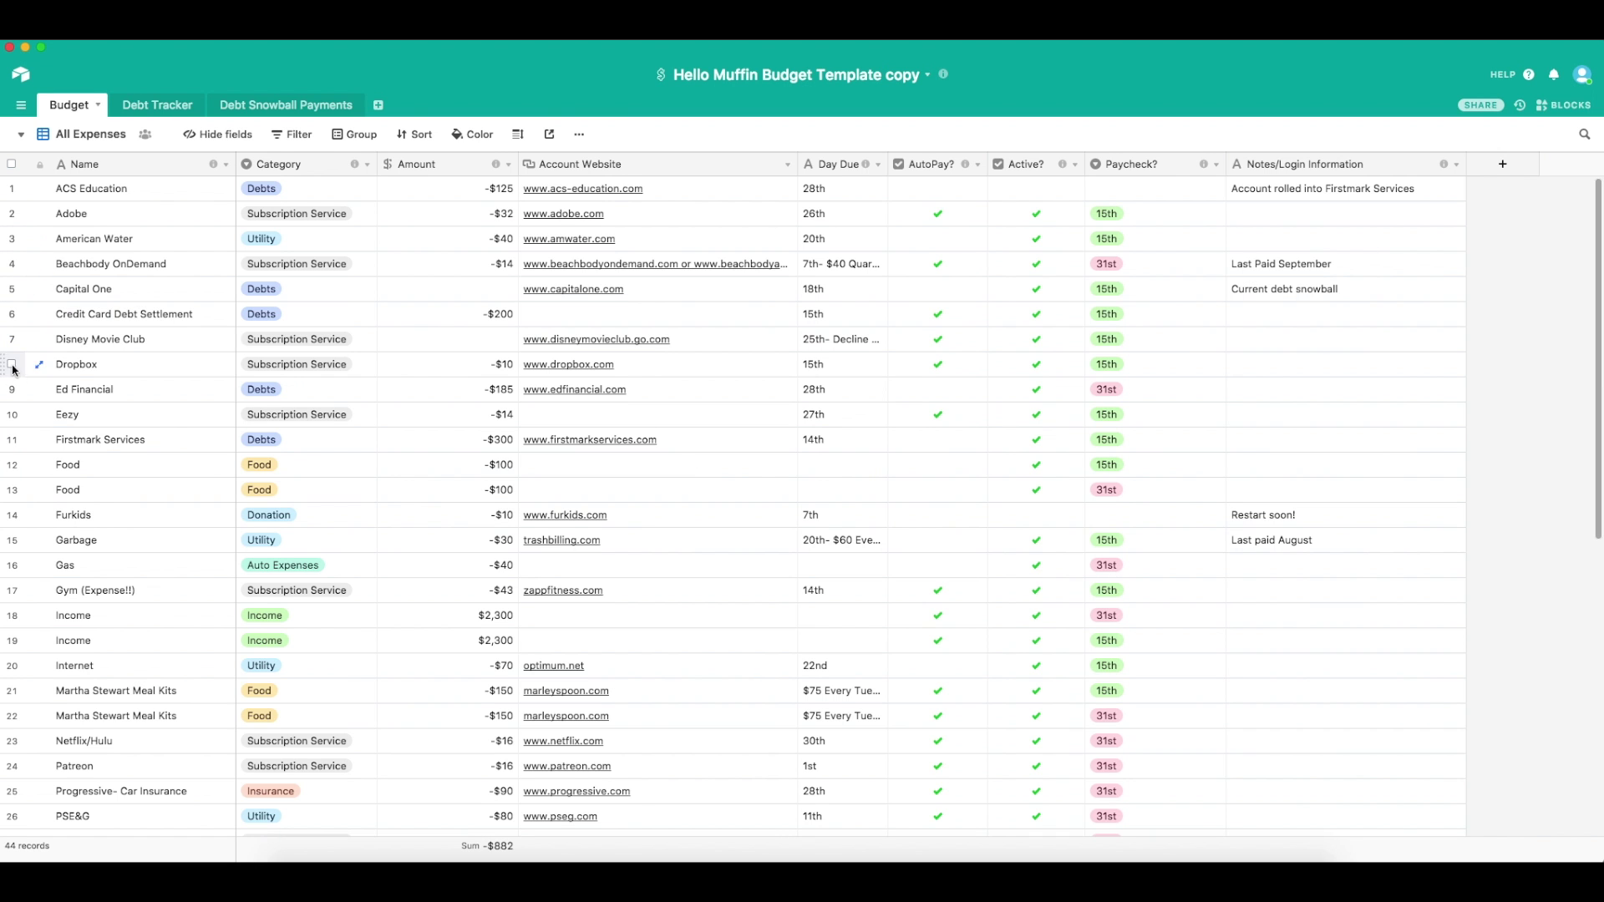
- Look through the All Expenses records, and examine the Budget table's saved views and the Grid, Form and Calendar view types that can be added
scroll(38, 518, down, 10)
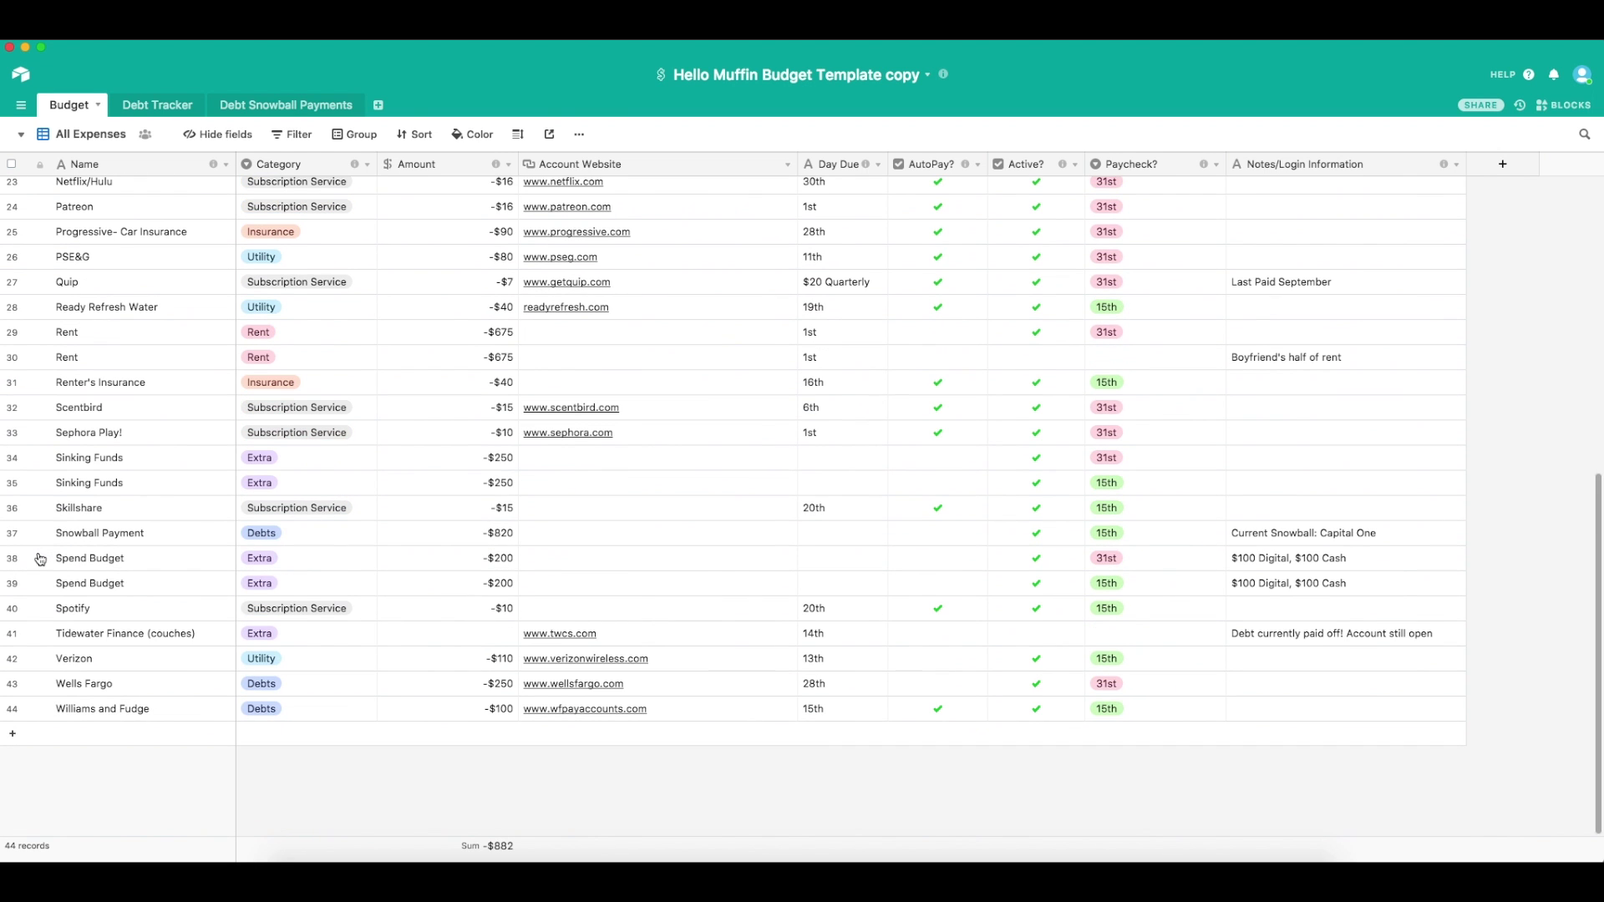
scroll(494, 451, up, 10)
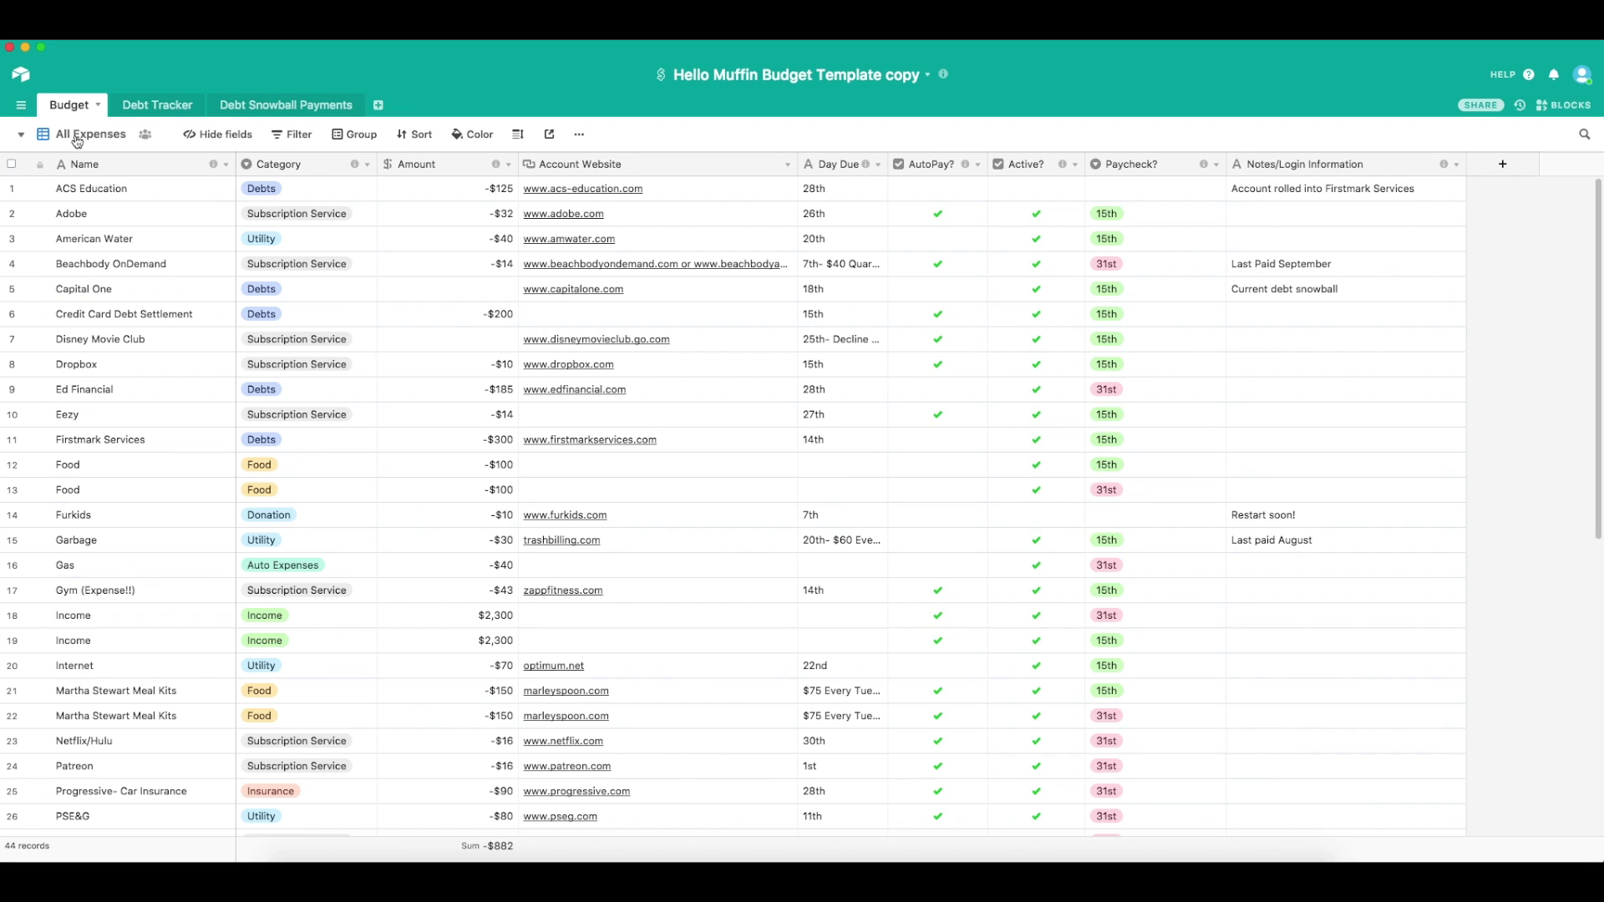
click(21, 135)
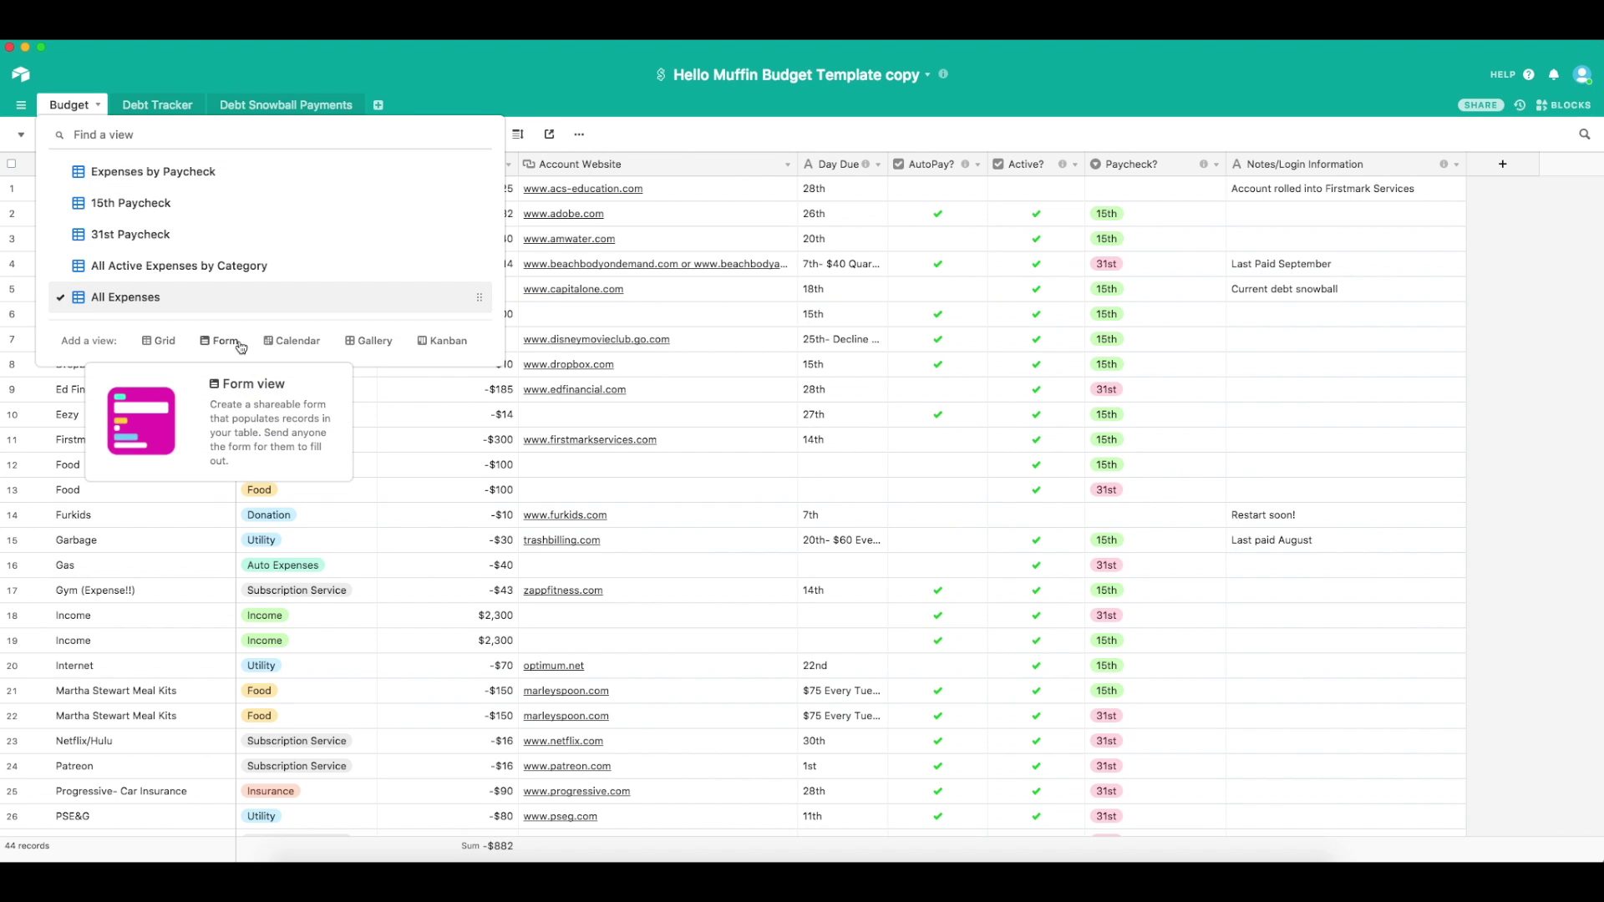
mouse_move(313, 340)
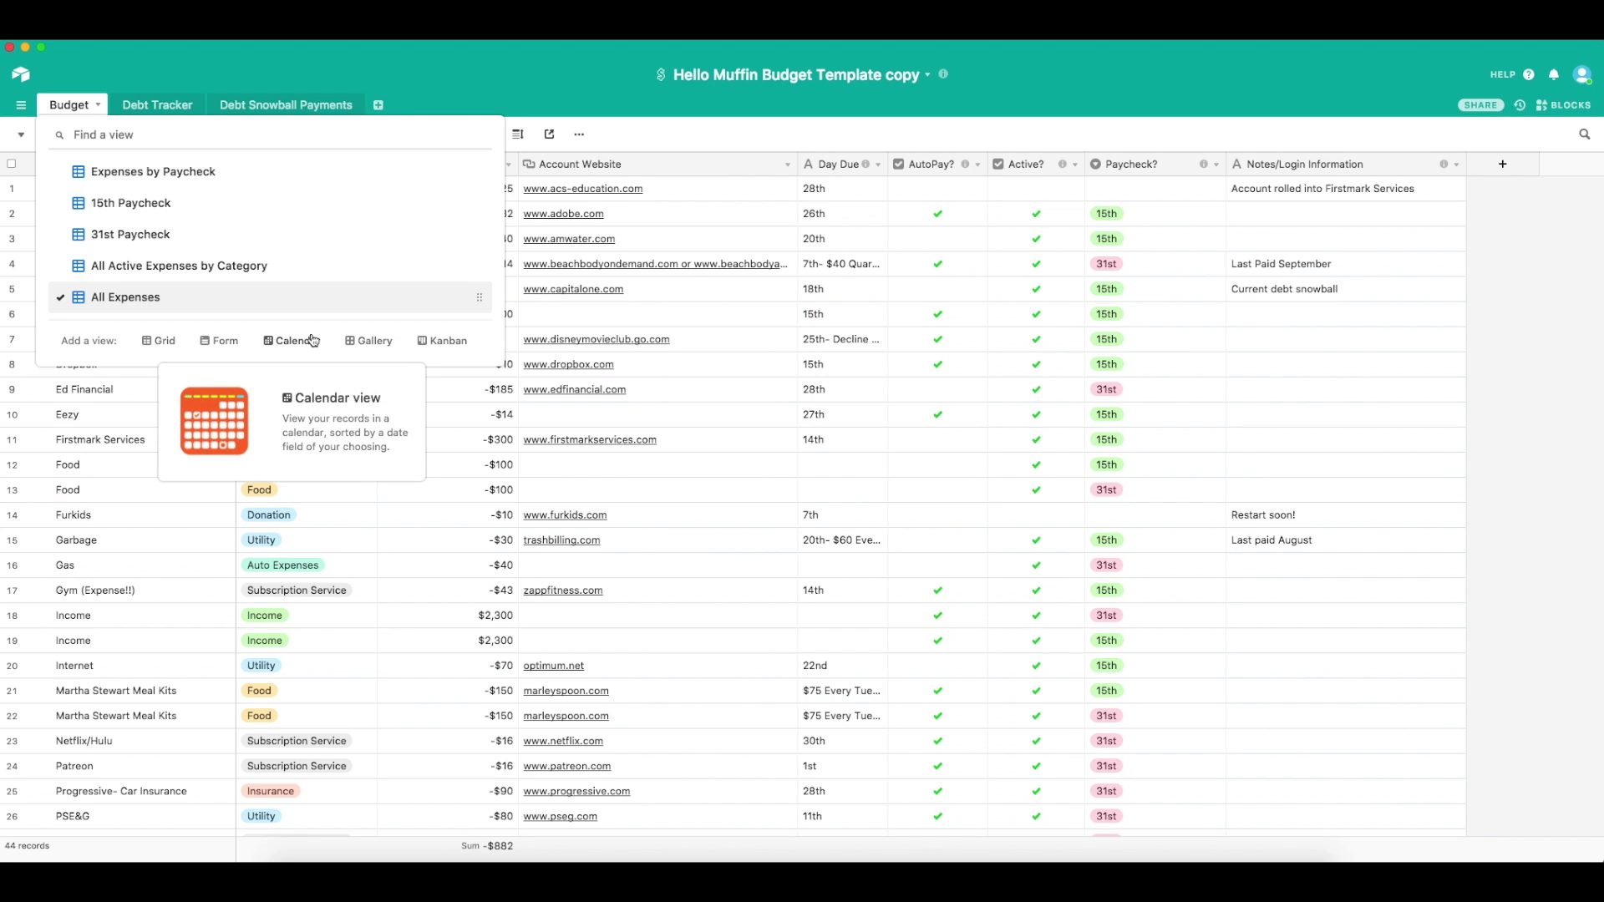
mouse_move(368, 345)
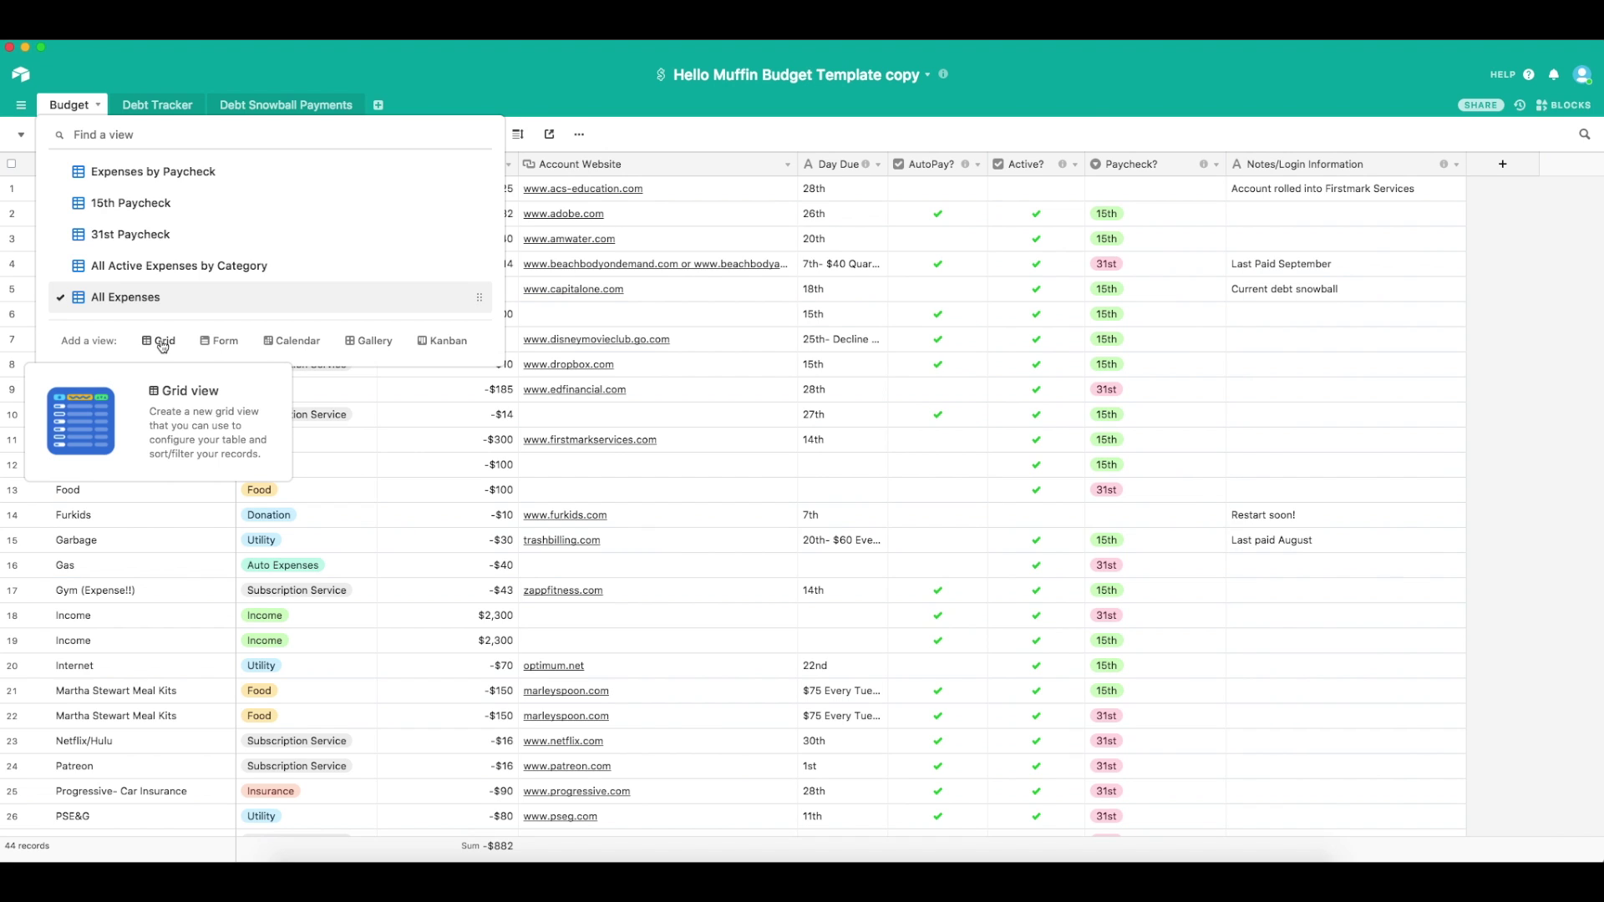
mouse_move(231, 352)
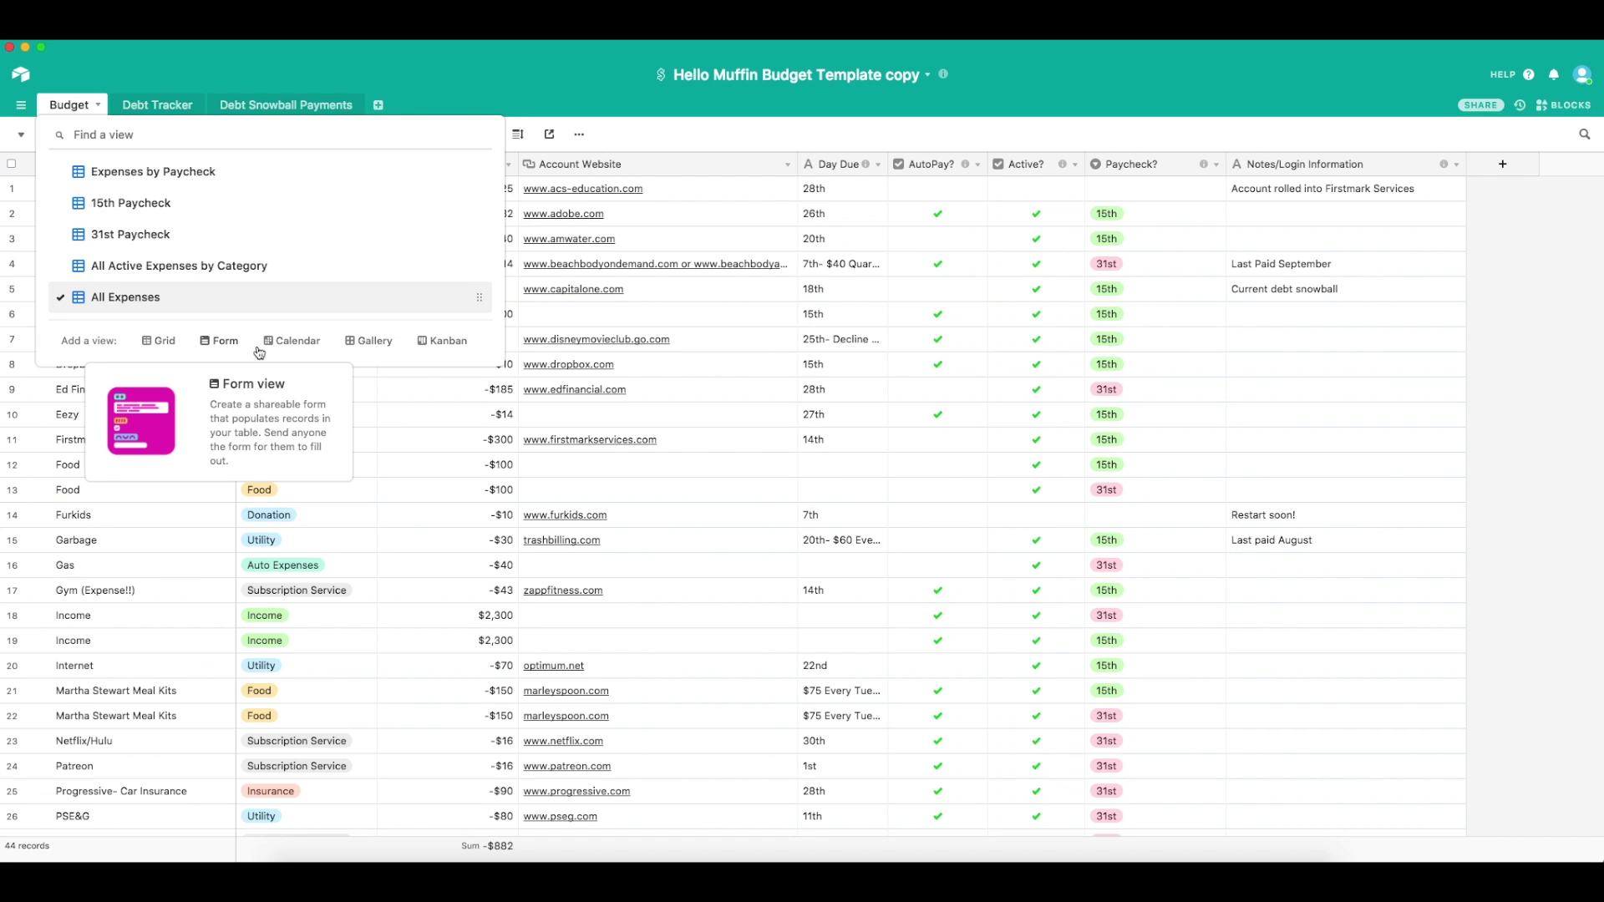
click(404, 414)
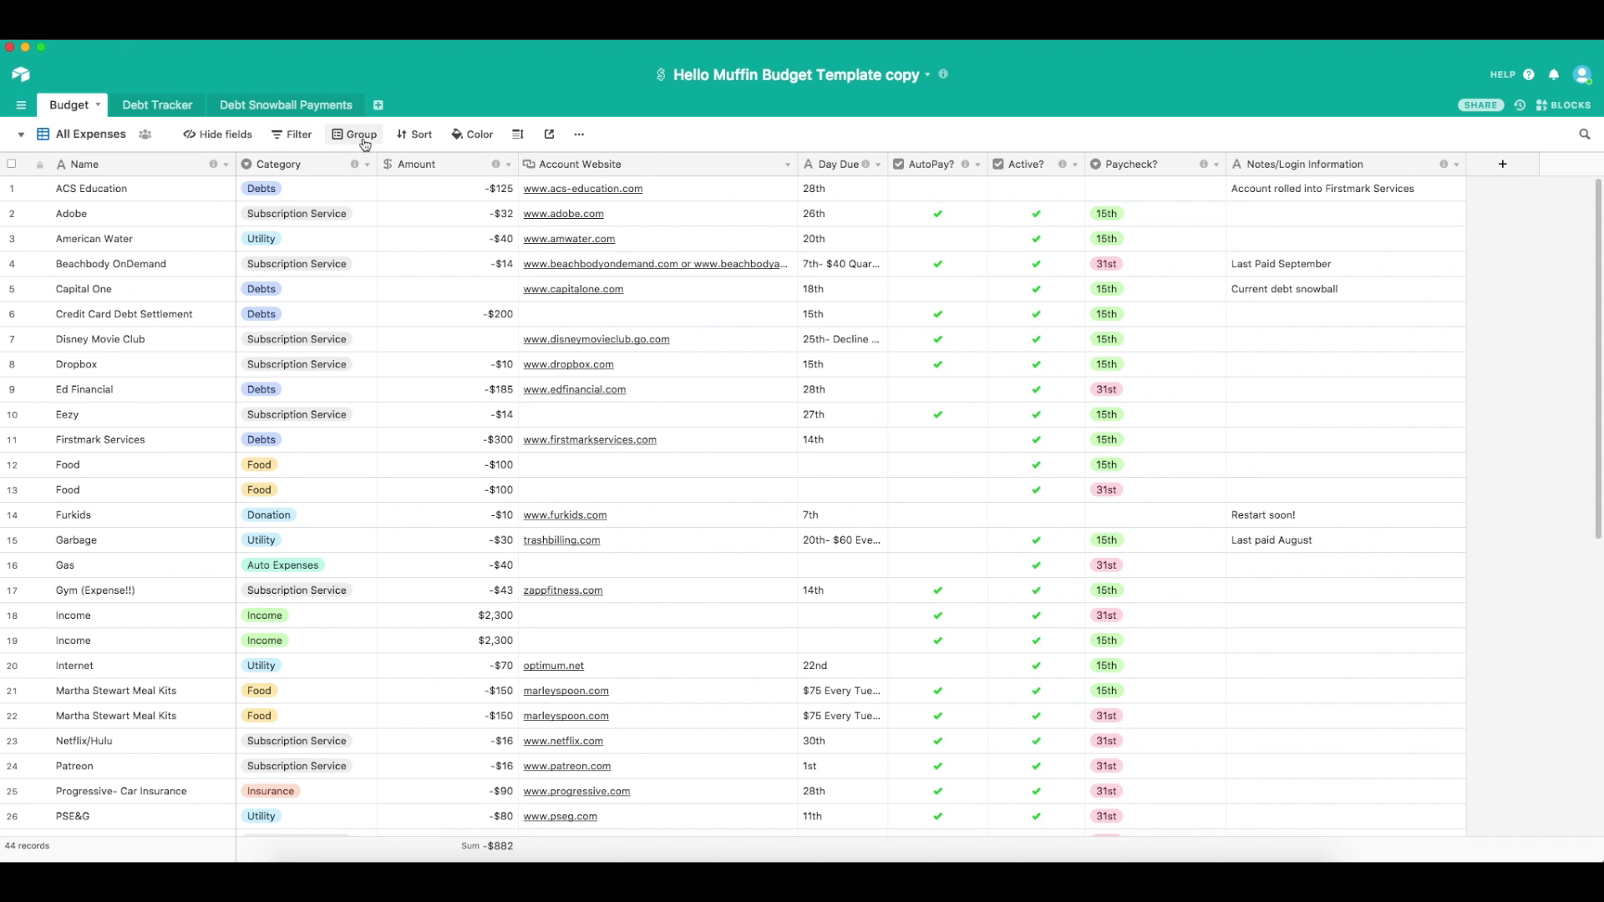
- Inspect the record coloring feature and the sharing options for the All Expenses view
click(489, 138)
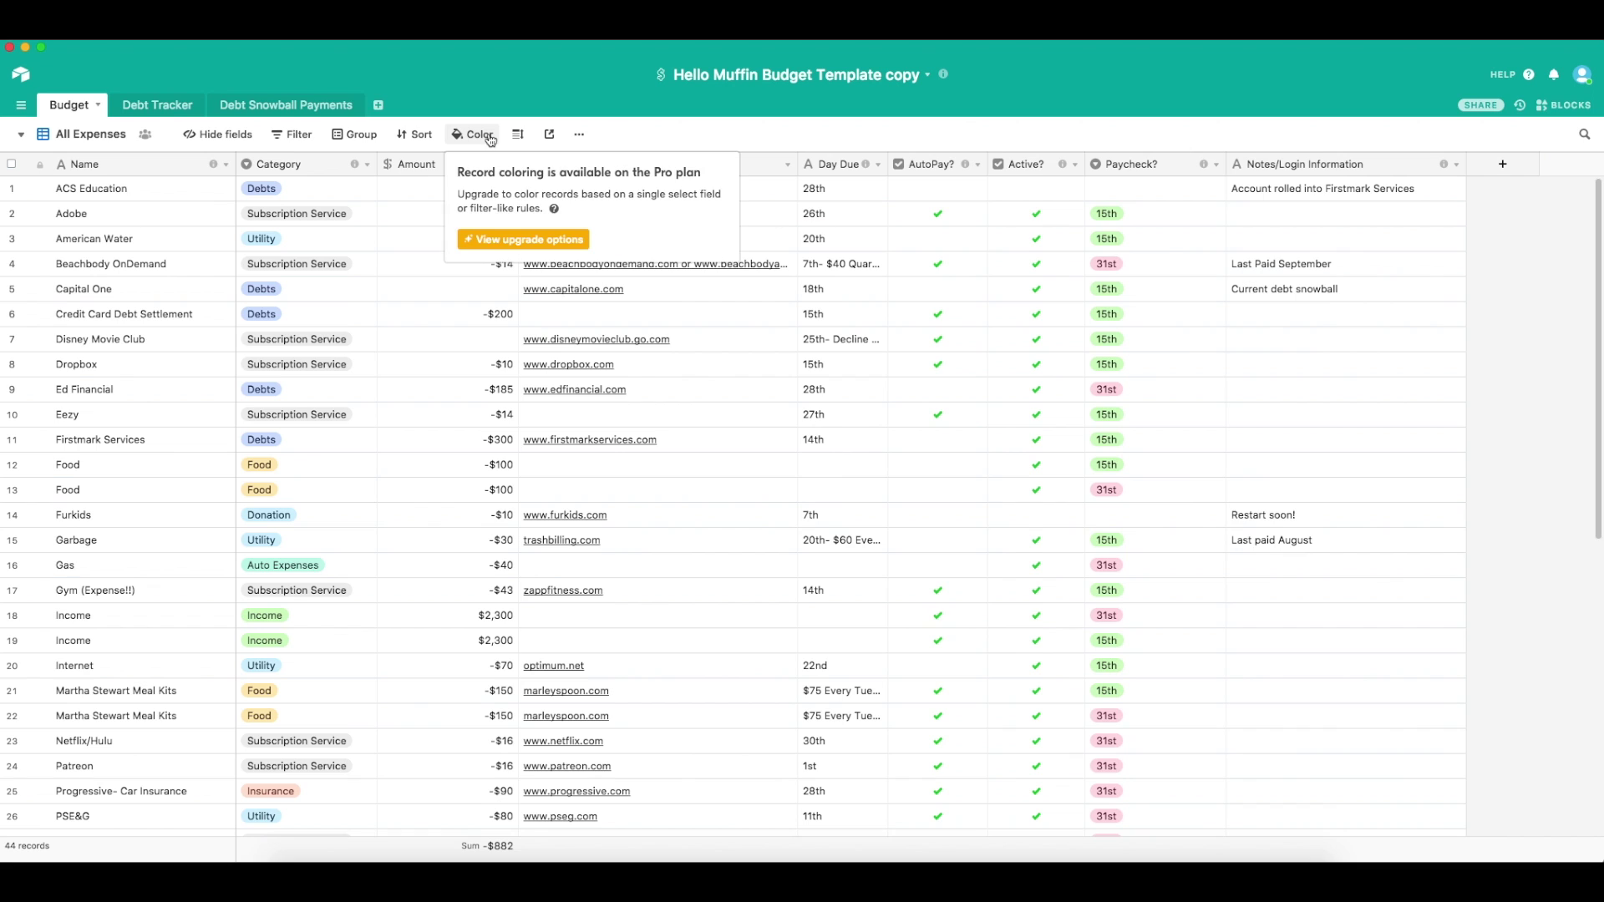
click(550, 136)
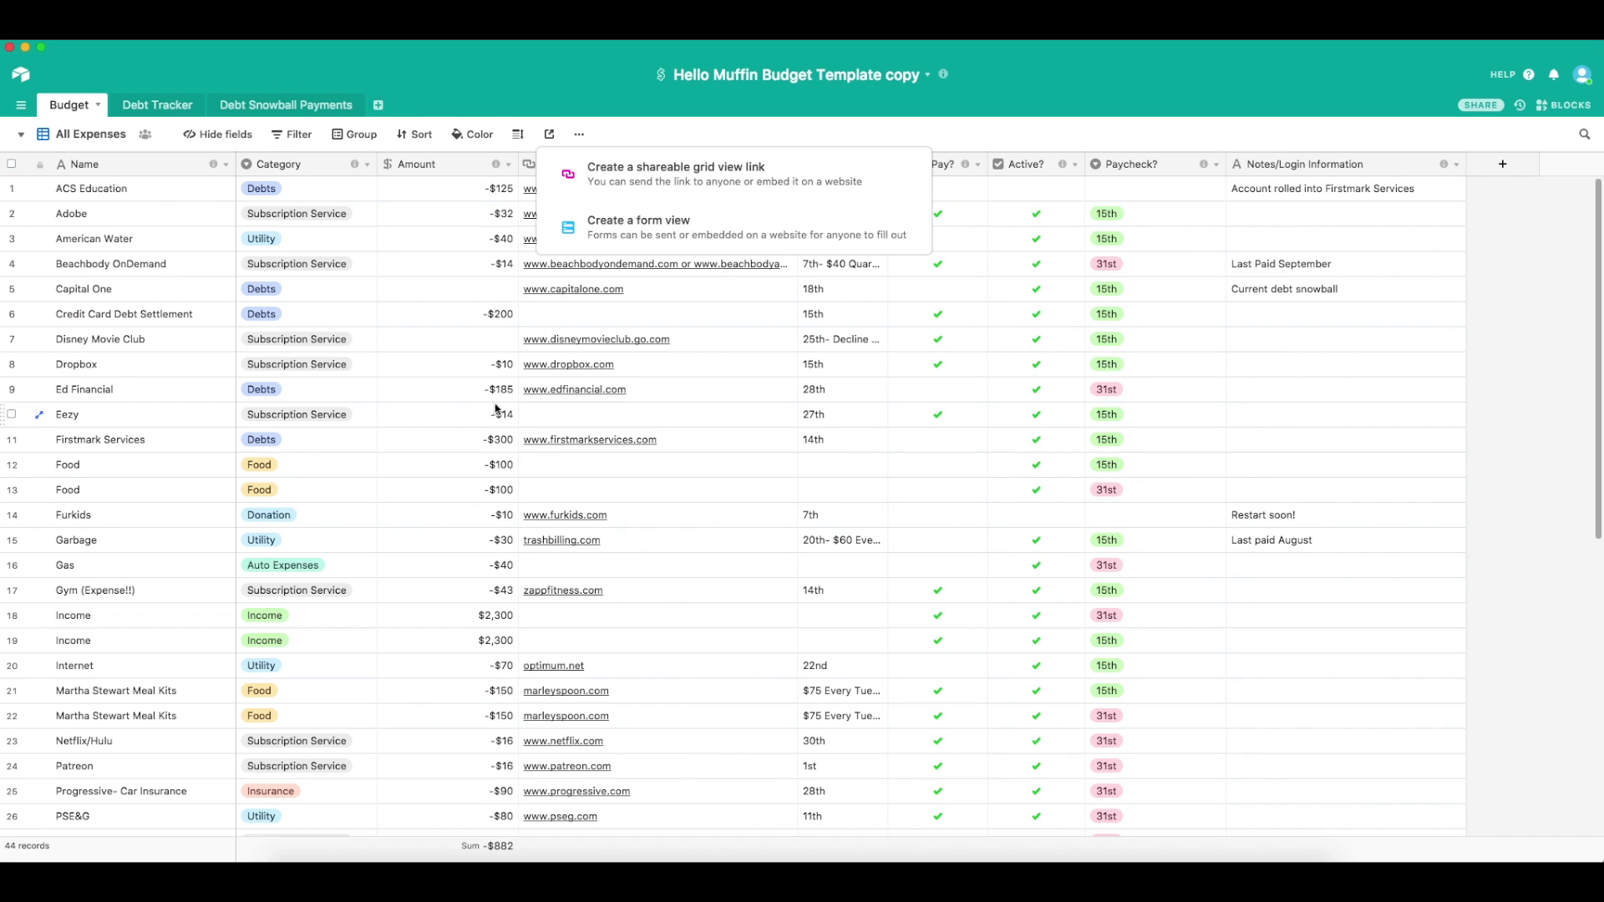
click(425, 247)
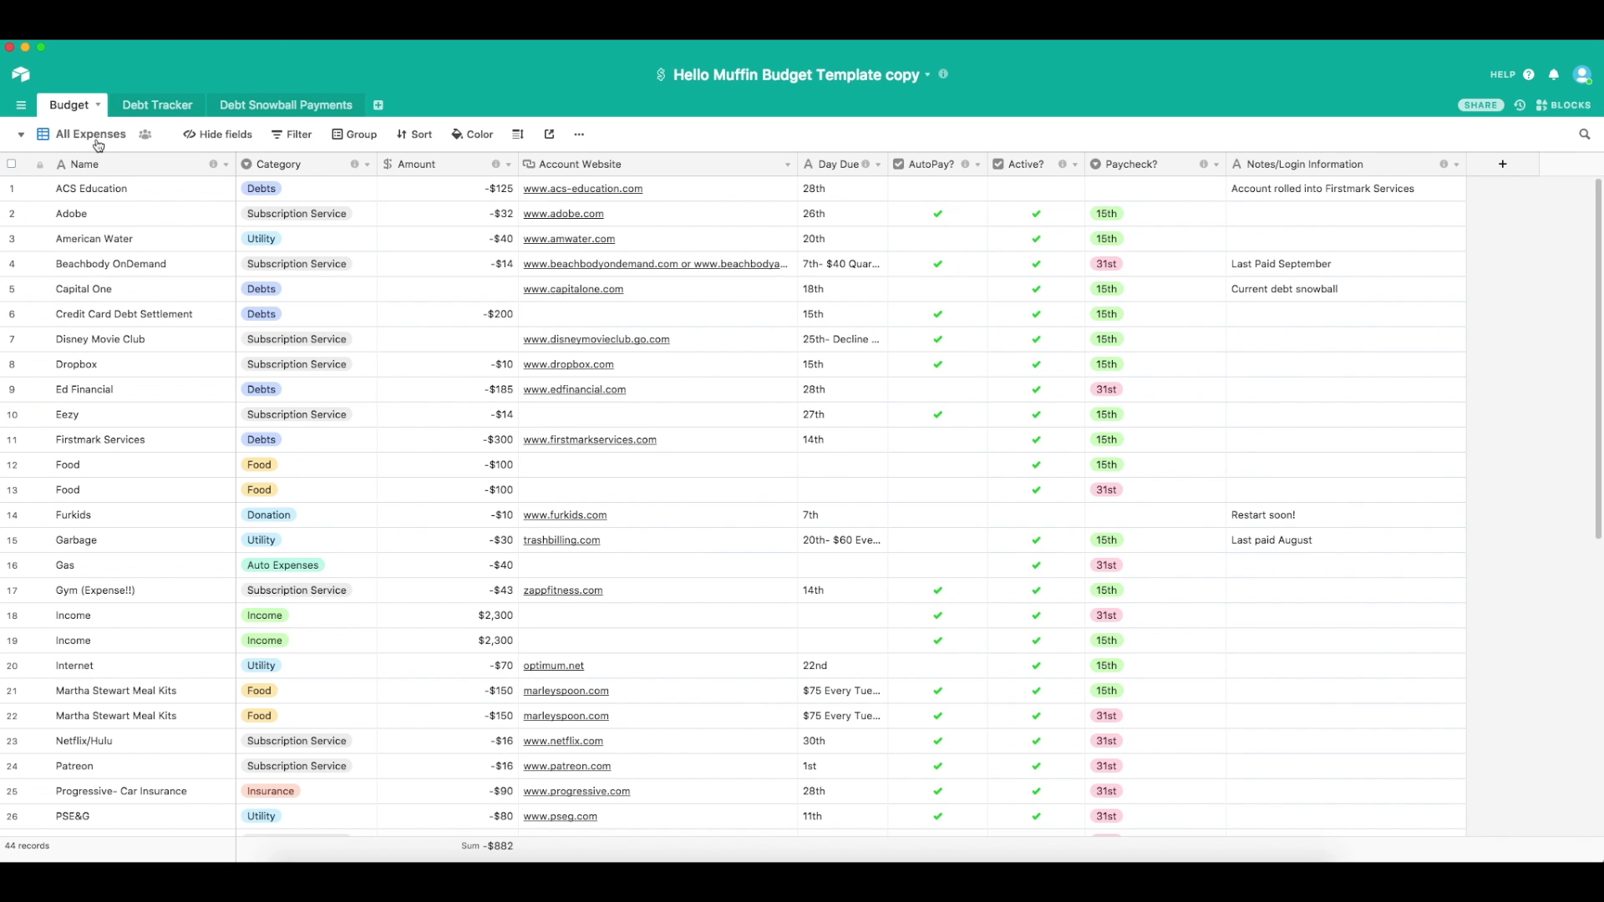
- Switch the Budget table to the Expenses by Paycheck view and collapse its 15th and 31st groups
click(21, 135)
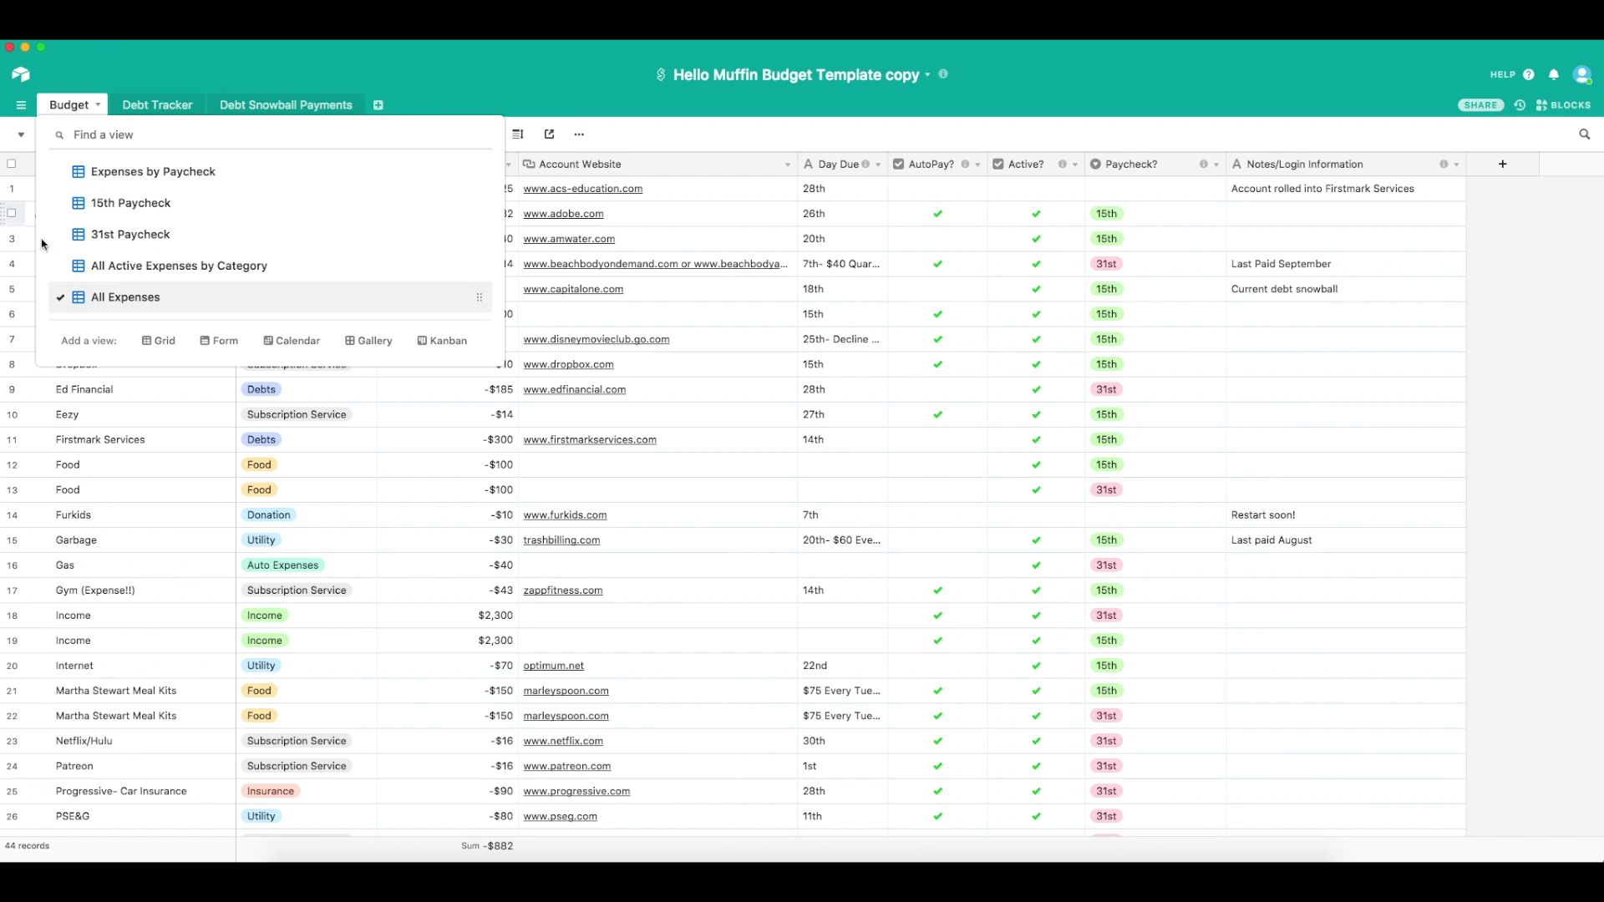
click(234, 171)
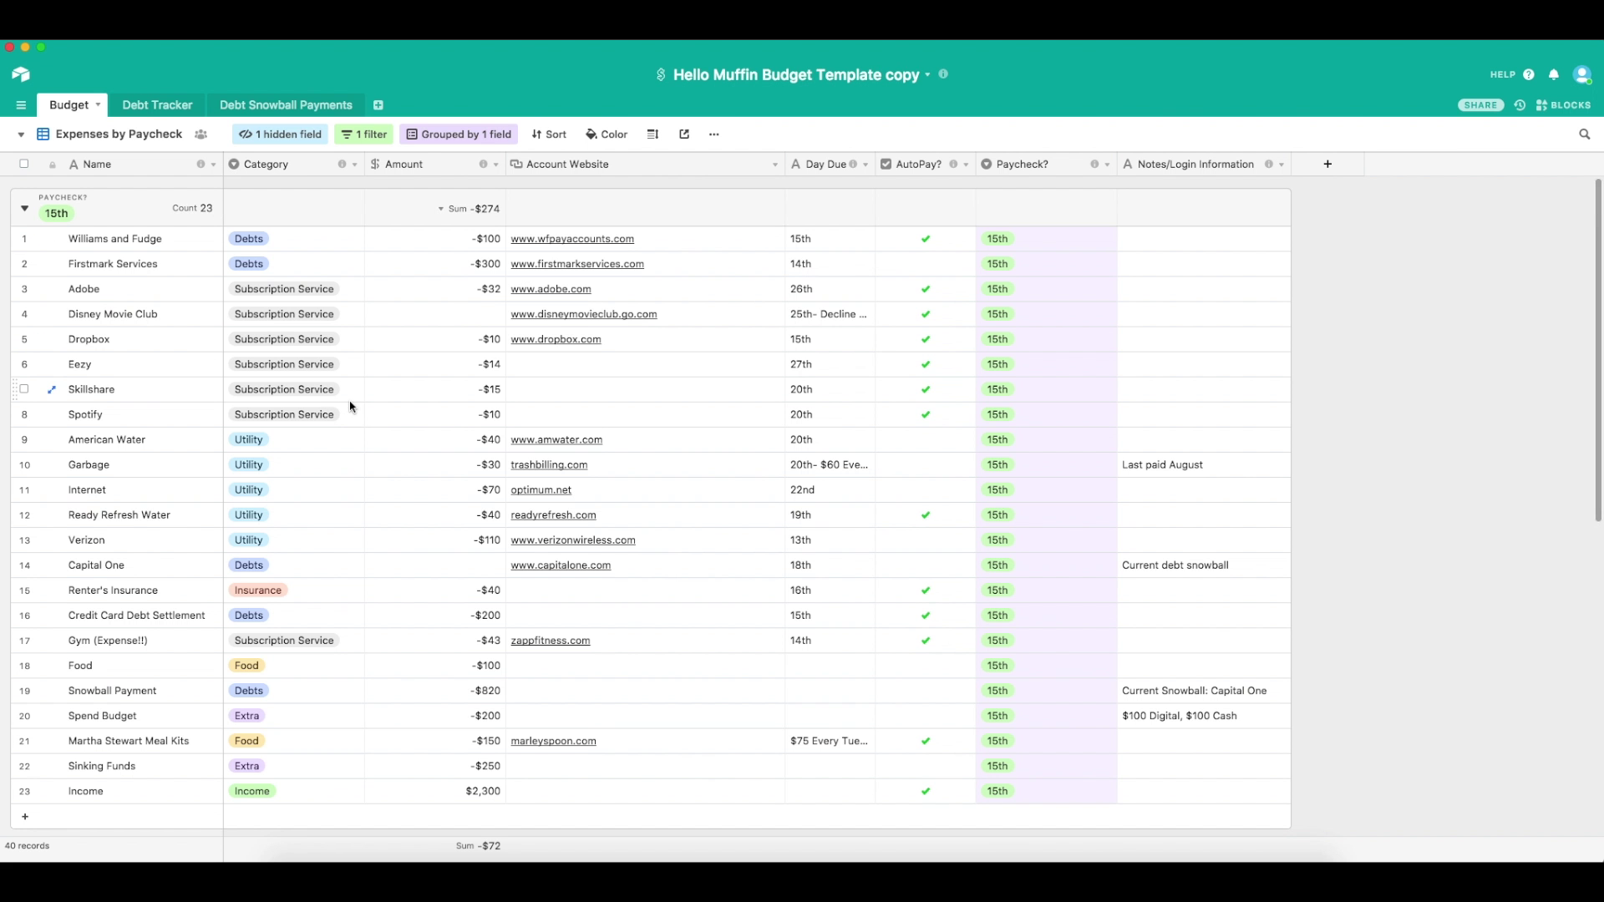
scroll(351, 407, down, 10)
scroll(351, 407, up, 8)
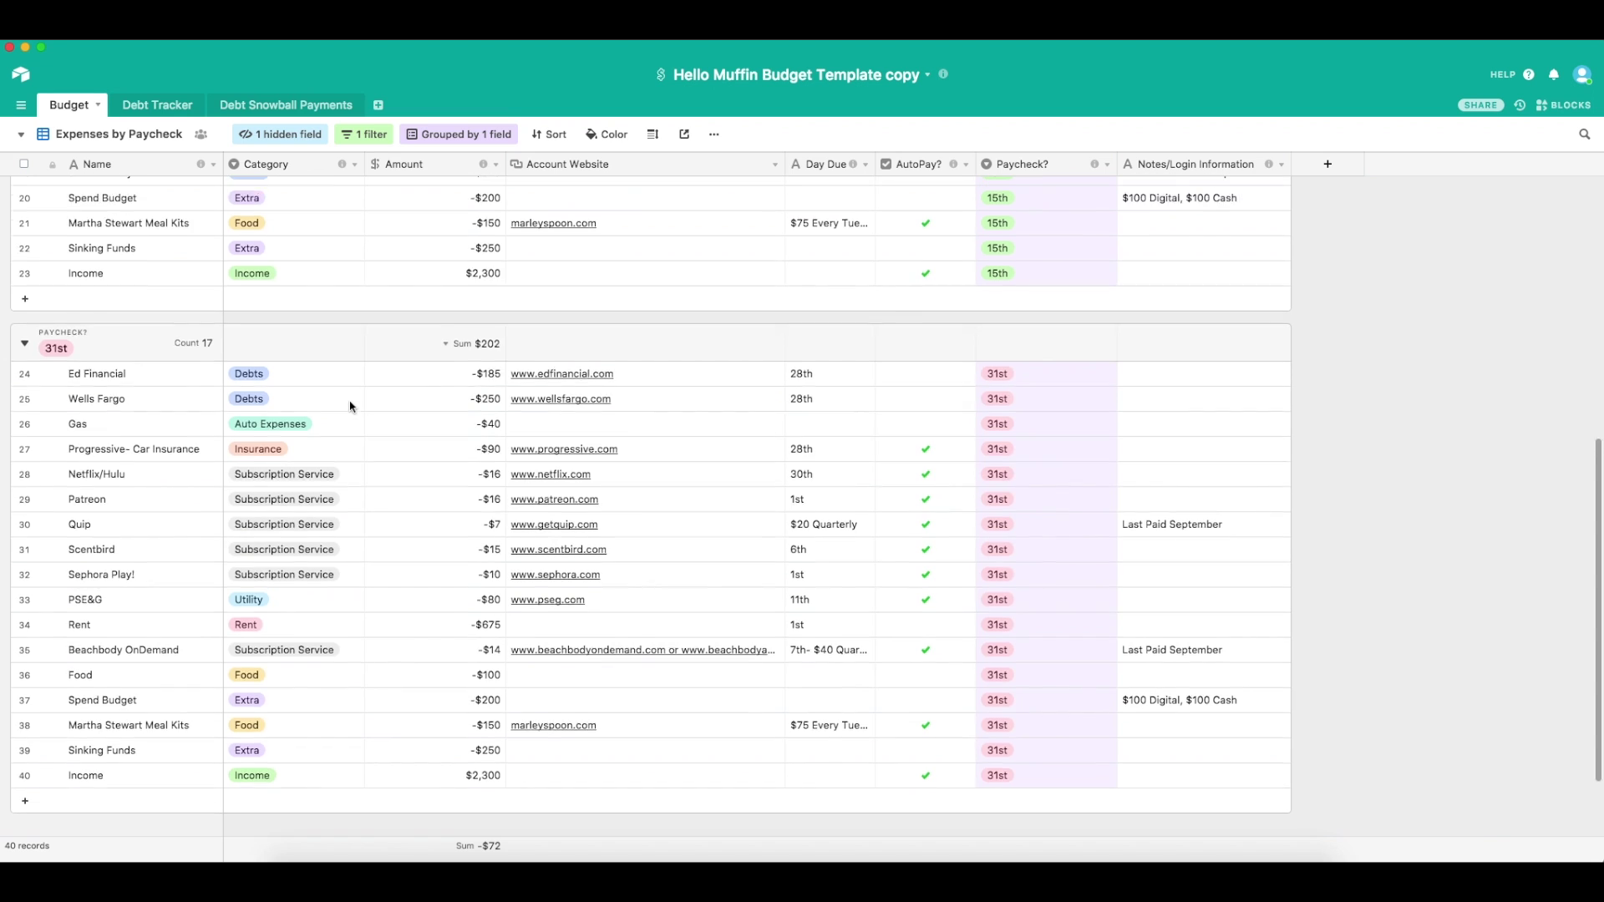
scroll(104, 305, up, 2)
click(22, 211)
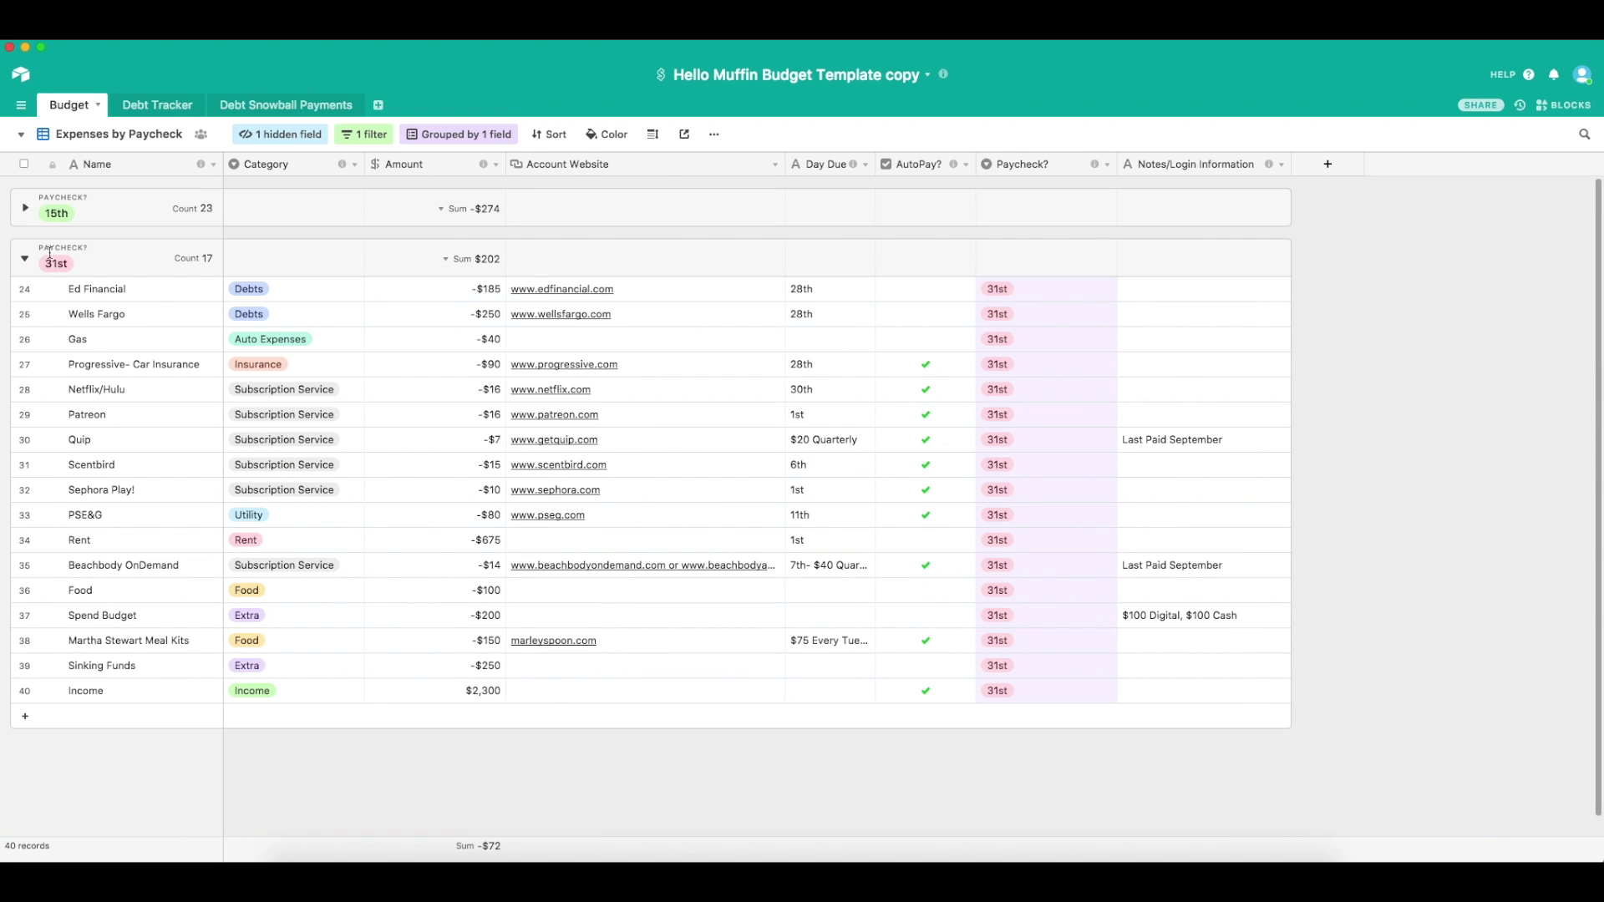
click(26, 262)
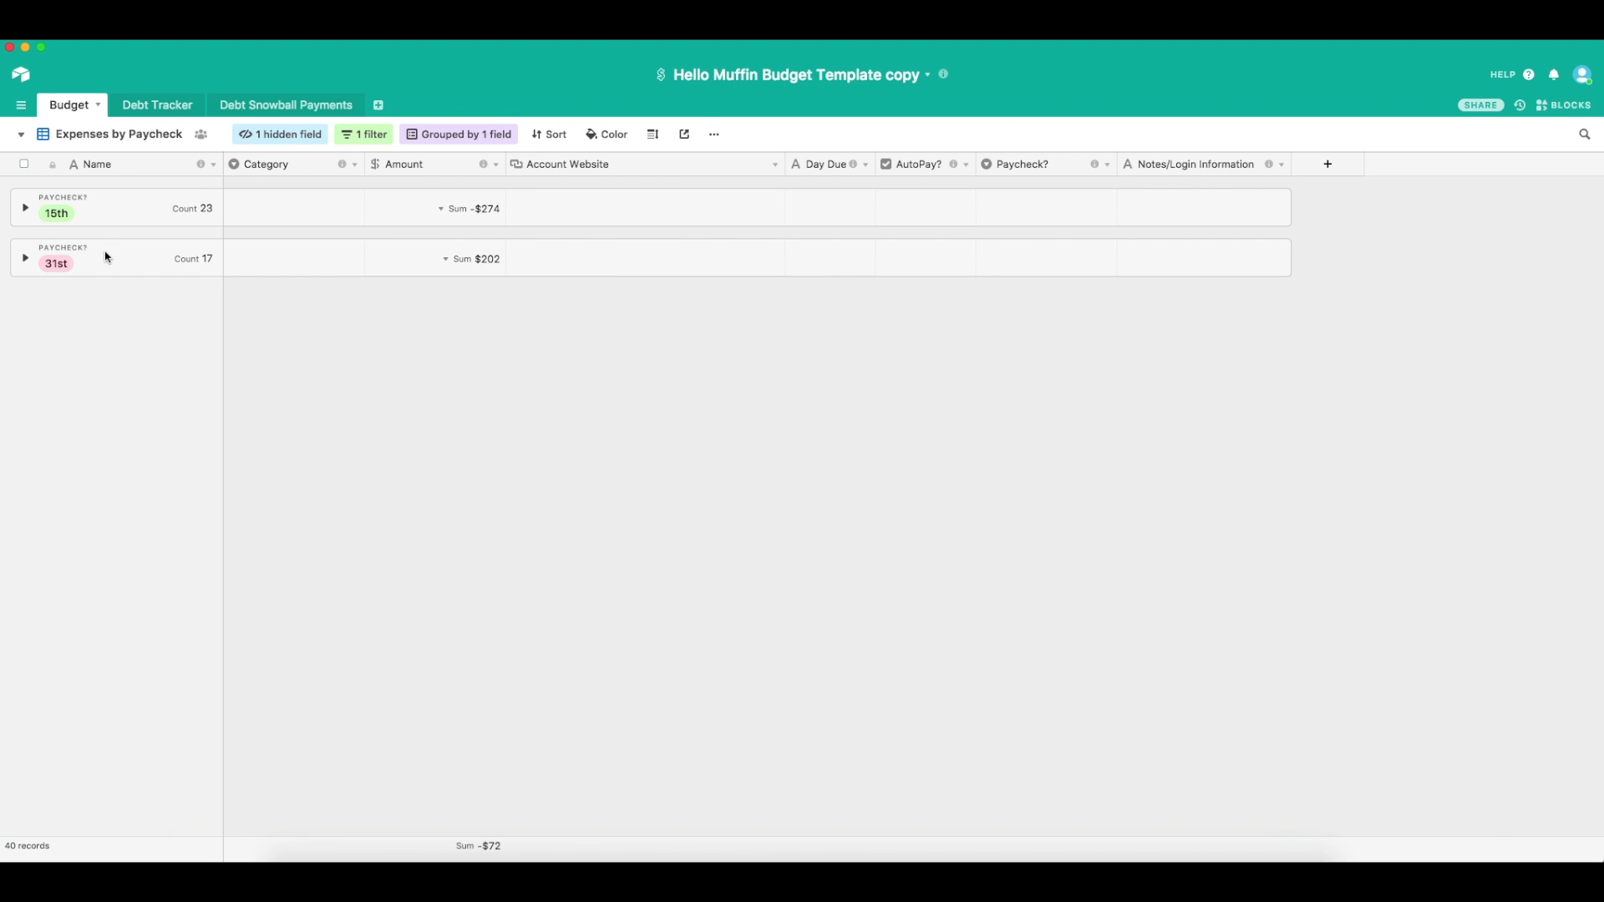
- Inspect the filter condition and the hidden fields of the Expenses by Paycheck view
click(364, 135)
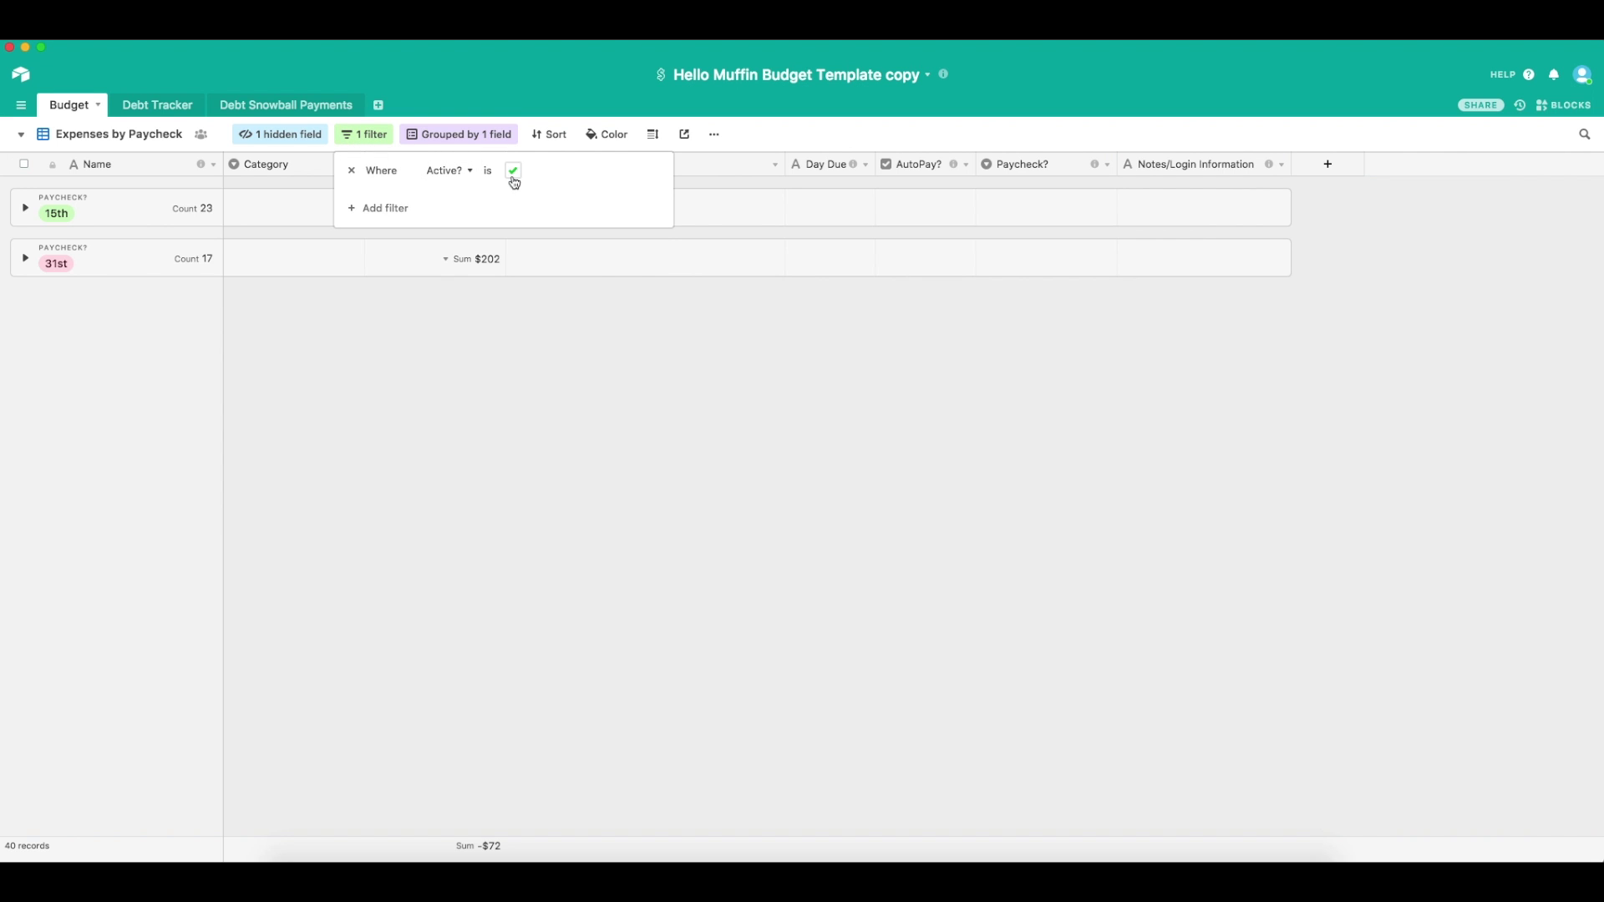
click(369, 137)
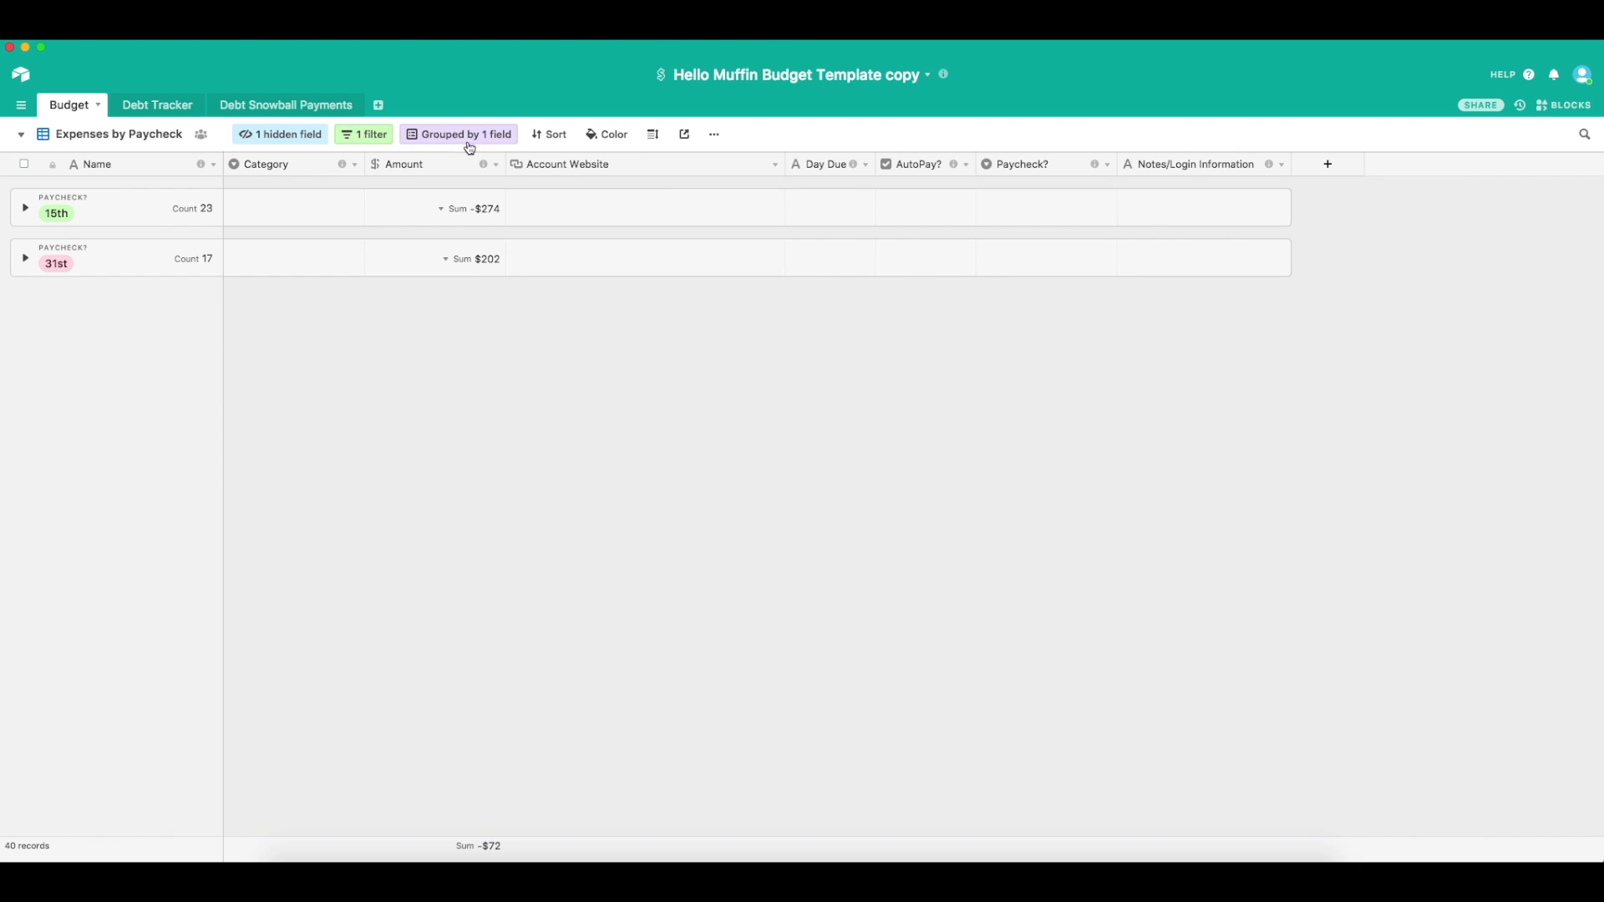
click(280, 136)
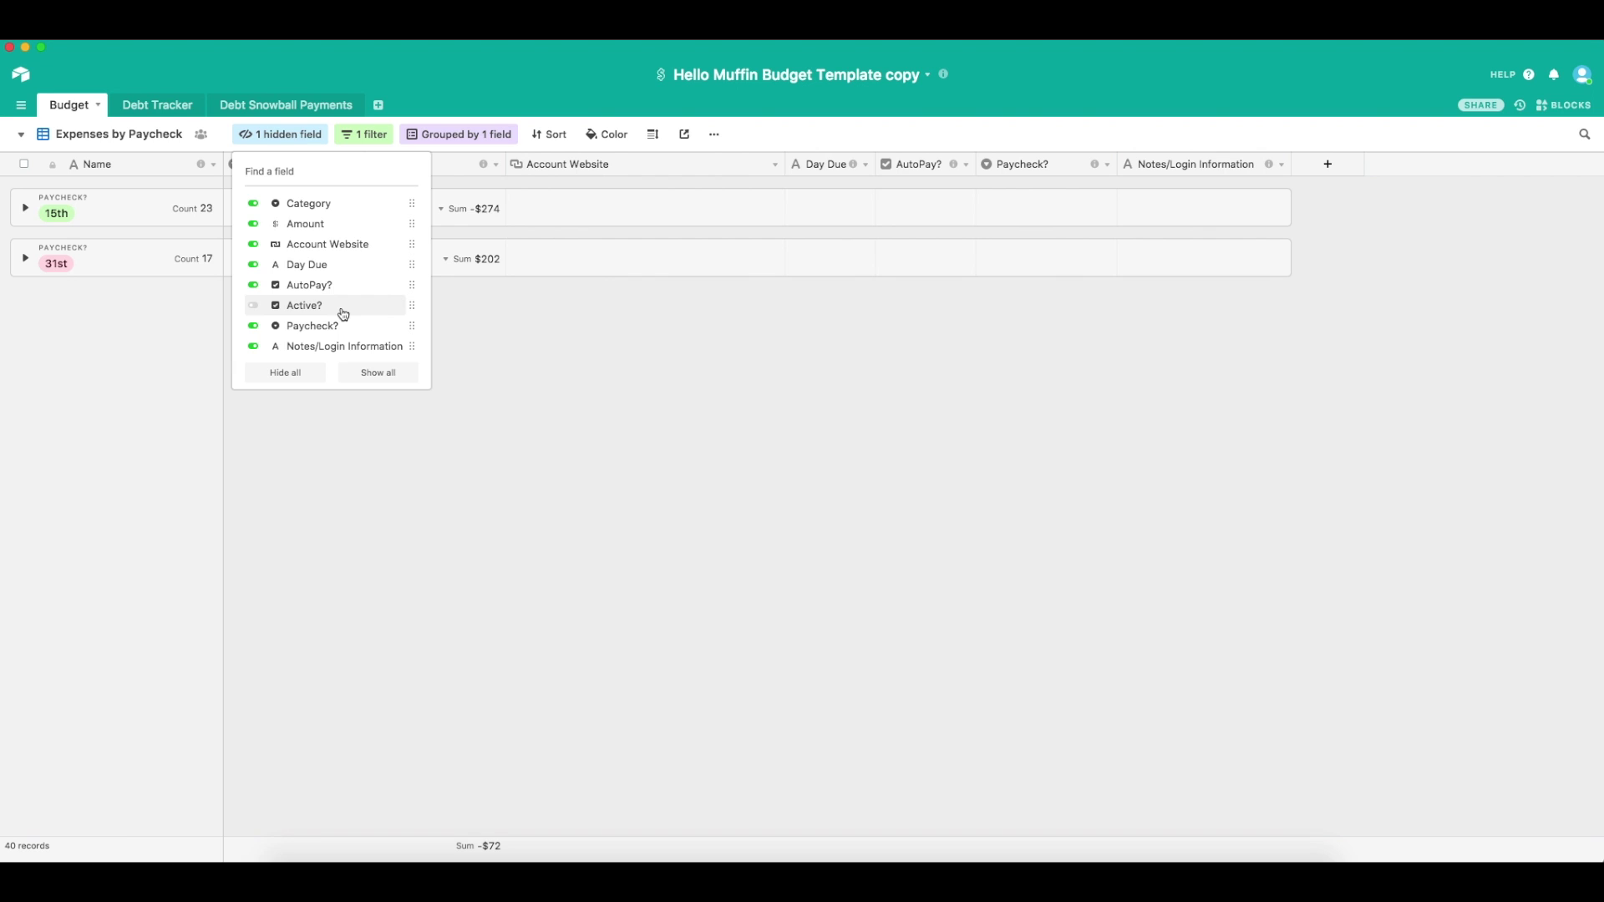
click(580, 383)
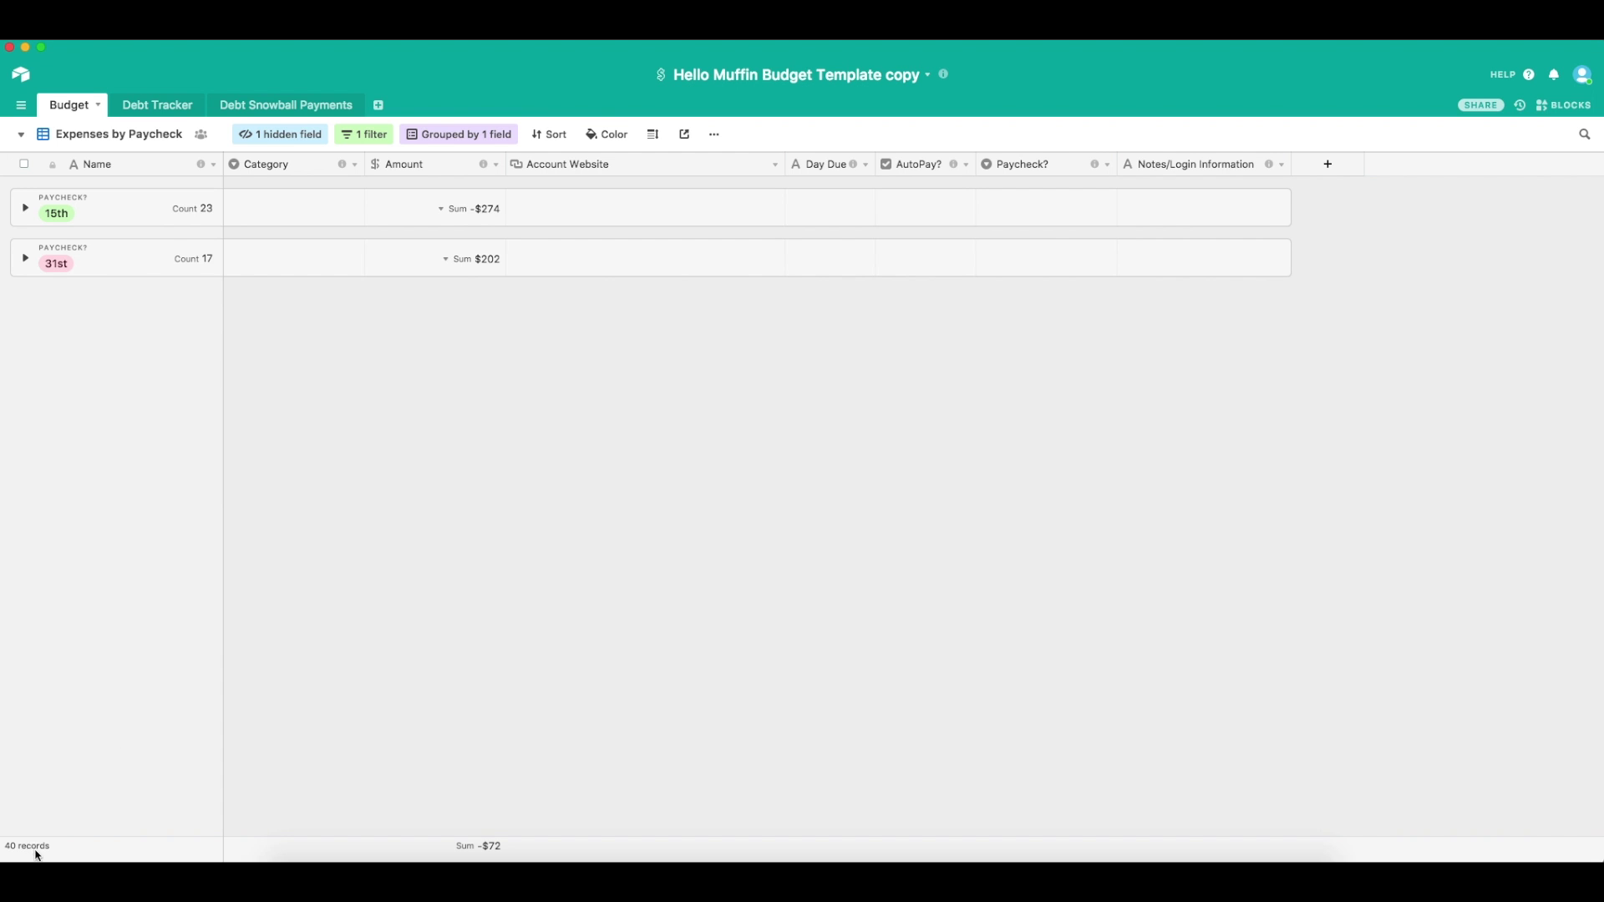
- Expand the 31st and 15th paycheck groups and review their records, each group's Amount sum and the overall sum
click(25, 259)
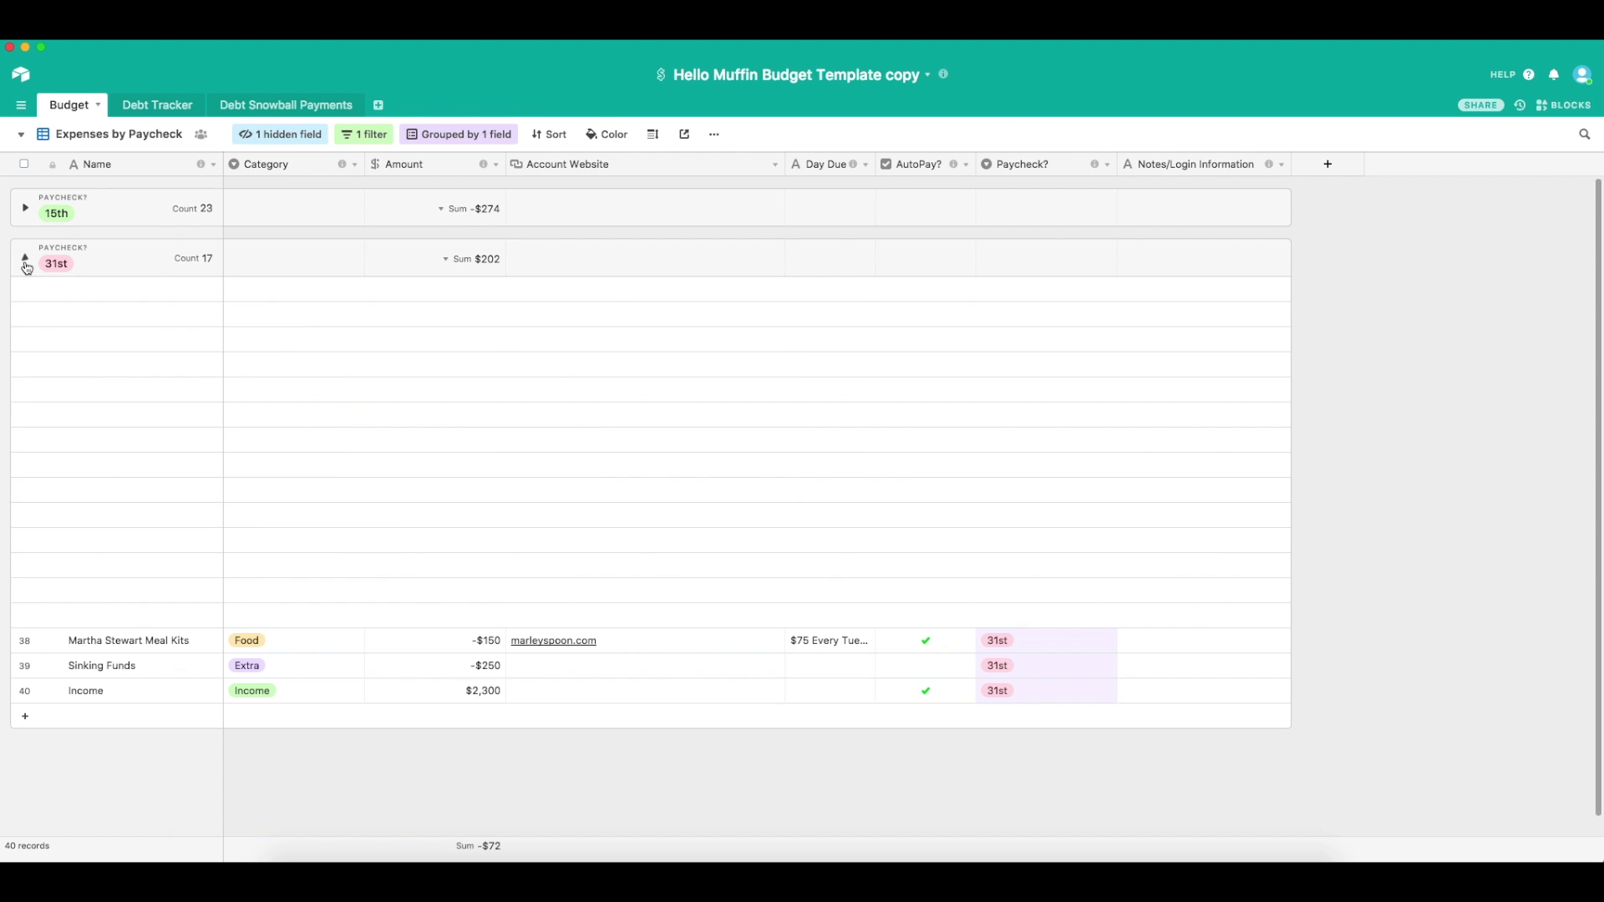
click(25, 213)
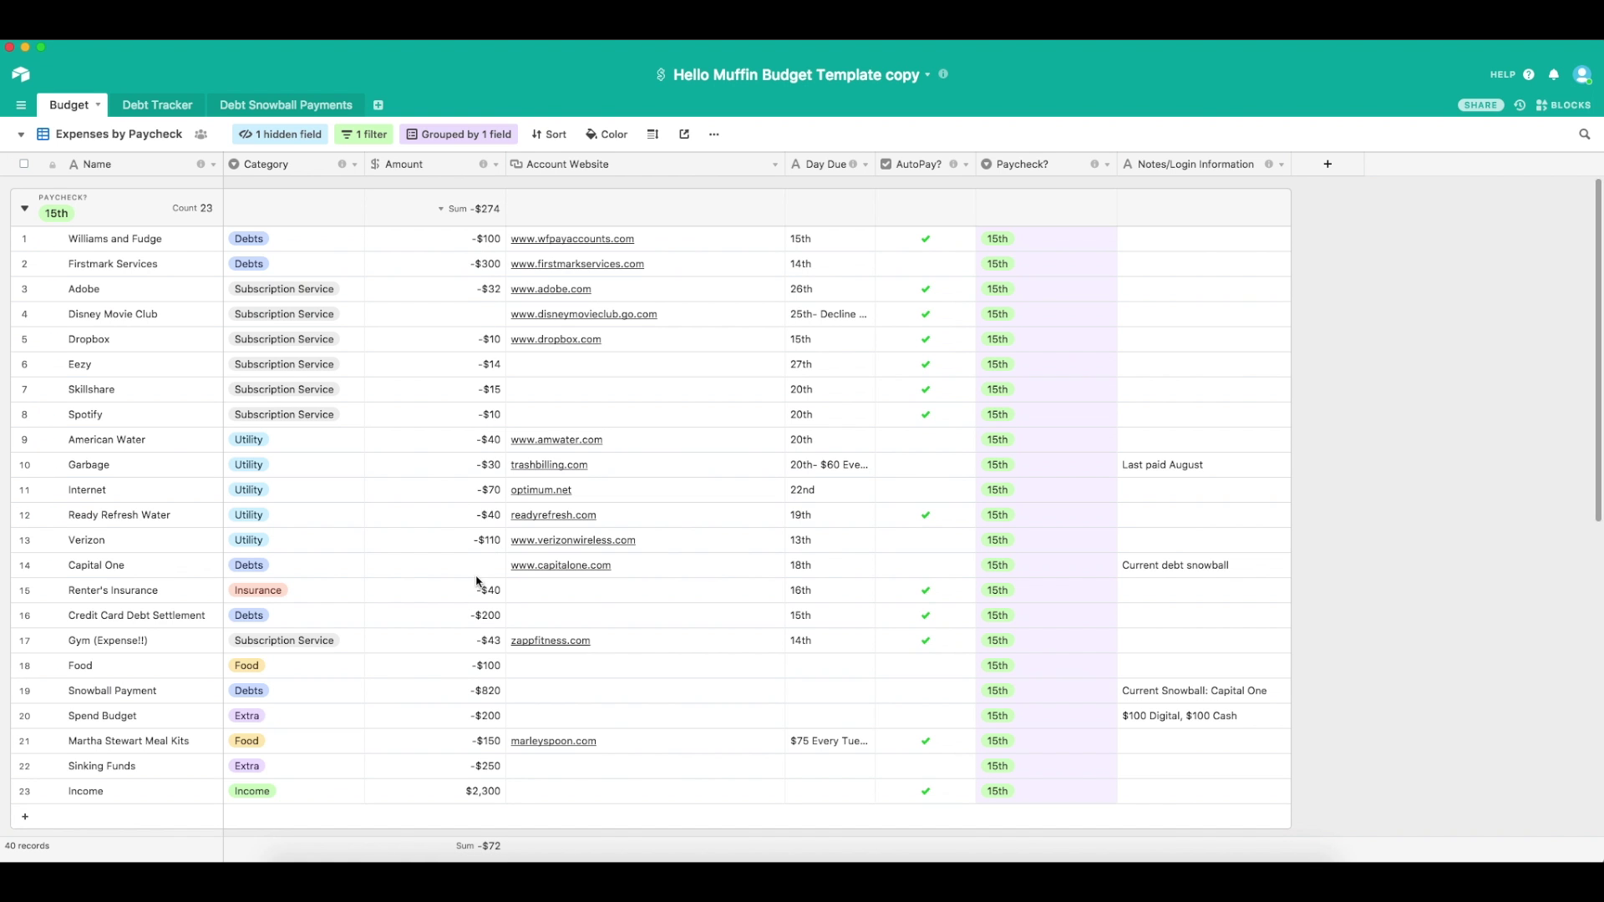
scroll(476, 582, down, 10)
scroll(469, 460, up, 10)
scroll(370, 582, down, 4)
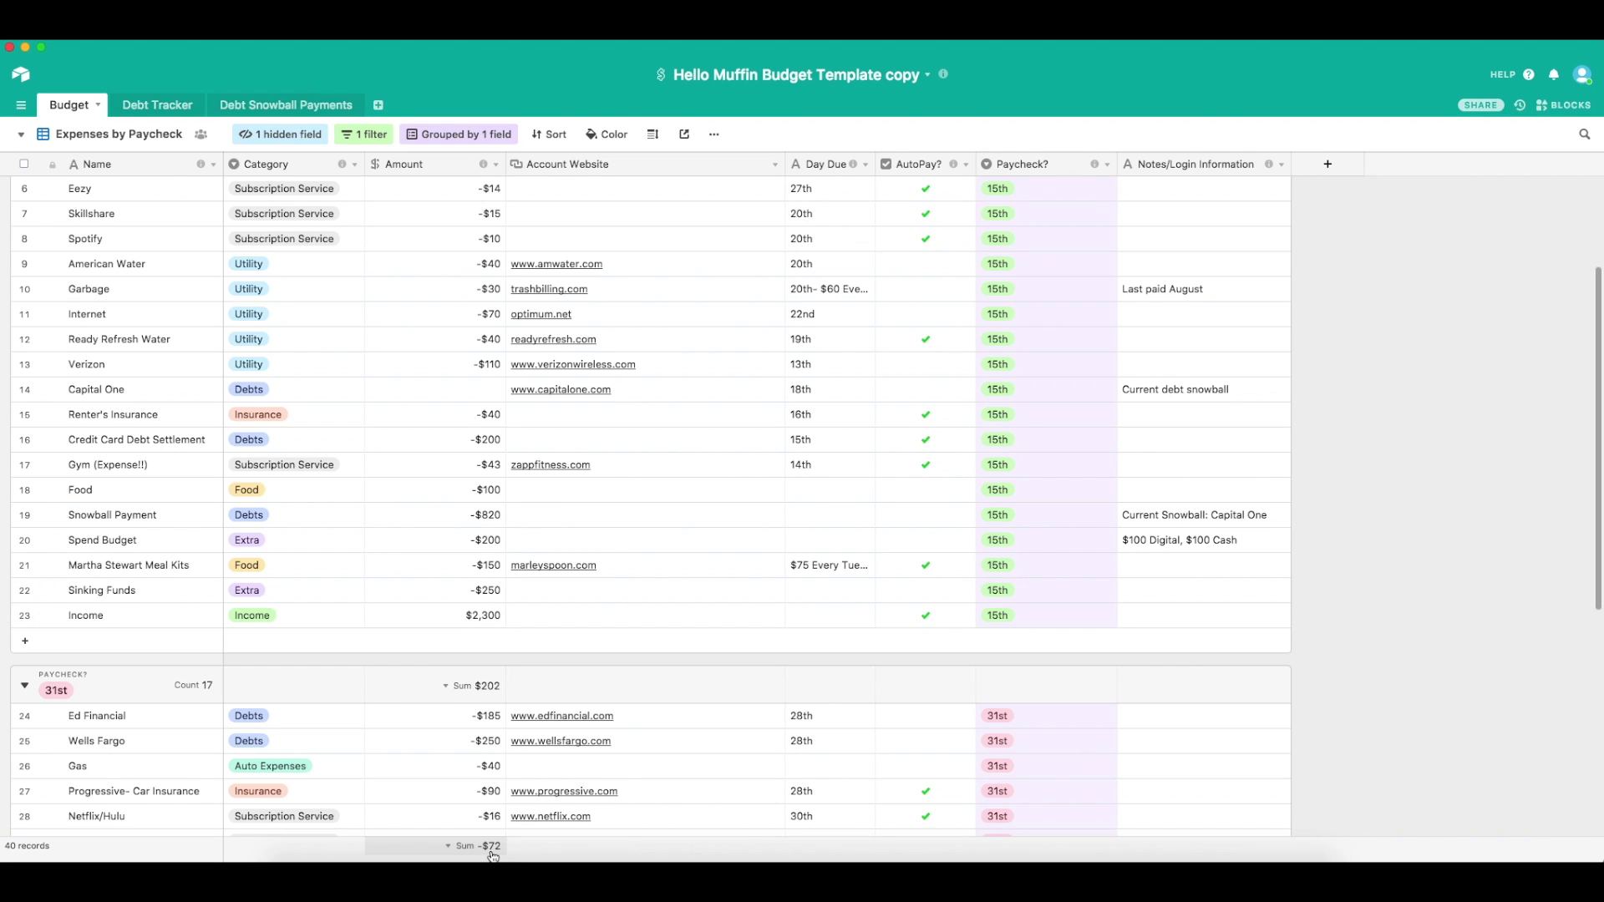
scroll(500, 854, down, 5)
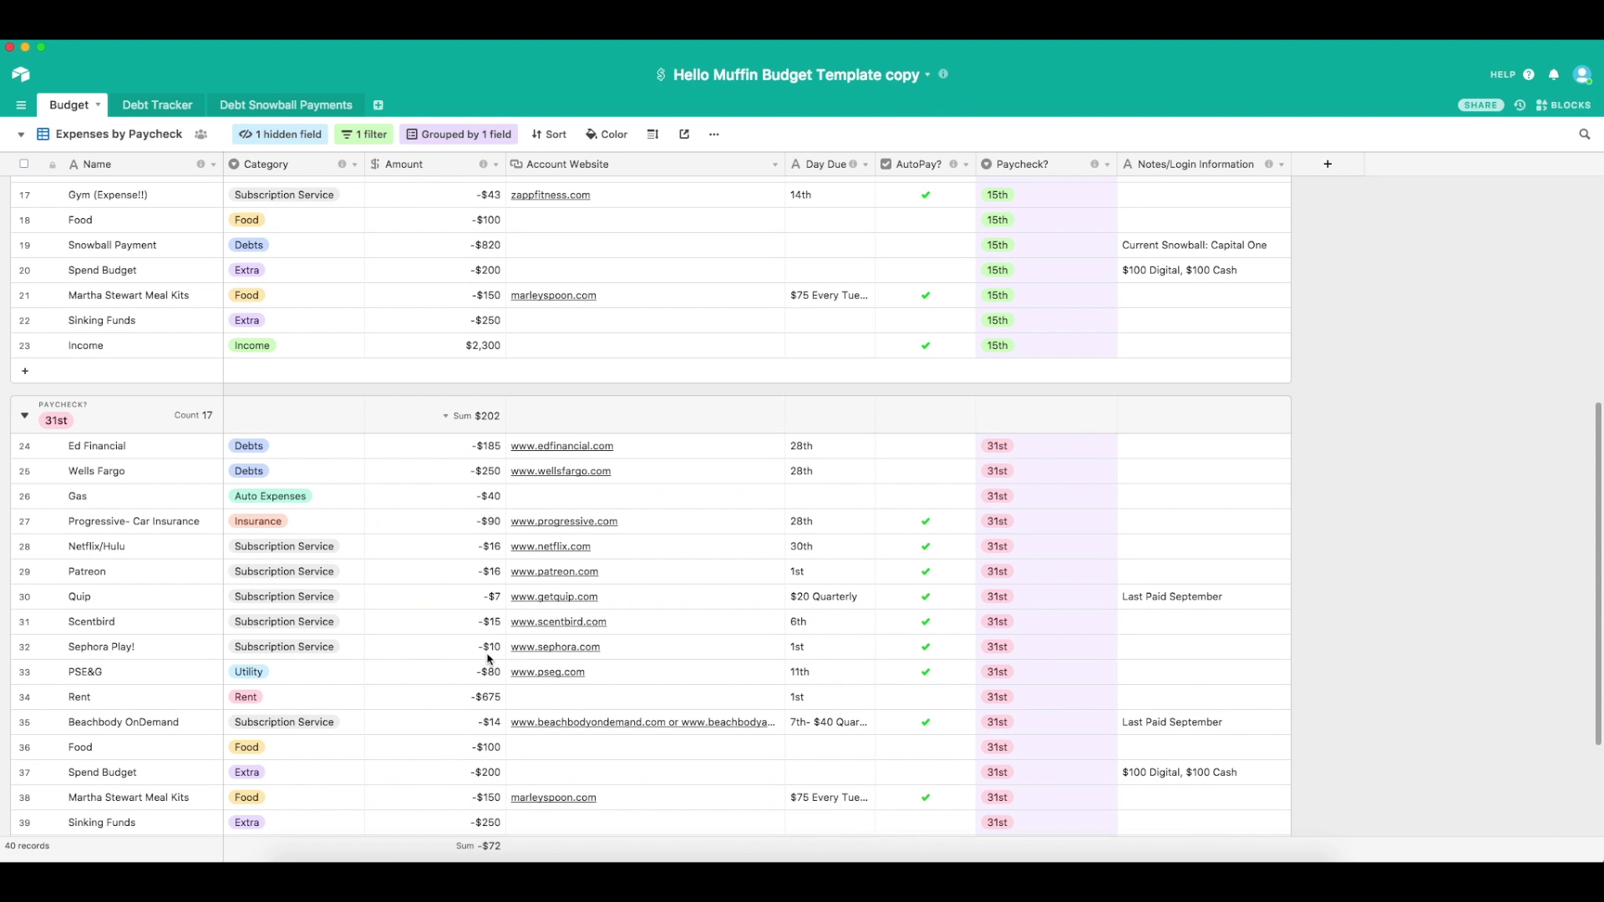
scroll(478, 727, down, 3)
scroll(484, 740, up, 1)
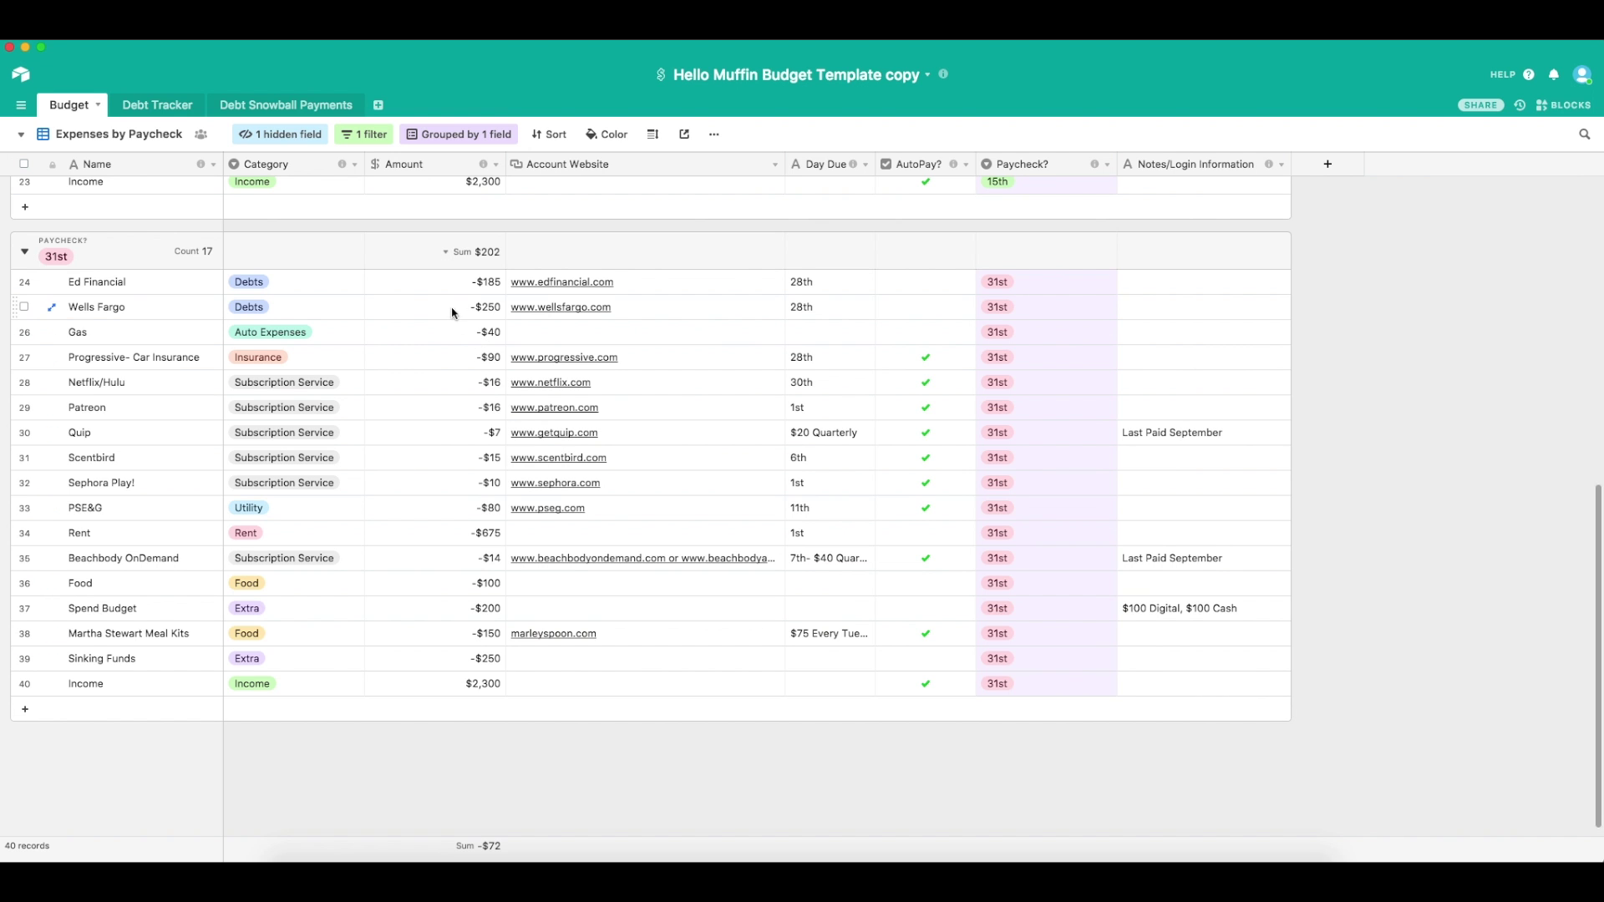
scroll(470, 367, up, 2)
scroll(480, 451, up, 8)
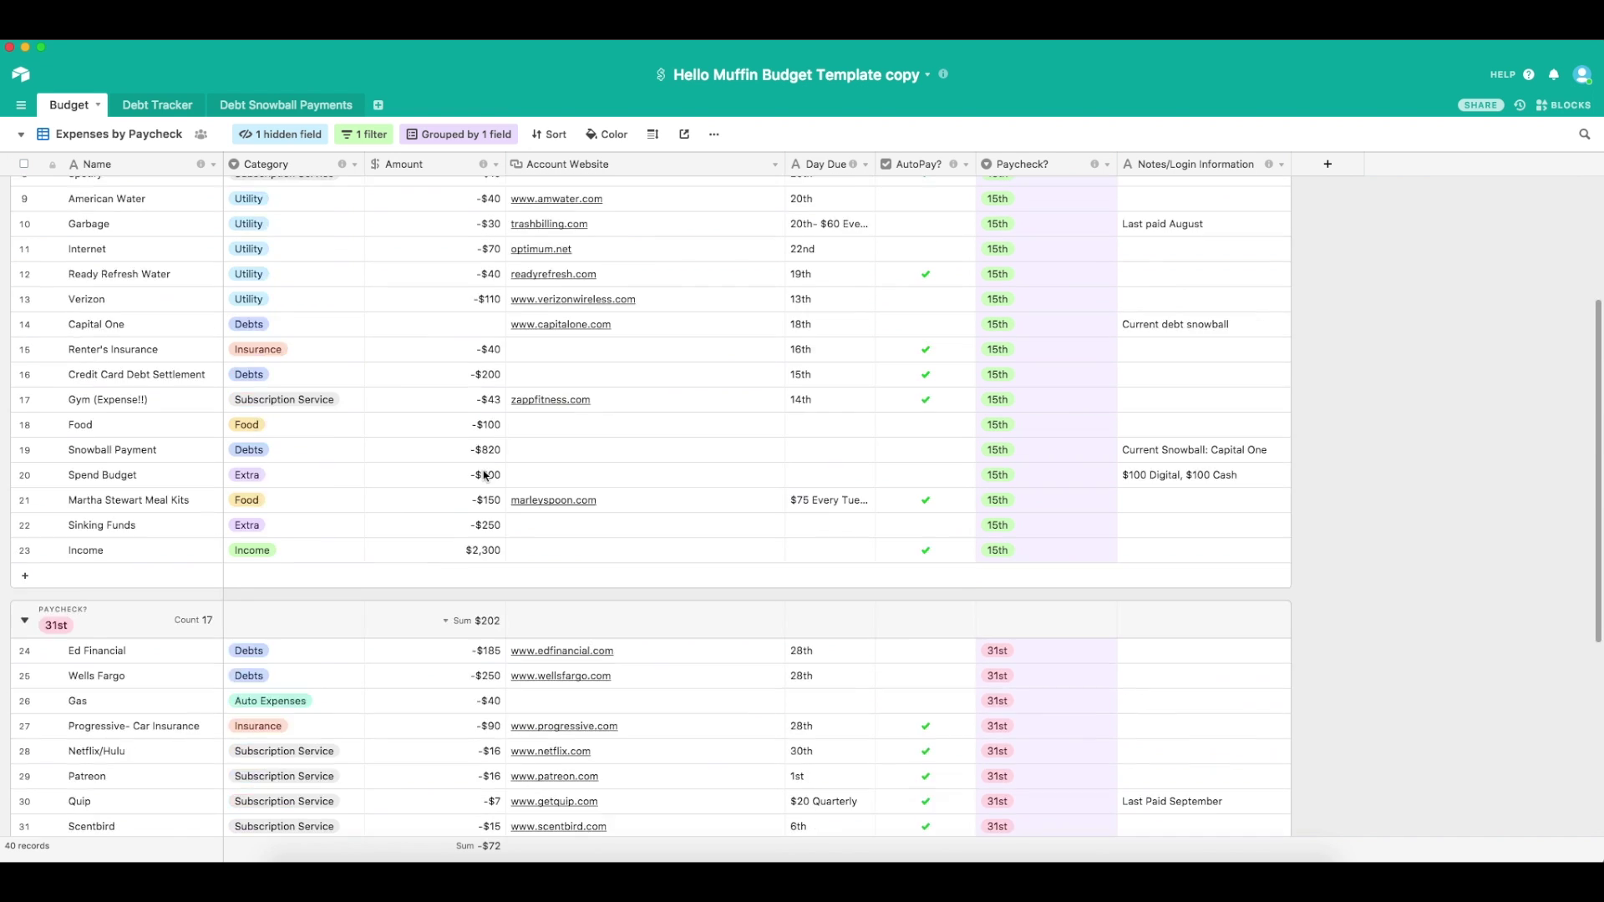
scroll(490, 465, down, 3)
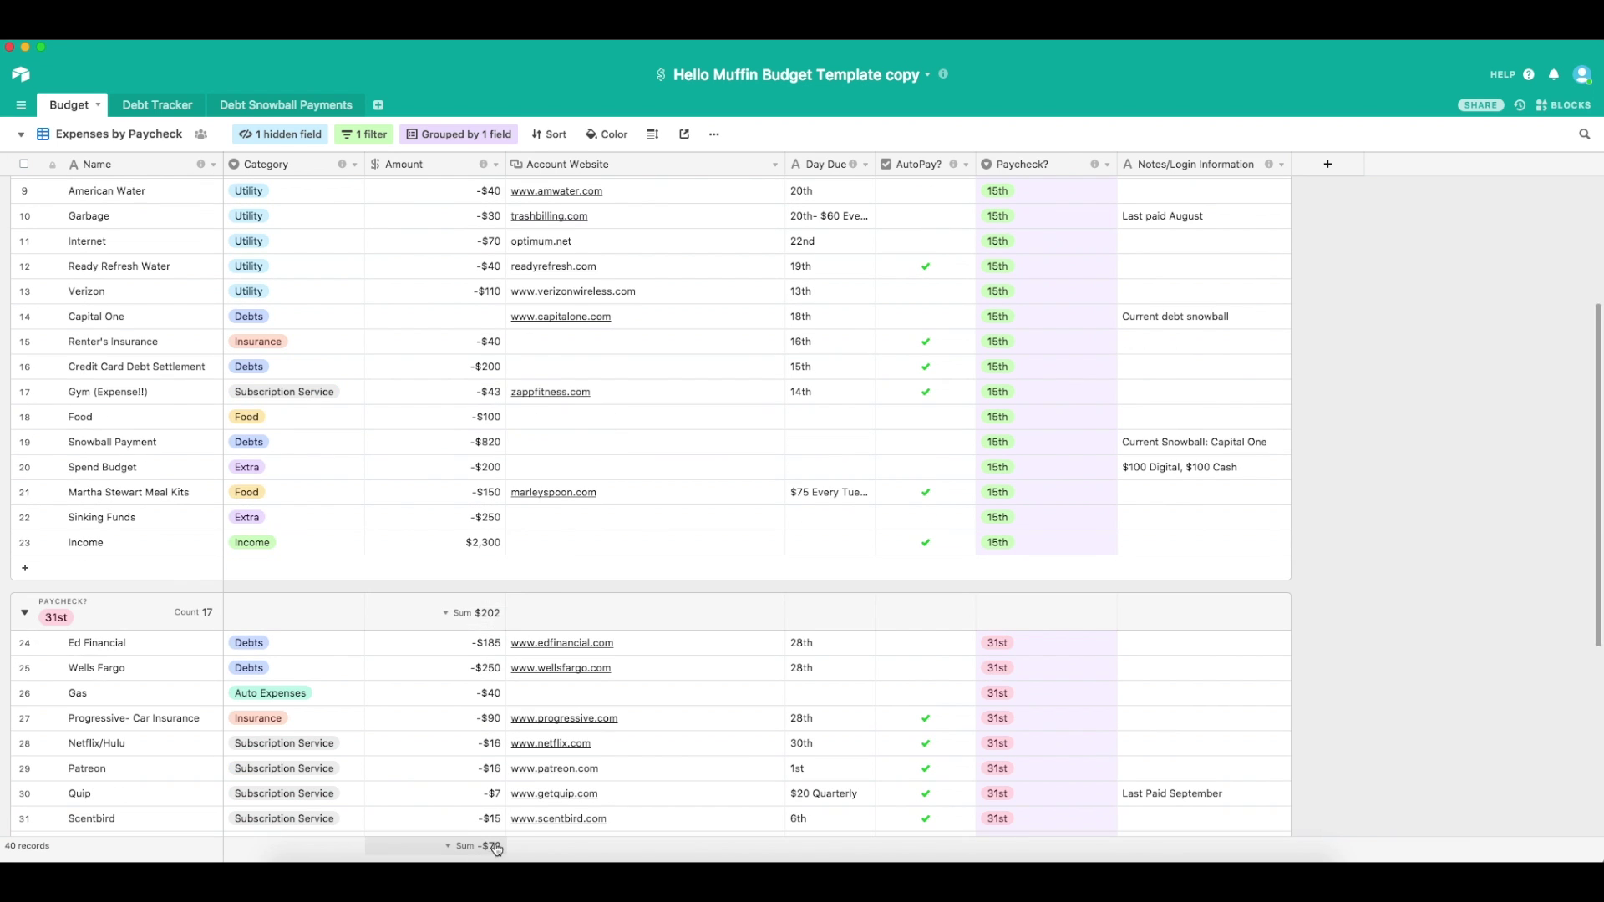
scroll(483, 610, up, 4)
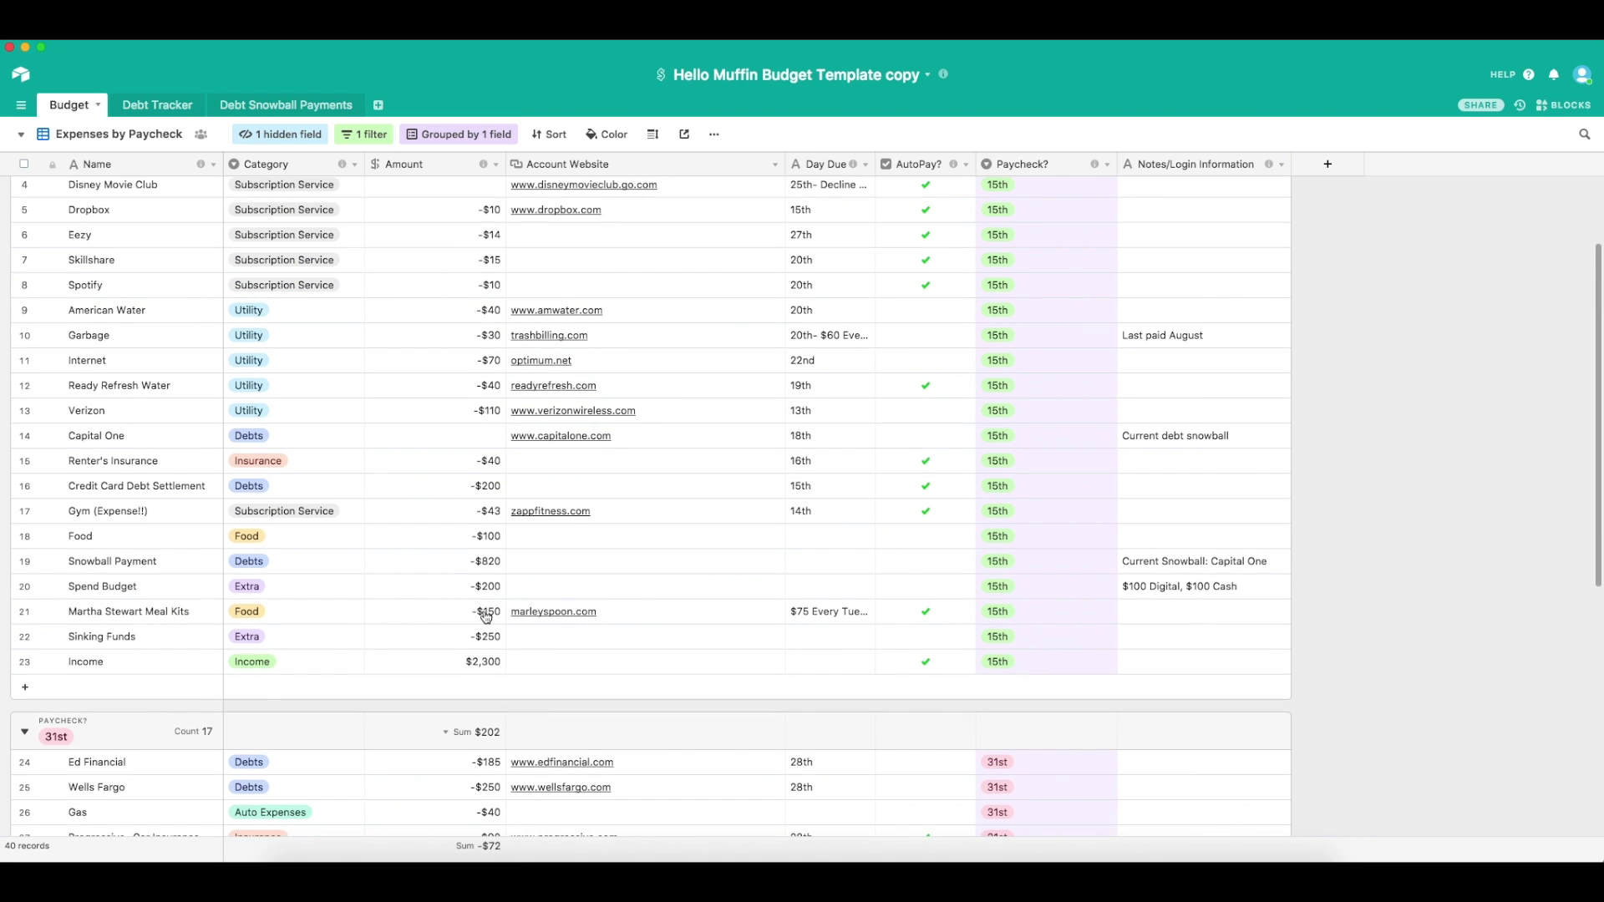
scroll(484, 616, up, 4)
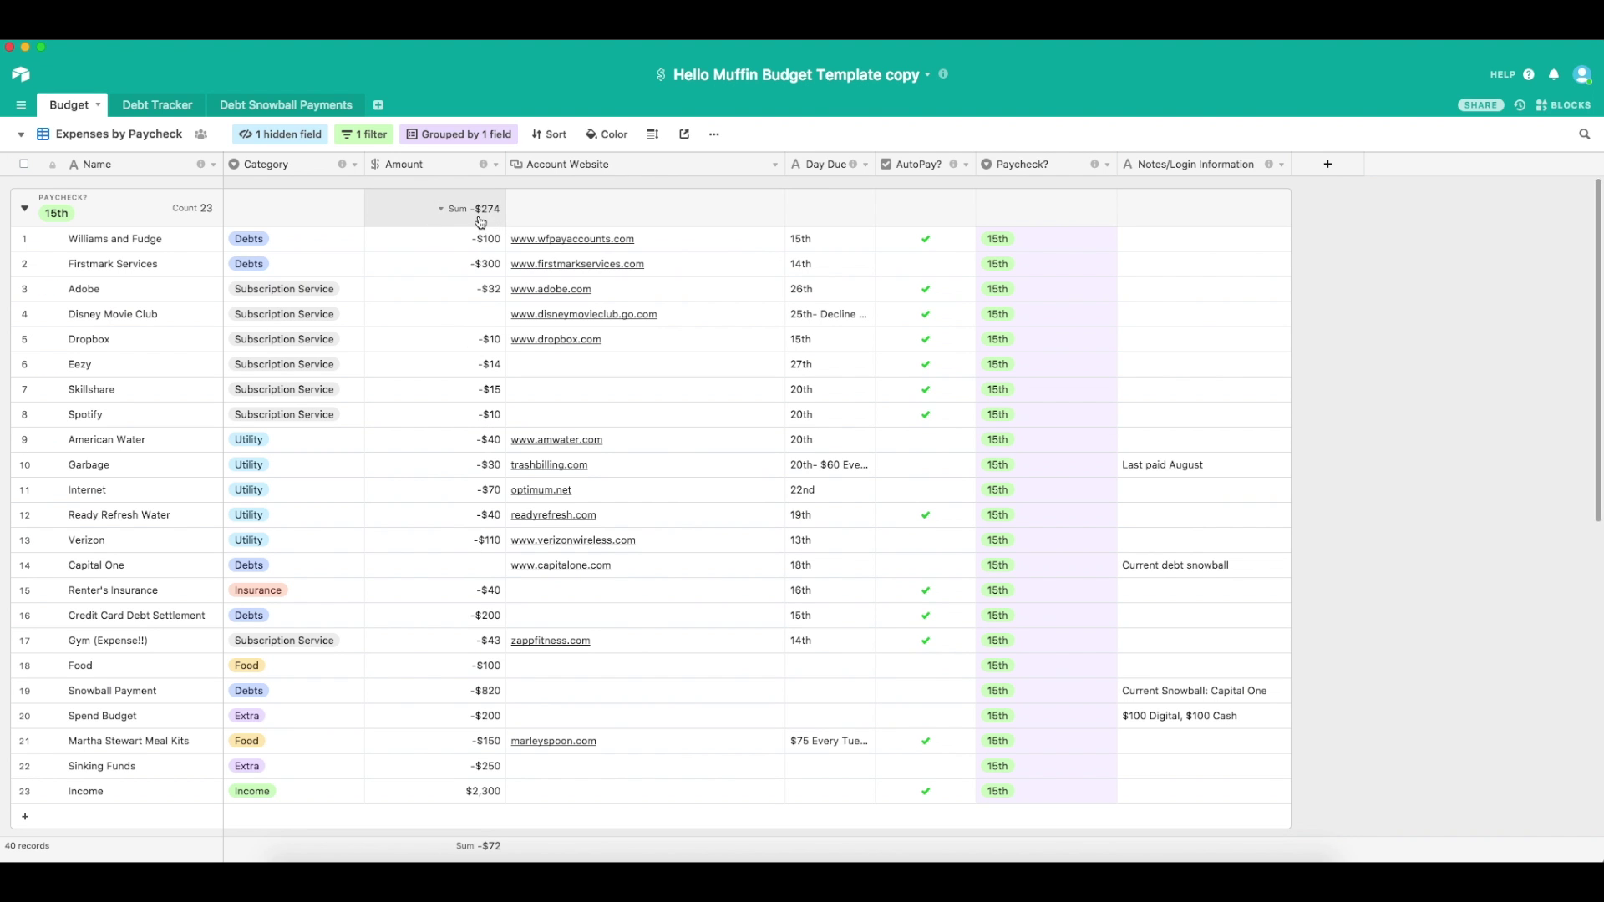
scroll(485, 397, down, 15)
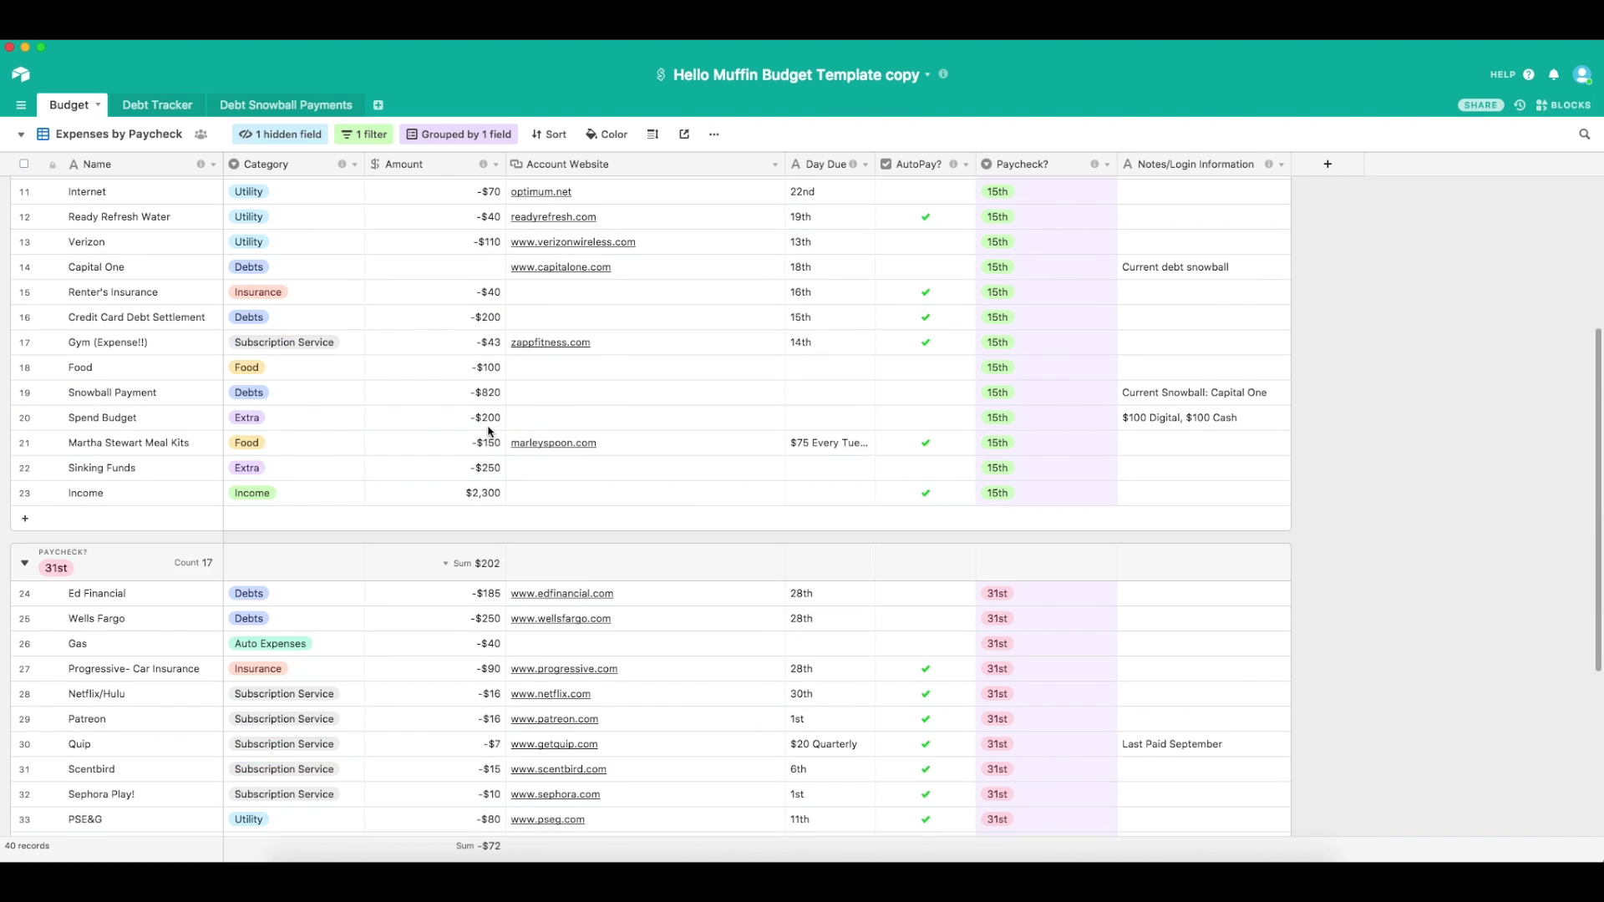
- Examine the summary functions available for the overall total of the Amount field
click(483, 847)
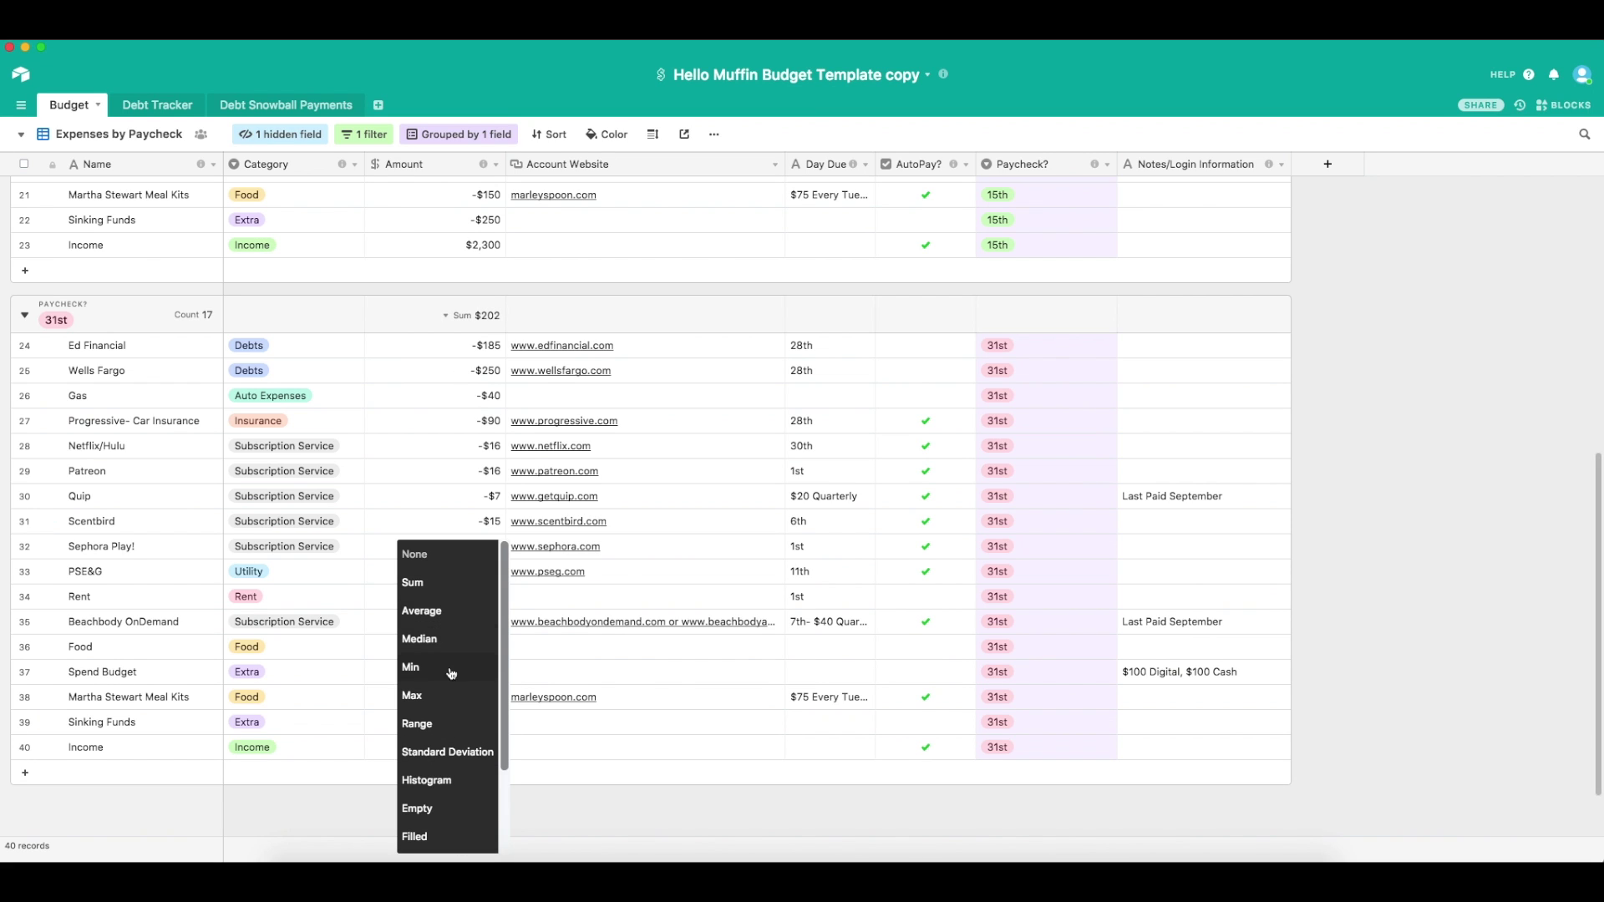
scroll(459, 722, down, 3)
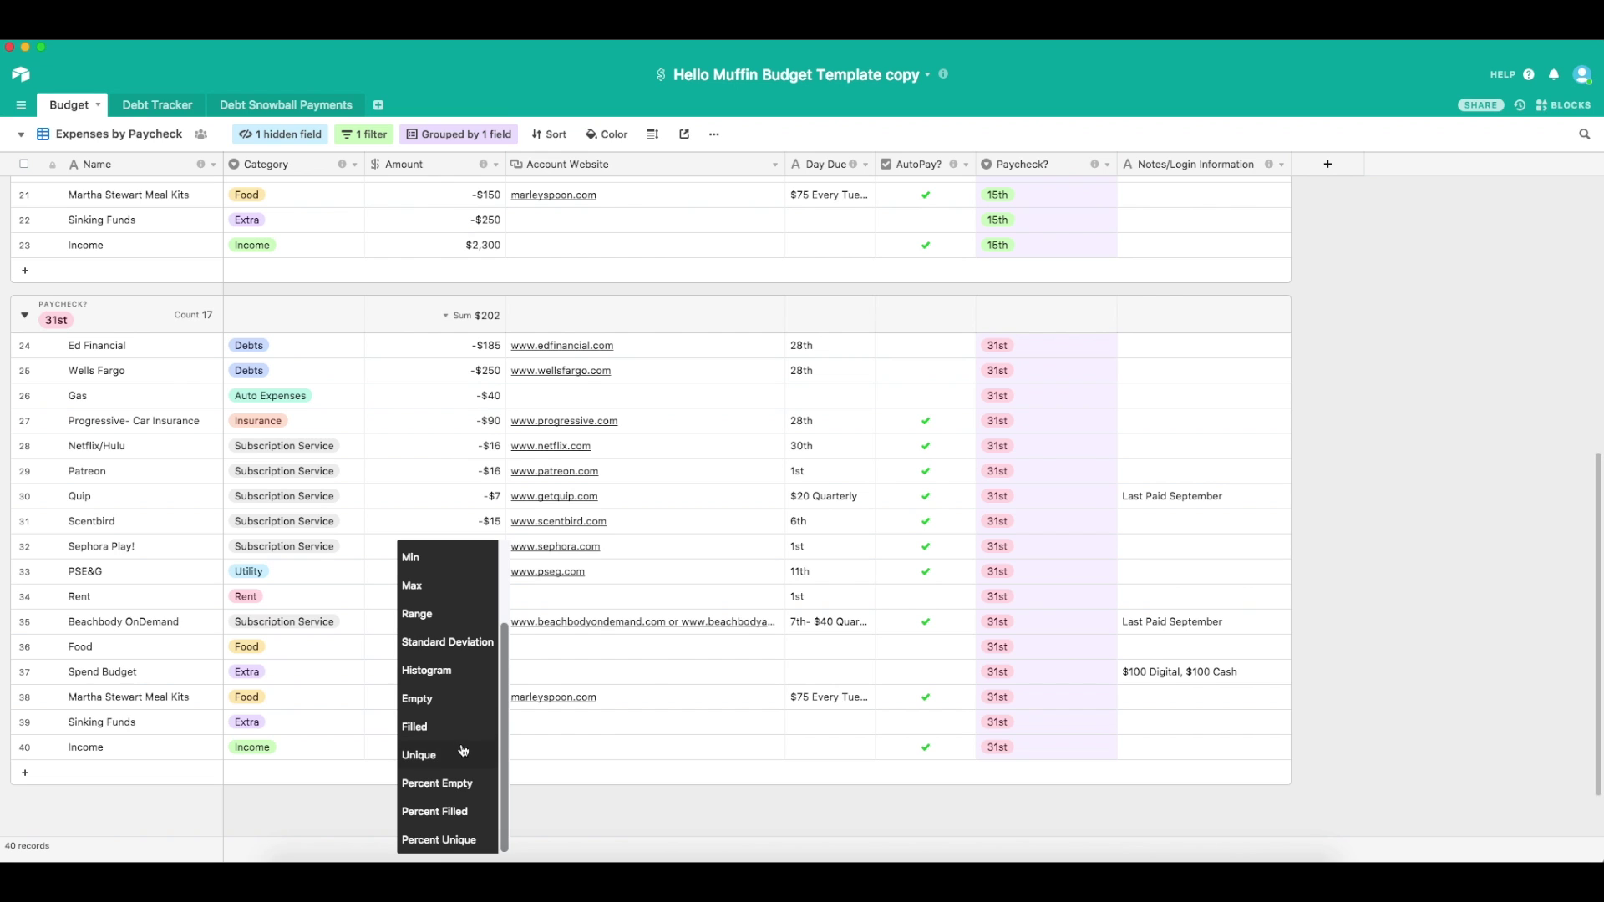
scroll(455, 760, up, 3)
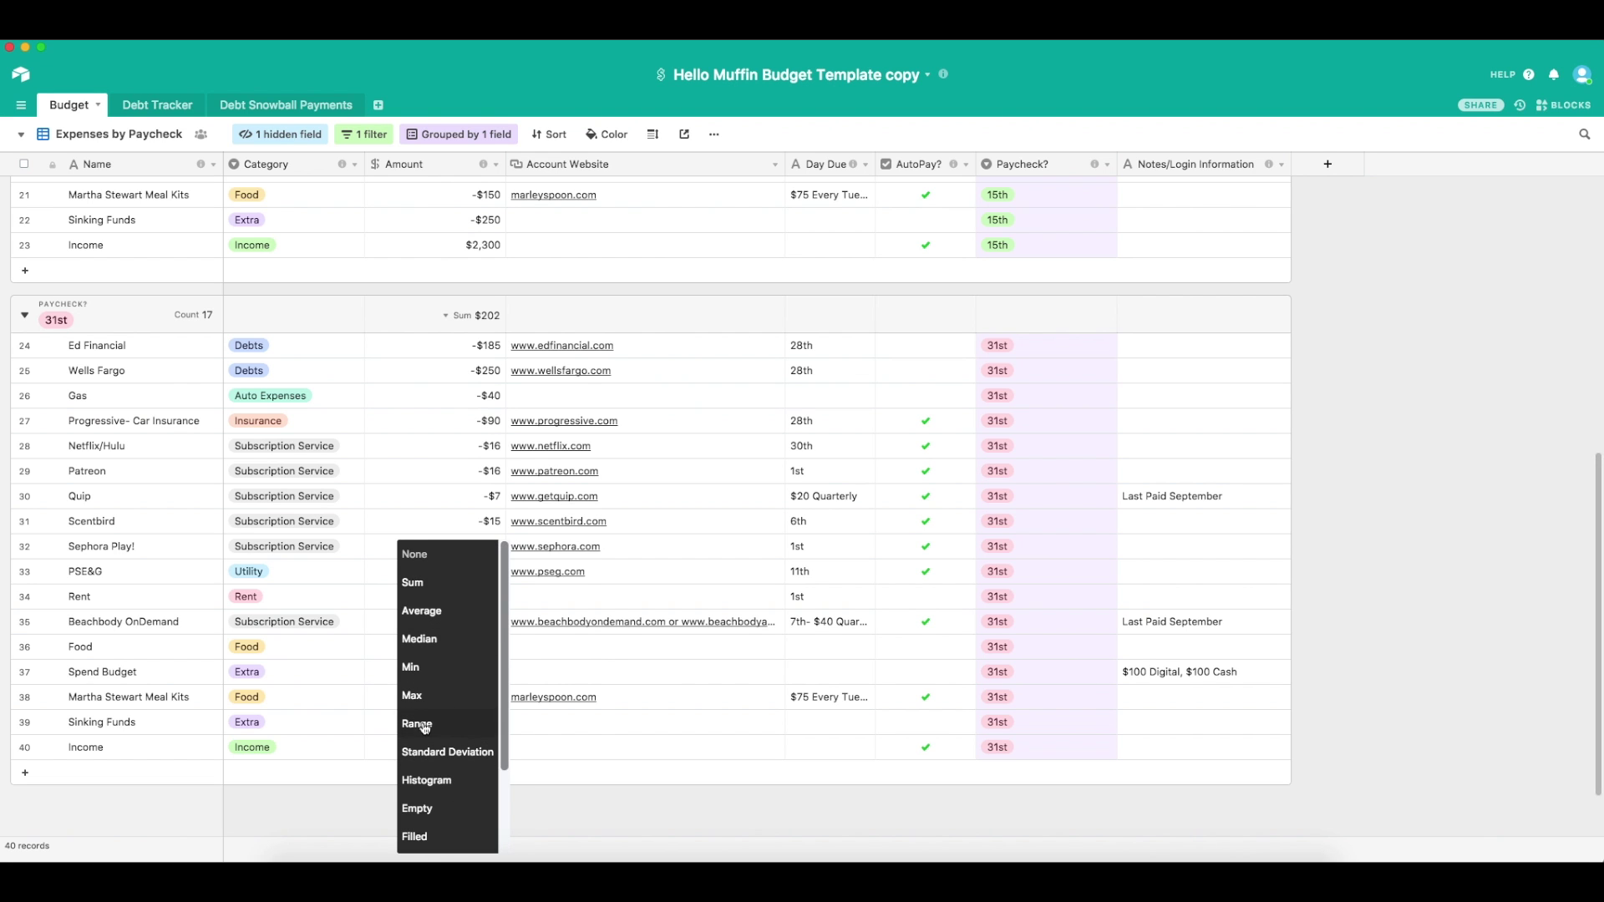
click(485, 817)
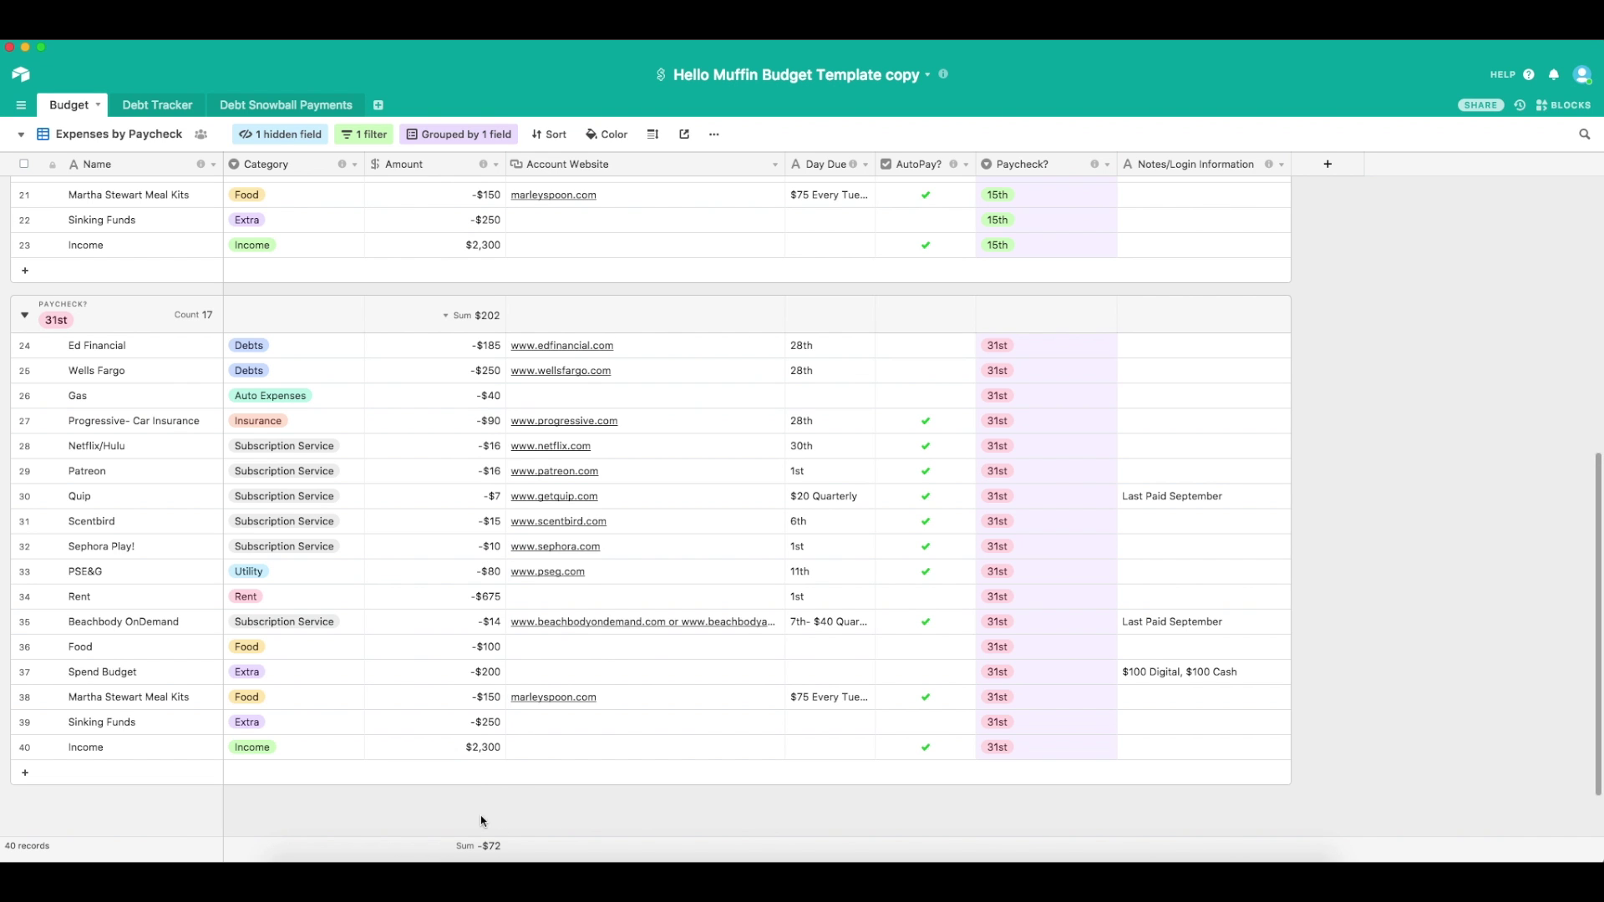
- Switch the Budget table to the 15th Paycheck view and inspect its filter conditions
scroll(482, 821, up, 10)
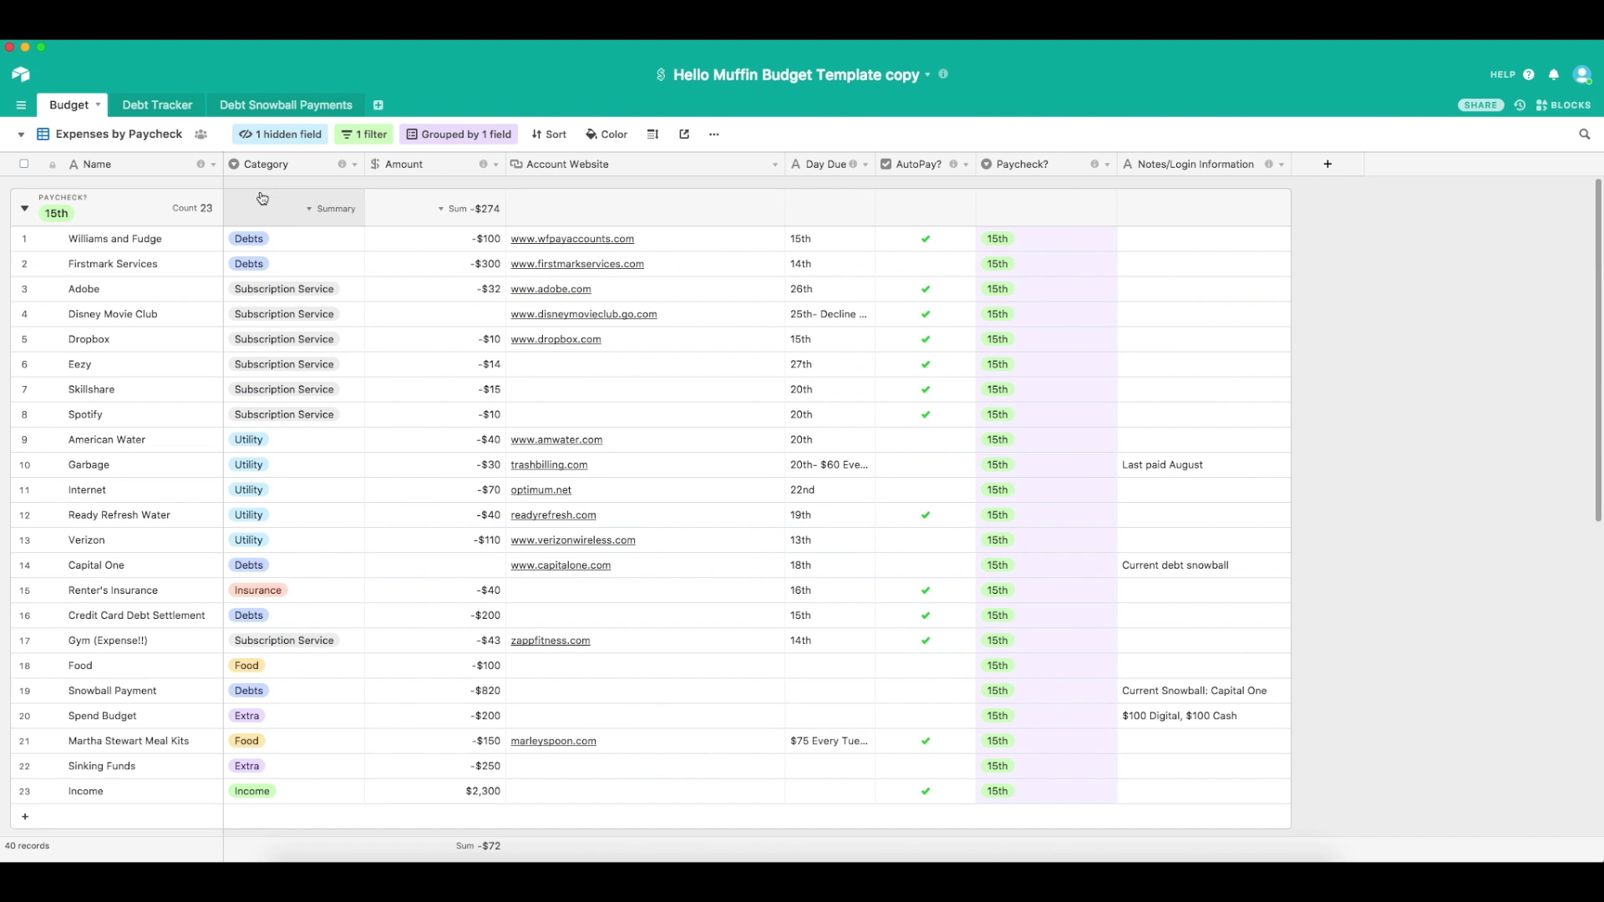
click(22, 139)
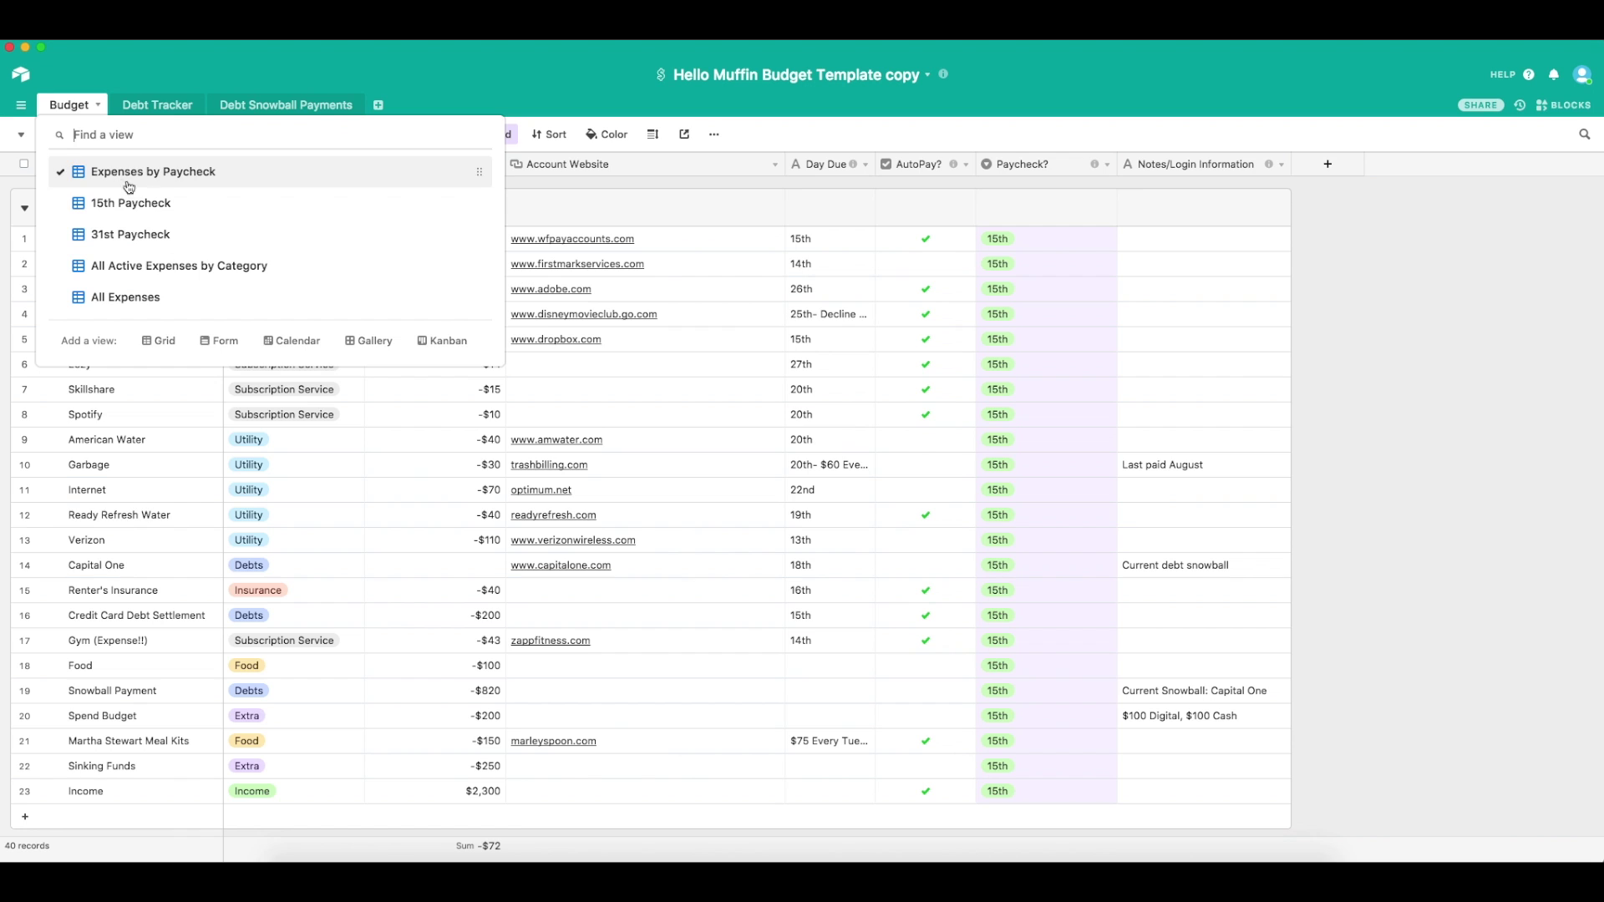
click(209, 204)
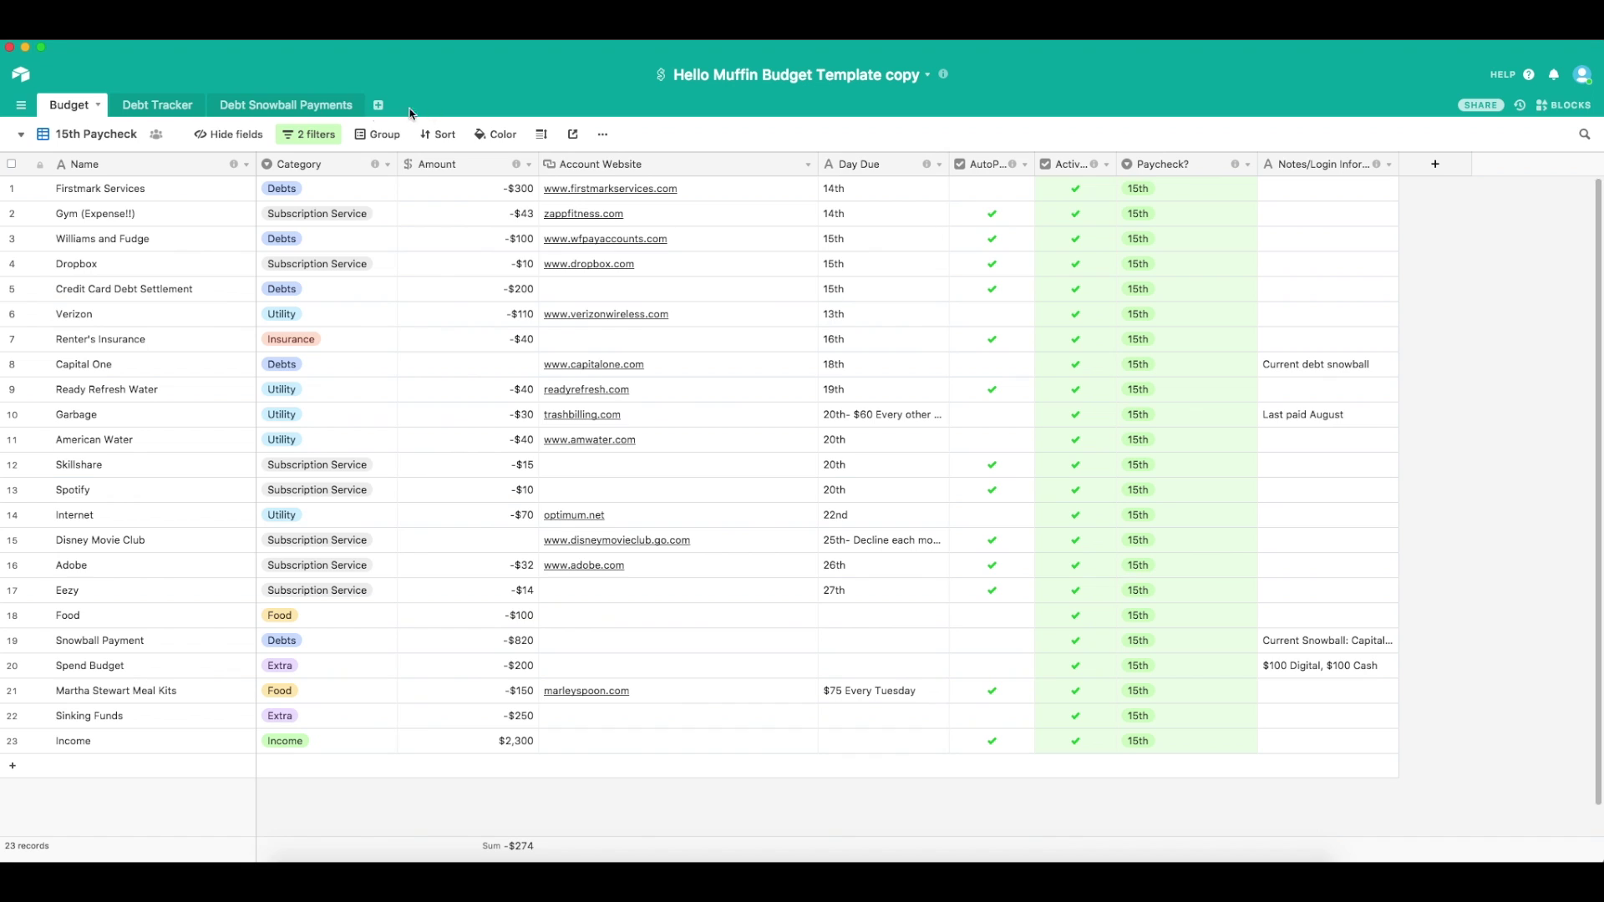
click(326, 134)
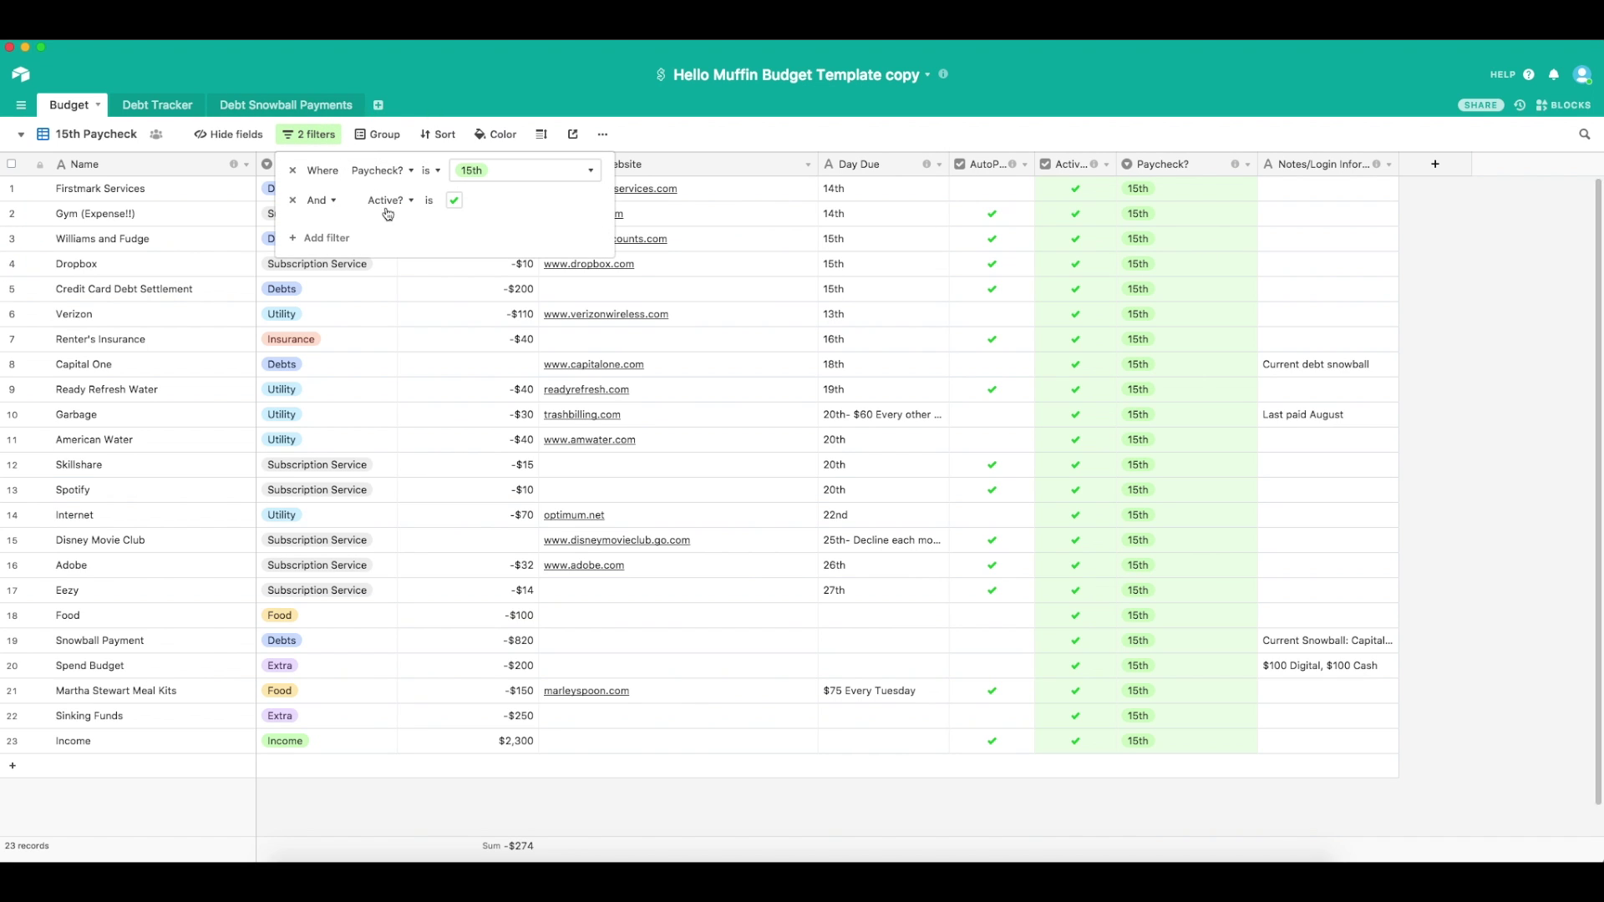
- Try a third filter condition where Category is Auto Expenses, and change its value to Utility
click(327, 238)
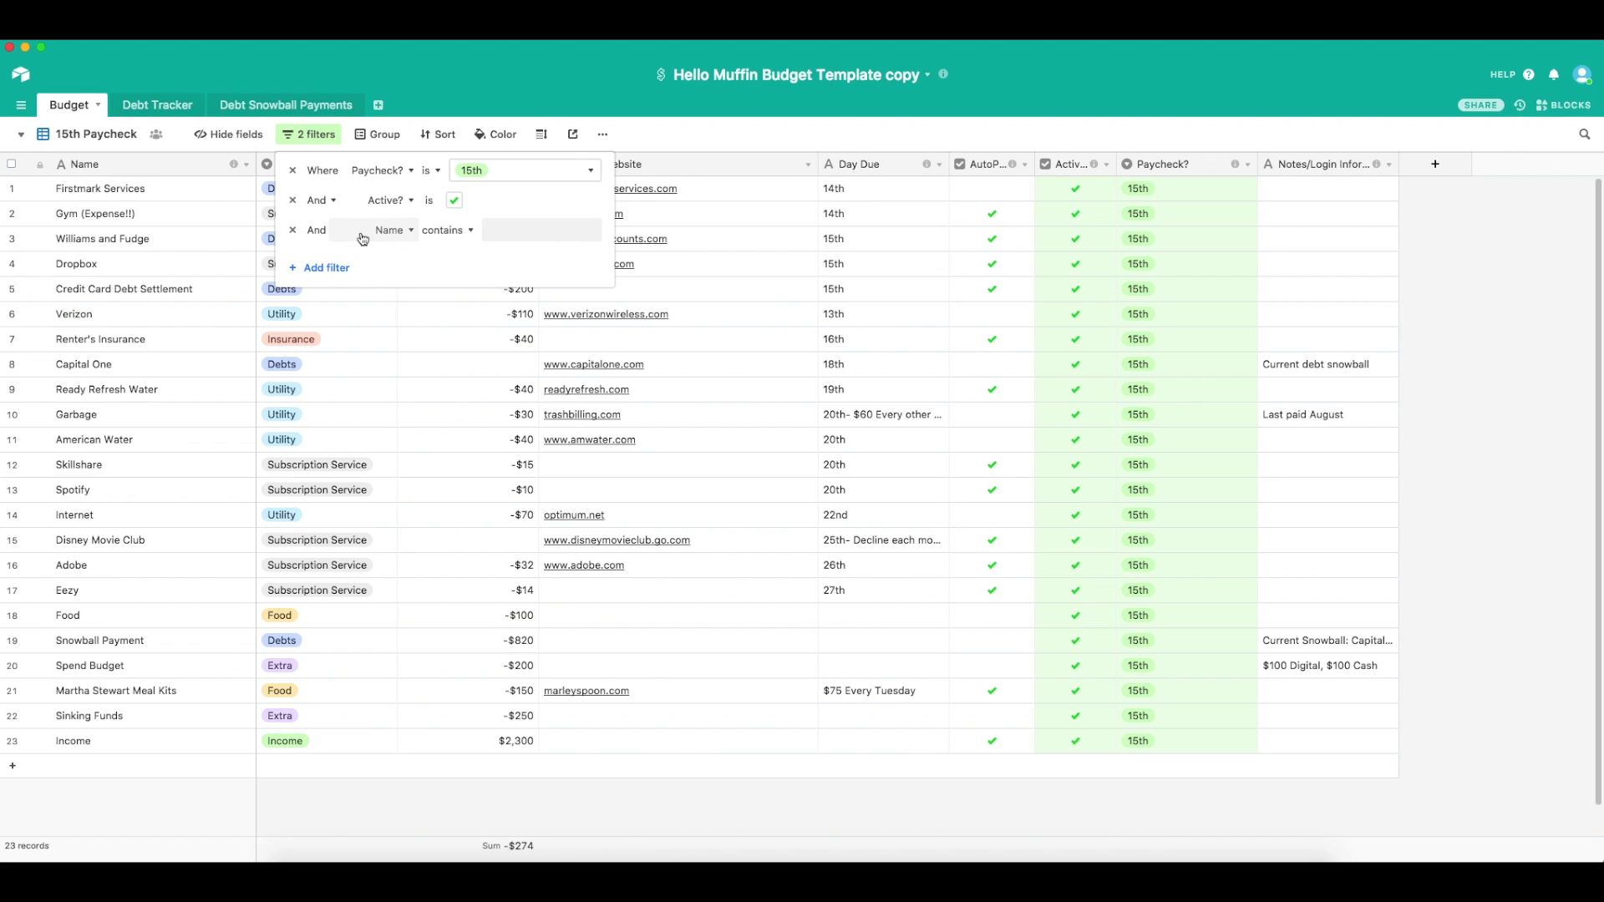
click(383, 231)
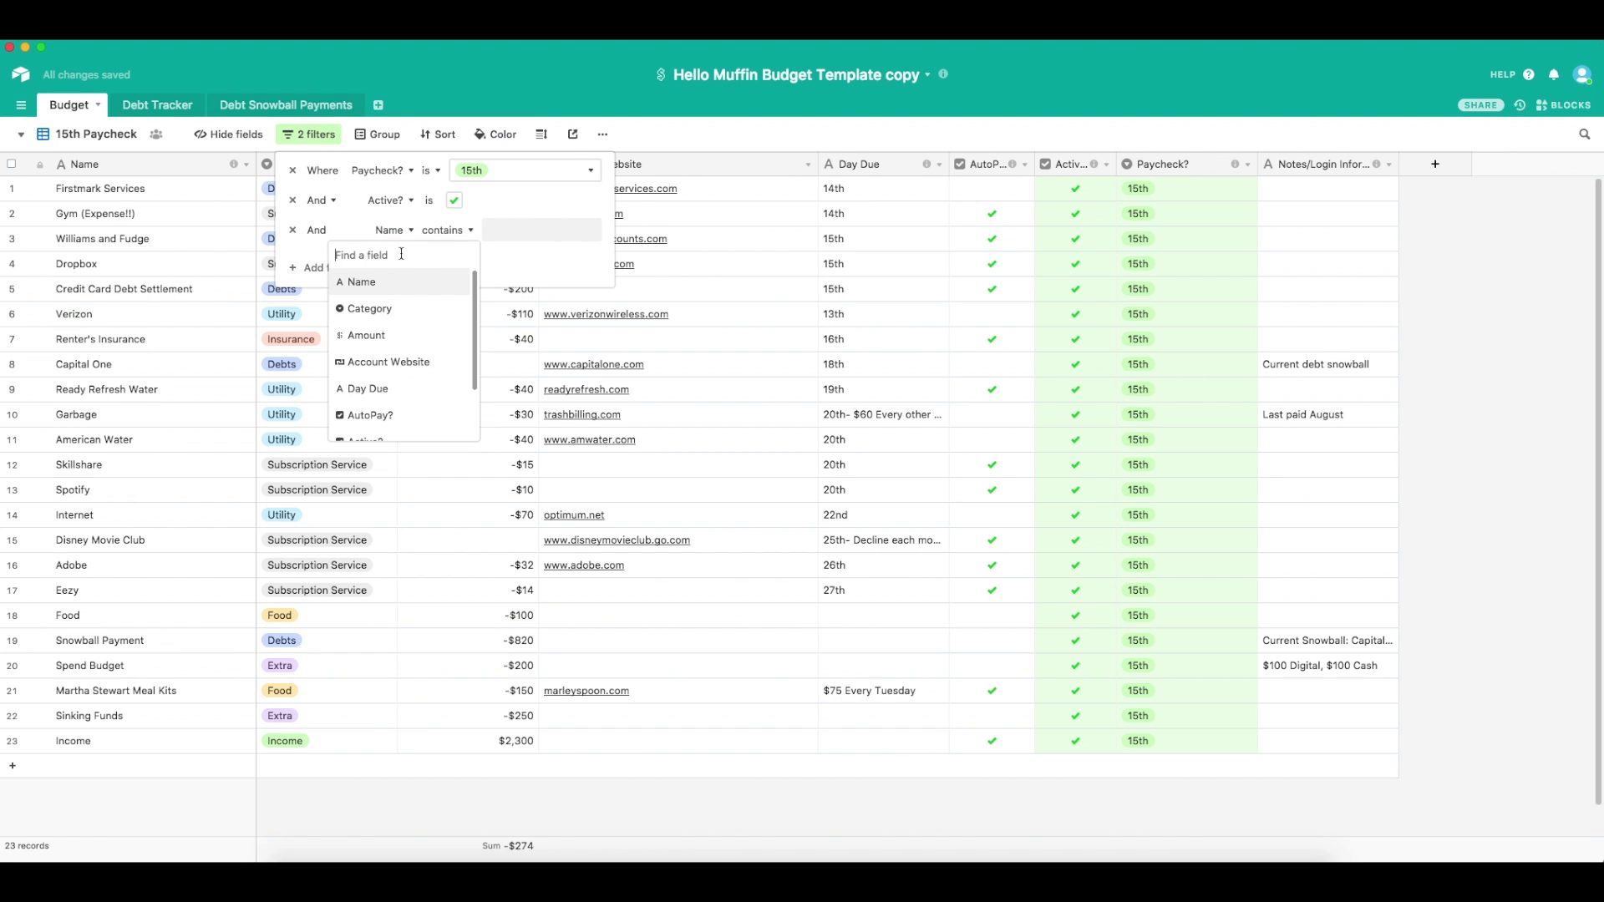
click(358, 308)
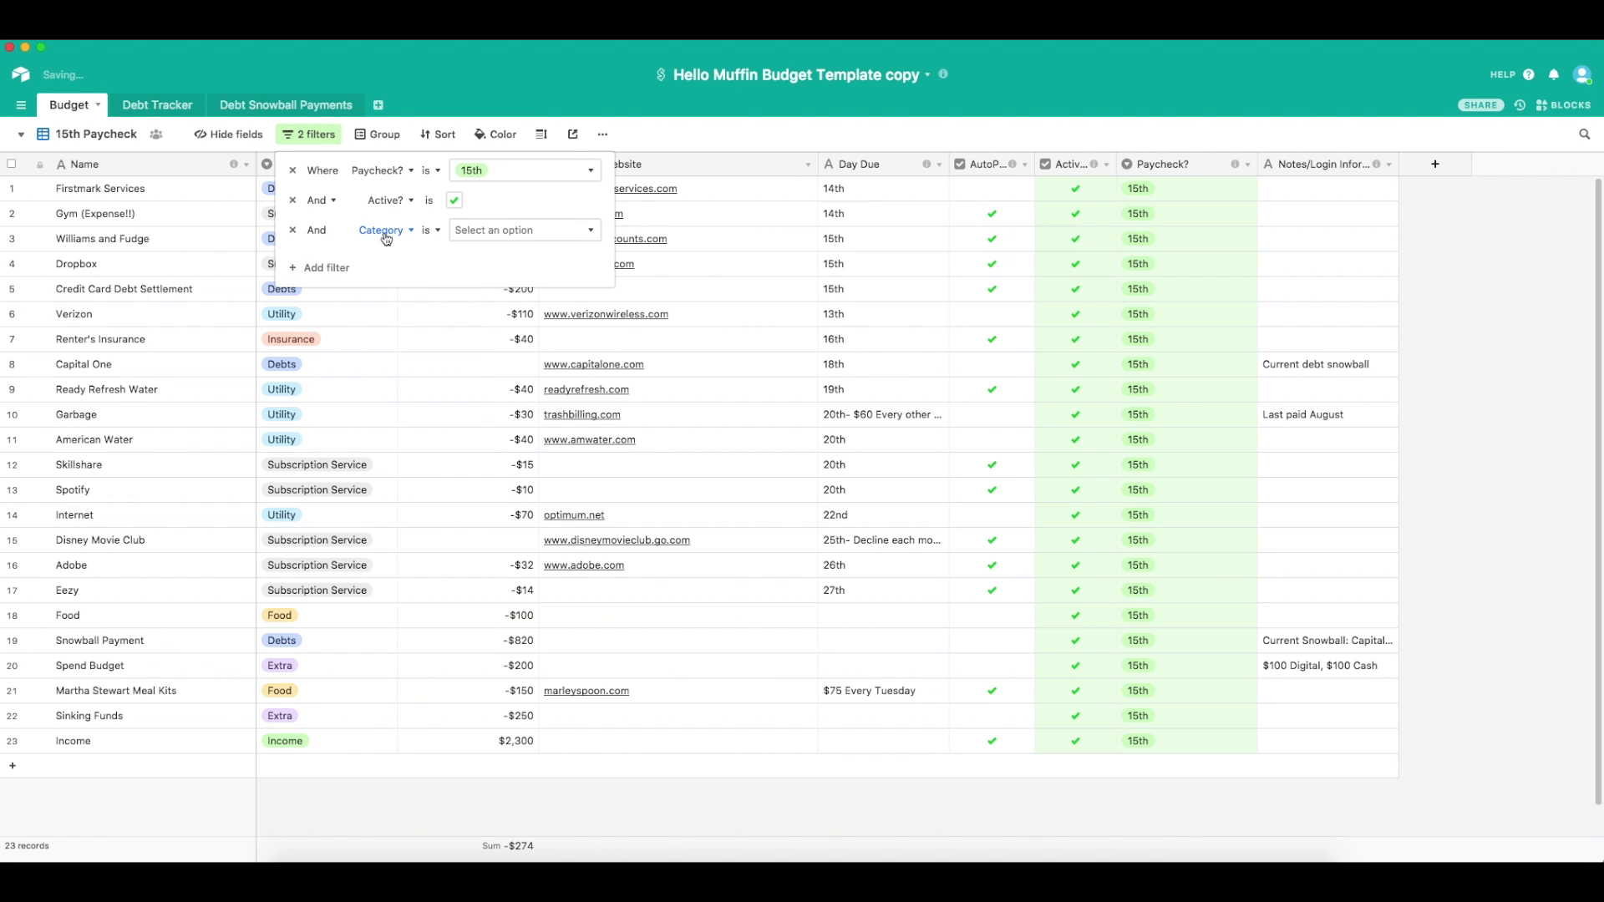
click(506, 235)
click(528, 309)
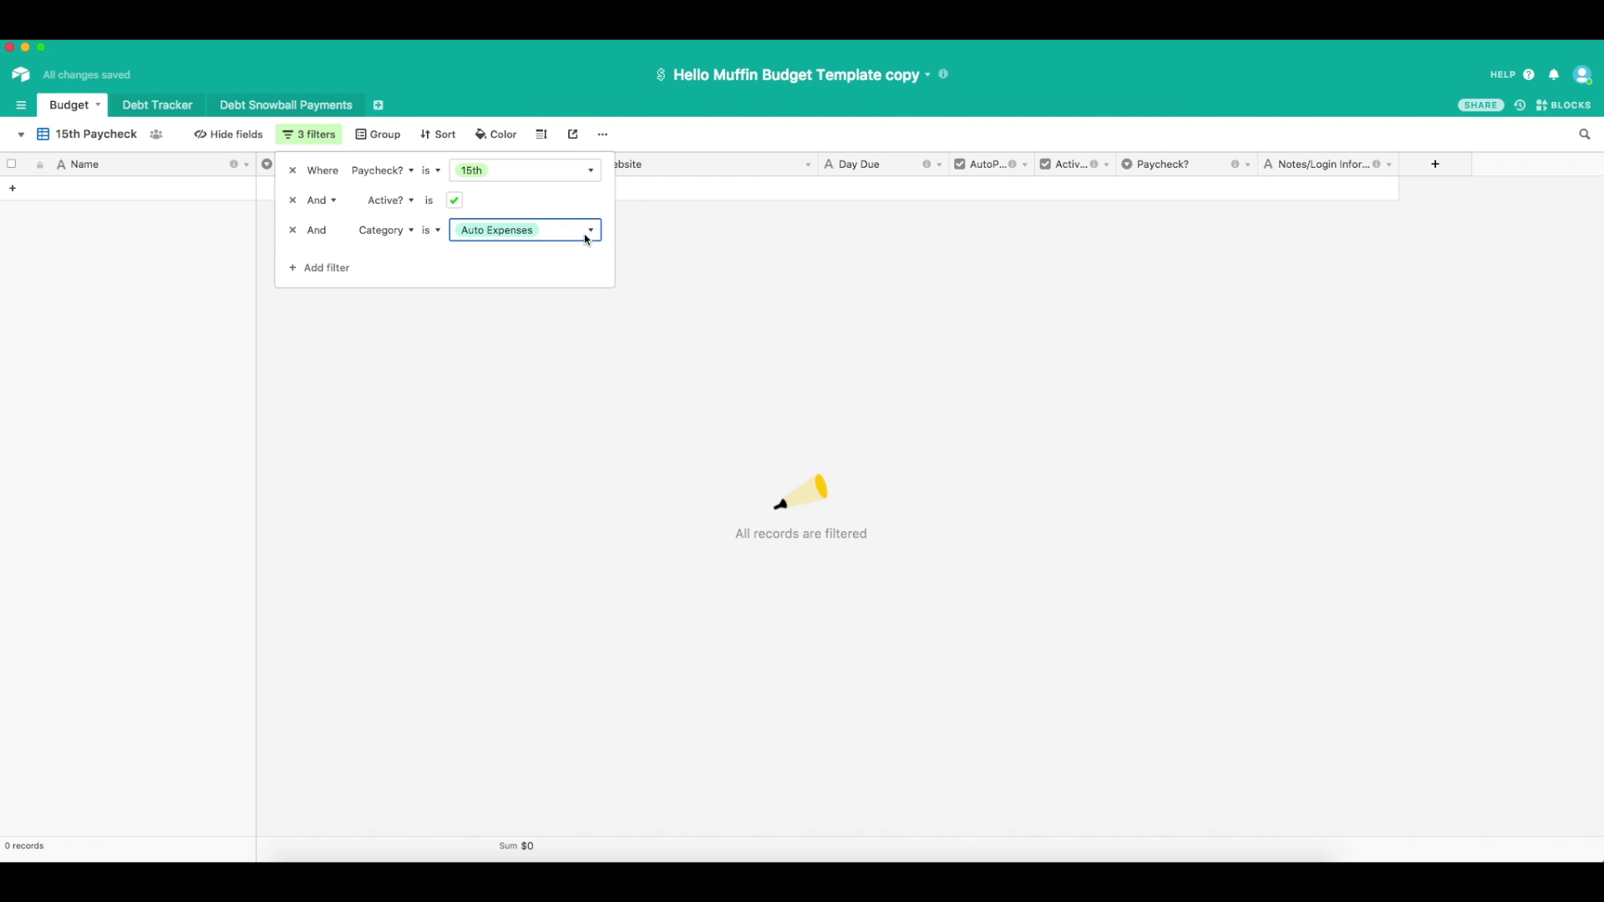
click(474, 238)
click(501, 360)
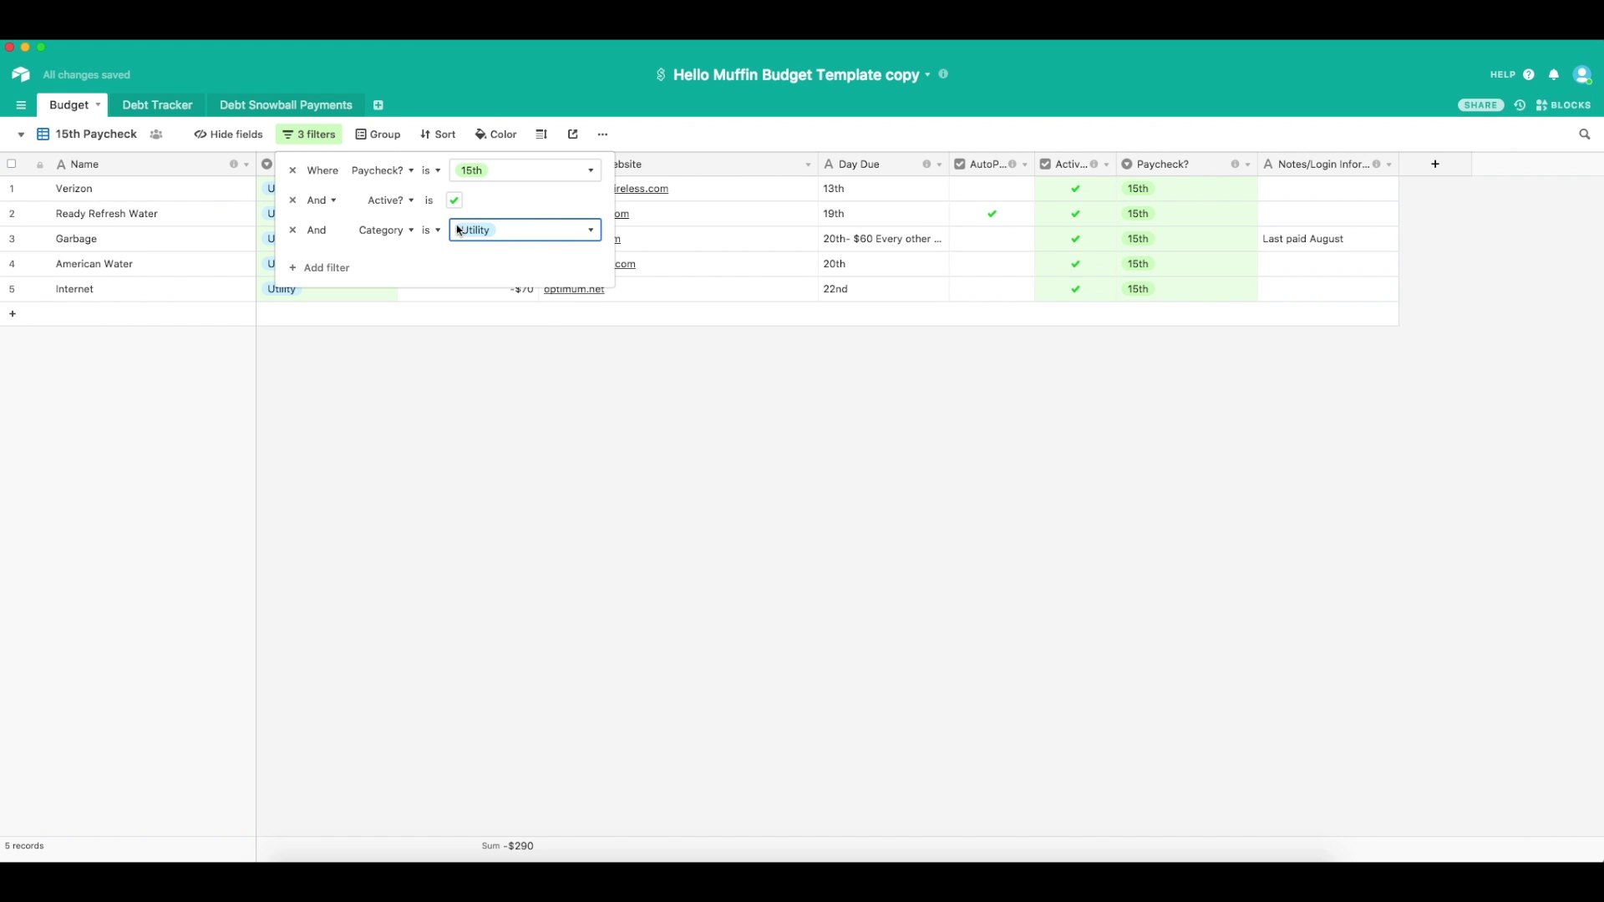
- Set the Category filter condition to "is not" Utility, and remove that condition from the view
click(431, 231)
click(449, 309)
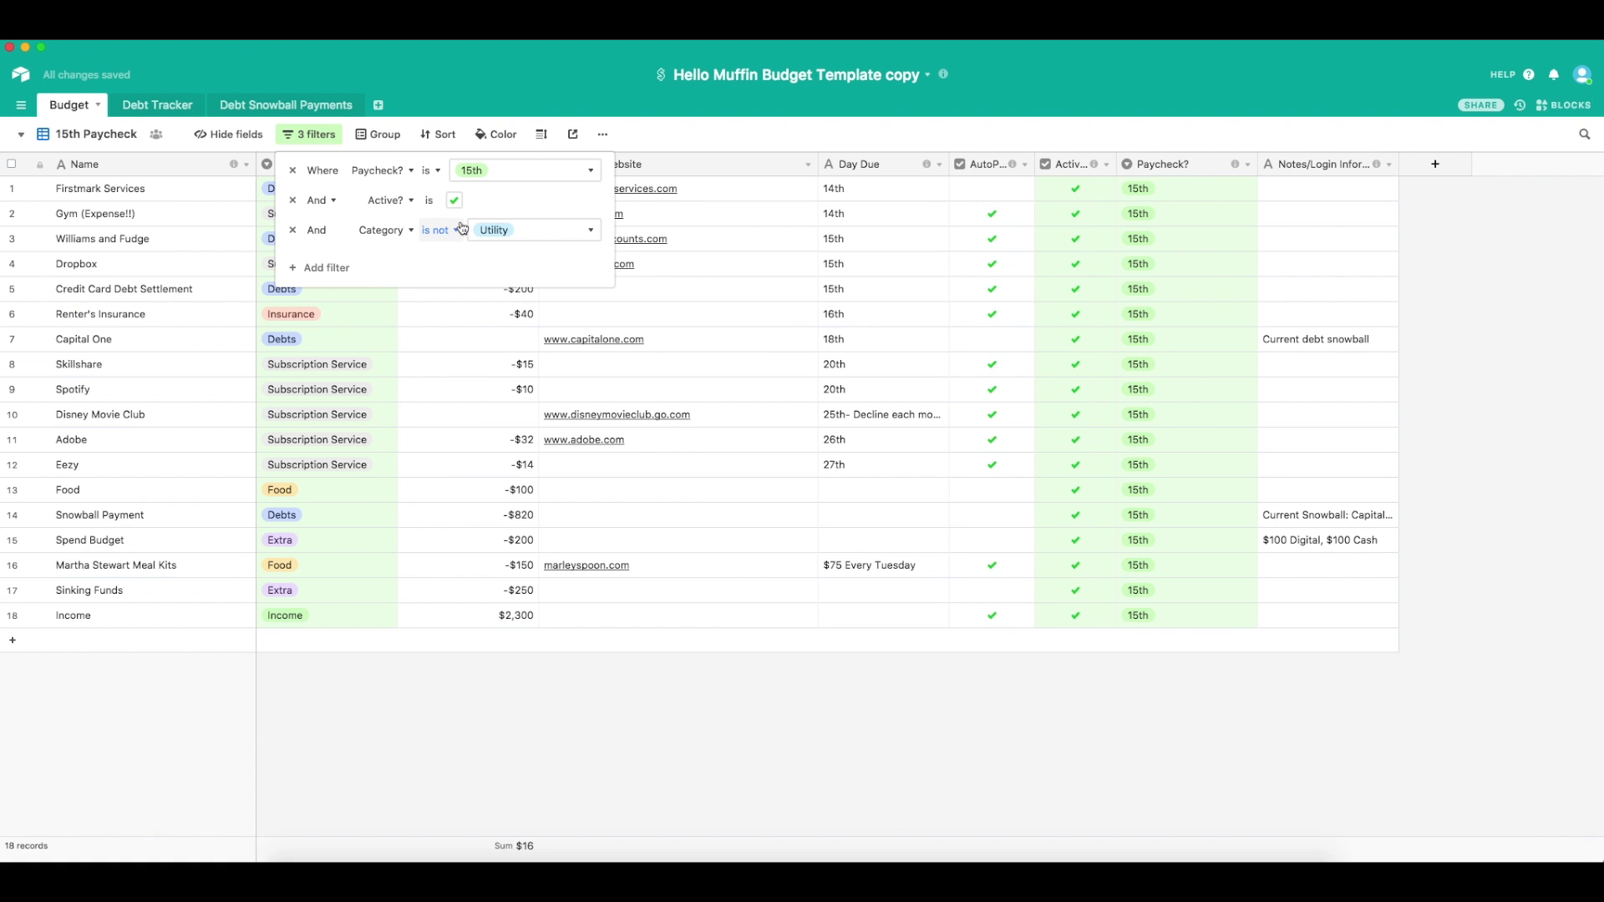
click(293, 231)
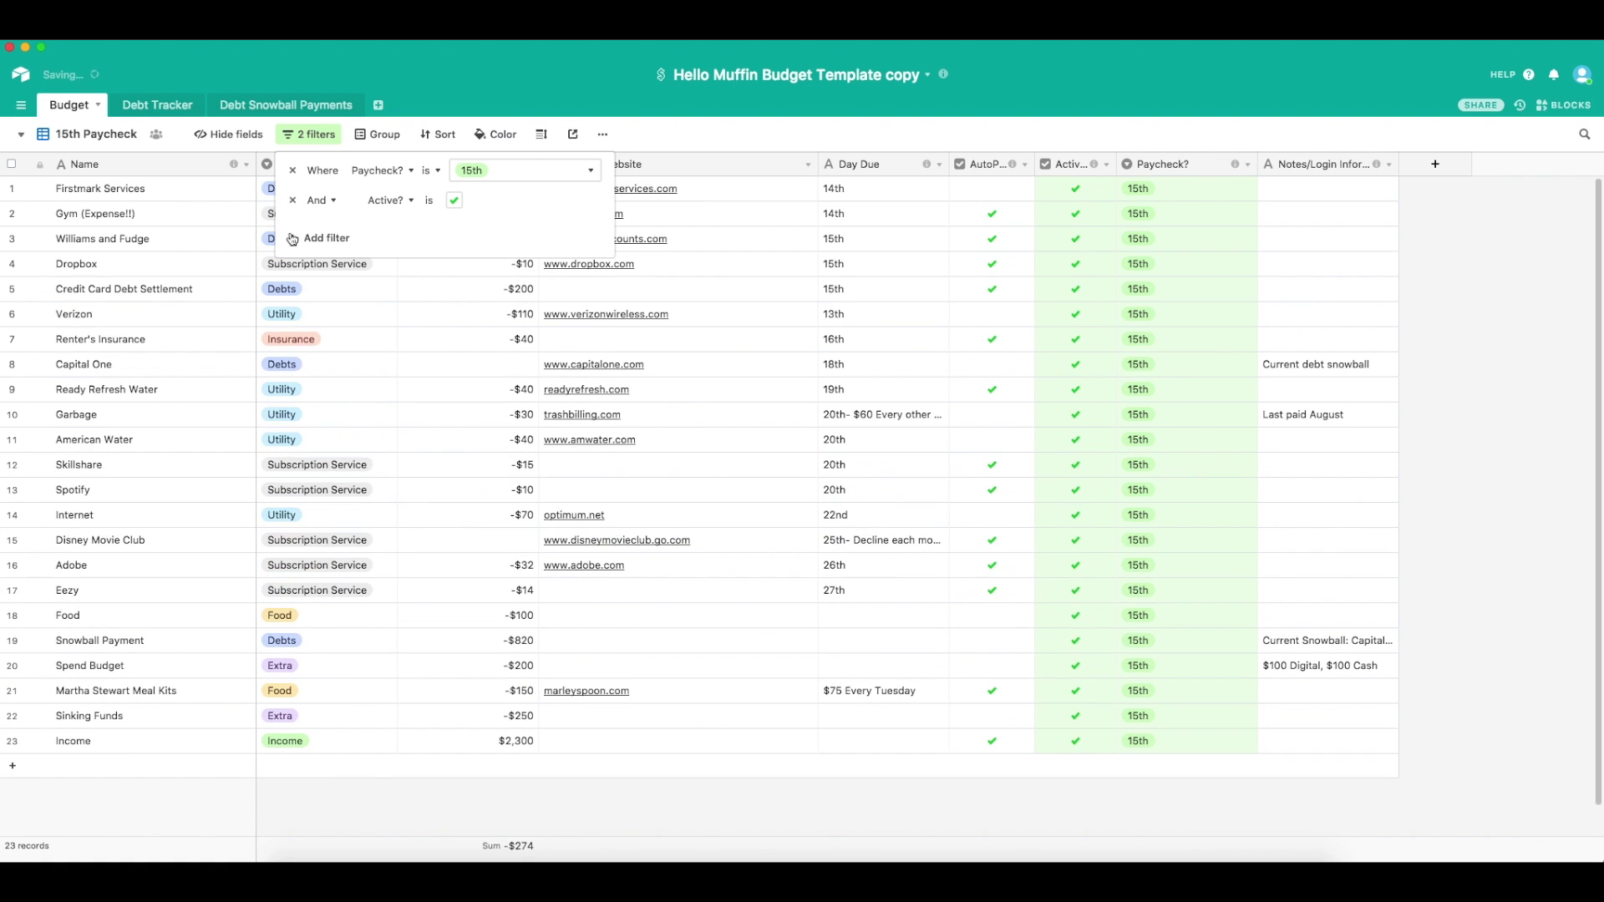
click(1507, 328)
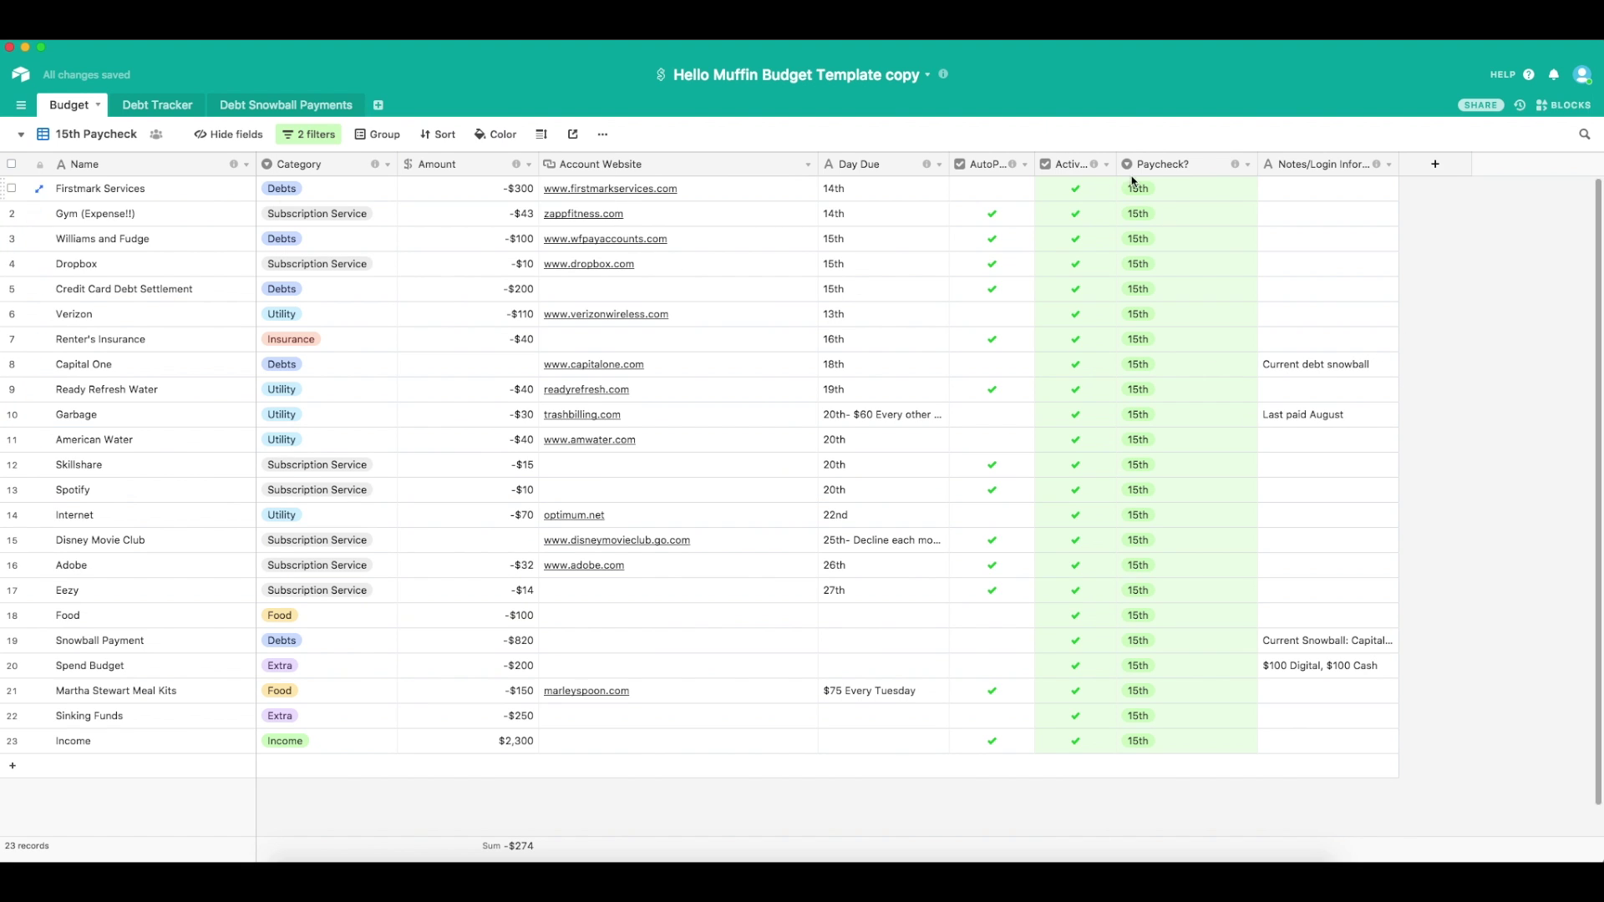
- Widen the Active? column slightly to fit its name, and switch to the All Active Expenses by Category view
drag(1117, 164, 1122, 164)
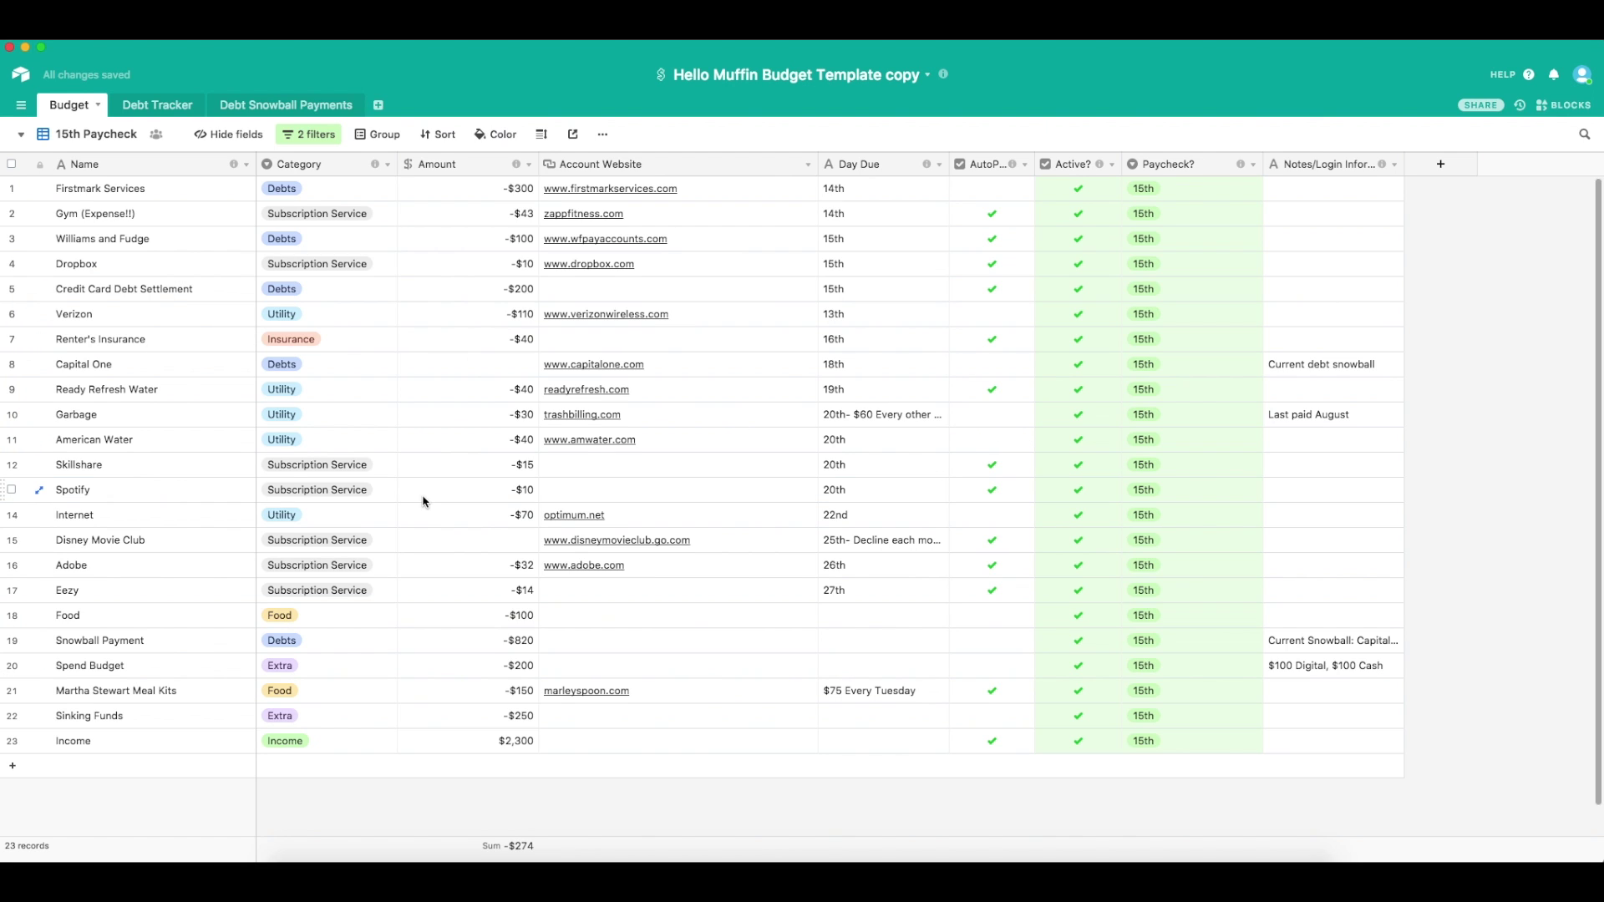
click(23, 134)
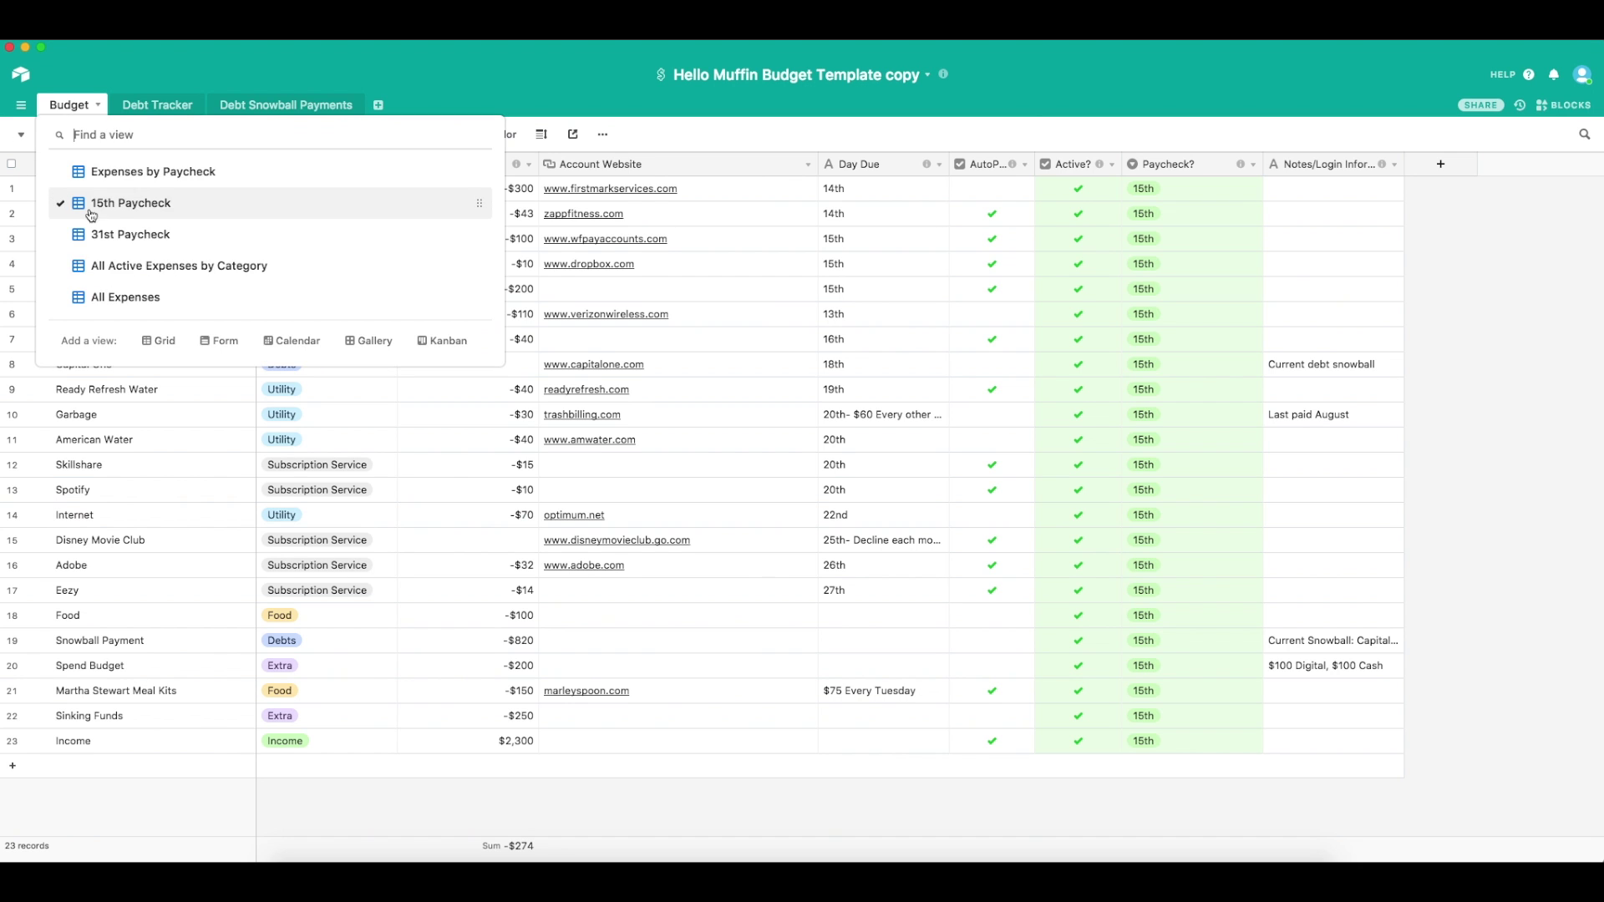
click(247, 266)
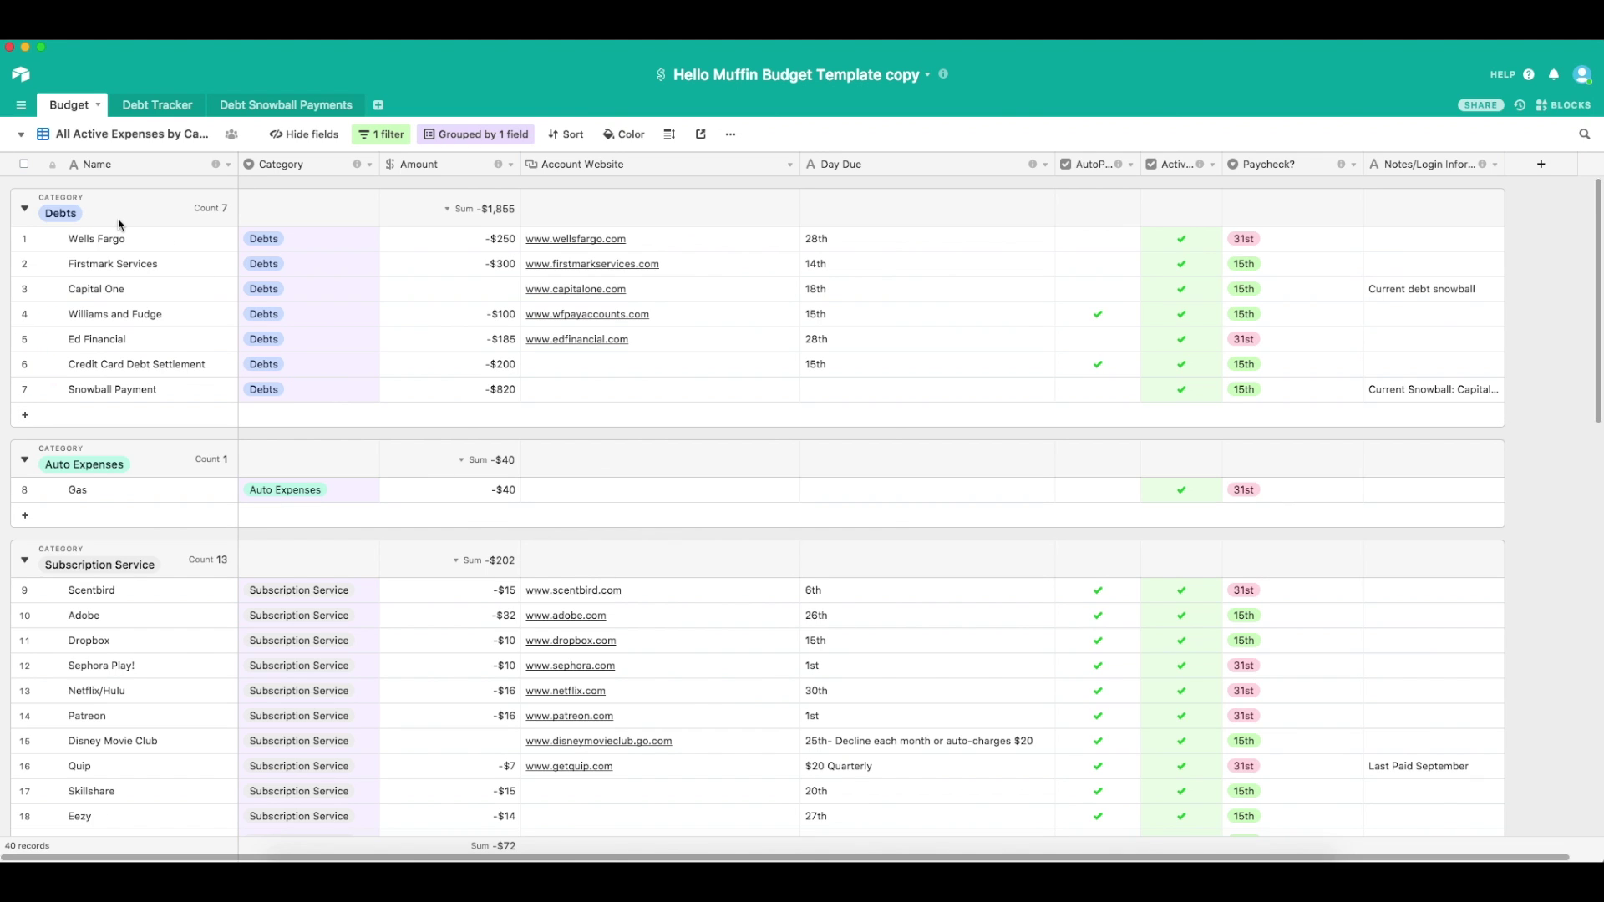
- Examine the Category field's select options and the other available field types, leaving the field settings without saving
scroll(448, 347, down, 1)
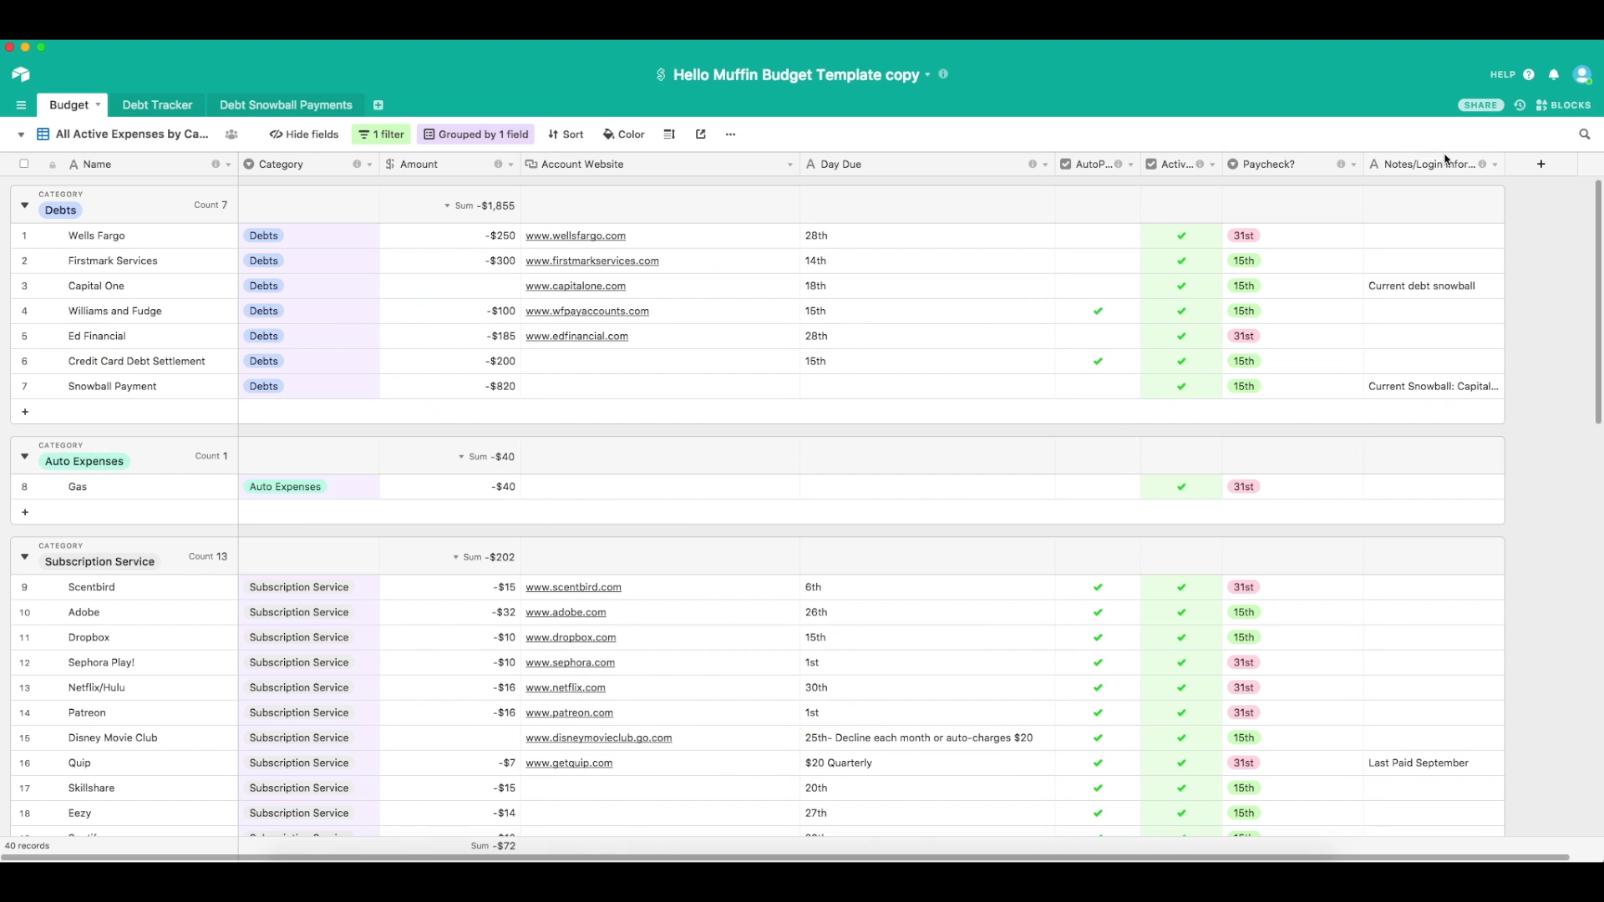
click(368, 166)
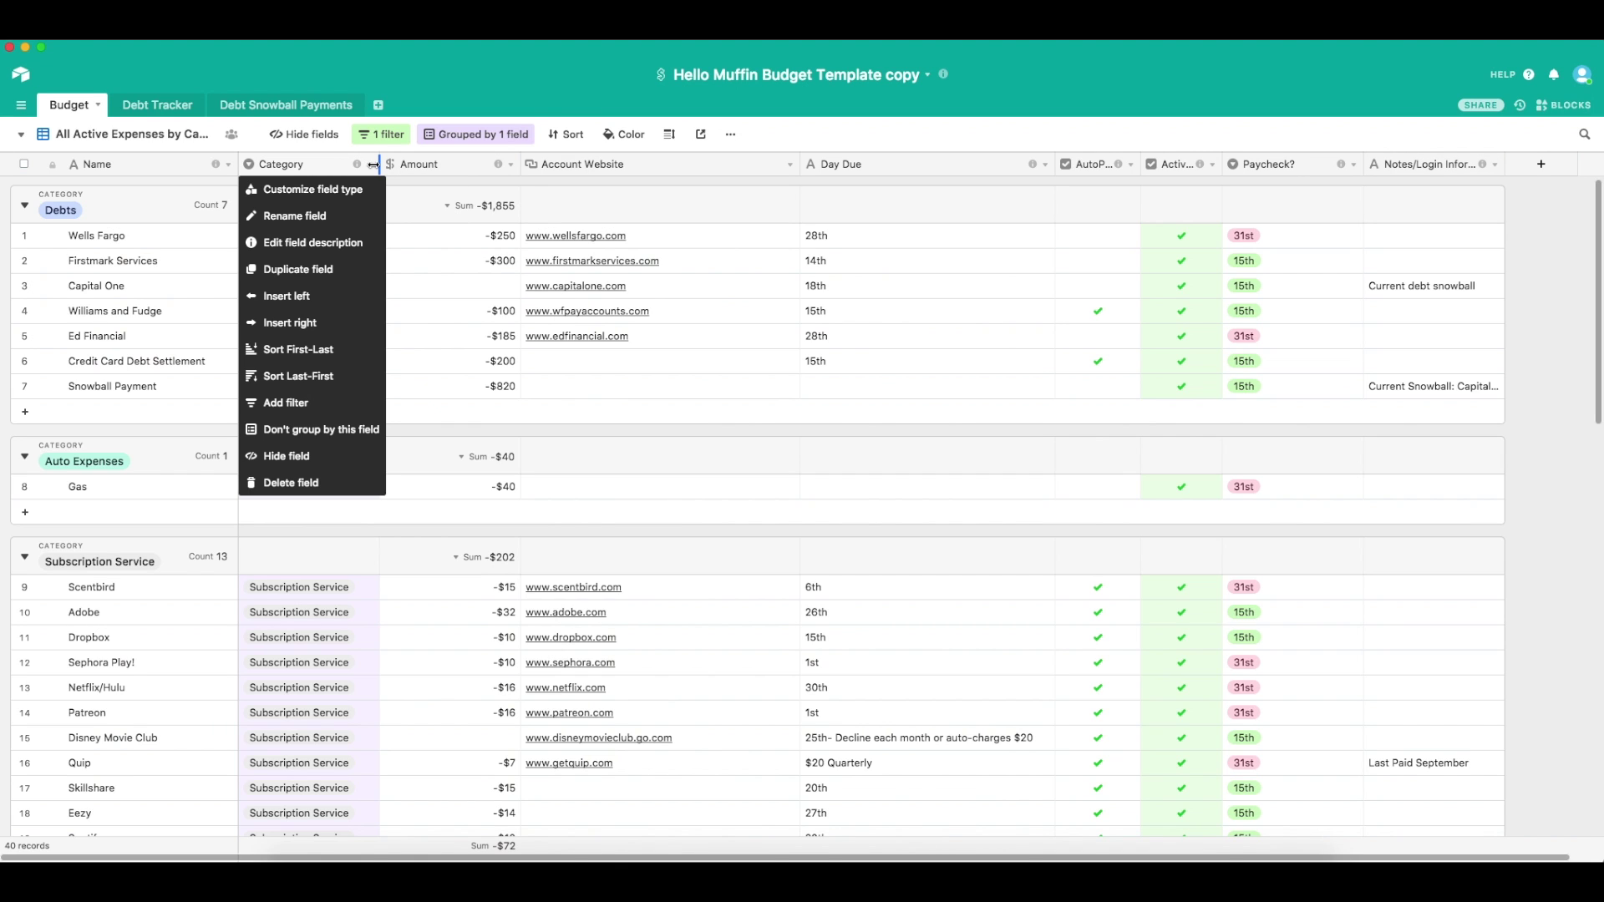
click(317, 193)
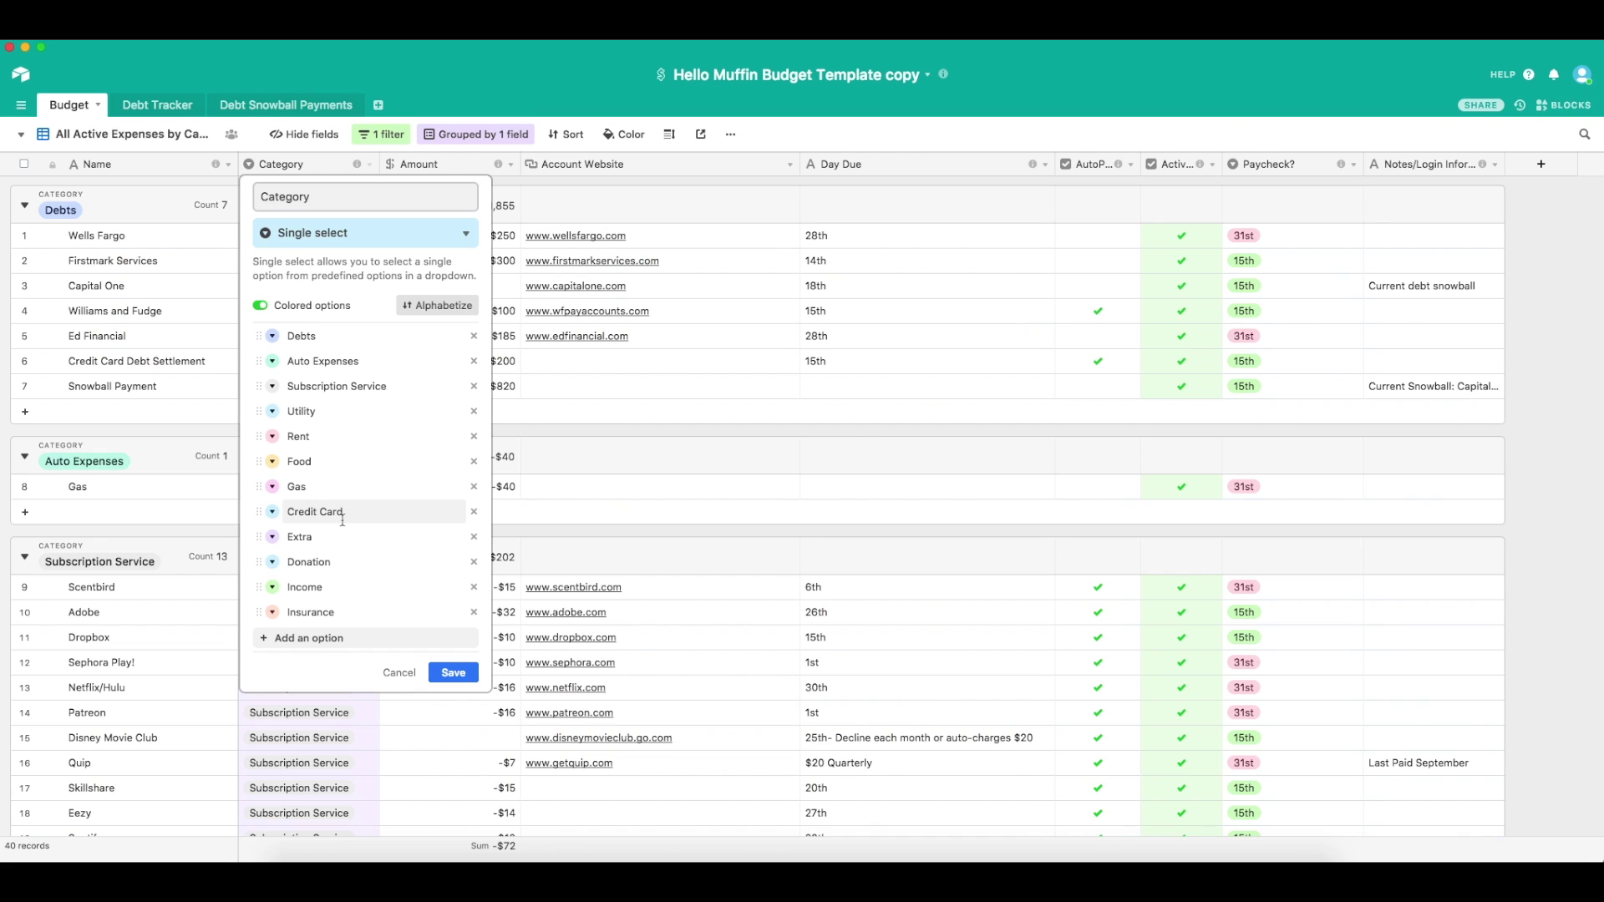
click(461, 235)
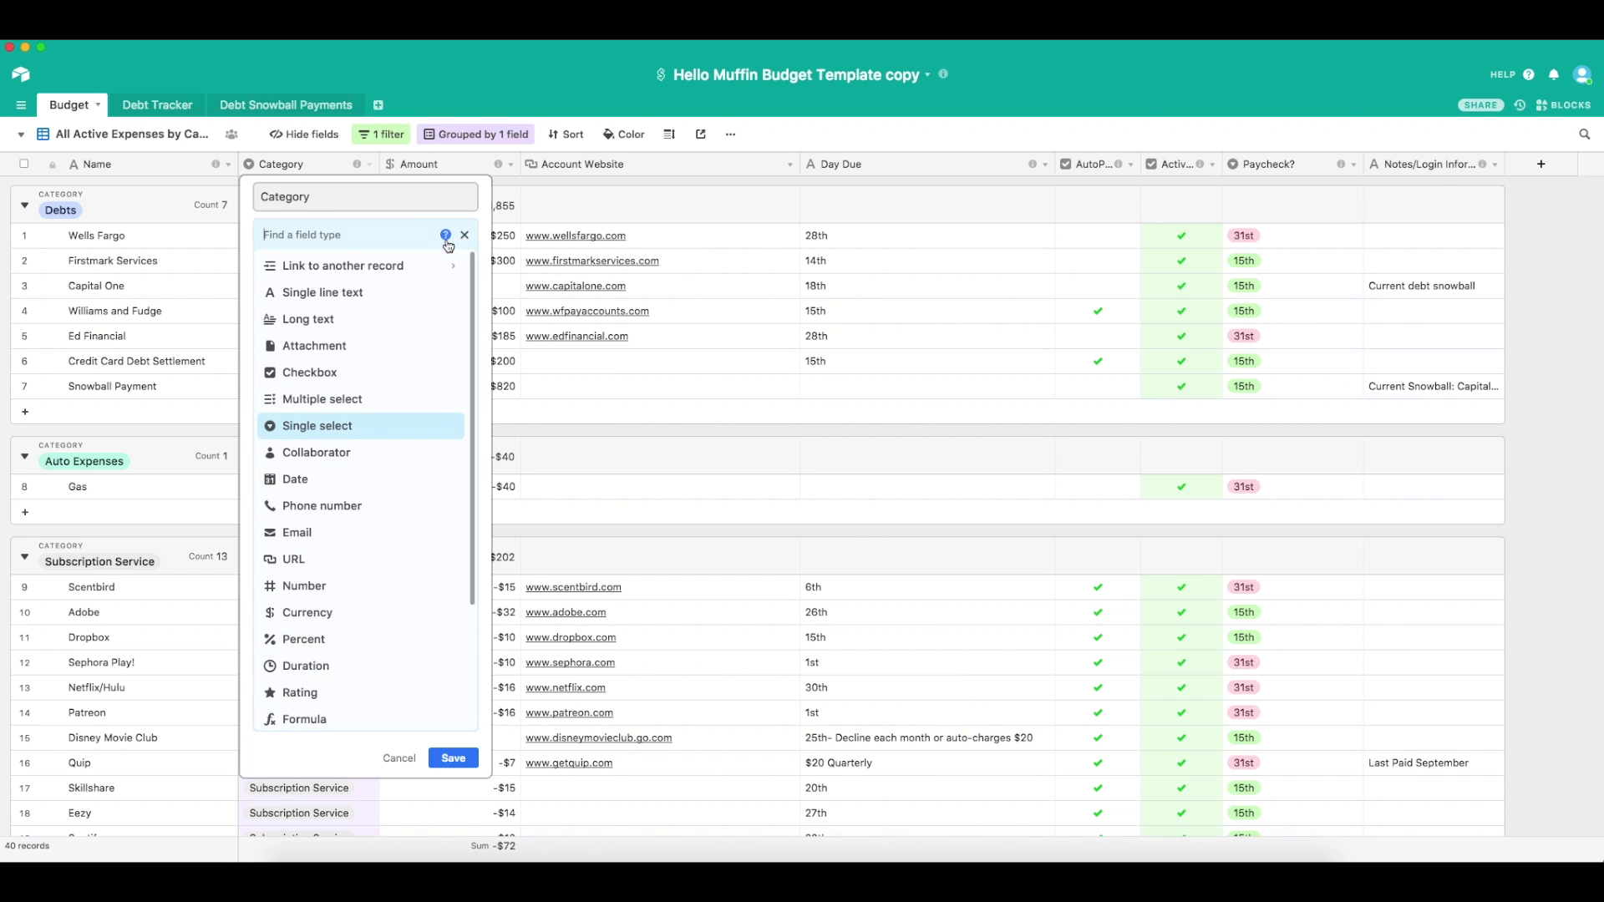
scroll(376, 485, down, 3)
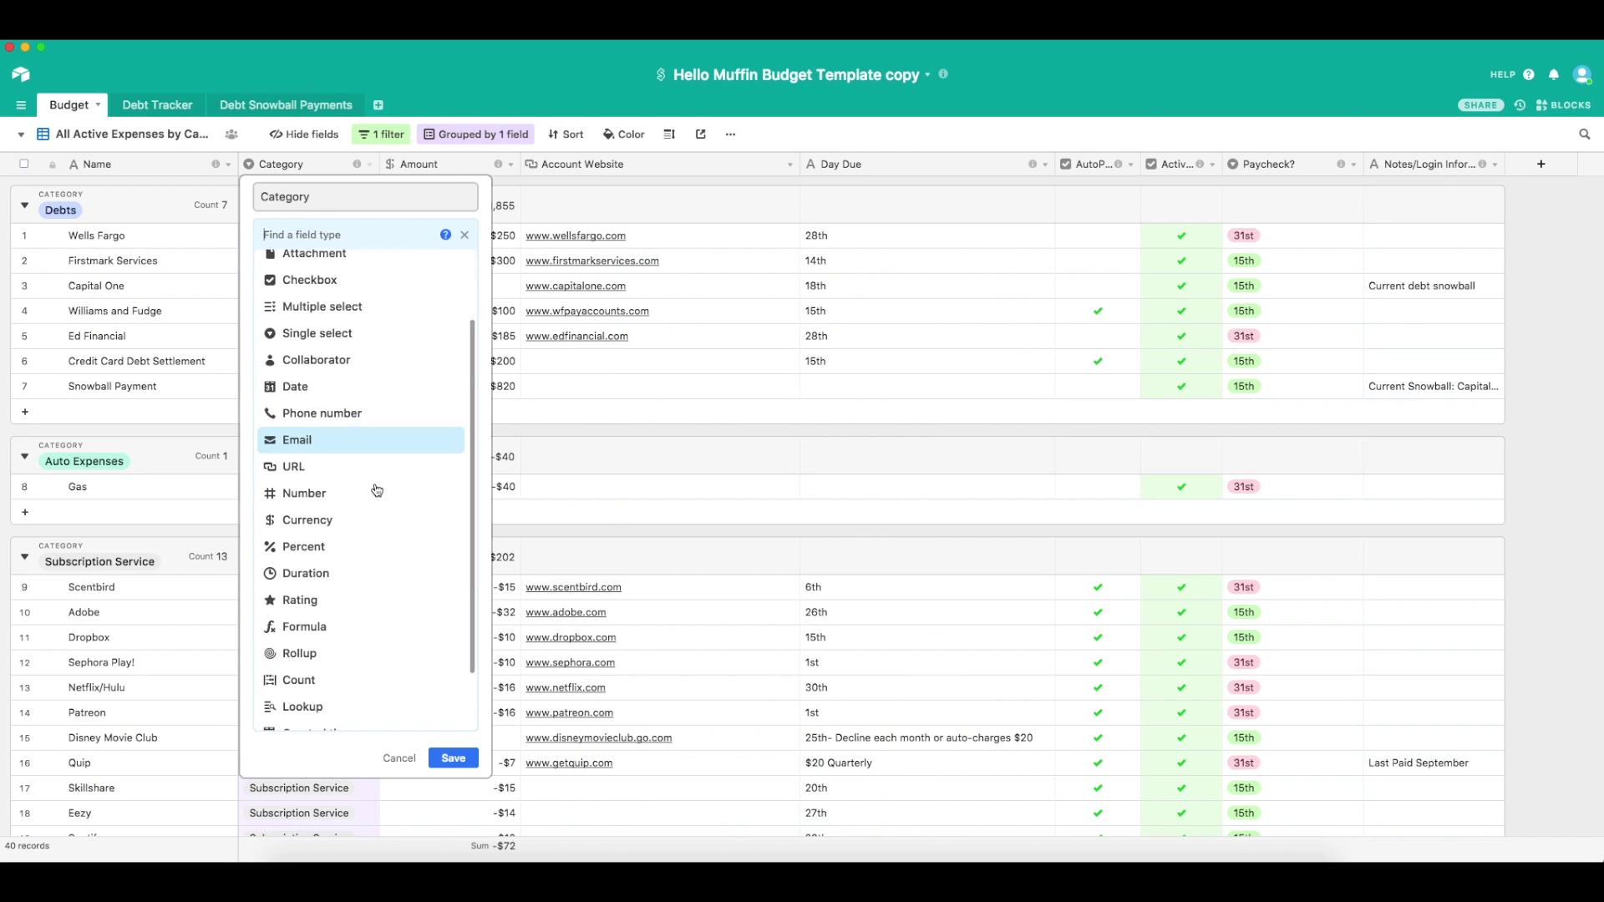
scroll(373, 687, up, 3)
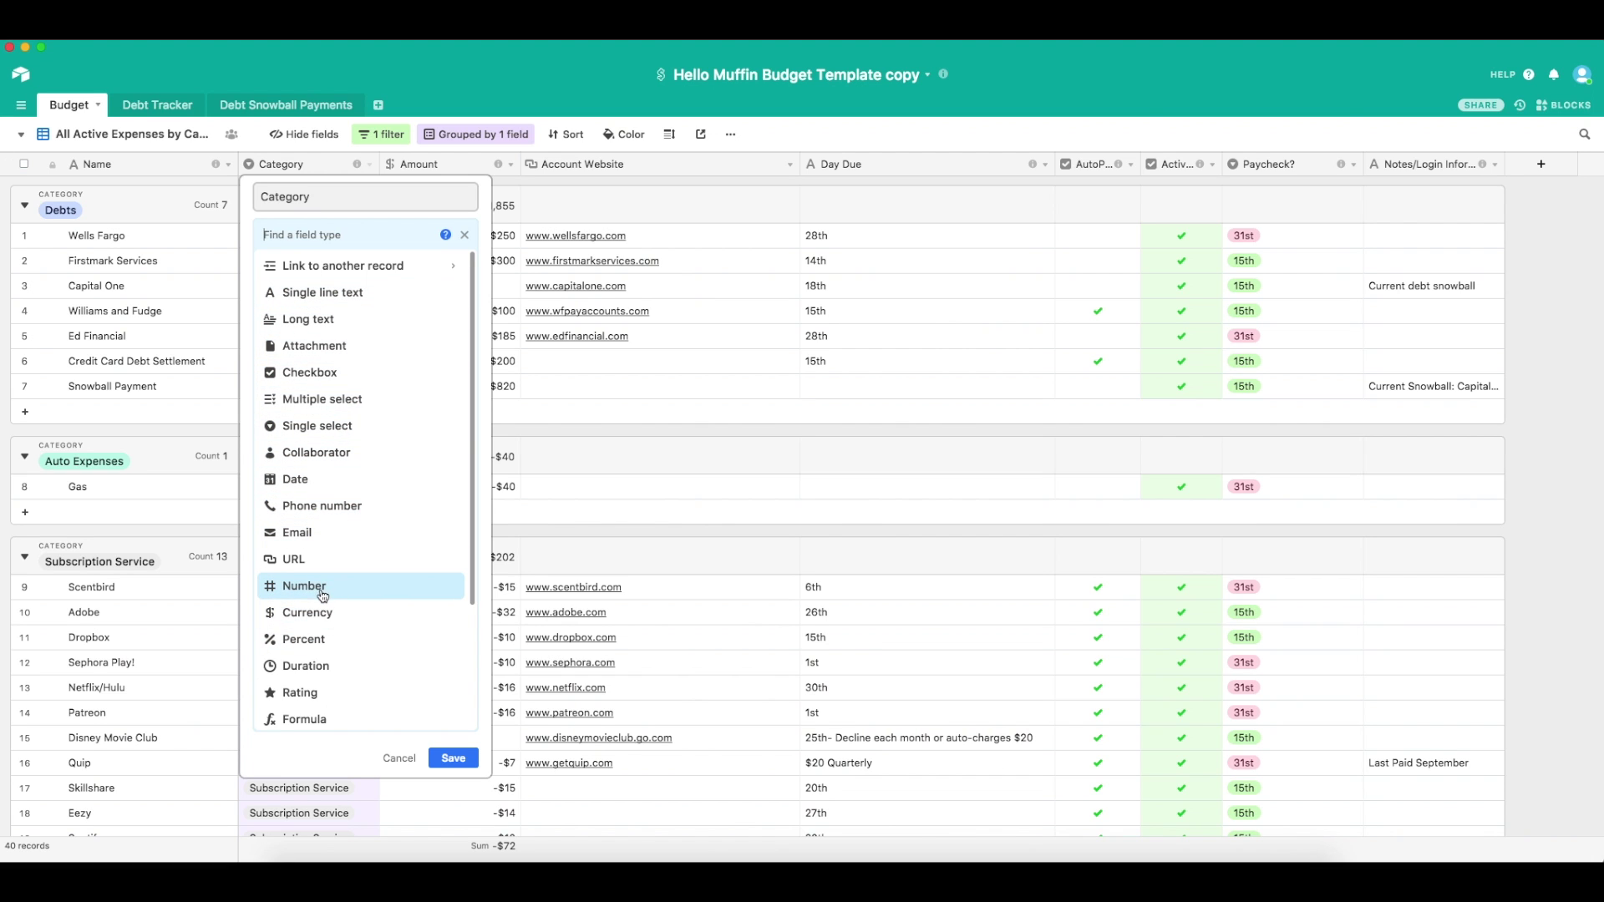
click(399, 757)
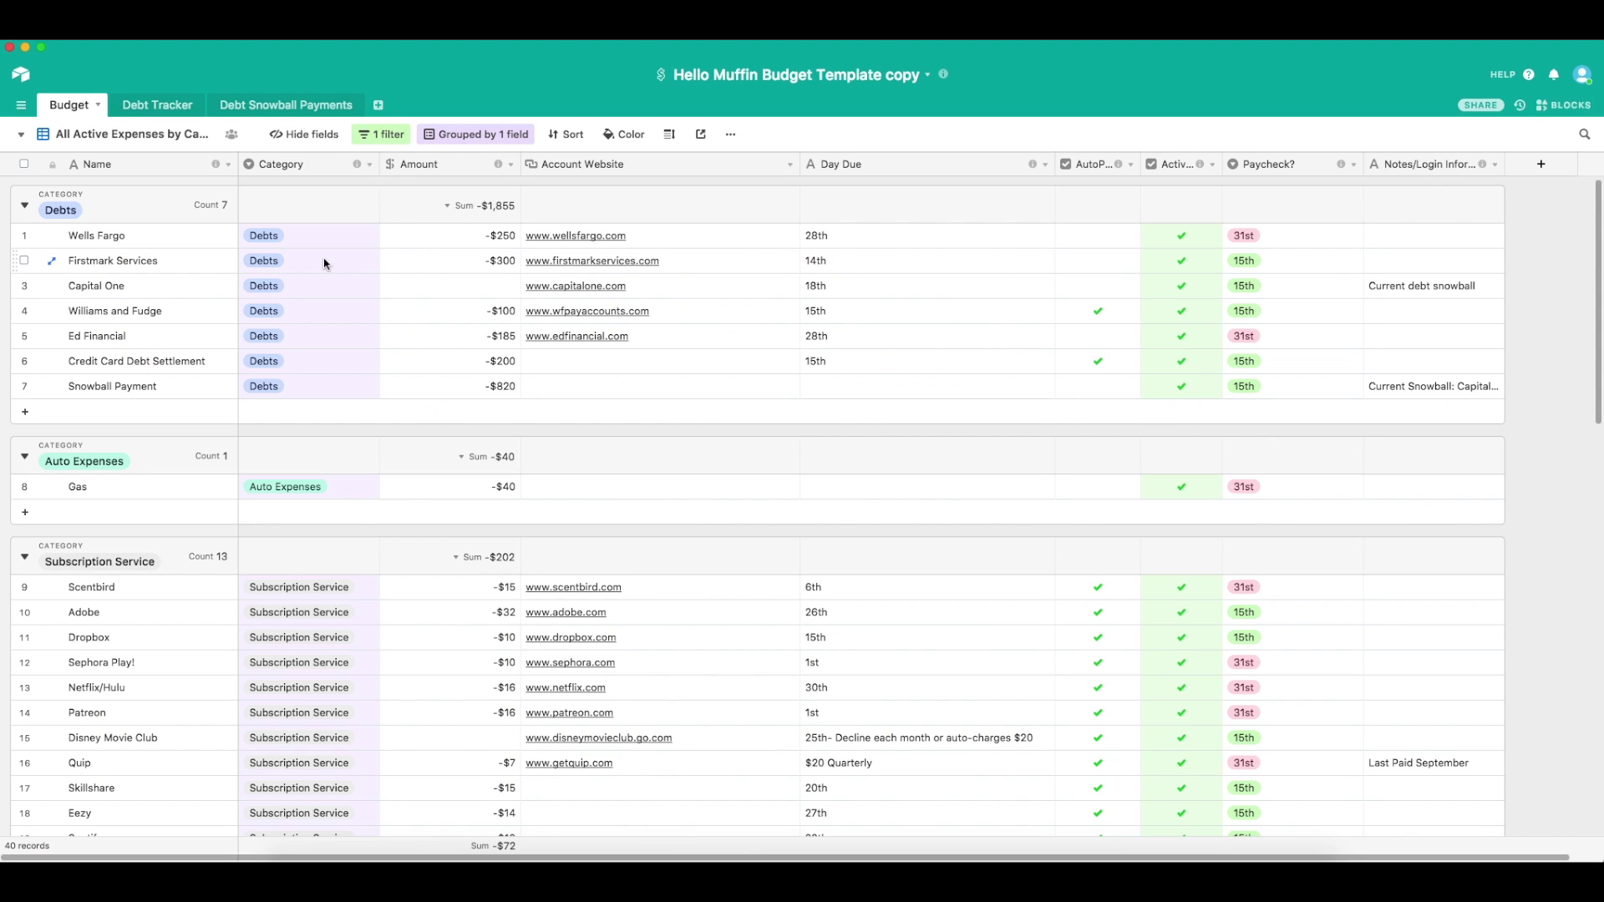
- Review the records and Amount sums of every category group, from Debts through Insurance
scroll(329, 369, down, 1)
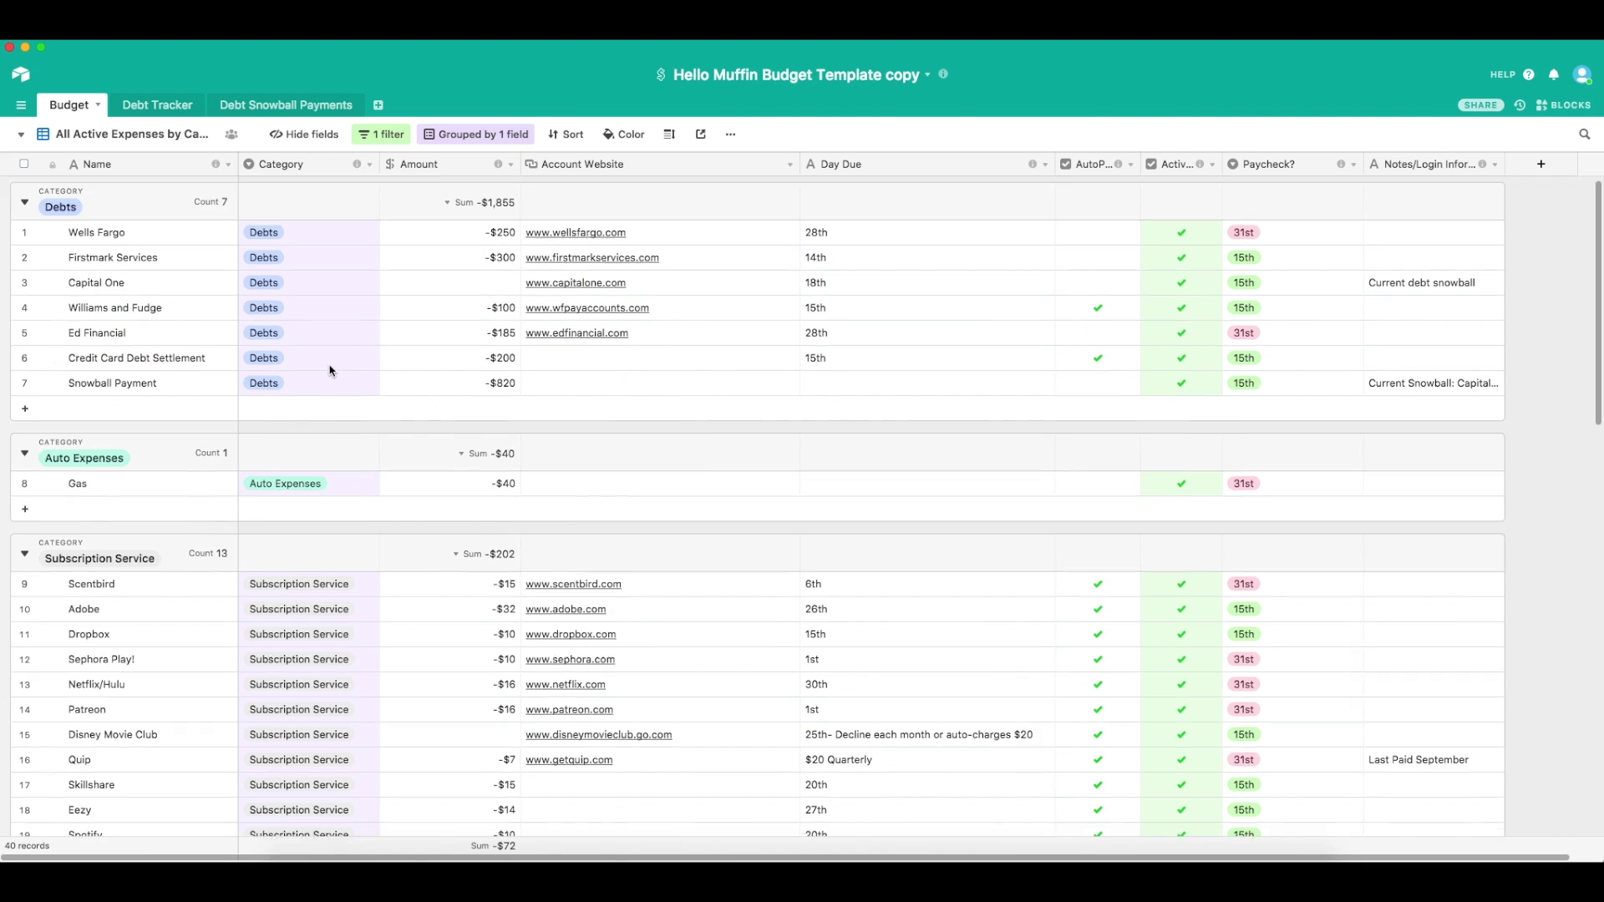
scroll(343, 444, down, 2)
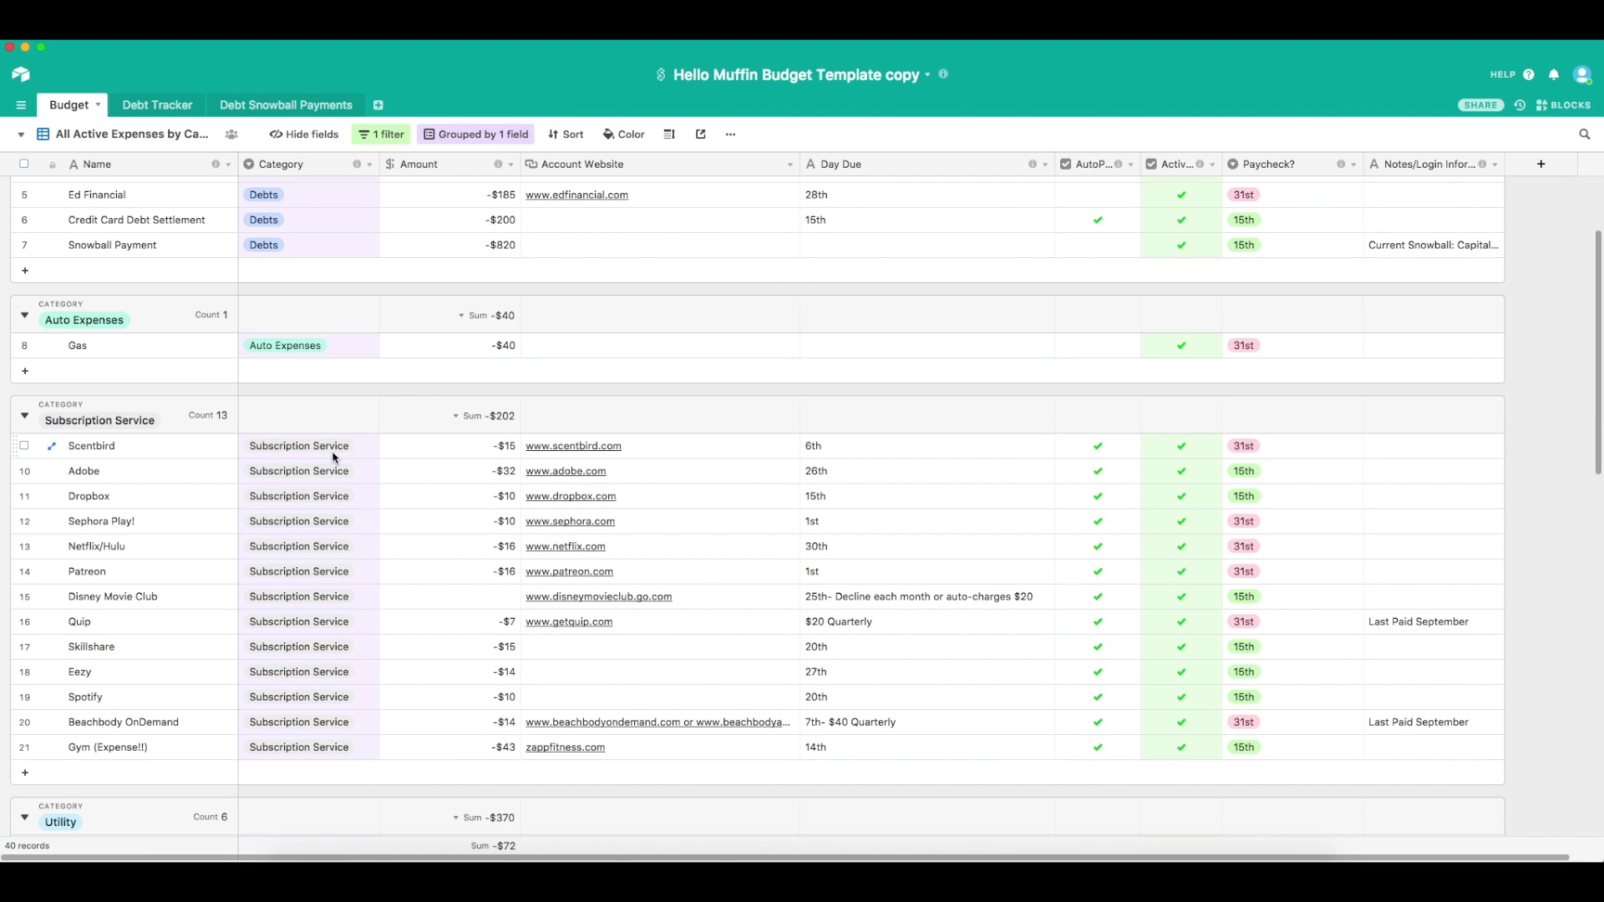
scroll(325, 435, down, 2)
scroll(354, 621, down, 3)
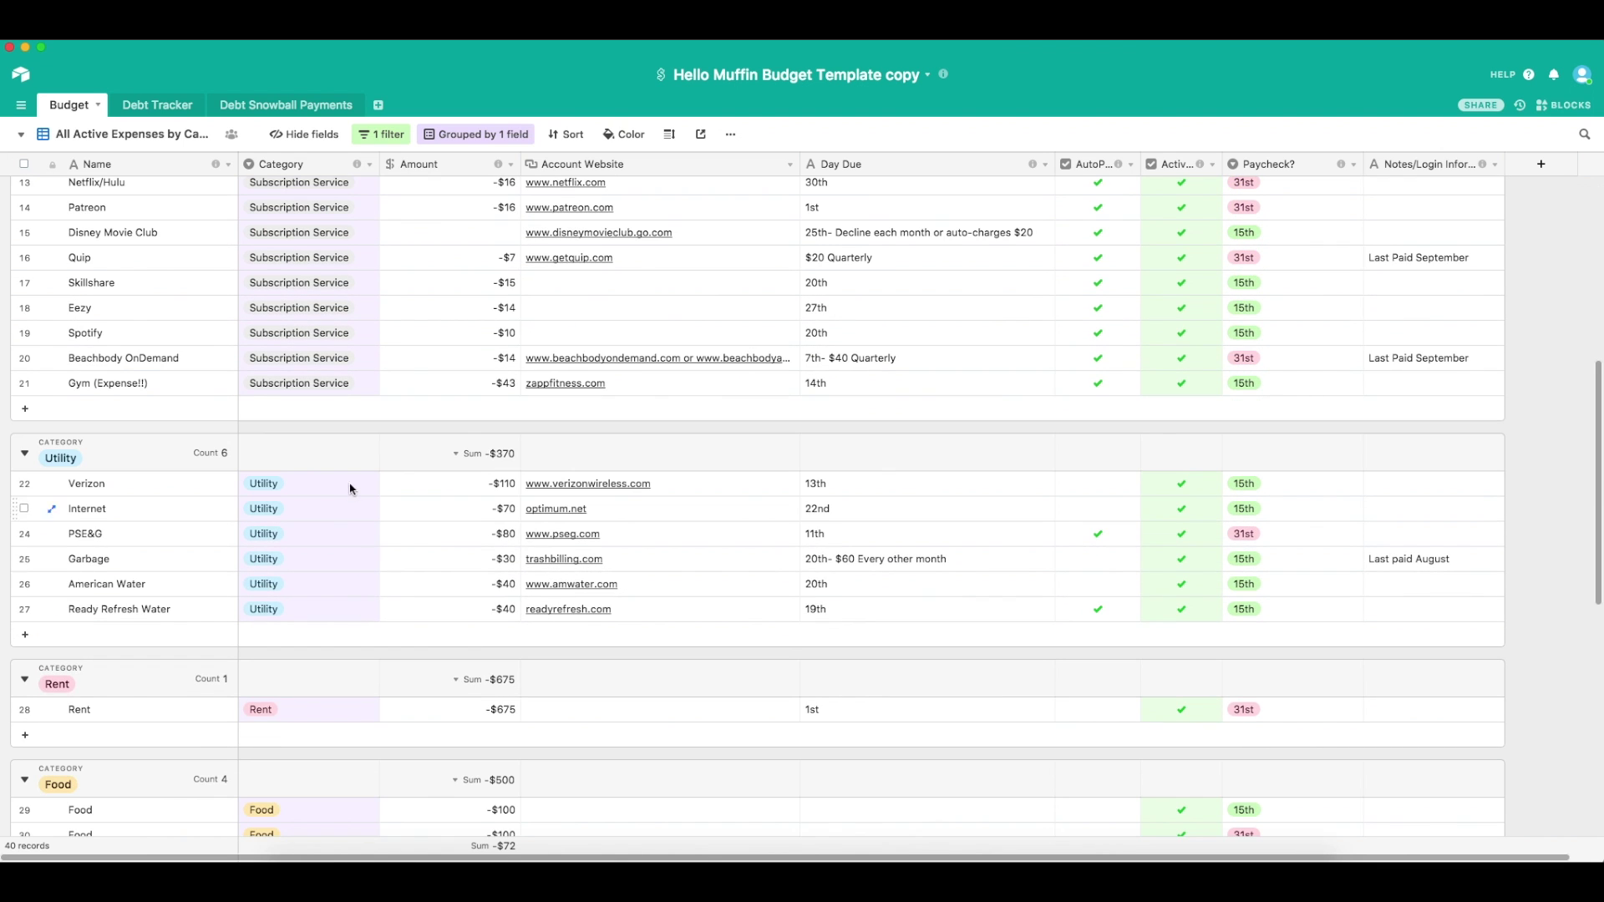
scroll(360, 606, down, 2)
scroll(343, 543, down, 3)
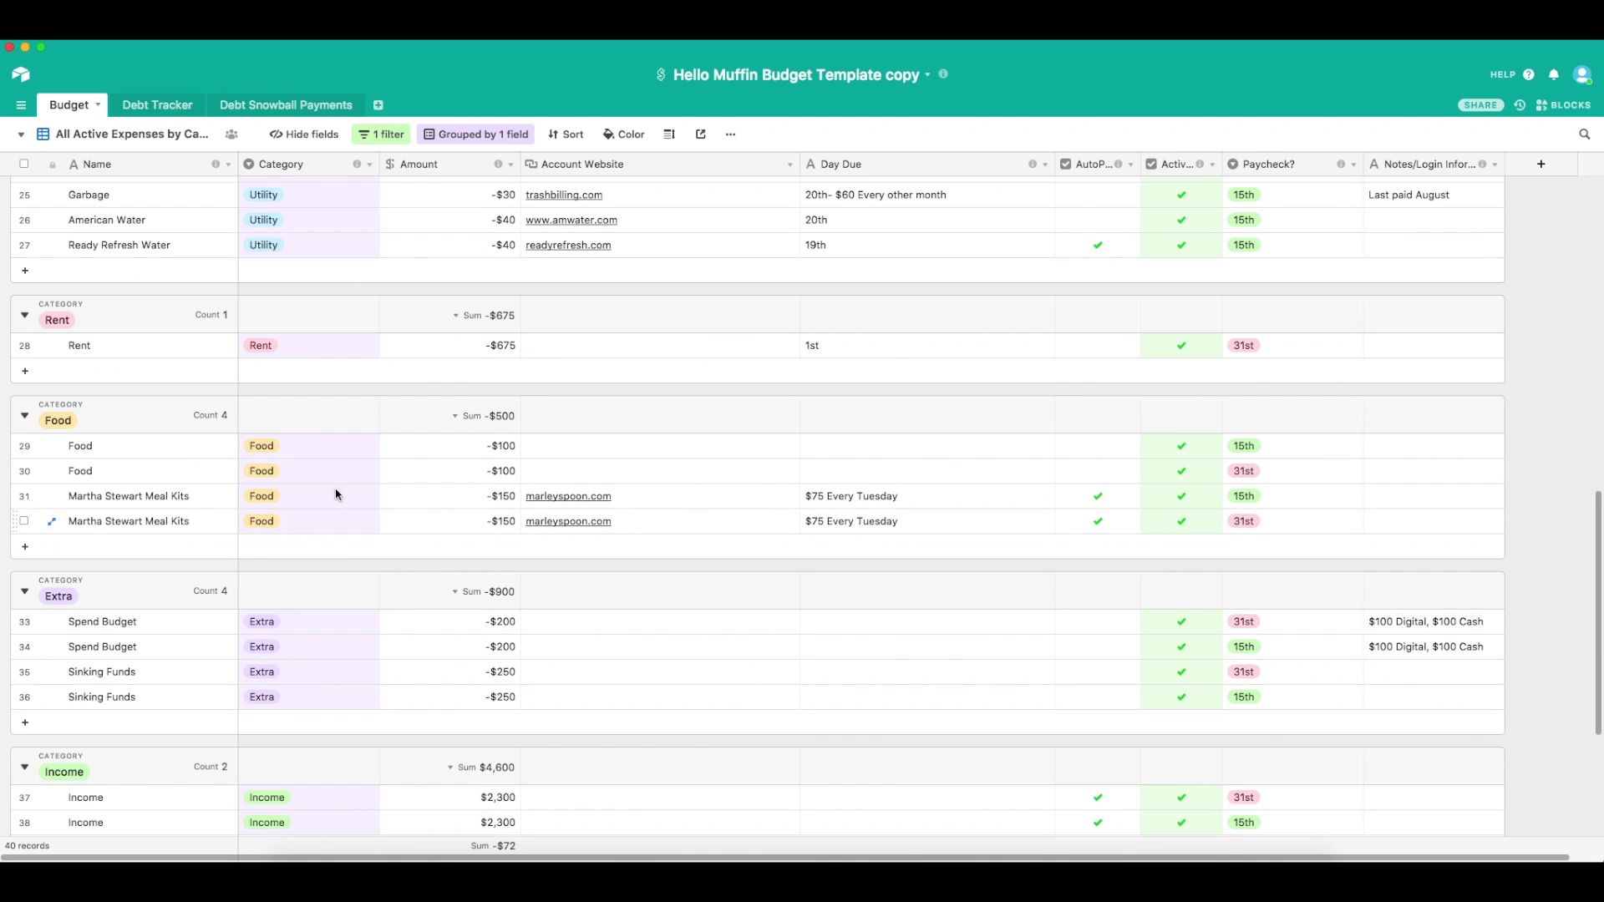
scroll(334, 526, down, 2)
scroll(335, 527, down, 2)
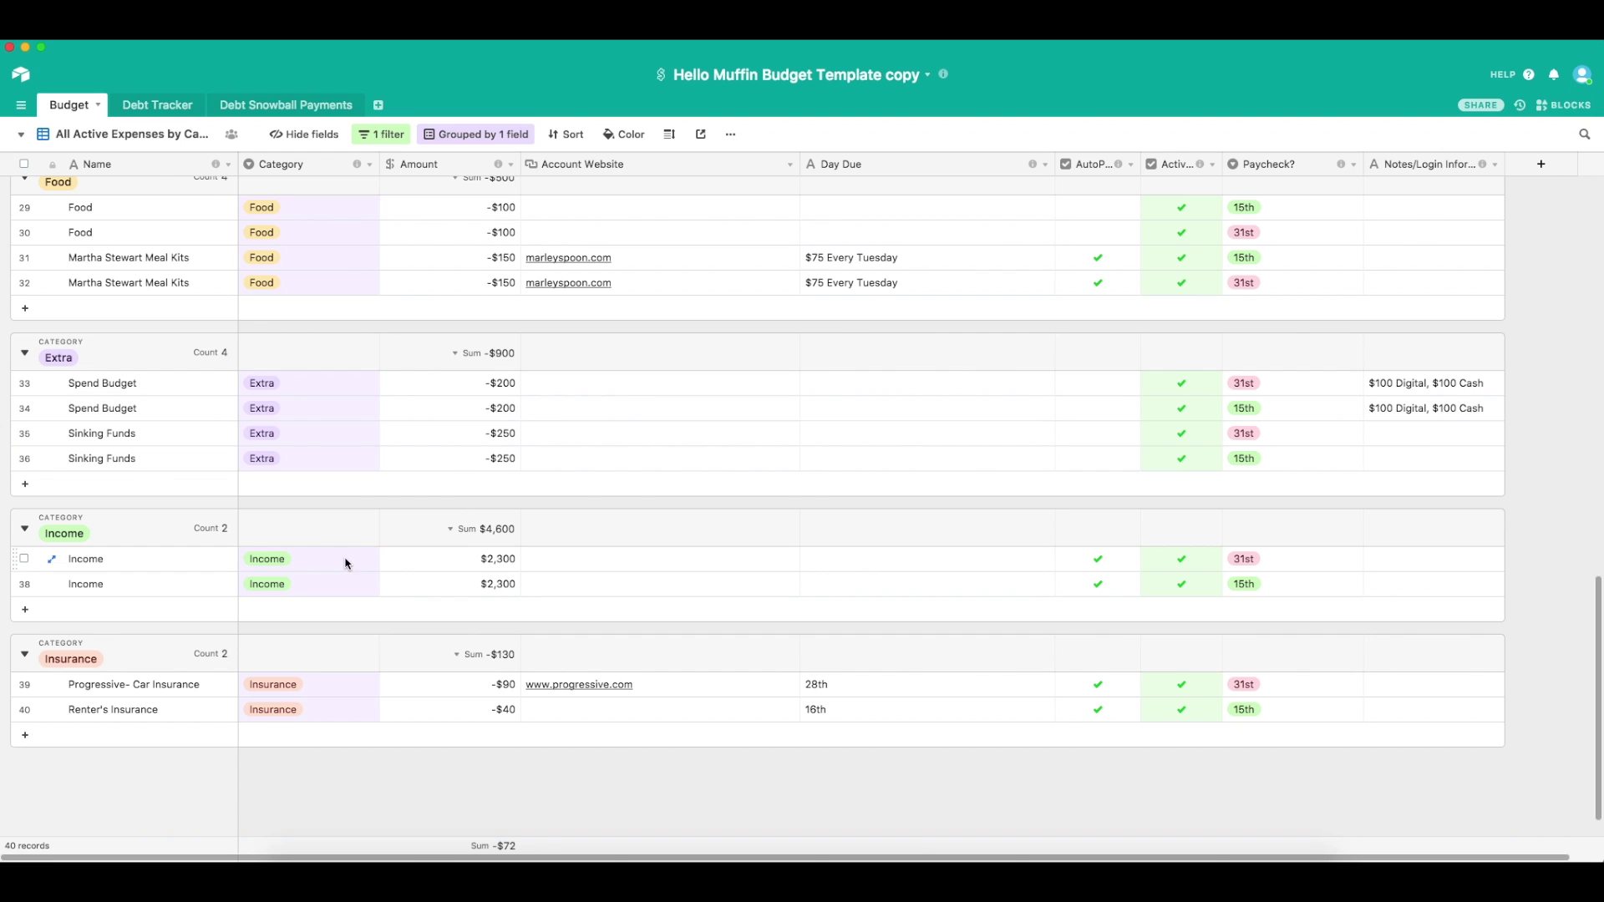
scroll(348, 597, up, 15)
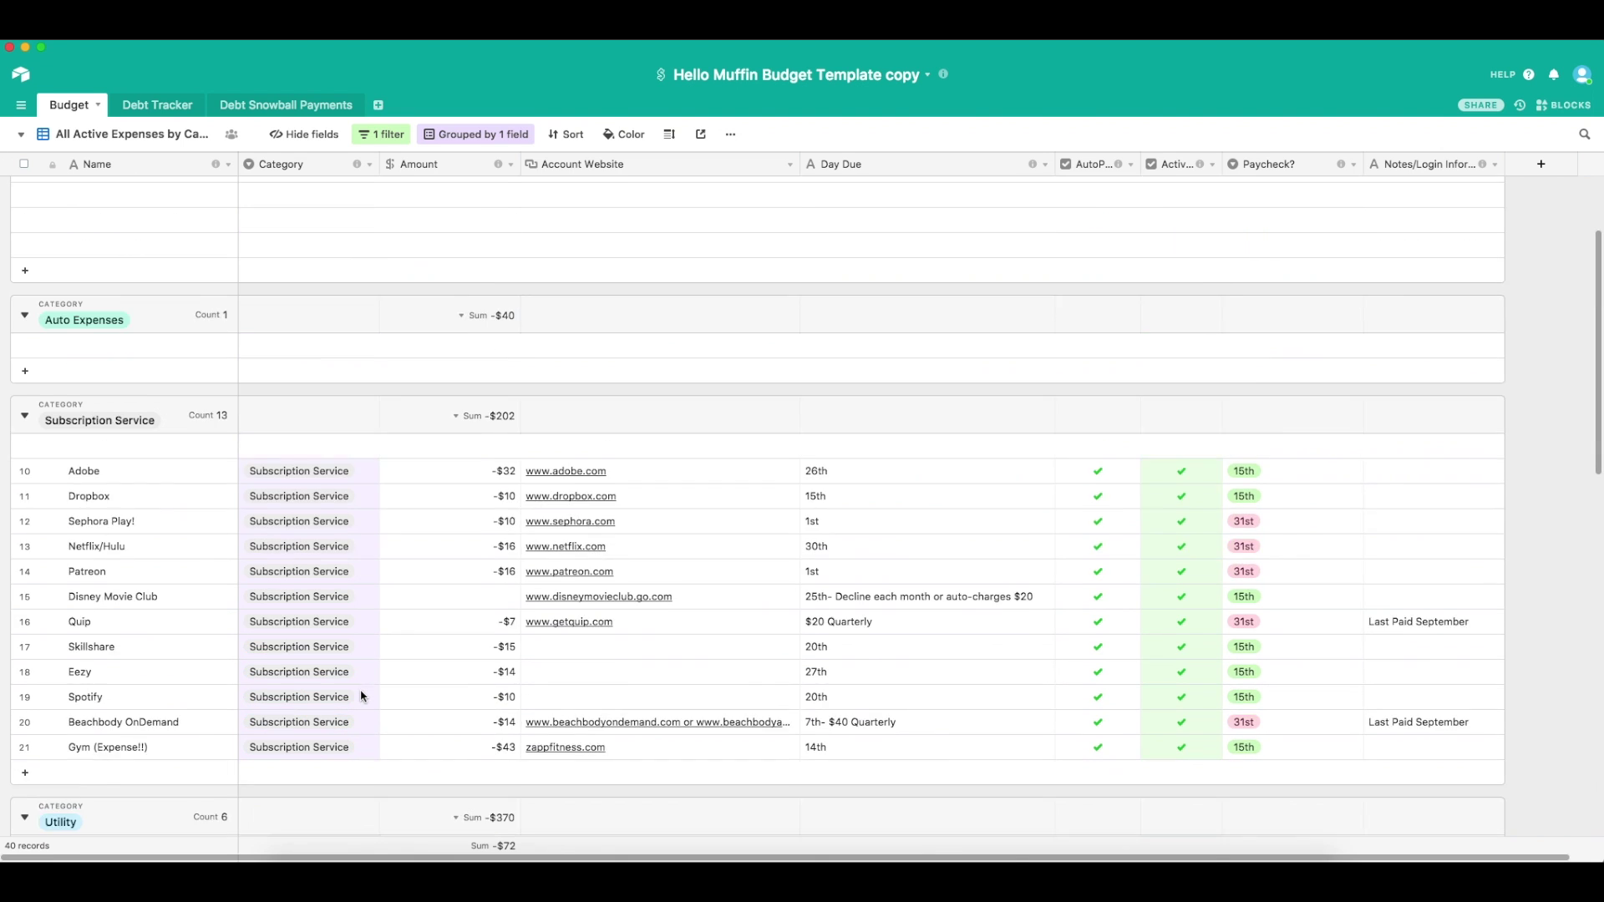
- Try adding two blank select options to the Category field, remove both, and leave its settings
click(369, 163)
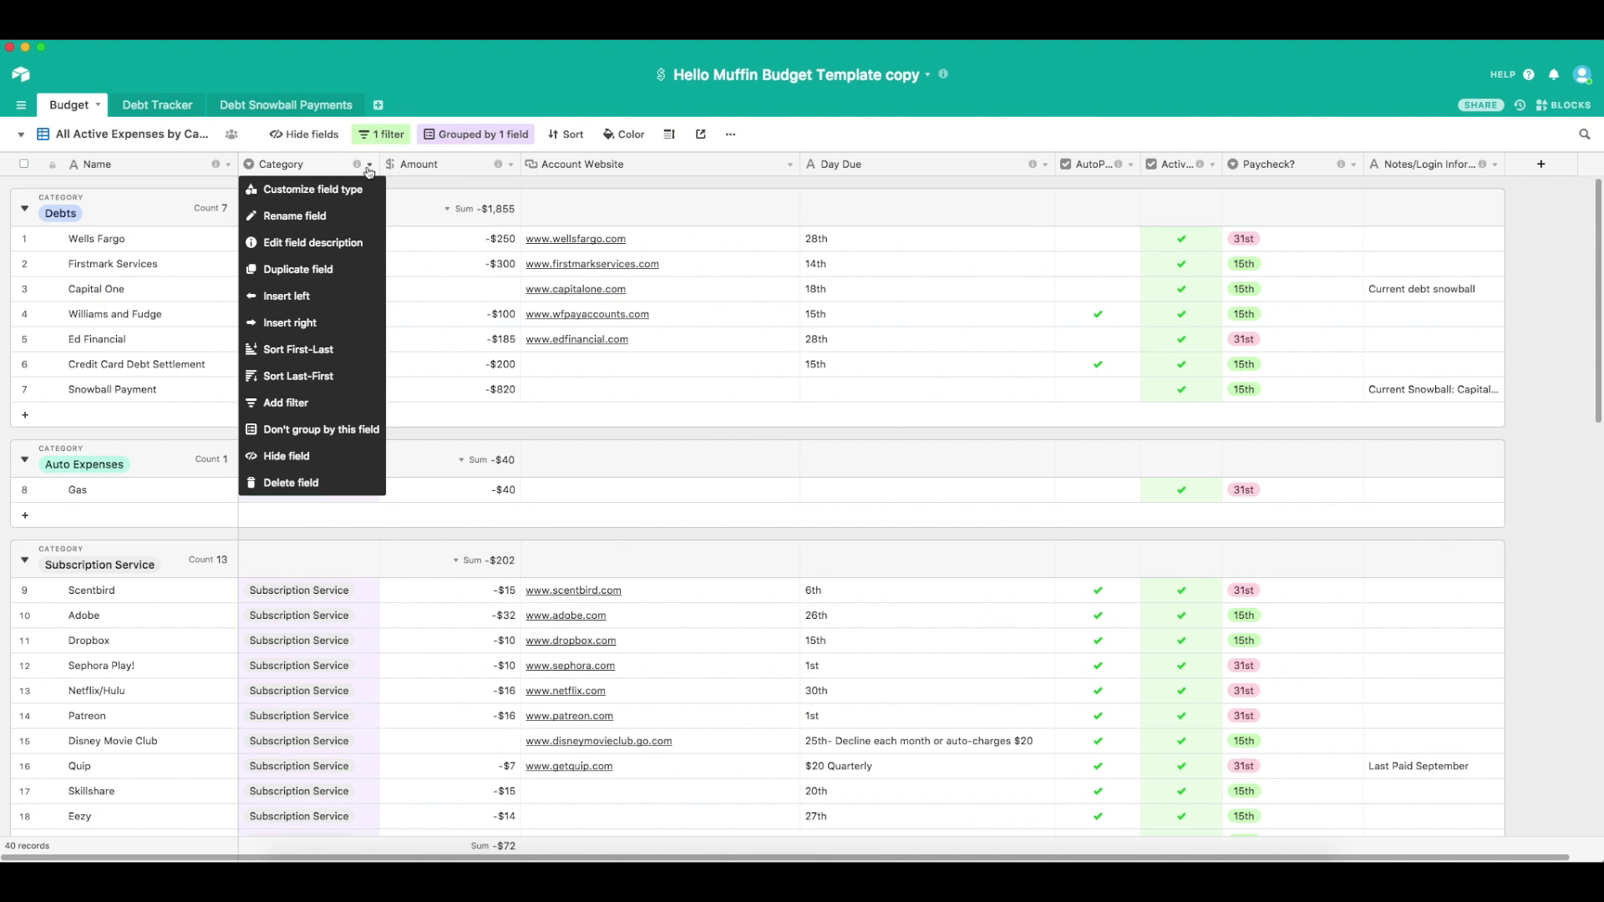
click(332, 191)
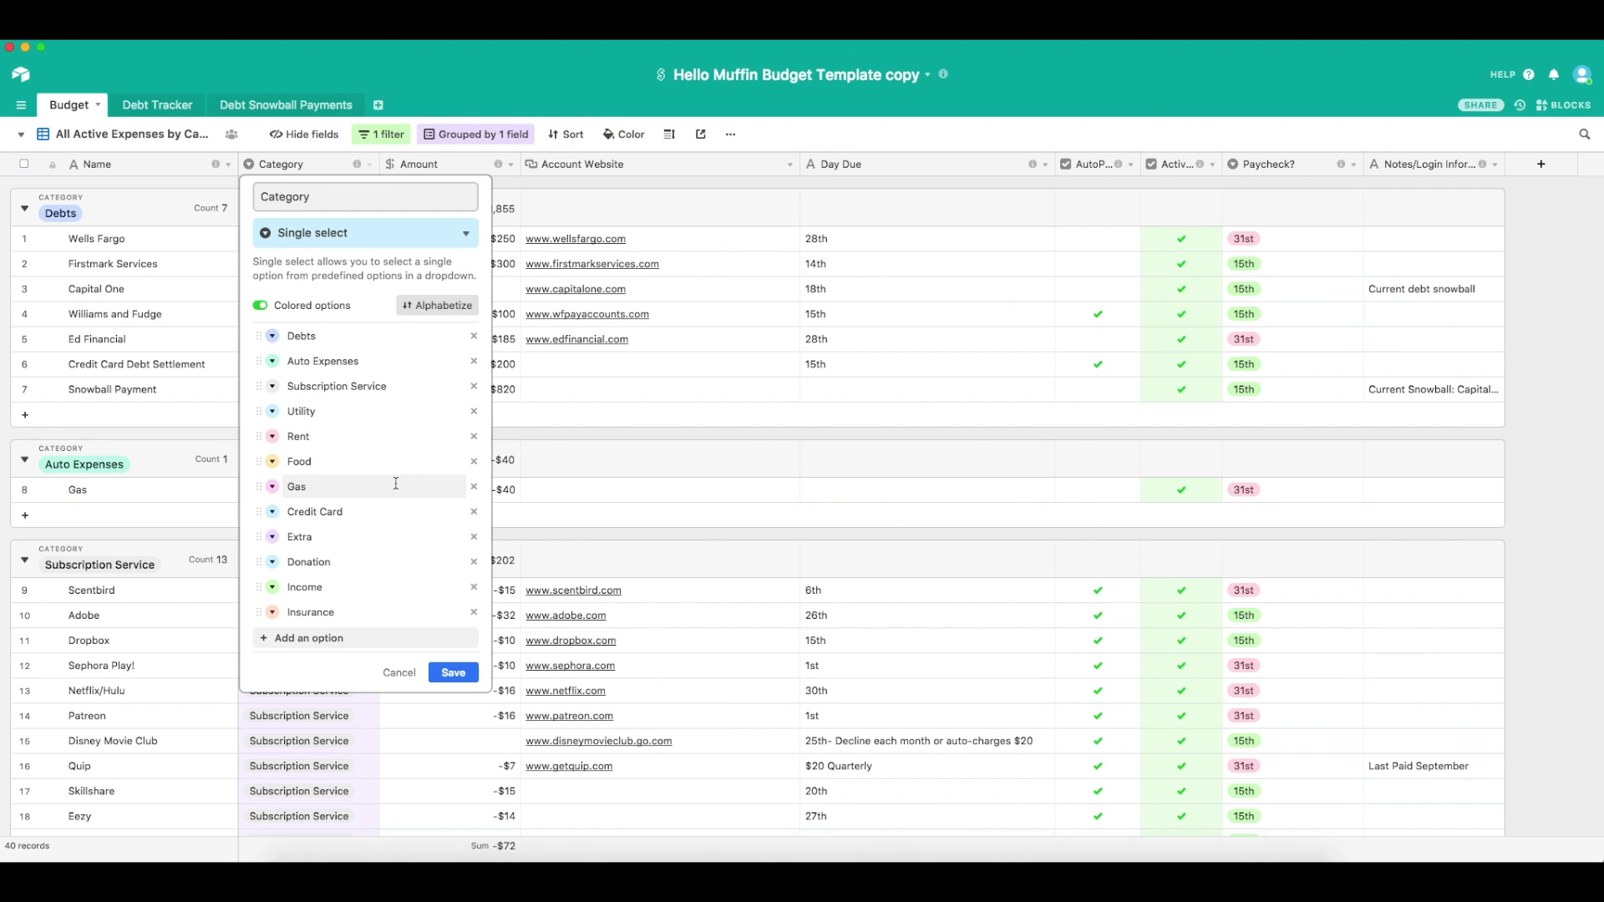
click(309, 638)
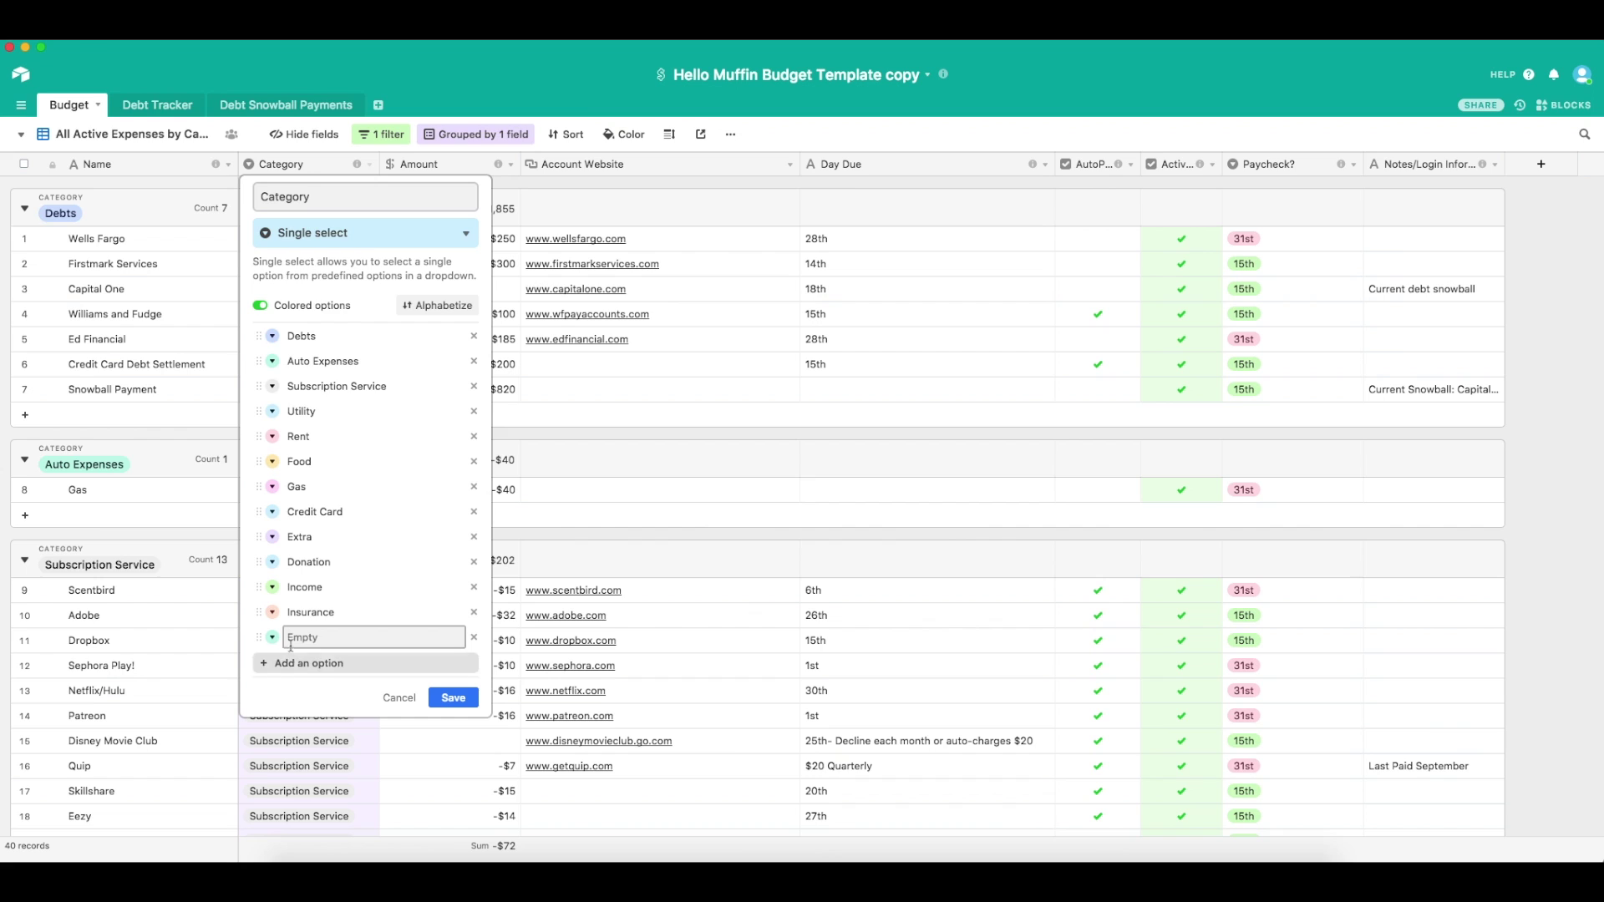
click(325, 665)
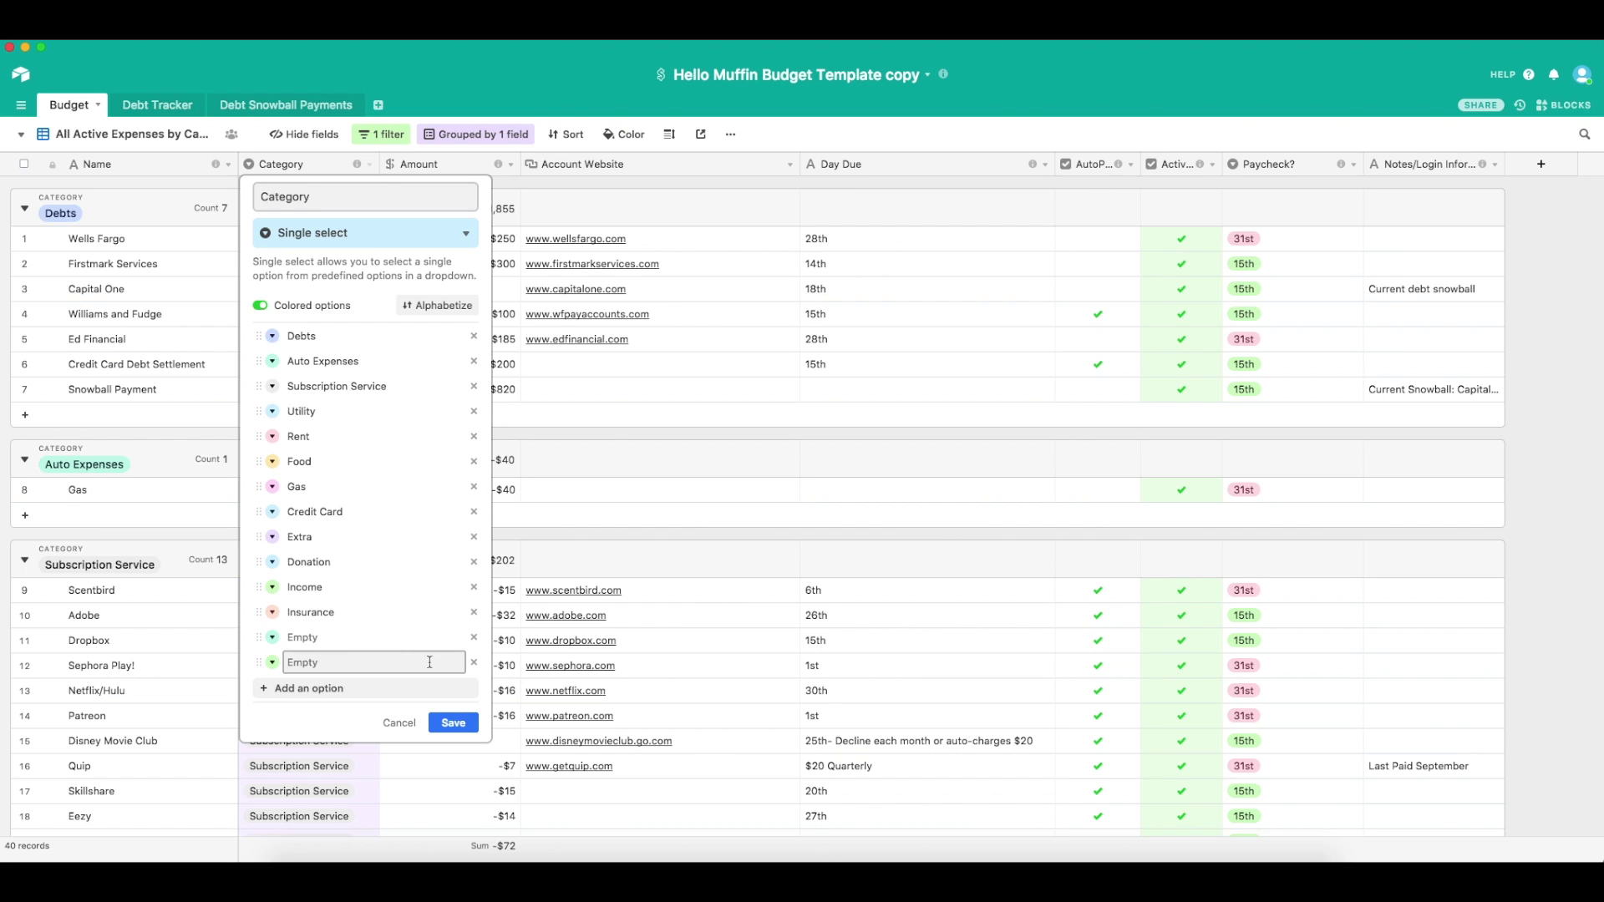
click(474, 664)
click(473, 638)
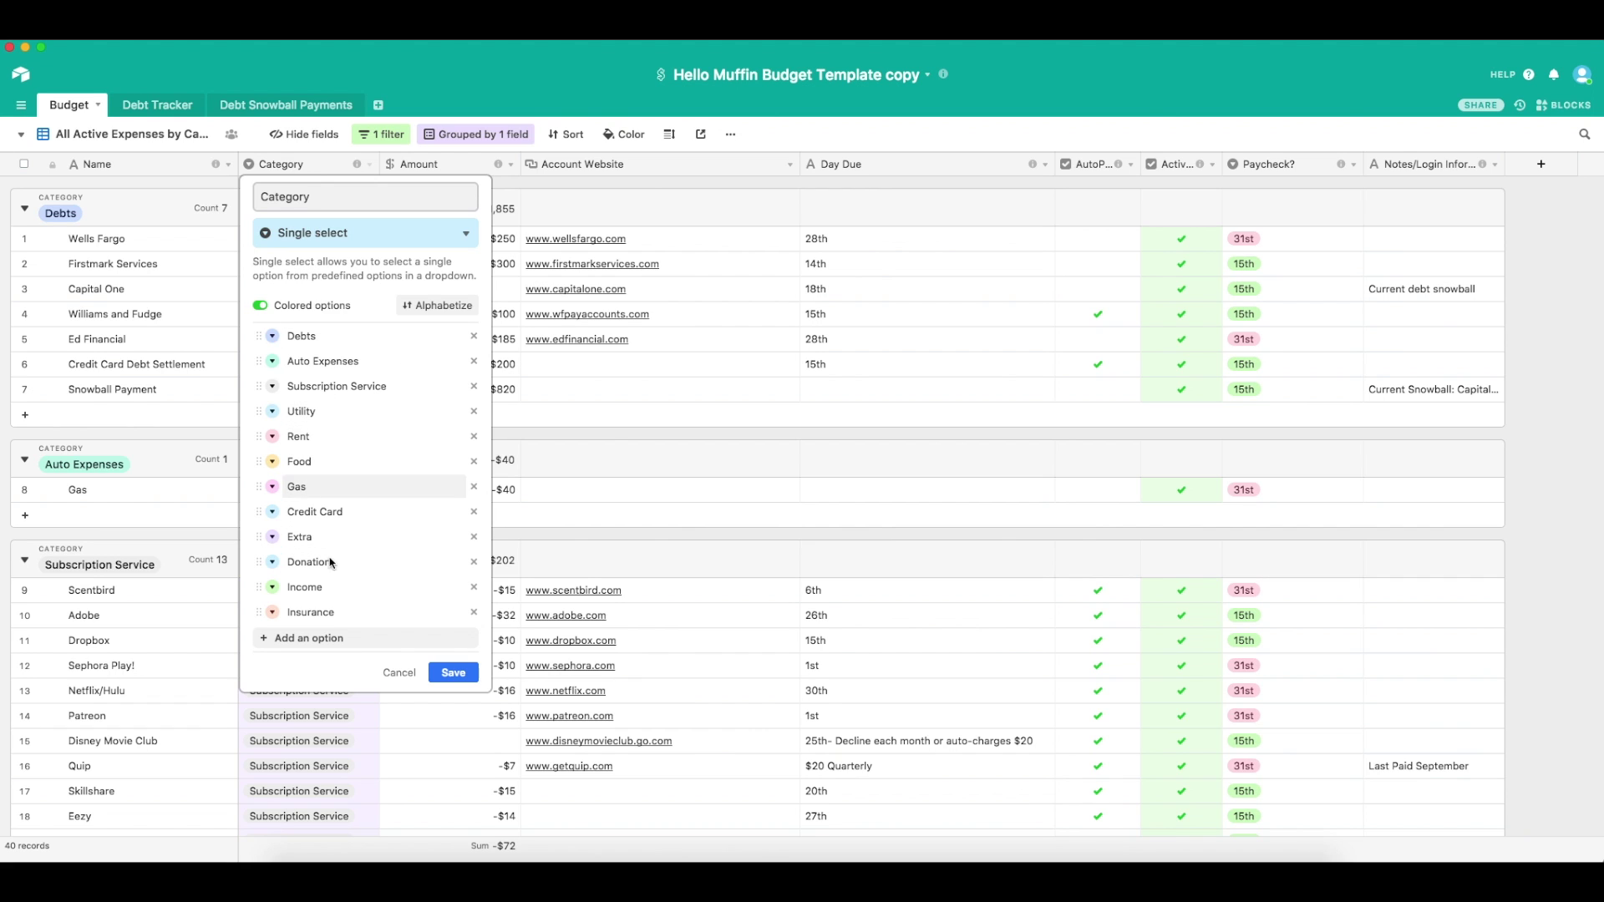
click(563, 438)
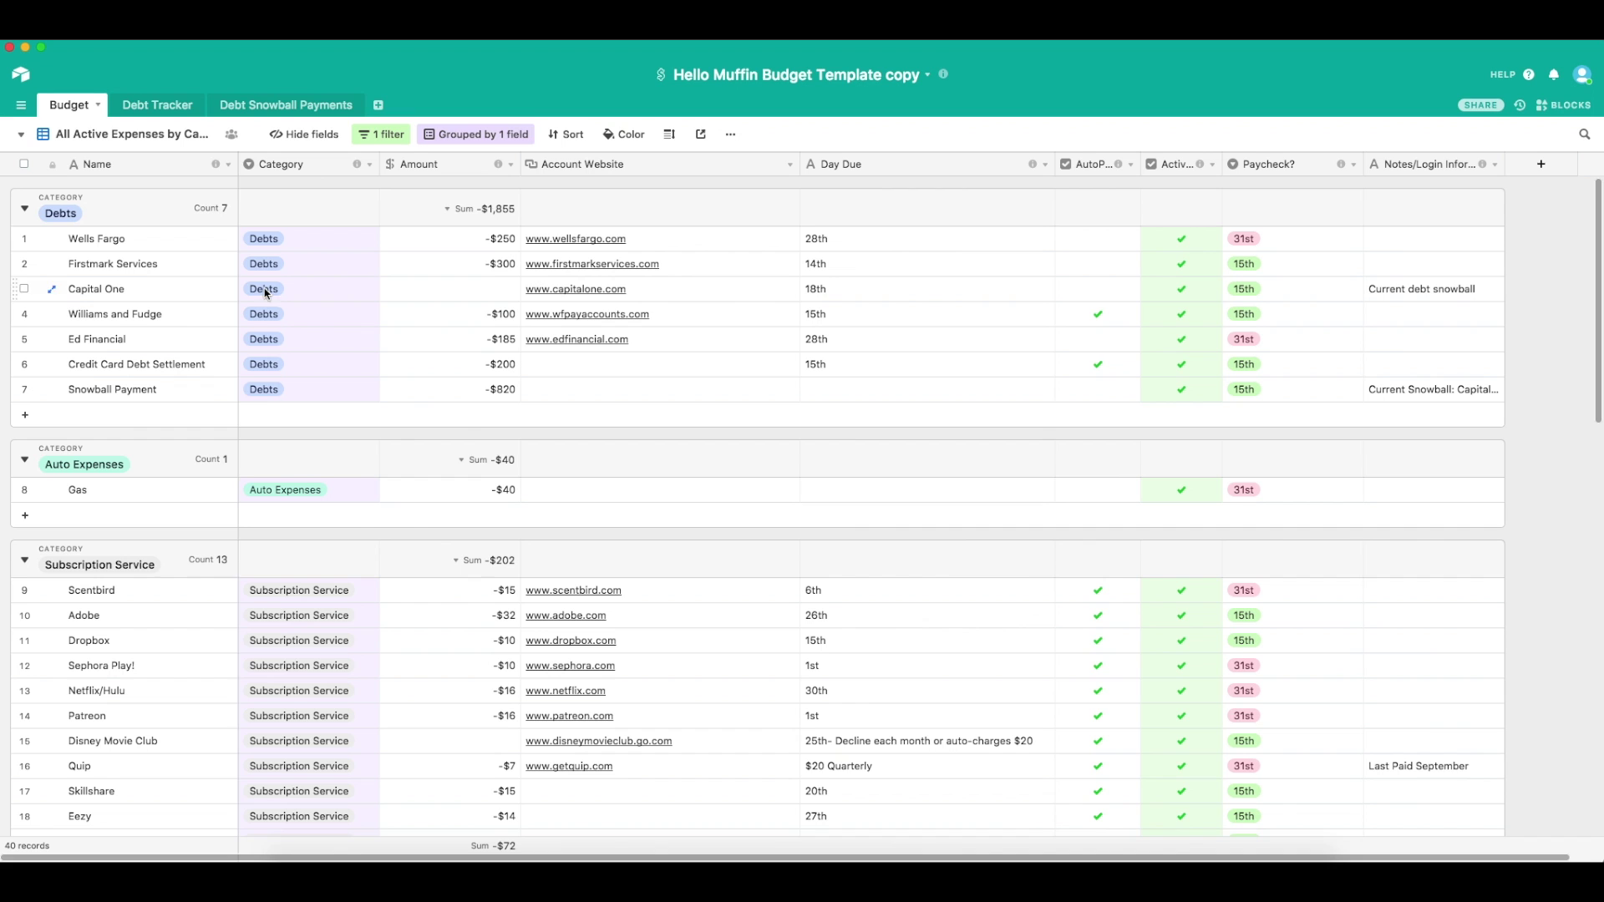
- Look over the Budget table's Expenses by Paycheck view and its All Expenses view
click(21, 133)
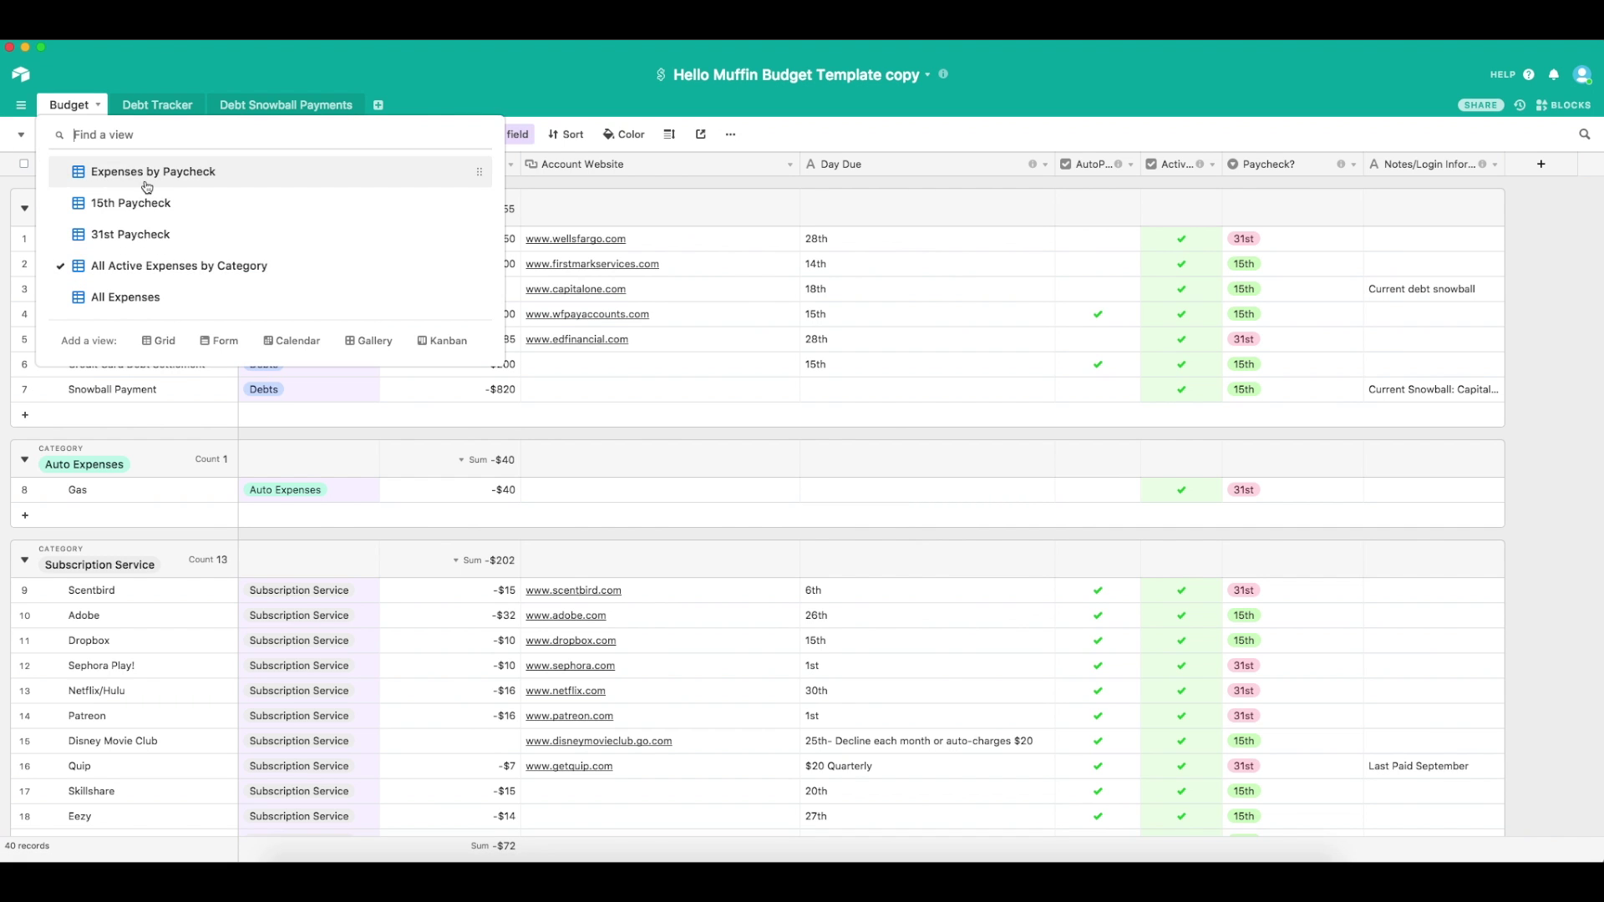
click(134, 169)
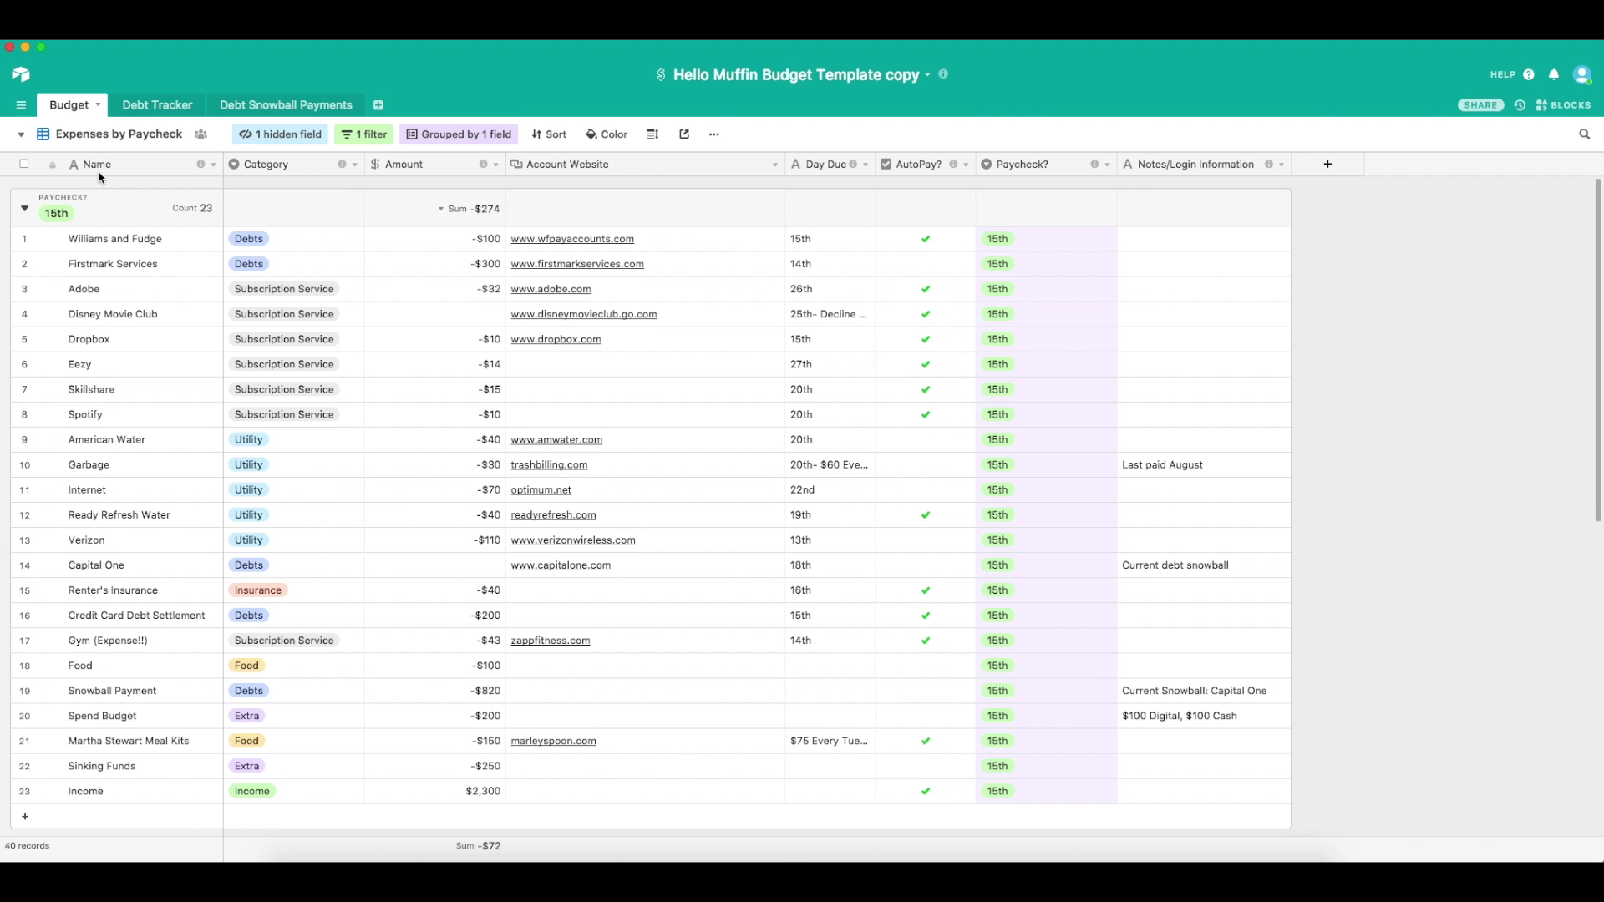
click(26, 137)
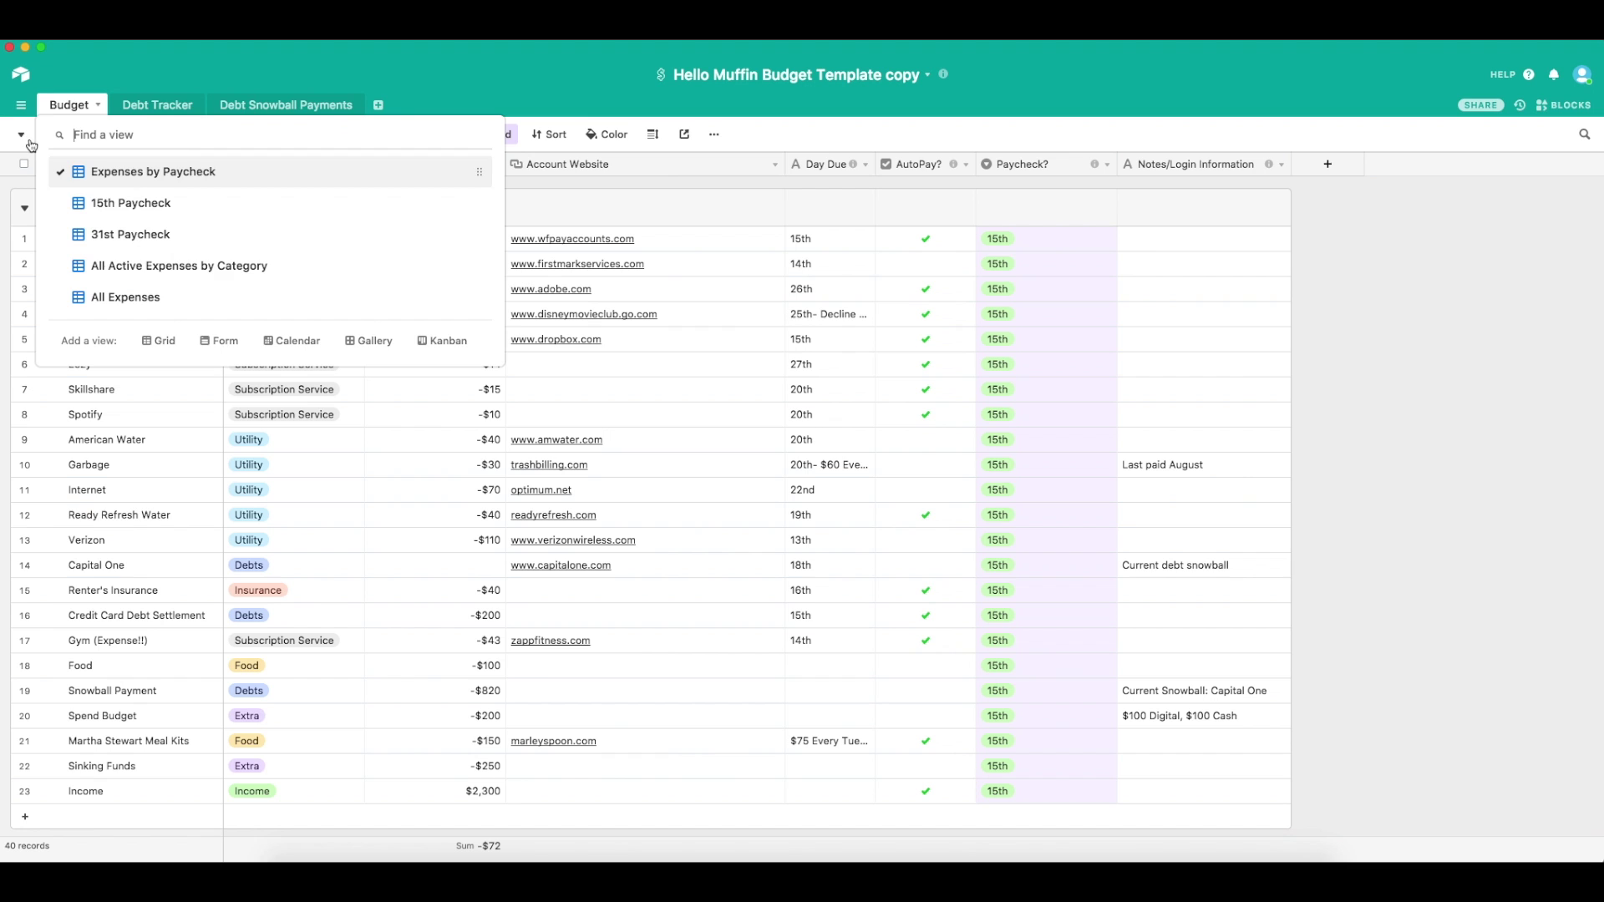
click(118, 297)
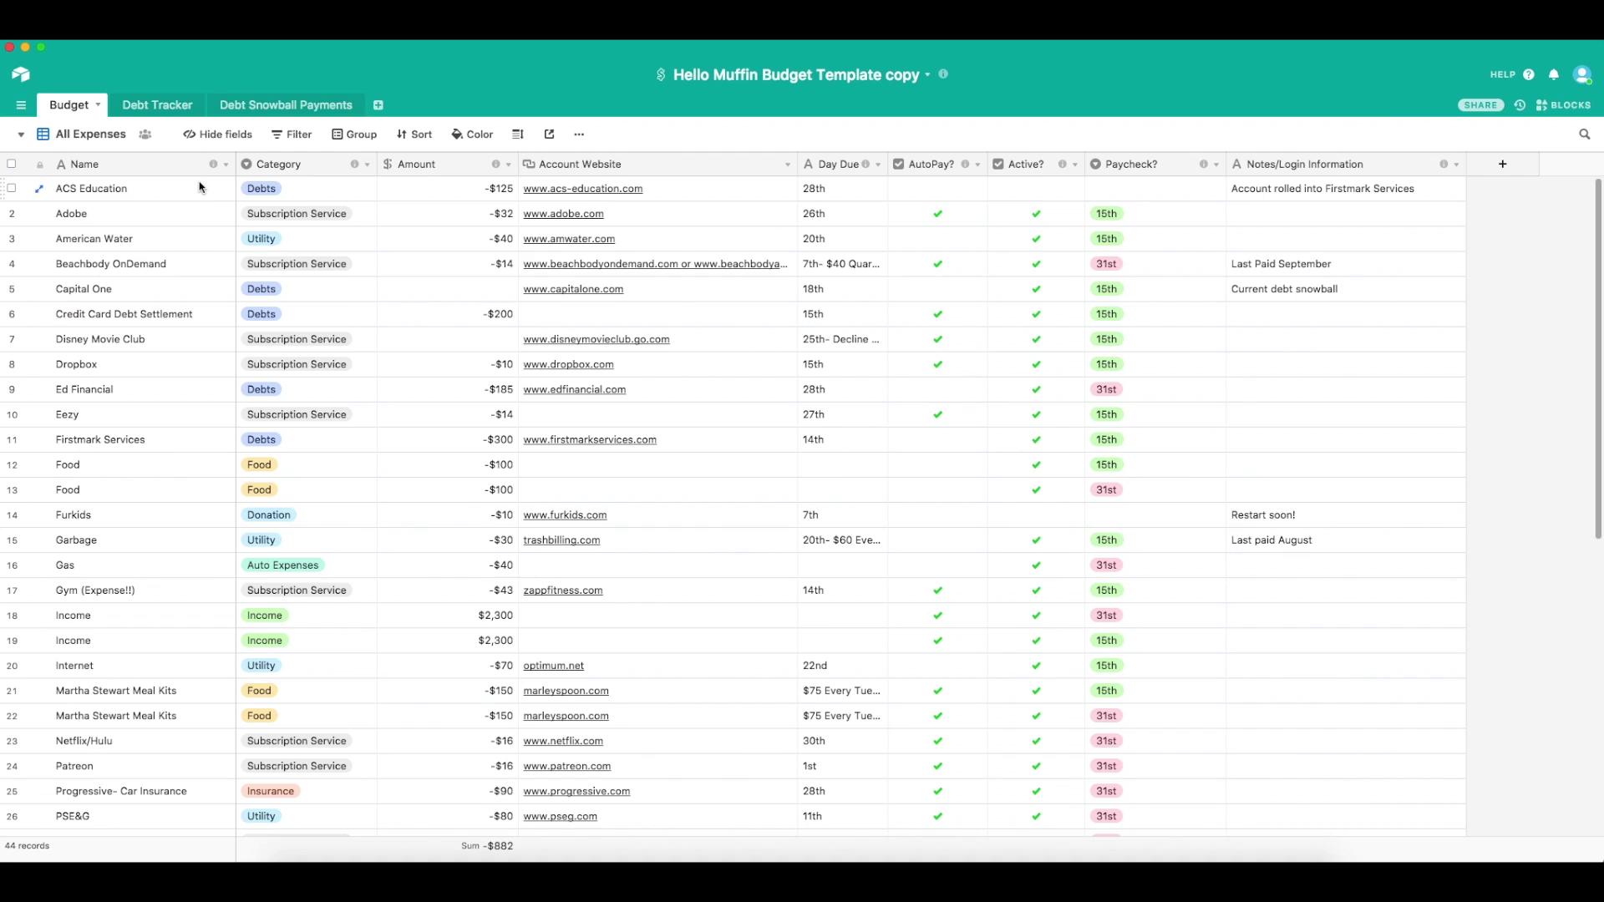
- Review the debts in the Debt Tracker table, including Capital One, and open the Debt Snowball Payments table
click(148, 107)
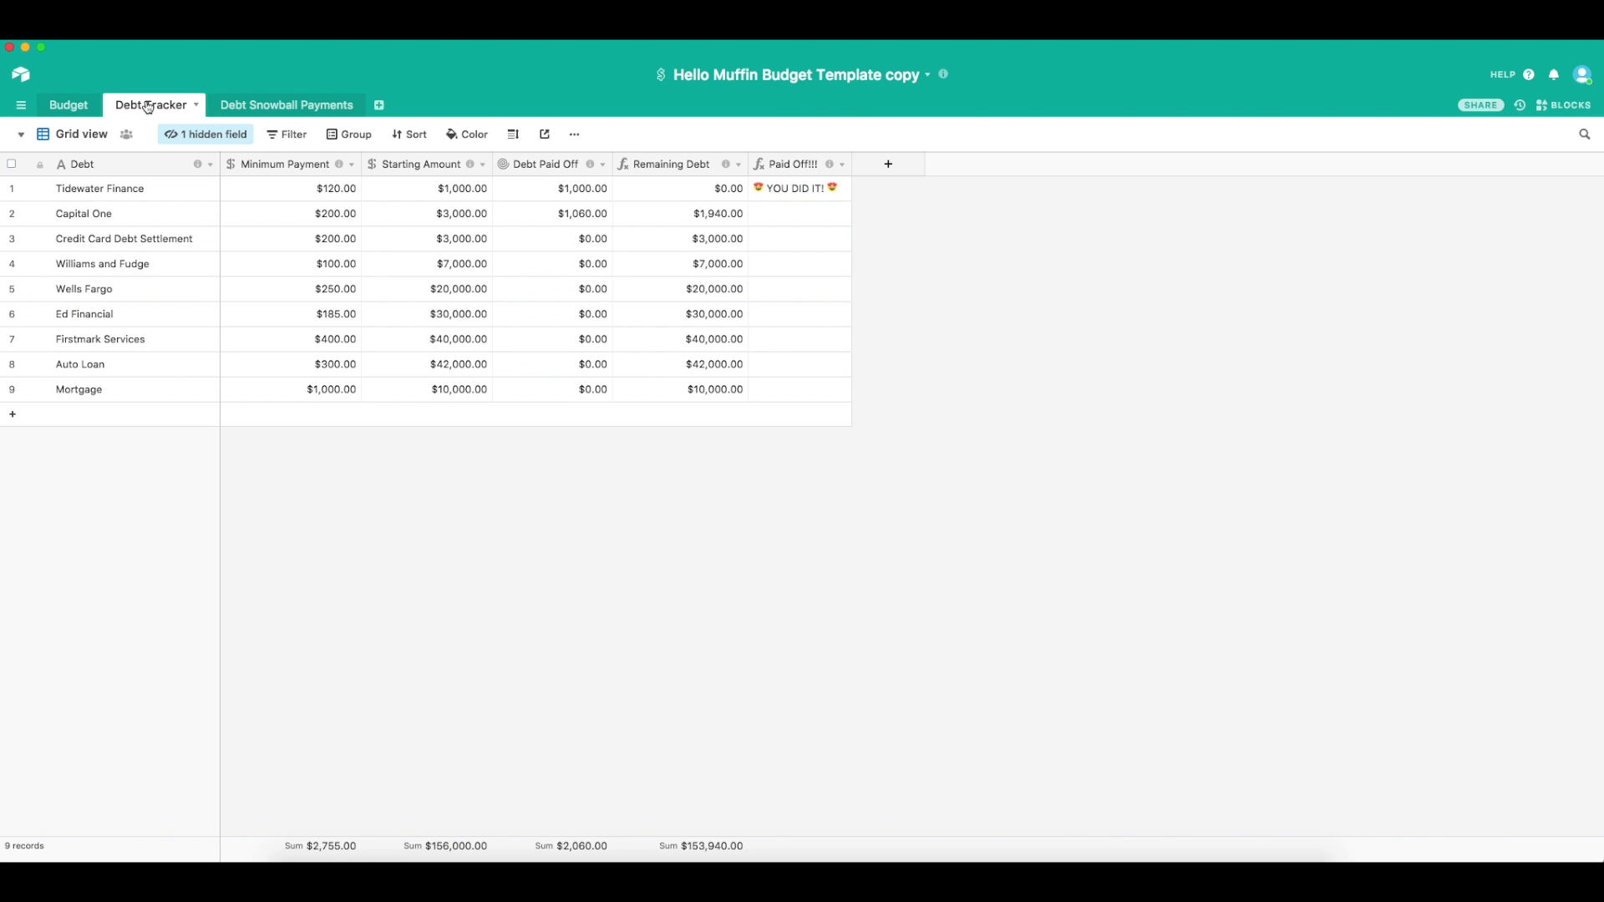
click(146, 215)
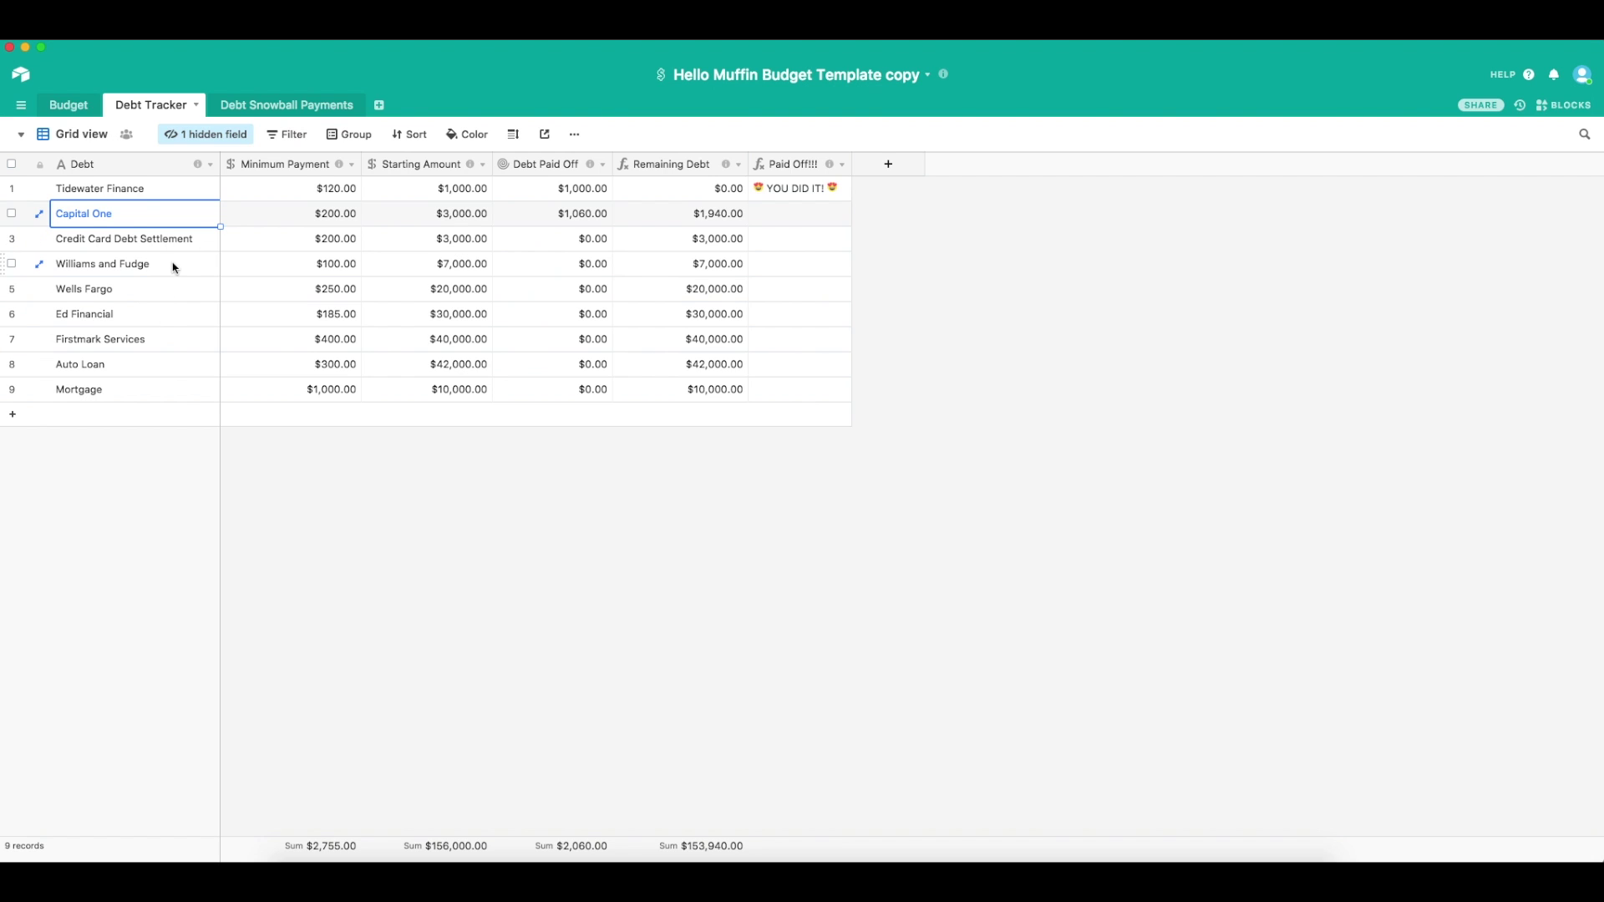
click(295, 107)
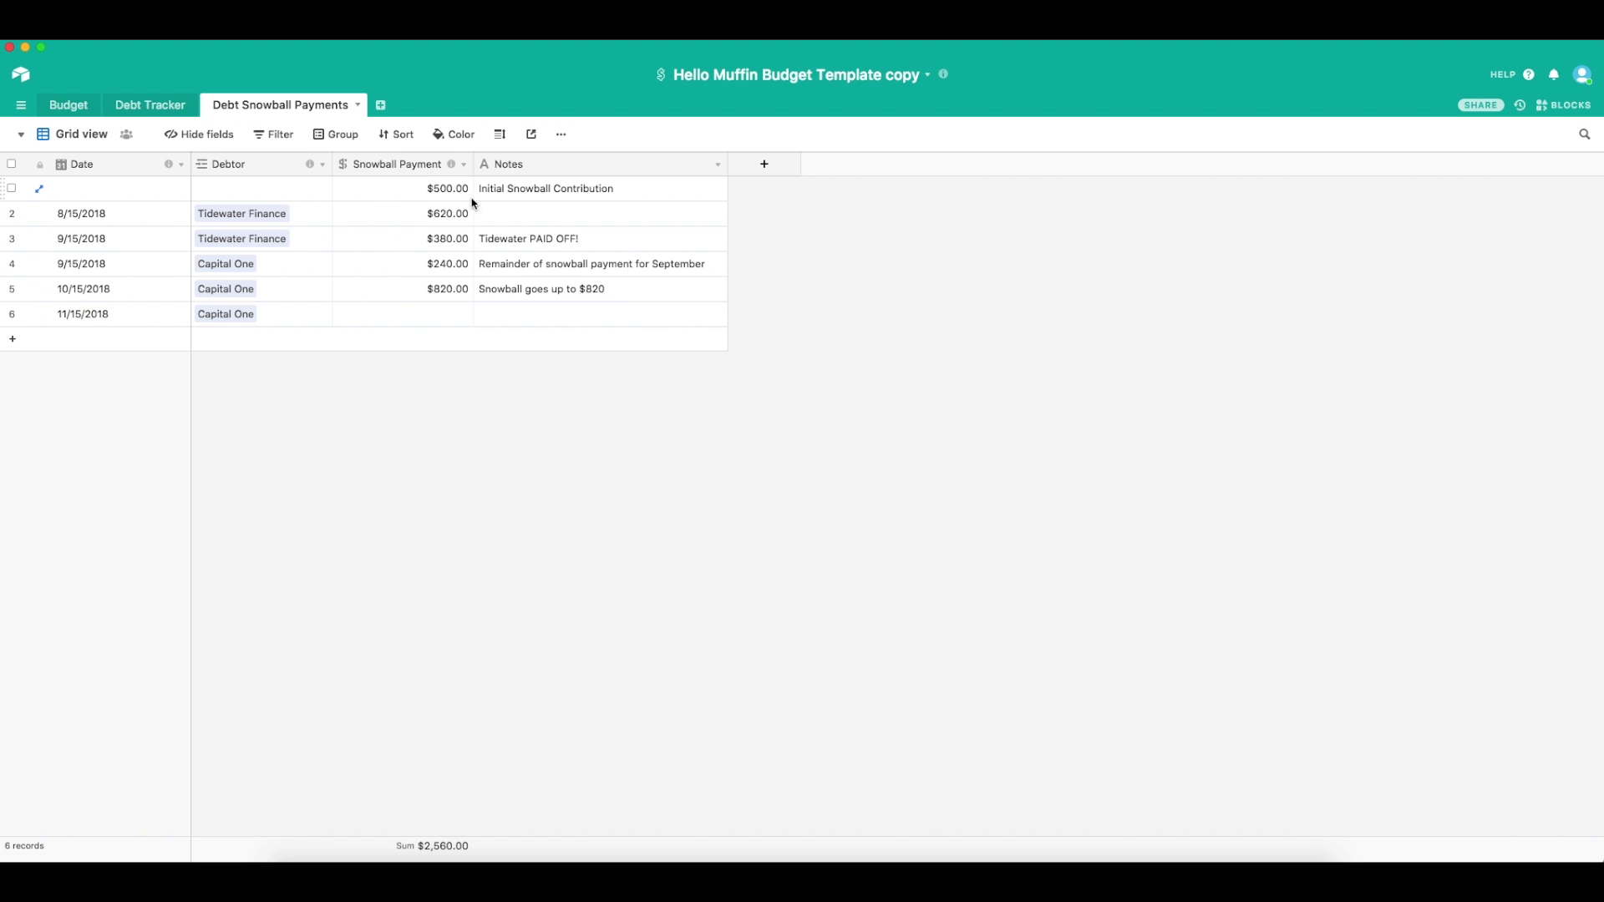
- Add a record to Debt Snowball Payments with Capital One as the debtor and a snowball payment of $4,000
click(224, 341)
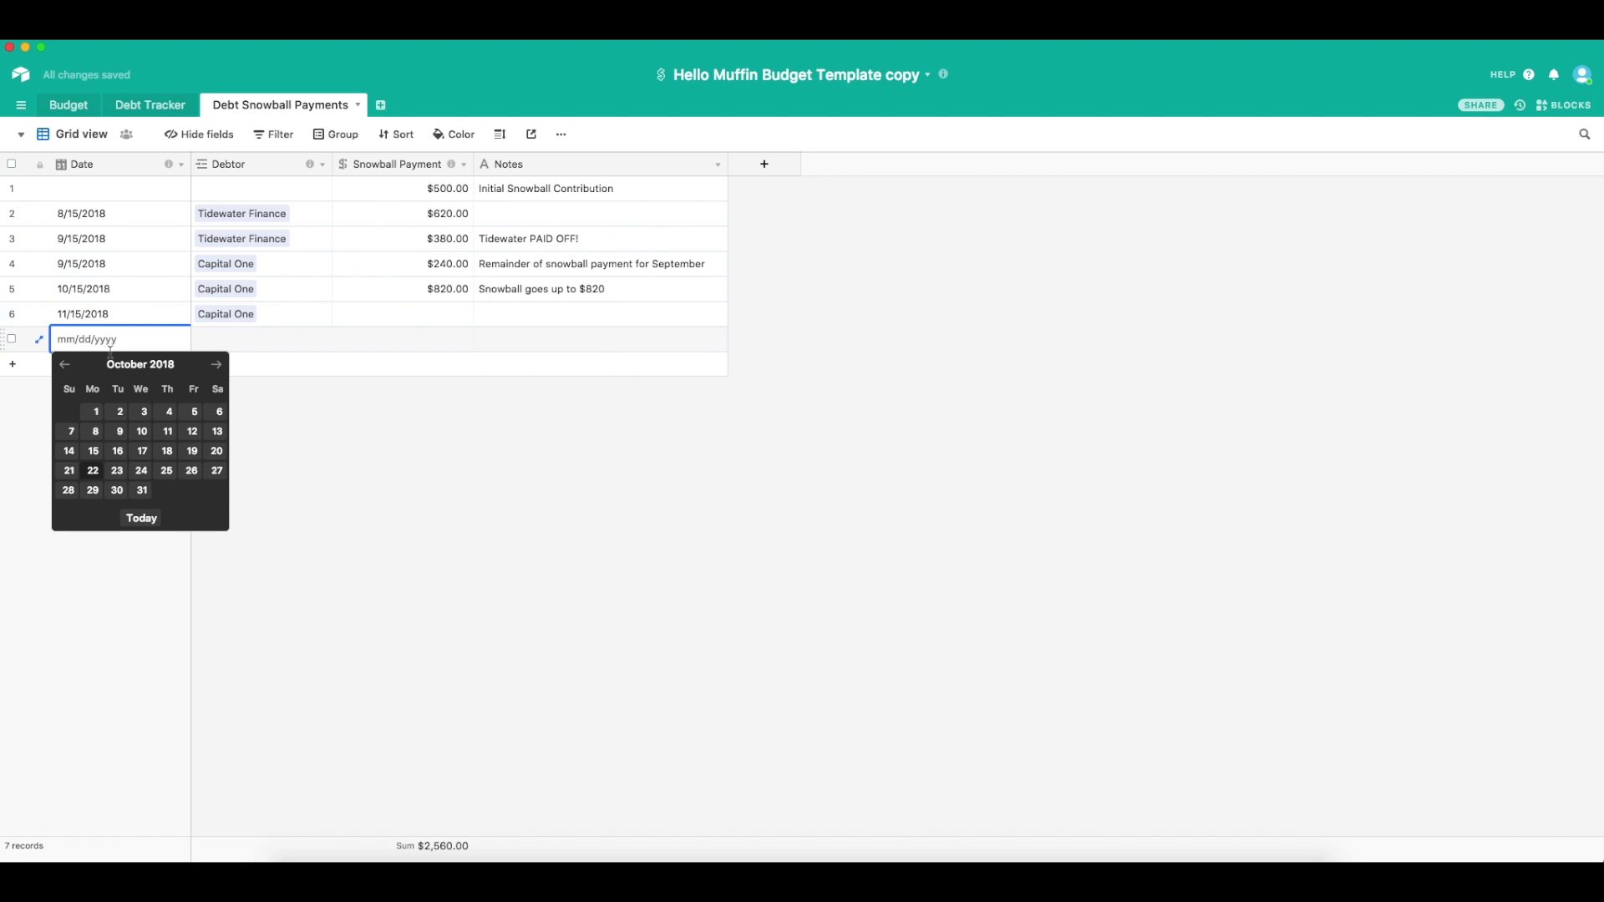
click(316, 384)
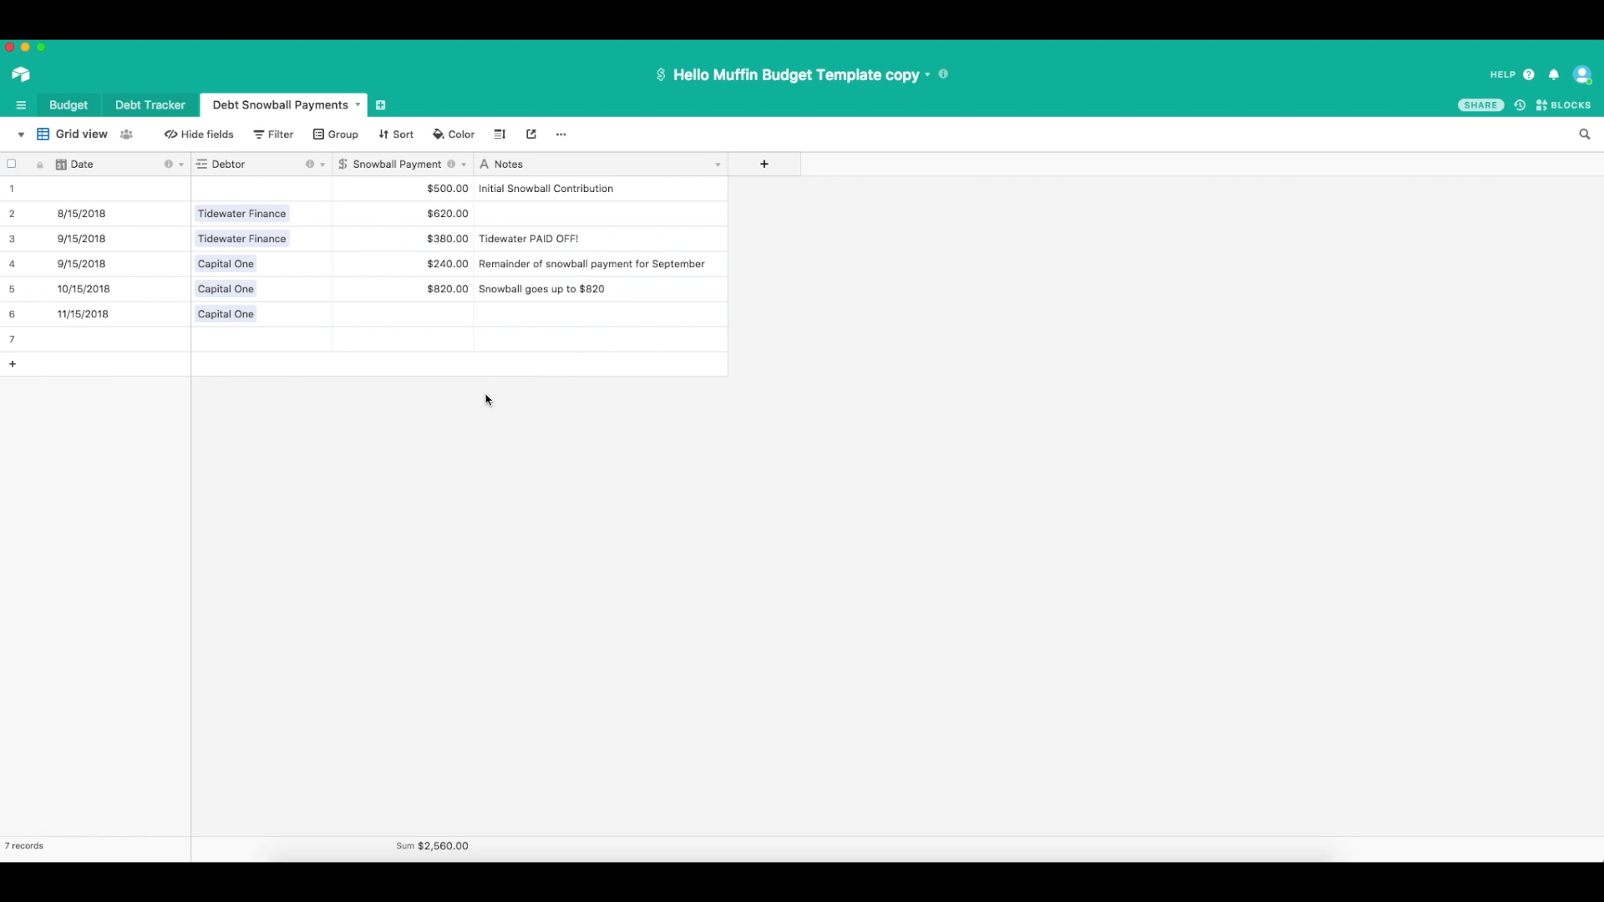
click(209, 338)
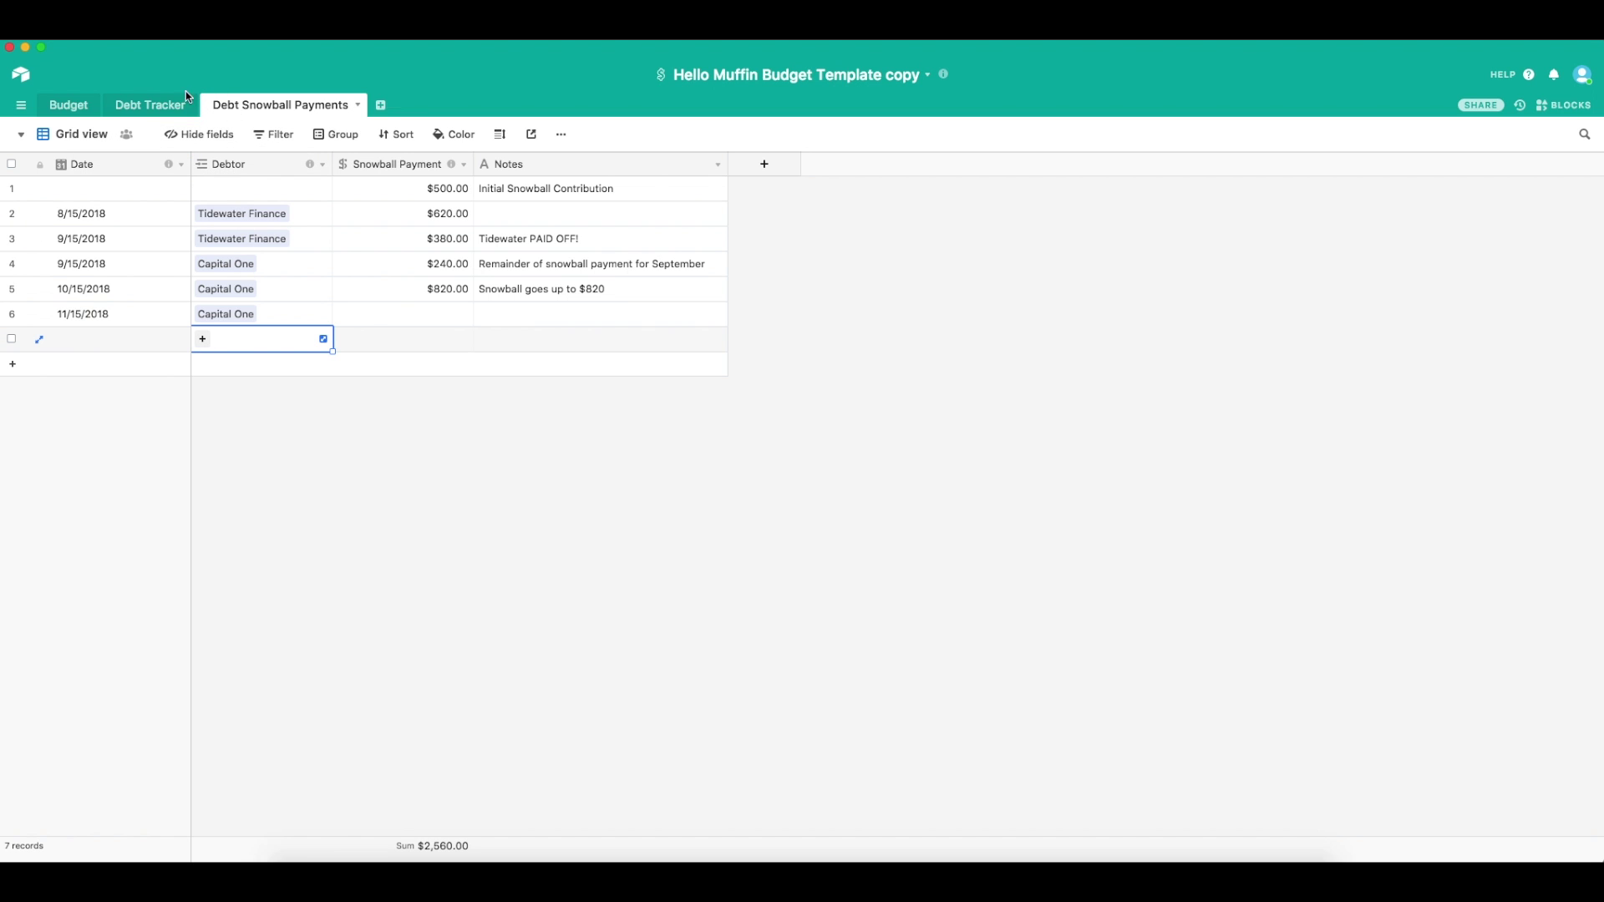
click(203, 338)
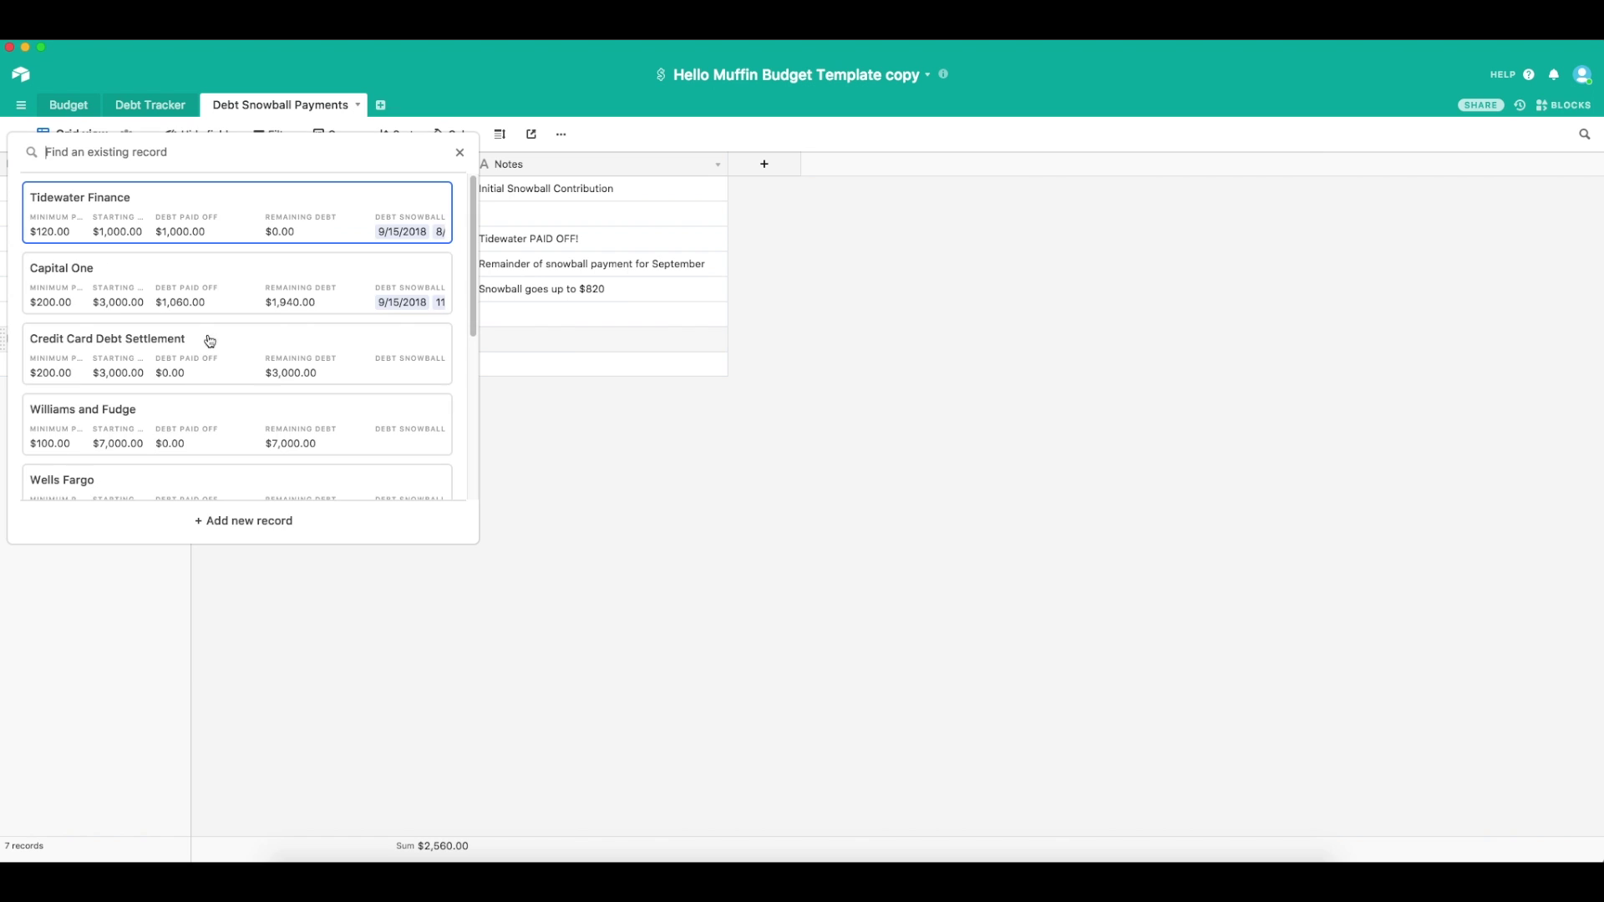
click(226, 293)
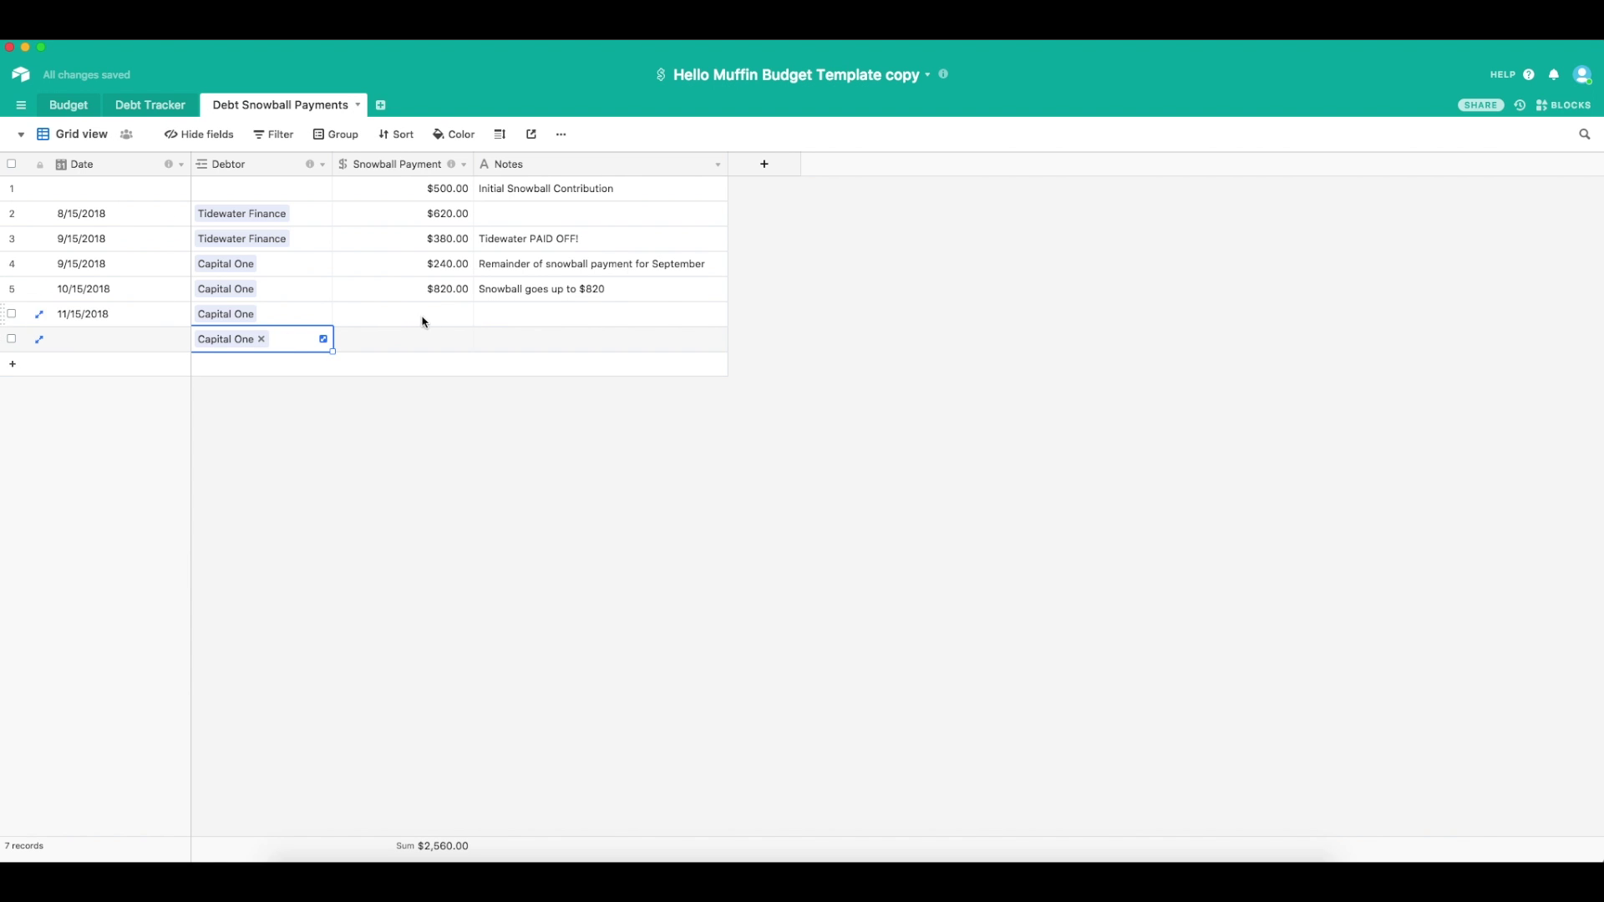
click(402, 343)
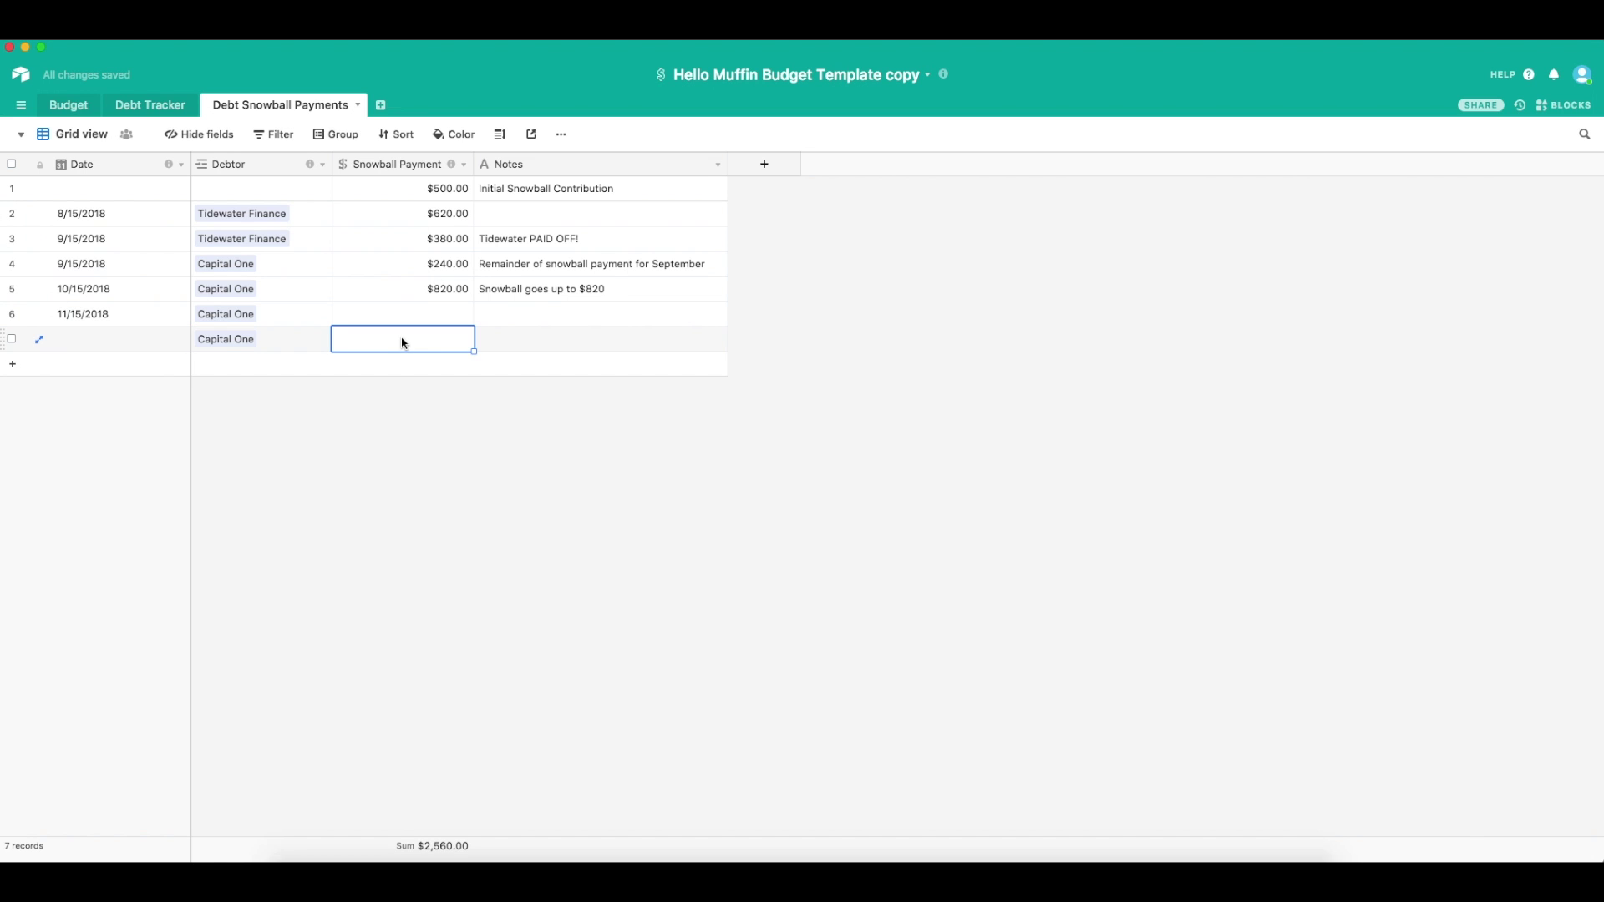
text(4000)
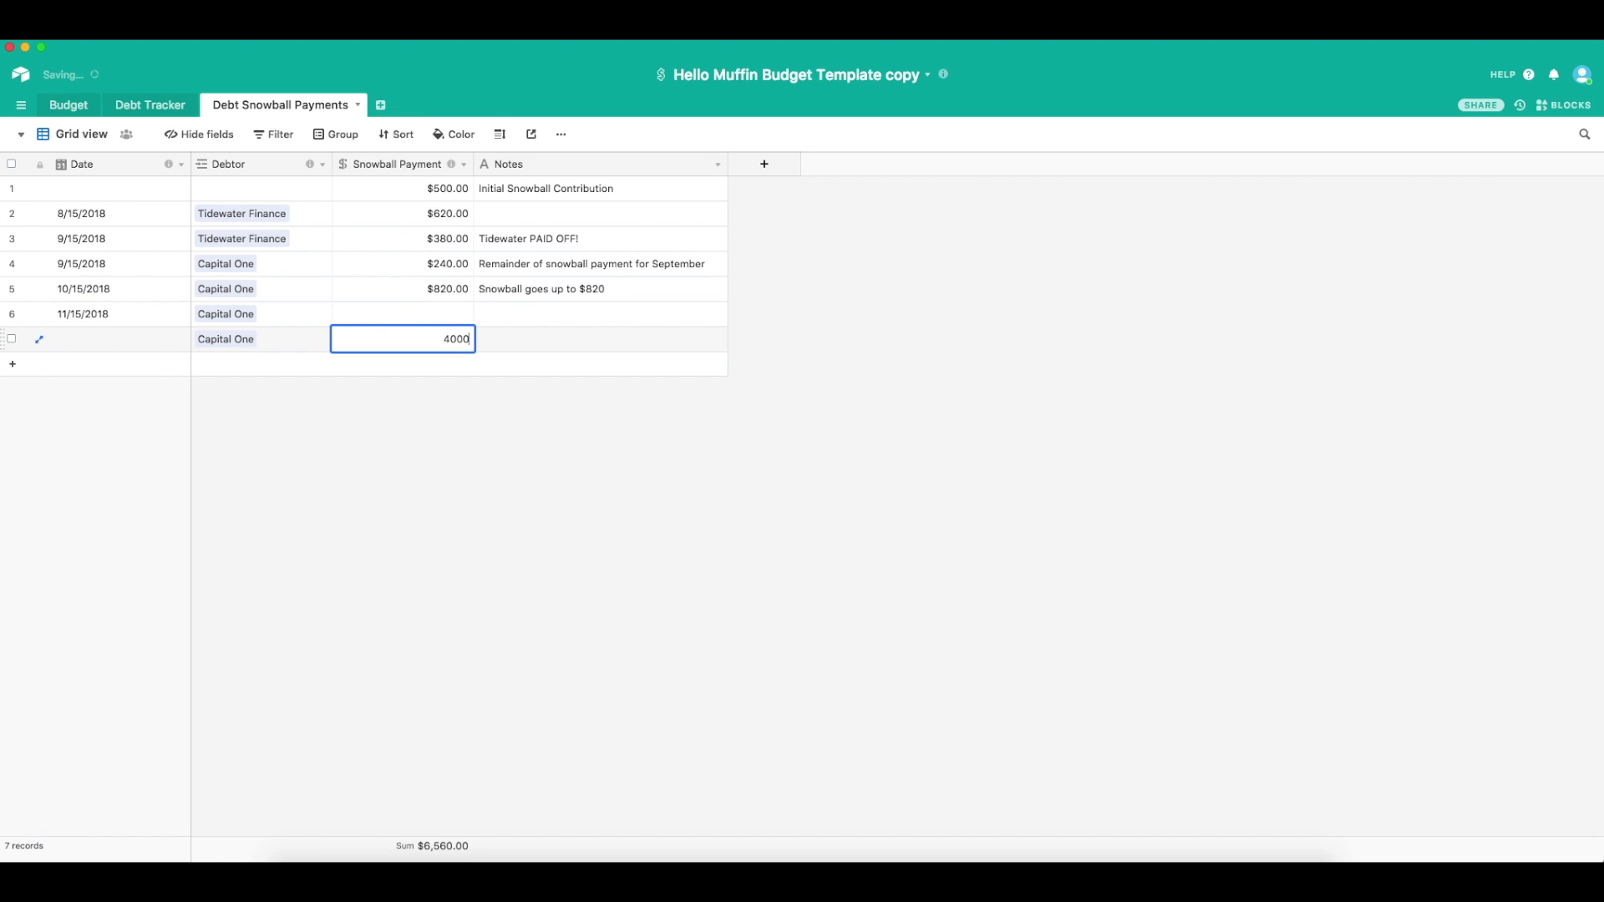
click(571, 346)
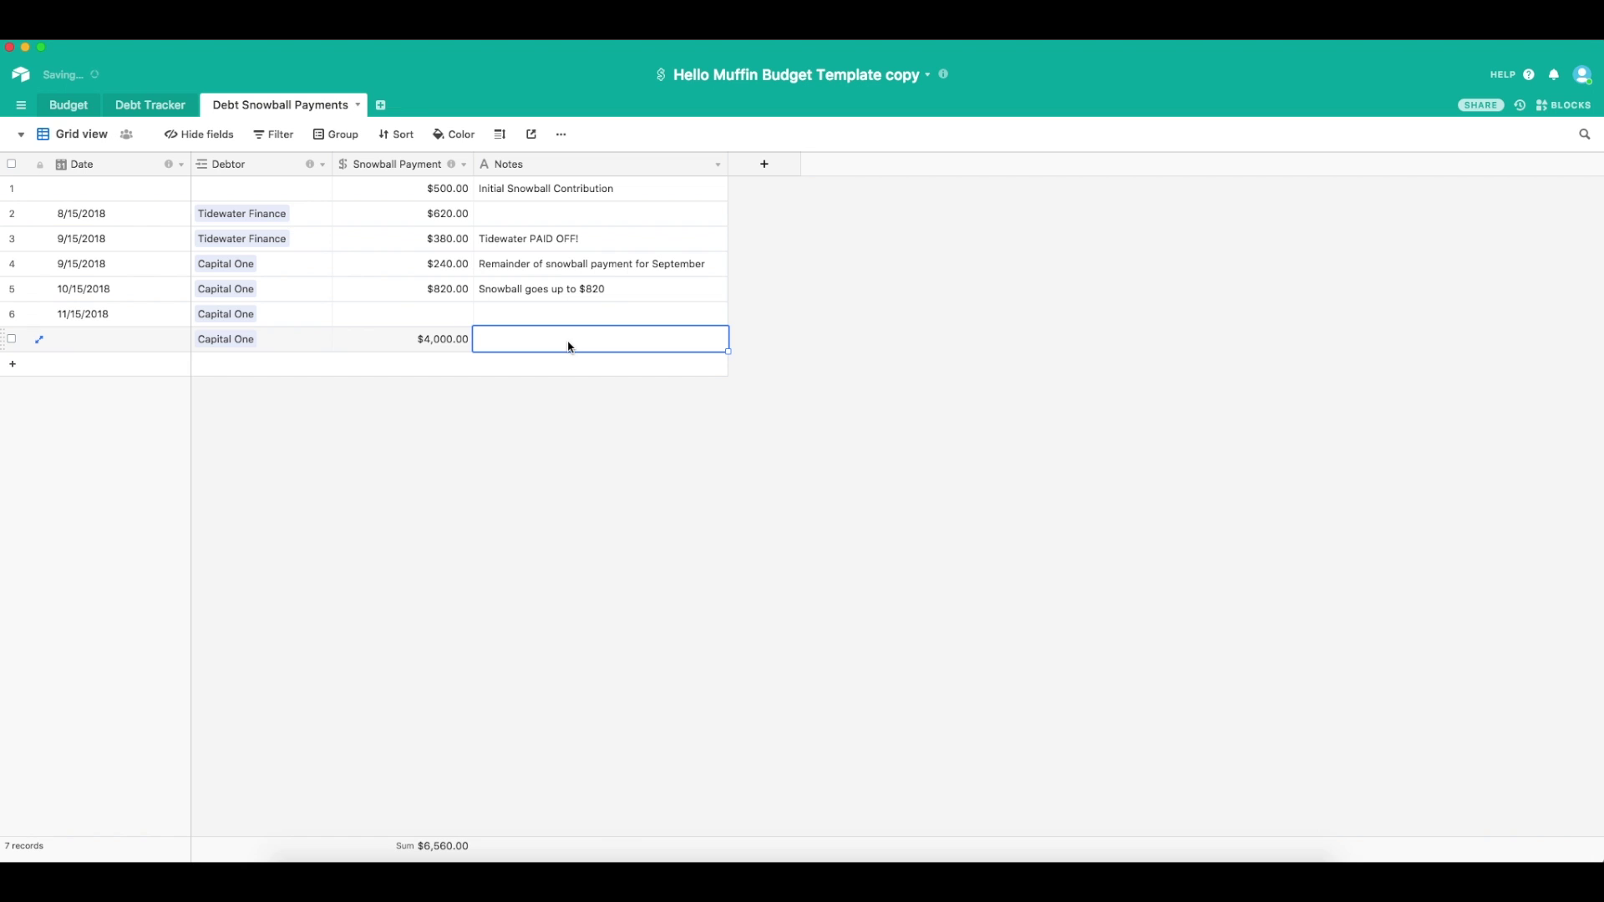
- Set the date of the new $4,000 snowball payment to 12/15/2018
double_click(100, 342)
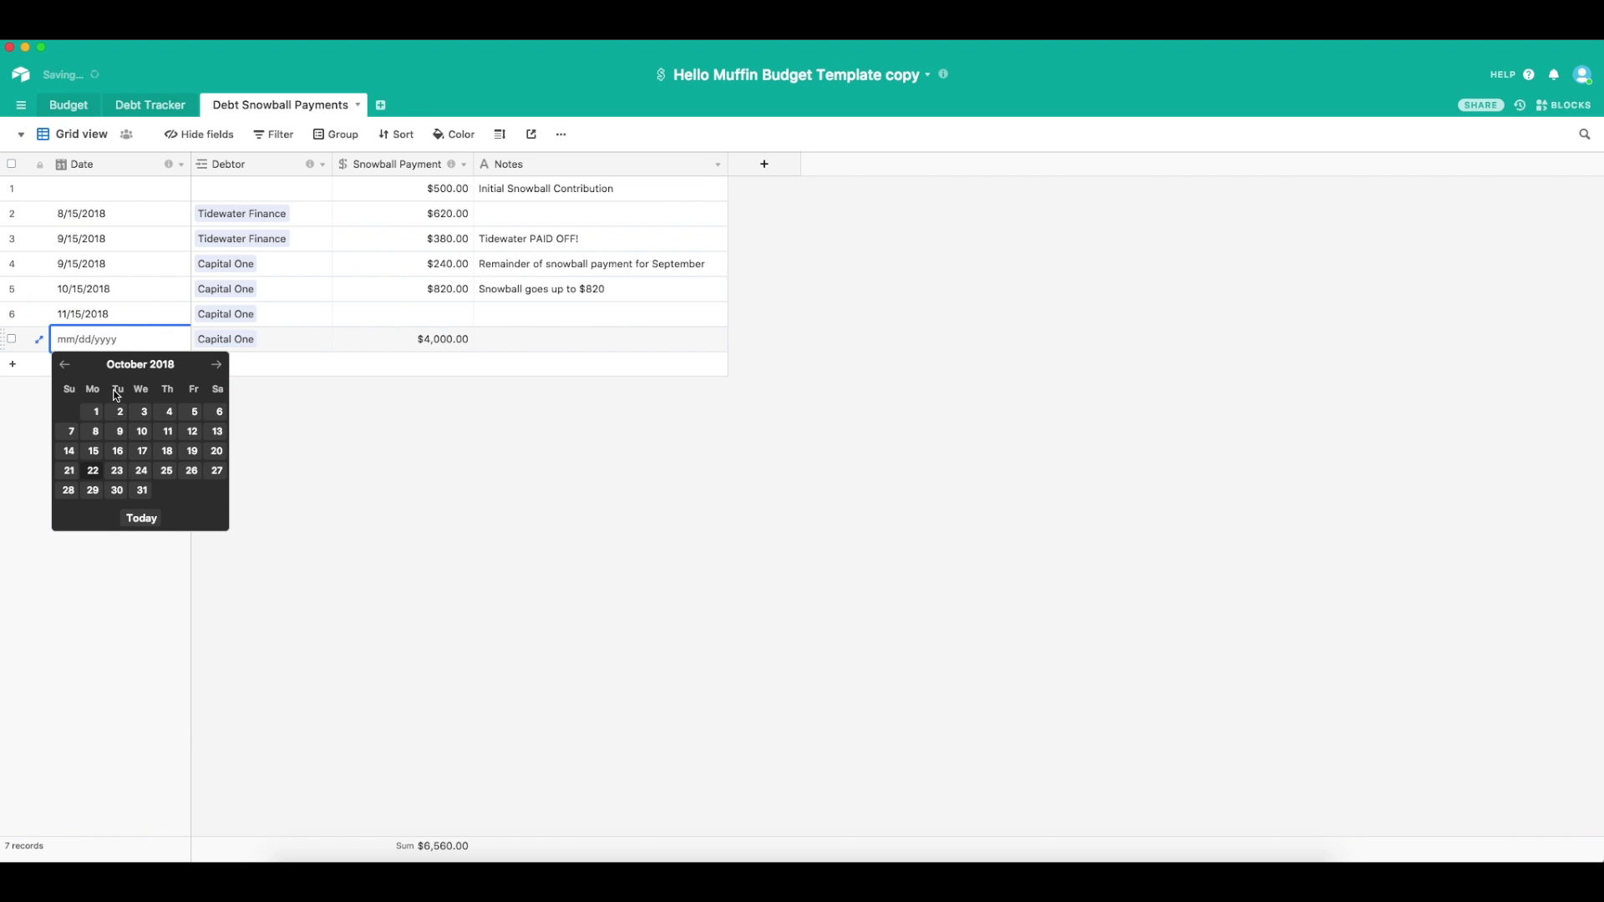
click(214, 366)
click(214, 366)
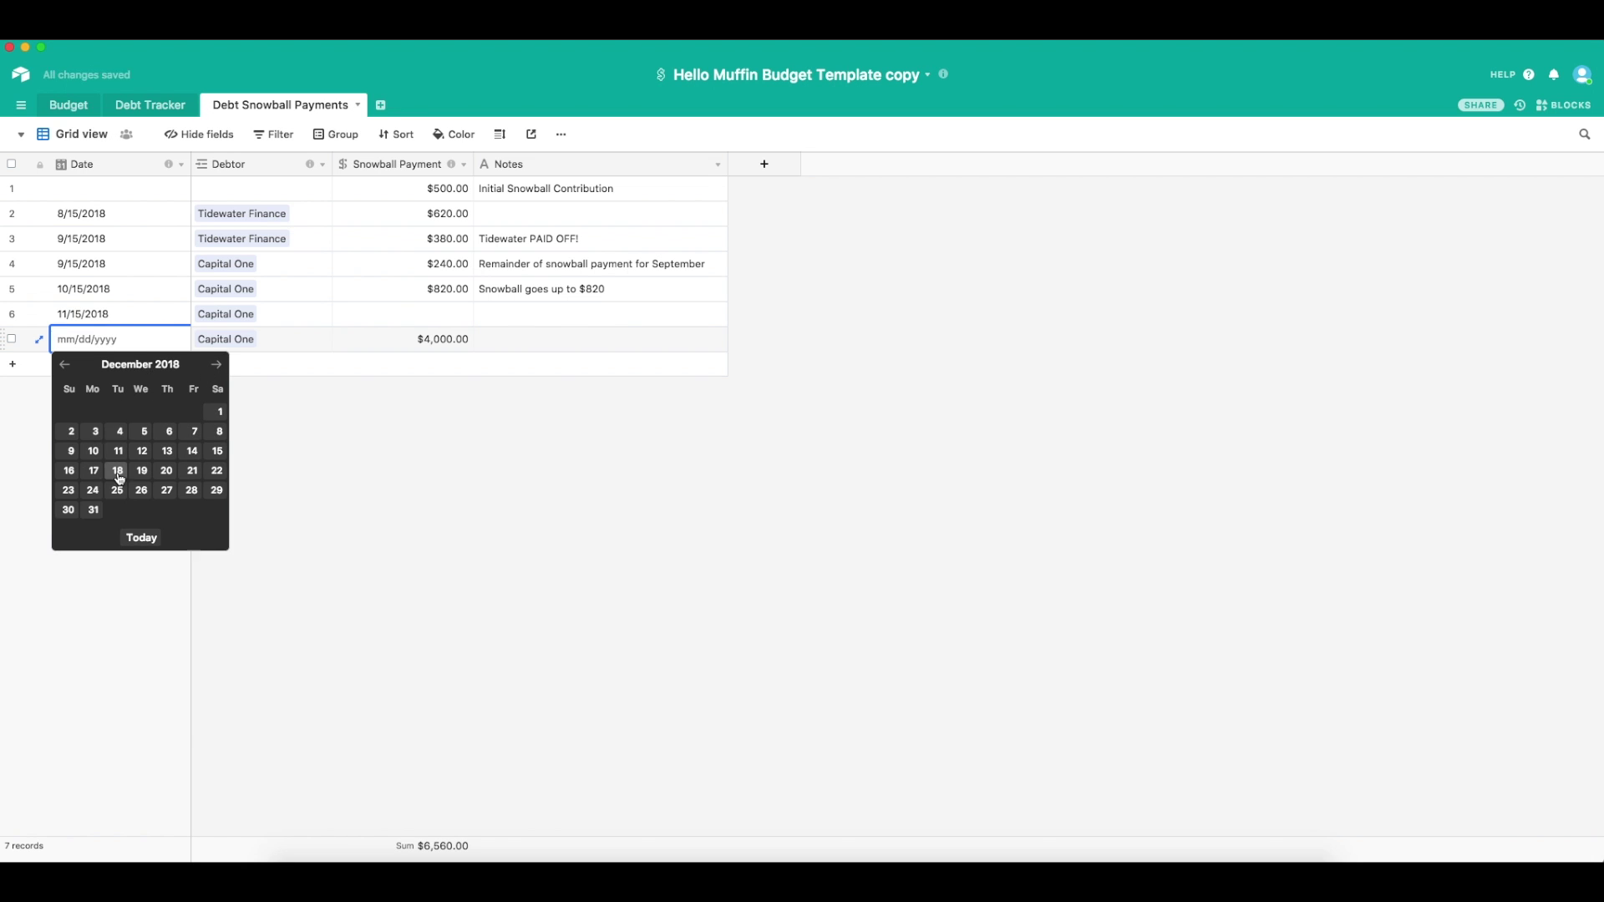
click(215, 452)
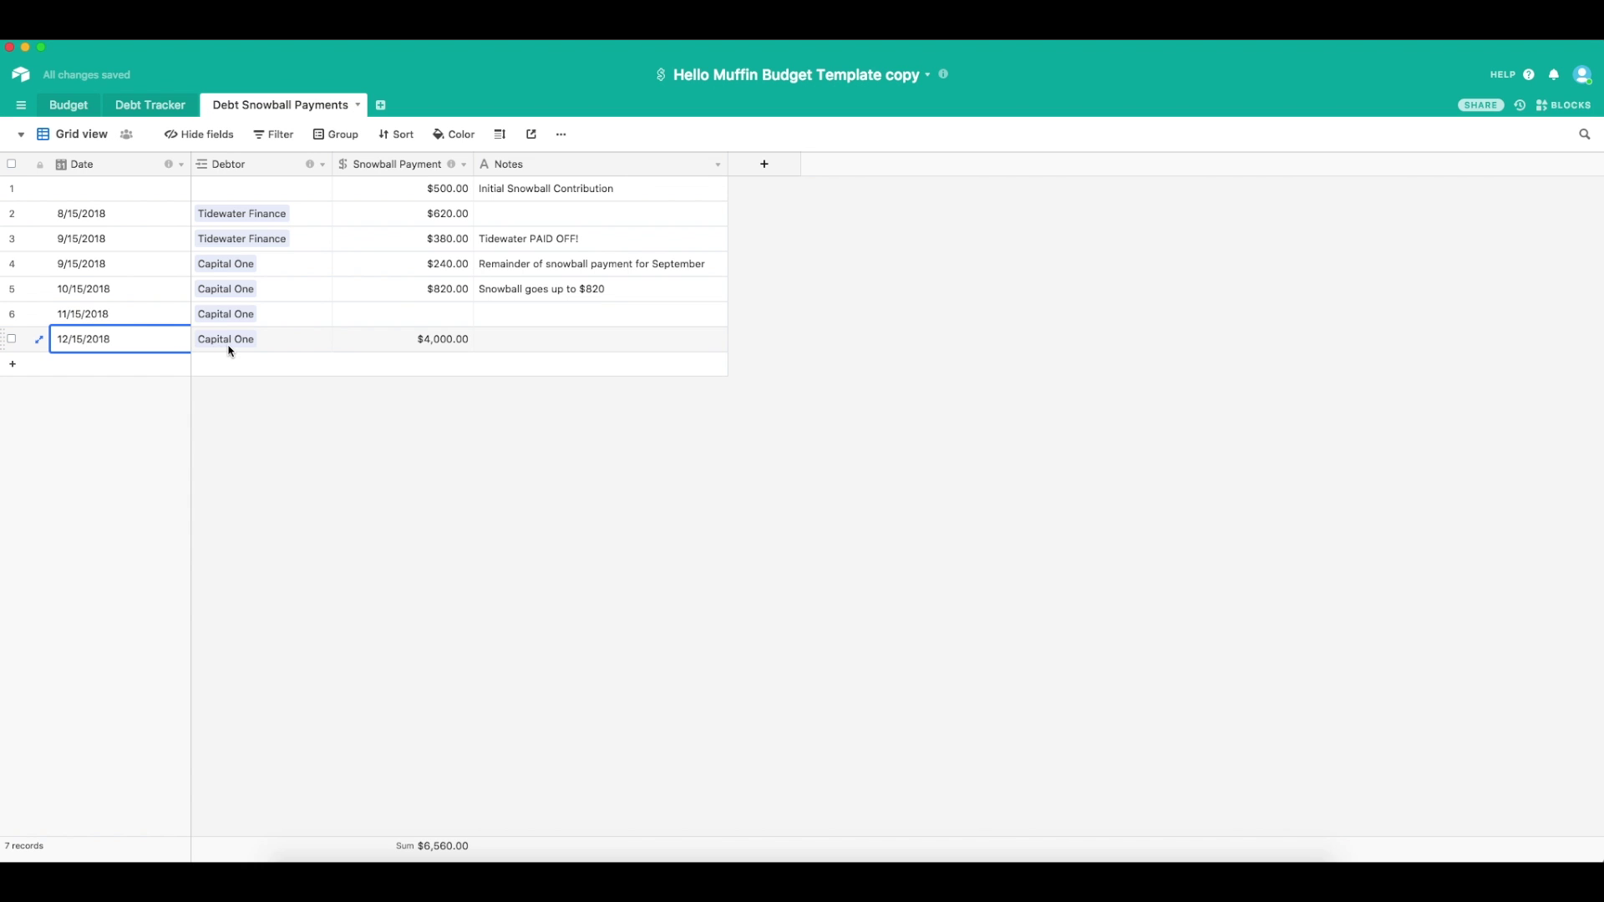
- Enter the note "Used Bonus to pay off card!" for the 12/15/2018 Capital One payment
click(292, 341)
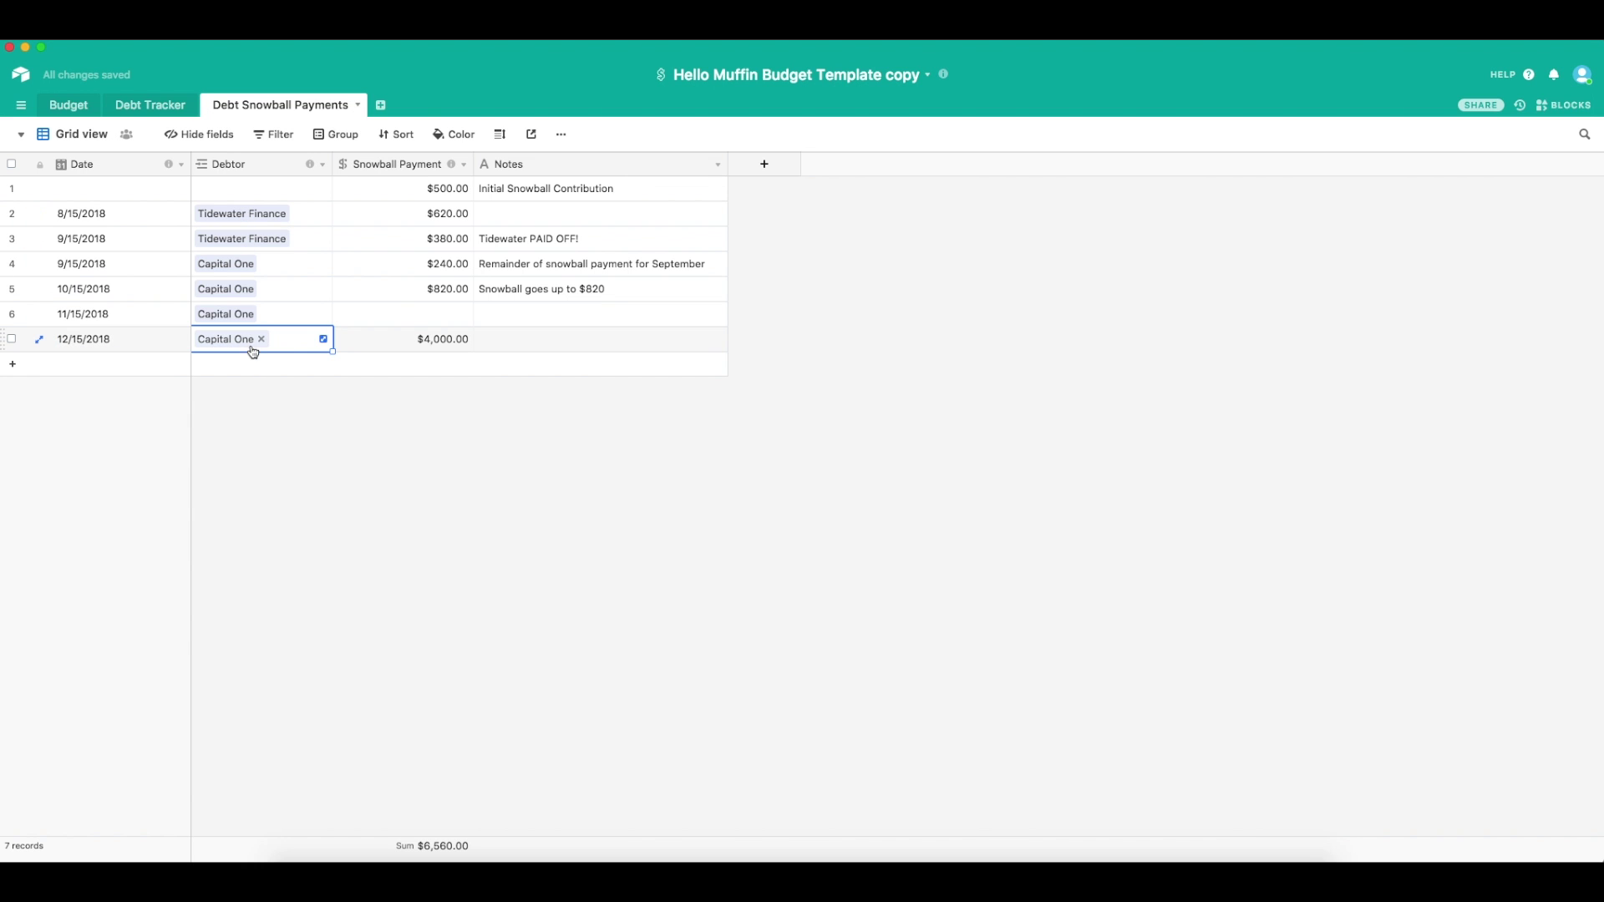
click(580, 348)
text(Used Bonus to pay off card!)
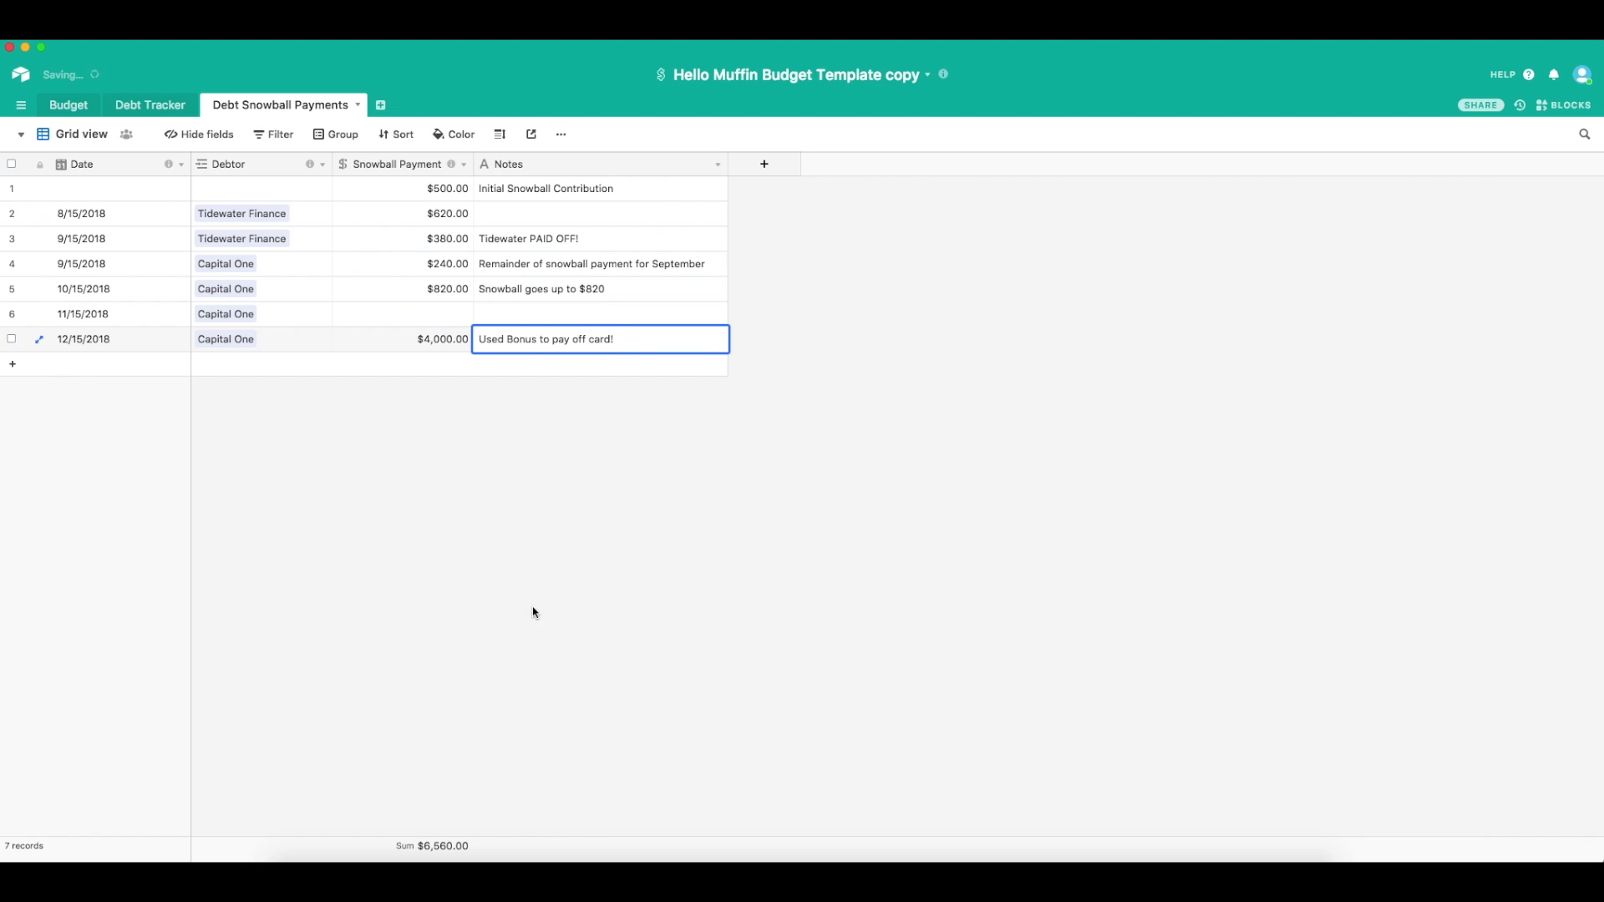
click(535, 612)
- Compare Capital One's paid-off and remaining debt in Debt Tracker with its entries in Debt Snowball Payments
click(171, 105)
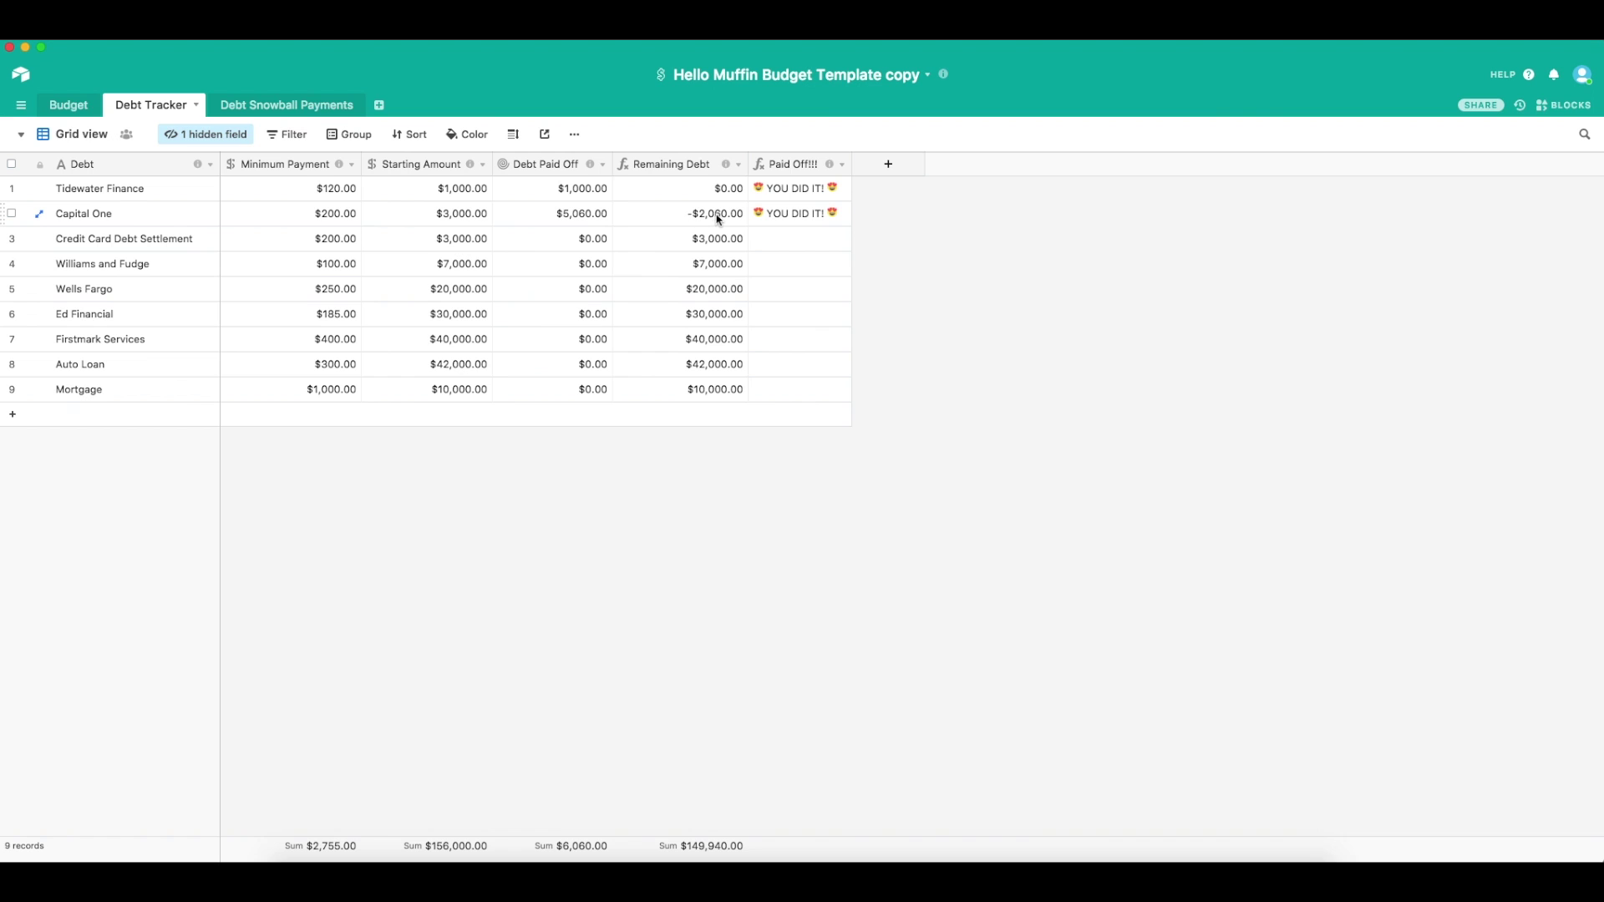
click(282, 107)
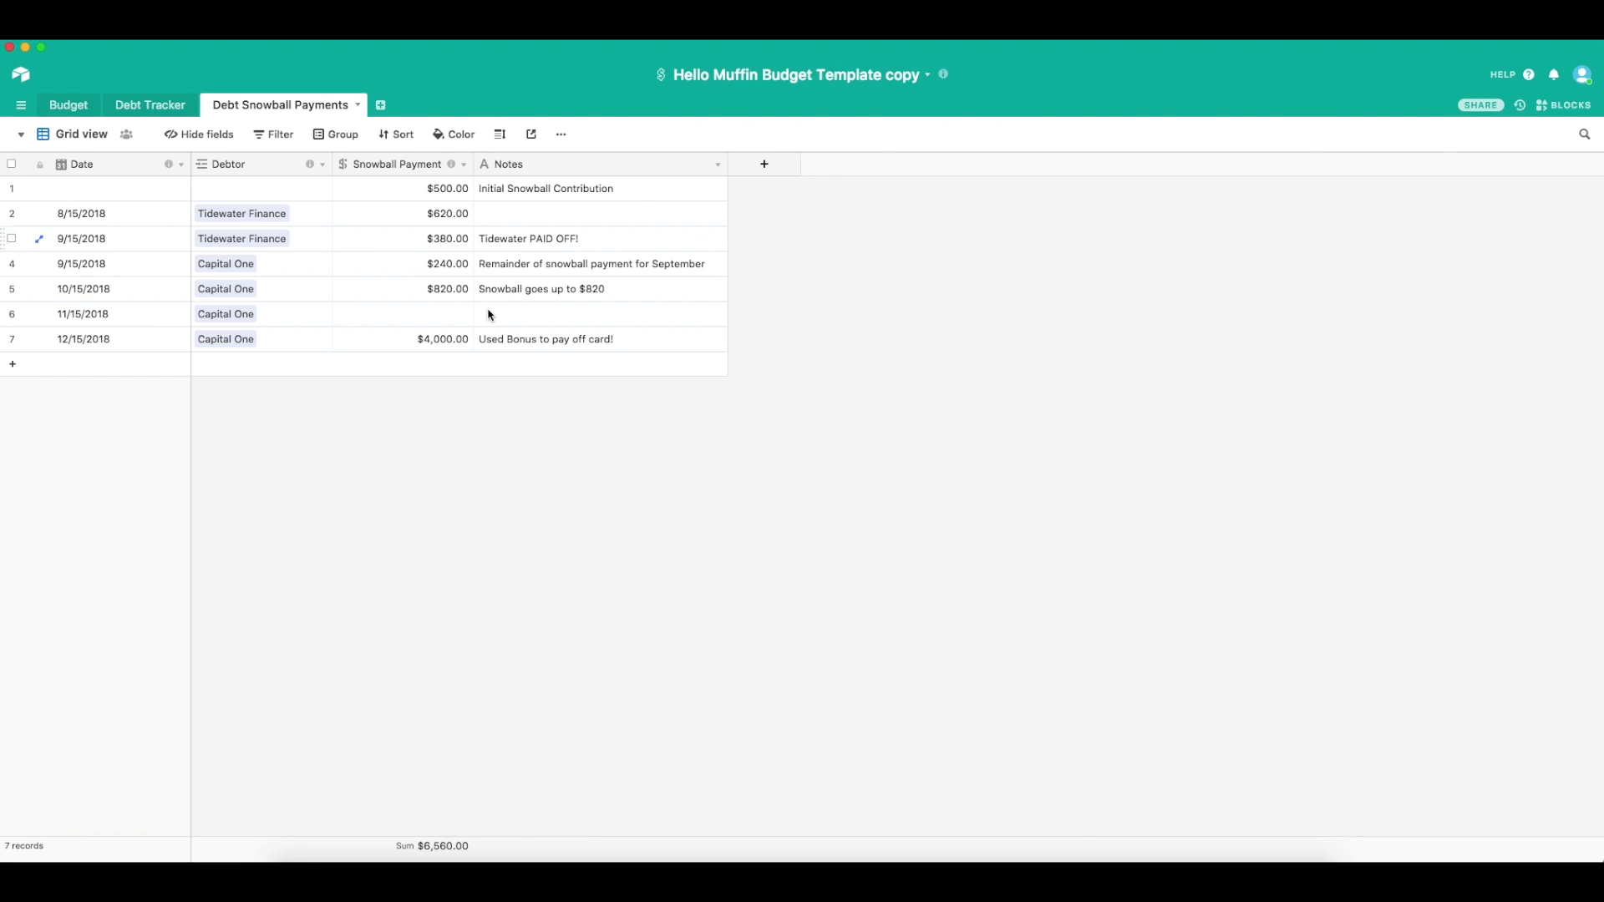
click(150, 105)
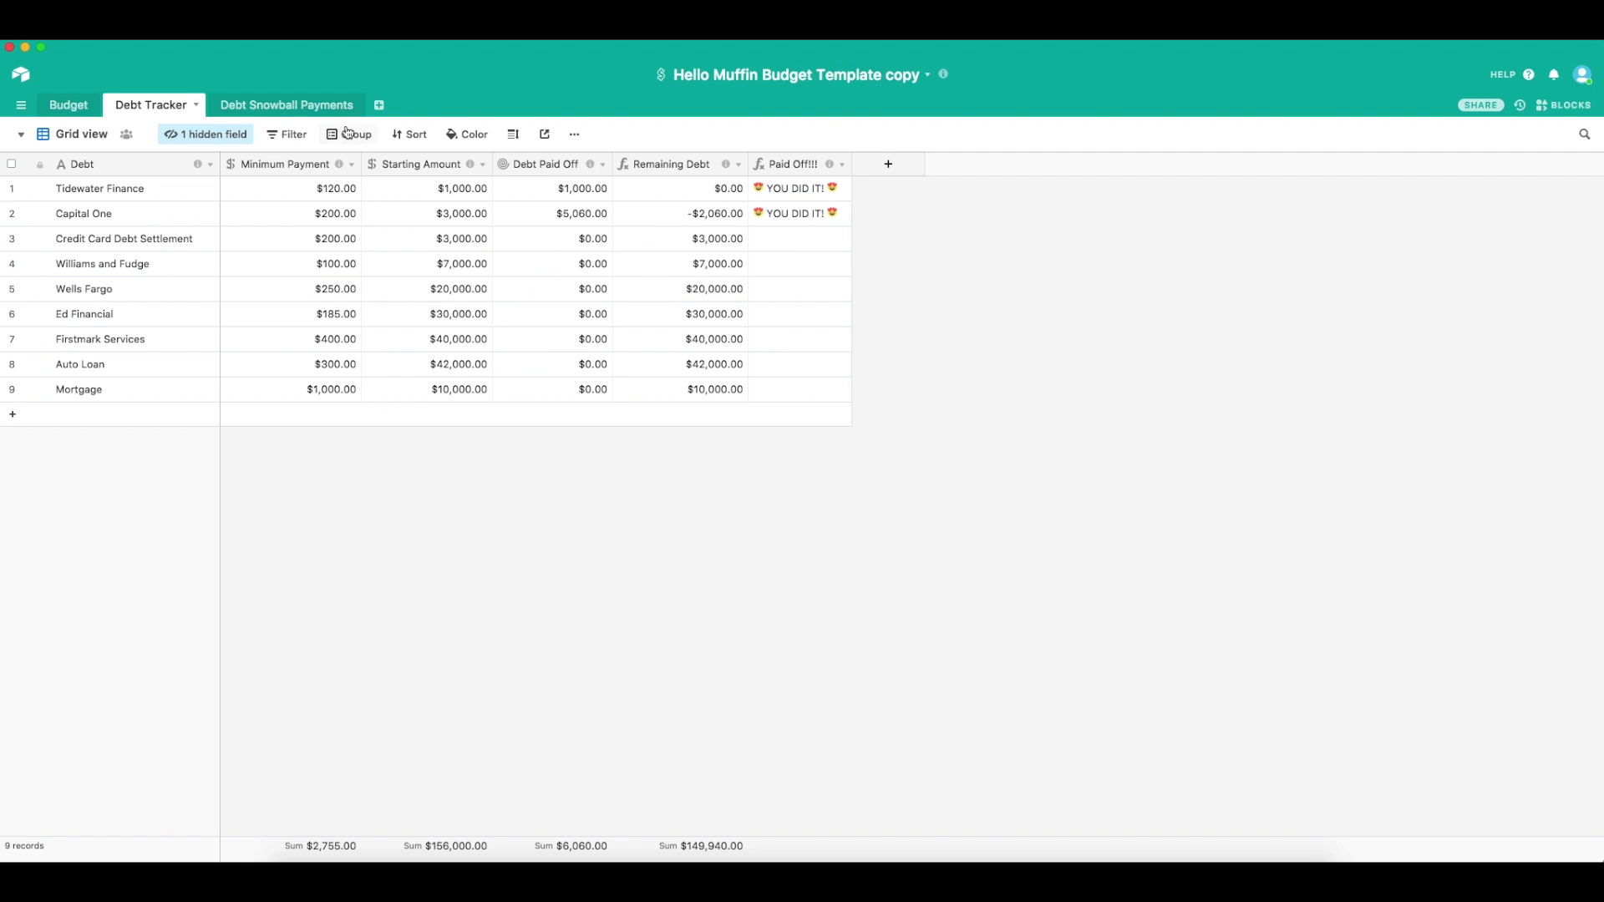
click(287, 104)
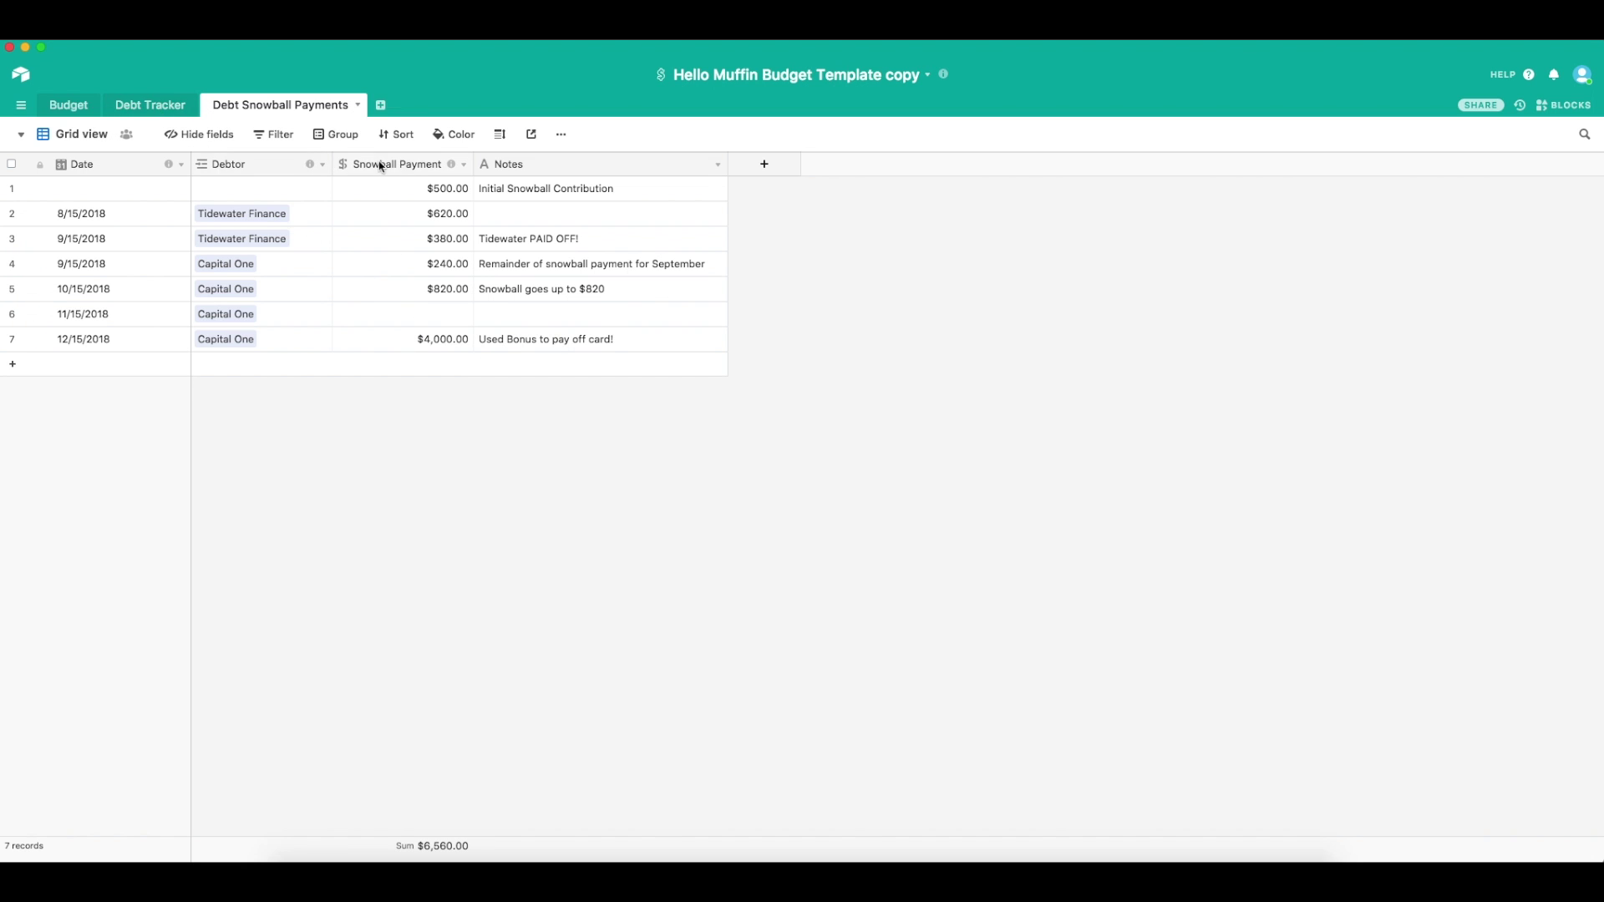
click(157, 110)
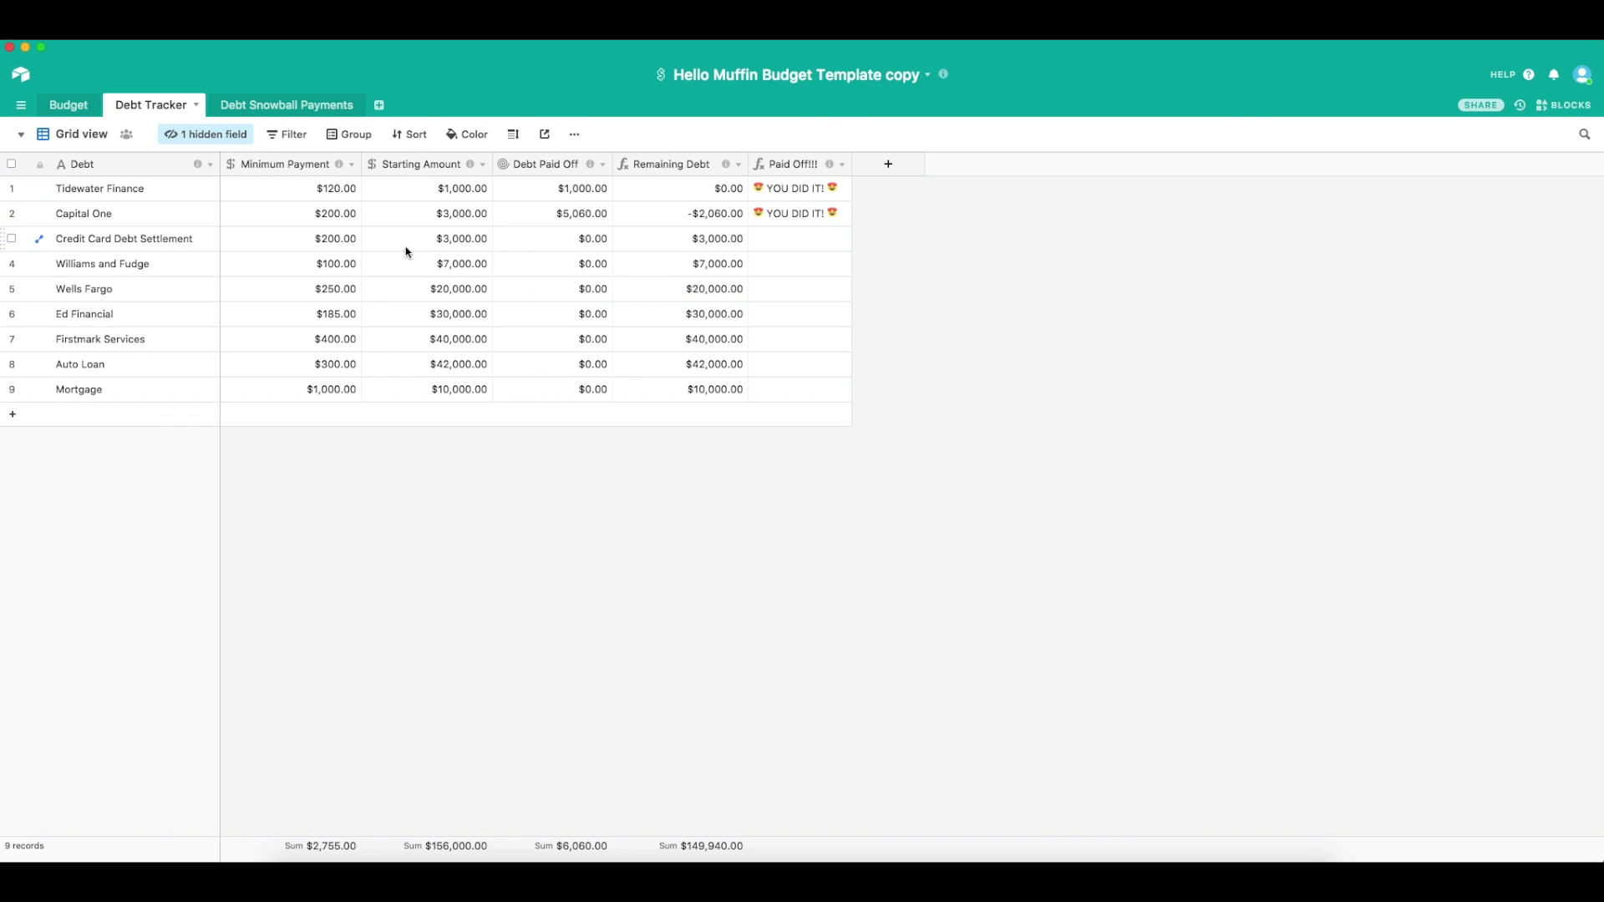
- Clear the cell values of all Debt Tracker records and delete all of those records
click(301, 192)
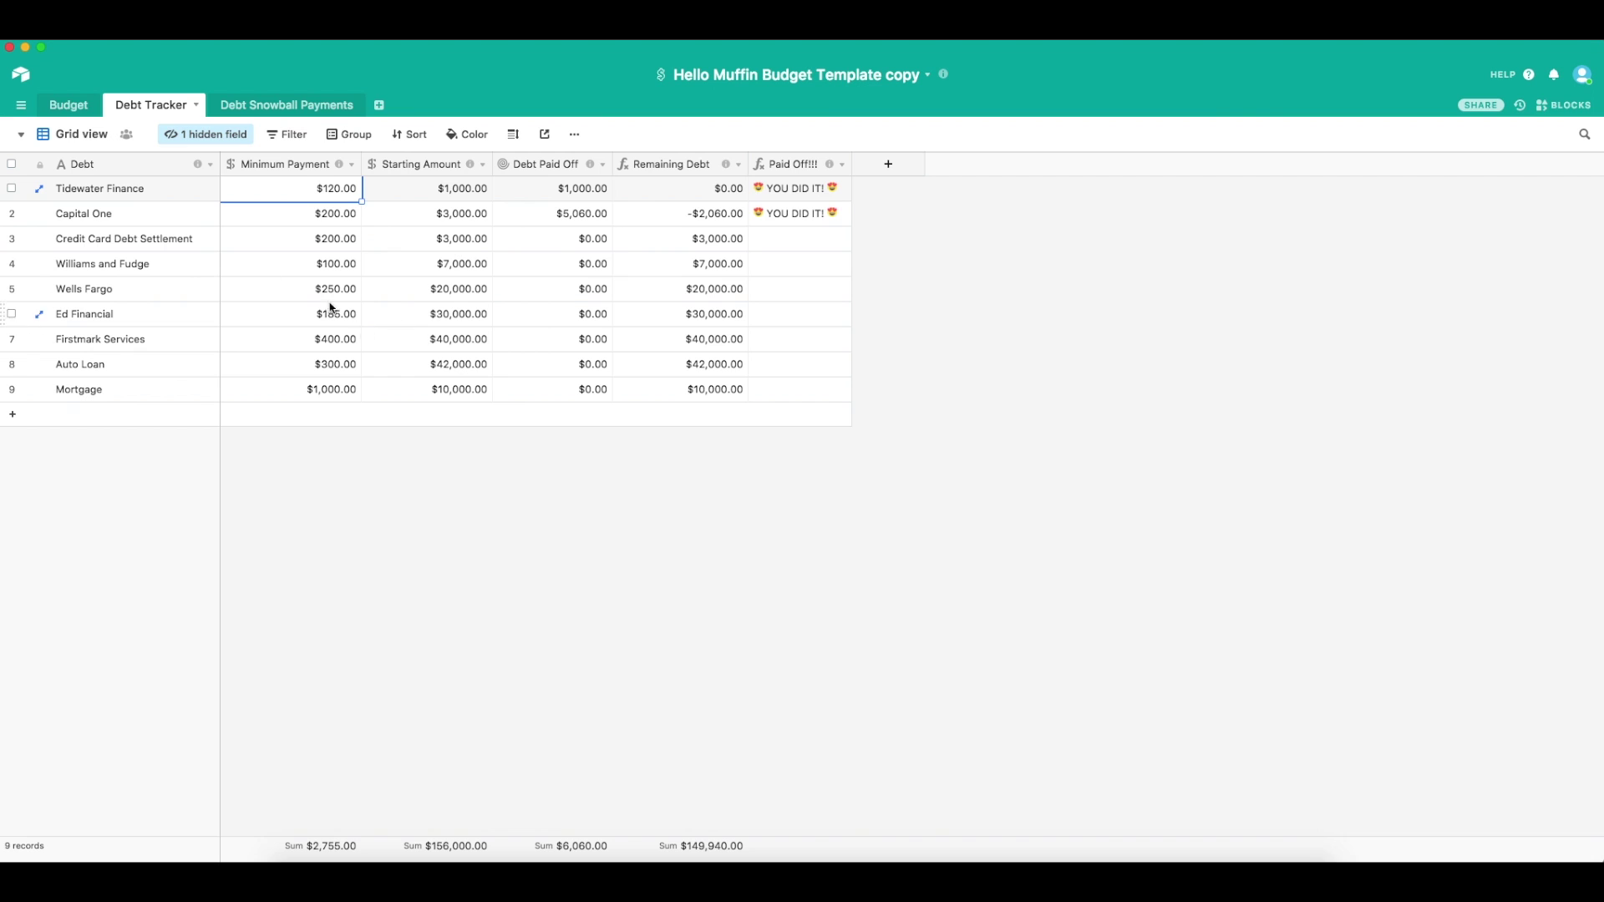
drag(125, 188, 784, 405)
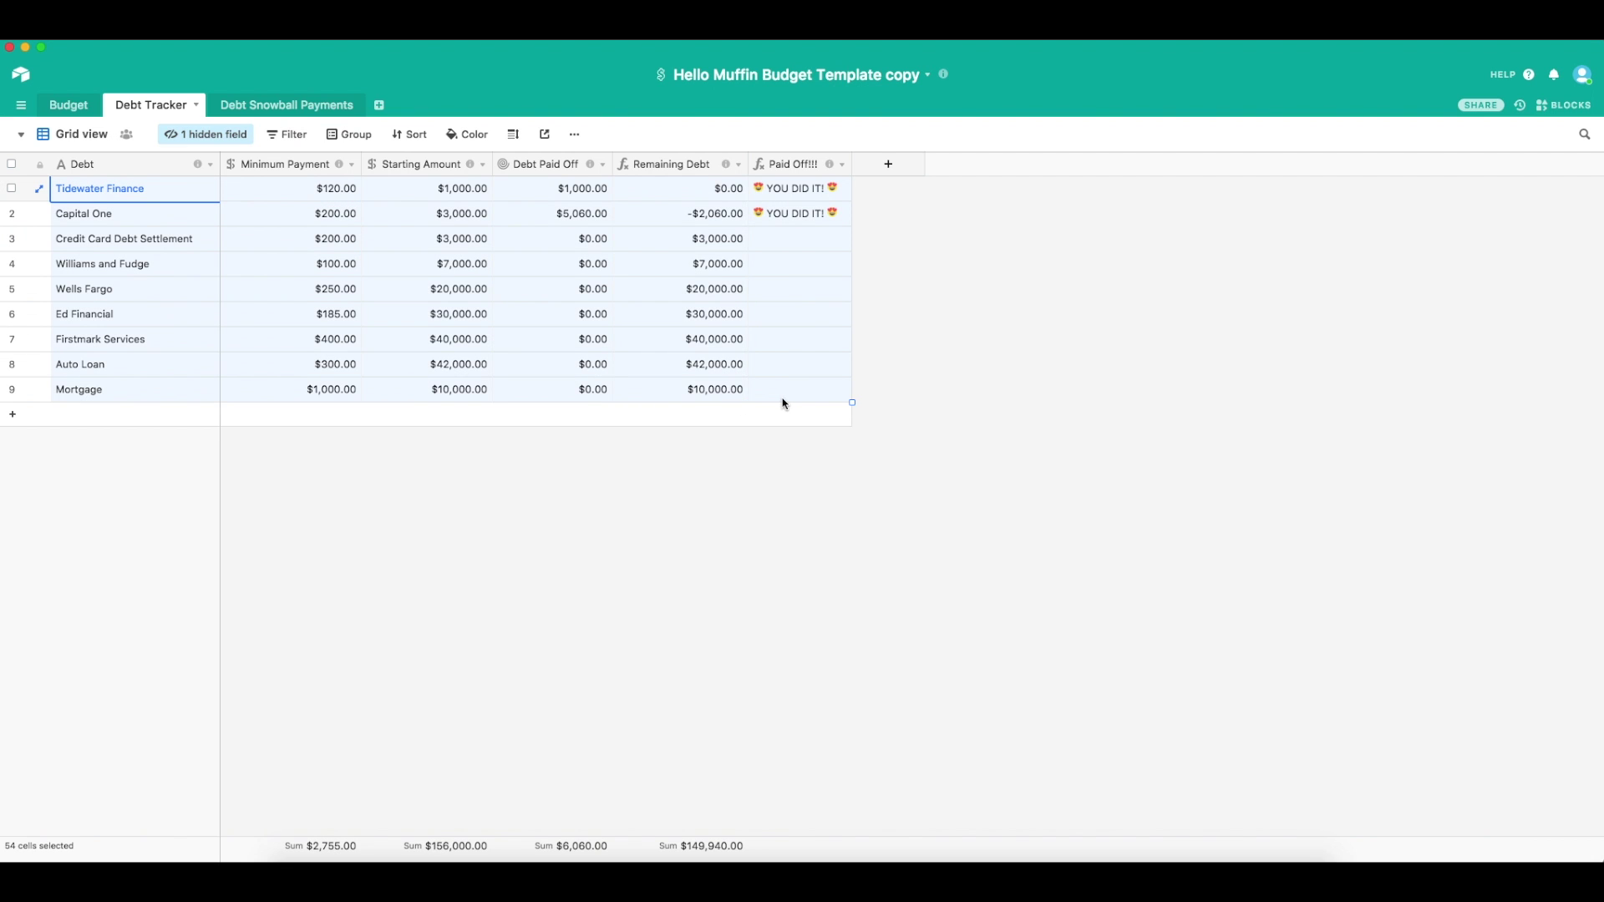
key(Delete)
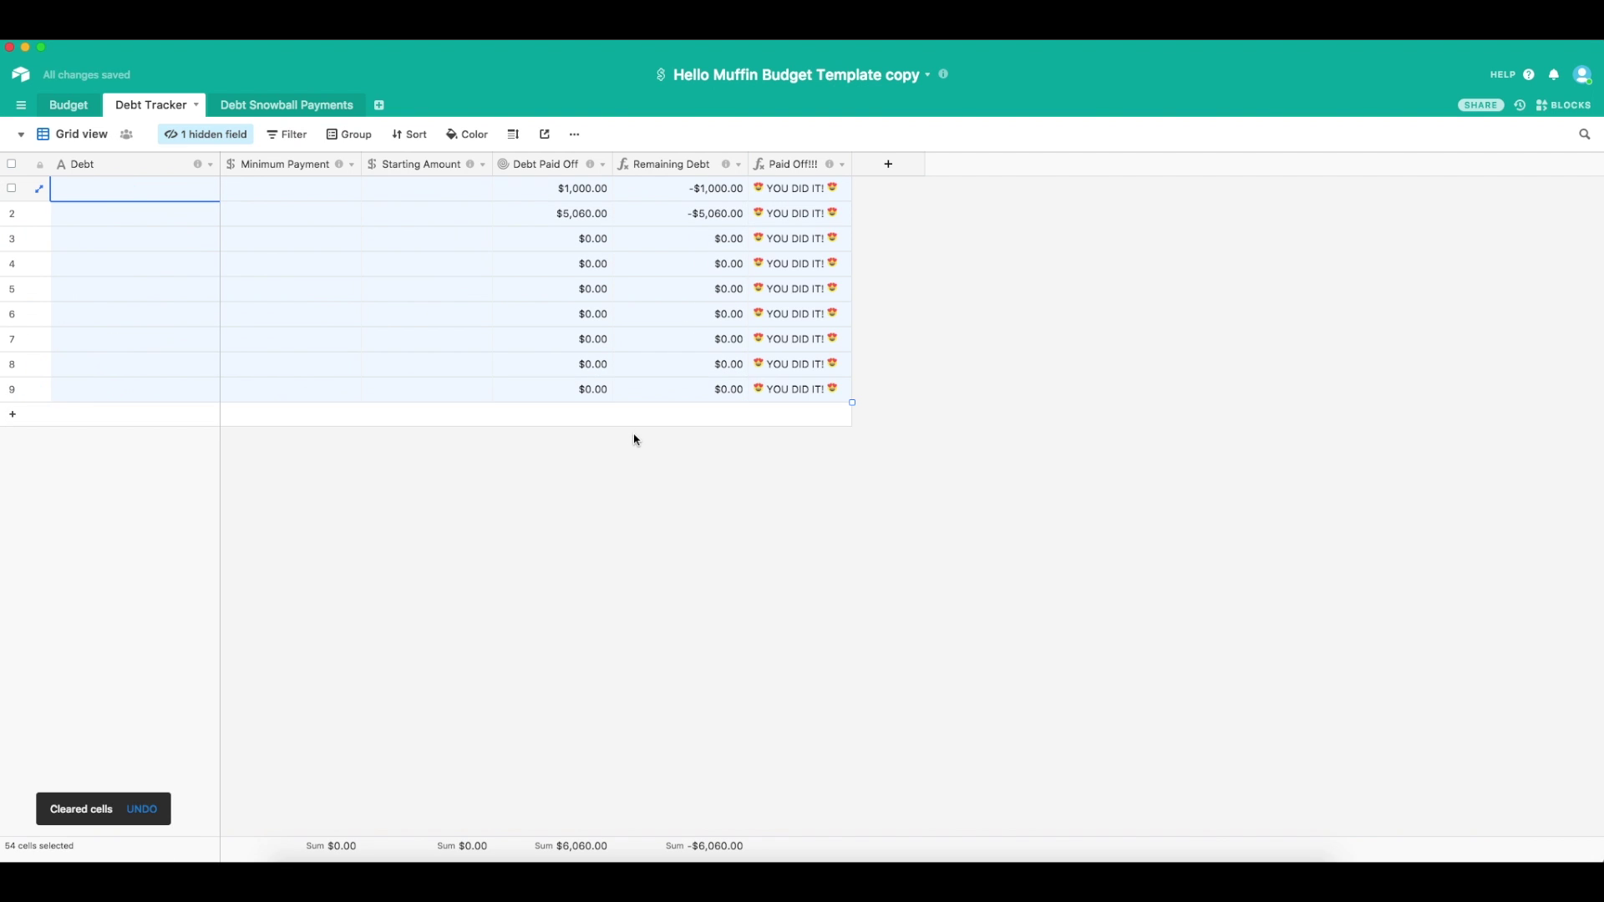
click(609, 510)
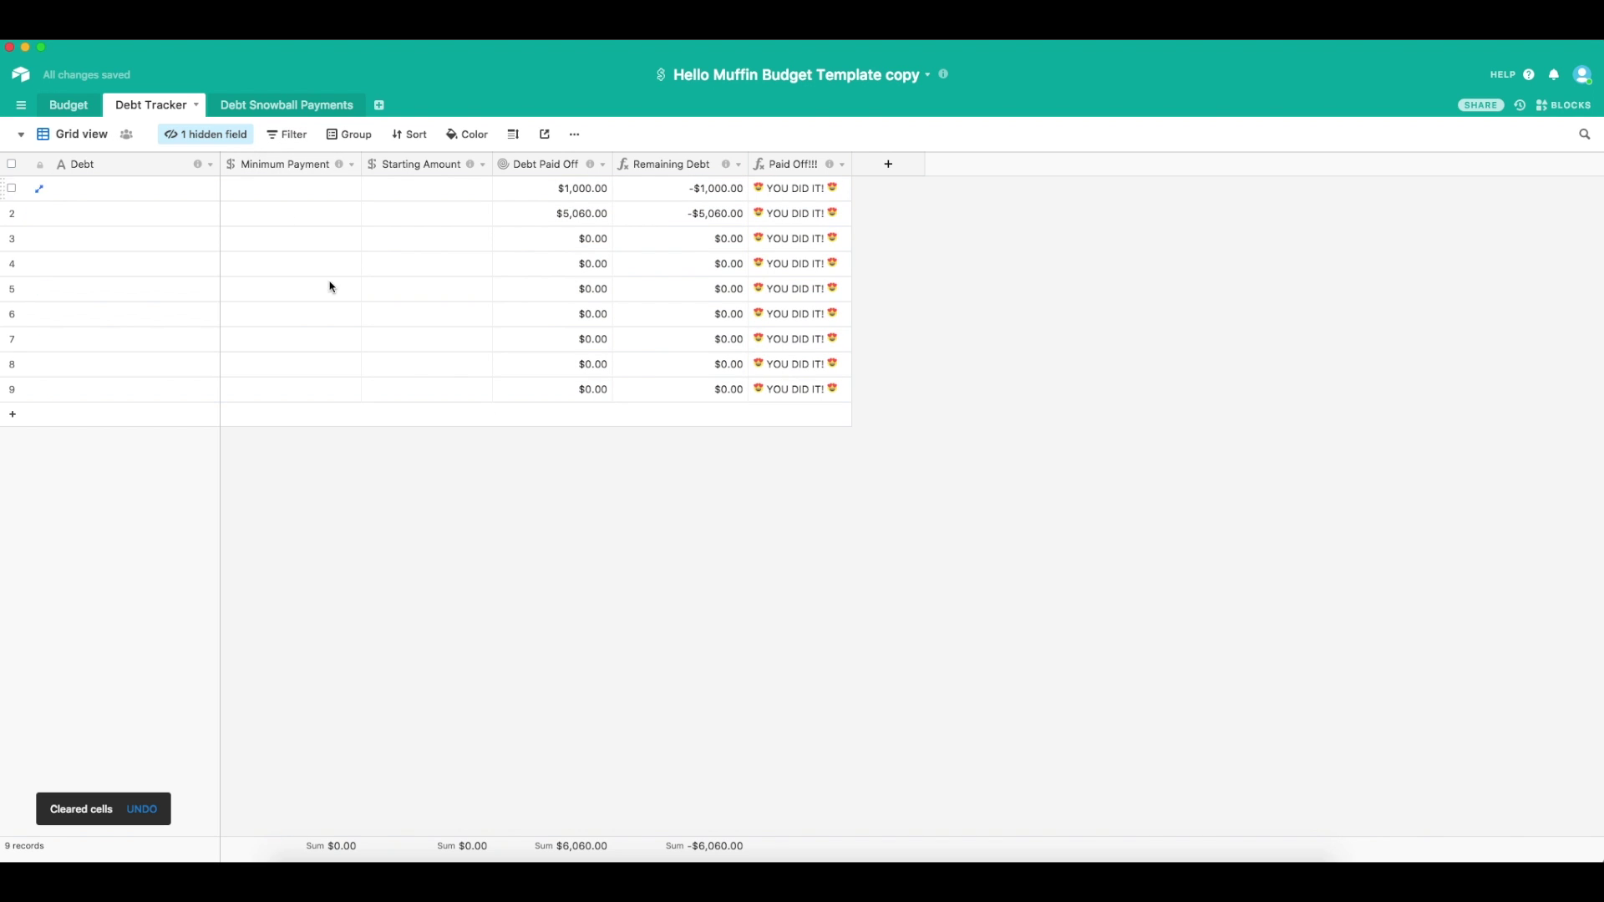
click(424, 393)
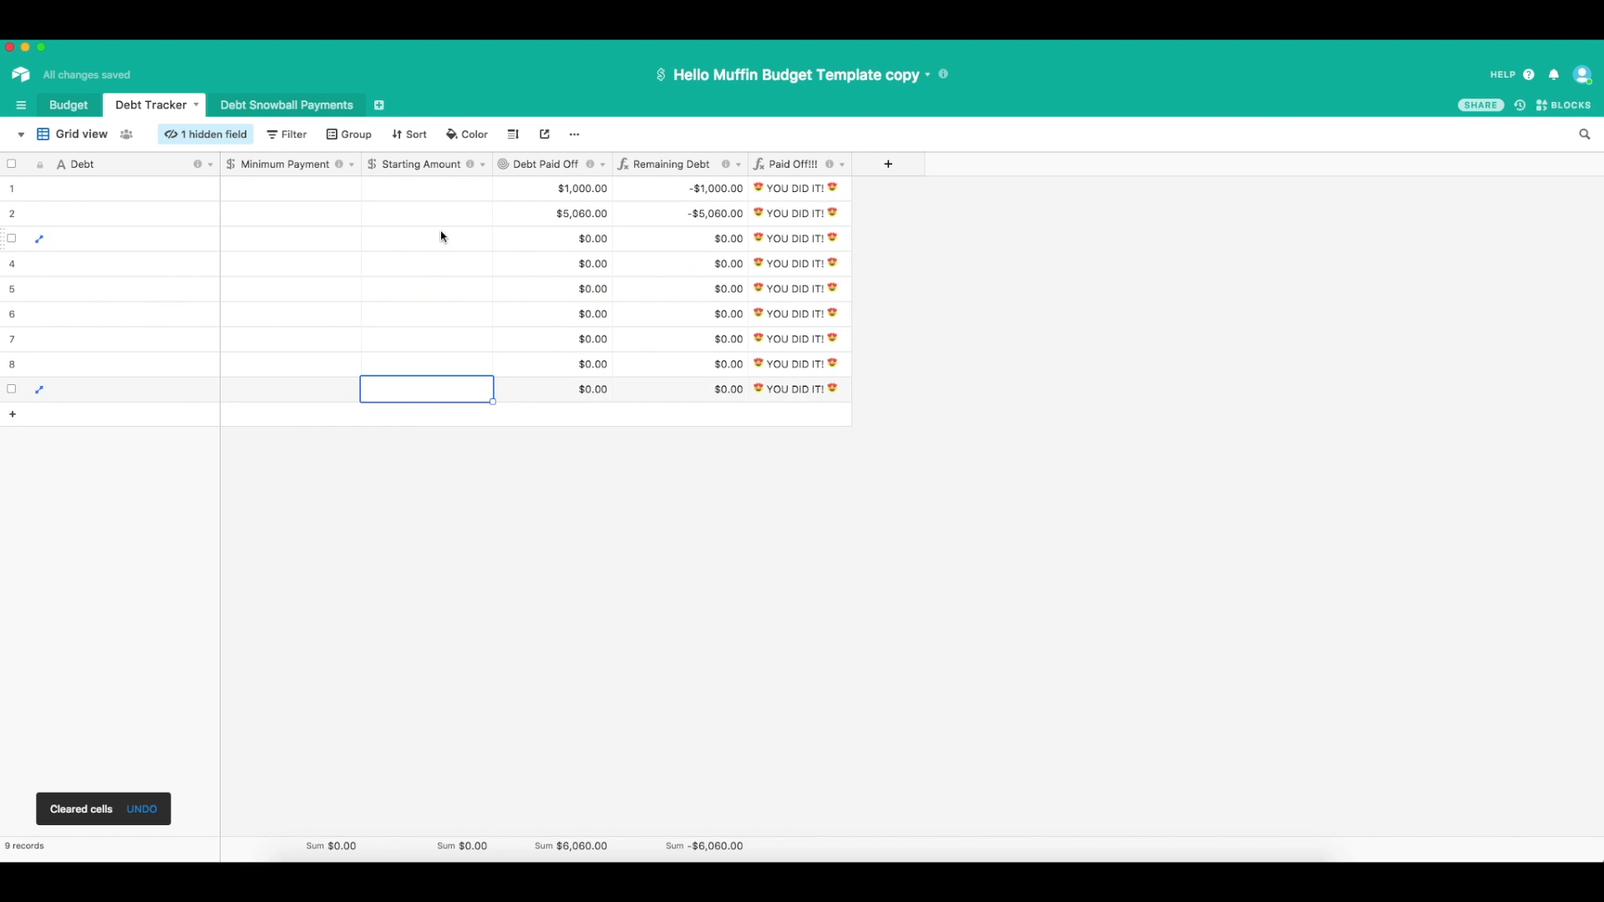
shift+click(441, 199)
right_click(441, 202)
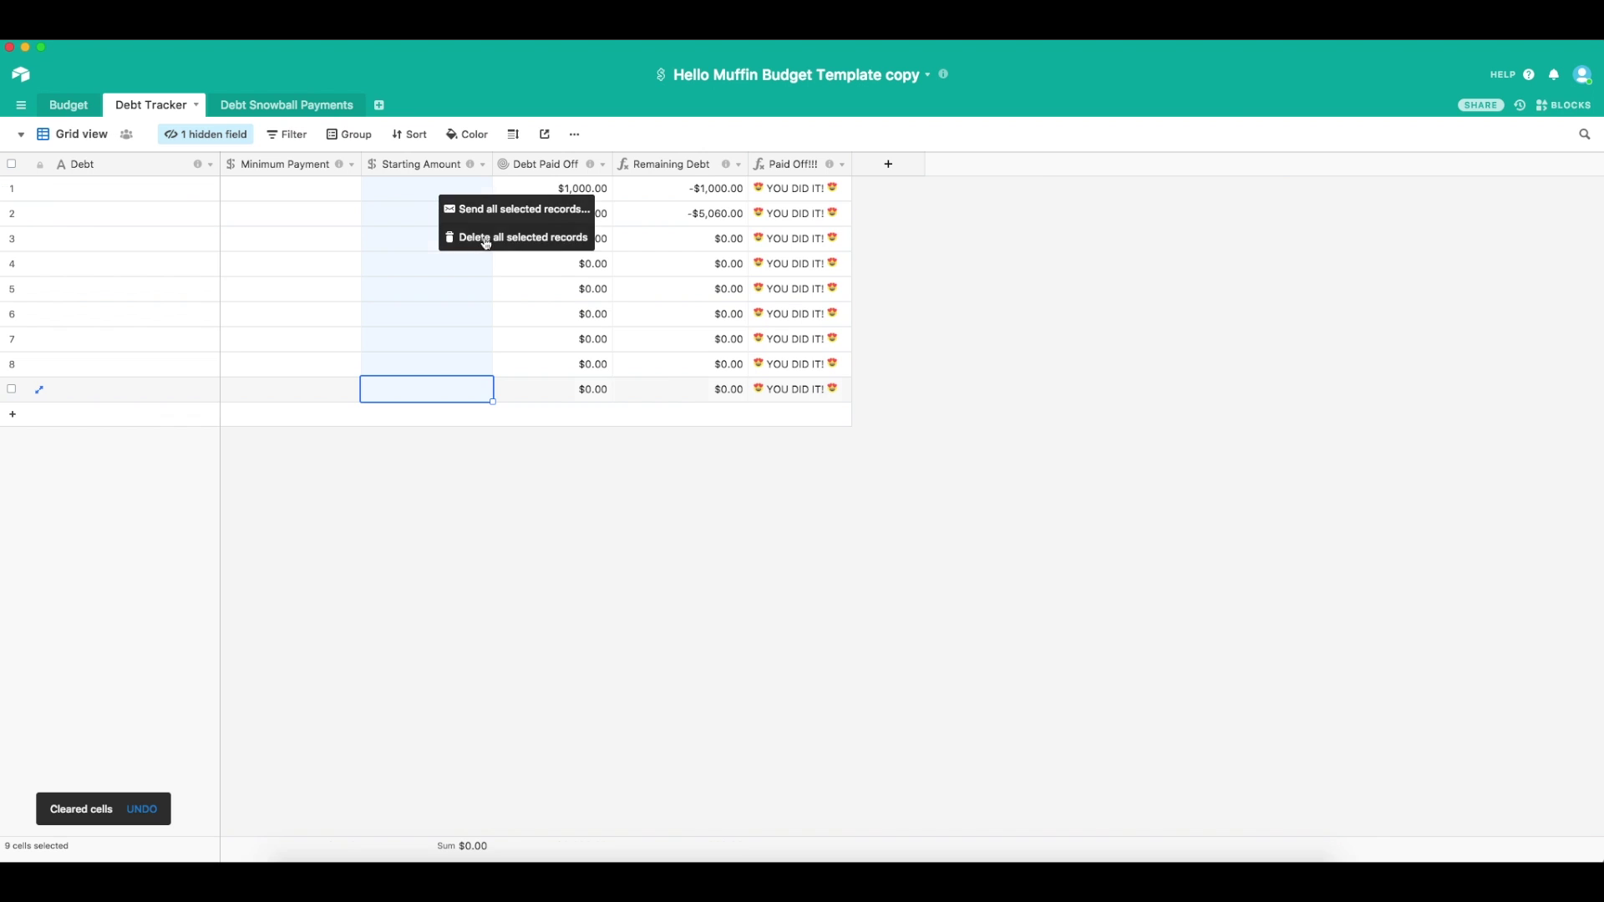
click(484, 239)
- Delete all records from the Debt Snowball Payments table, check the Debt Tracker table and return to the Budget table
click(290, 103)
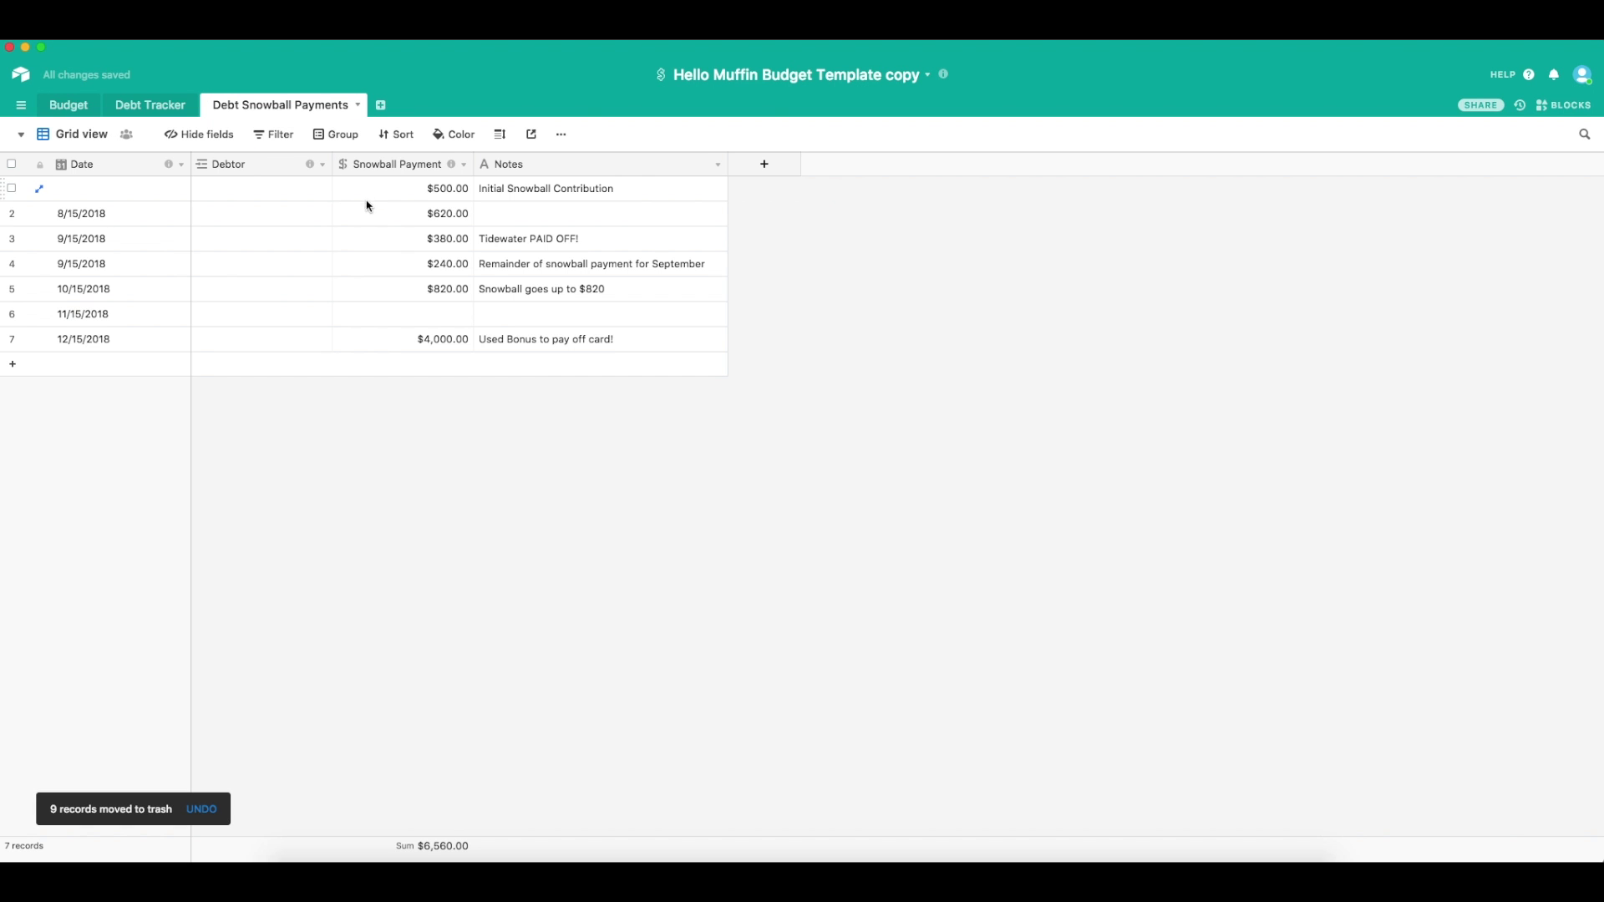
drag(121, 199, 550, 352)
right_click(550, 352)
click(589, 390)
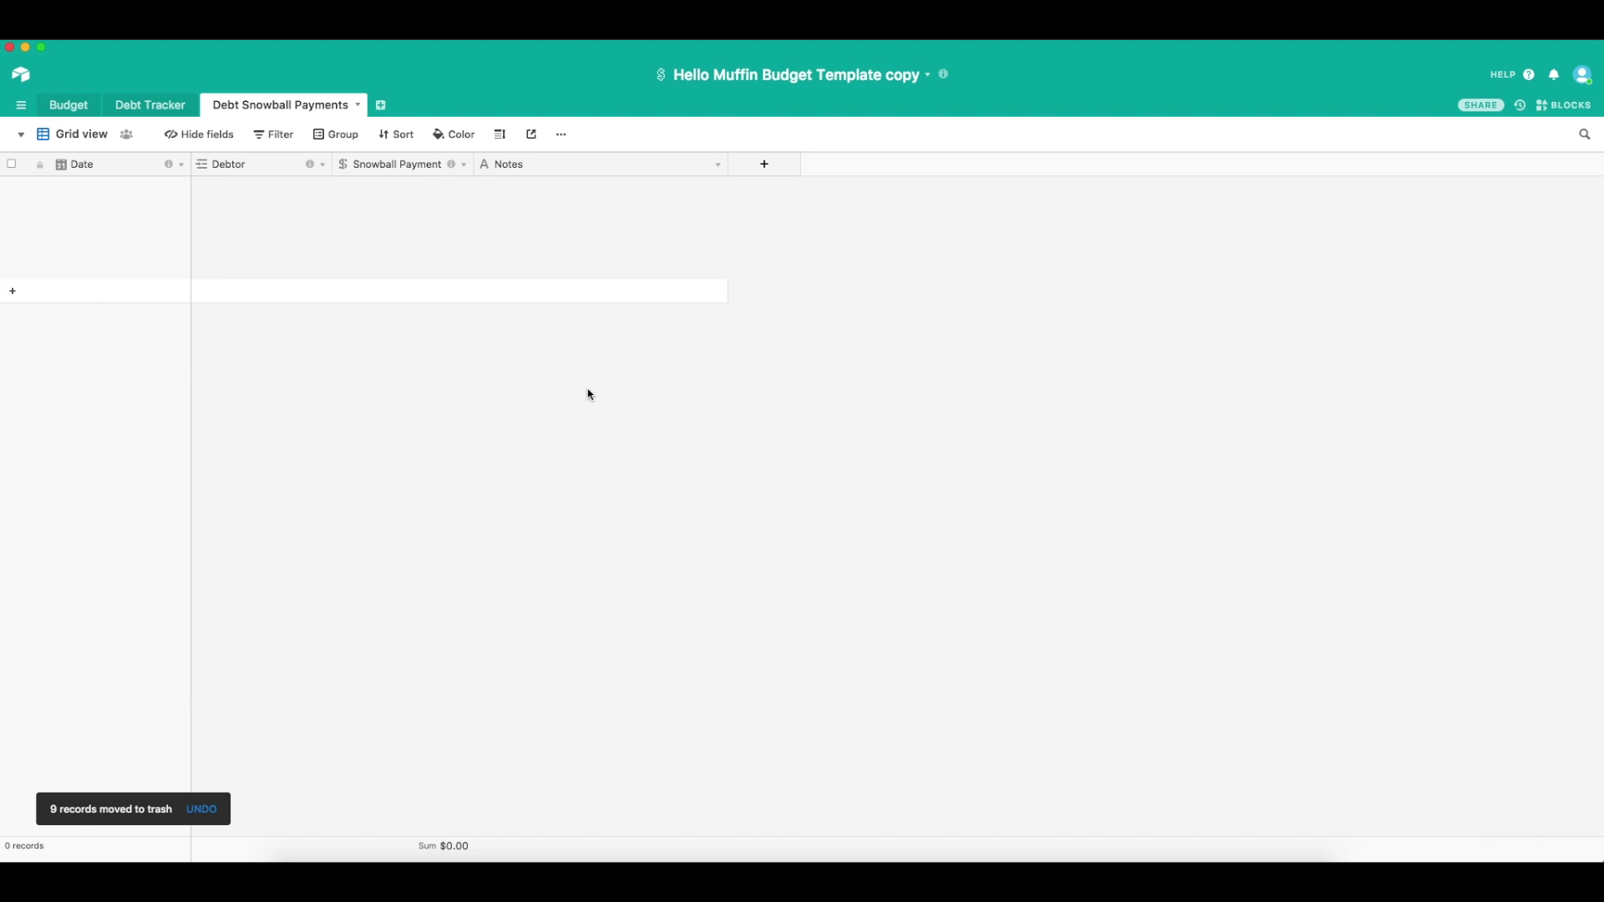
click(144, 107)
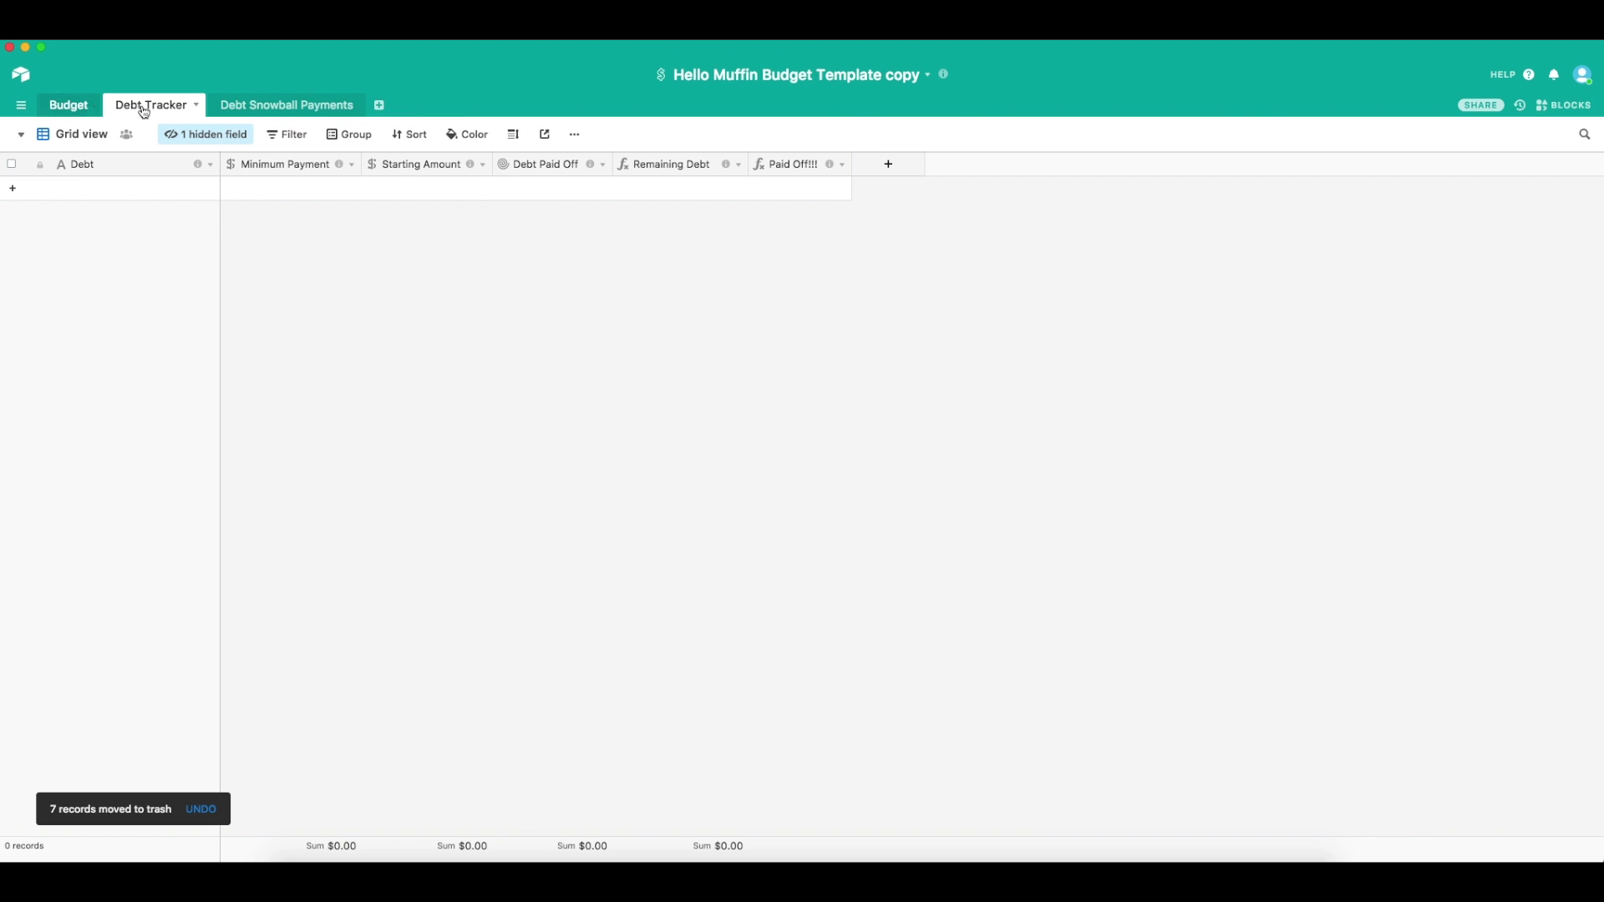
click(63, 107)
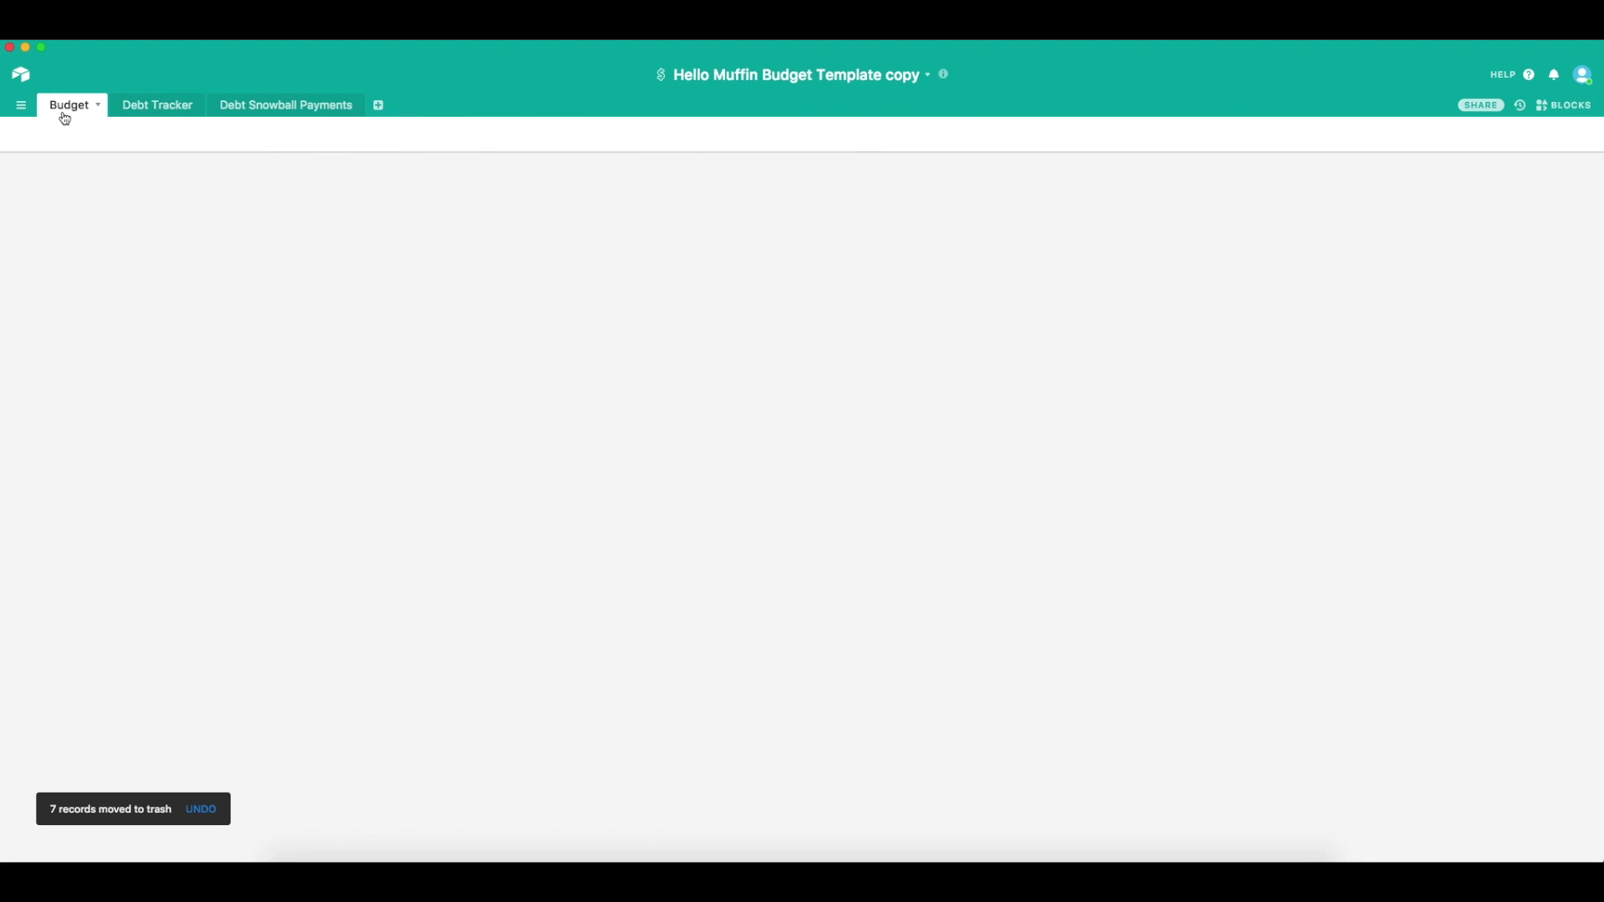
- Clear the cell values of all Budget records and delete all of those records
scroll(451, 424, down, 5)
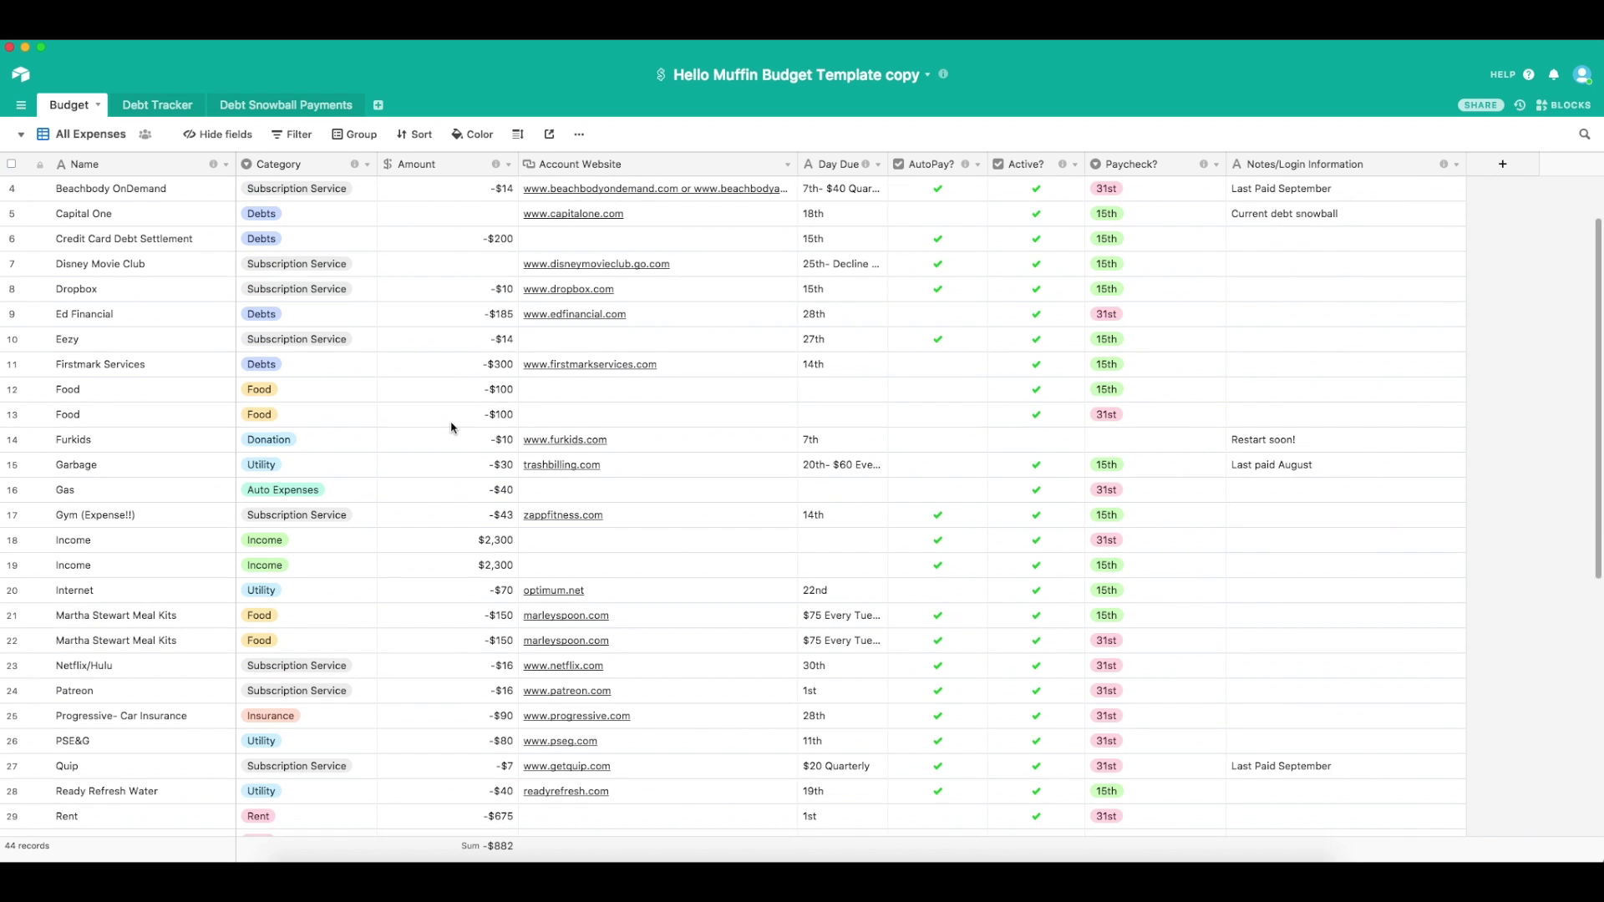
scroll(451, 425, down, 4)
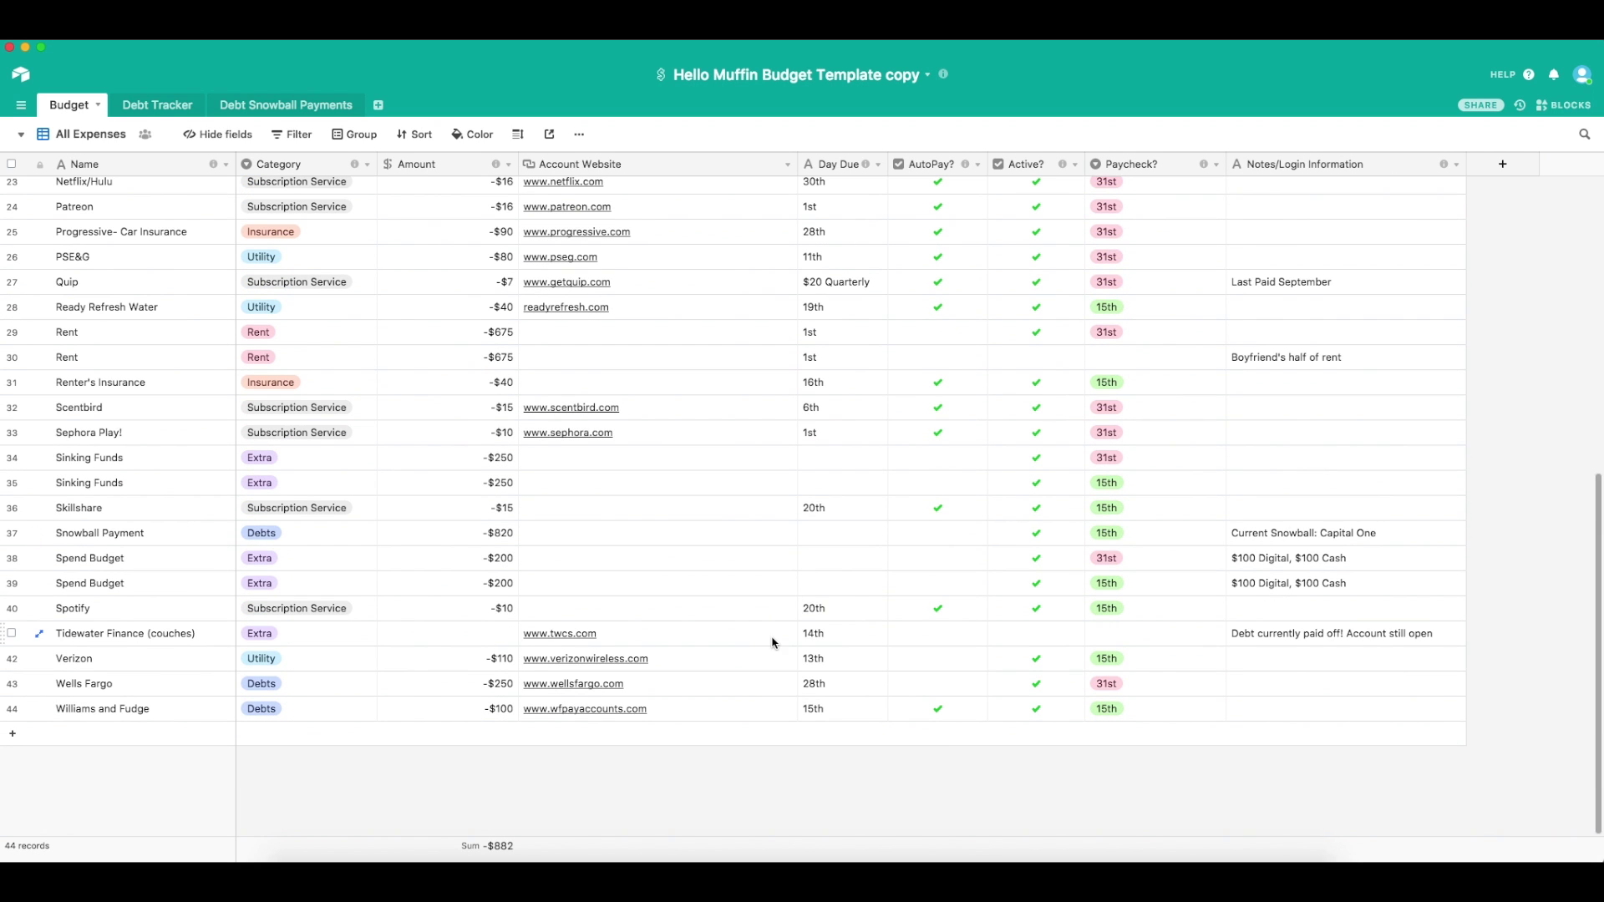
scroll(795, 628, up, 8)
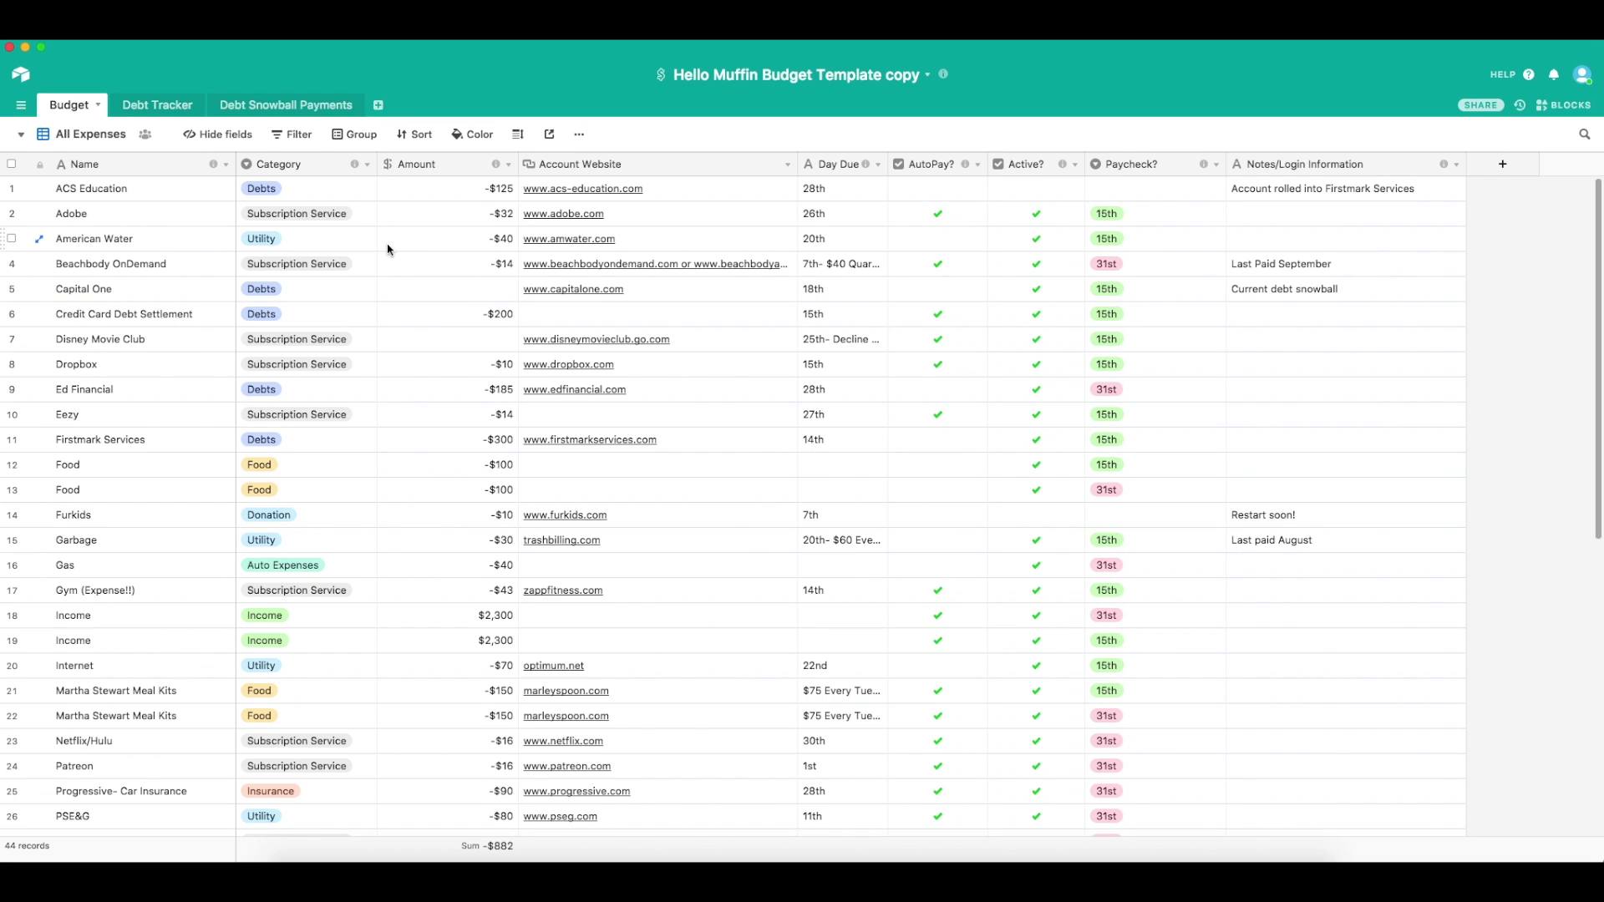
drag(200, 189, 1320, 716)
scroll(1360, 826, down, 6)
key(Delete)
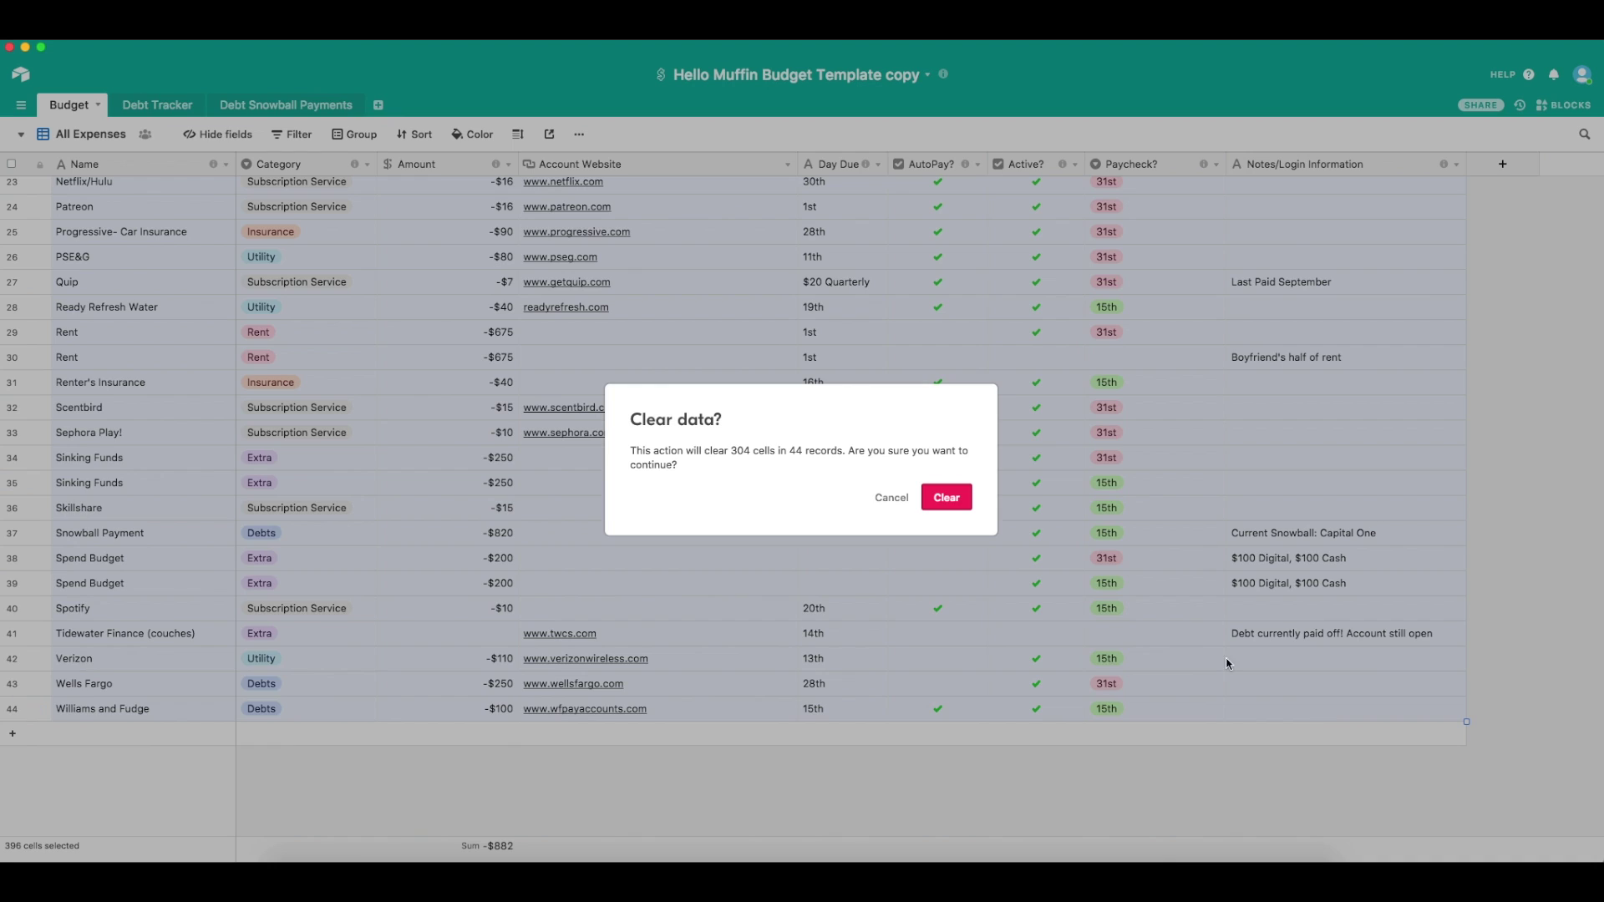
click(965, 502)
right_click(941, 545)
click(983, 584)
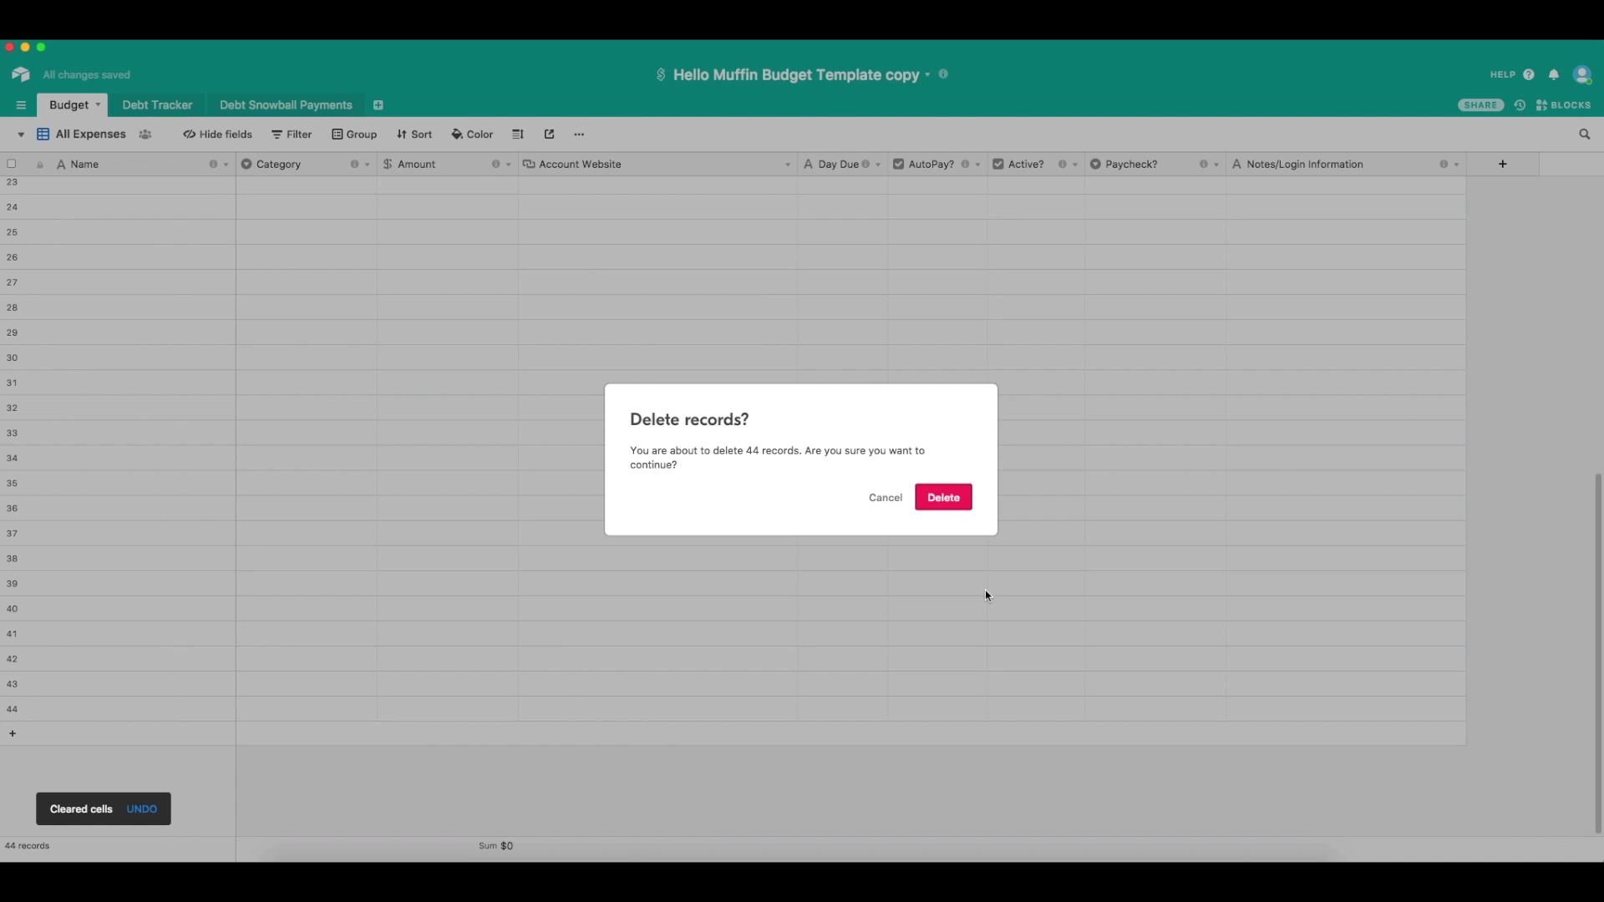
click(945, 503)
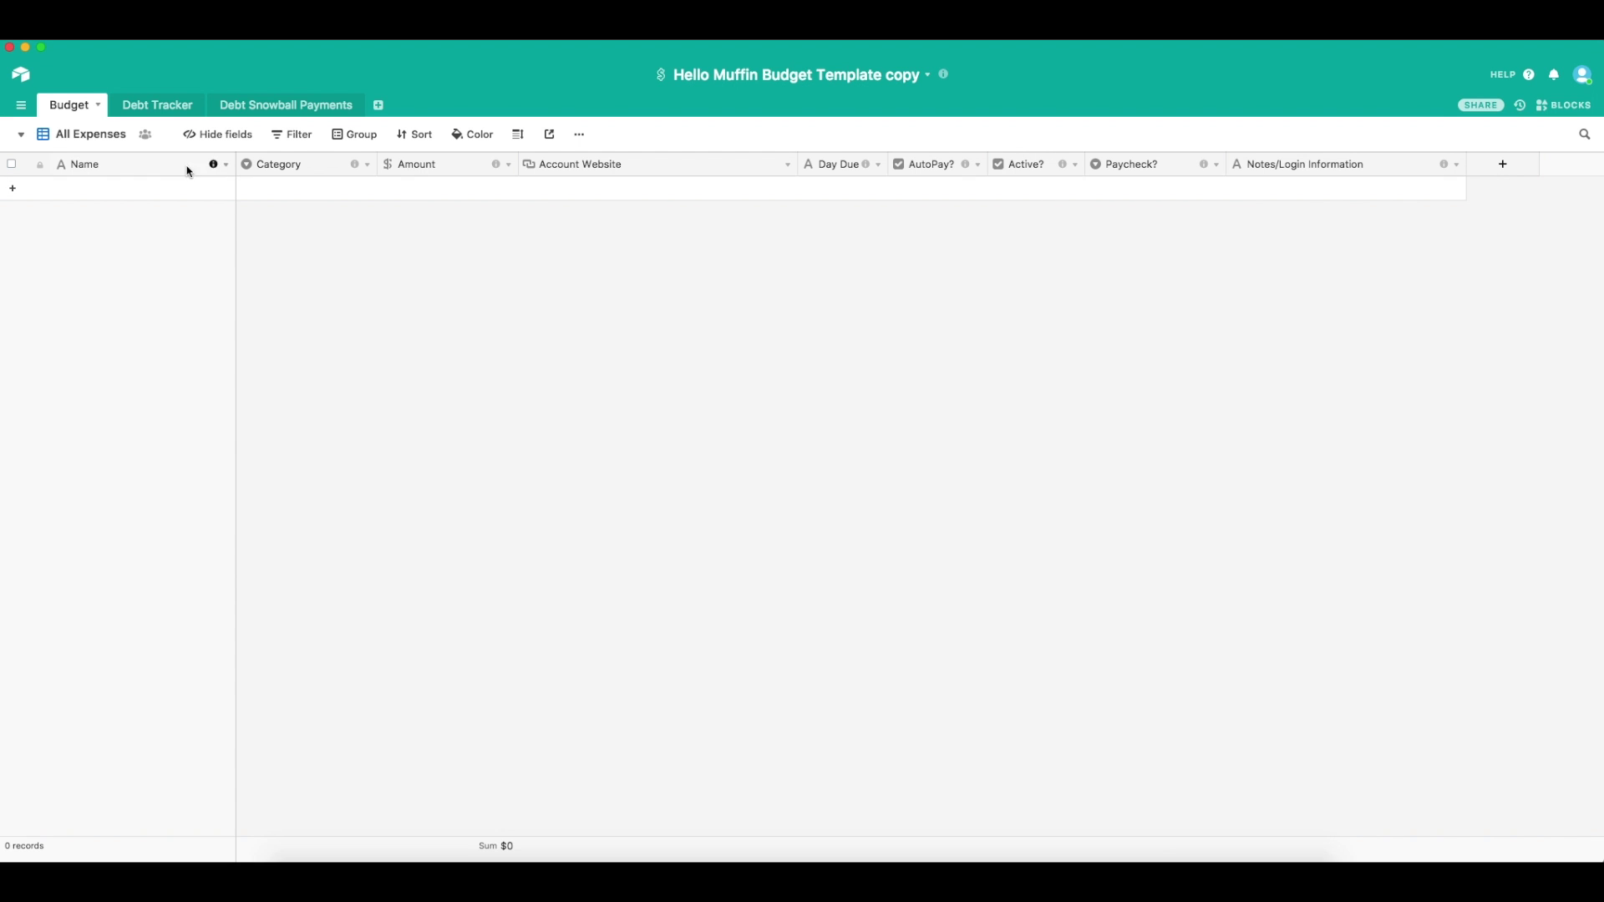
- Look over the list of views available for the Budget table
click(21, 134)
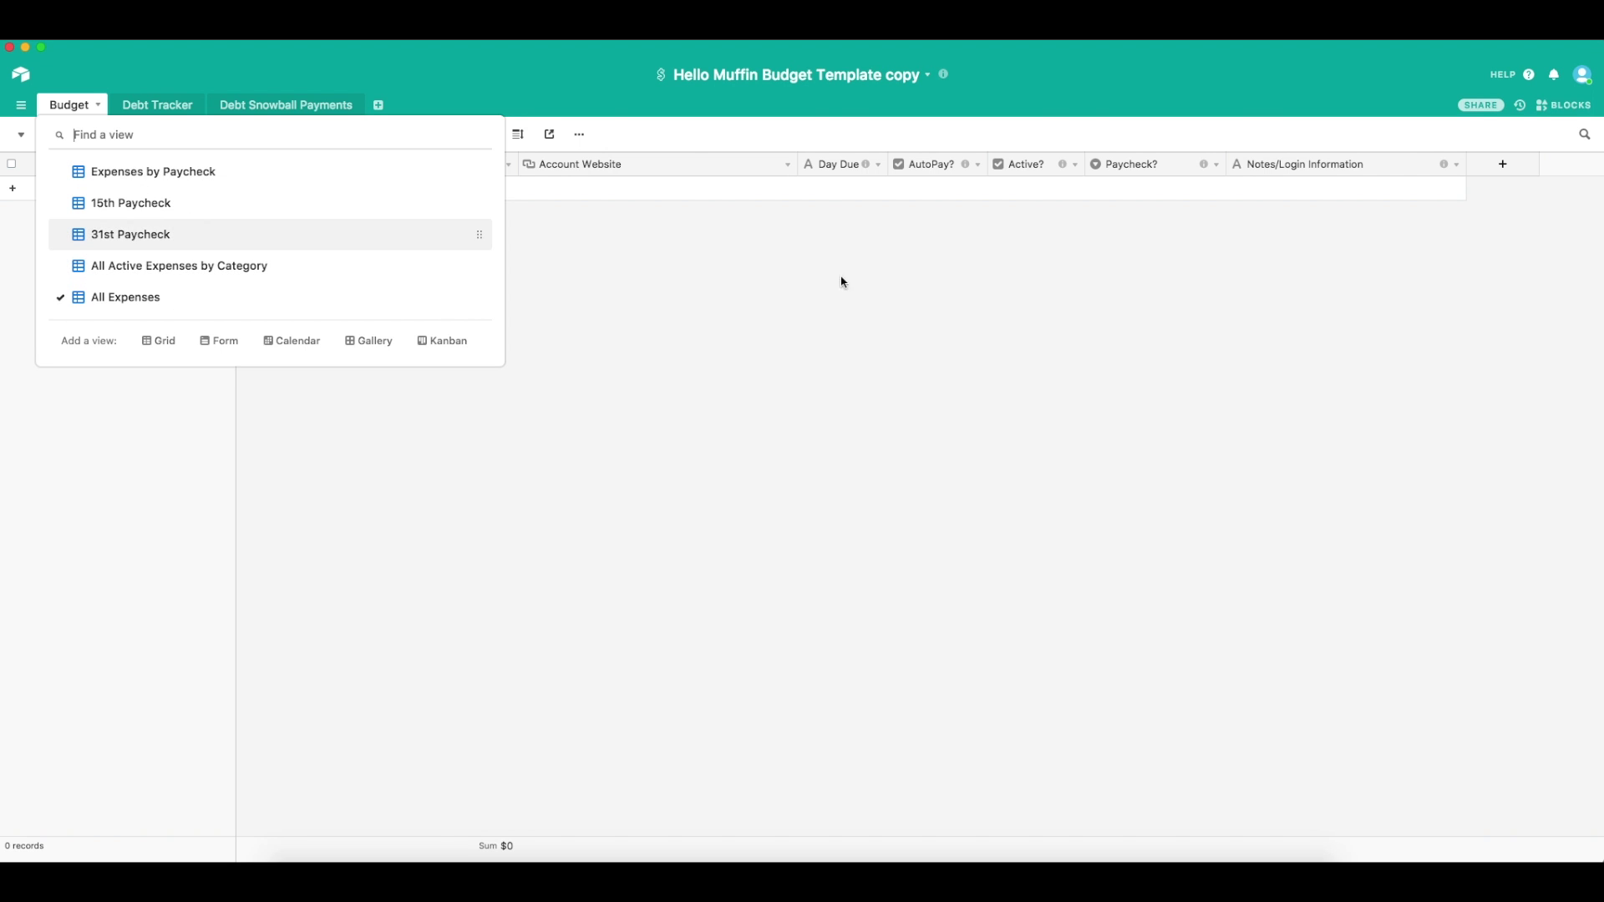
click(926, 264)
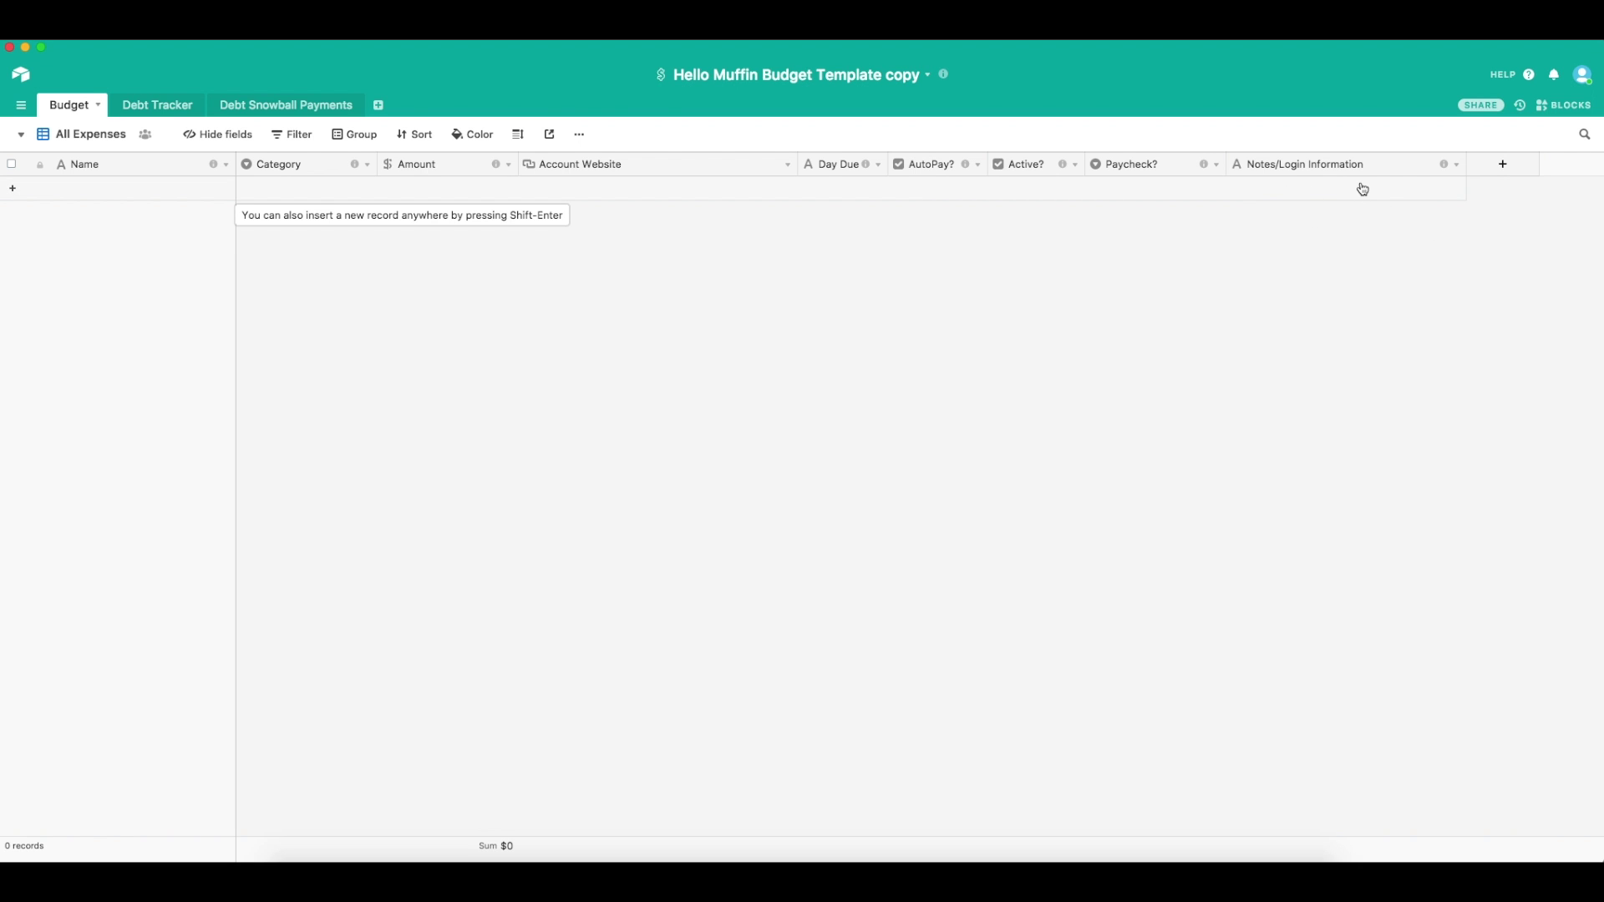
- Add a blank Budget record and change the Paycheck? field's options to Week 1, Week 2, Week 3 and Week 4
click(1153, 197)
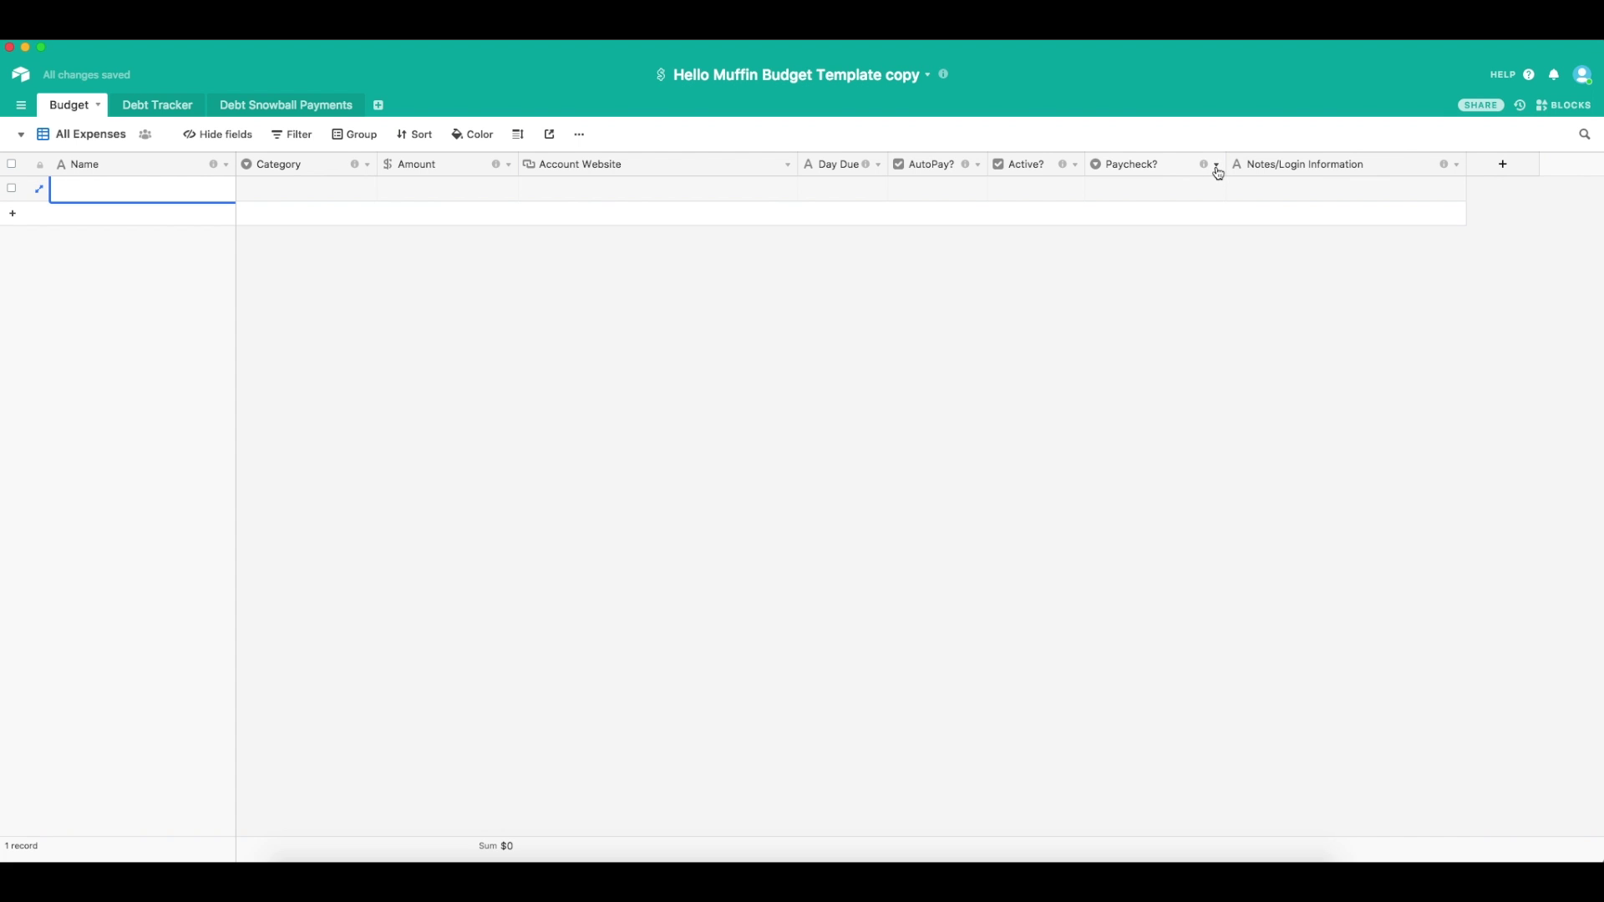
click(1218, 167)
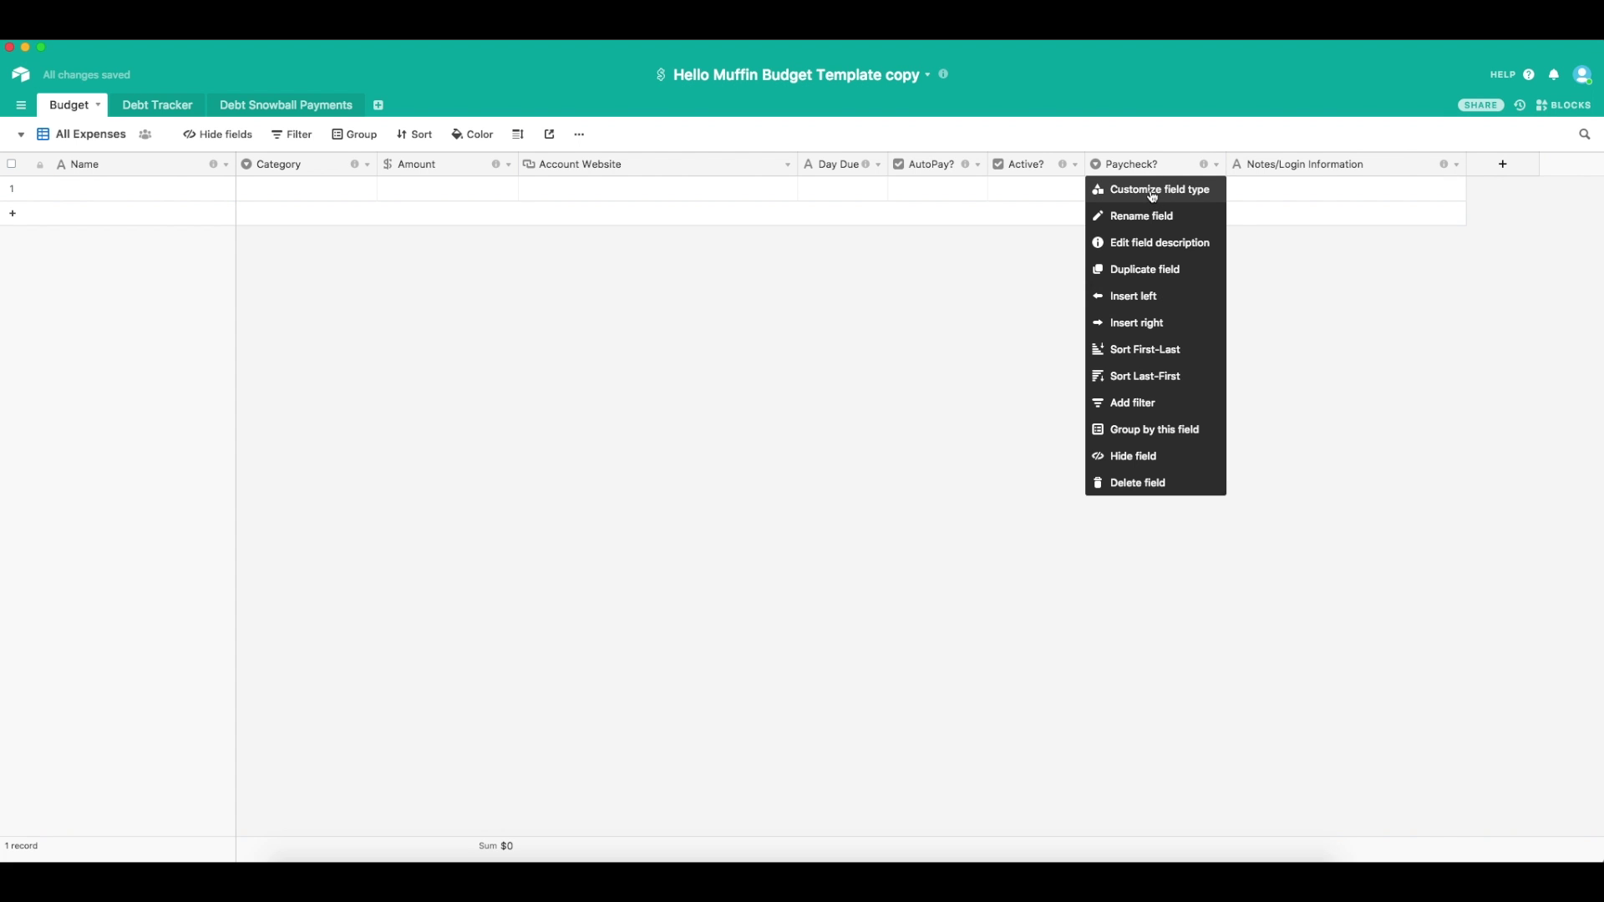
click(1153, 197)
click(1168, 335)
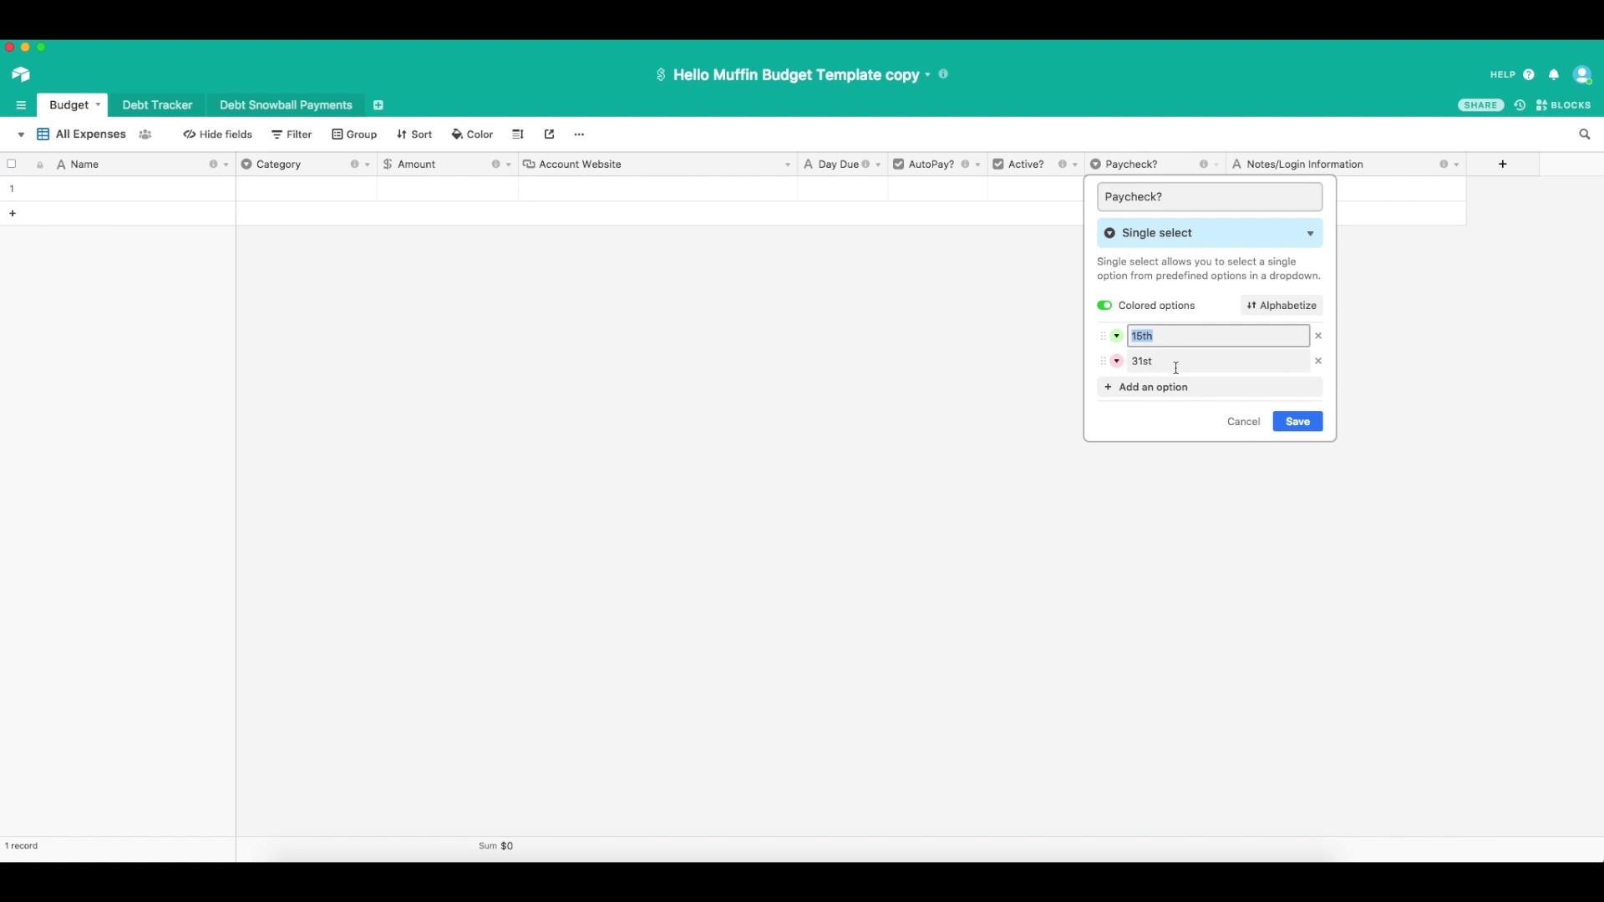
text(W)
key(Tab)
text(W)
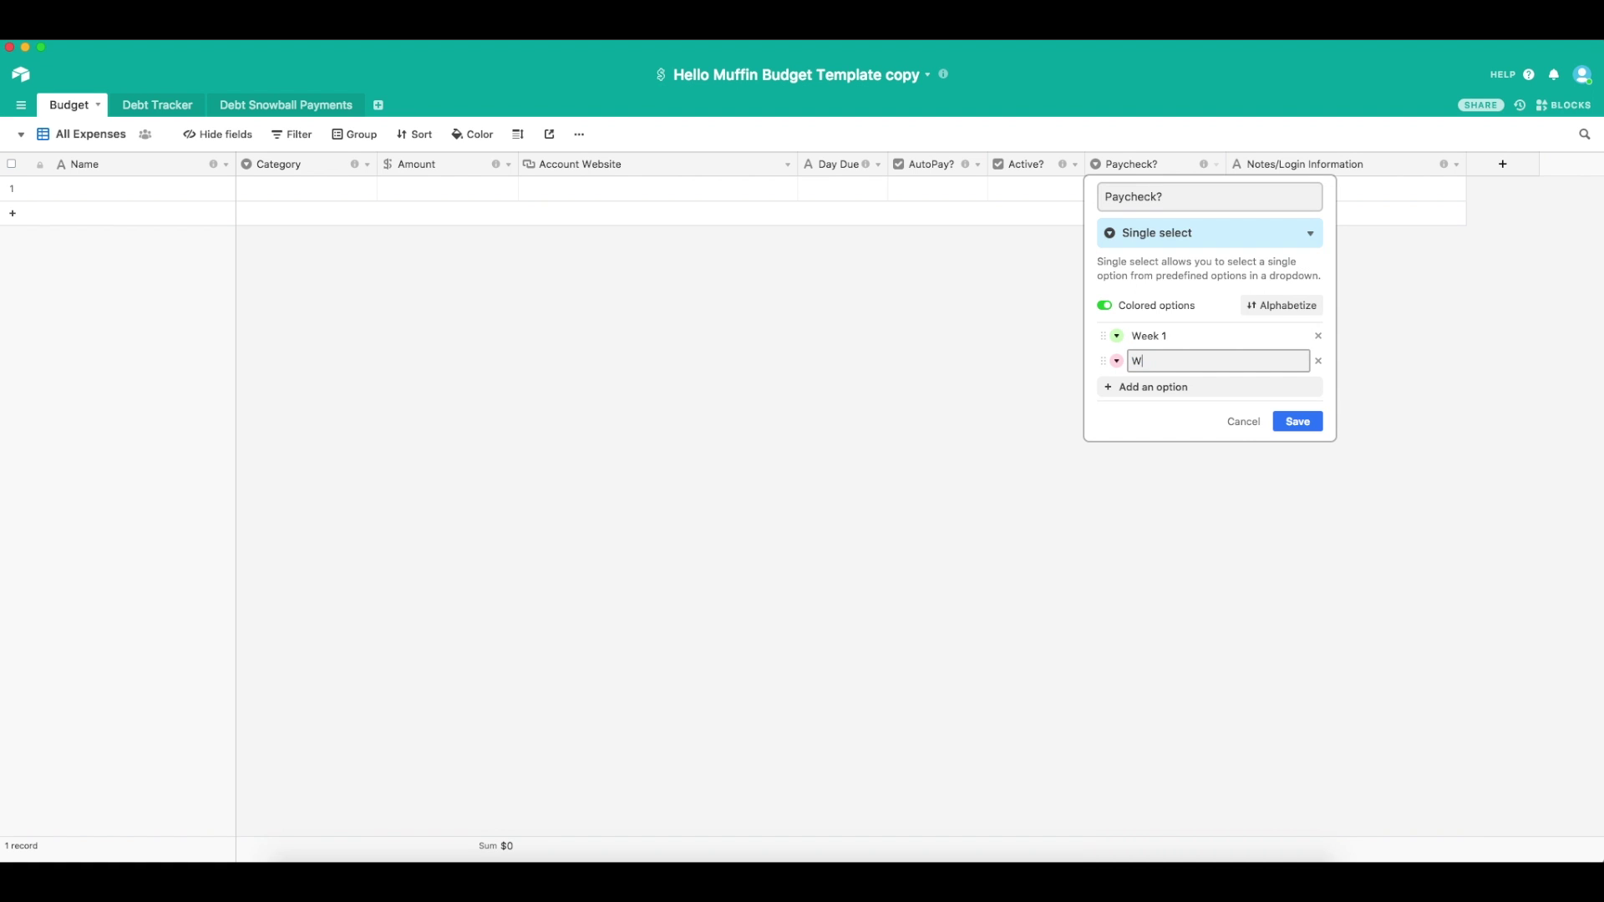
key(Return)
text(Week 3)
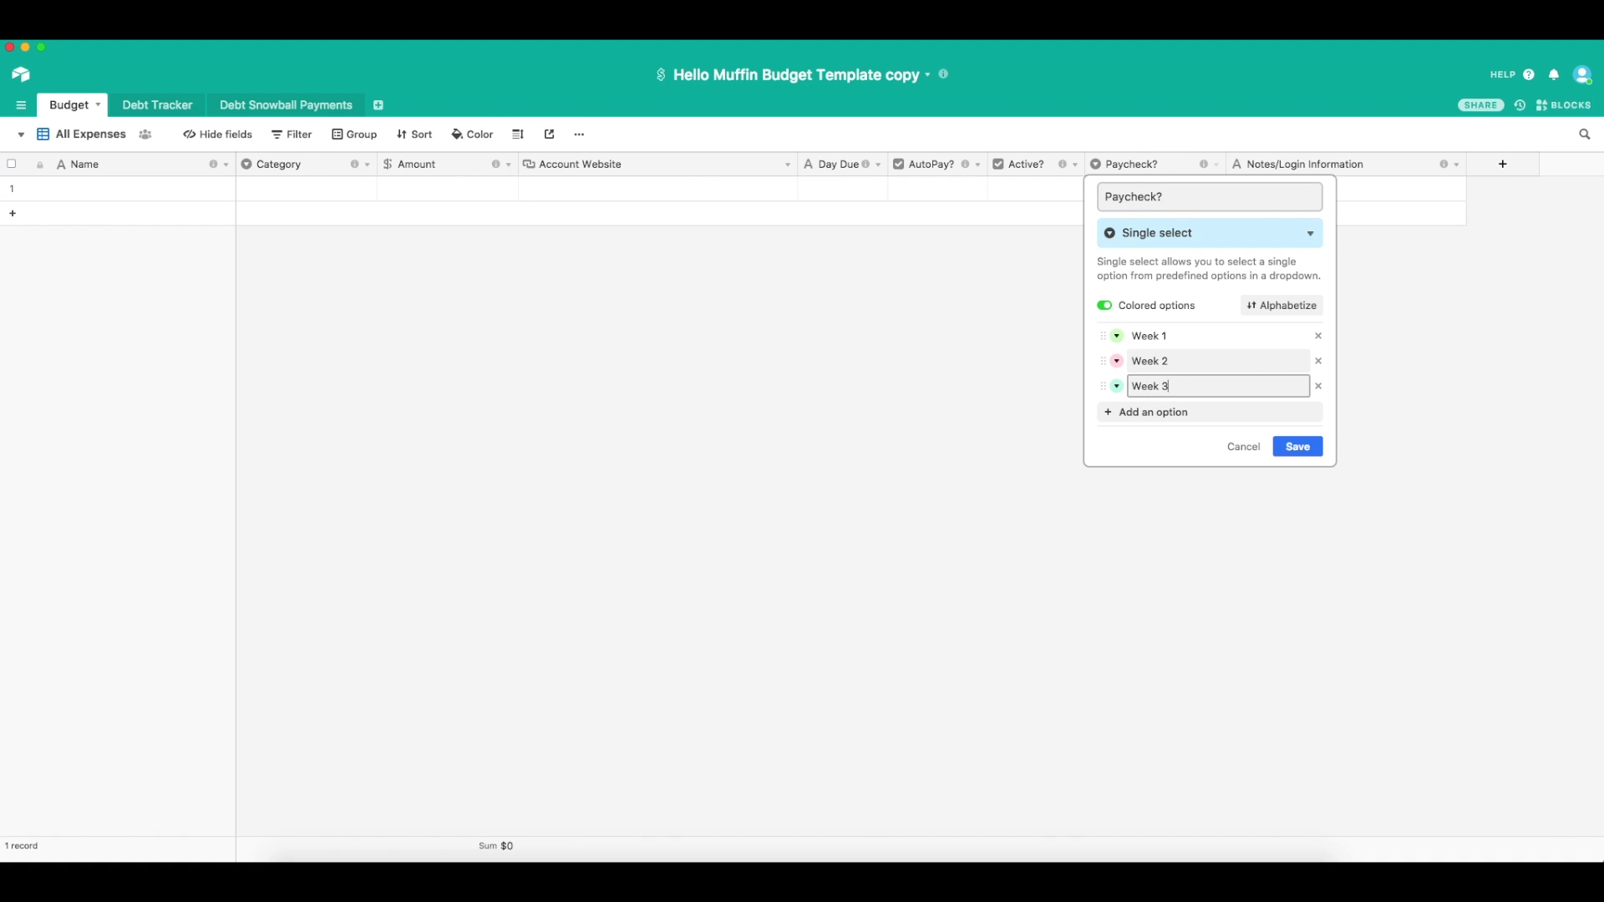
key(Return)
text(Week 4)
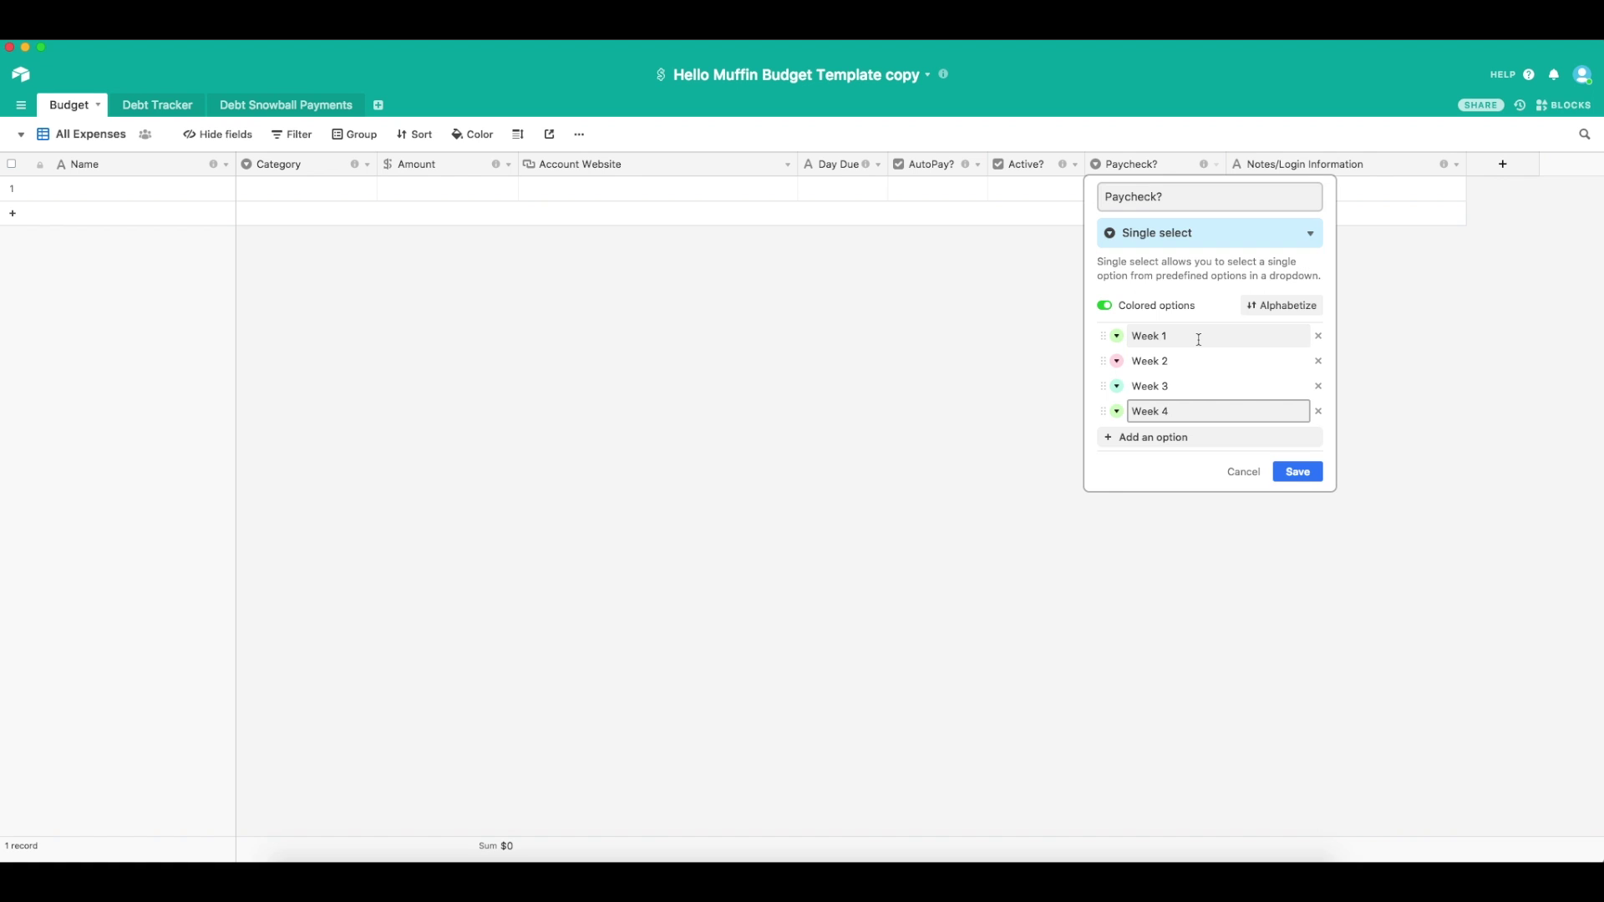
- Color the Week 4 option purple and save the Paycheck? field's settings
click(1118, 411)
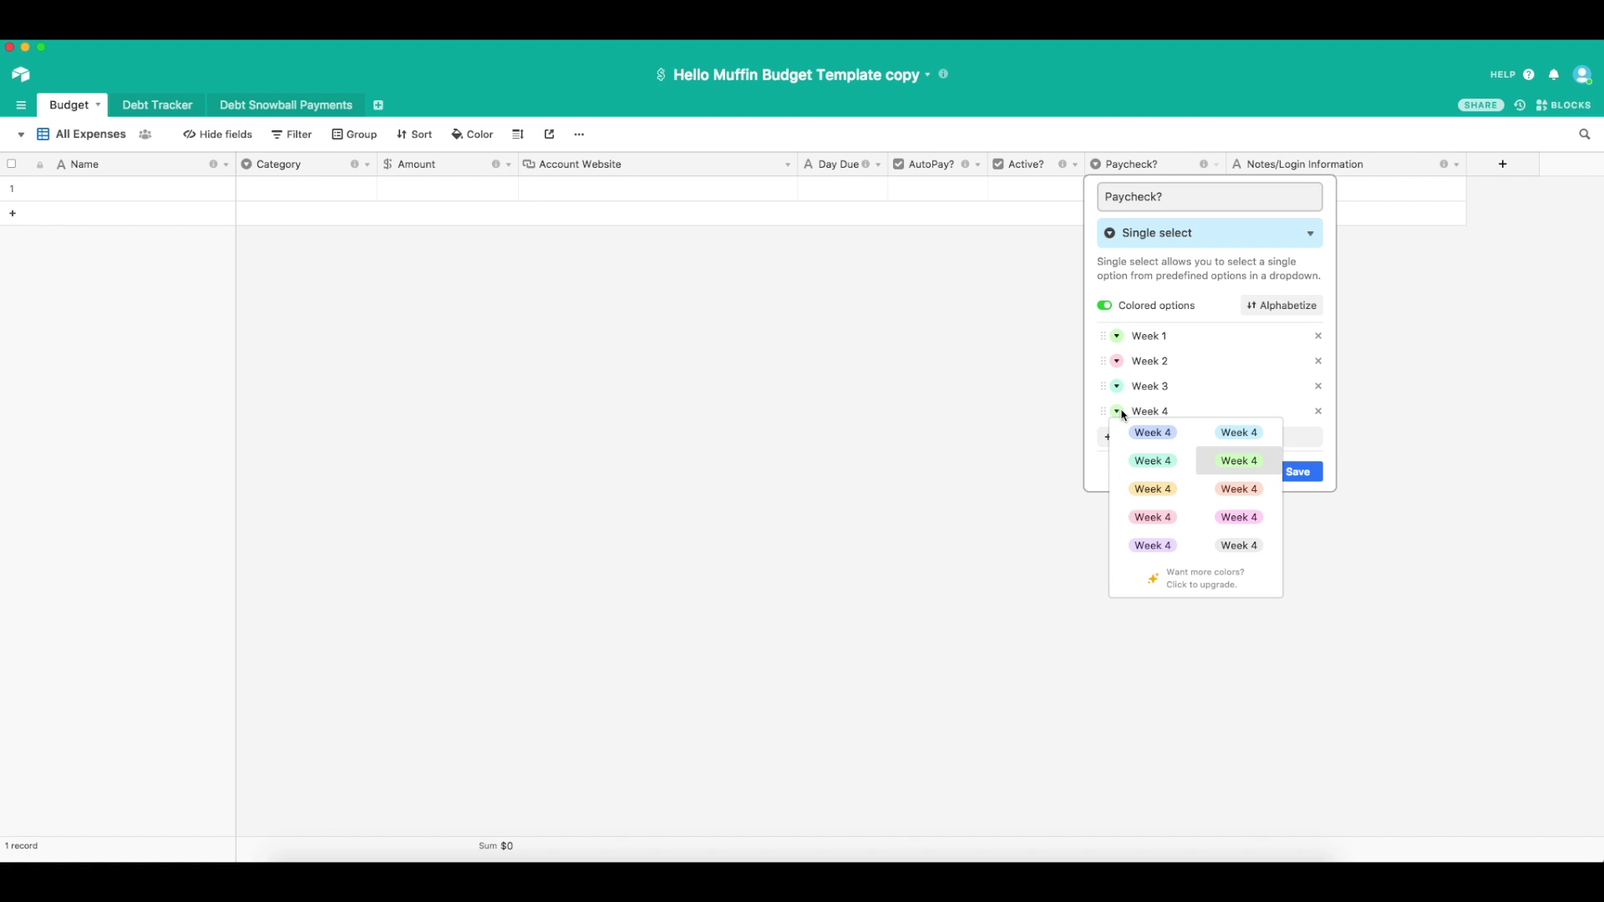
click(1153, 546)
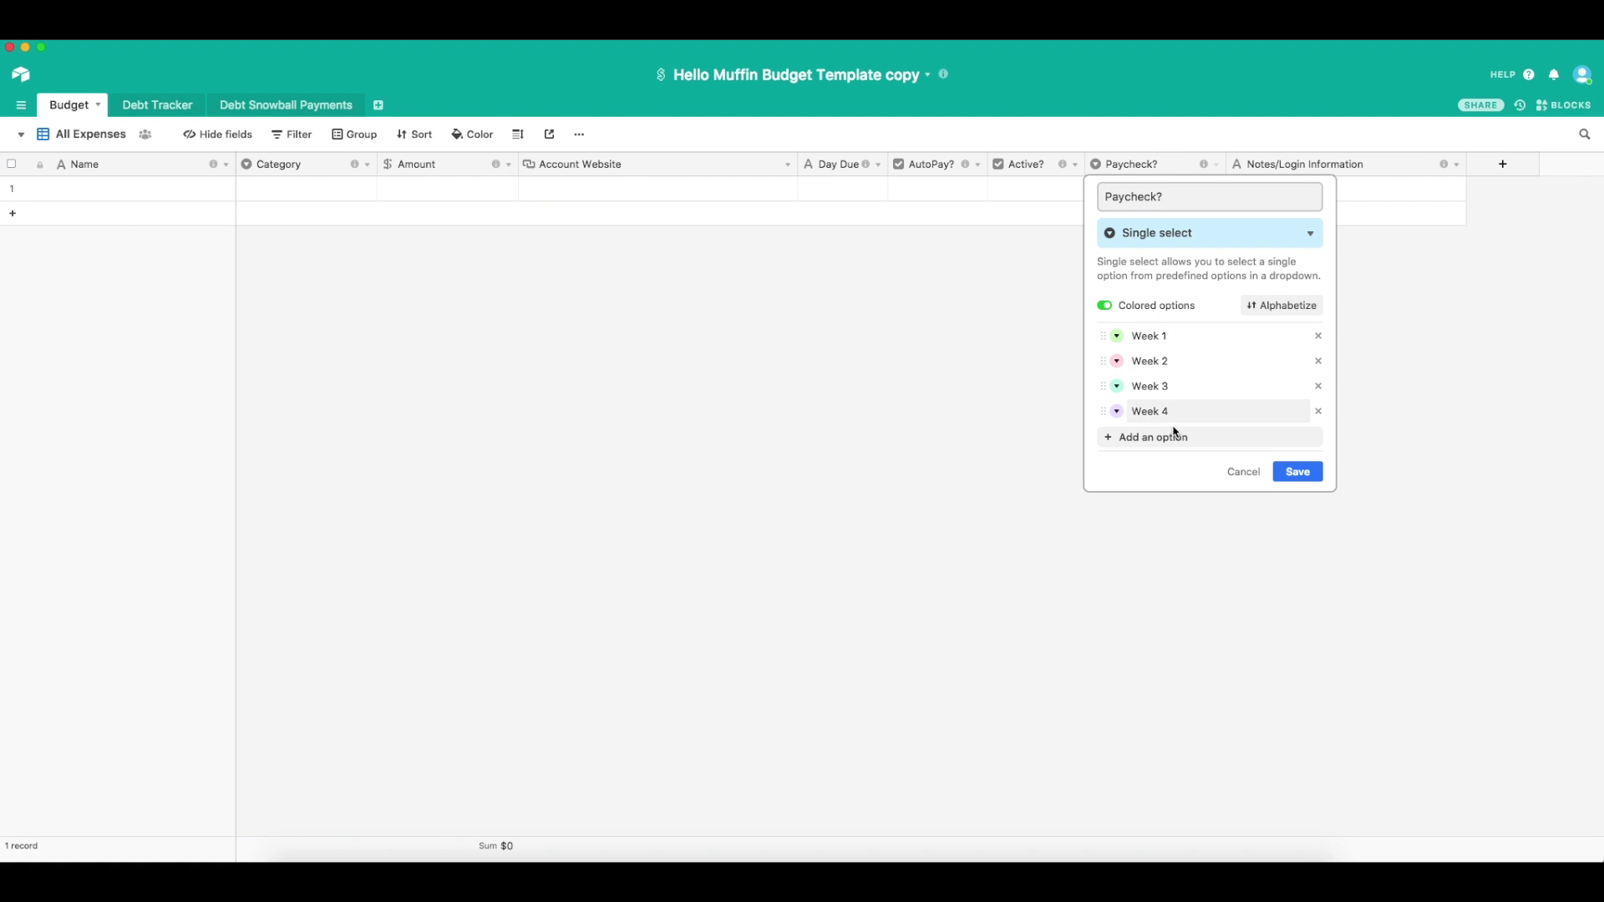
click(1297, 473)
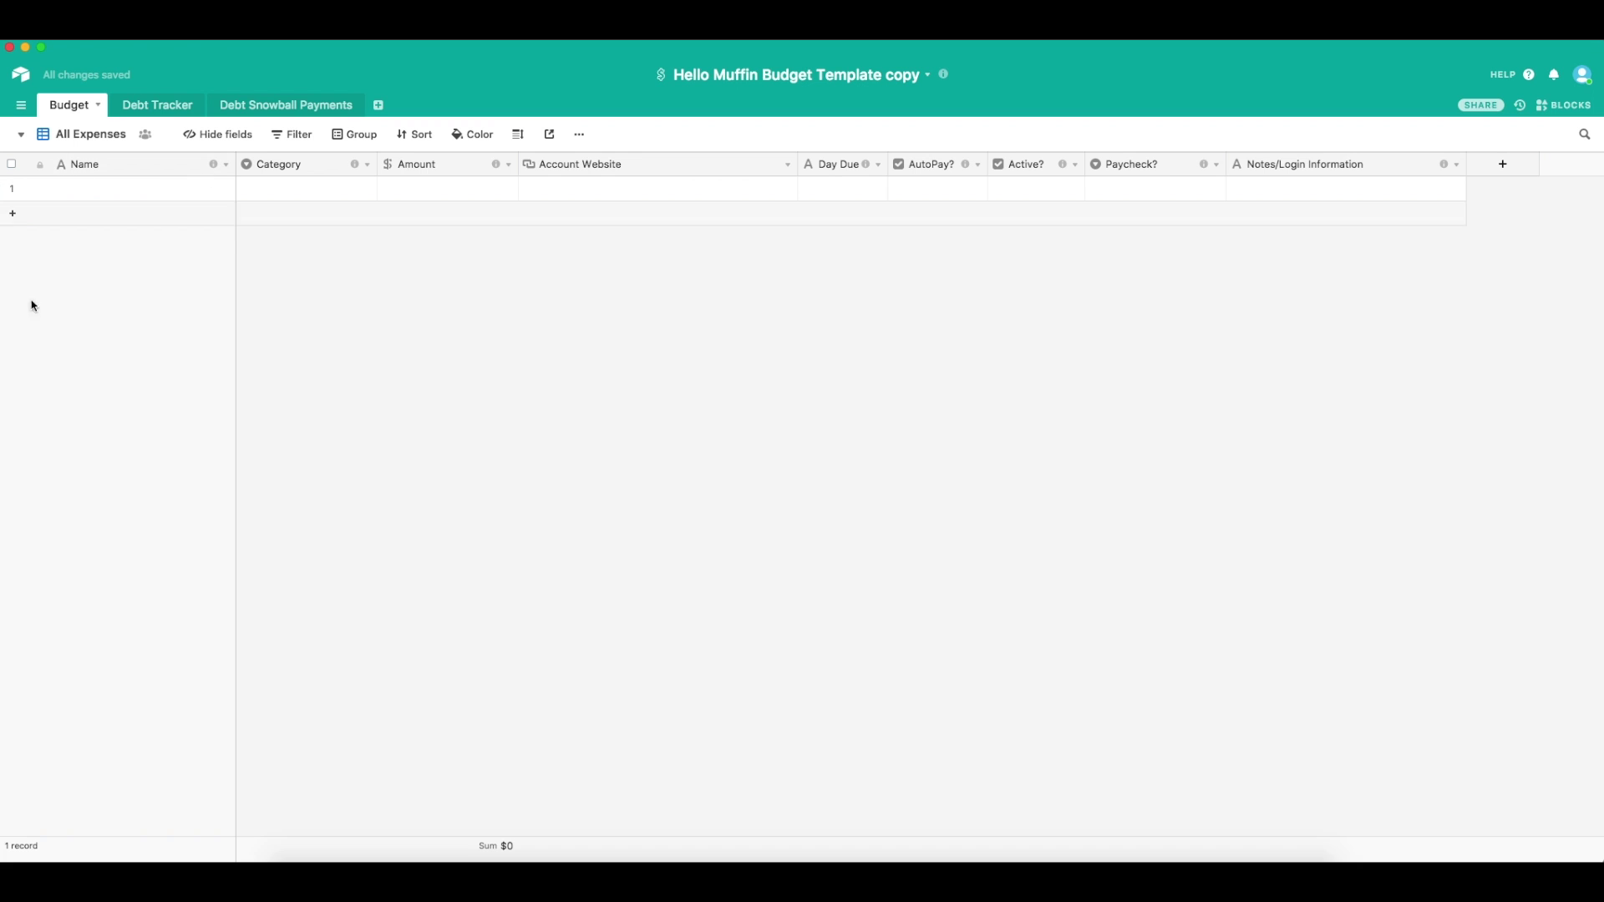
- Fill the first record as Groceries with category Food, amount -75, active status and paycheck Week 1
click(218, 199)
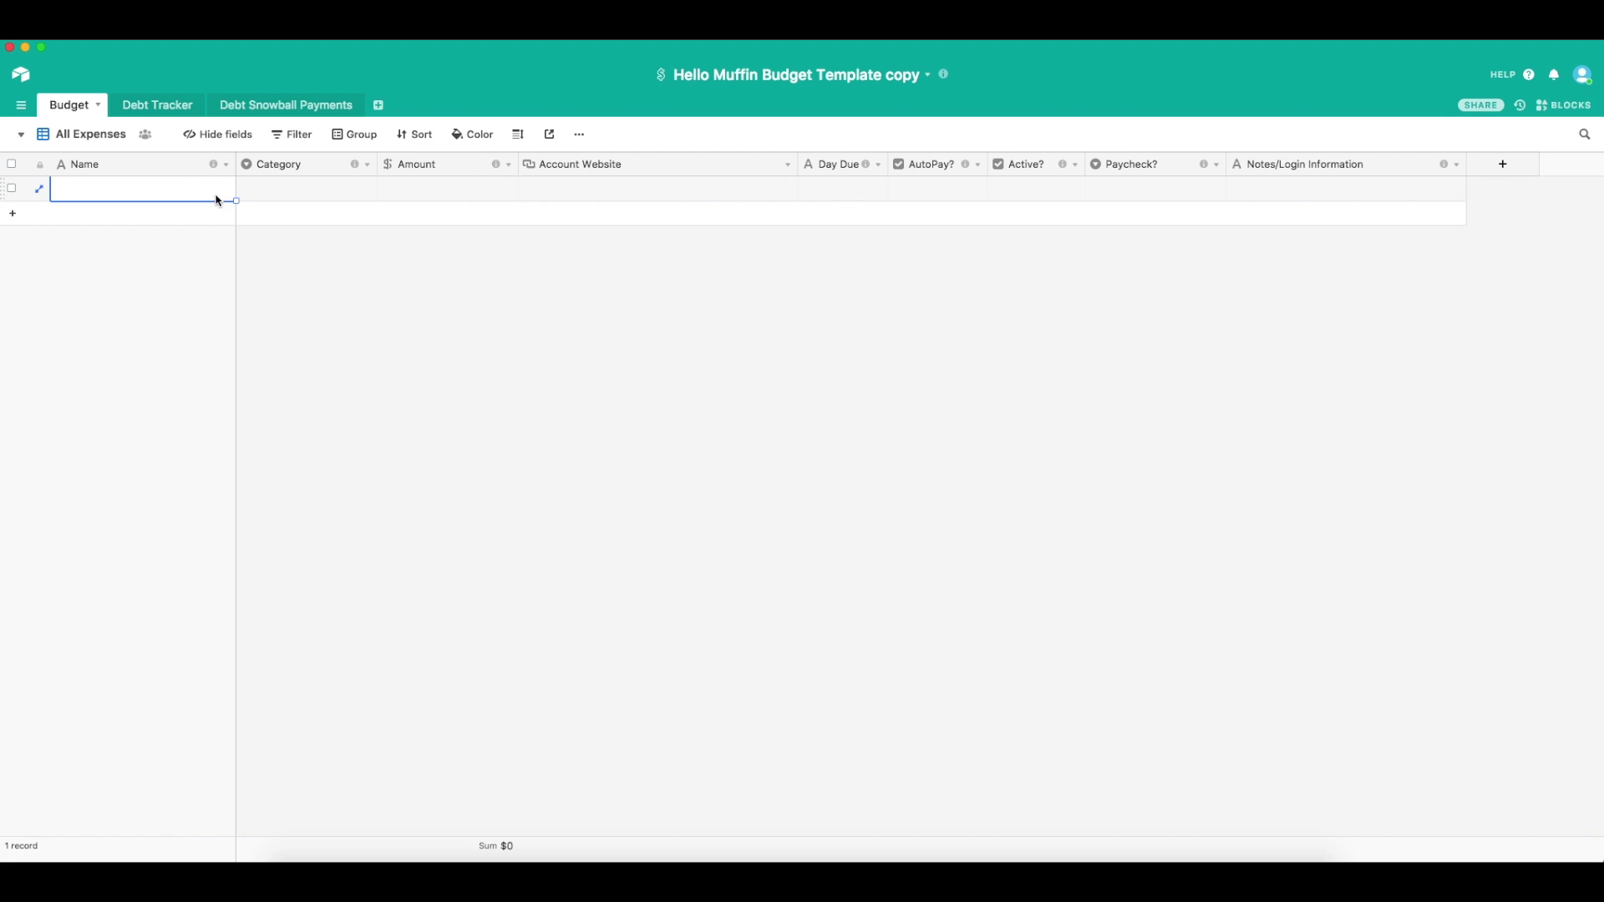
double_click(218, 197)
text(Groceries)
click(363, 194)
text(Food)
key(Return)
click(437, 196)
text(-75)
click(1034, 192)
double_click(1148, 194)
click(1148, 266)
- Copy the Groceries record into three more rows and assign them to Week 2, Week 3 and Week 4
drag(167, 192, 1170, 197)
key(super+c)
click(168, 215)
key(super+v)
double_click(1156, 215)
click(1146, 320)
double_click(1156, 240)
click(1147, 371)
double_click(1156, 265)
click(1146, 422)
- Add a Gas record with category Gas and amount -125, and mark it active
click(176, 290)
text(Gas)
double_click(317, 290)
click(1036, 290)
- Copy the Week 1 to Week 4 paycheck values to the Gas rows and repeat the Gas details in the other three
drag(1170, 191, 1157, 266)
key(super+c)
click(1146, 291)
key(super+v)
drag(158, 290, 484, 294)
key(super+c)
click(159, 315)
- Add a record named Weekly Appointment and create a Healthcare option in the Category field
click(124, 393)
text(Weekly Appointment)
double_click(321, 390)
scroll(333, 523, down, 3)
click(367, 166)
click(334, 196)
click(330, 642)
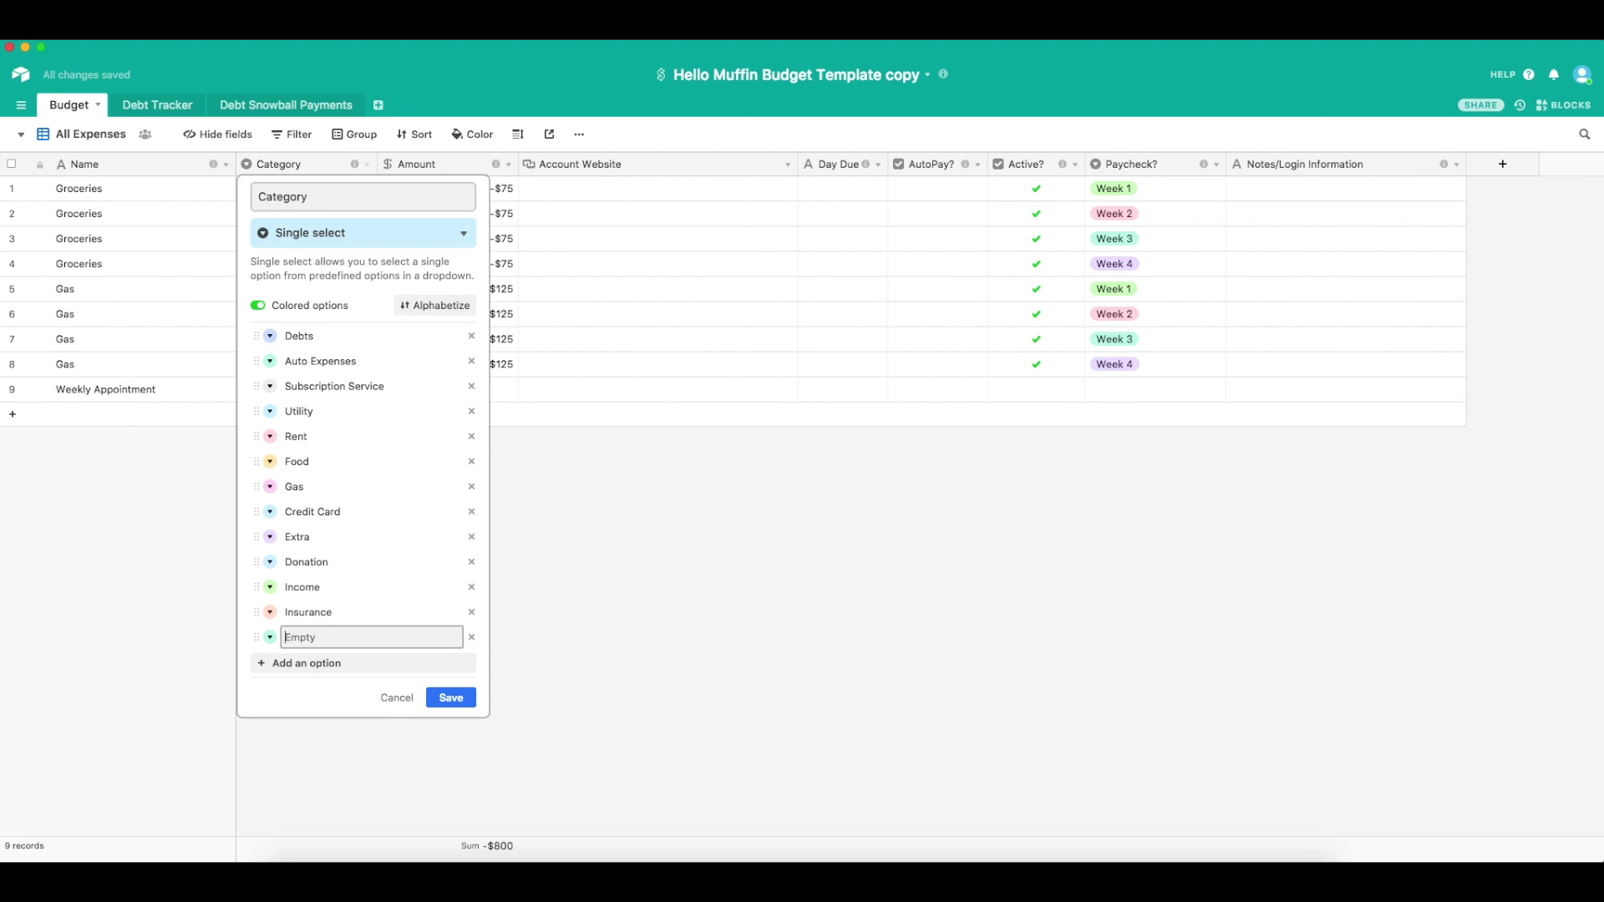
text(Healthcare)
click(458, 697)
- Set the Weekly Appointment record's category to Healthcare and its amount to -130, and mark it active
double_click(321, 390)
click(353, 468)
click(448, 390)
text(-130)
click(1036, 390)
double_click(1157, 390)
- Duplicate Weekly Appointment into three more records and fill the four paycheck values with Week 1 to Week 4
drag(130, 395, 1345, 390)
key(super+c)
click(13, 414)
key(super+v)
drag(1170, 189, 1161, 265)
key(super+c)
drag(1169, 390, 1164, 465)
key(super+v)
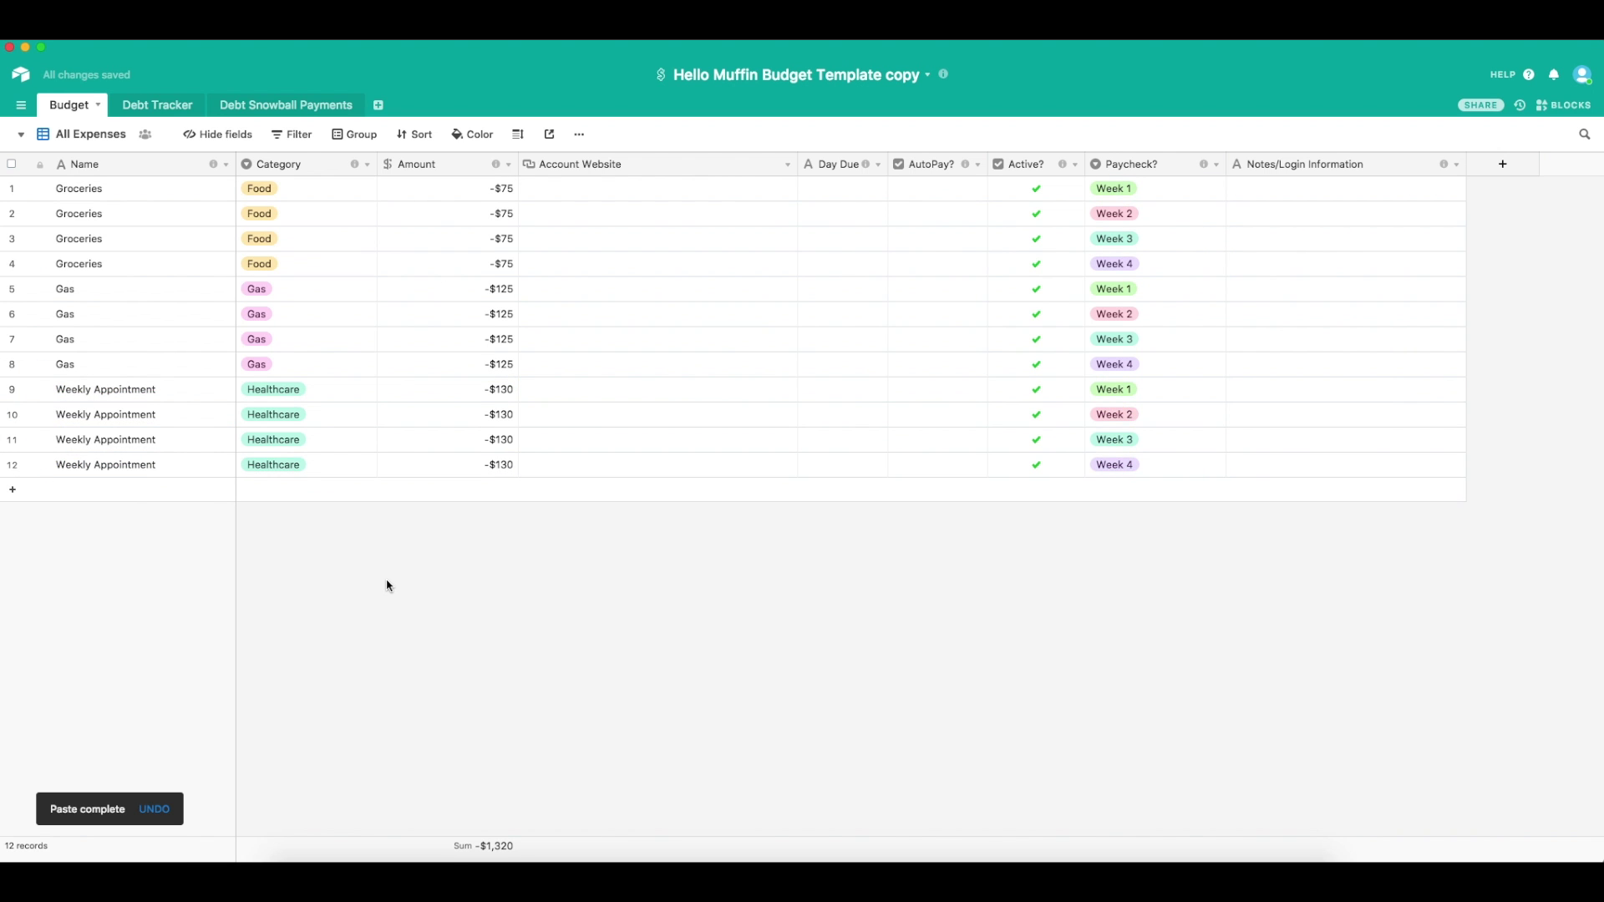
- Add a Verizon record and assign it to the Utility category
click(12, 490)
text(Verizon)
click(315, 491)
click(315, 491)
scroll(343, 627, down, 2)
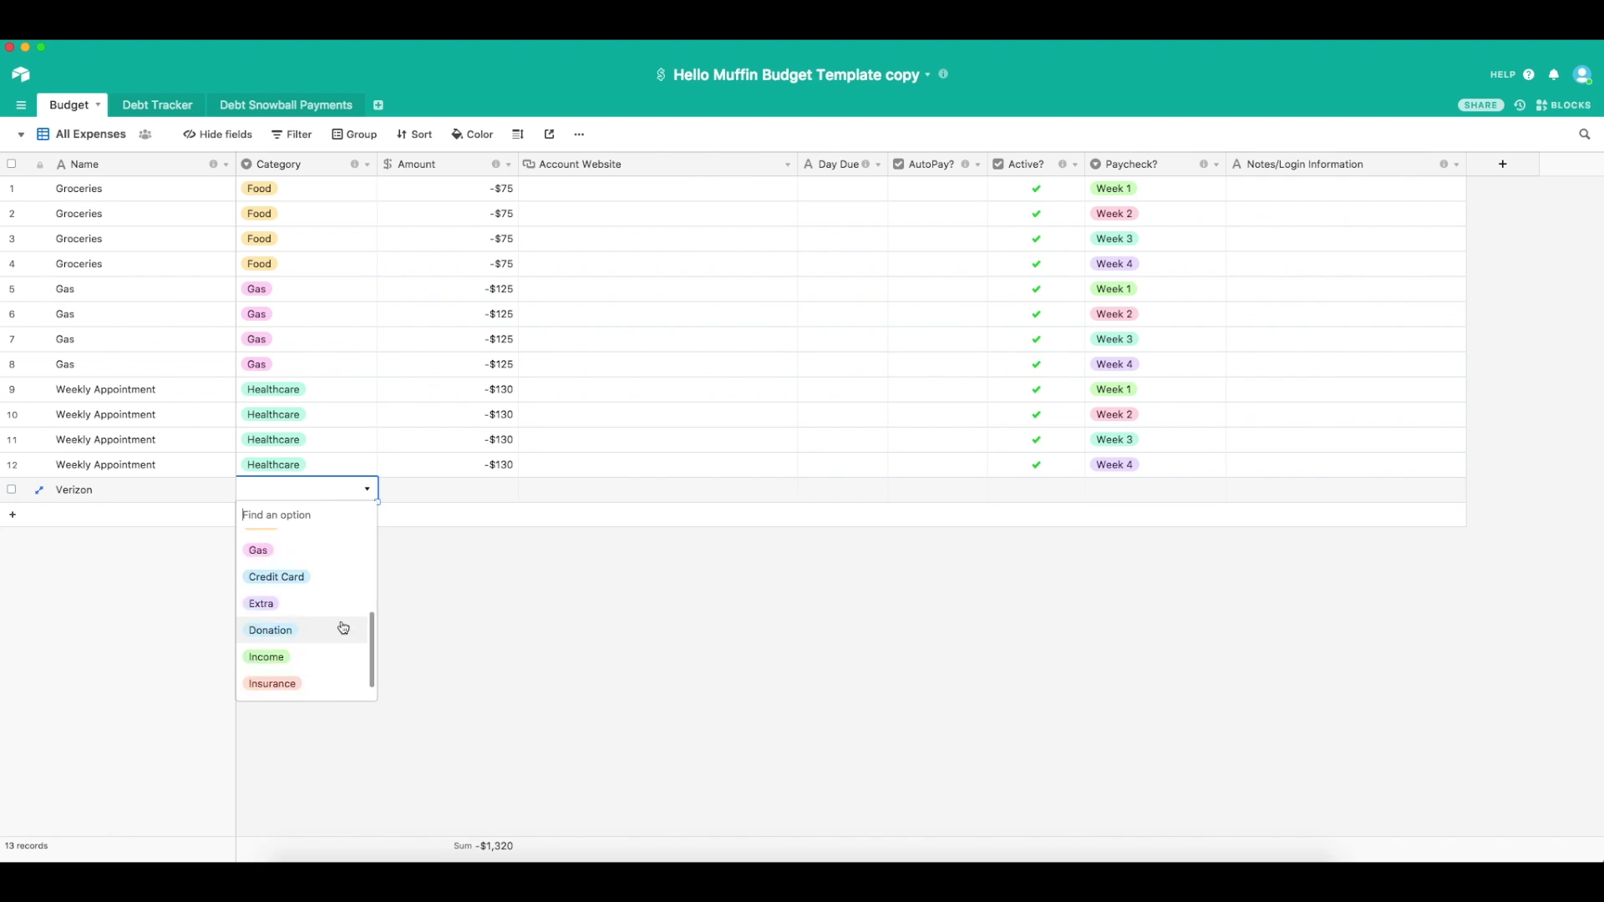
scroll(342, 626, down, 1)
click(276, 691)
- Give Verizon an amount of -75, due day 15th and paycheck Week 2, and mark it active
double_click(454, 490)
text(-75)
click(1036, 490)
double_click(842, 490)
text(15th)
double_click(1156, 490)
click(1105, 583)
- Add an active Car Insurance record with category Insurance, amount -185, due day 15th and paycheck Week 2
click(12, 515)
text(Car Insurance)
double_click(315, 515)
scroll(305, 660, down, 3)
click(284, 687)
double_click(454, 516)
text(-185)
double_click(842, 516)
text(15th)
- Fill Day Due for the four Groceries records with 1st, 2nd, 3rd and 4th Week Budget
double_click(832, 189)
text(1st Week Budget)
click(842, 290)
key(super+v)
double_click(842, 216)
text(2nd Week Budget)
double_click(842, 239)
text(3rd Week Budget)
key(Return)
text(4th Week Budget)
key(Return)
- Copy the four weekly budget Day Due values from Groceries to the Gas and Weekly Appointment records
drag(842, 190, 842, 264)
key(super+c)
click(846, 292)
key(super+v)
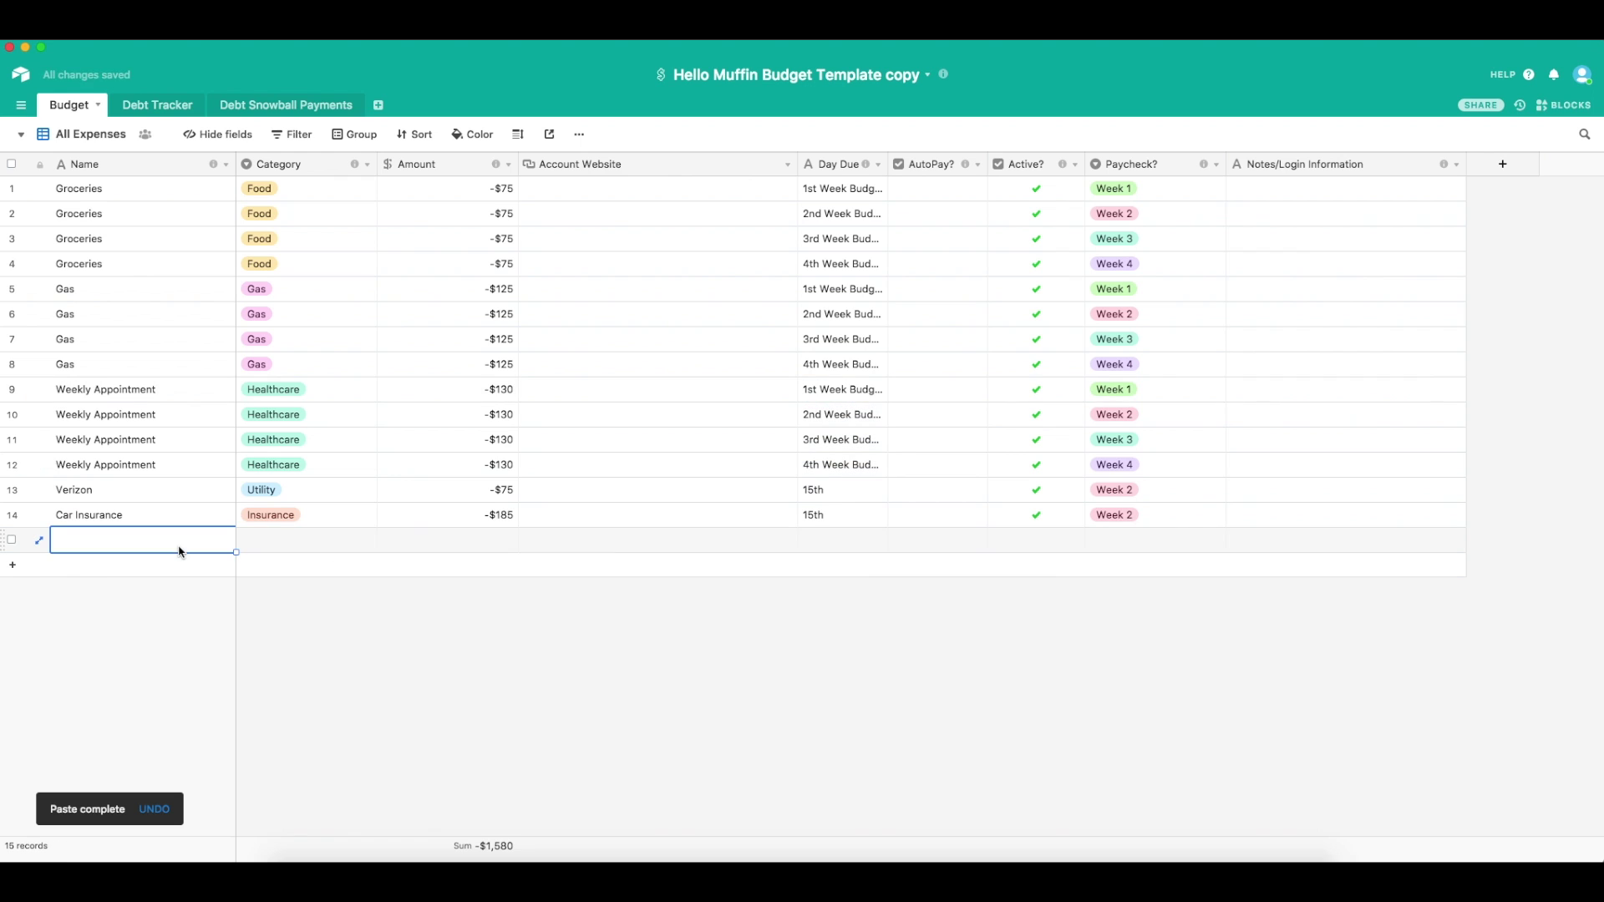
- Add a Rent record with category Rent and amount -675
text(Rent)
double_click(301, 543)
click(284, 652)
click(476, 548)
text(-675)
- Add a Utilities (My Half) record with category Utility and amount -125
click(167, 565)
text(Utilities (My Half))
double_click(305, 565)
click(468, 566)
text(-125)
- Set Utilities (My Half) to due day 15th and Week 2, Rent to 31st and Week 4, and mark both active
click(818, 569)
text(15th)
click(843, 543)
text(31st)
click(1036, 540)
click(1036, 566)
double_click(1128, 566)
click(1120, 643)
double_click(1128, 540)
click(1119, 669)
click(1008, 685)
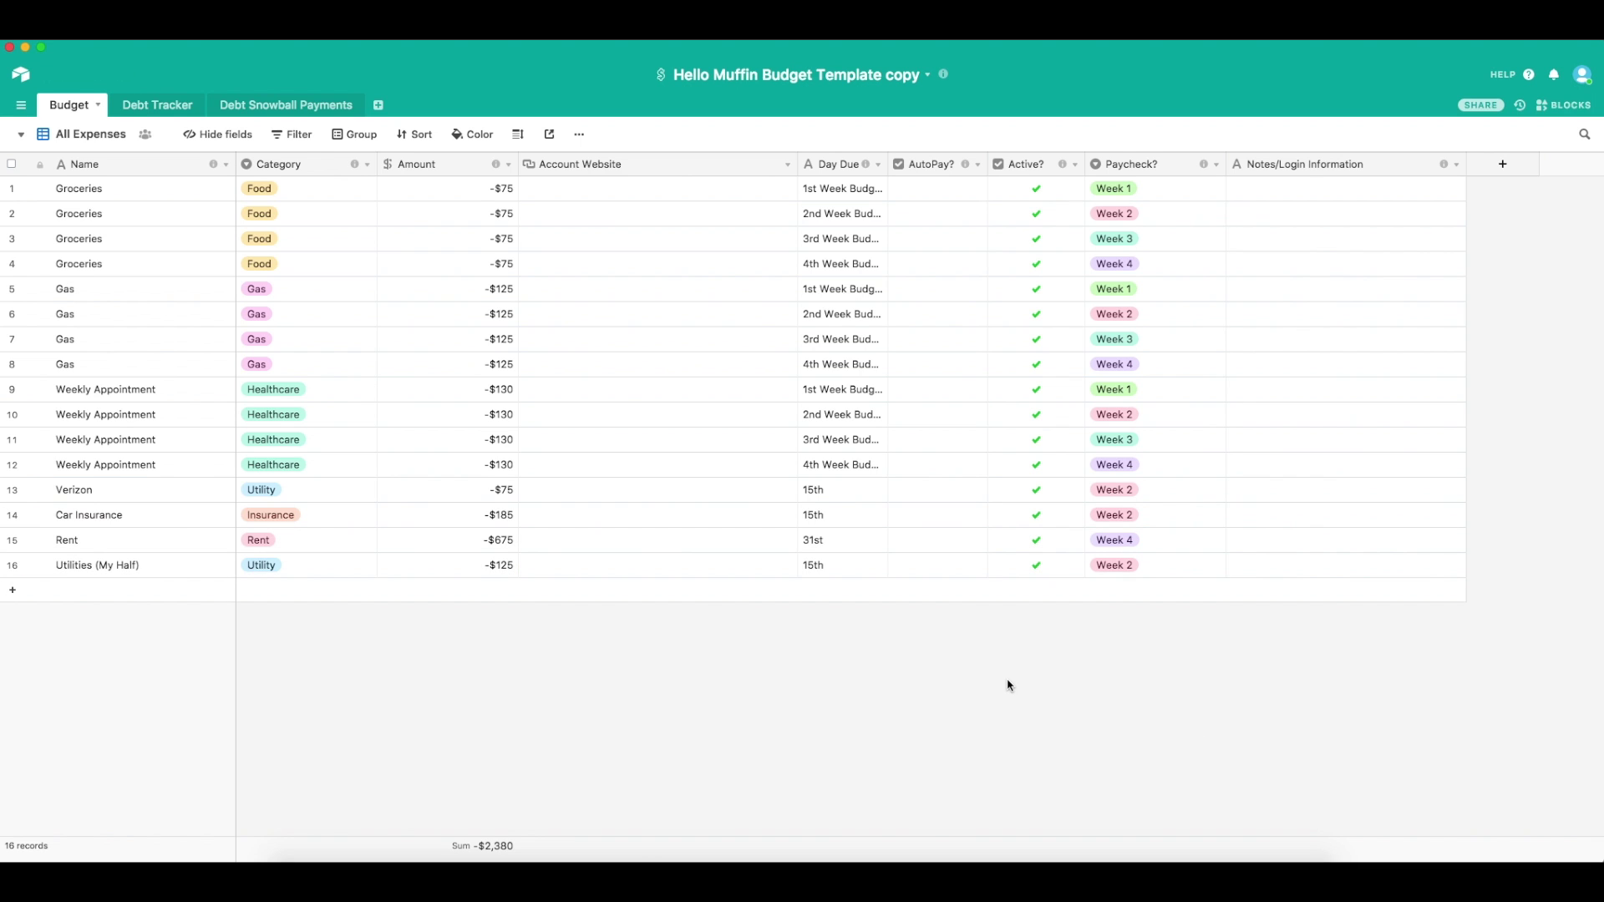
- Add records named Discover, Student Loan, Car Payment and New York Times Subscription
click(167, 590)
text(Discover)
click(167, 615)
text(Student Loan)
click(167, 641)
text(Car Payment)
click(167, 666)
text(New York Times Subscription)
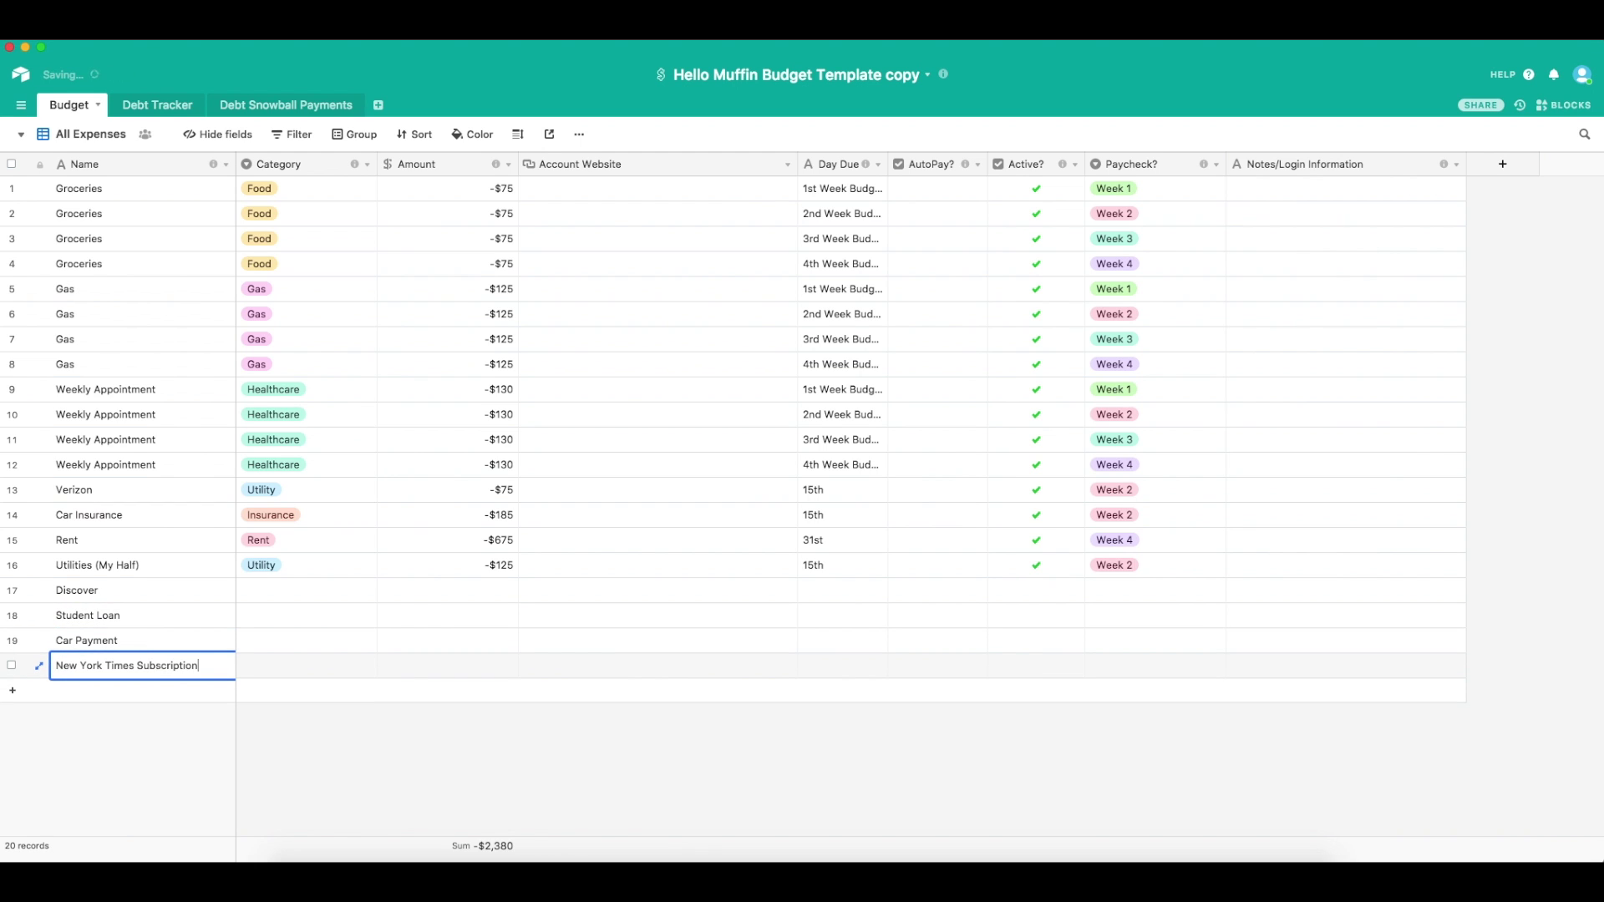
- Add records named Cash Envelopes, Sinking Funds and Surcharge below the subscription record
click(167, 691)
text(Cash Envelopes)
click(167, 716)
text(Sinking Funds)
click(167, 741)
text(Surcharge)
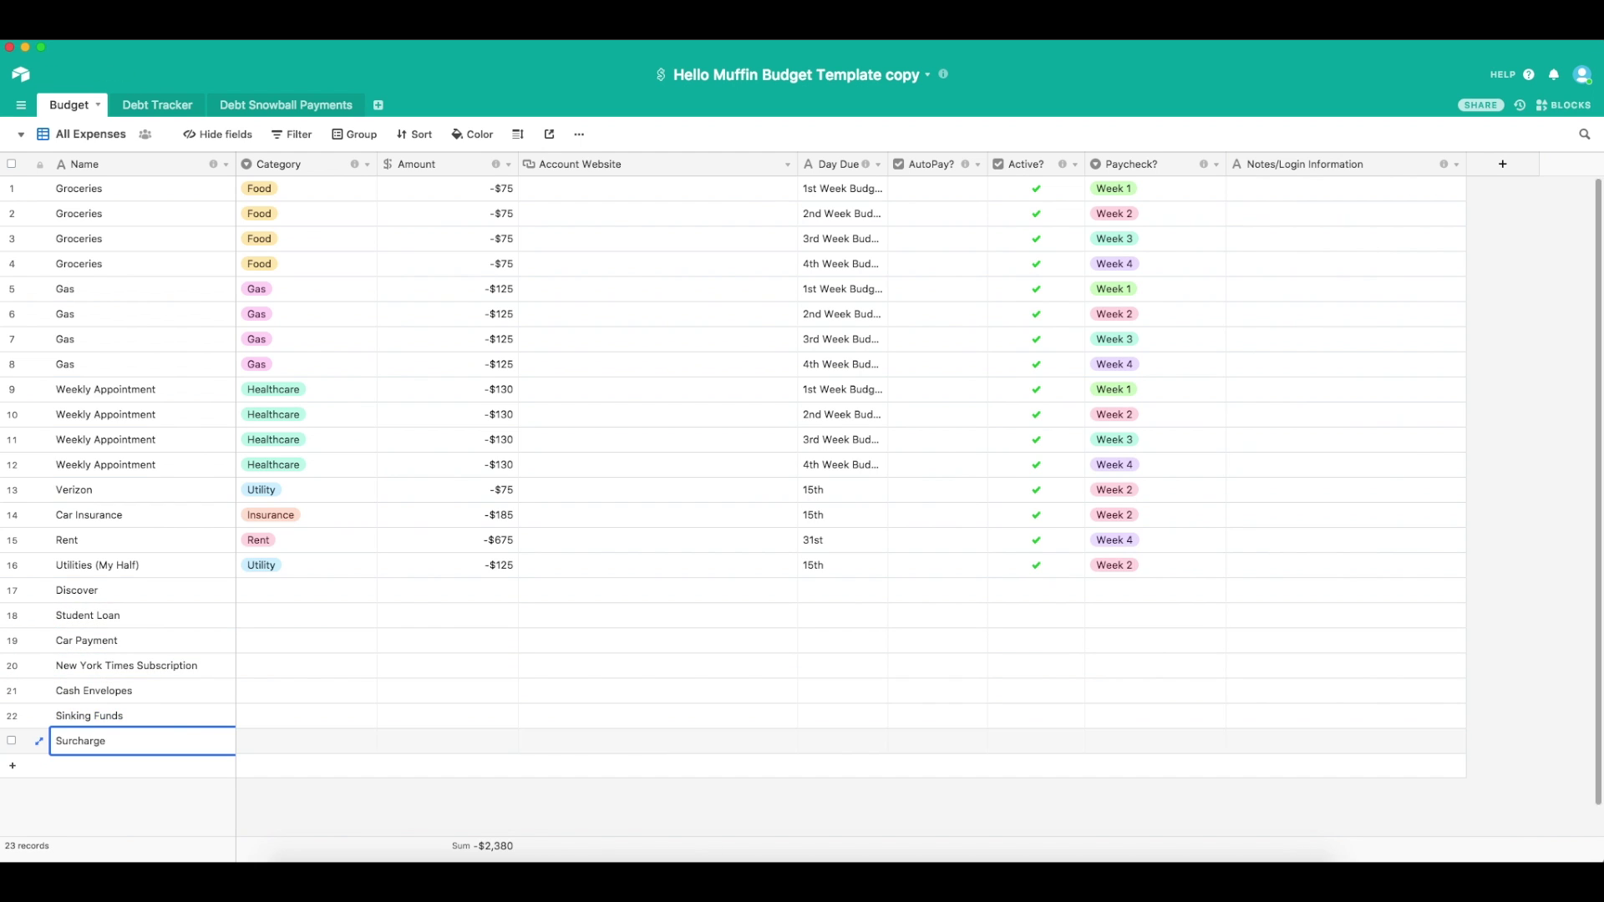
- Set the Surcharge record to category Debts, amount -30, due day 1st and paycheck Week 4
double_click(326, 741)
click(268, 600)
click(448, 743)
text(-30)
click(822, 744)
text(1st)
double_click(1128, 741)
click(1136, 735)
- Categorize Discover as Credit Card, Student Loan and Car Payment as Debts, and New York Times Subscription as Subscription Service
click(331, 724)
double_click(322, 645)
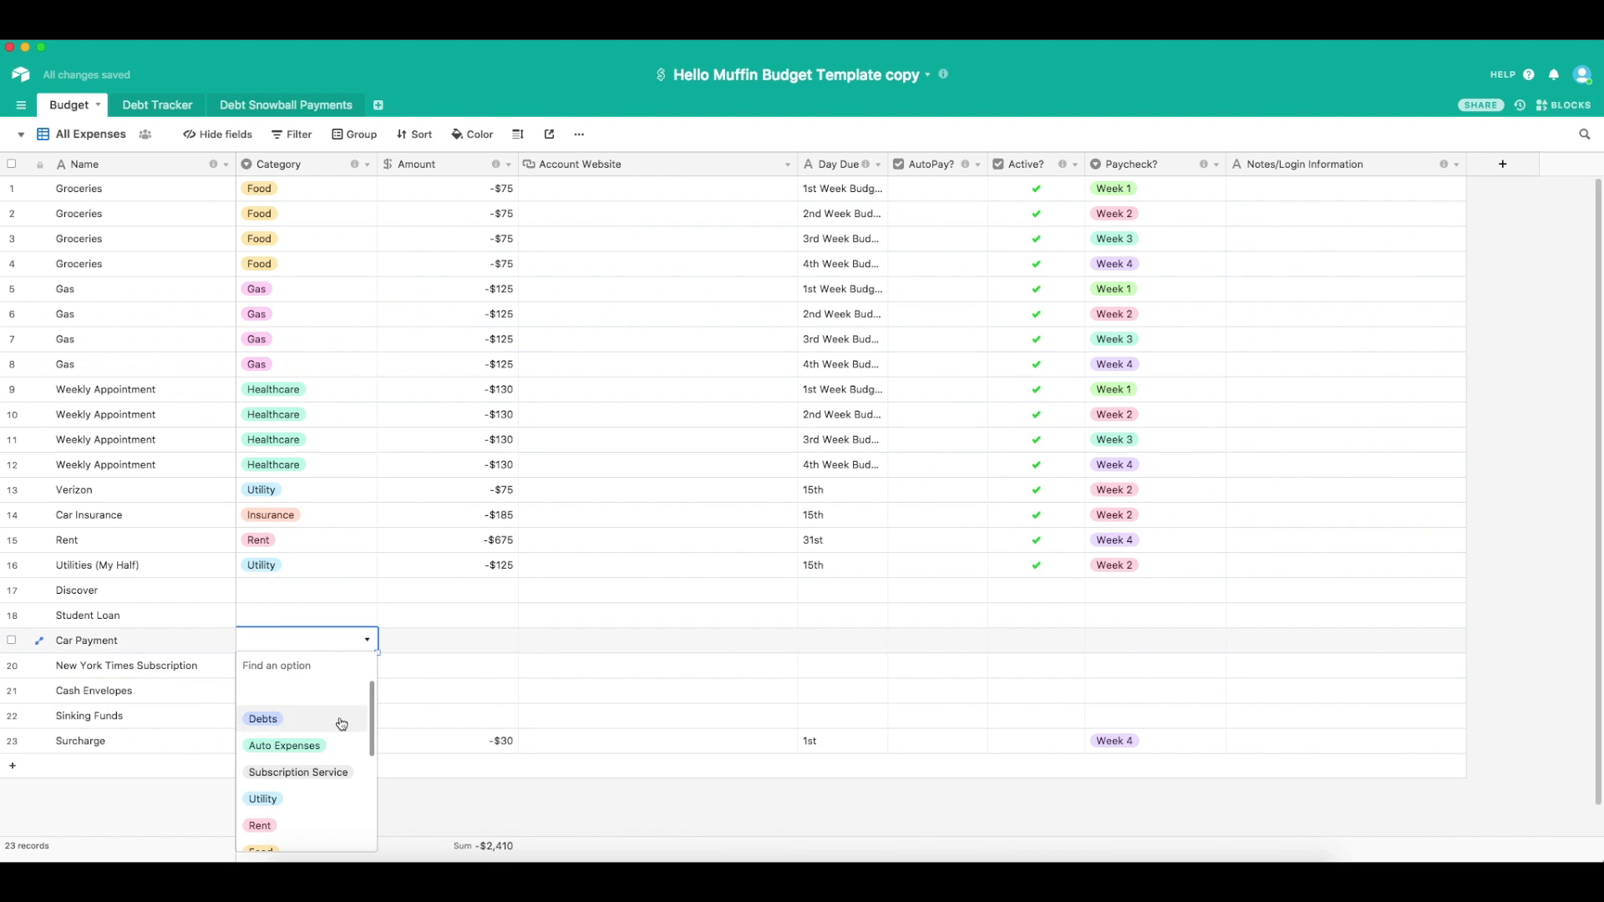
click(276, 719)
double_click(297, 593)
scroll(331, 678, down, 5)
click(331, 678)
- Set the amounts to -200 for Discover, -150 for Student Loan, -300 for Car Payment and -16 for New York Times Subscription
click(448, 592)
text(-200)
click(448, 616)
text(-150)
click(493, 642)
text(-300)
click(493, 667)
text(-16)
click(491, 691)
- Enter due days 2nd for Discover, 3rd for Student Loan, 30th for Car Payment and 10th for New York Times Subscription
click(854, 593)
text(2nd)
key(Return)
text(3rd)
key(Return)
text(30th)
key(Return)
text(10th)
- Mark all seven records from Discover through Surcharge as active
click(1036, 590)
click(1036, 616)
click(1036, 641)
click(1036, 666)
click(1036, 691)
click(1036, 716)
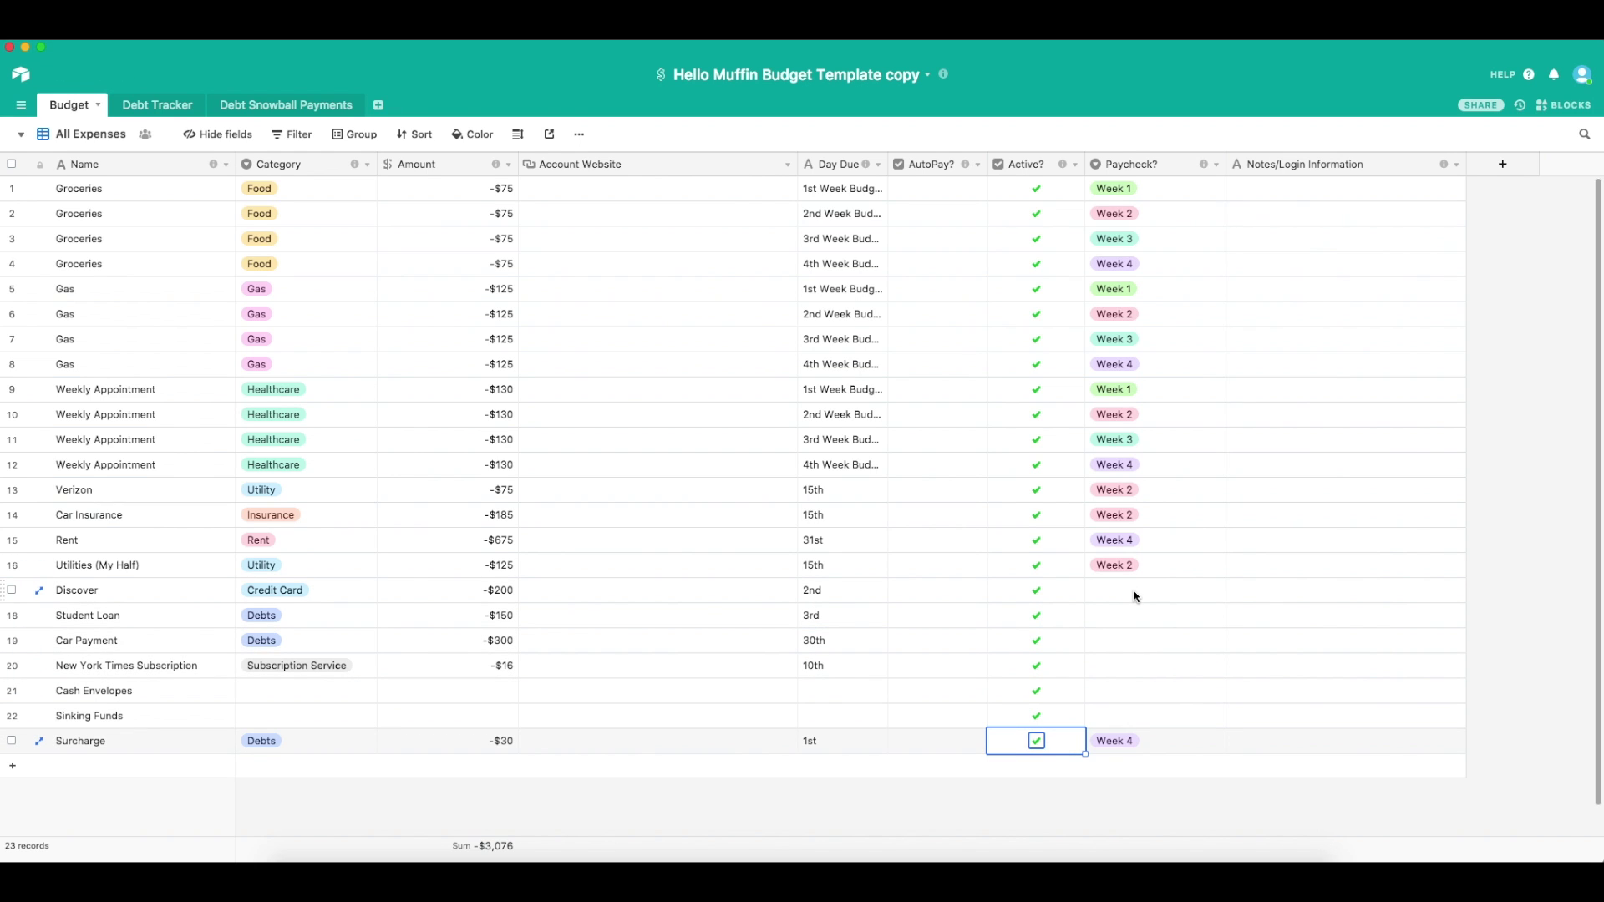
- Assign Discover, Student Loan and Car Payment to Week 4, and New York Times Subscription to Week 2
double_click(1135, 593)
click(1145, 749)
double_click(1145, 616)
click(1149, 773)
double_click(1149, 641)
click(1151, 798)
double_click(1153, 666)
click(1153, 744)
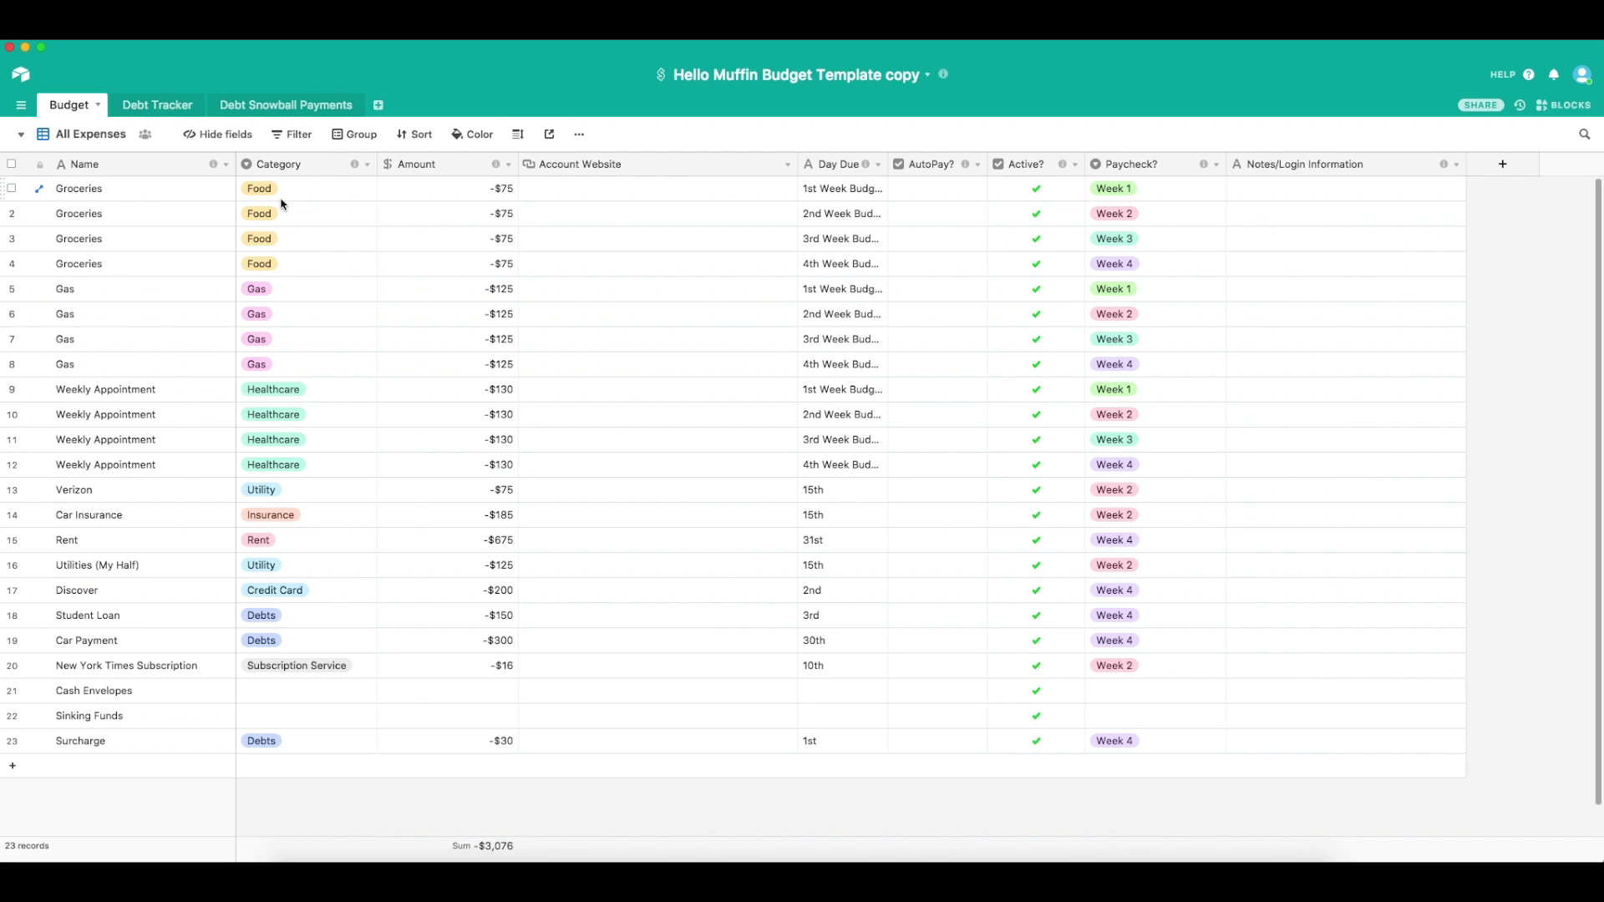
click(21, 135)
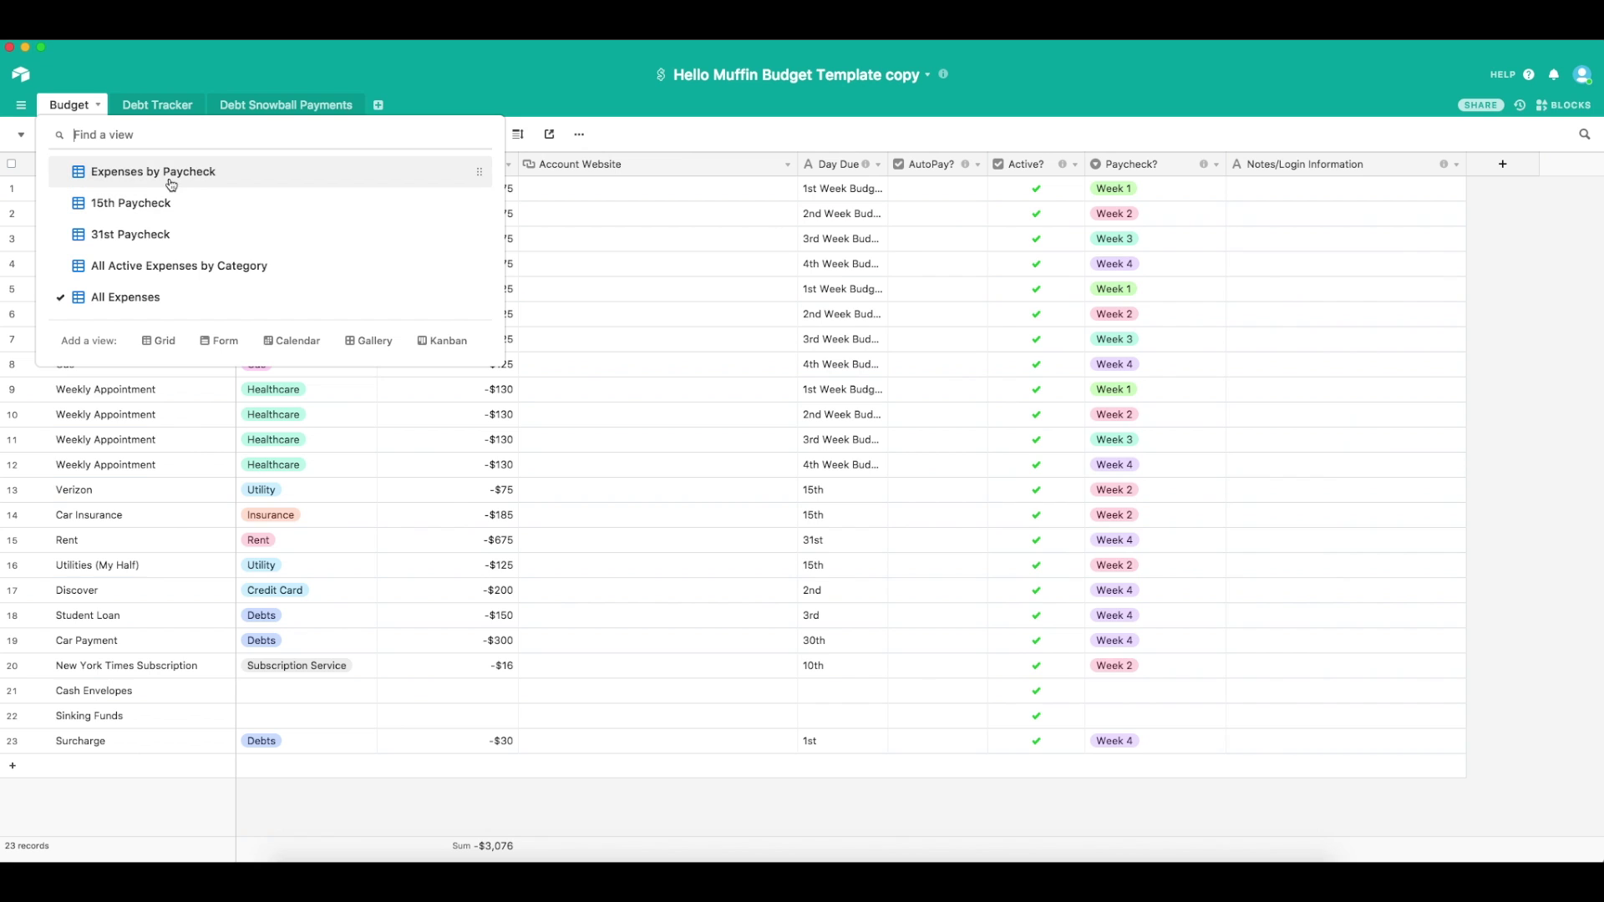
click(752, 240)
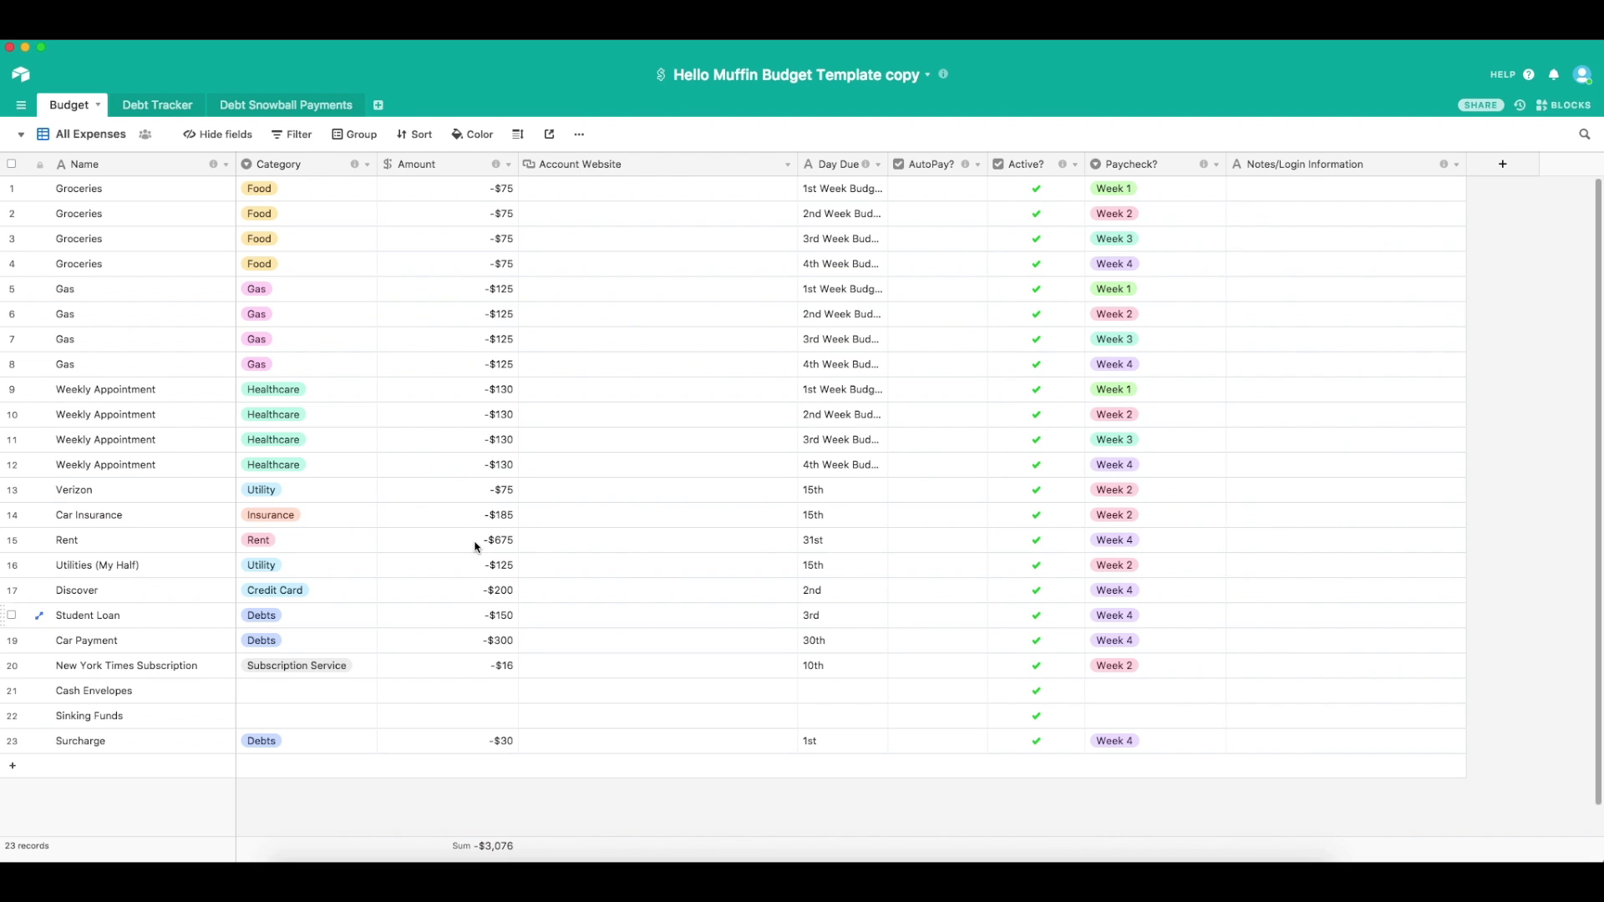
- Enter 210 as the Cash Envelopes amount and move it to the Sinking Funds amount
click(476, 700)
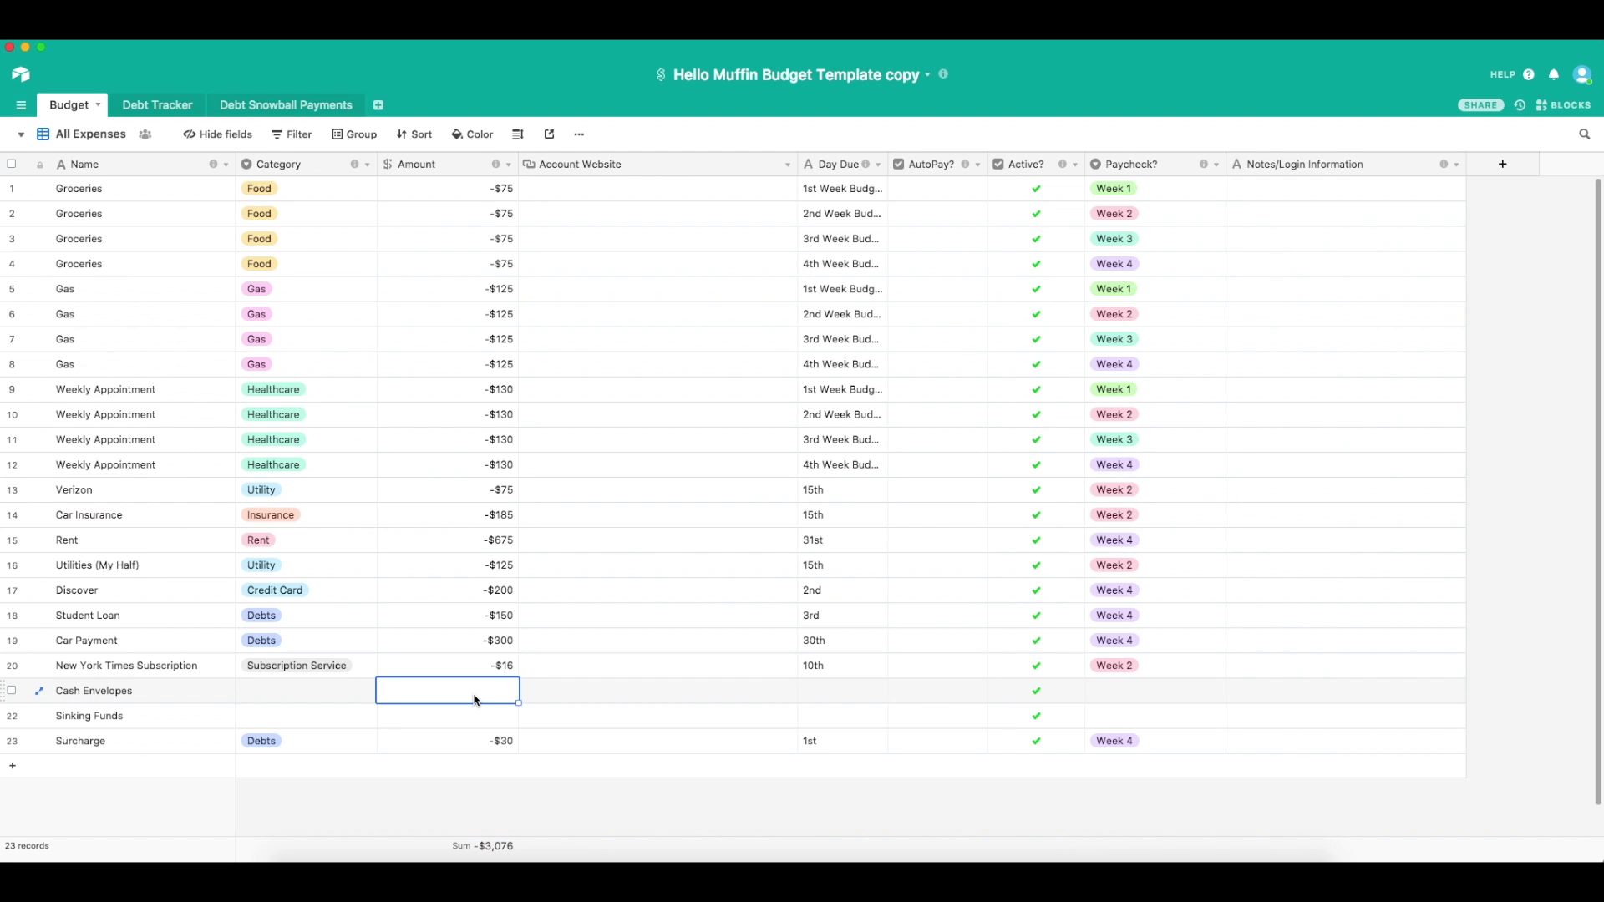
click(475, 698)
text(210)
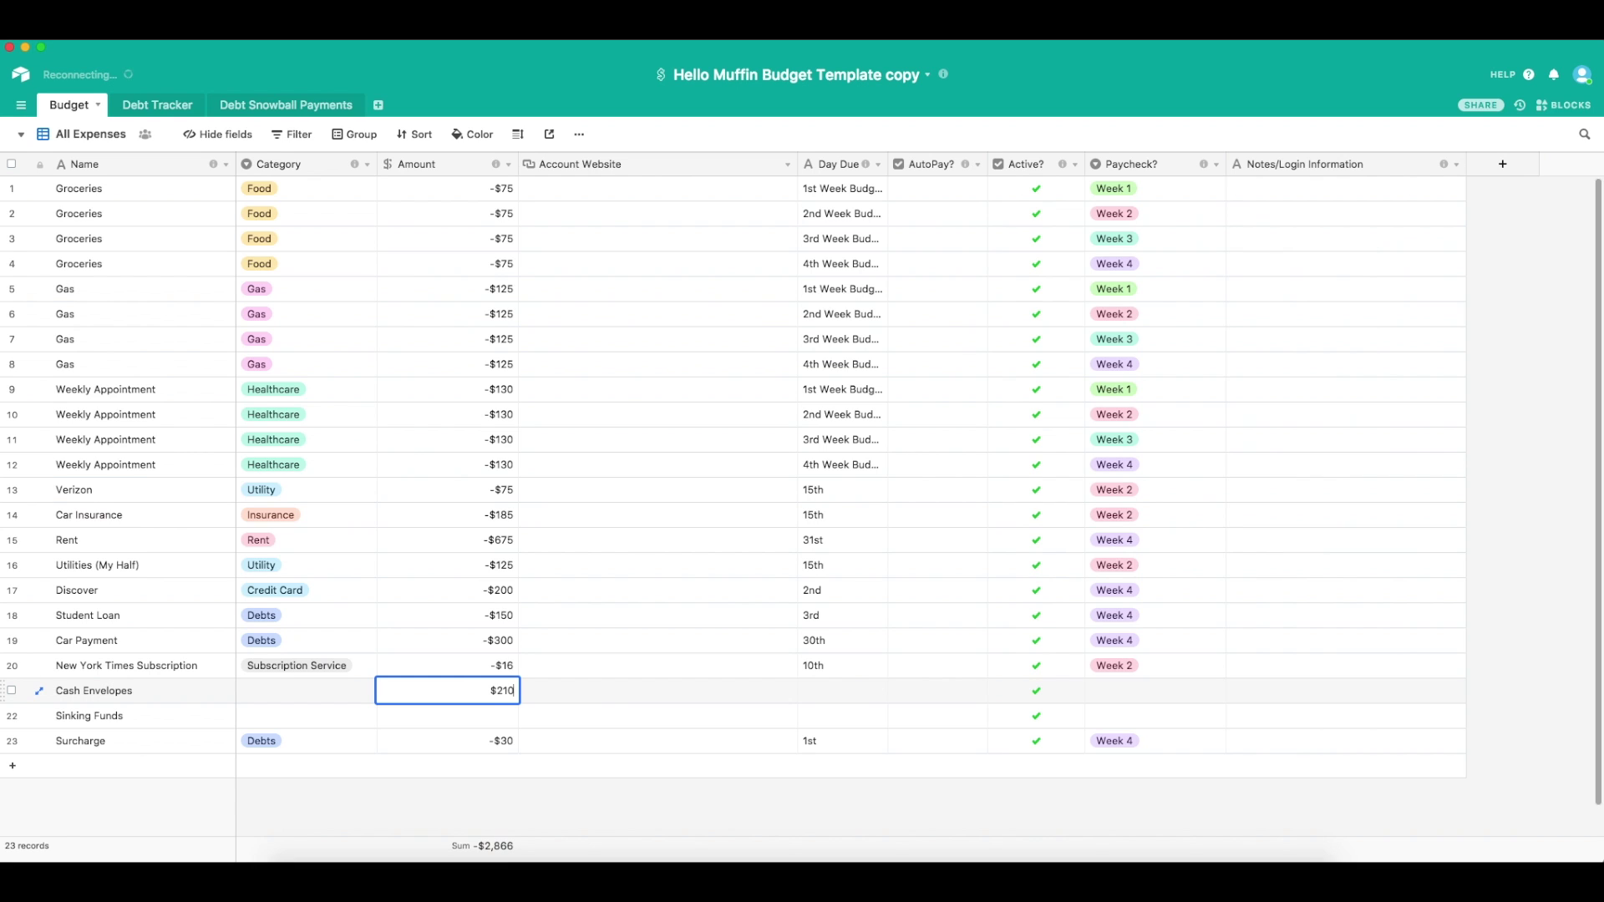
click(451, 720)
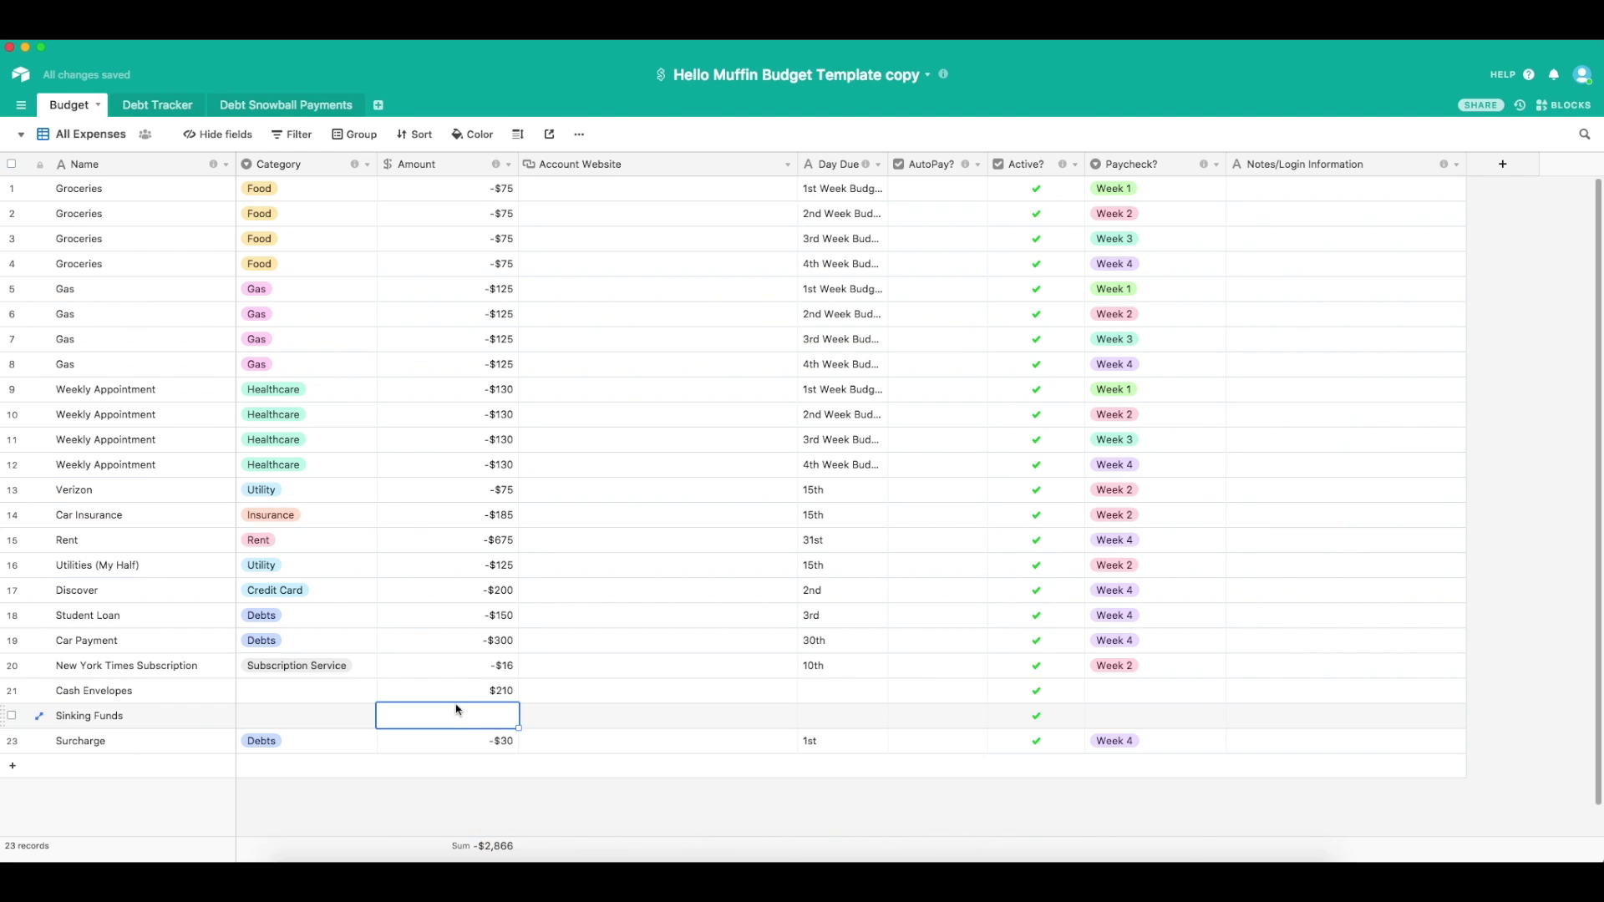
click(456, 699)
key(ctrl+x)
key(Down)
key(ctrl+v)
click(458, 699)
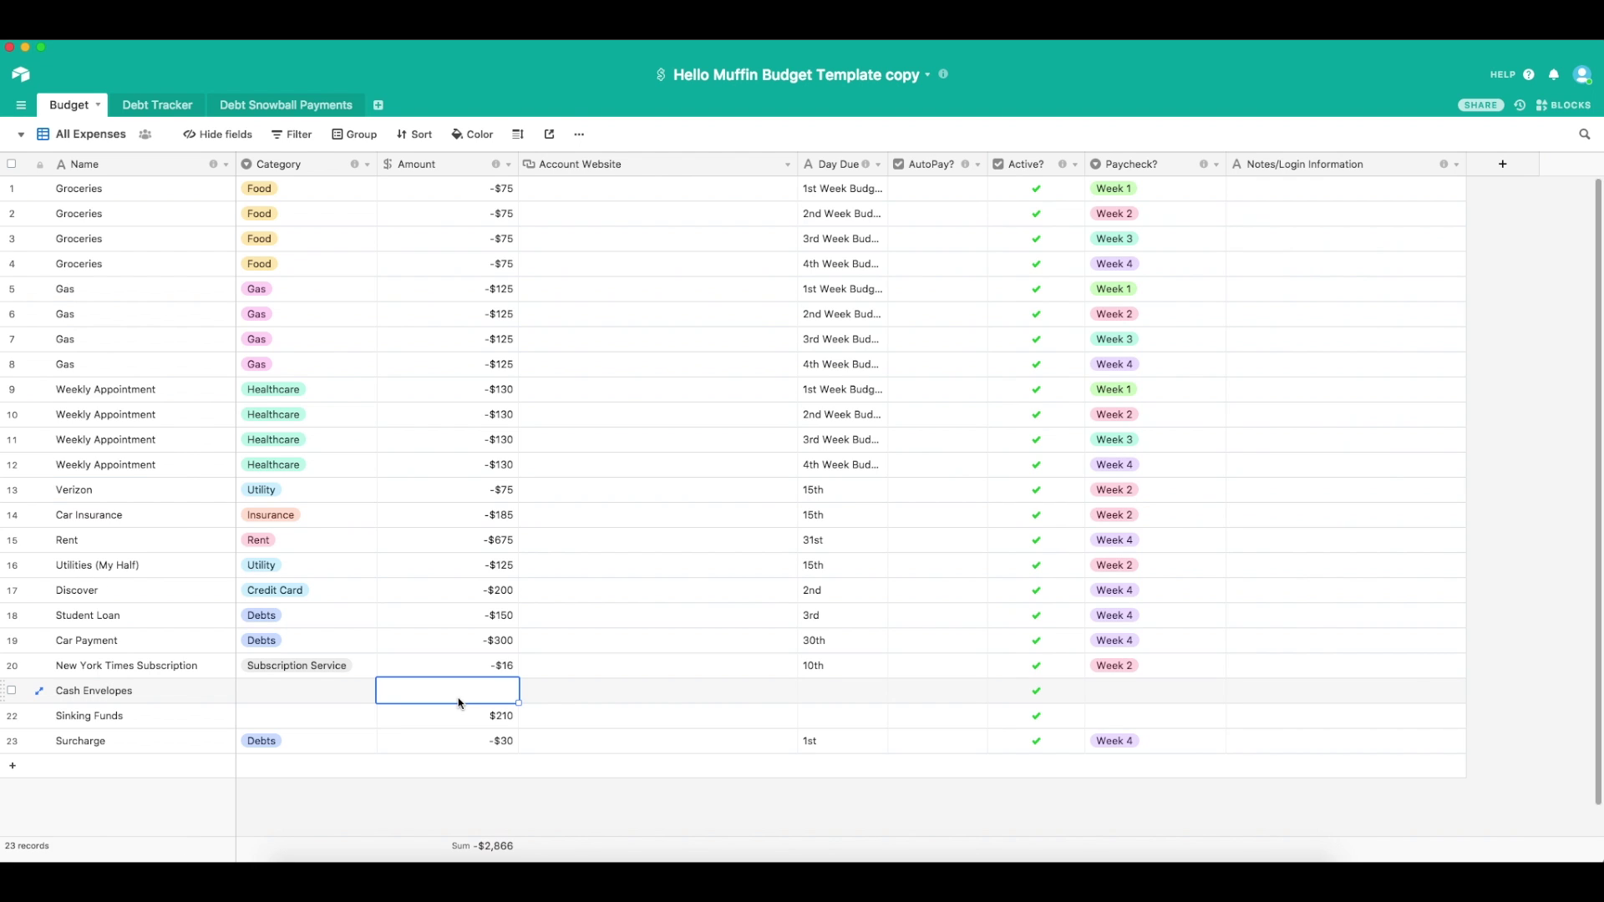
- Set the Sinking Funds amount to -110 and the Cash Envelopes amount to -100
click(455, 727)
text(-110)
click(494, 696)
text(-$10)
text(00)
click(632, 813)
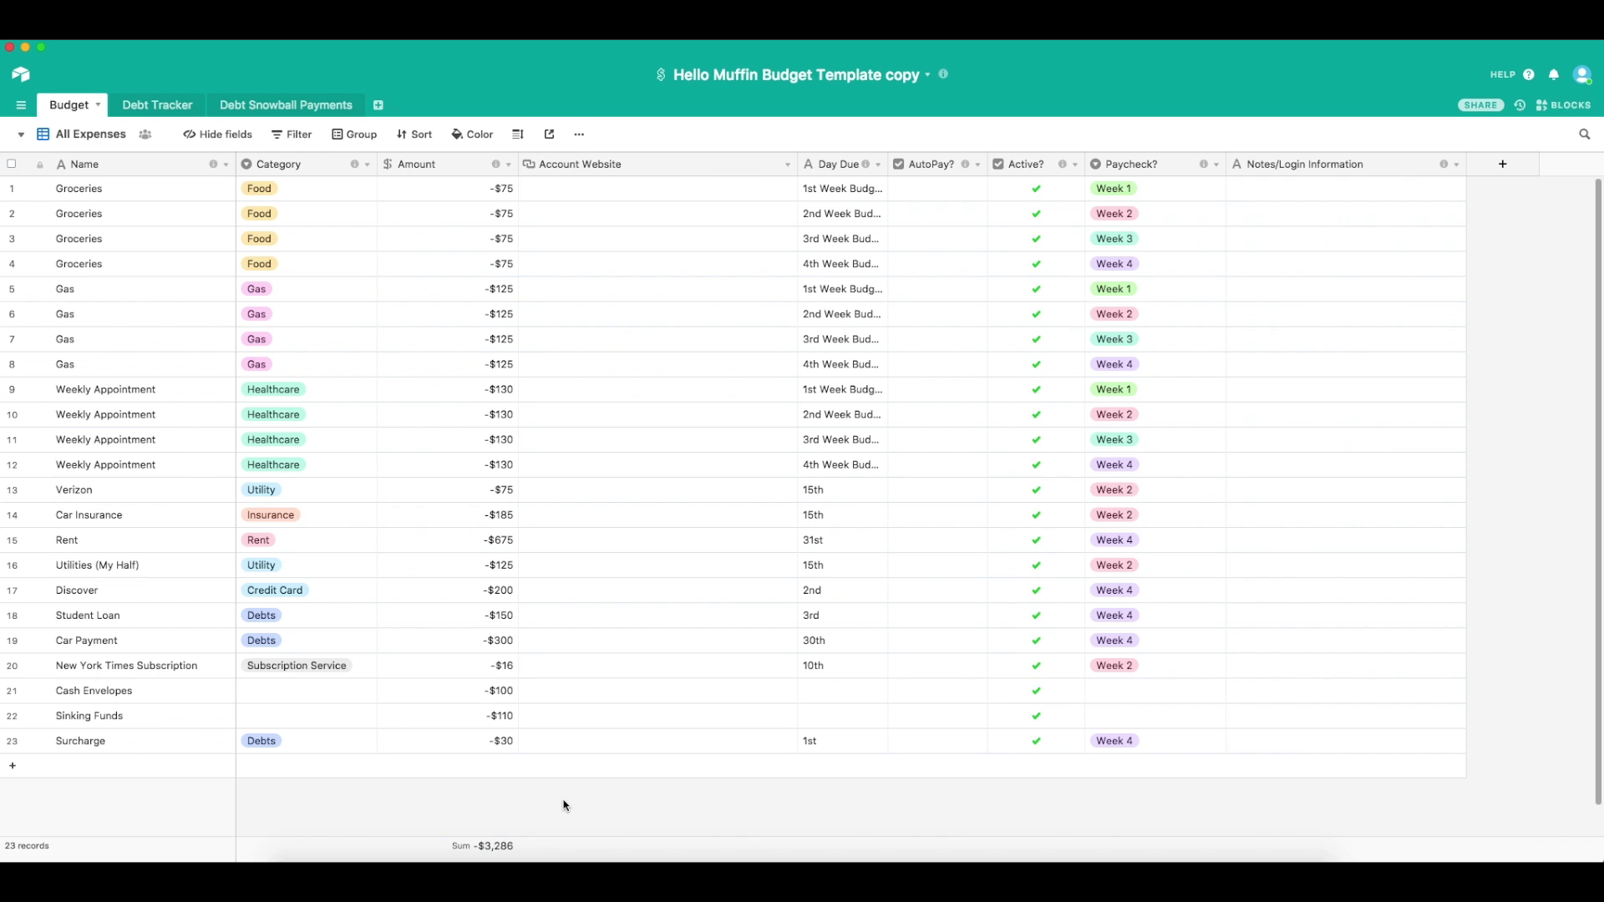
- Add a Taxes record below Surcharge with category Extra and amount -800
scroll(564, 805, down, 1)
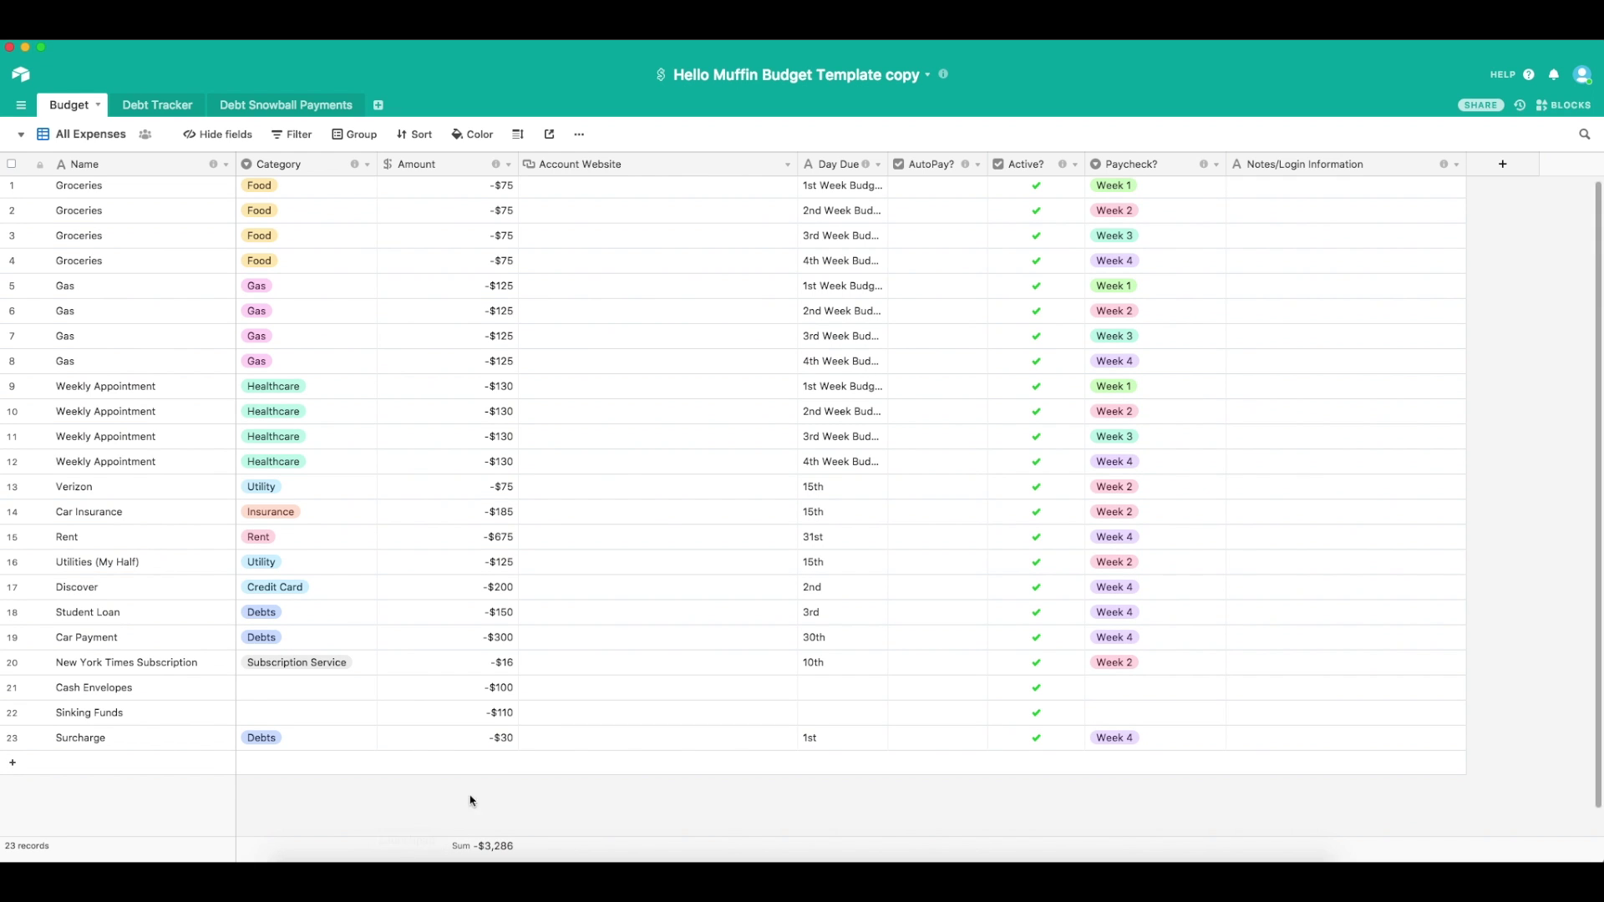
click(466, 769)
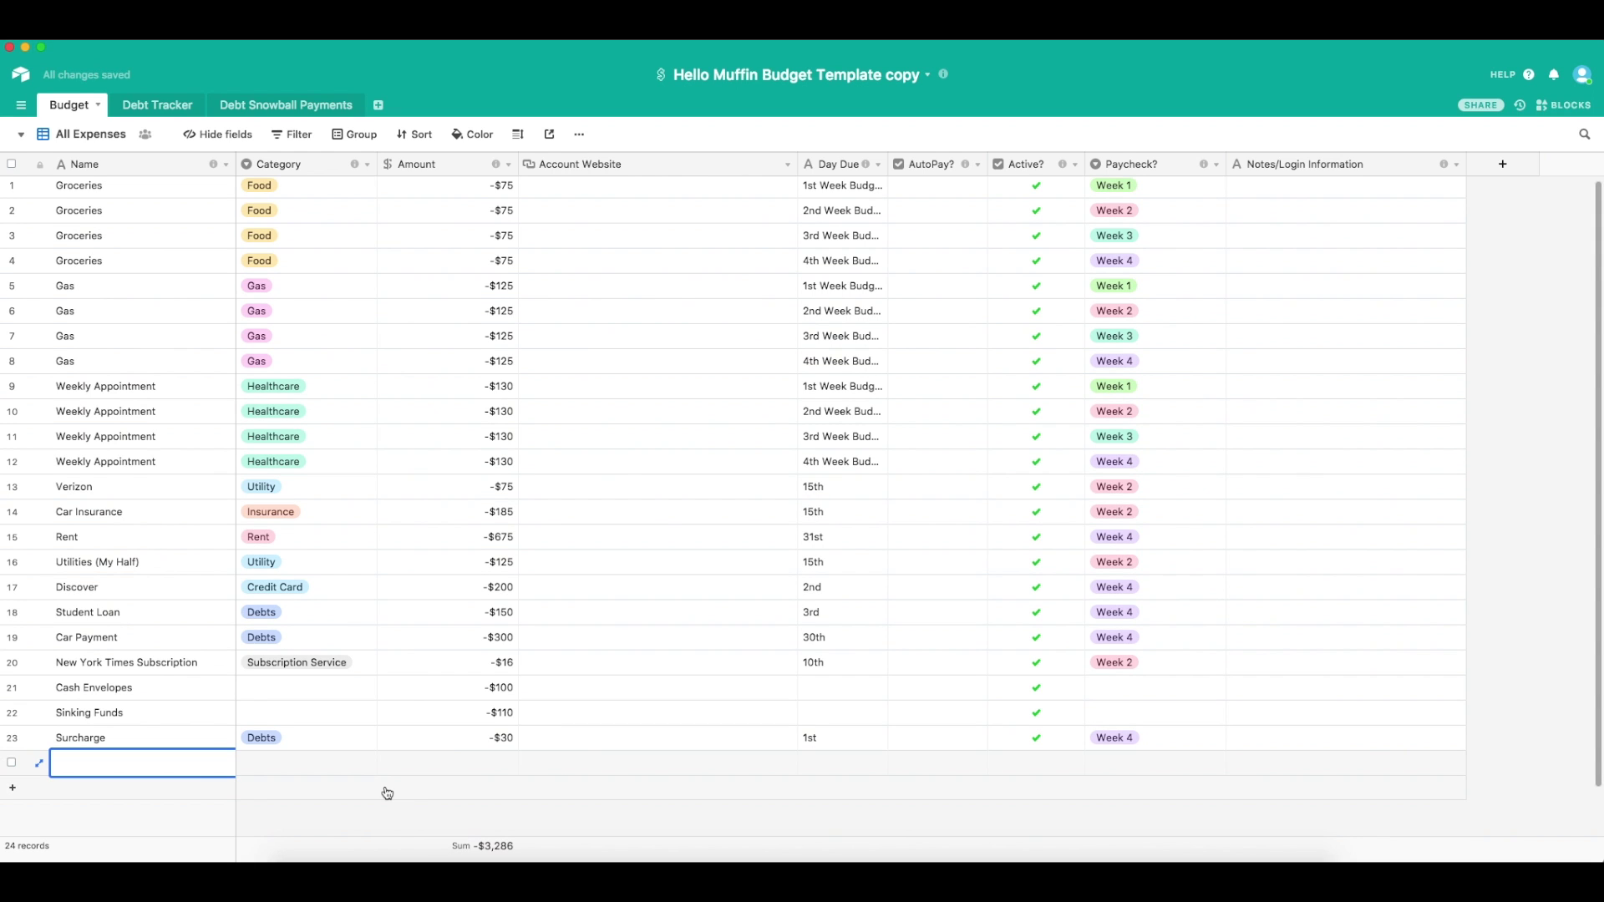
text(Taxes)
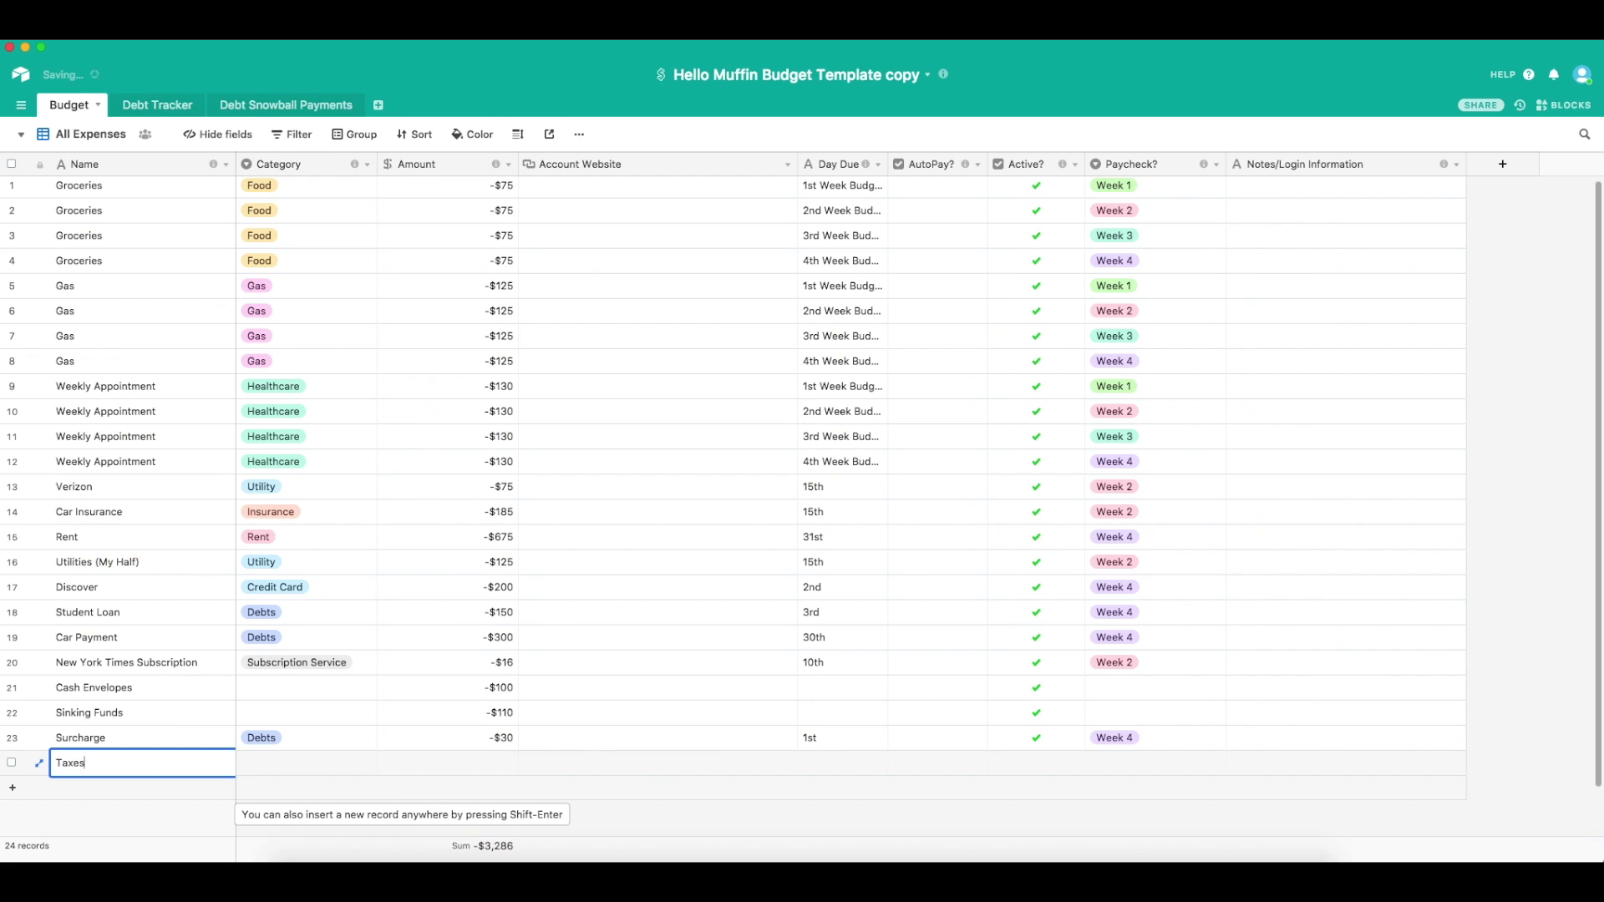
click(332, 764)
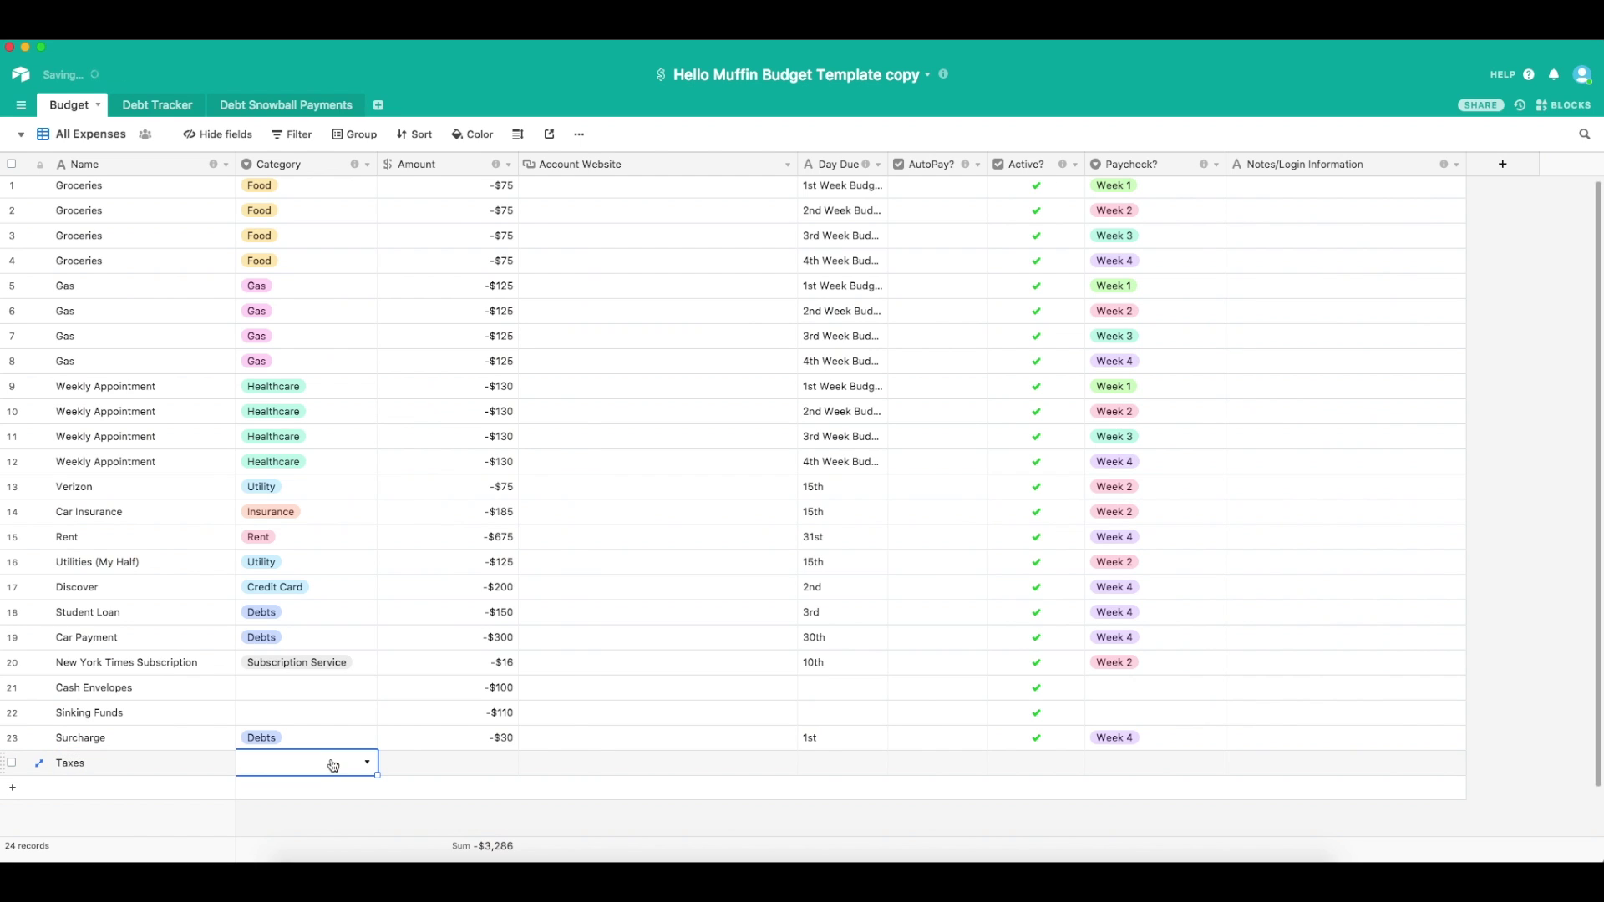
click(333, 766)
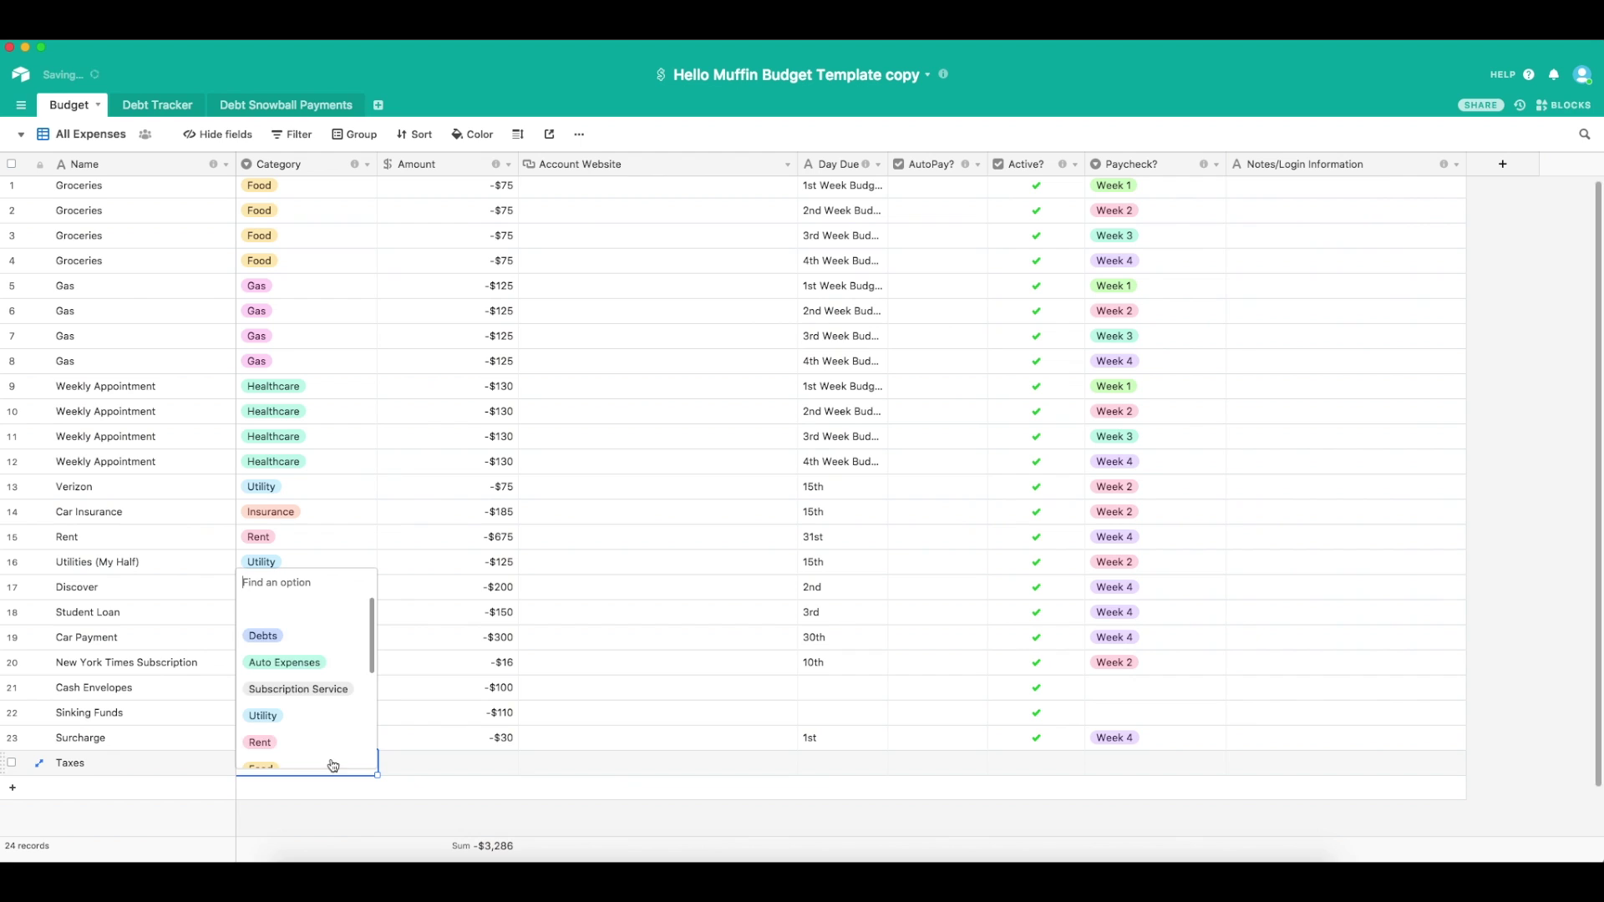
scroll(343, 727, down, 2)
scroll(319, 681, down, 5)
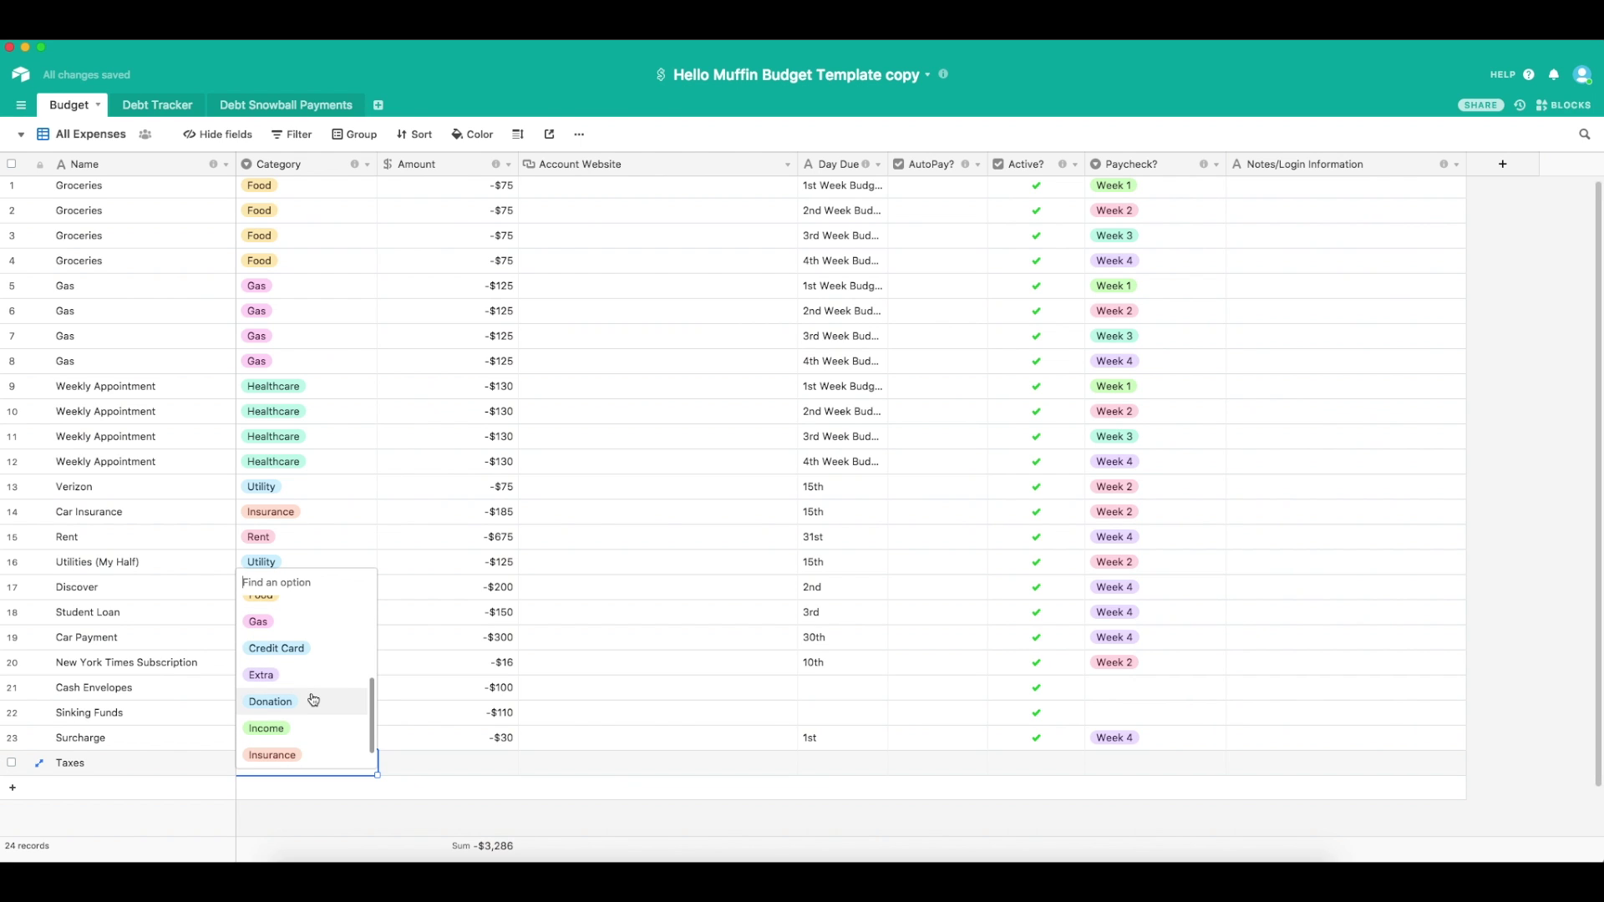
click(276, 679)
click(486, 770)
click(484, 767)
text(-$800)
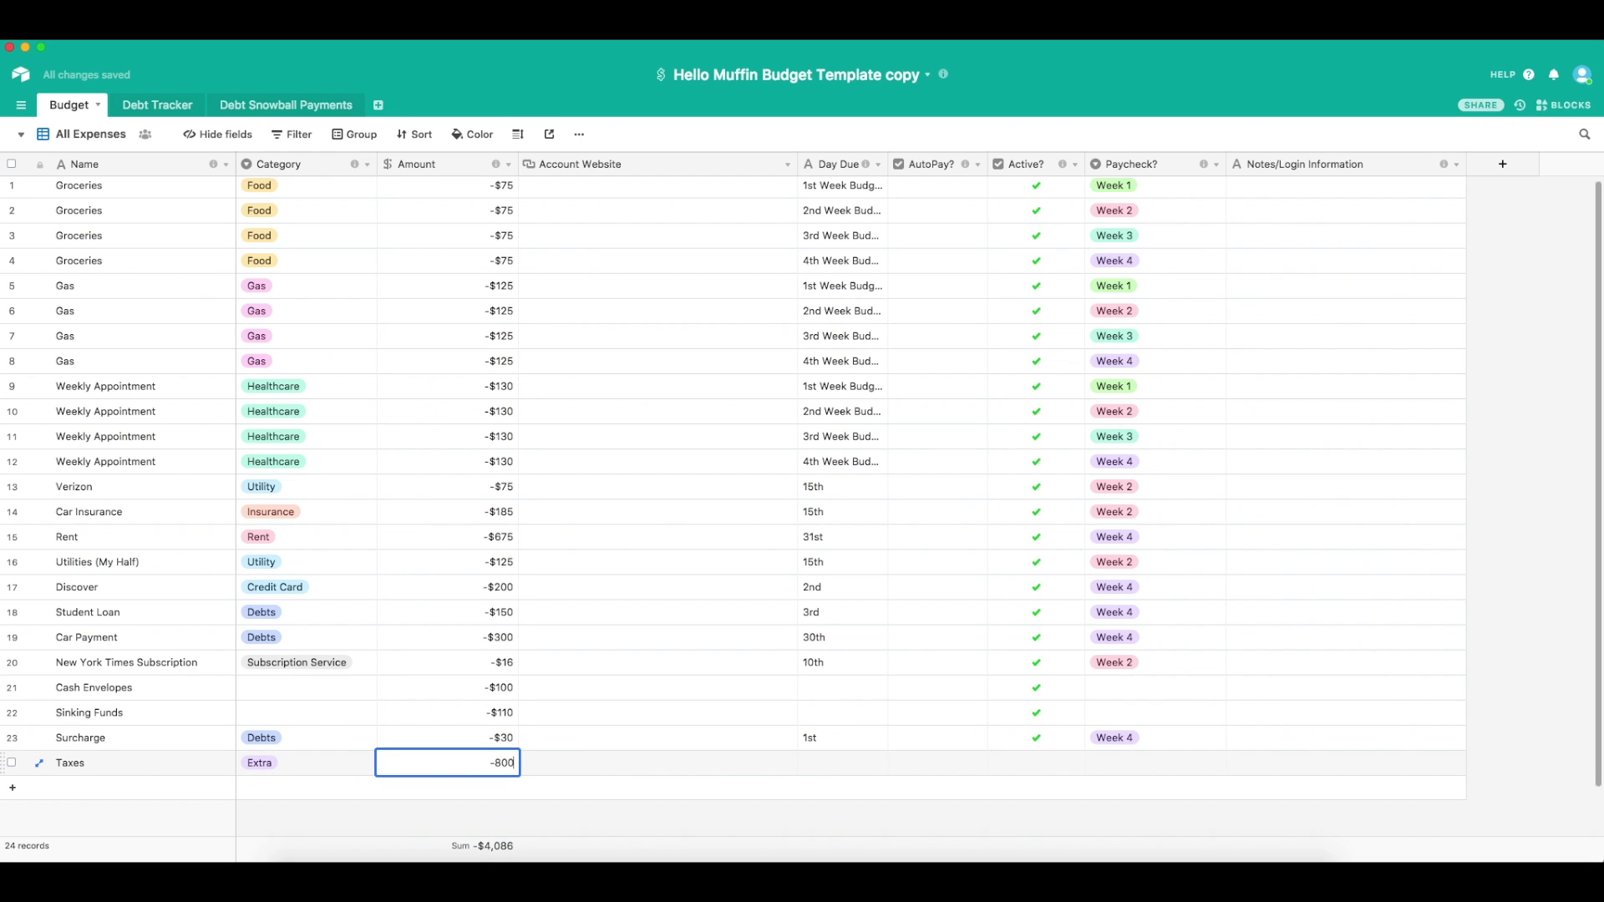
click(758, 799)
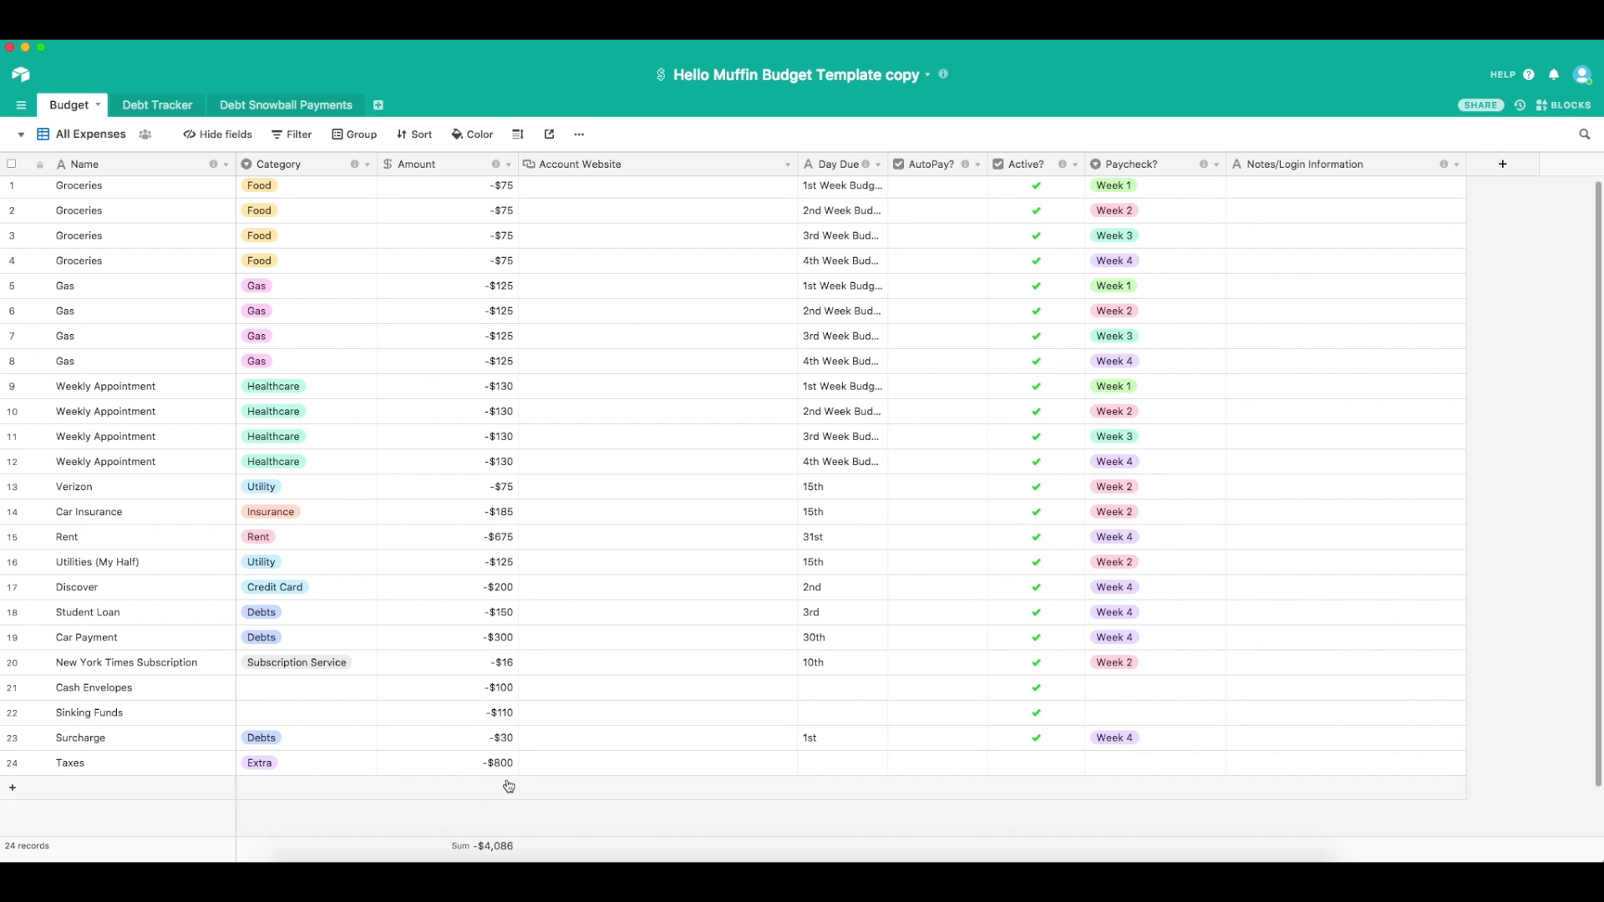
- Insert four blank records below the Taxes record
scroll(506, 781, up, 1)
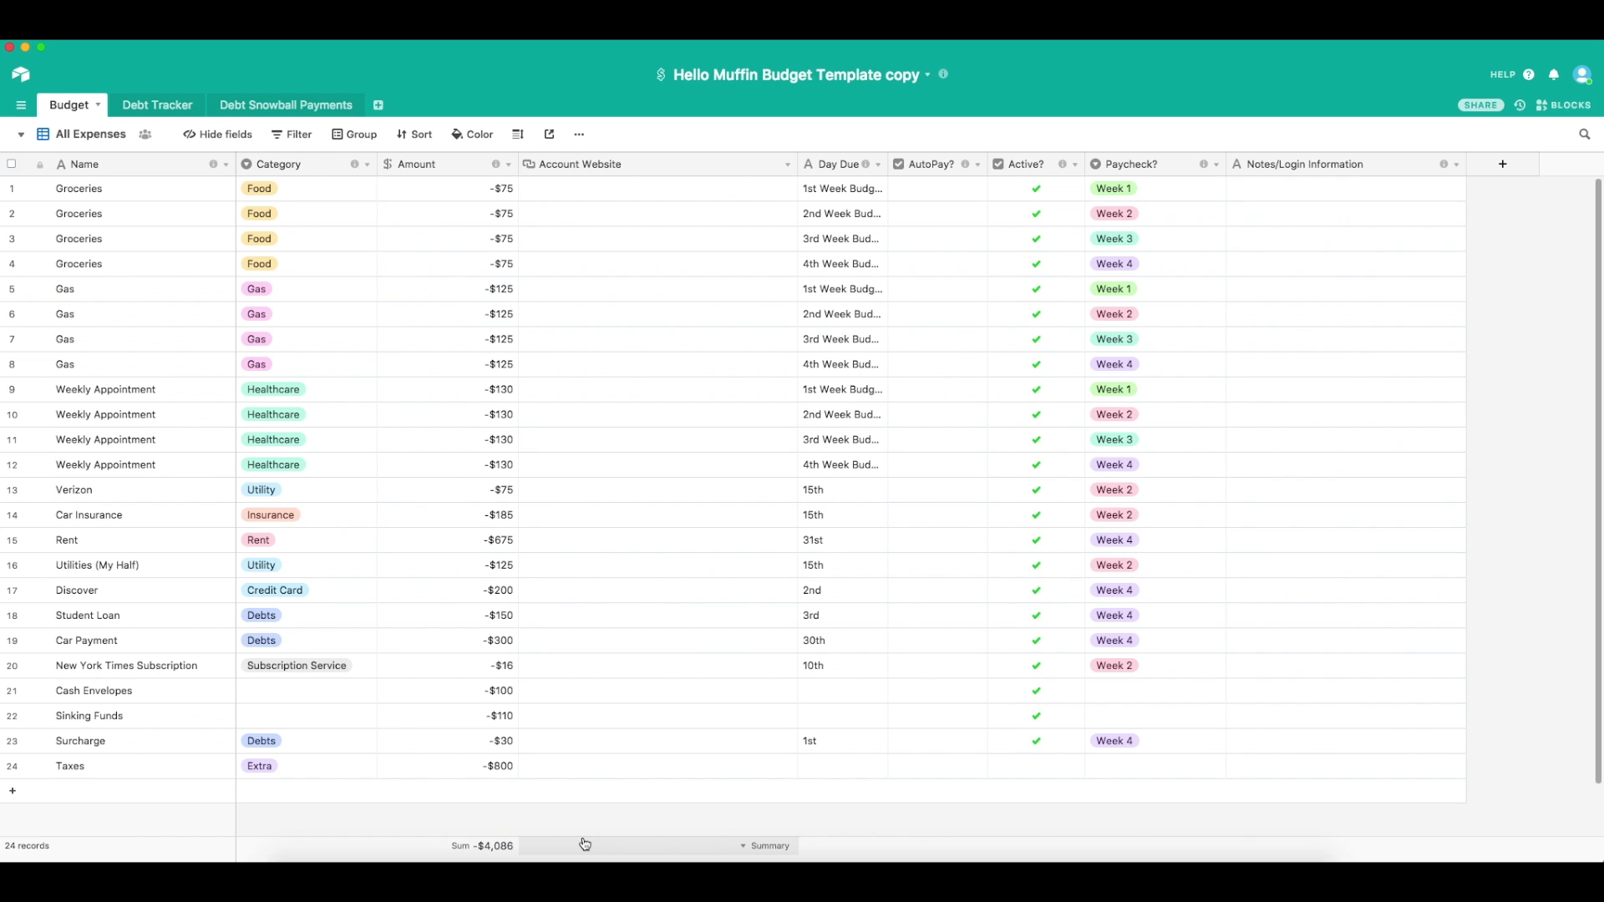
click(455, 772)
key(shift+Return)
key(shift+Return)
key(shift+Return)
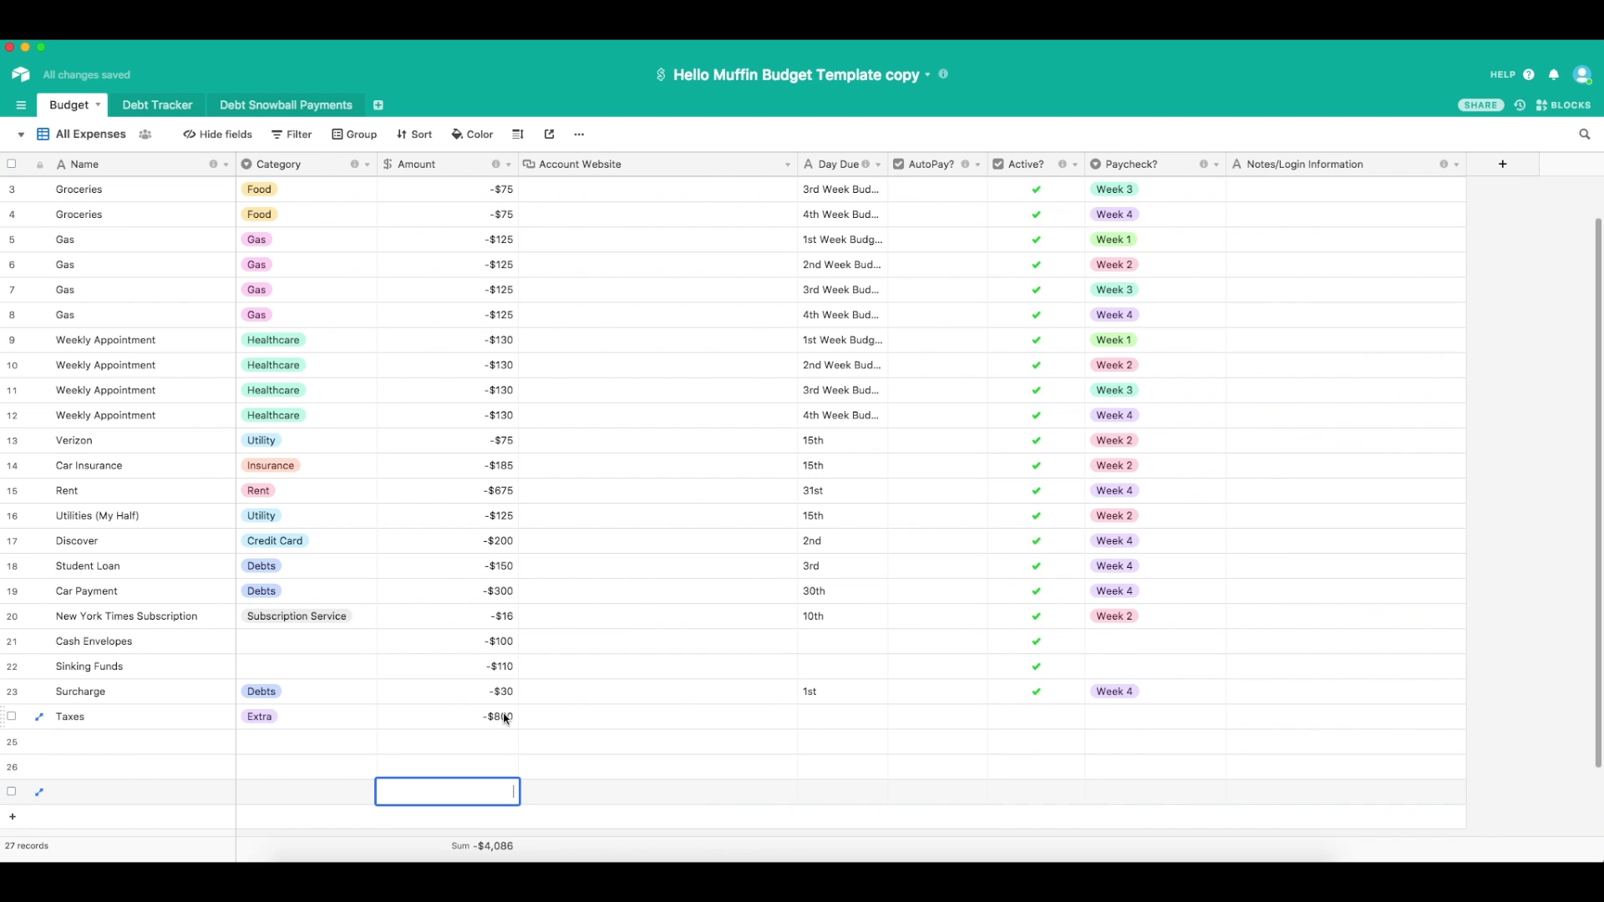
key(shift+Return)
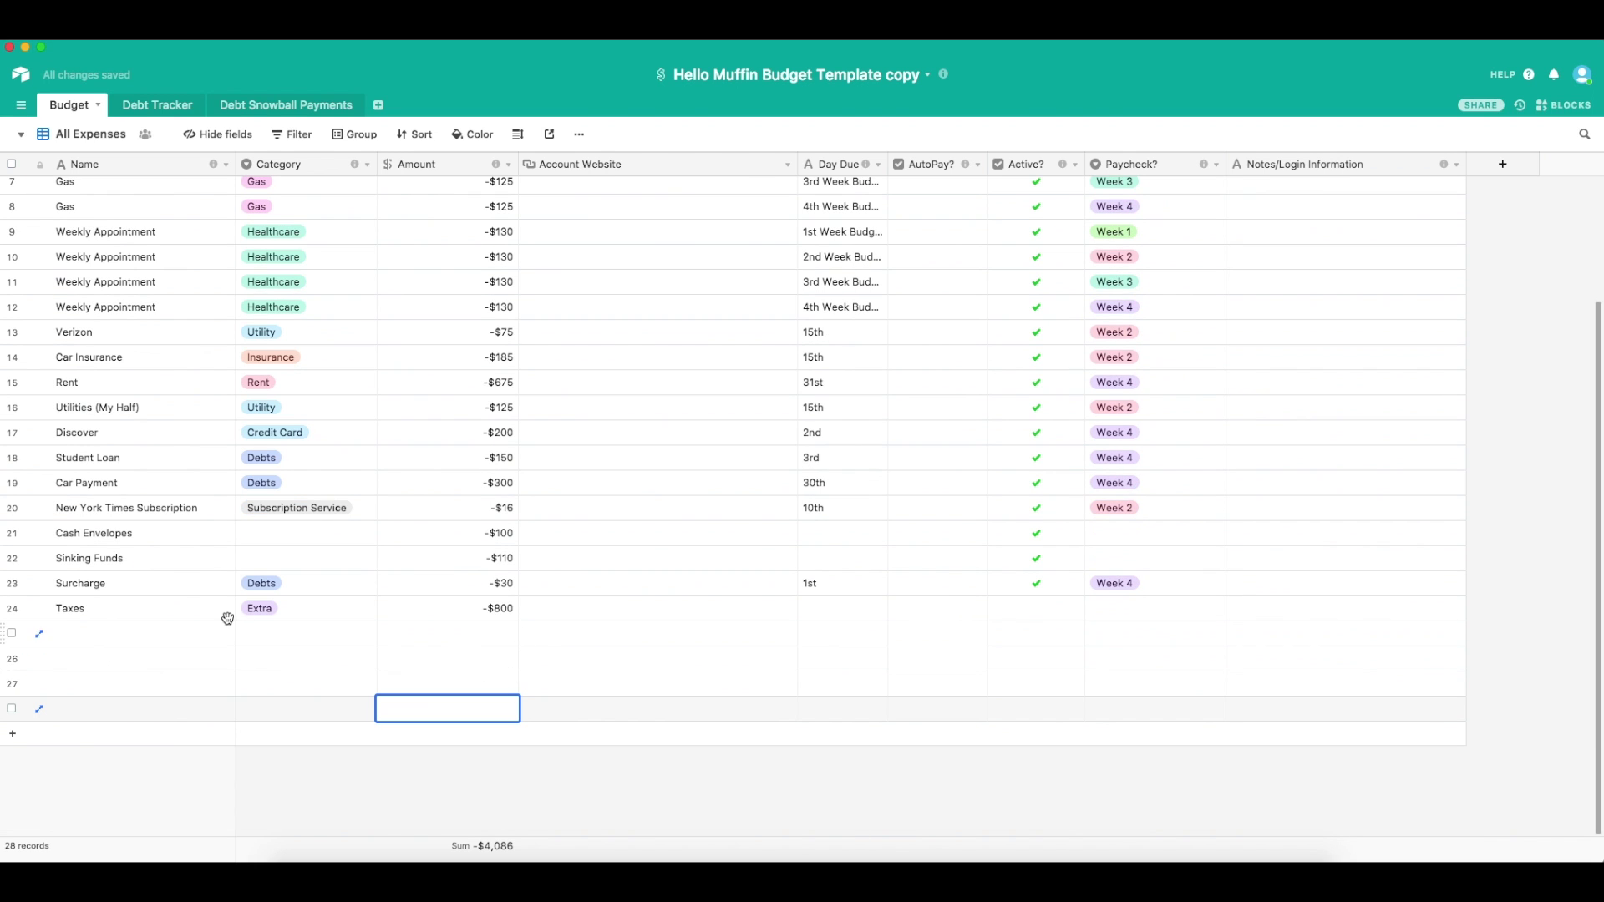
- Fill in the first blank record as Income with category Income and amount 1022, marked active and assigned to Week 1
double_click(187, 632)
text(Income)
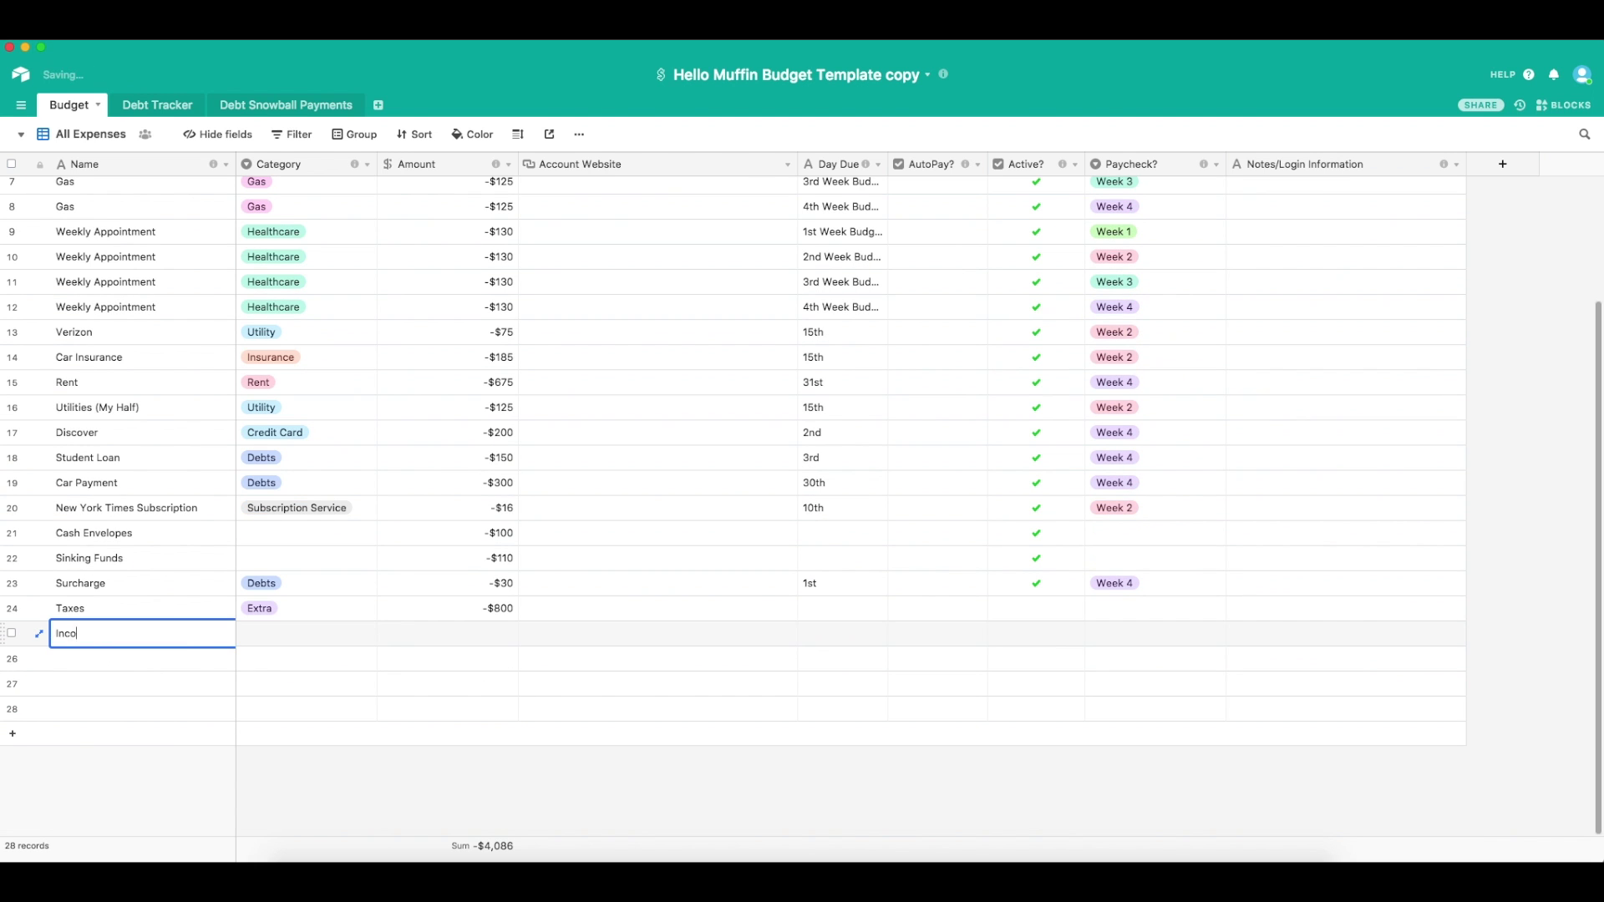
double_click(292, 631)
scroll(309, 793, down, 3)
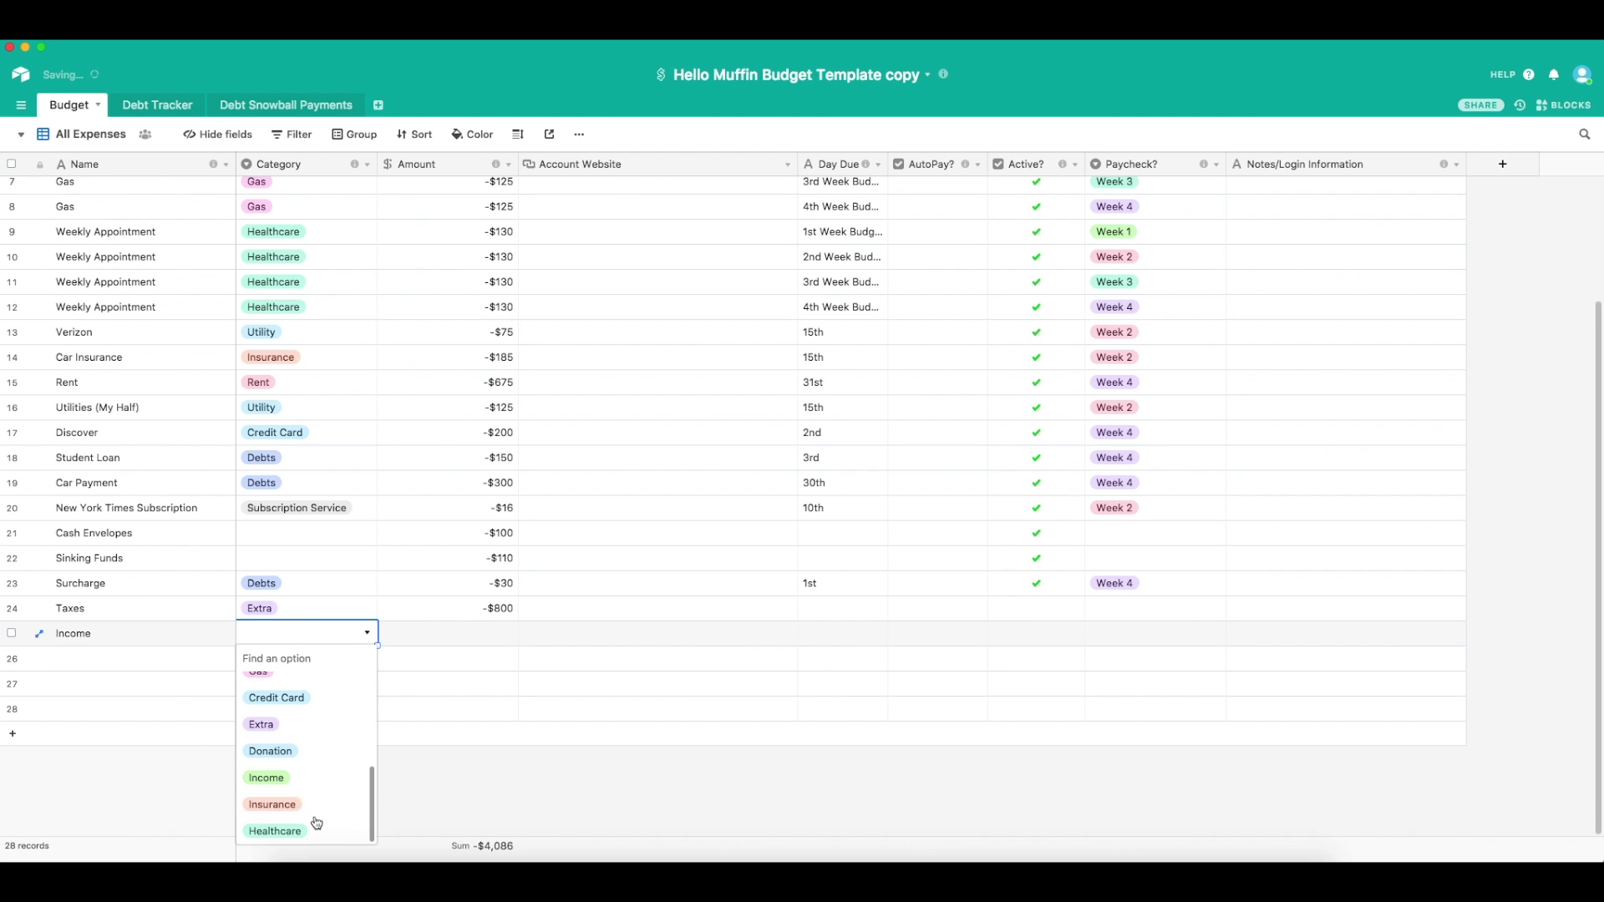
click(299, 781)
click(458, 636)
text(1022)
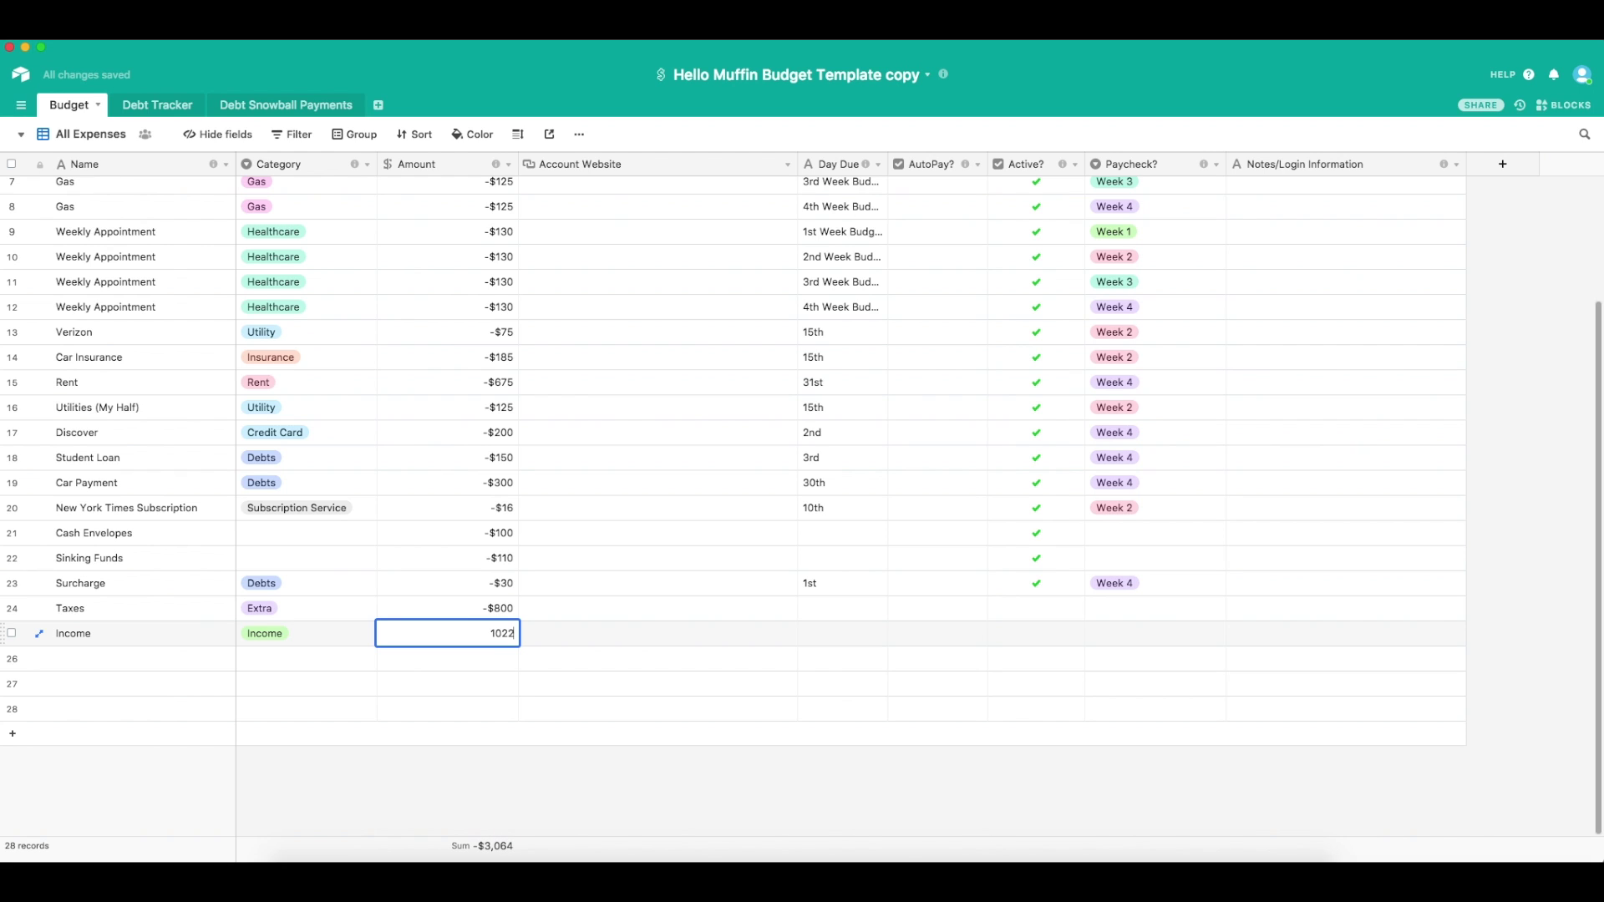
click(645, 642)
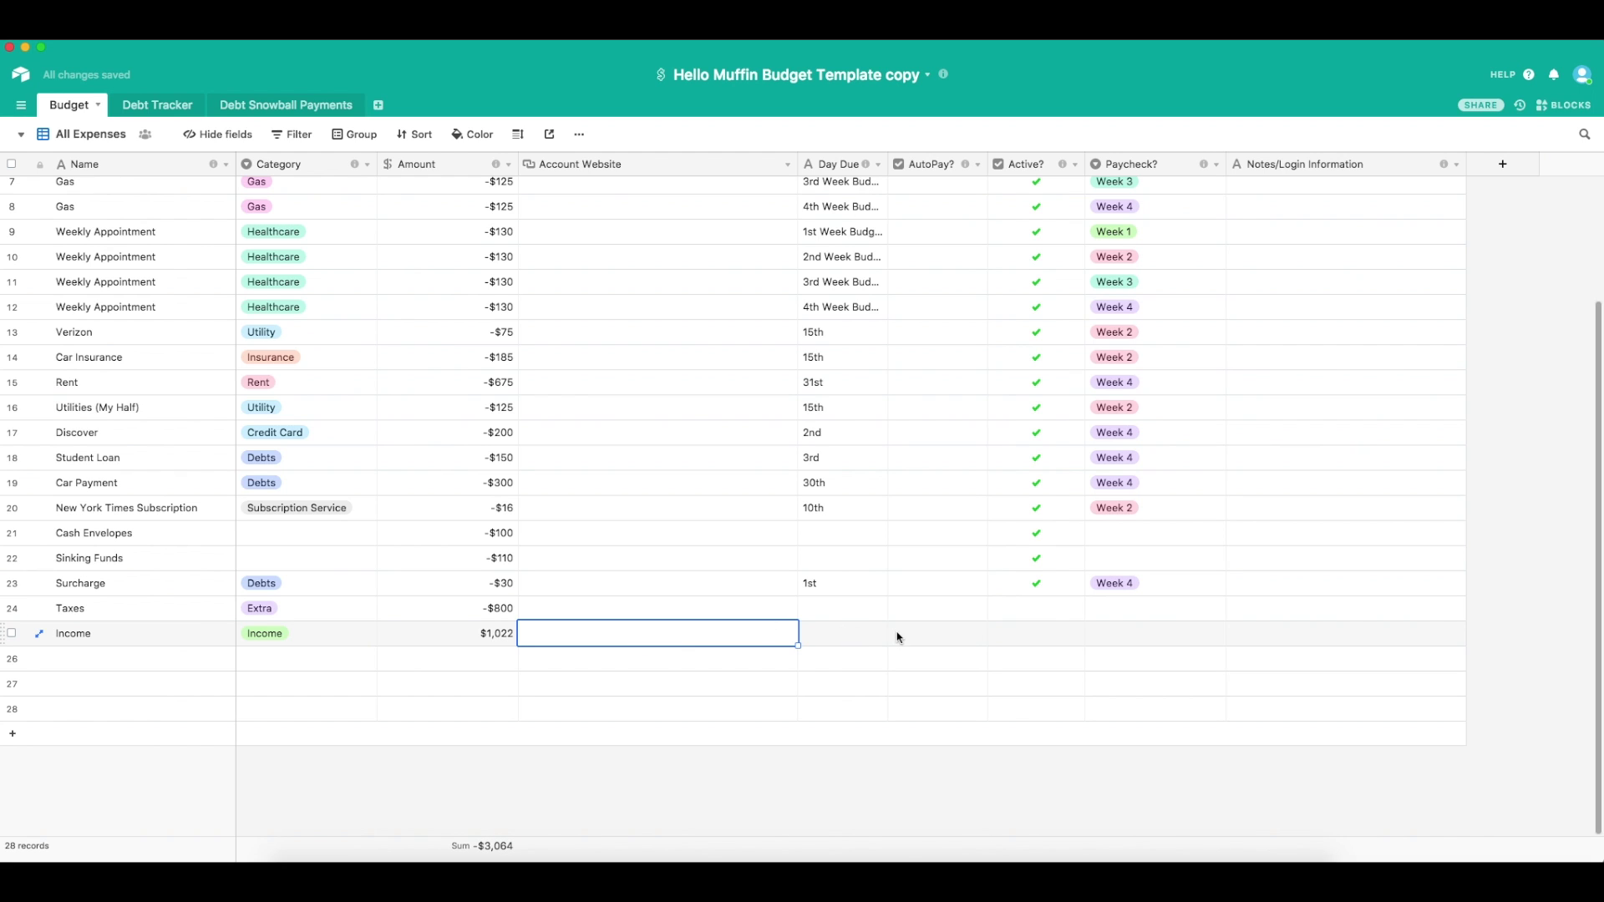
click(1037, 634)
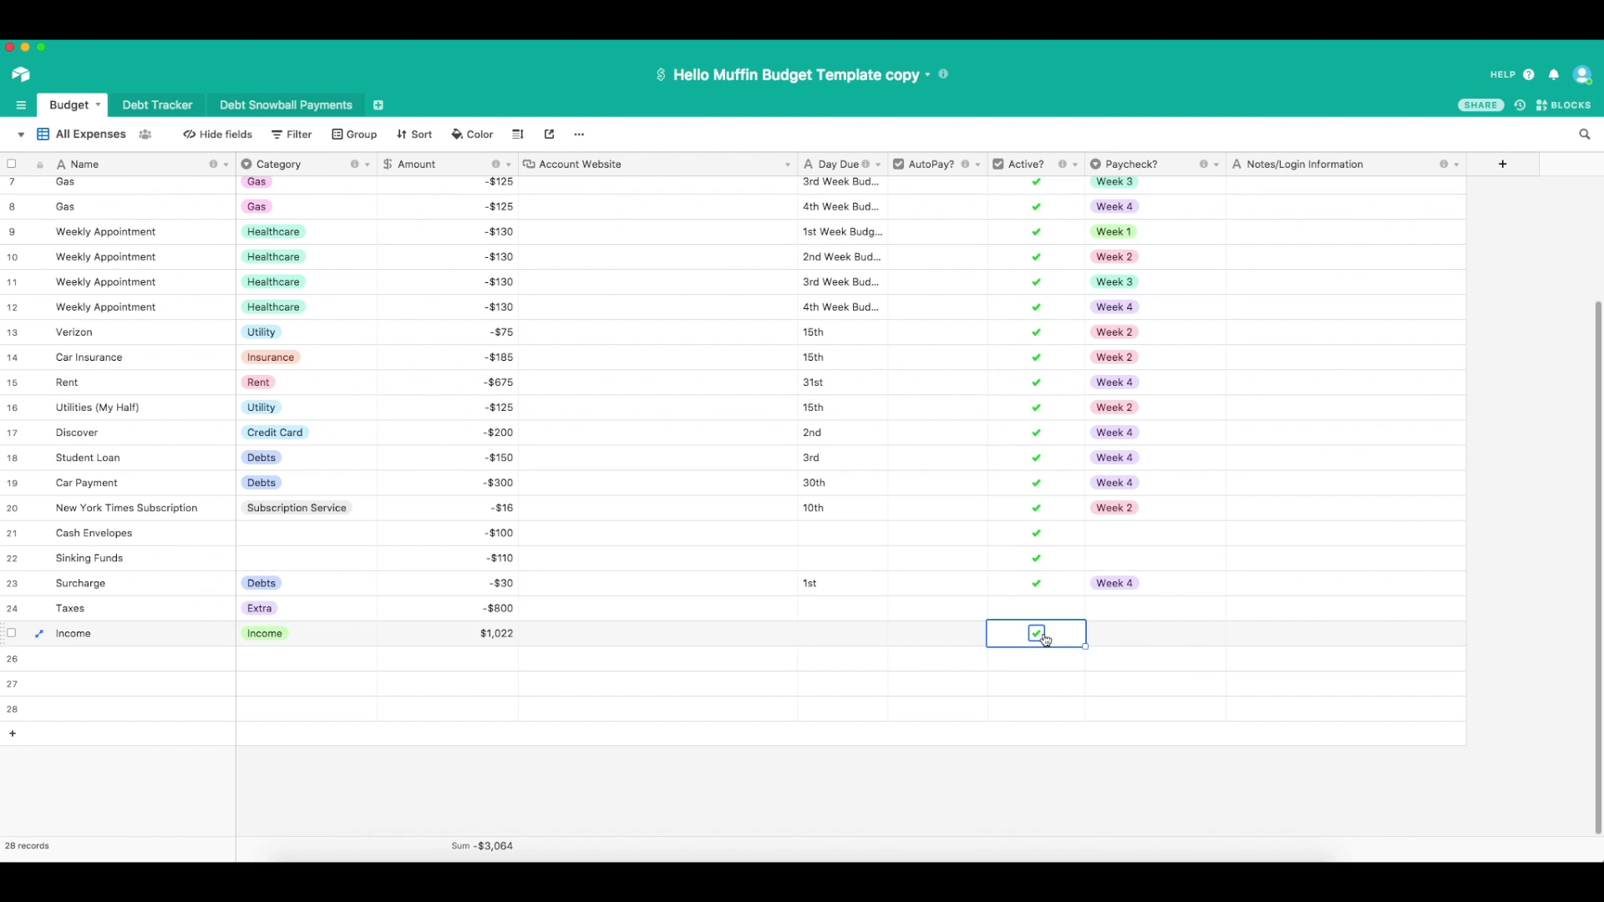
double_click(1139, 637)
click(1120, 712)
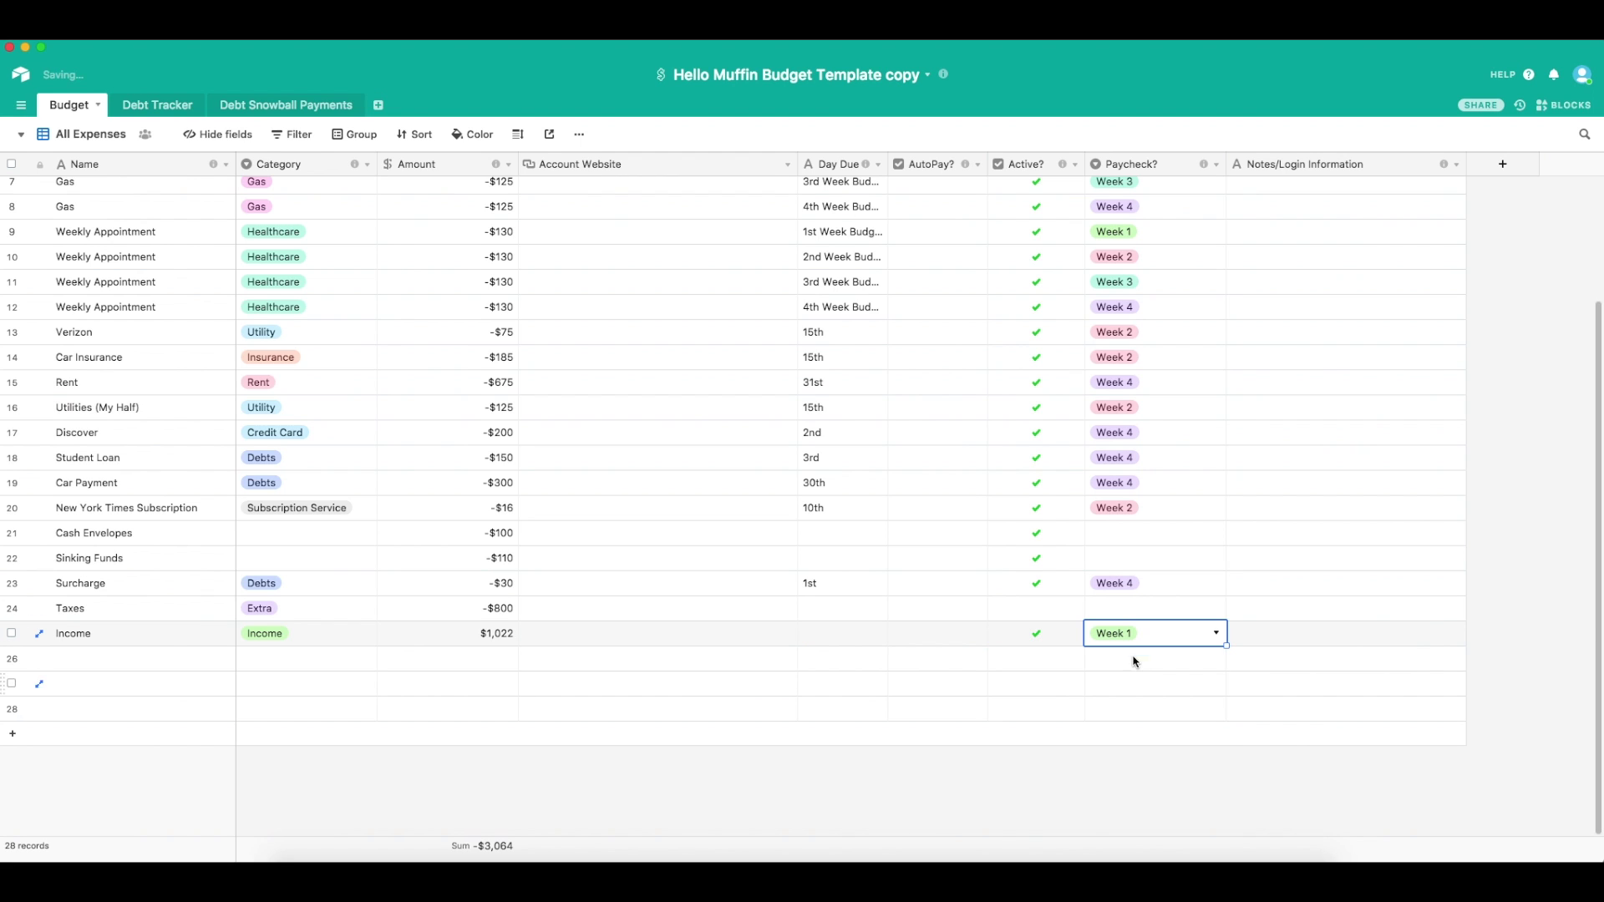
- Copy the Income record's values into the three blank records below it
click(224, 642)
drag(224, 642, 1140, 639)
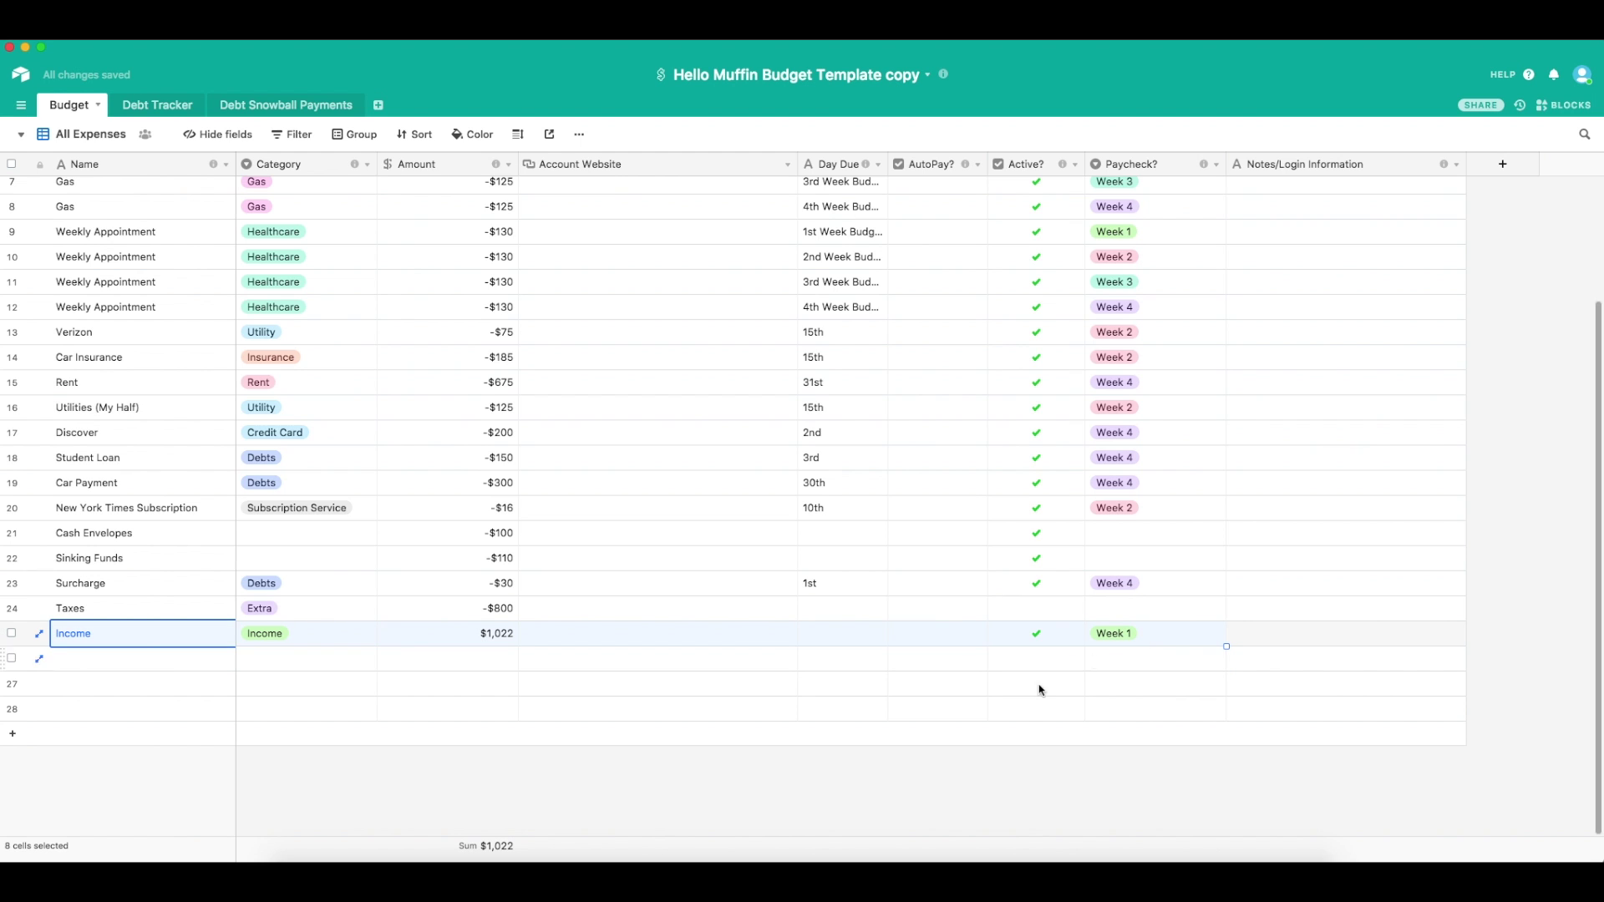
key(super+c)
click(149, 662)
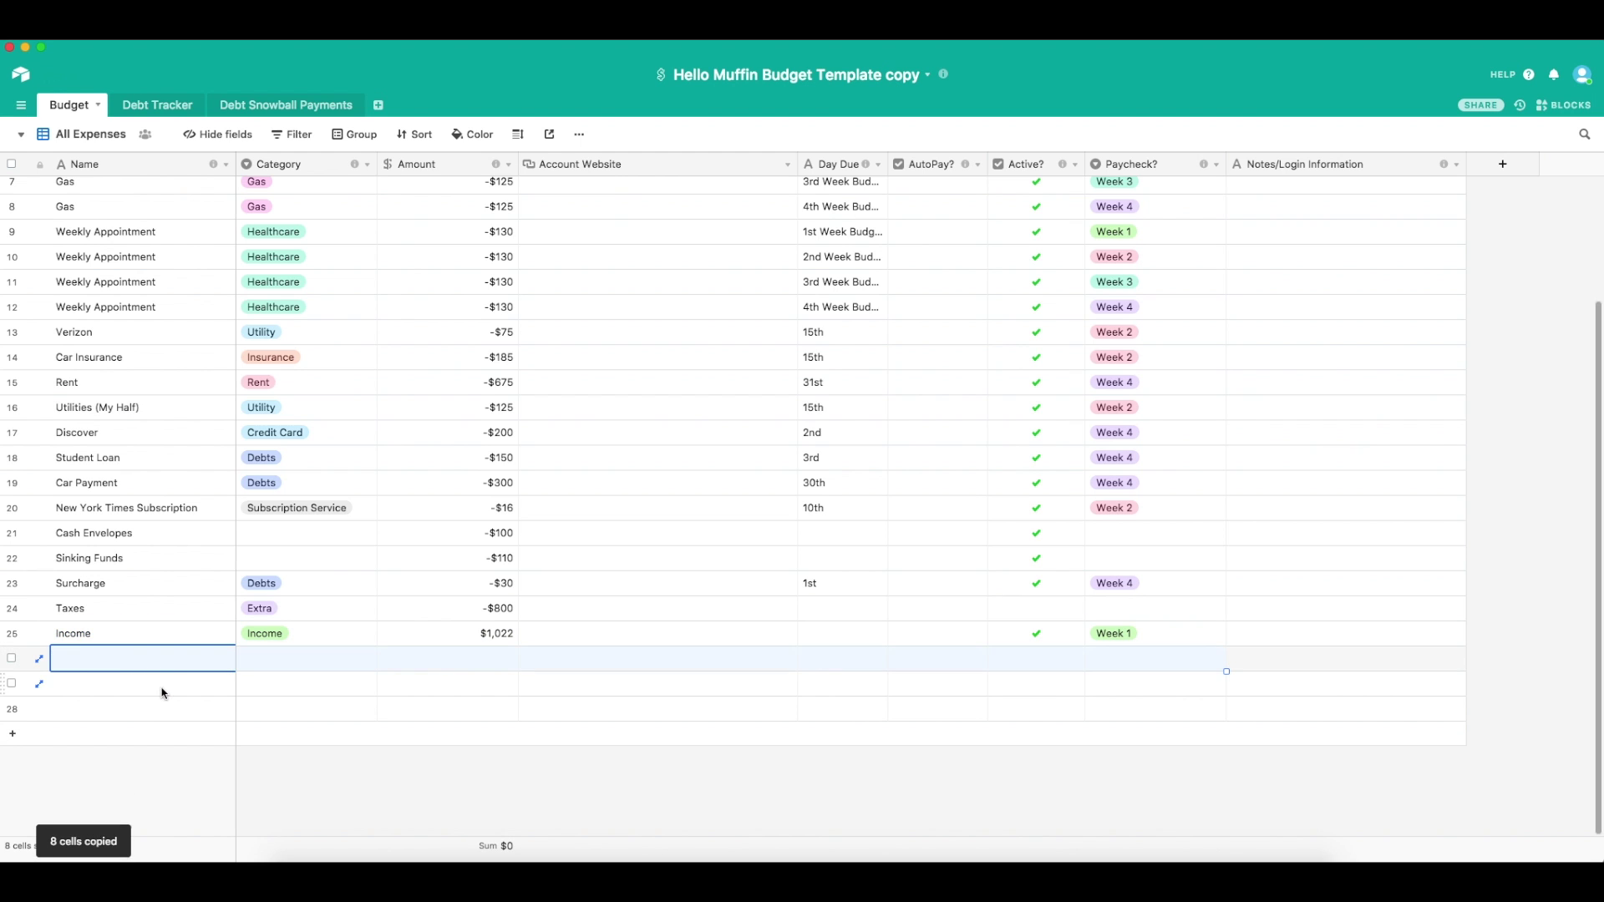
key(super+v)
click(165, 685)
key(super+v)
click(178, 719)
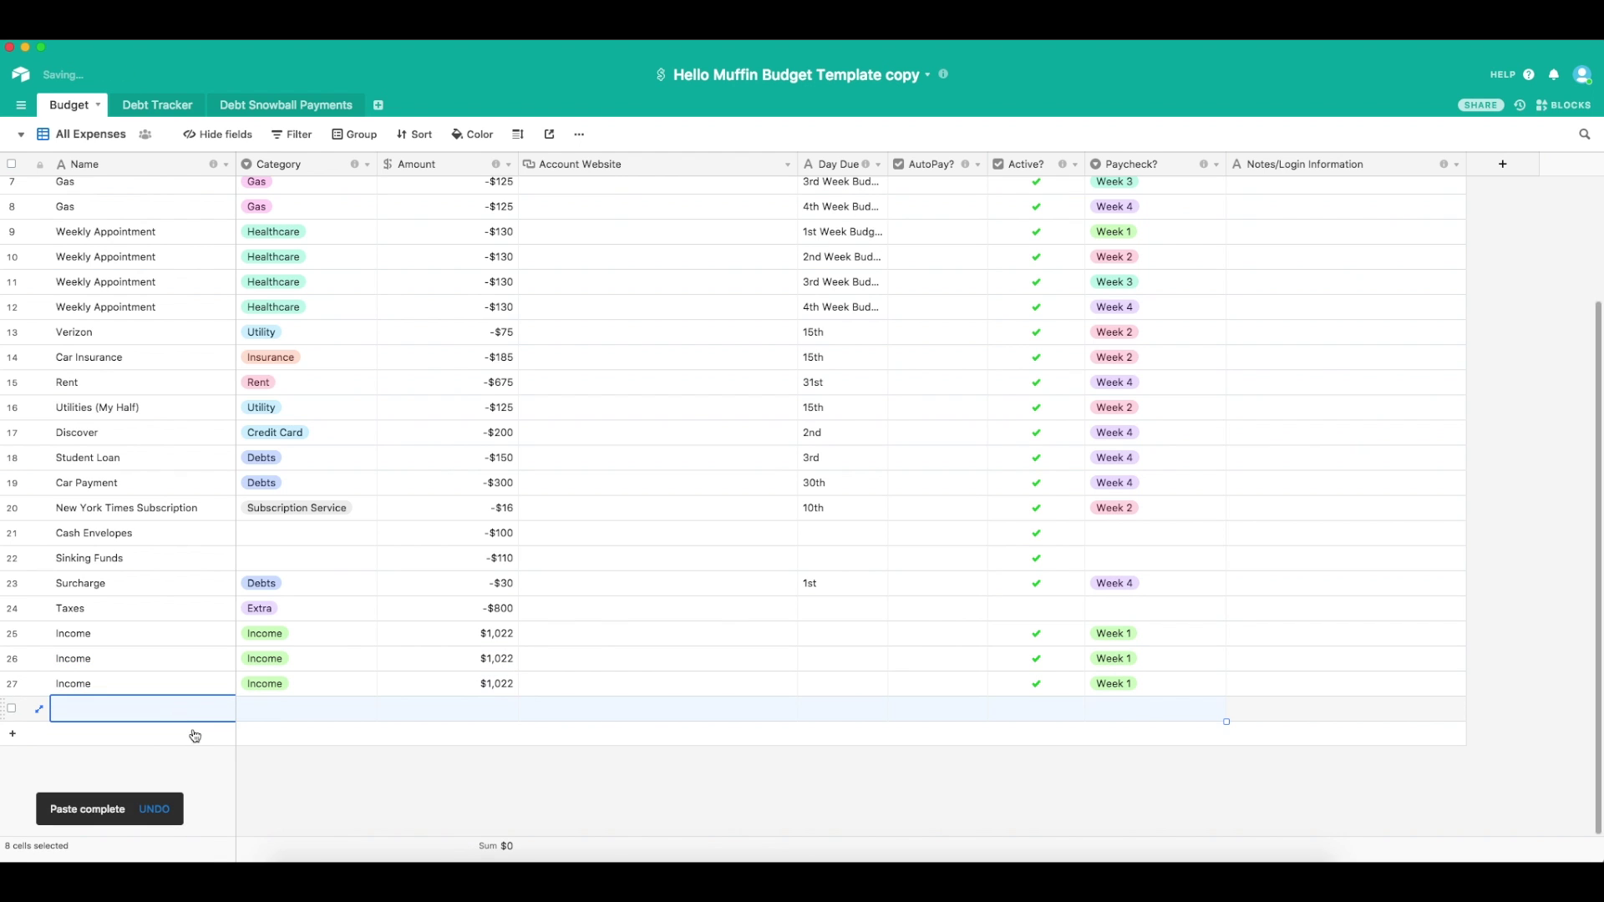
key(super+v)
- Assign the three copied Income records to Week 2, Week 3 and Week 4 in order
click(1132, 660)
click(1132, 660)
click(1119, 764)
double_click(1155, 687)
click(1173, 827)
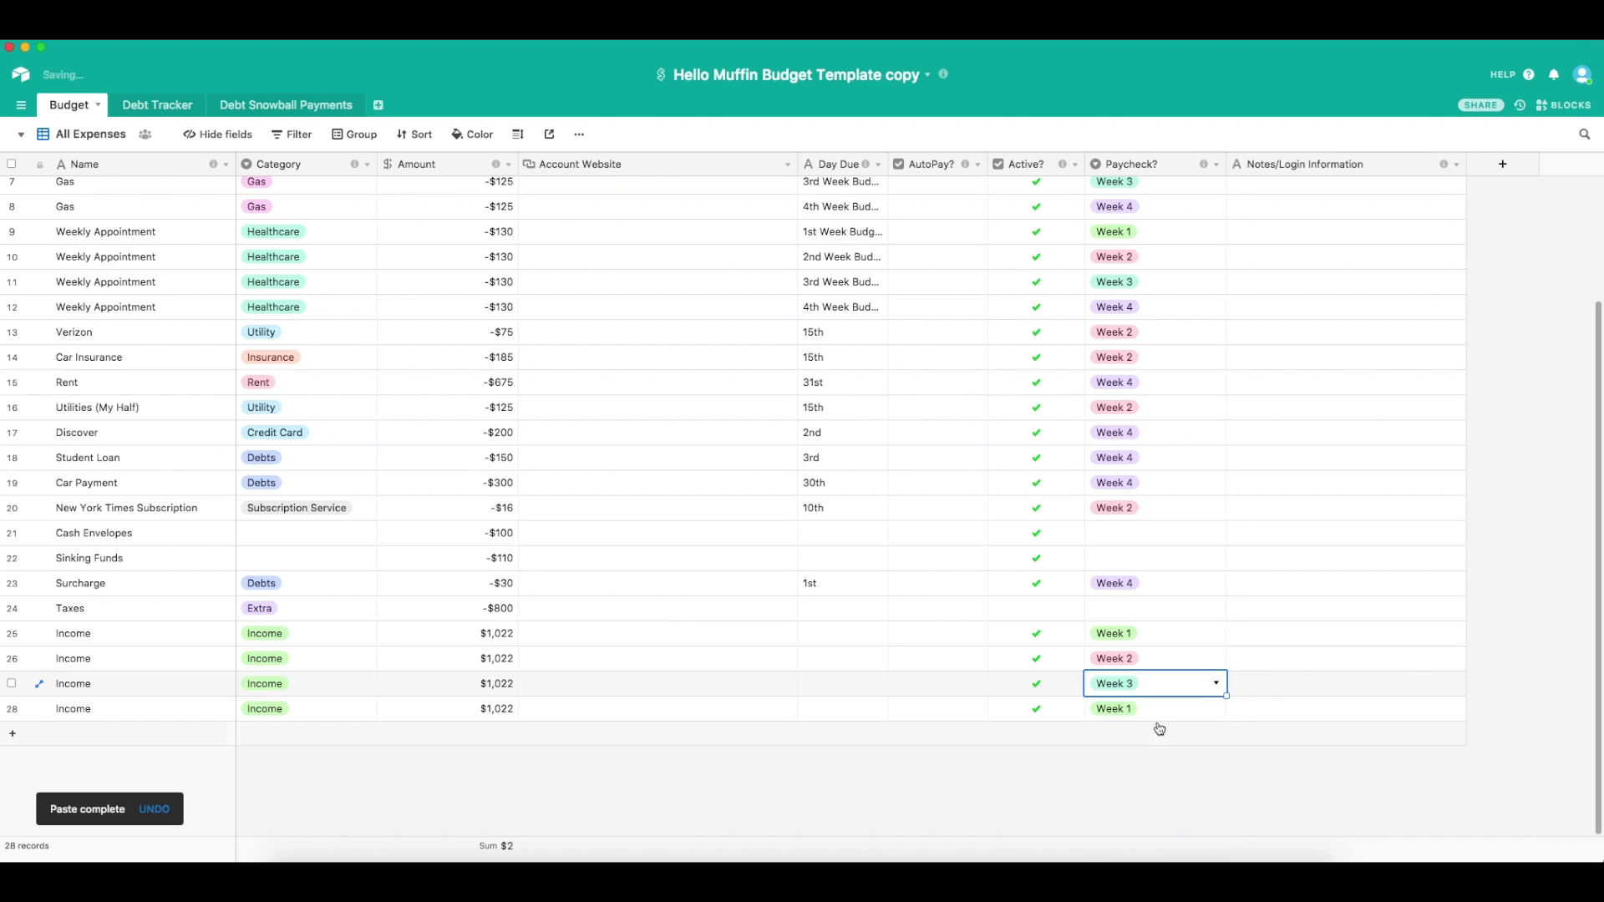
double_click(1158, 710)
click(1160, 704)
click(981, 825)
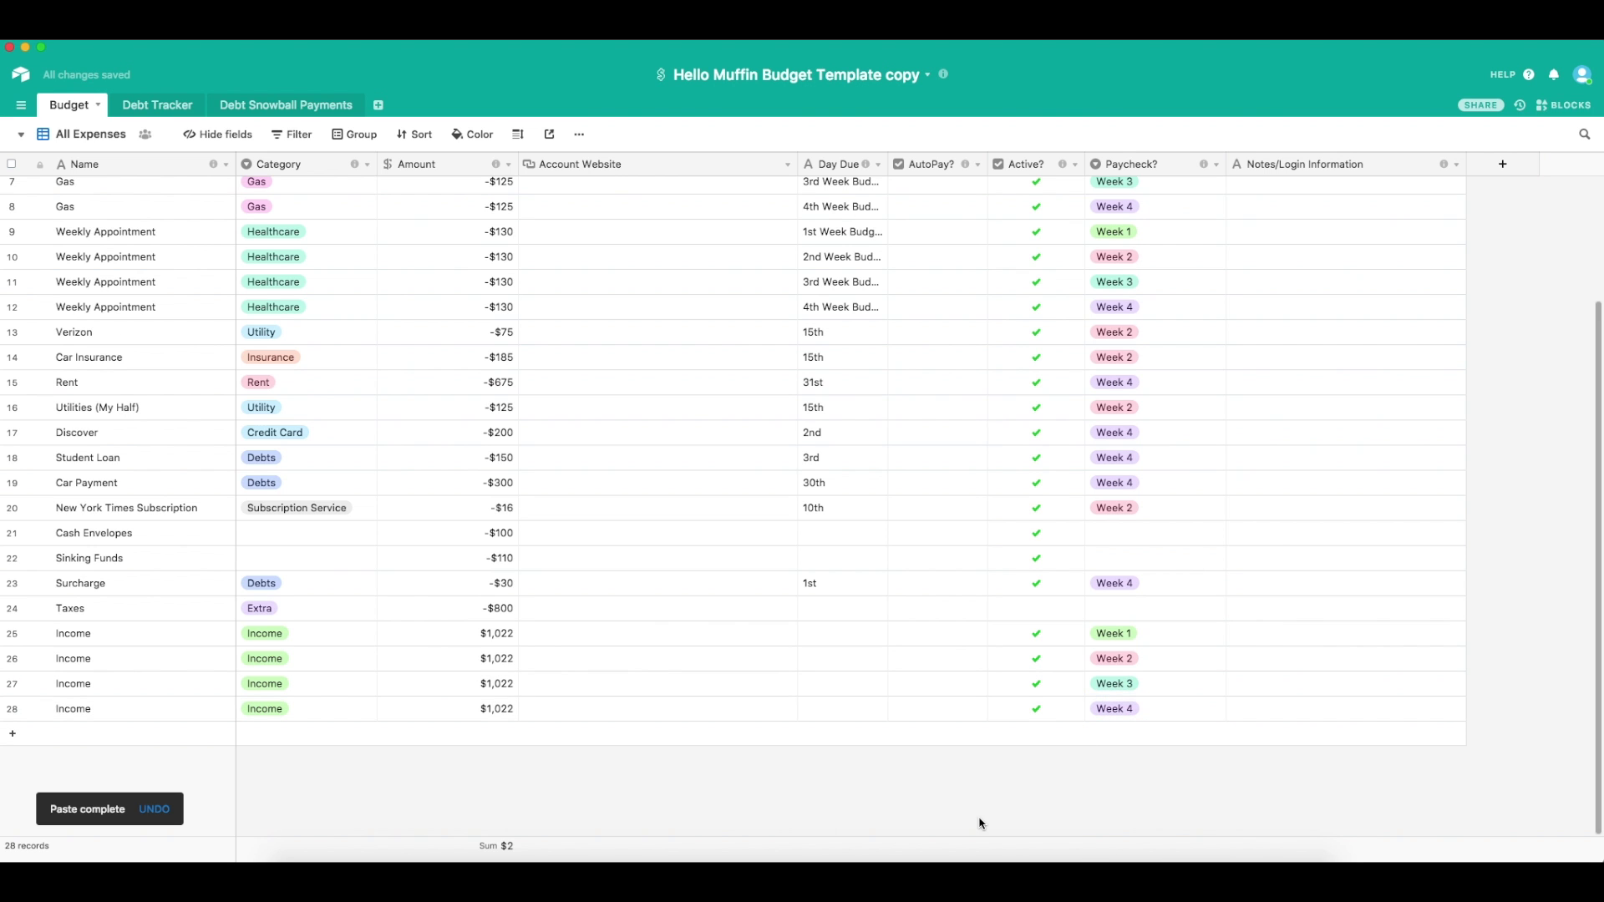
- Mark the New York Times Subscription record as AutoPay
scroll(1003, 806, up, 1)
scroll(1009, 792, up, 4)
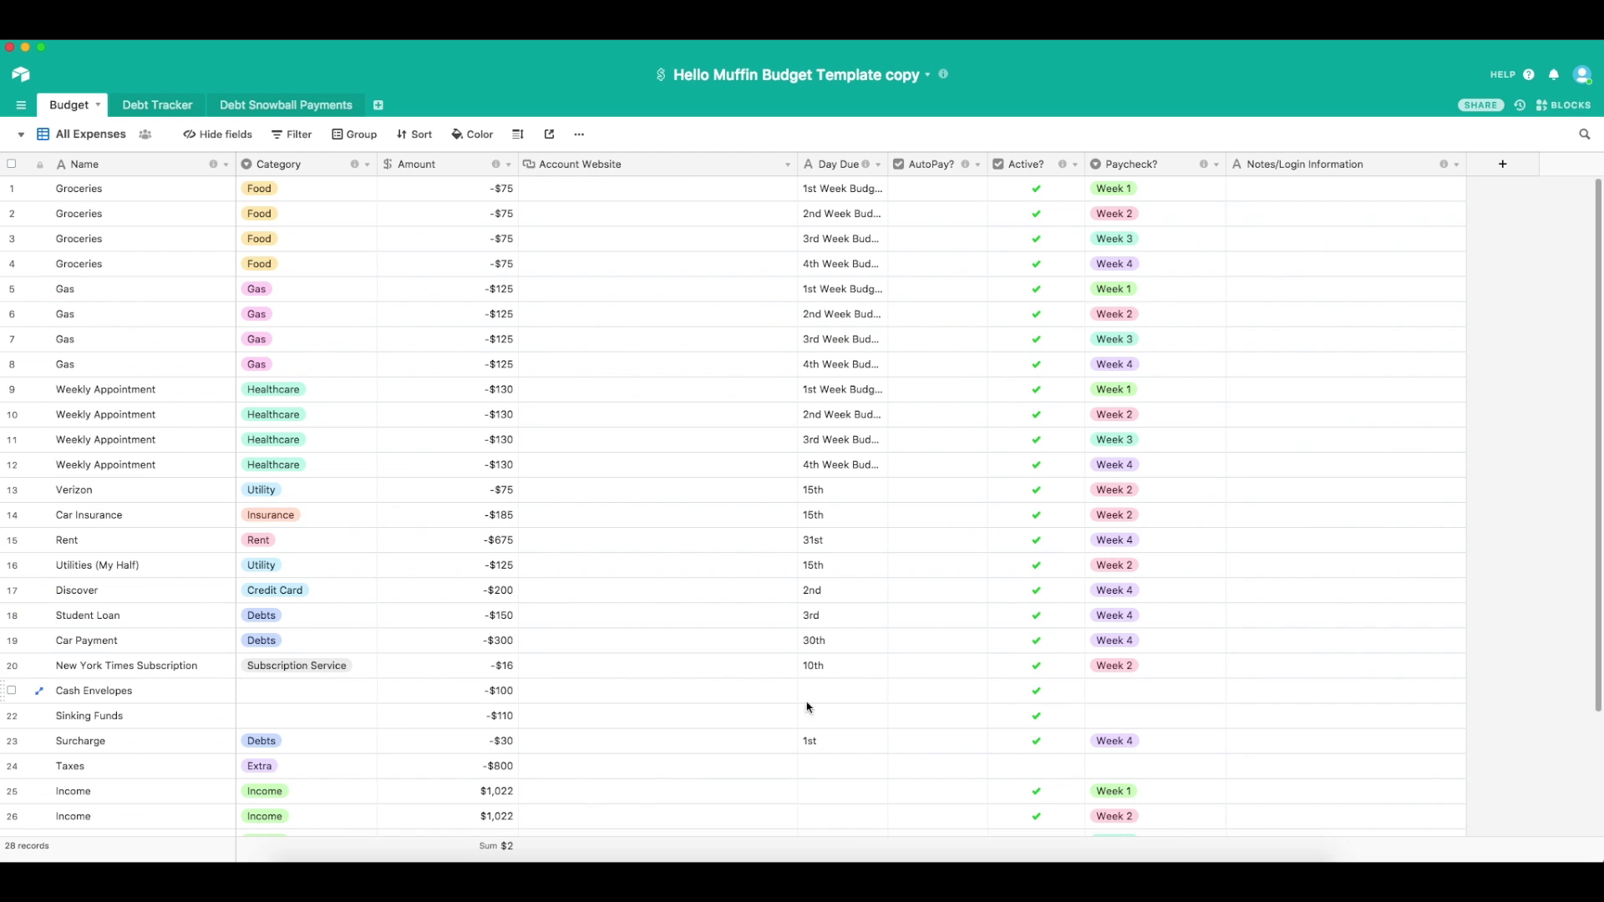
click(938, 666)
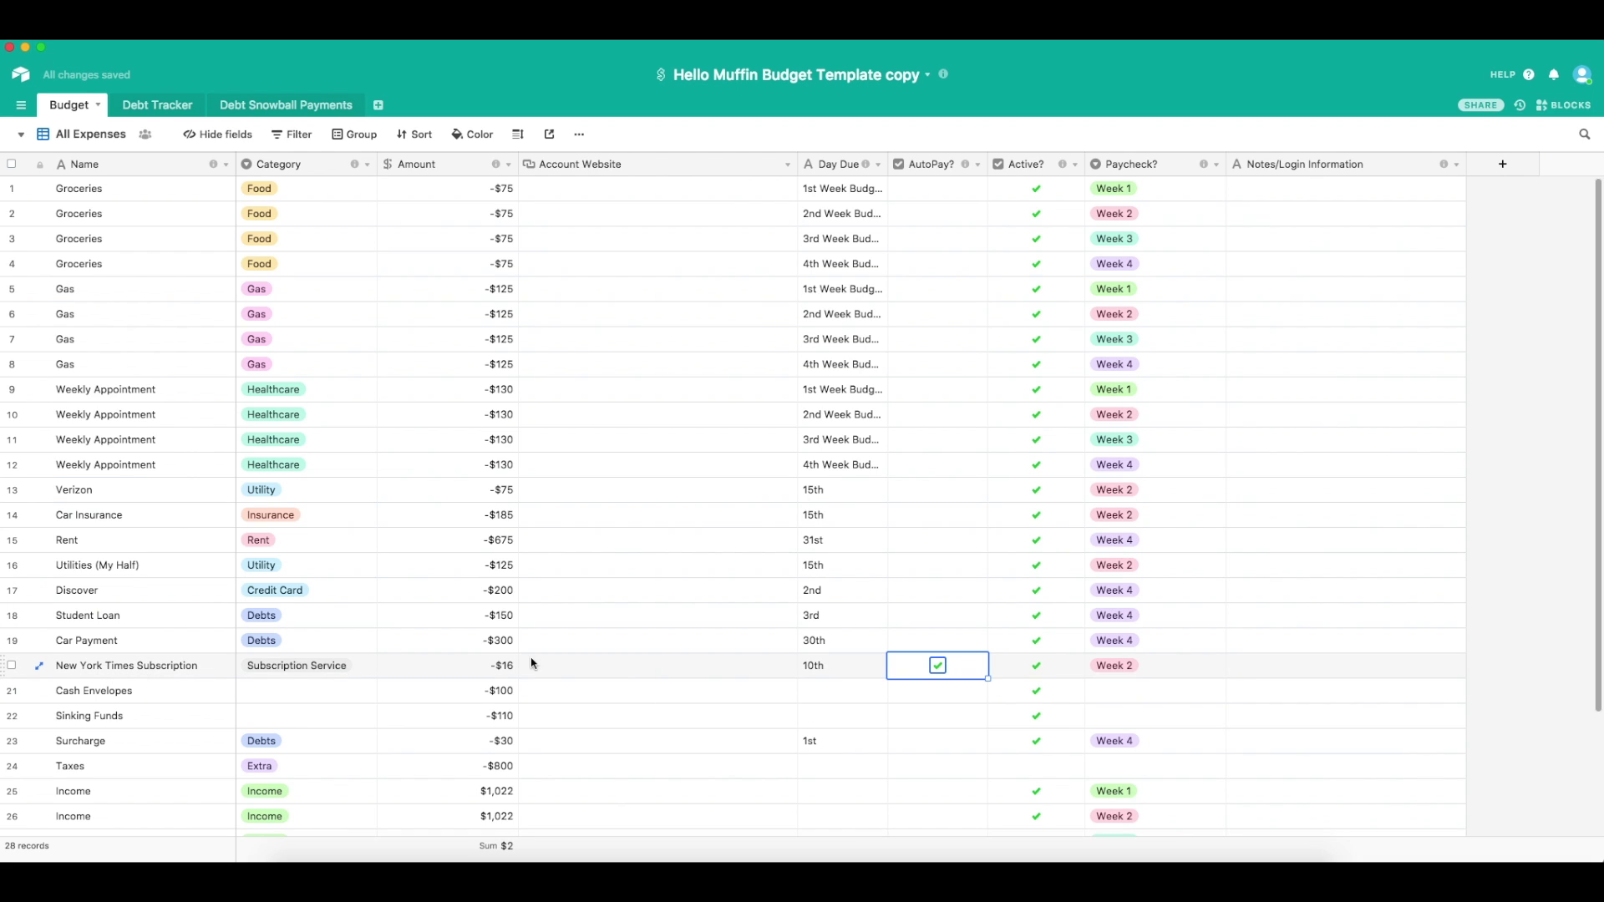
- Insert a record below New York Times Subscription named Sling TV with category Subscription Service and amount -40
click(396, 666)
key(shift+Return)
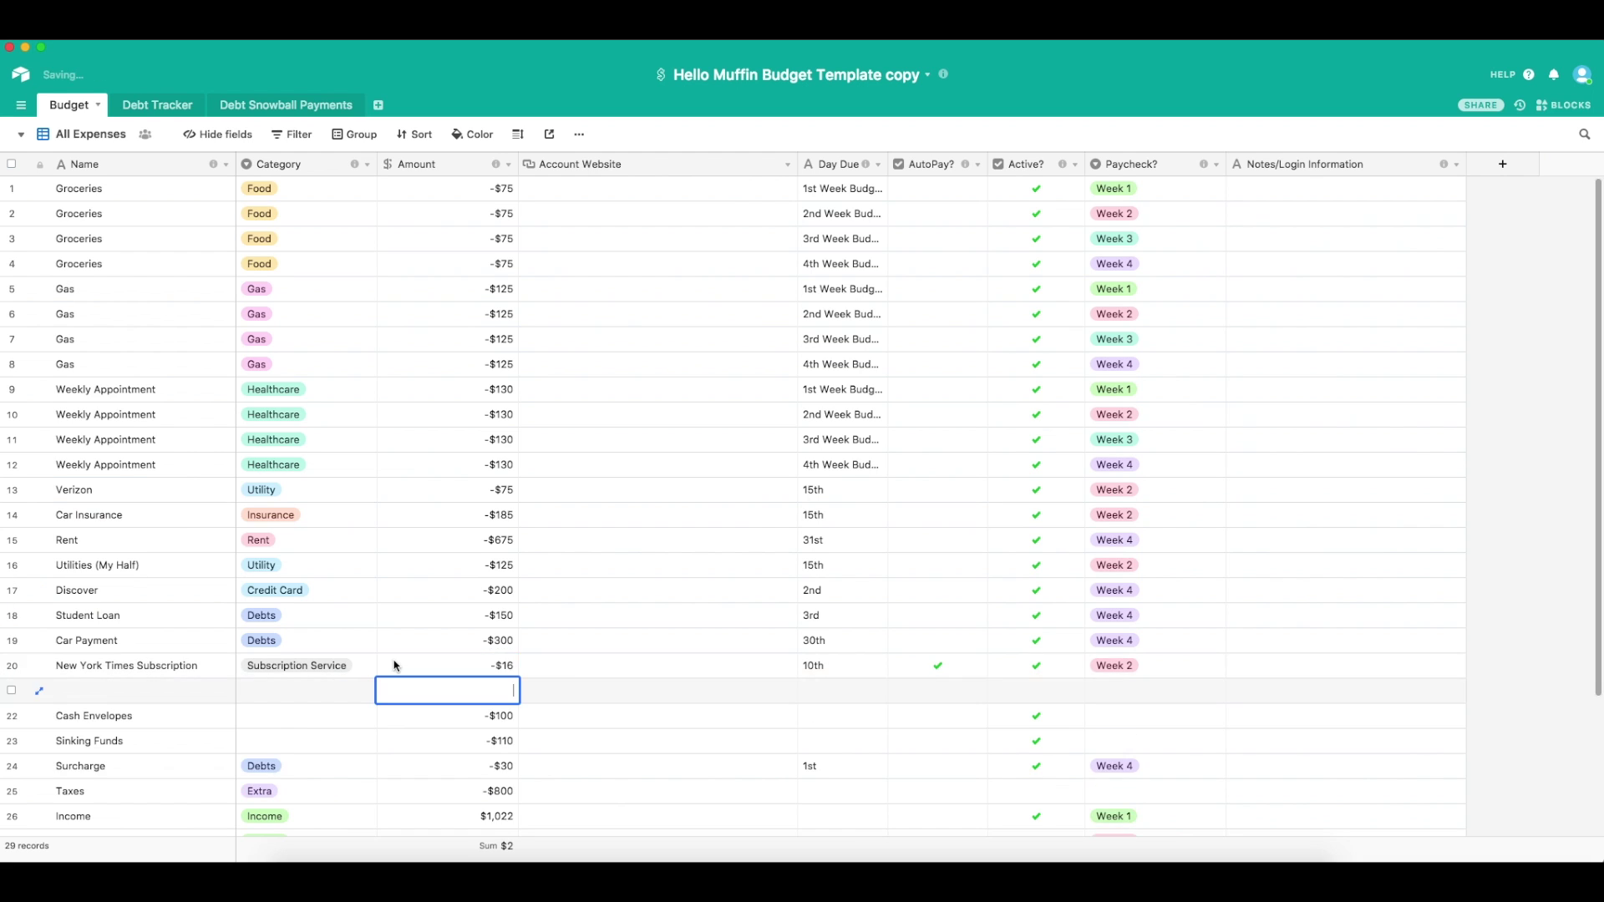
double_click(134, 691)
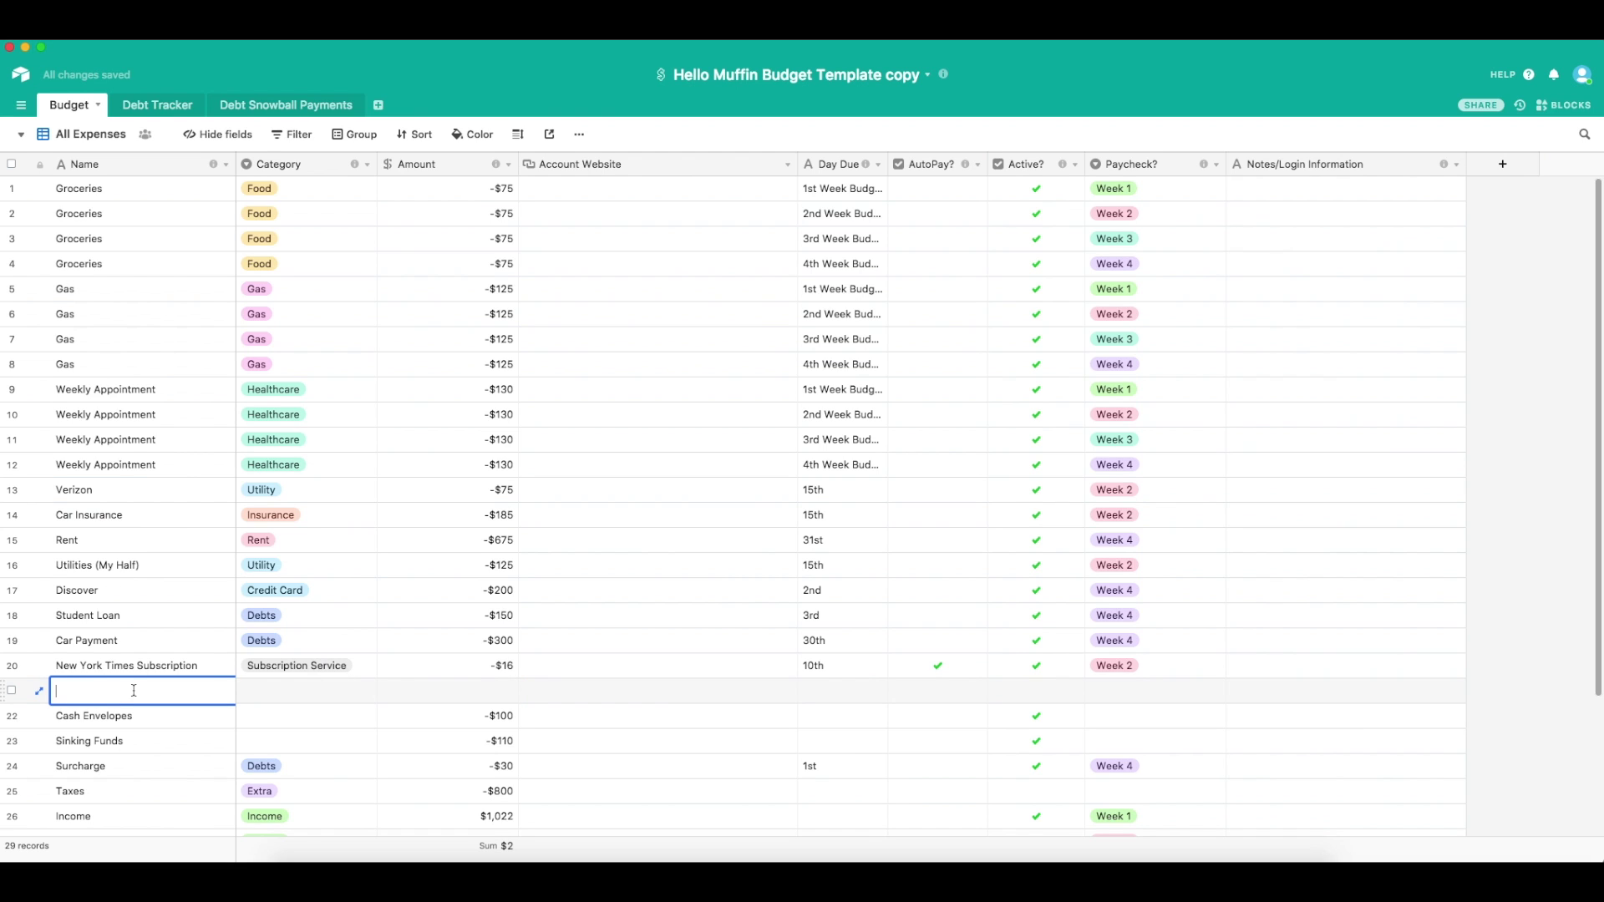
text(Slin)
click(284, 693)
click(286, 694)
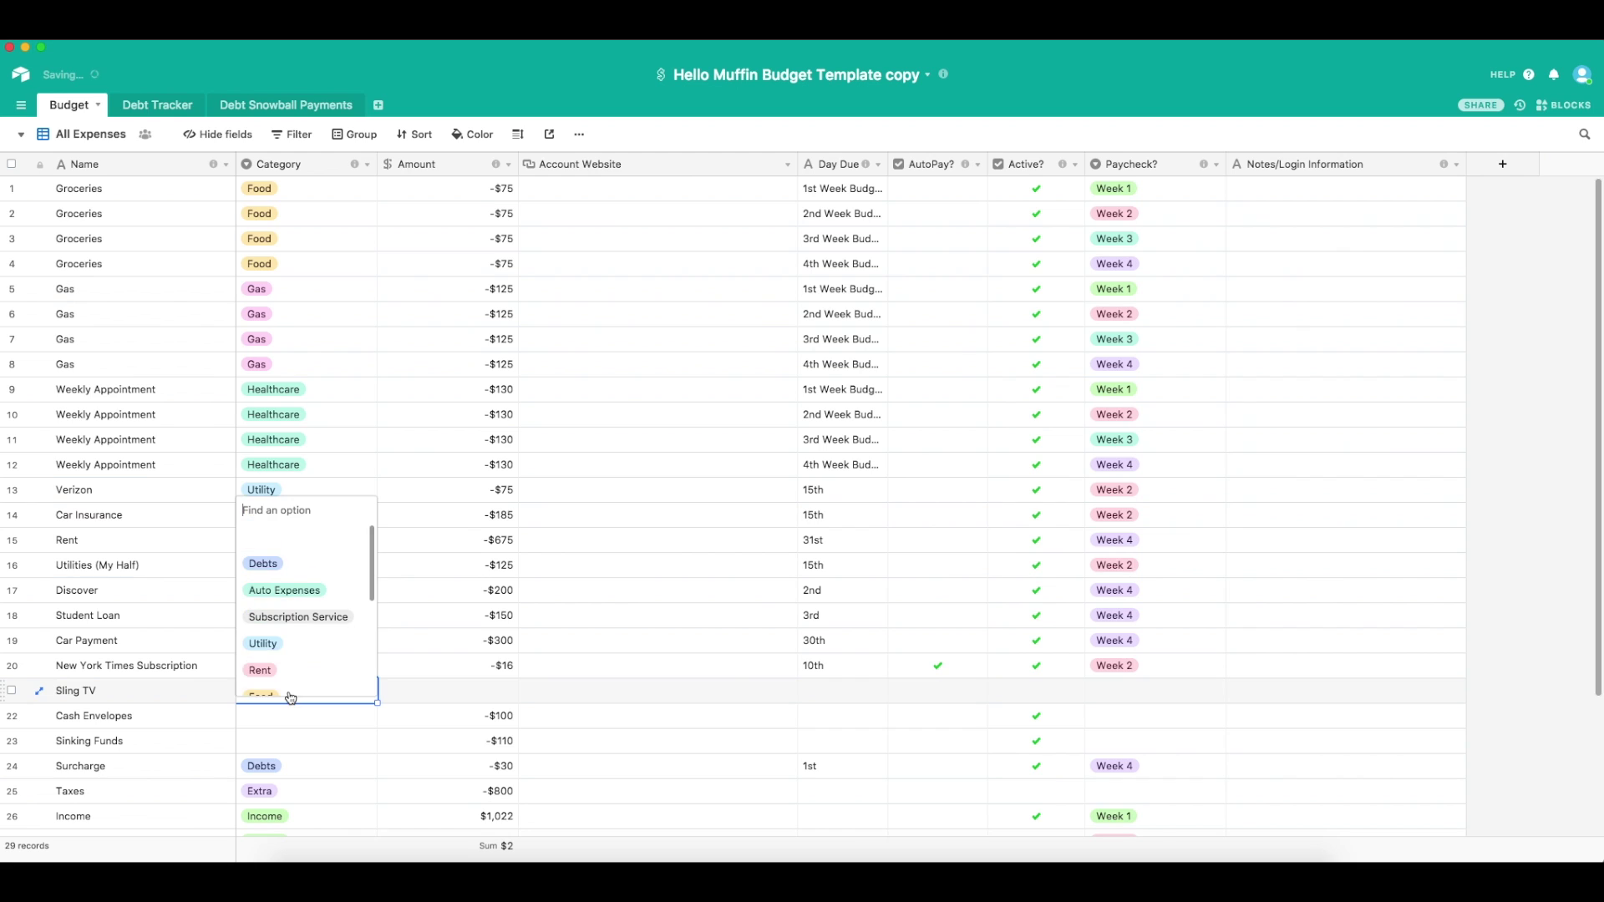
click(317, 620)
click(481, 698)
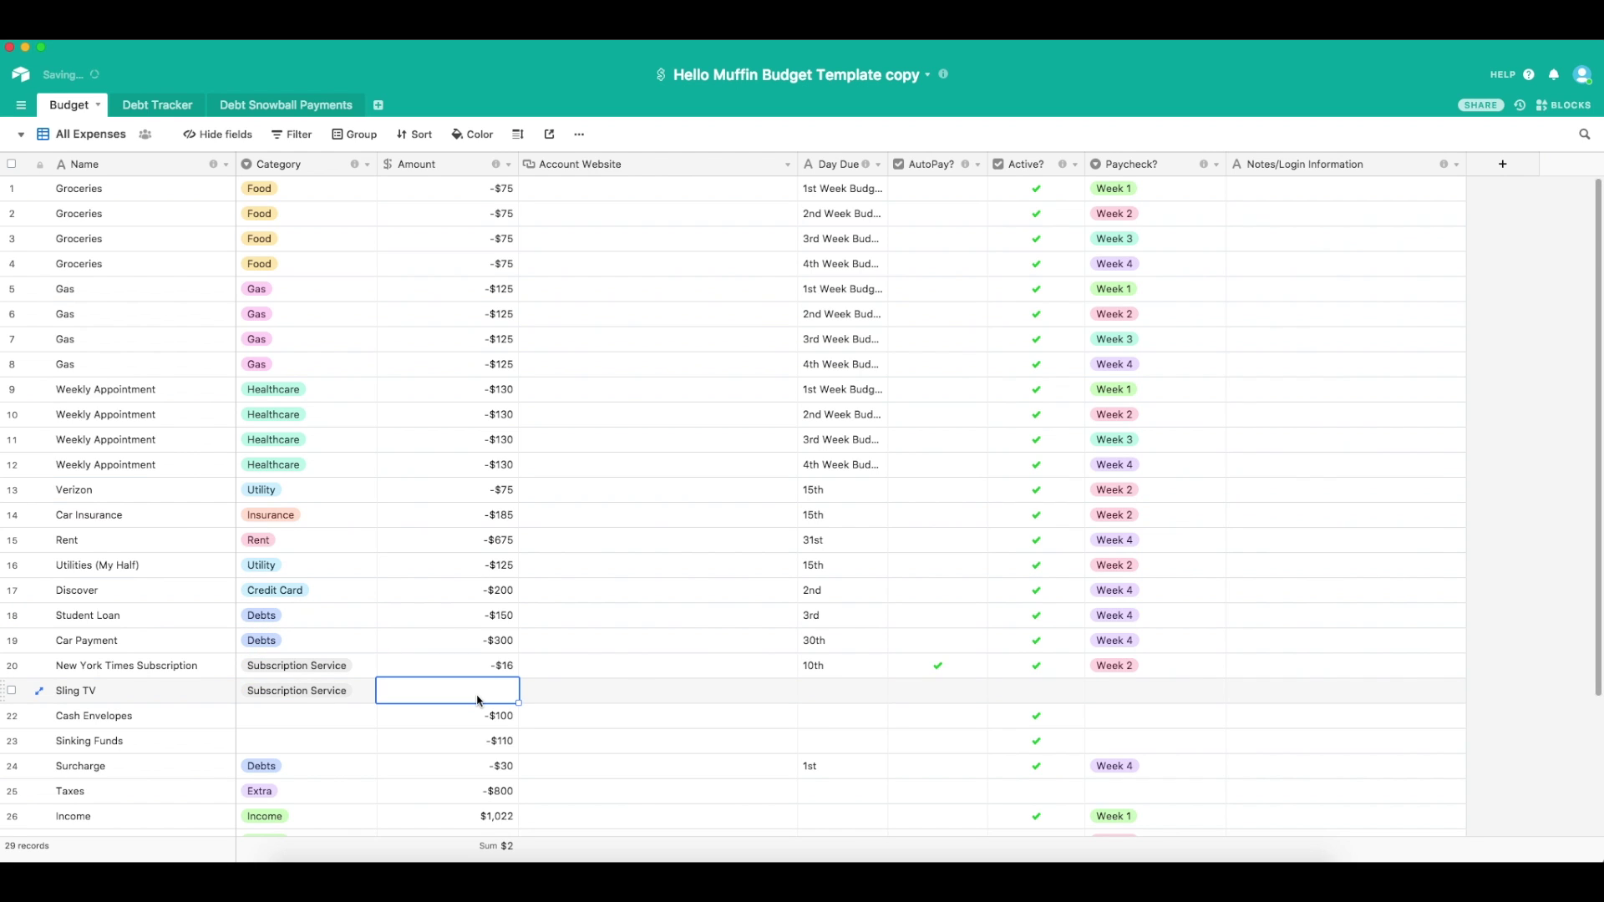
text(-40)
- Set the Sling TV record's due day to 21st, mark it as AutoPay and active, and assign it to Week 3
click(827, 703)
text(21)
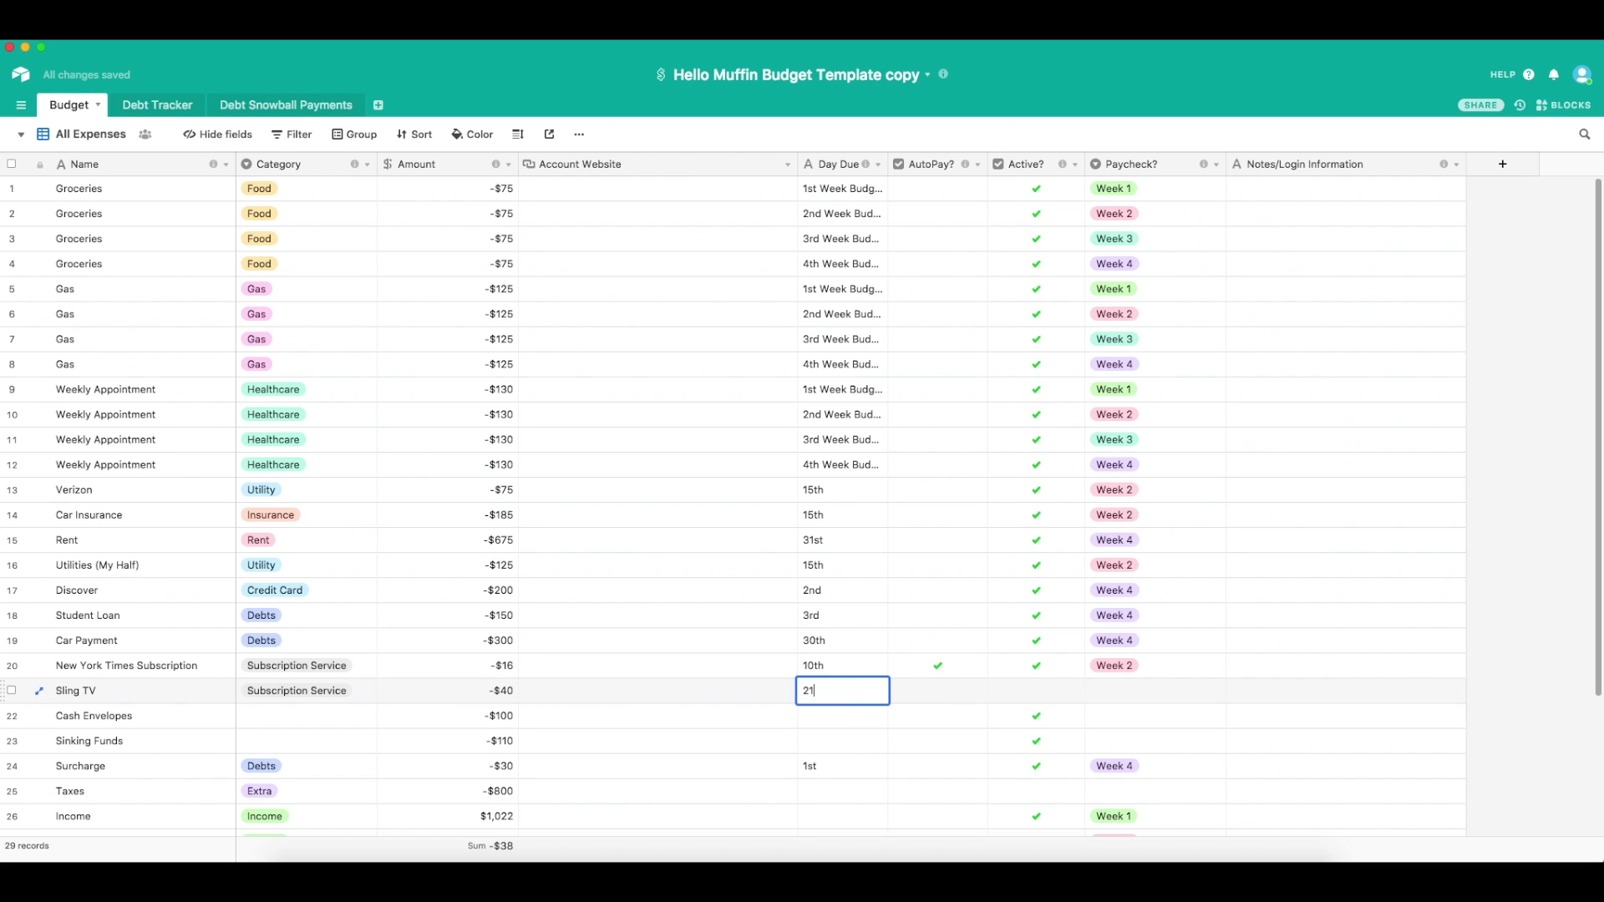
text(st)
click(943, 695)
click(939, 692)
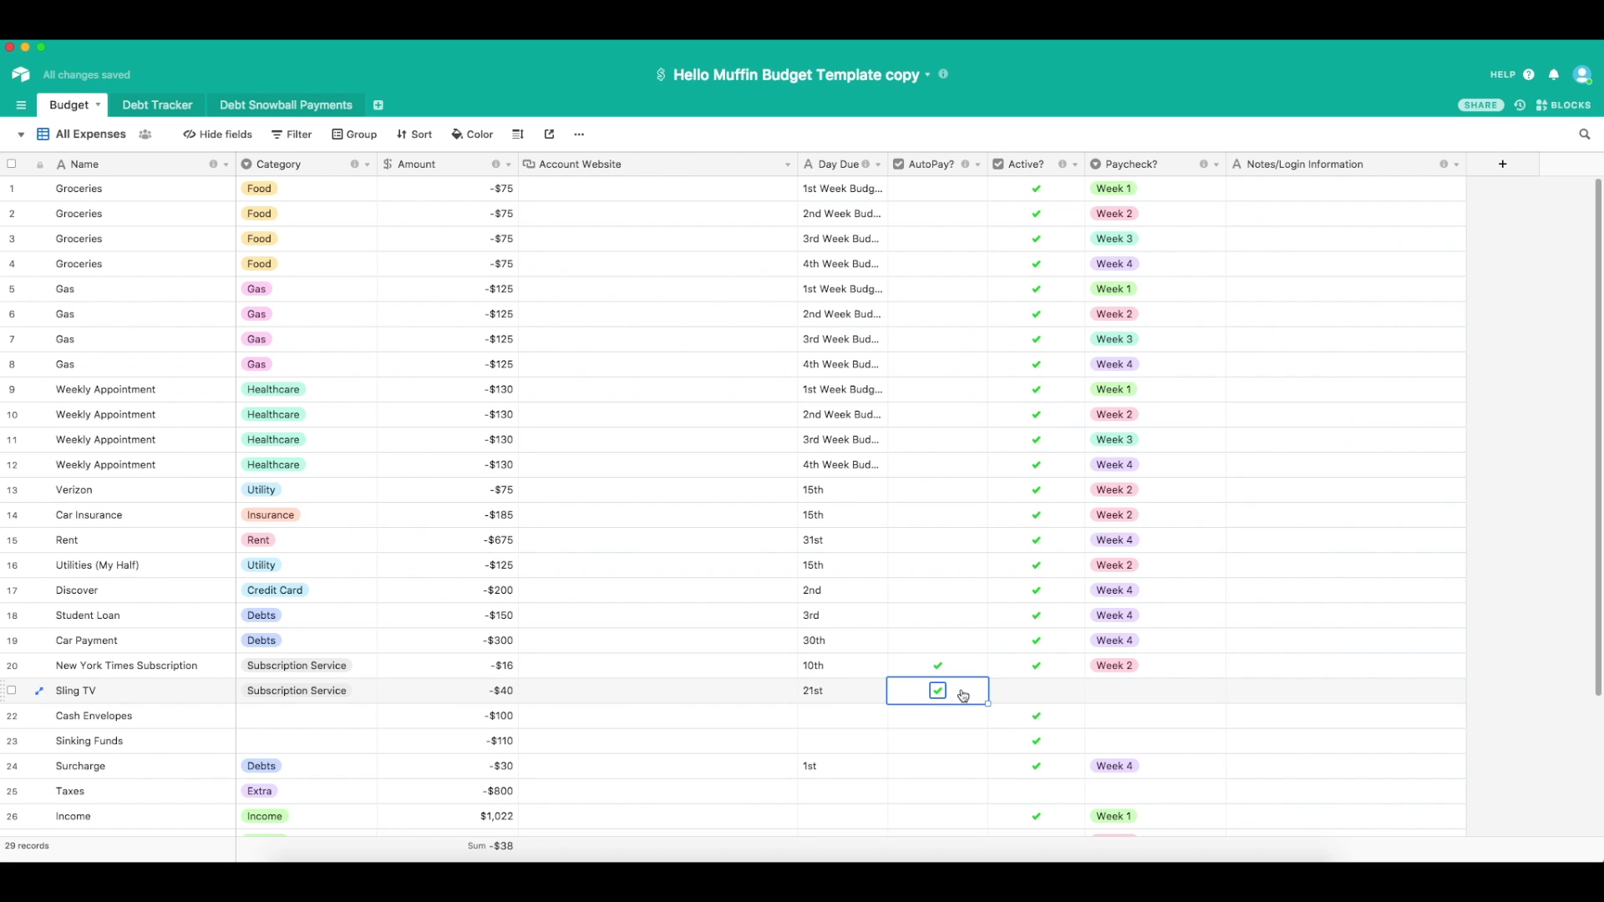
click(1034, 701)
click(1036, 692)
double_click(1121, 692)
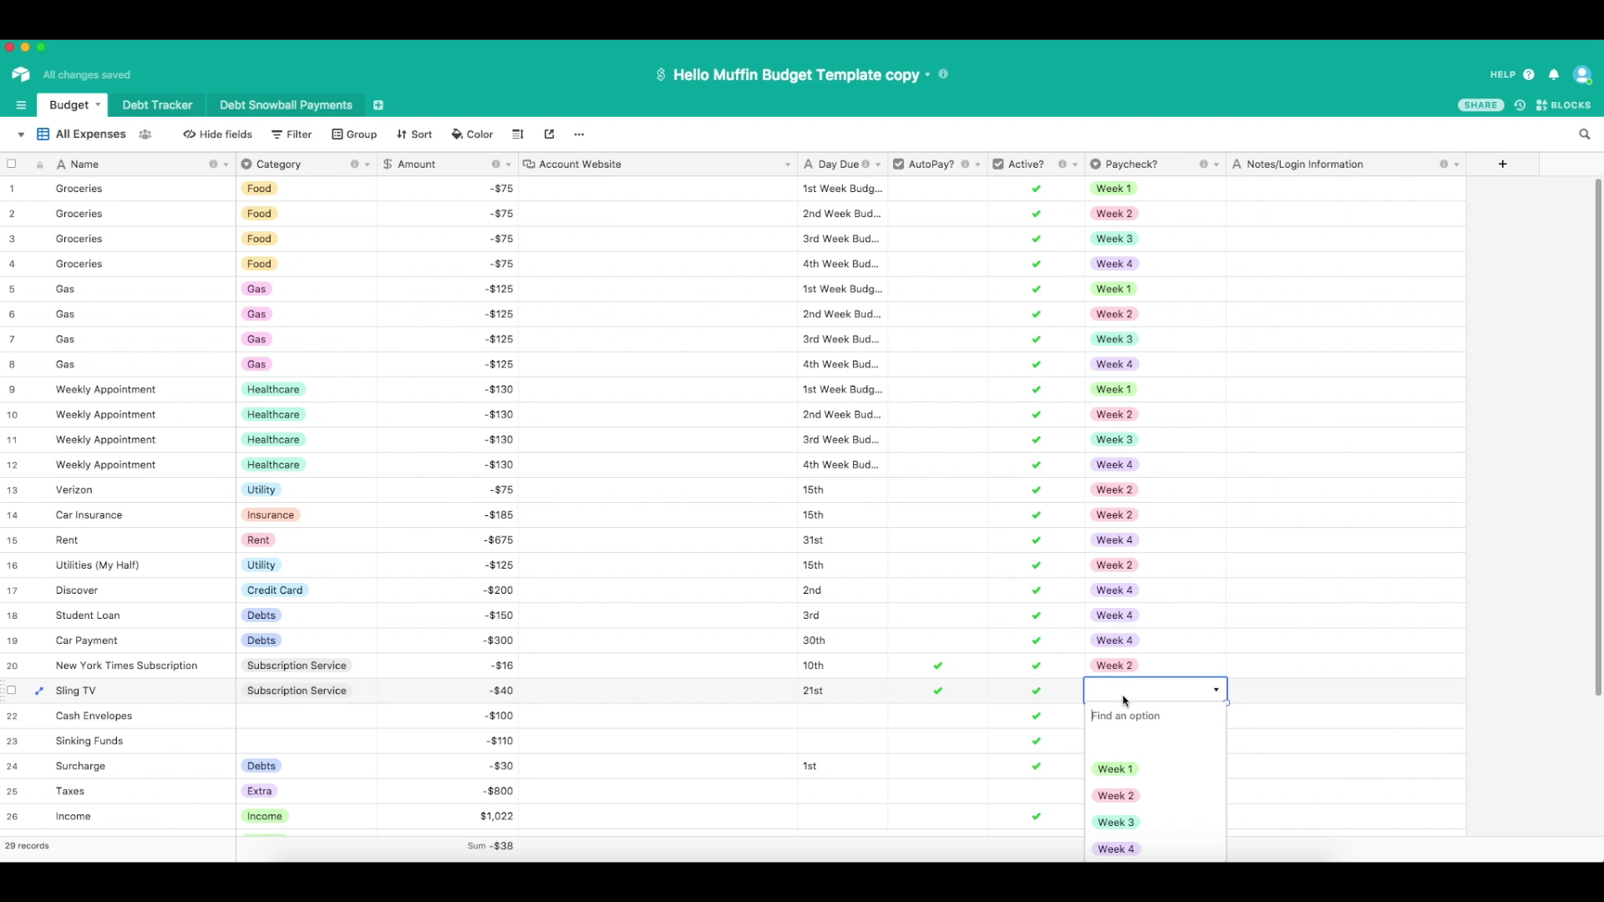
click(1174, 820)
click(919, 719)
- Clear the amounts of the four Income records
scroll(919, 720, down, 4)
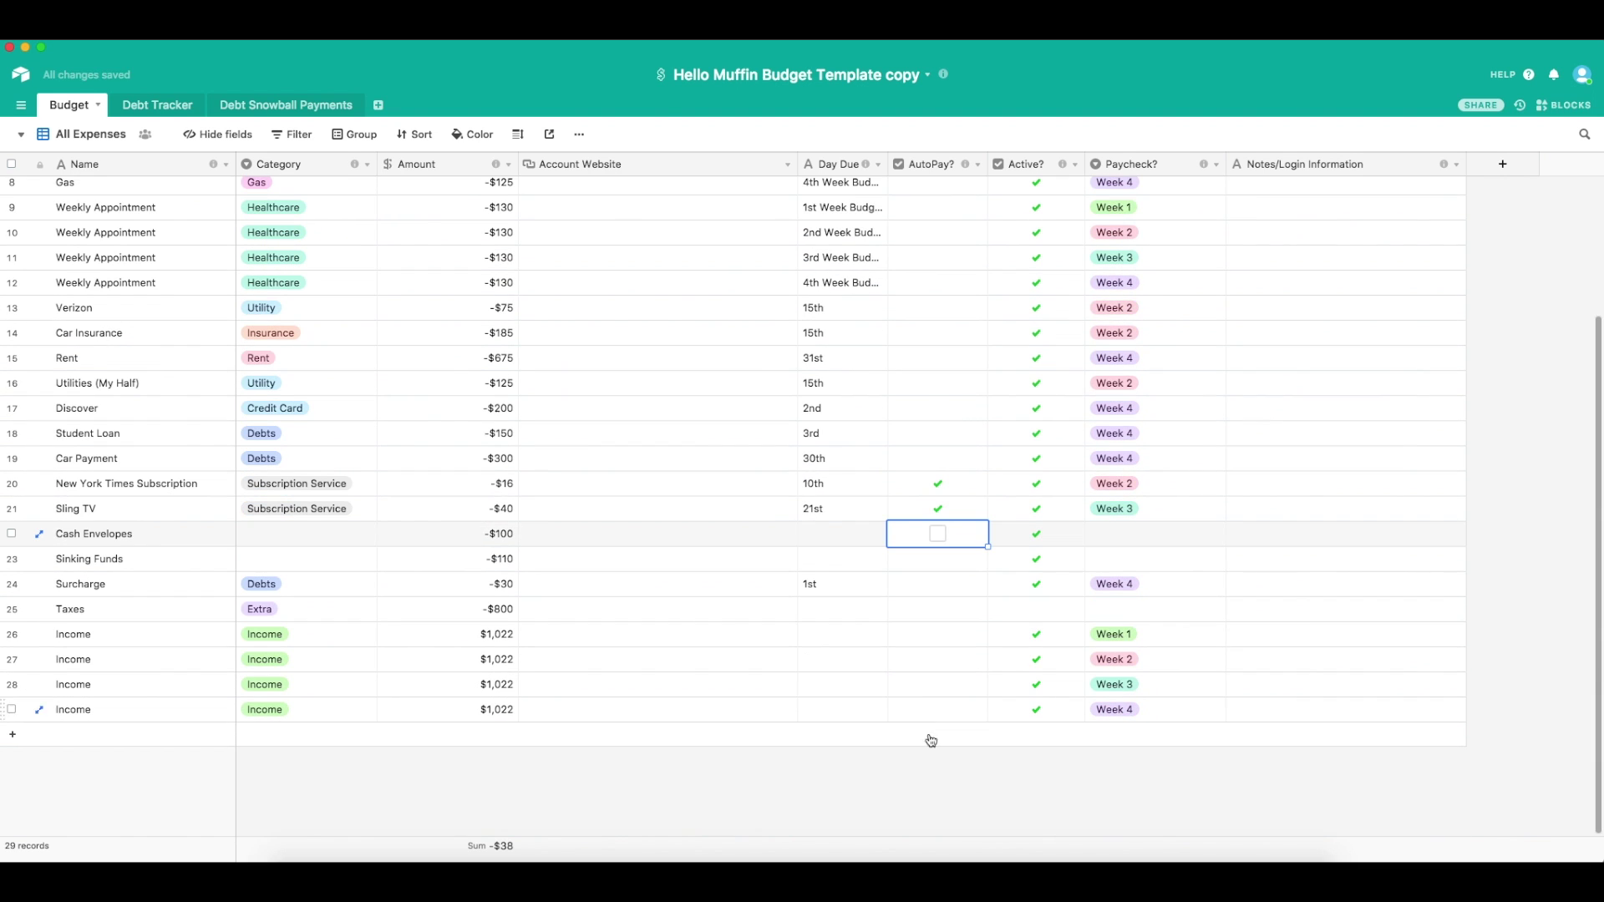
scroll(910, 649, up, 1)
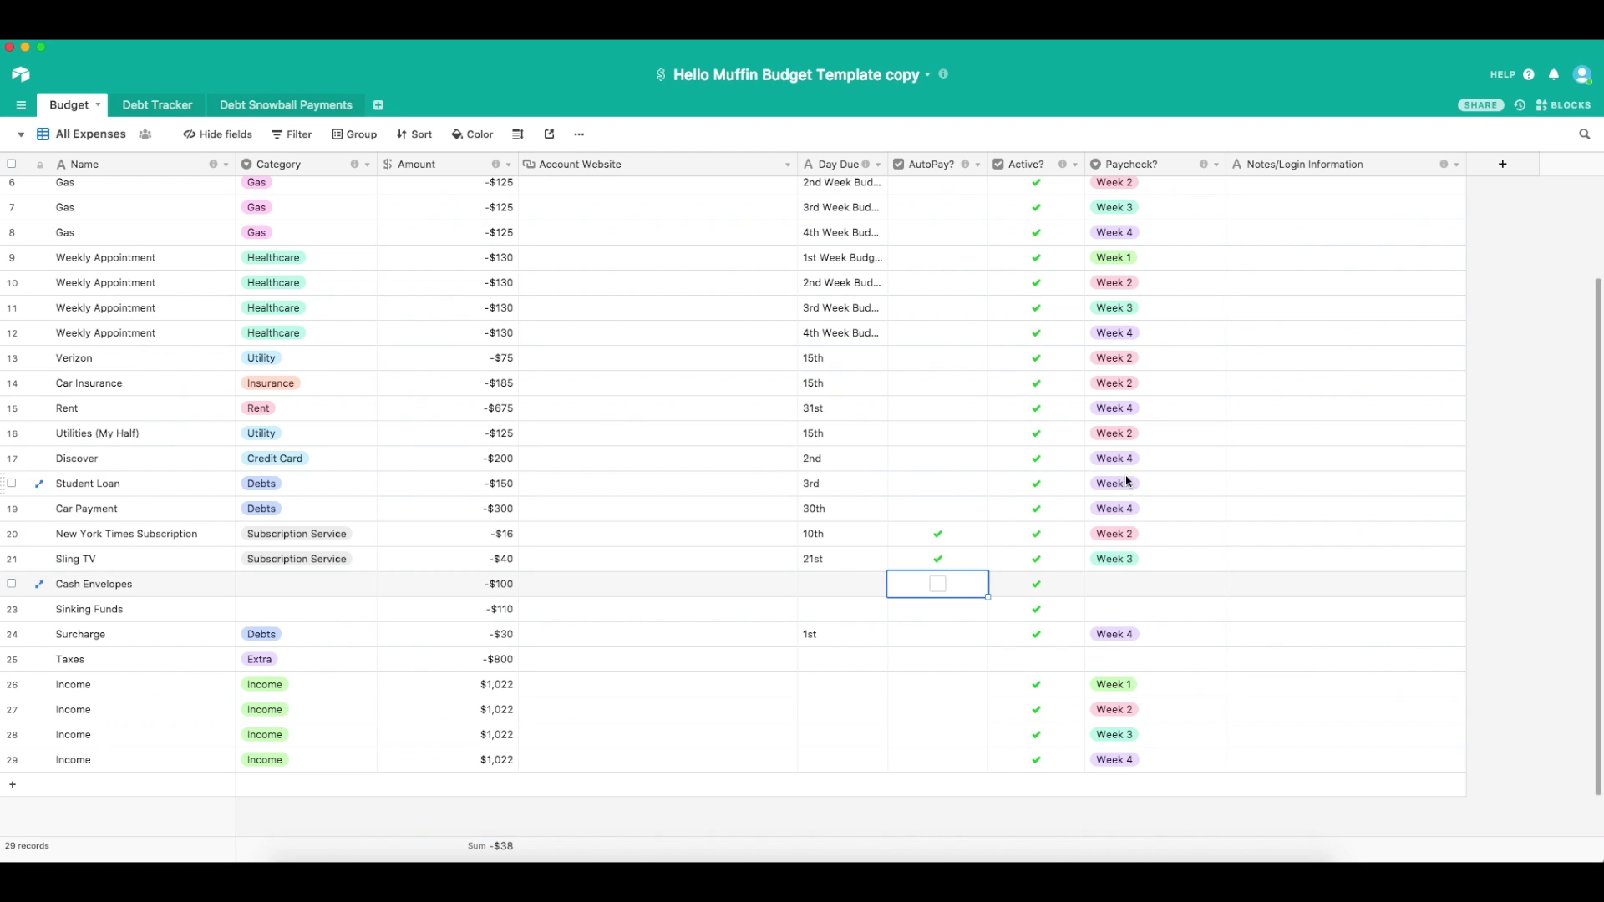
scroll(1160, 482, down, 1)
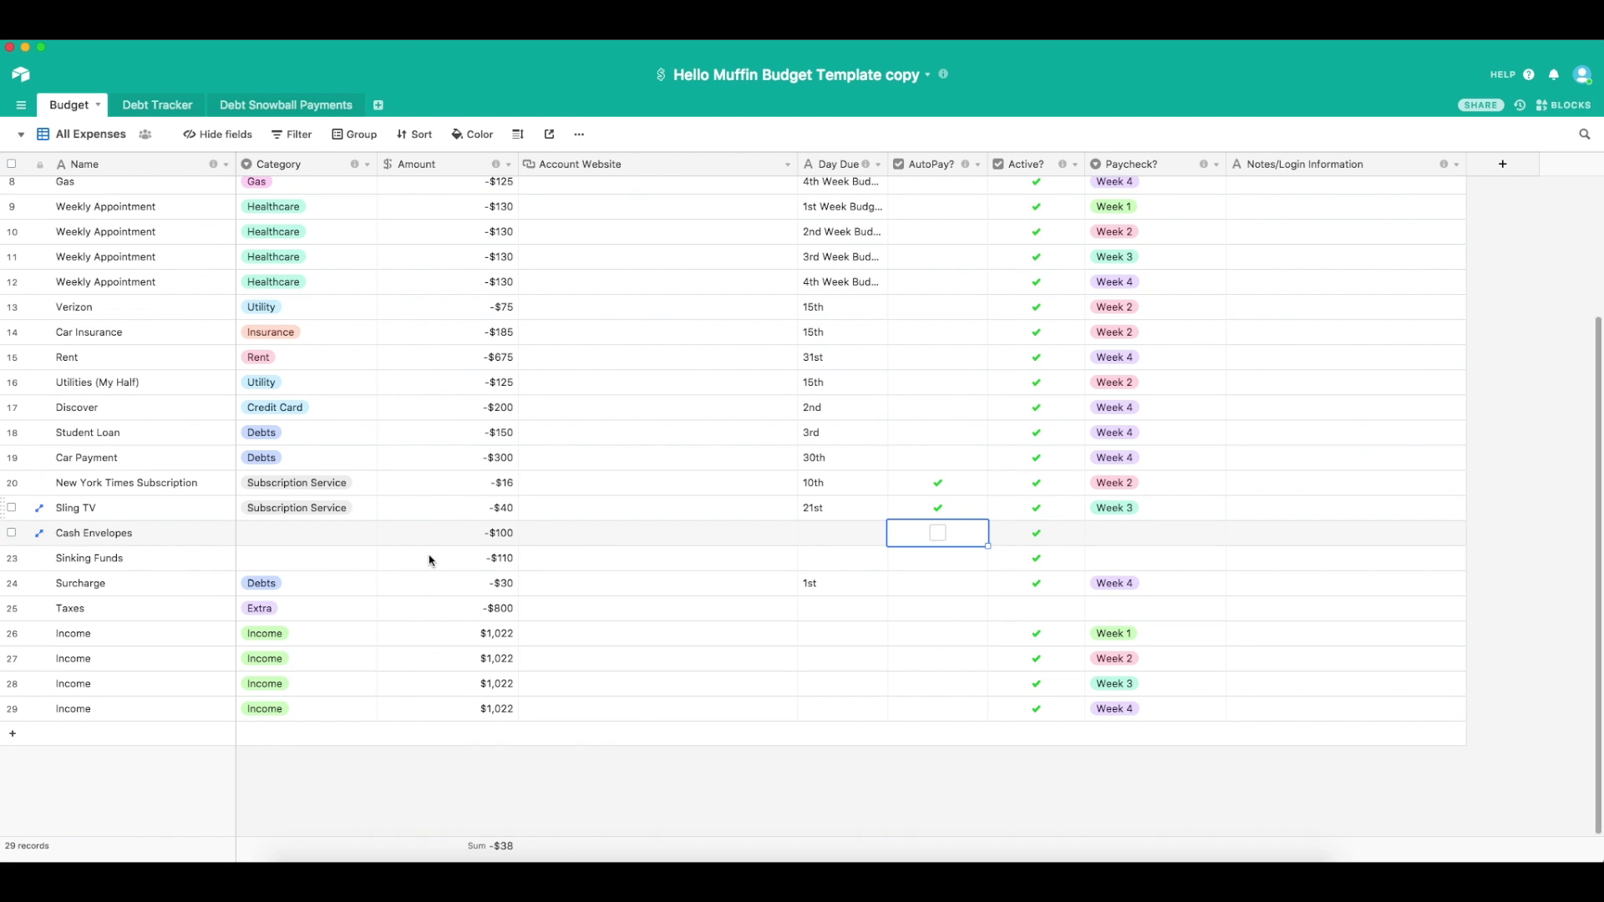
click(450, 642)
drag(449, 641, 458, 706)
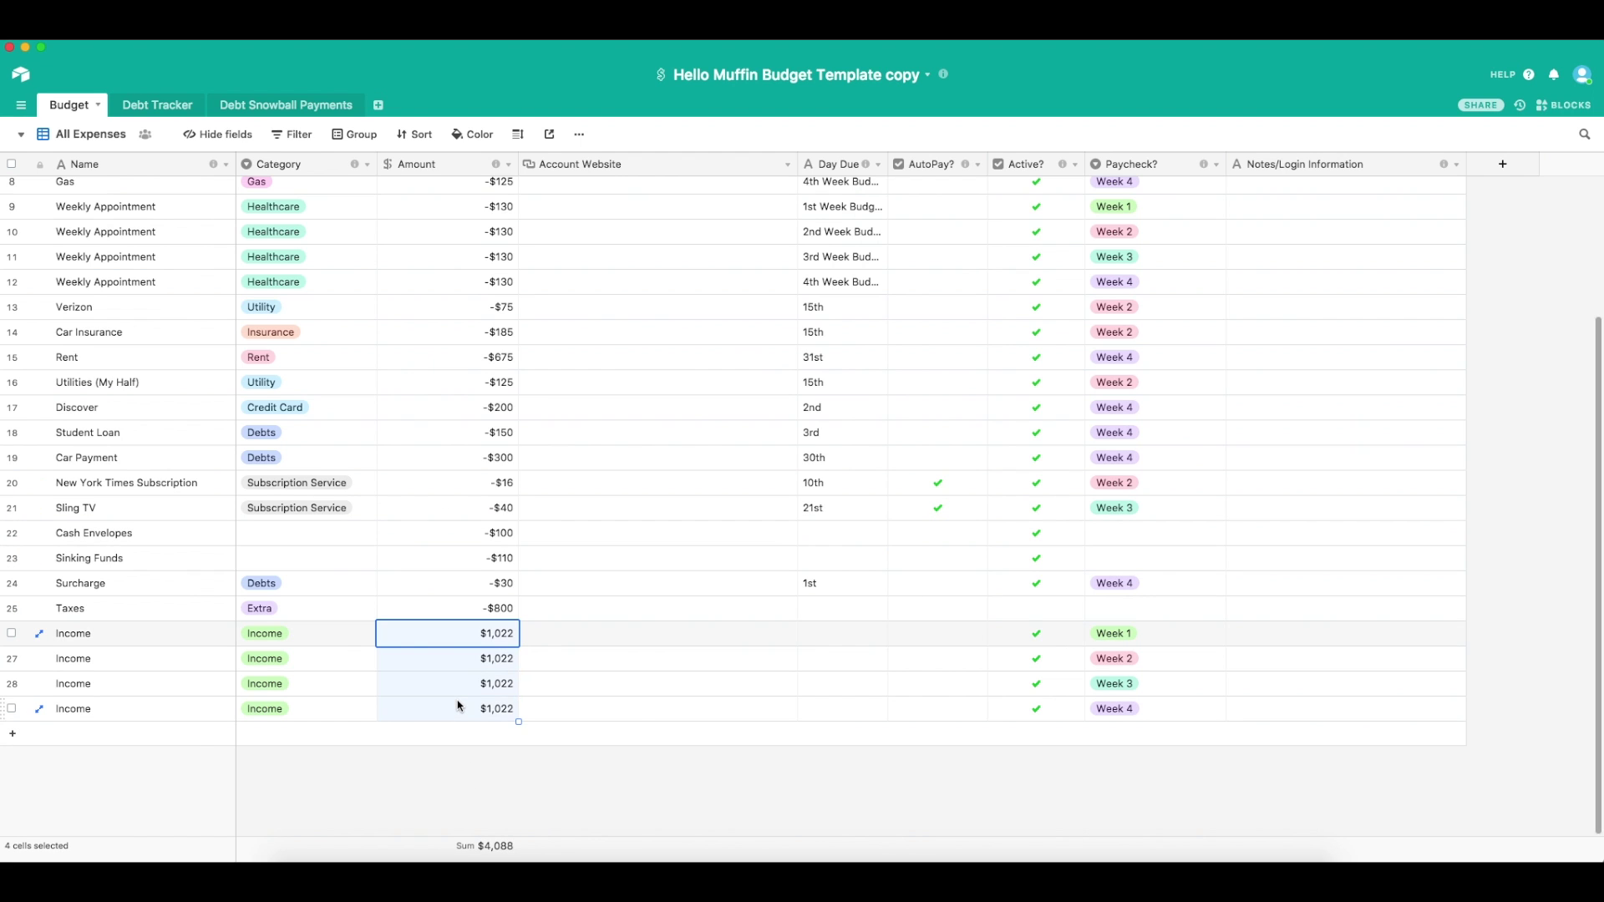
key(Delete)
click(655, 795)
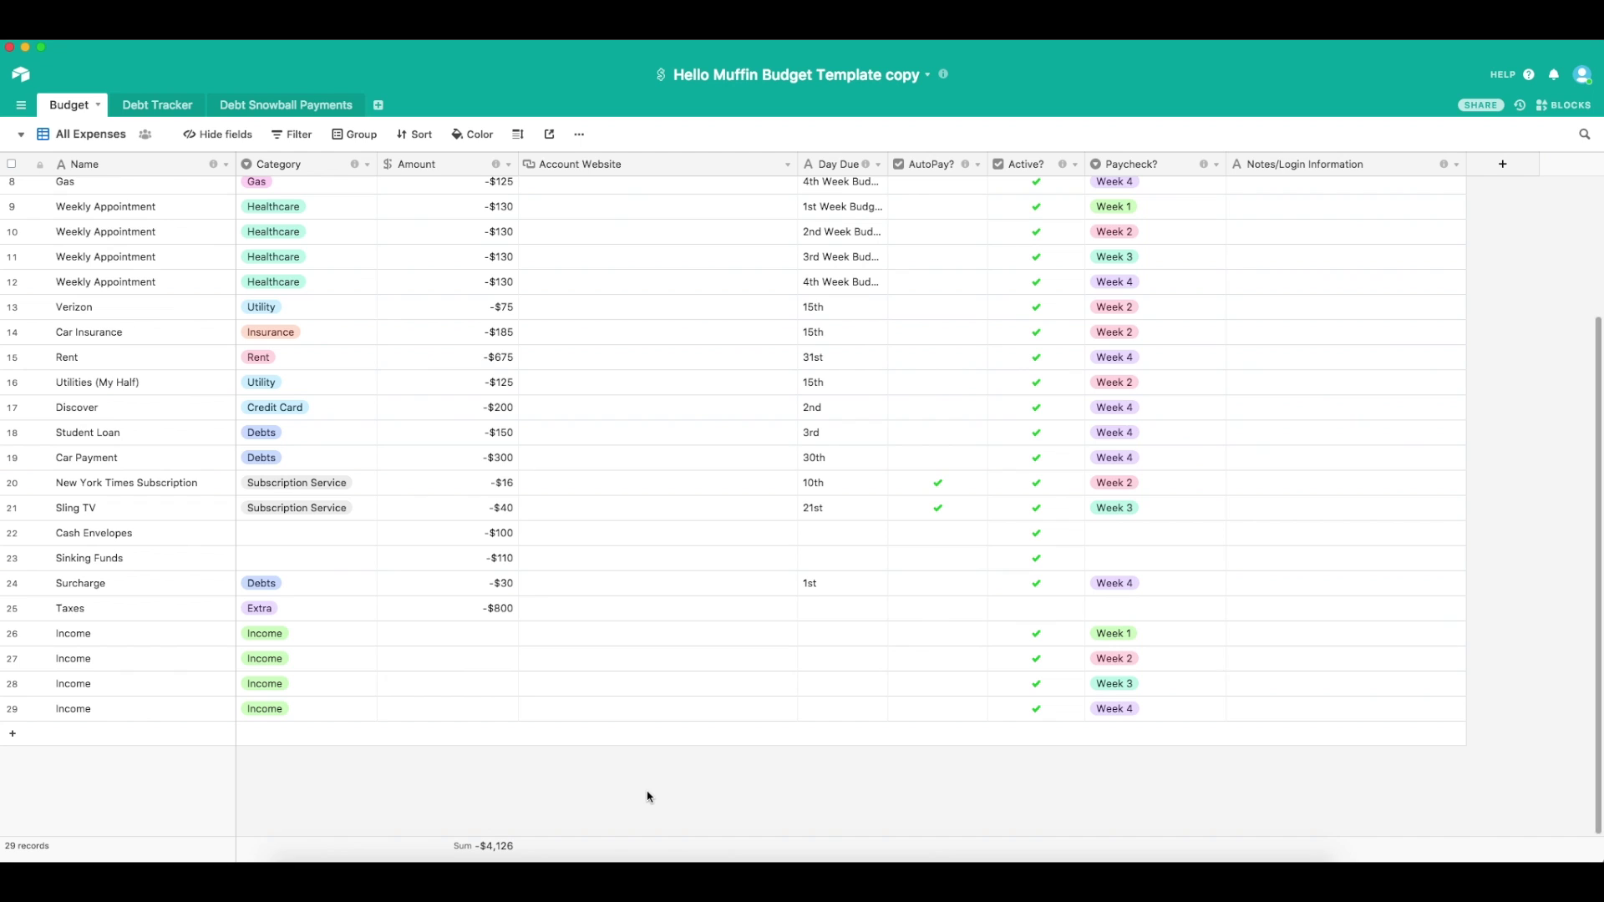
- Enter 1032 as the first Income record's amount and copy it to the three Income records below
click(492, 639)
text(10)
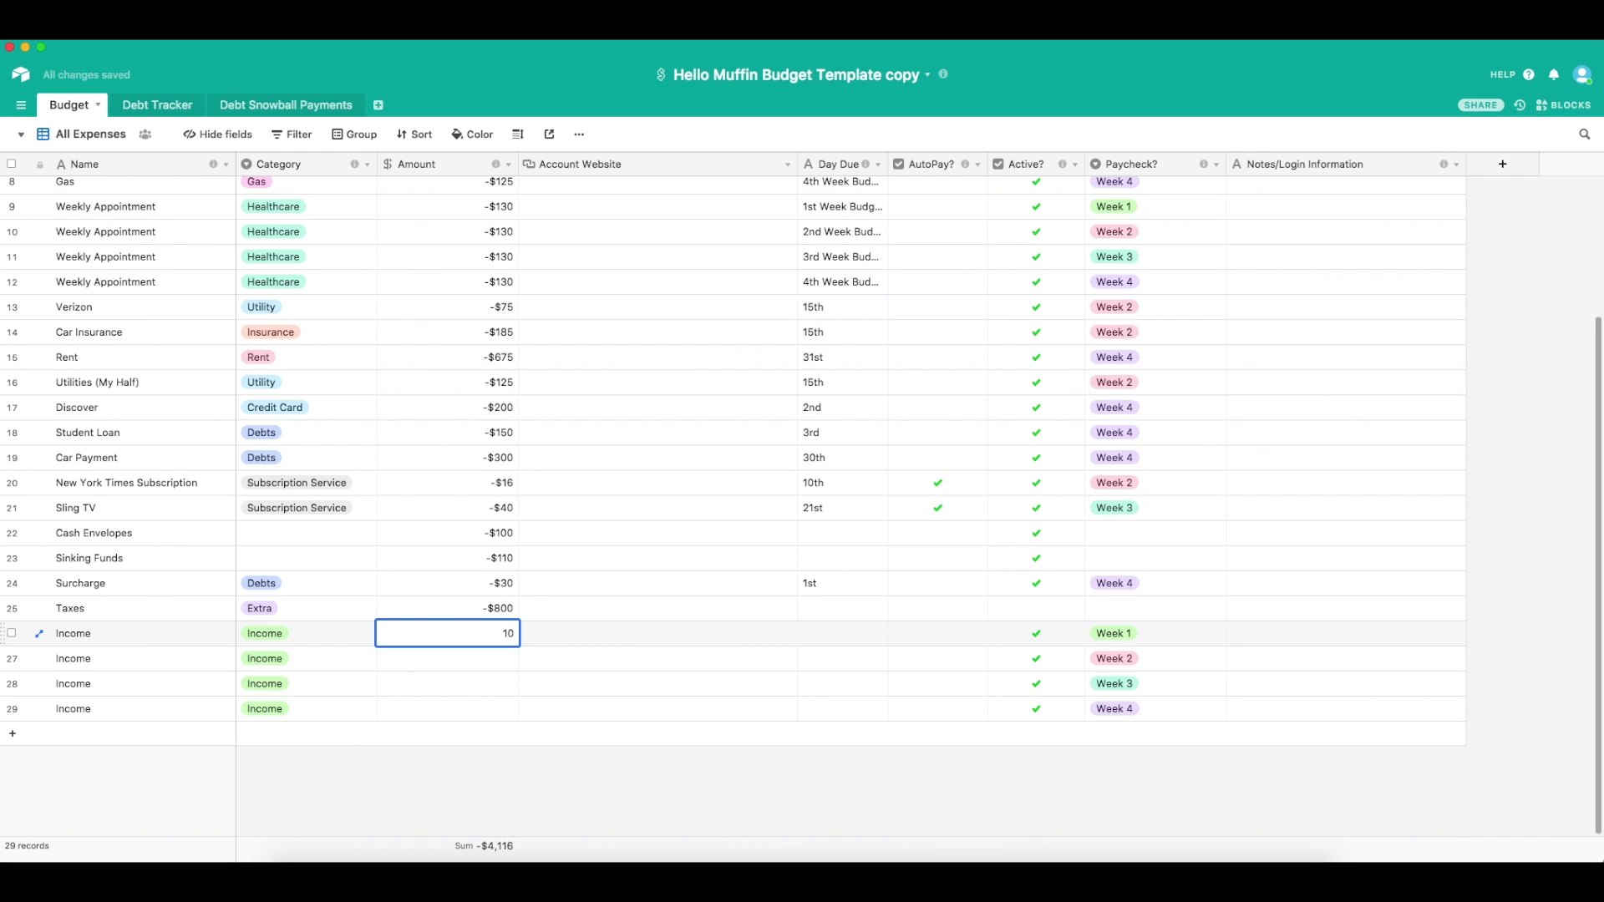
text(00)
key(BackSpace)
key(BackSpace)
text(32)
key(Return)
key(ctrl+c)
drag(458, 648, 459, 716)
key(ctrl+v)
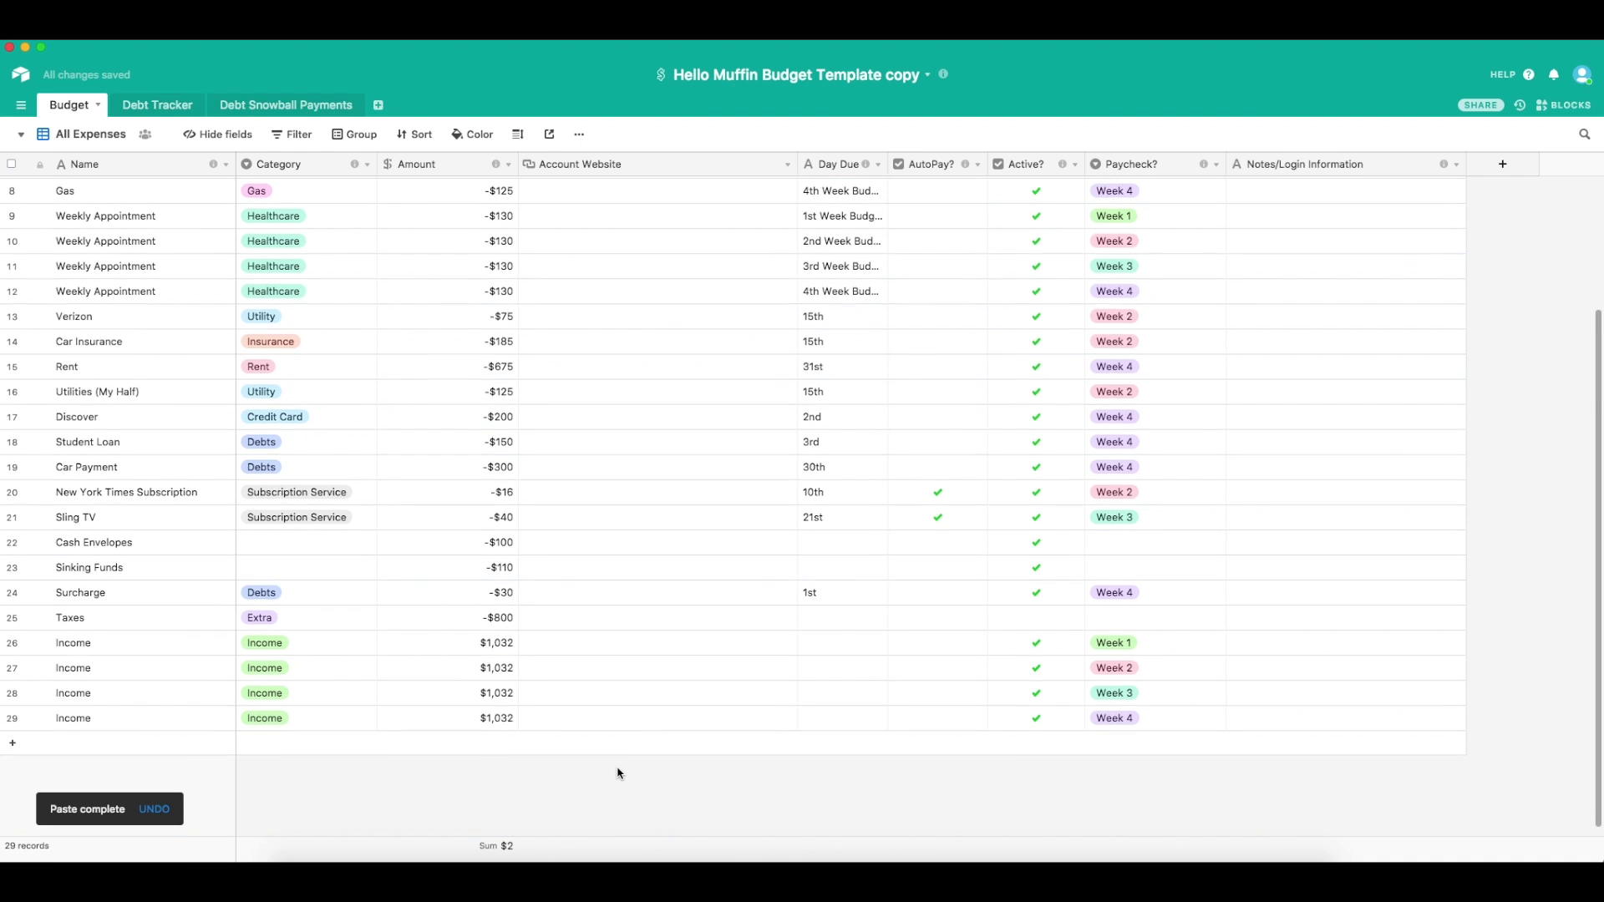
- Review the full list of expenses and income records in the All Expenses view against the amount total
scroll(619, 773, up, 1)
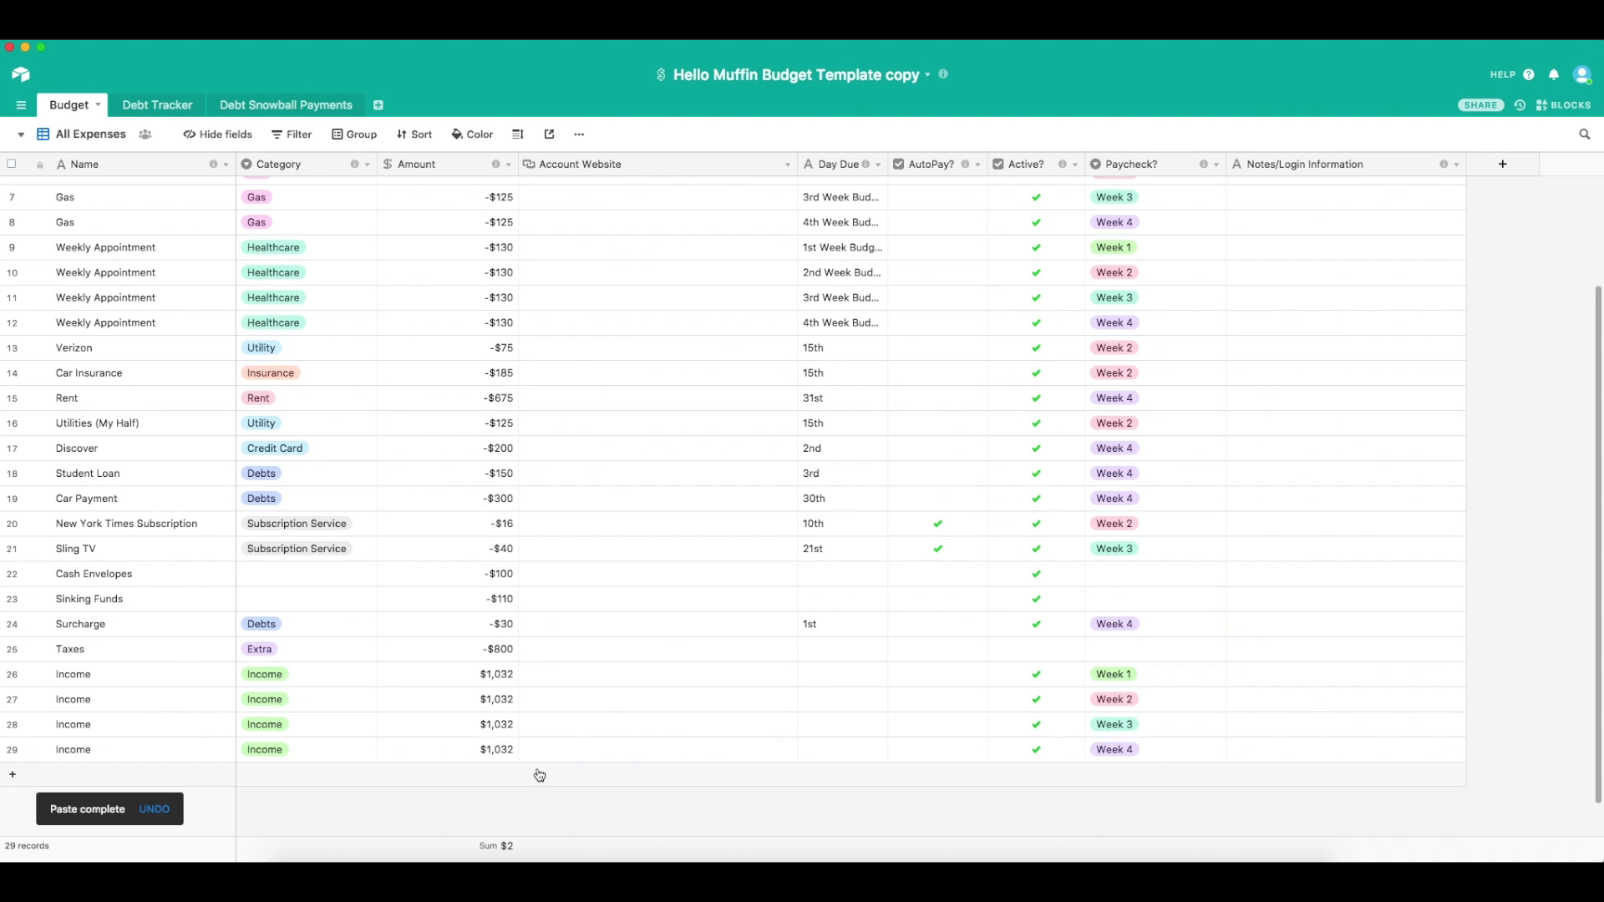
scroll(605, 700, up, 1)
scroll(604, 701, up, 5)
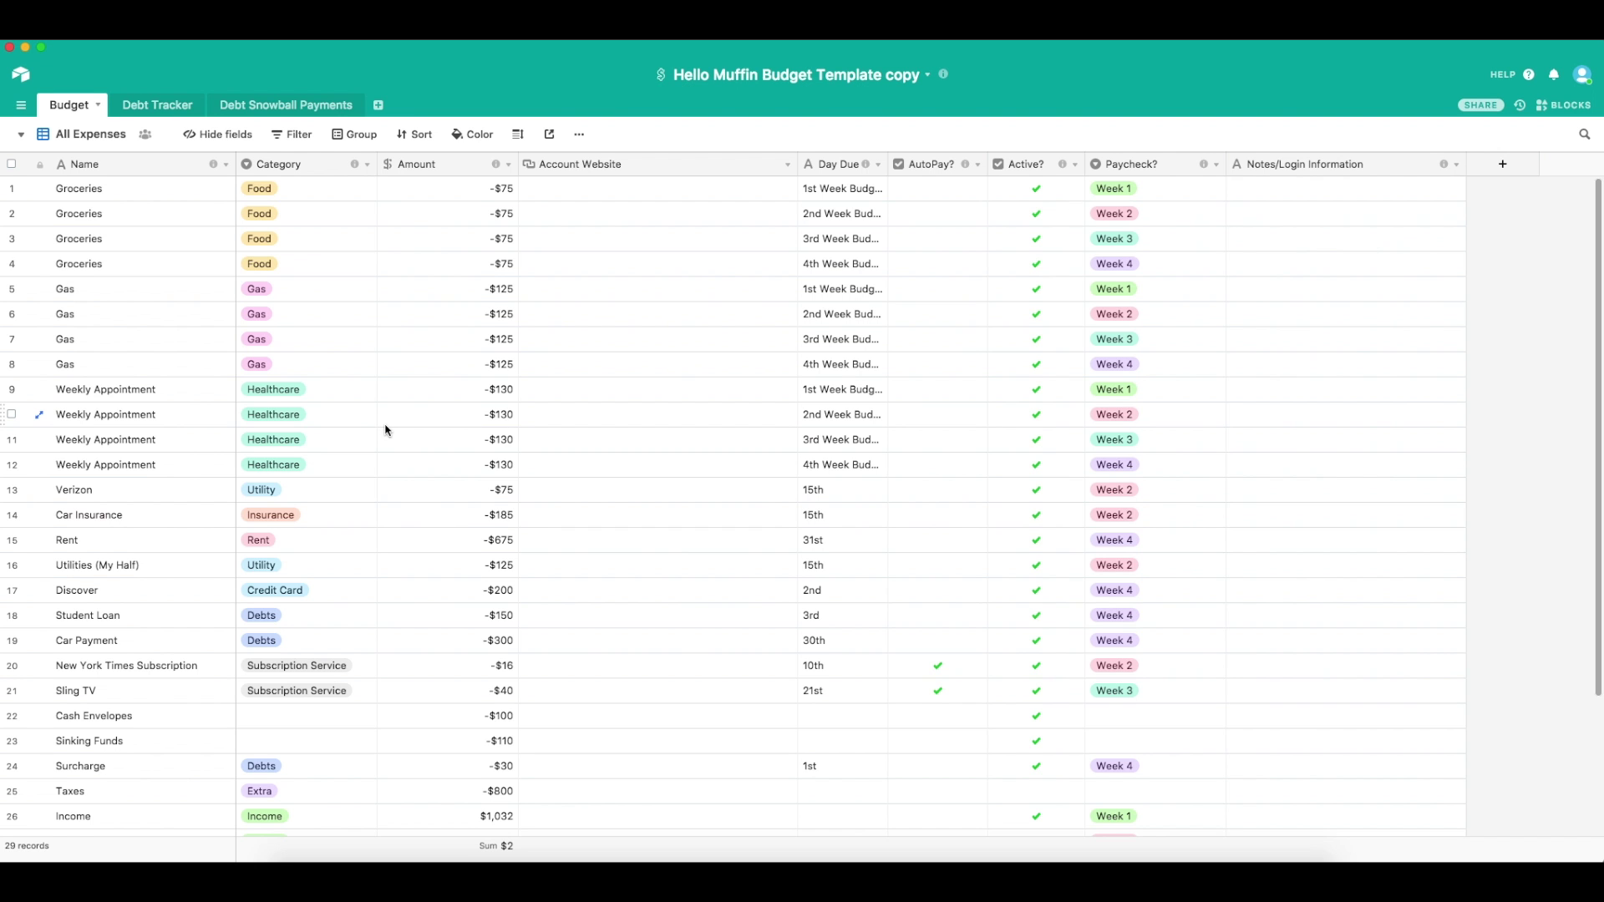
scroll(385, 430, down, 5)
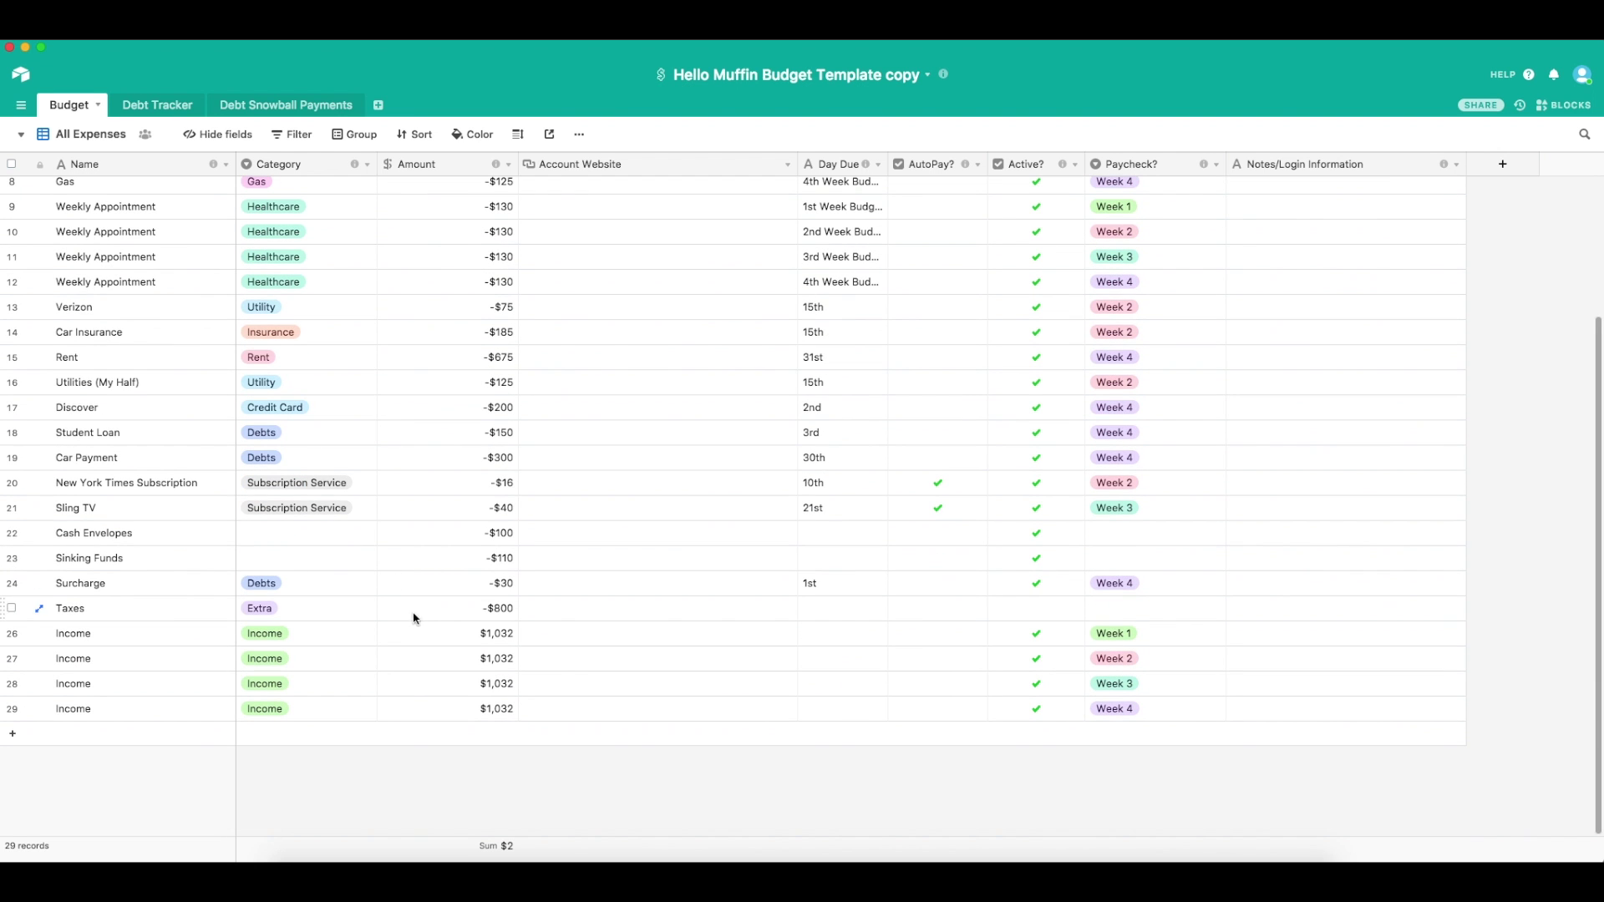
scroll(420, 651, up, 1)
scroll(447, 636, up, 1)
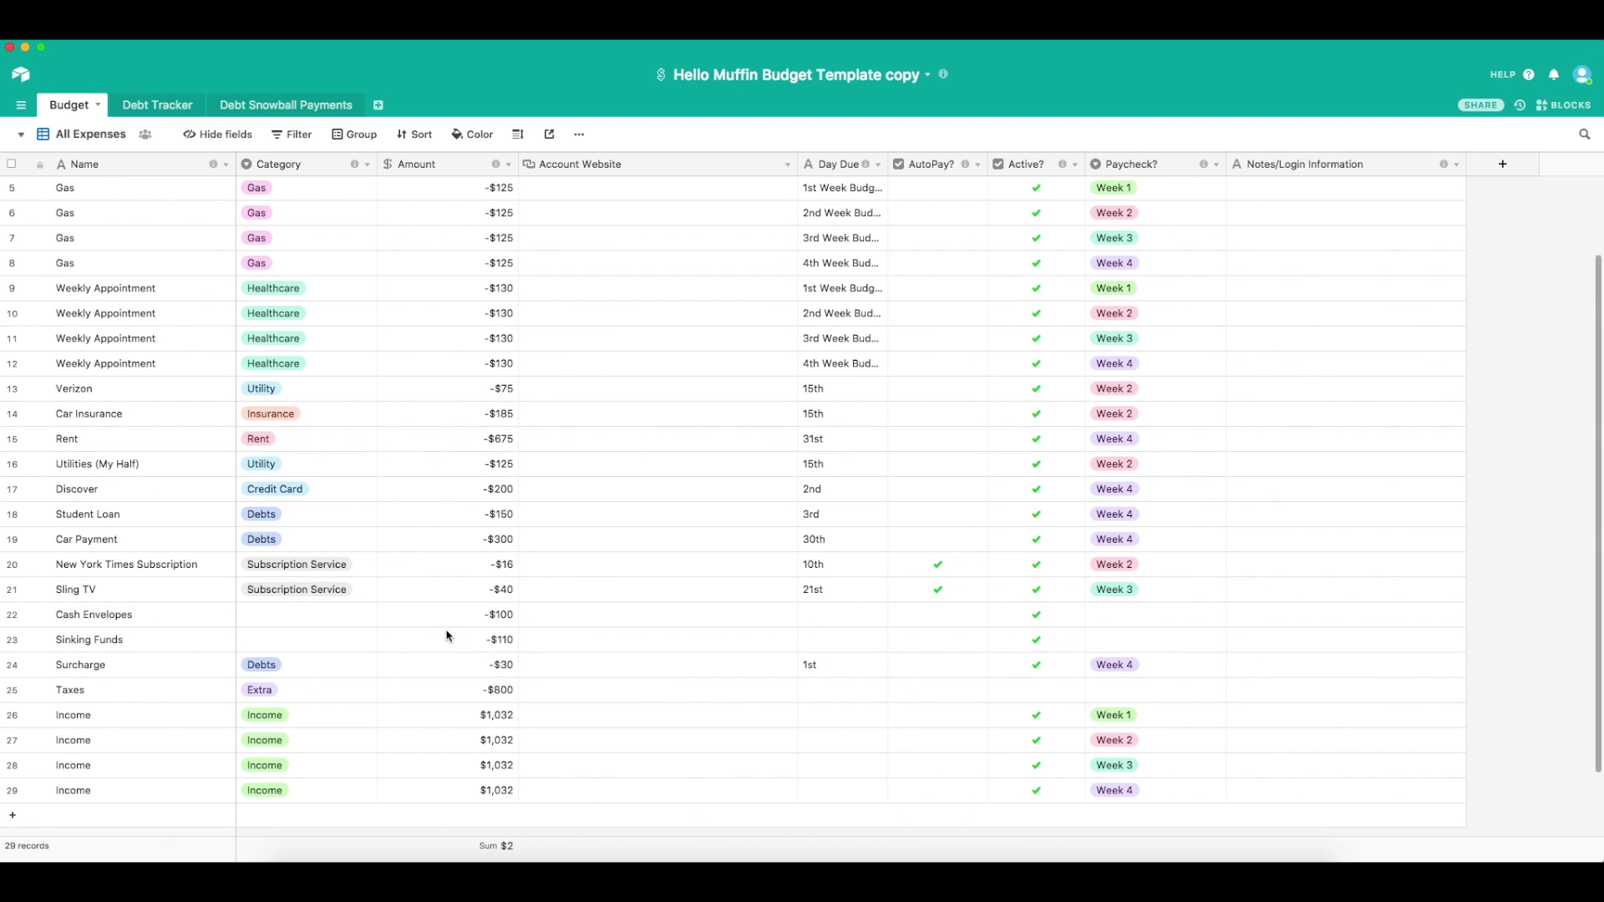
scroll(446, 637, up, 1)
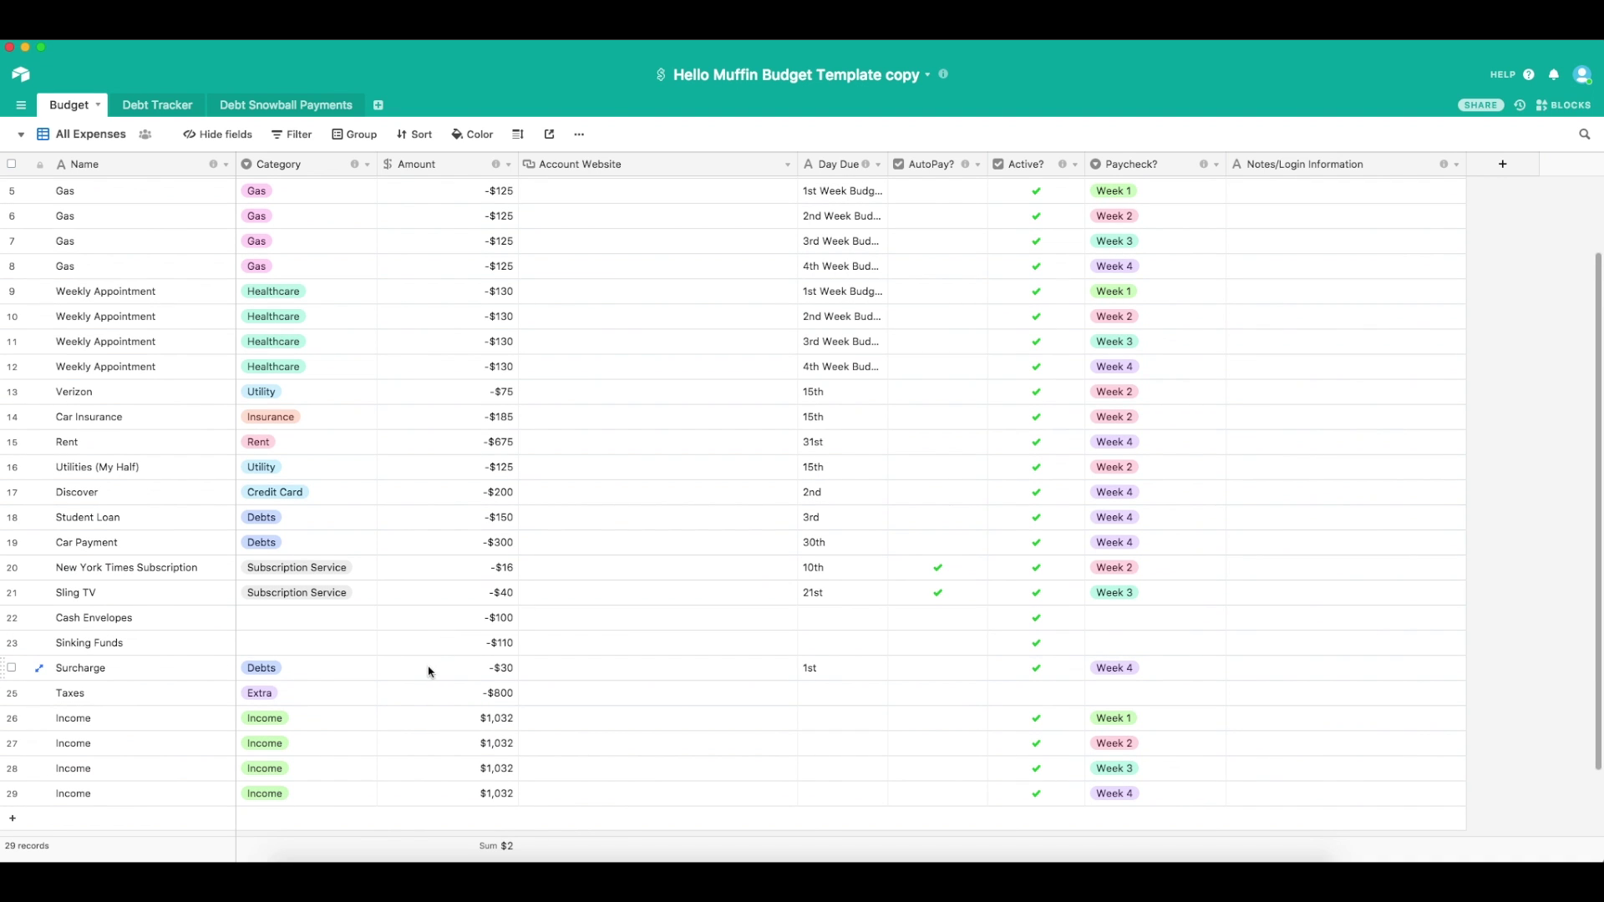
- Switch to the Expenses by Paycheck view and examine the records and sums of each week's group
click(21, 135)
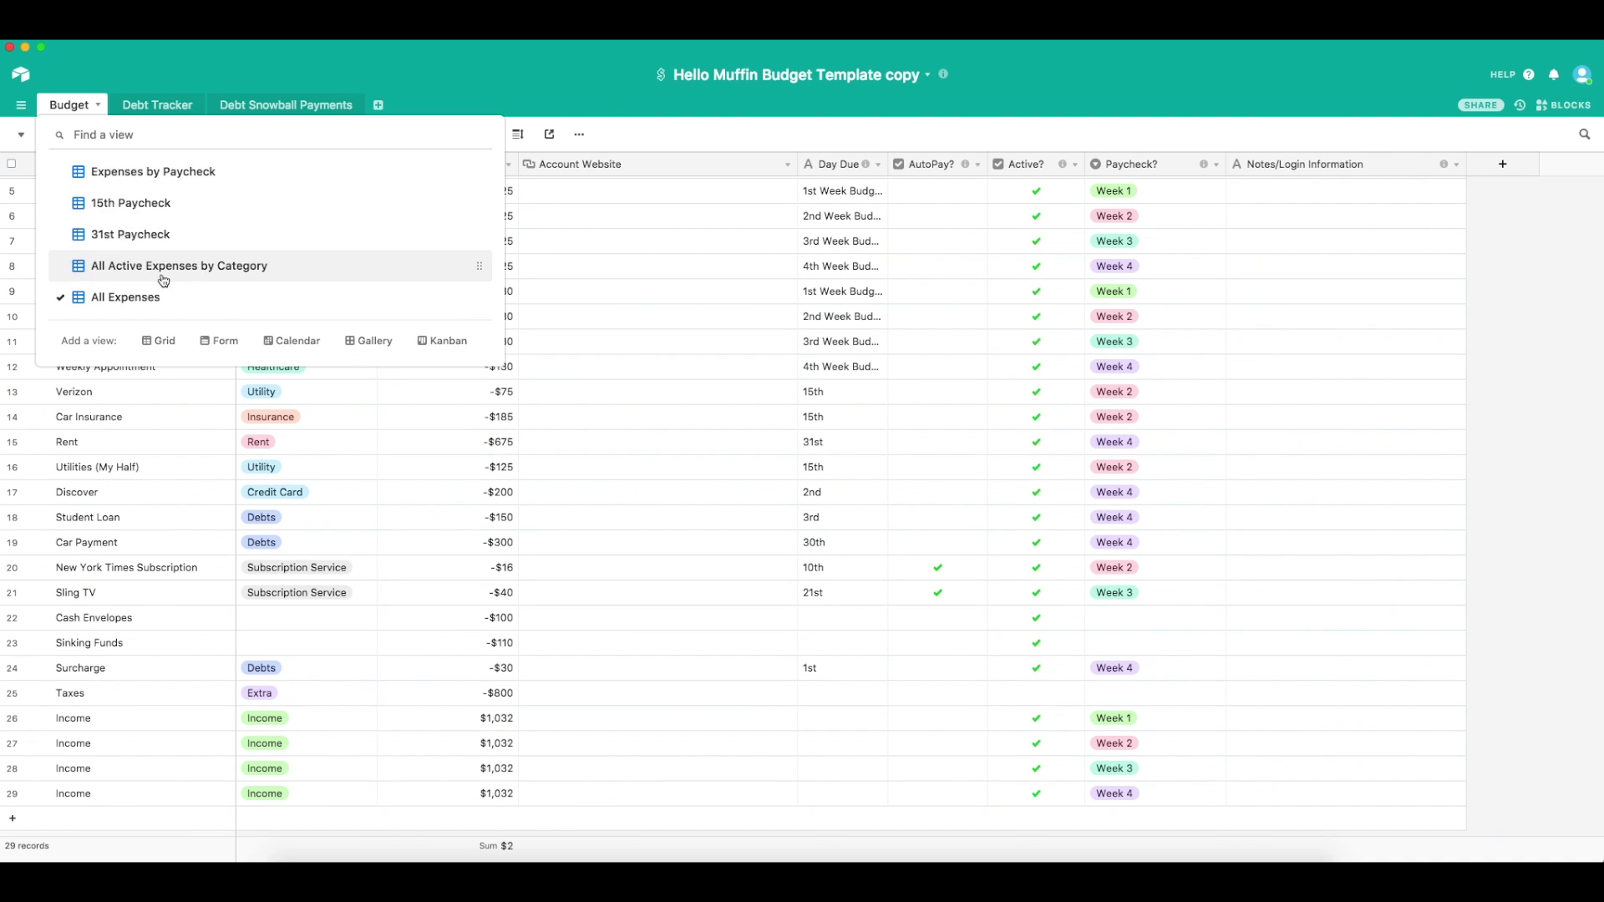
click(150, 176)
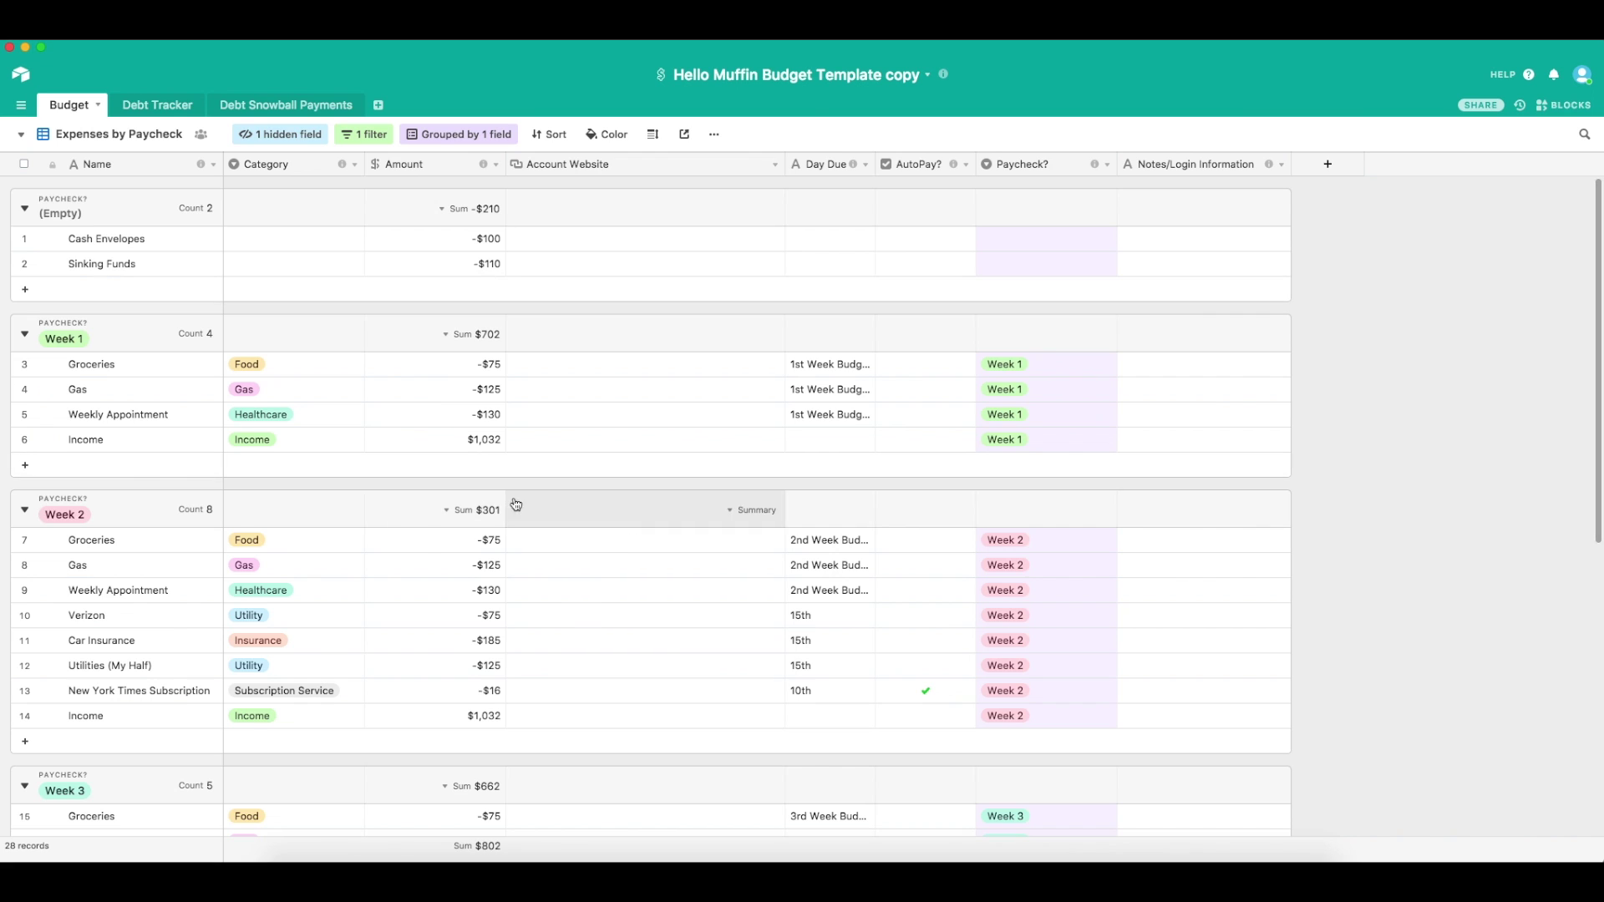
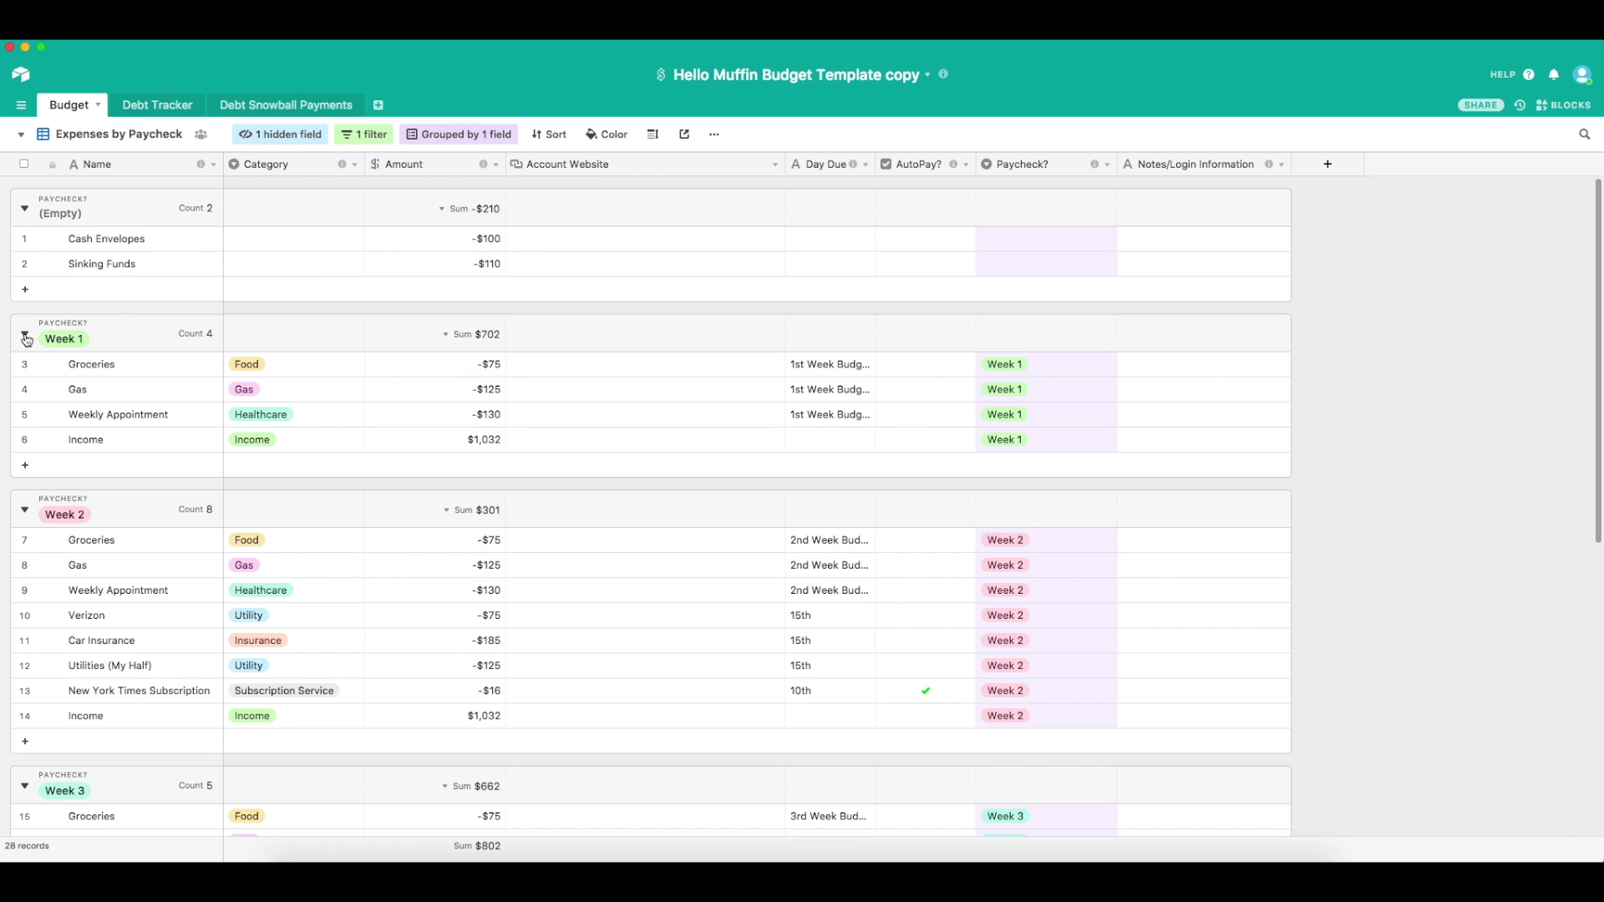
scroll(422, 447, down, 1)
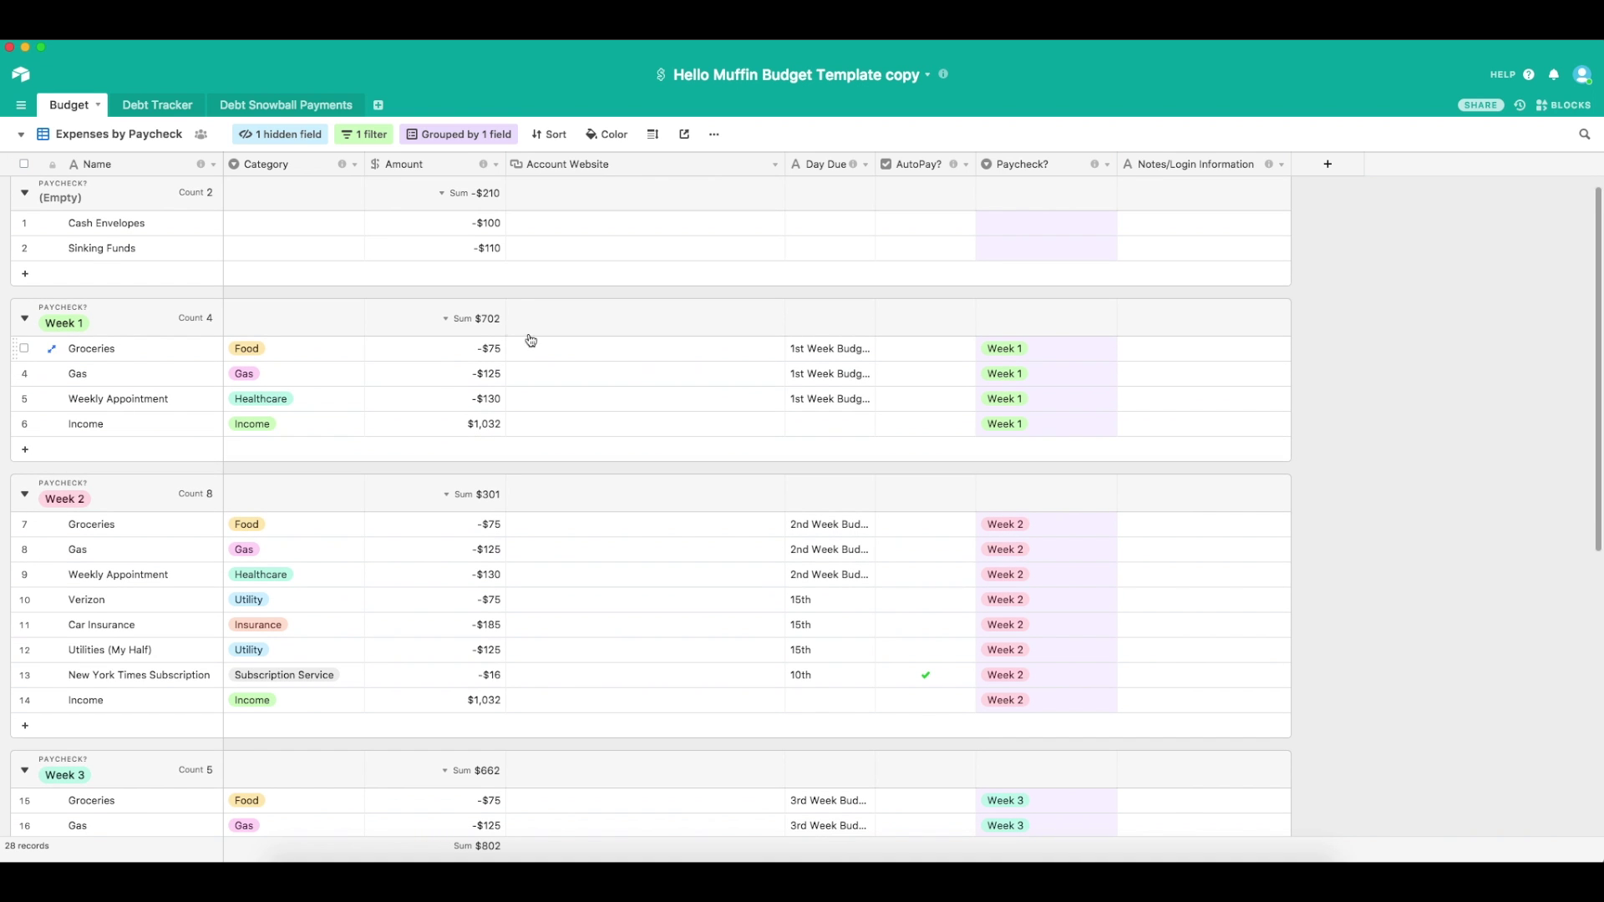
scroll(431, 391, down, 5)
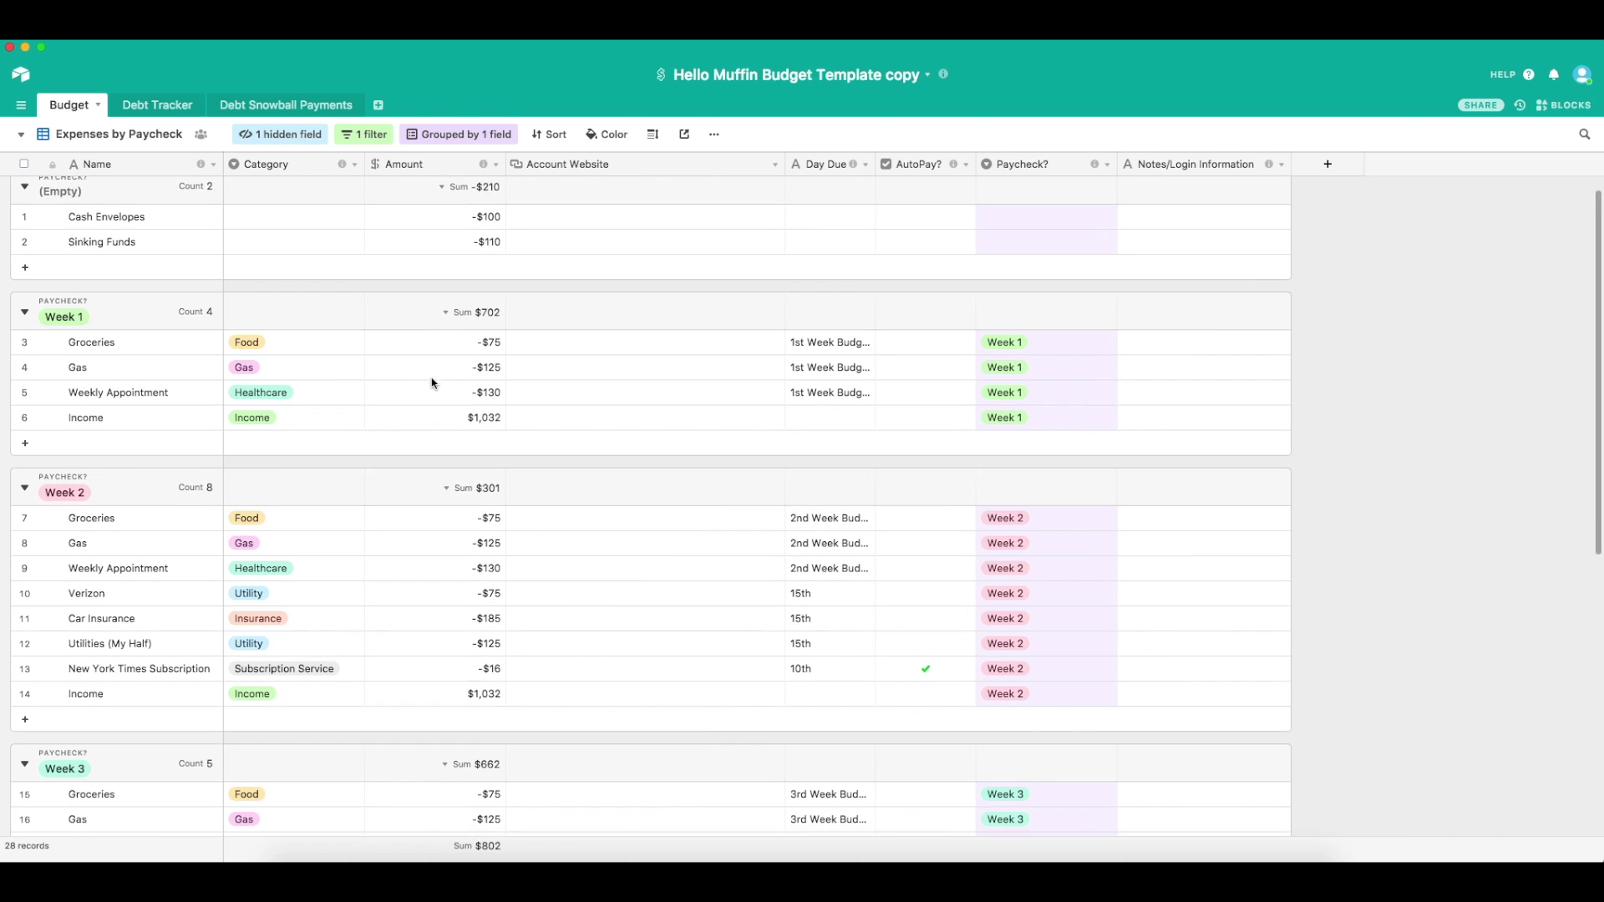
scroll(430, 386, down, 4)
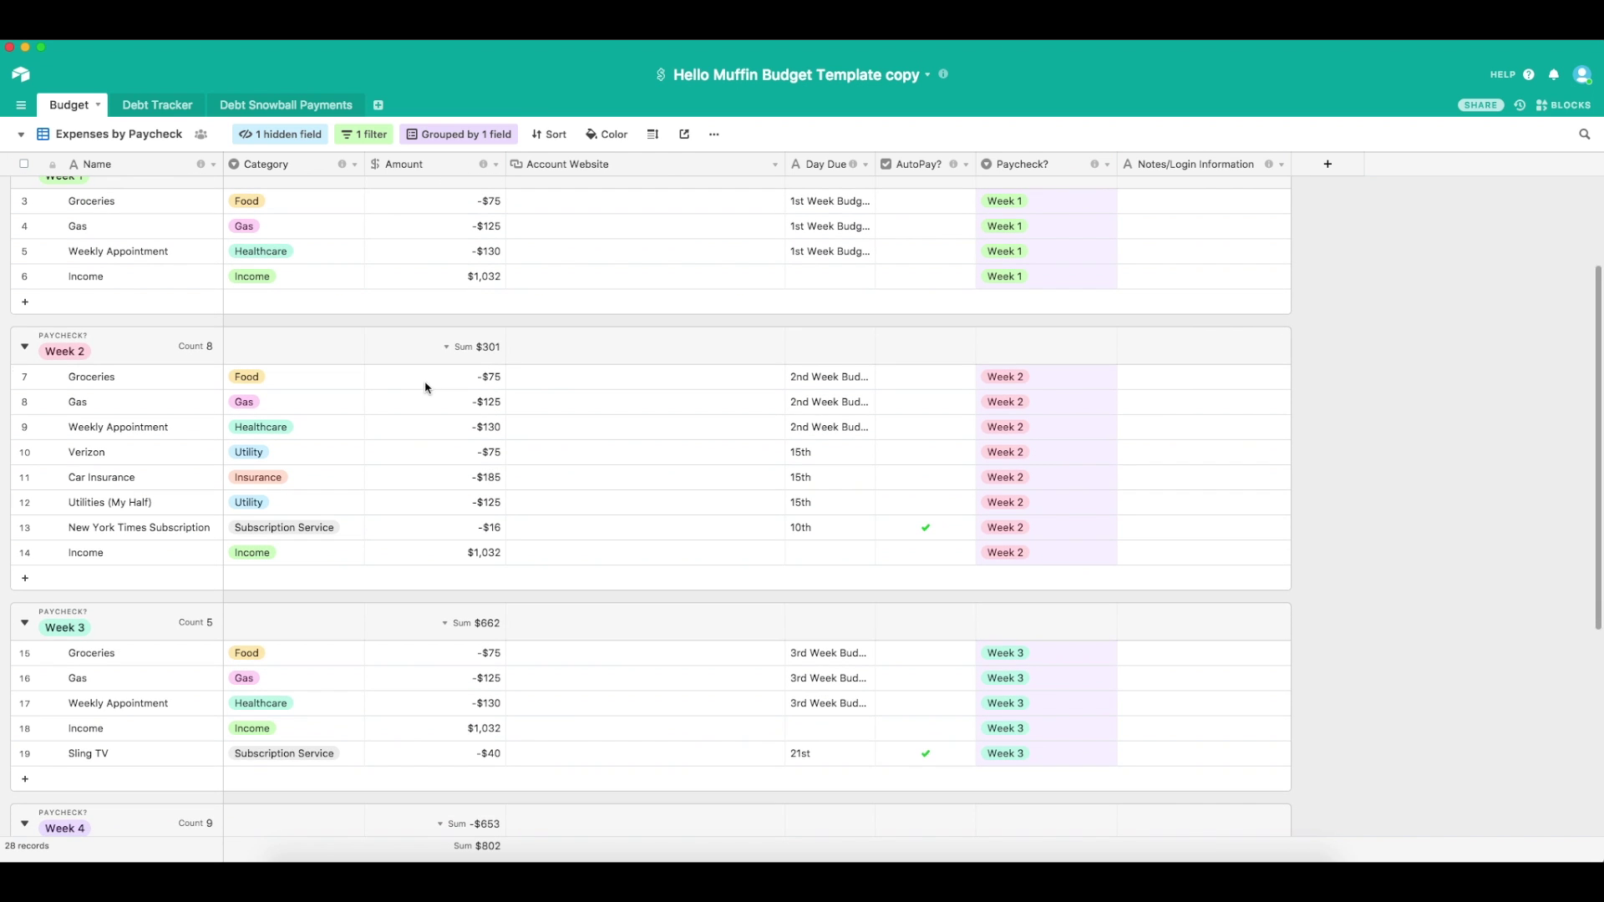
scroll(445, 414, up, 5)
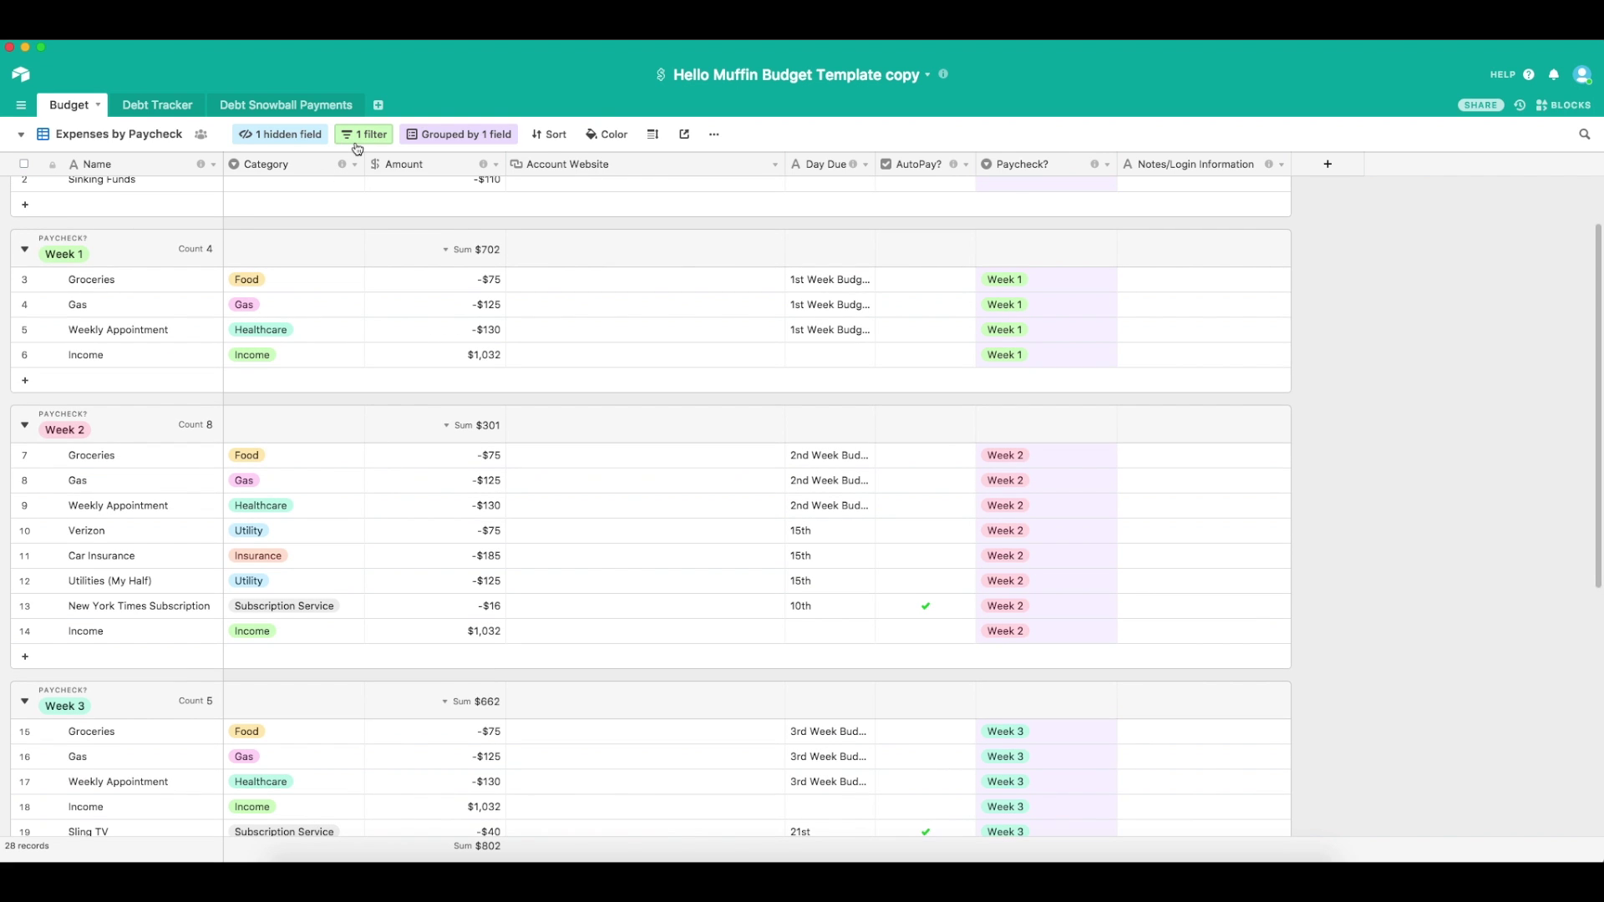
- Add a second filter condition to the Expenses by Paycheck view so that Category is not Income
click(357, 142)
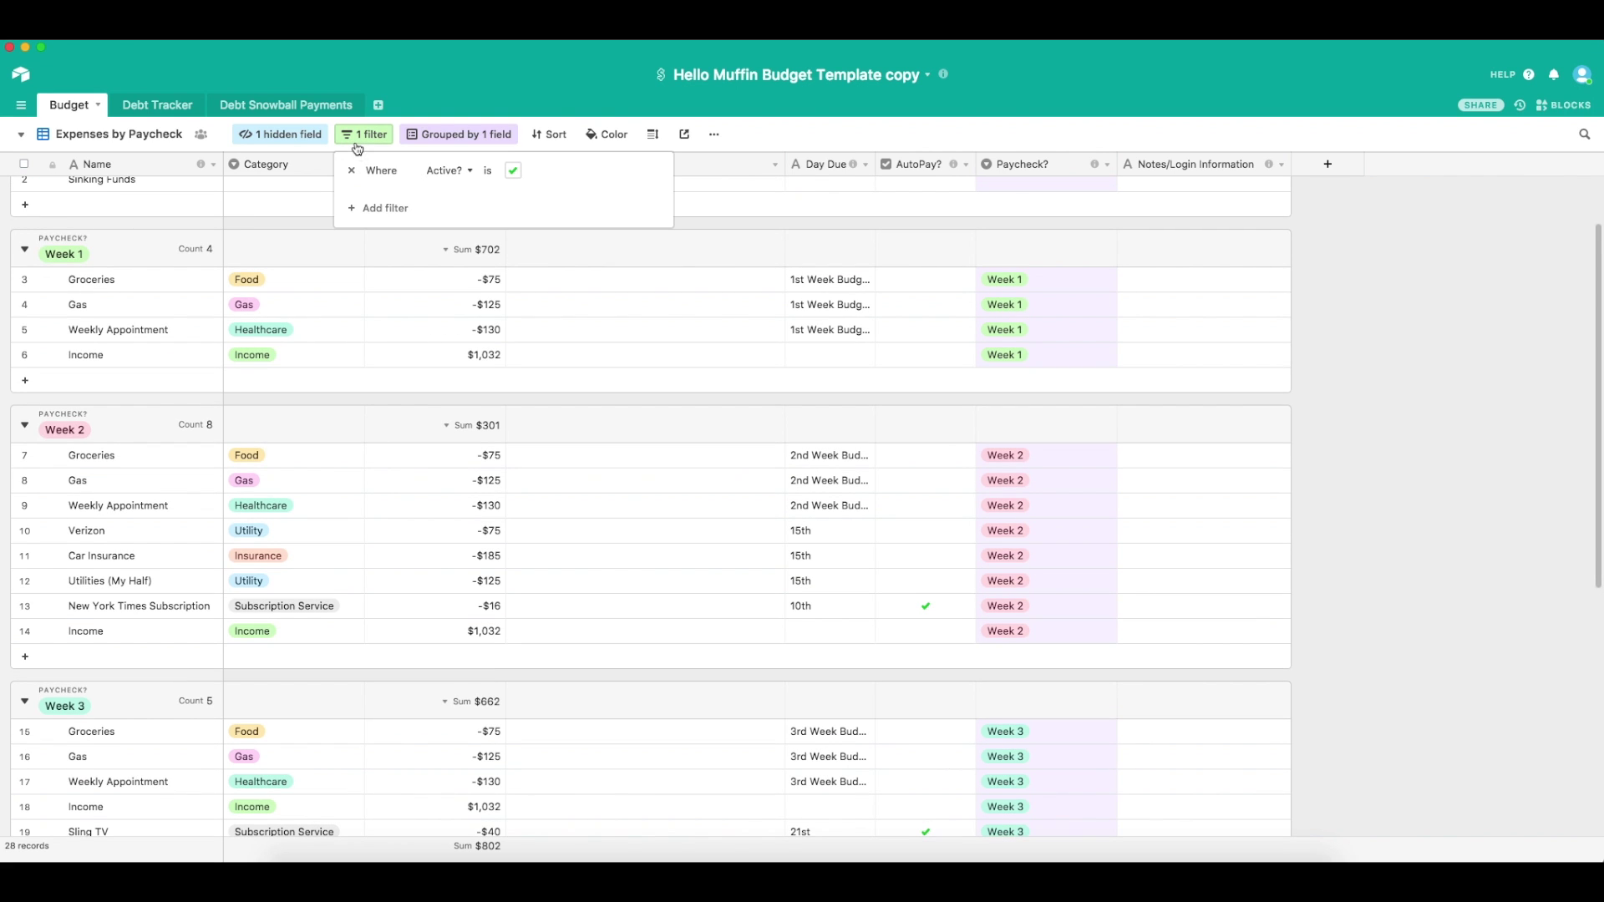
click(383, 209)
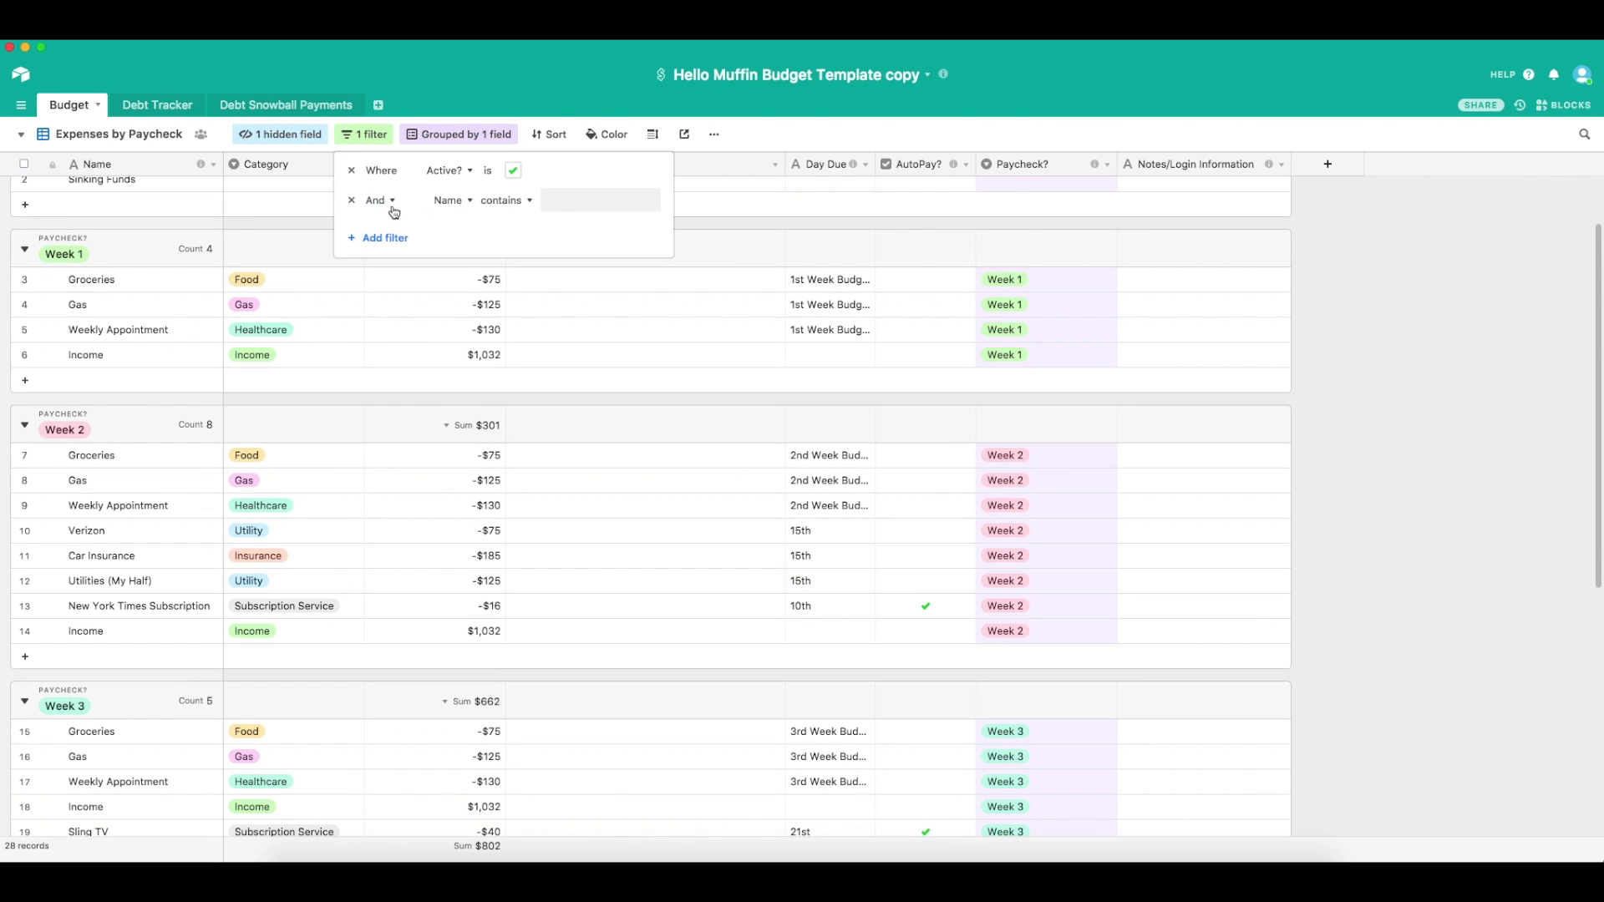
click(452, 211)
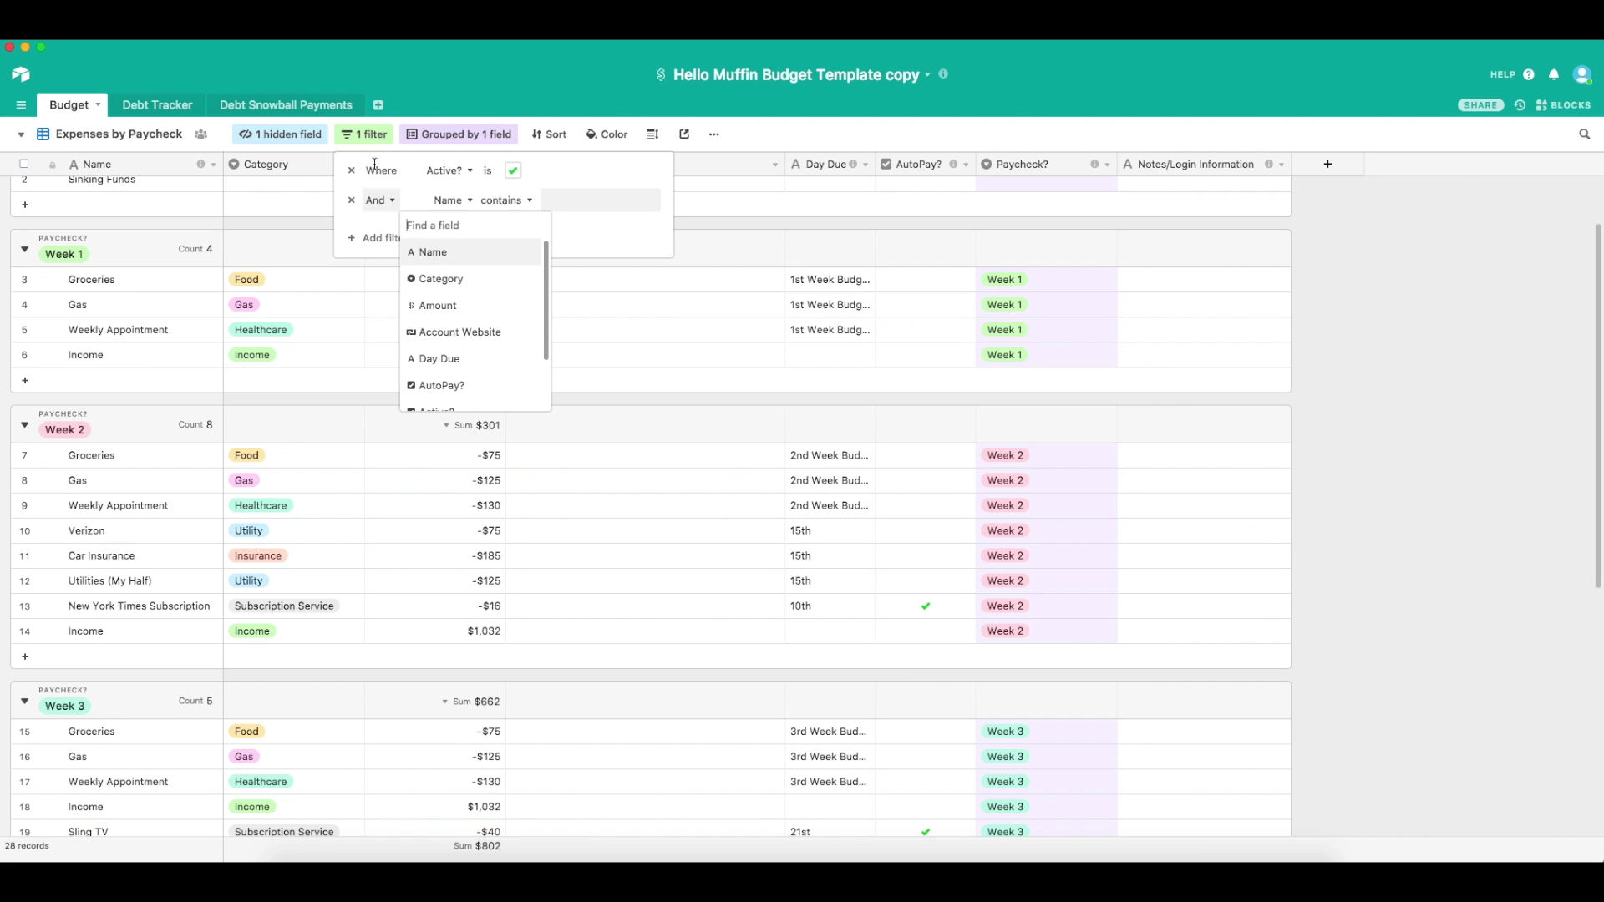
click(280, 135)
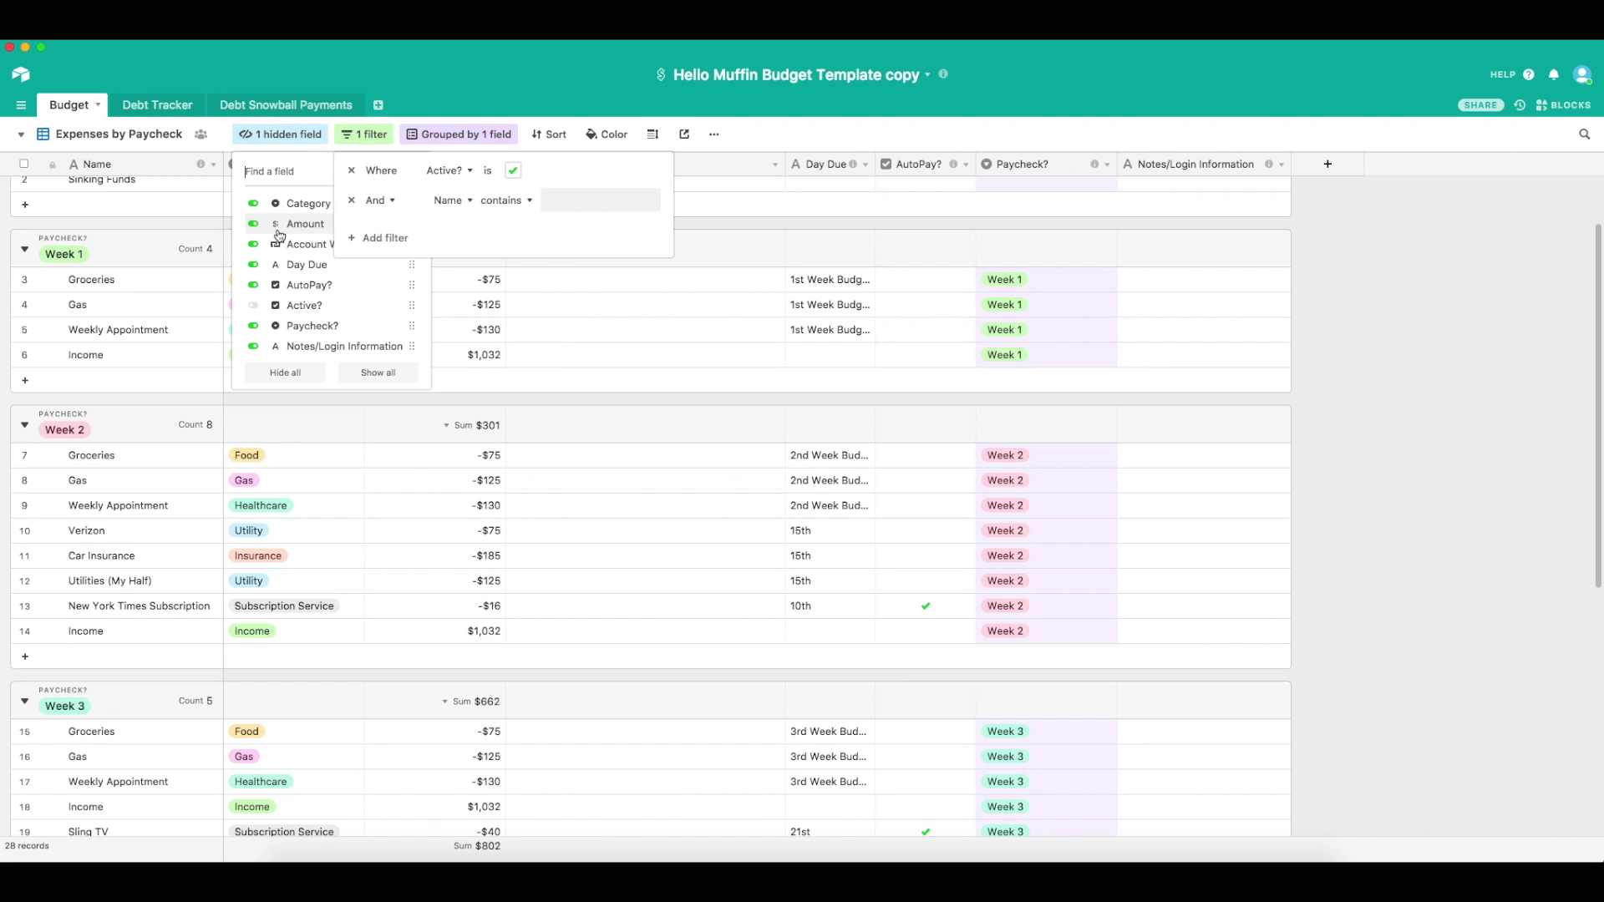
click(450, 201)
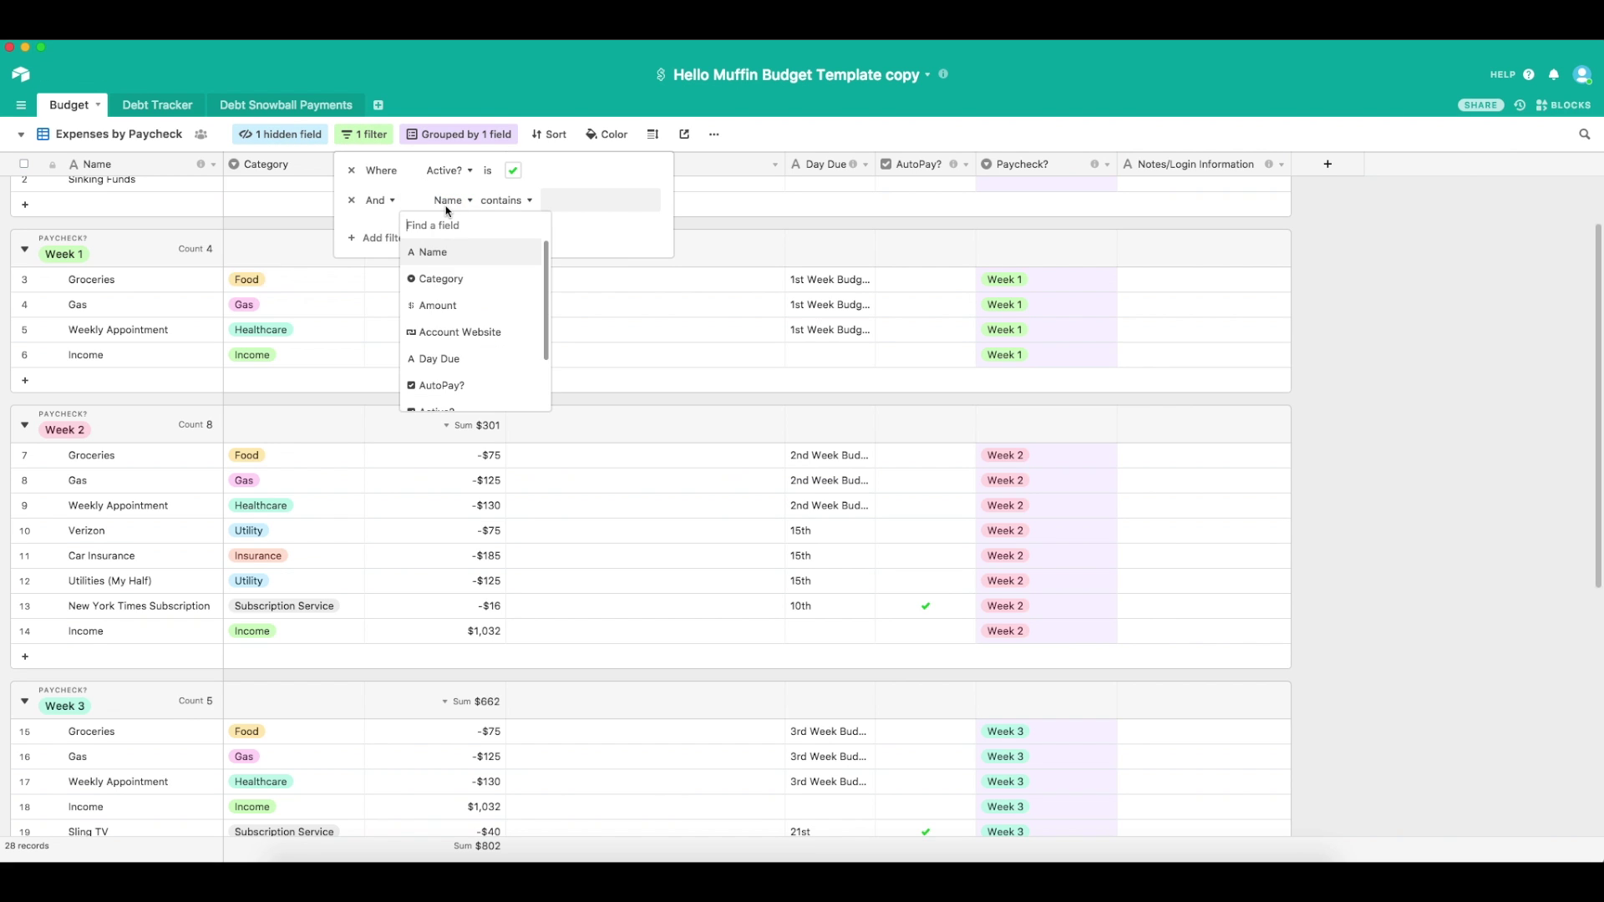
click(468, 279)
click(491, 201)
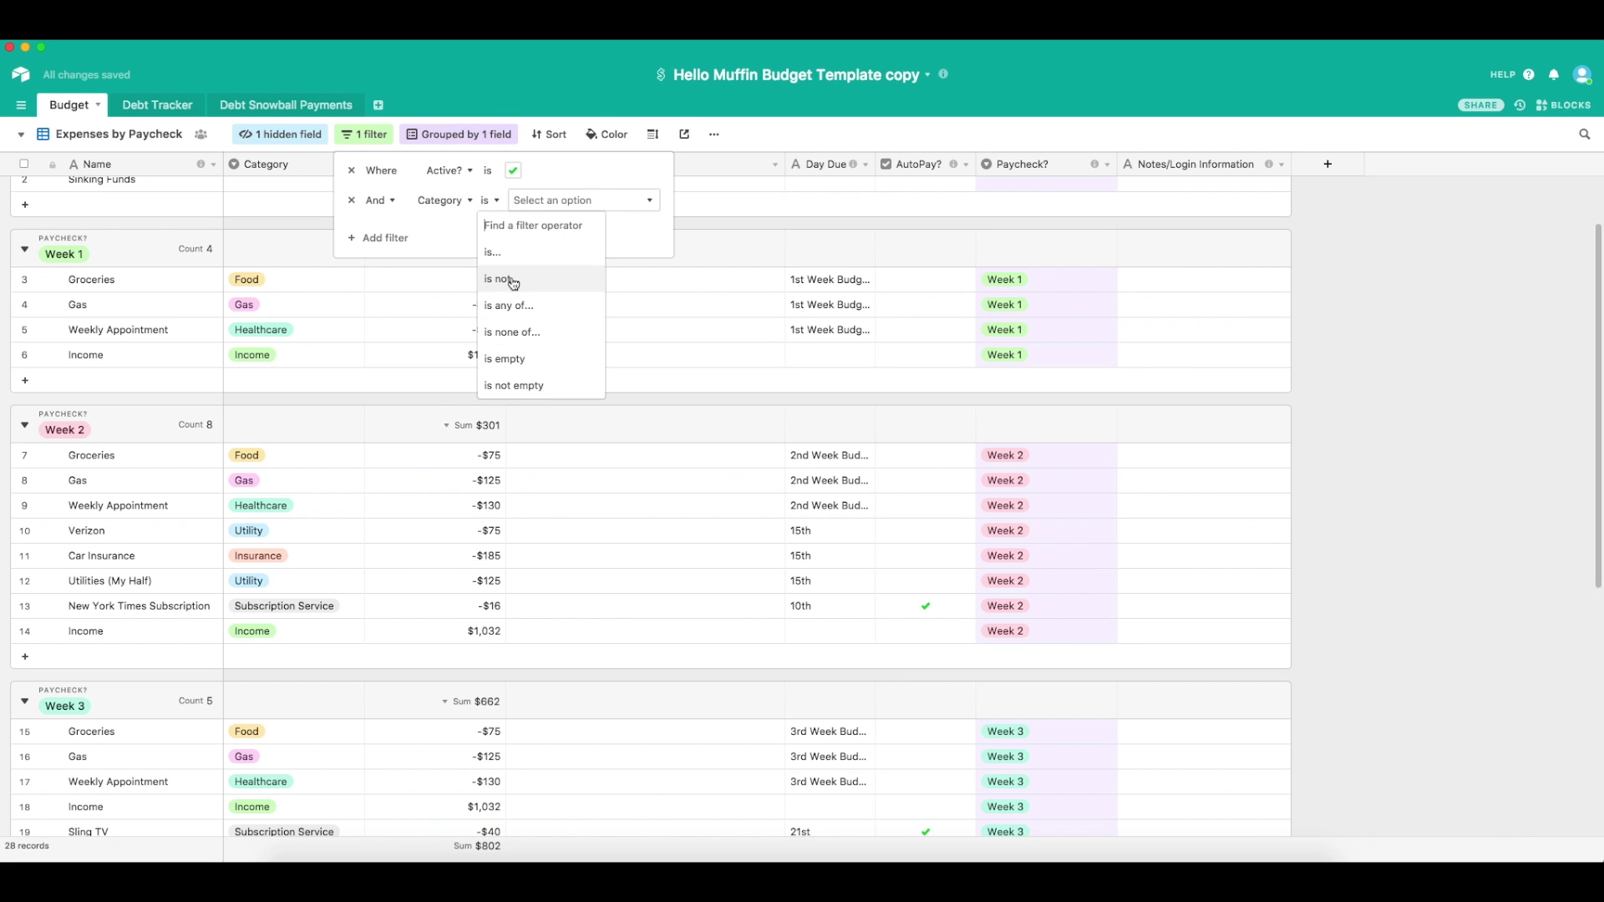
click(516, 279)
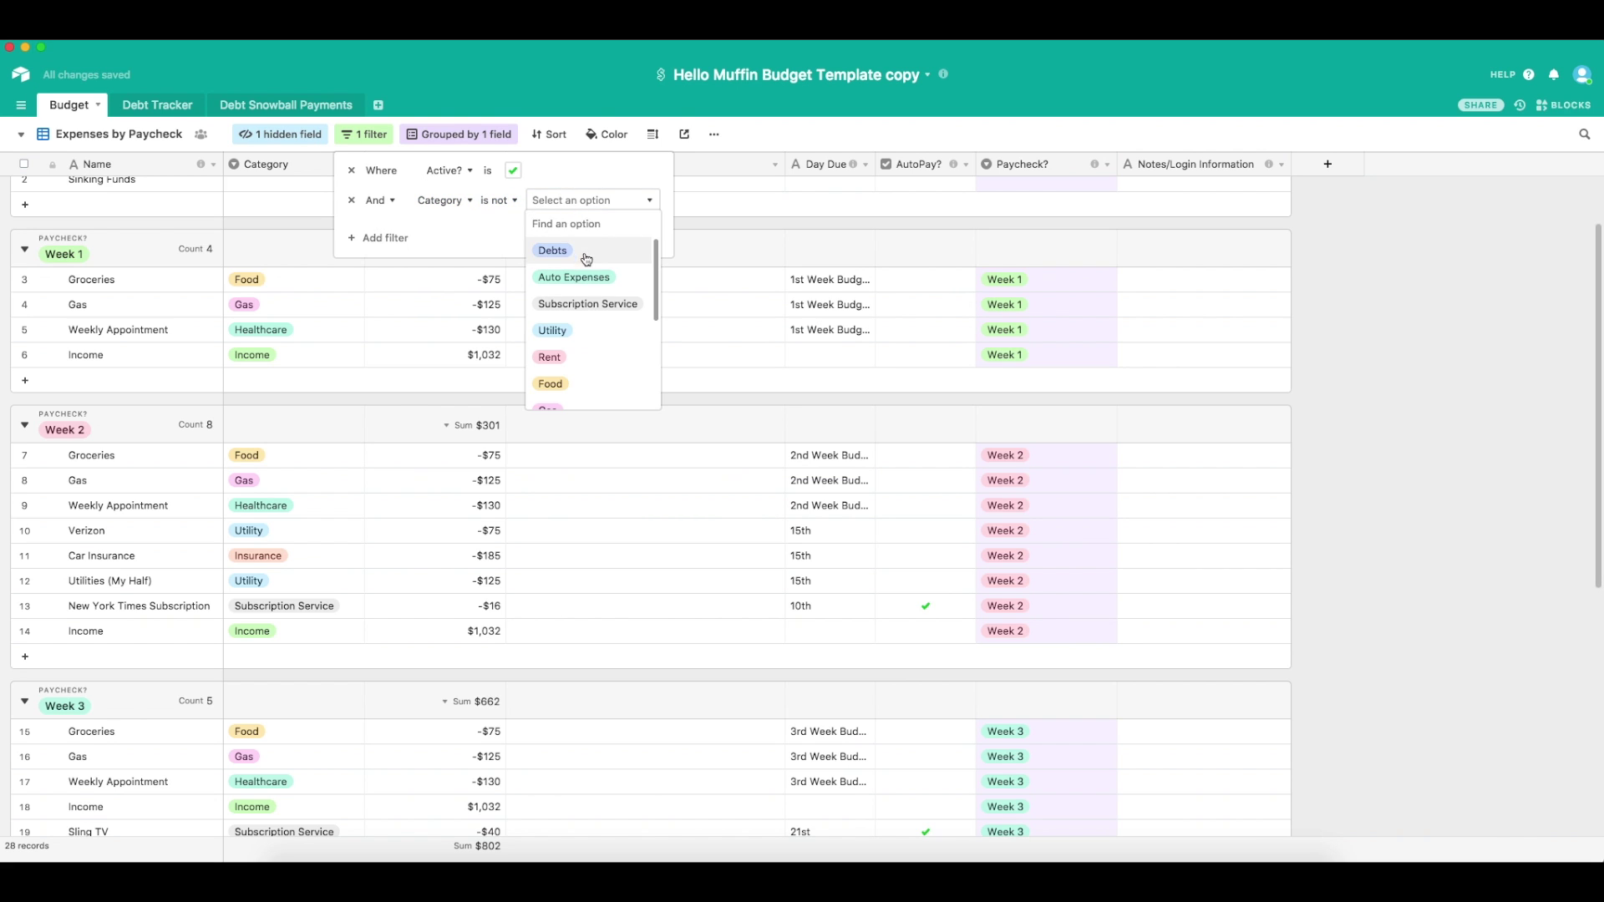
scroll(592, 288, down, 3)
click(559, 379)
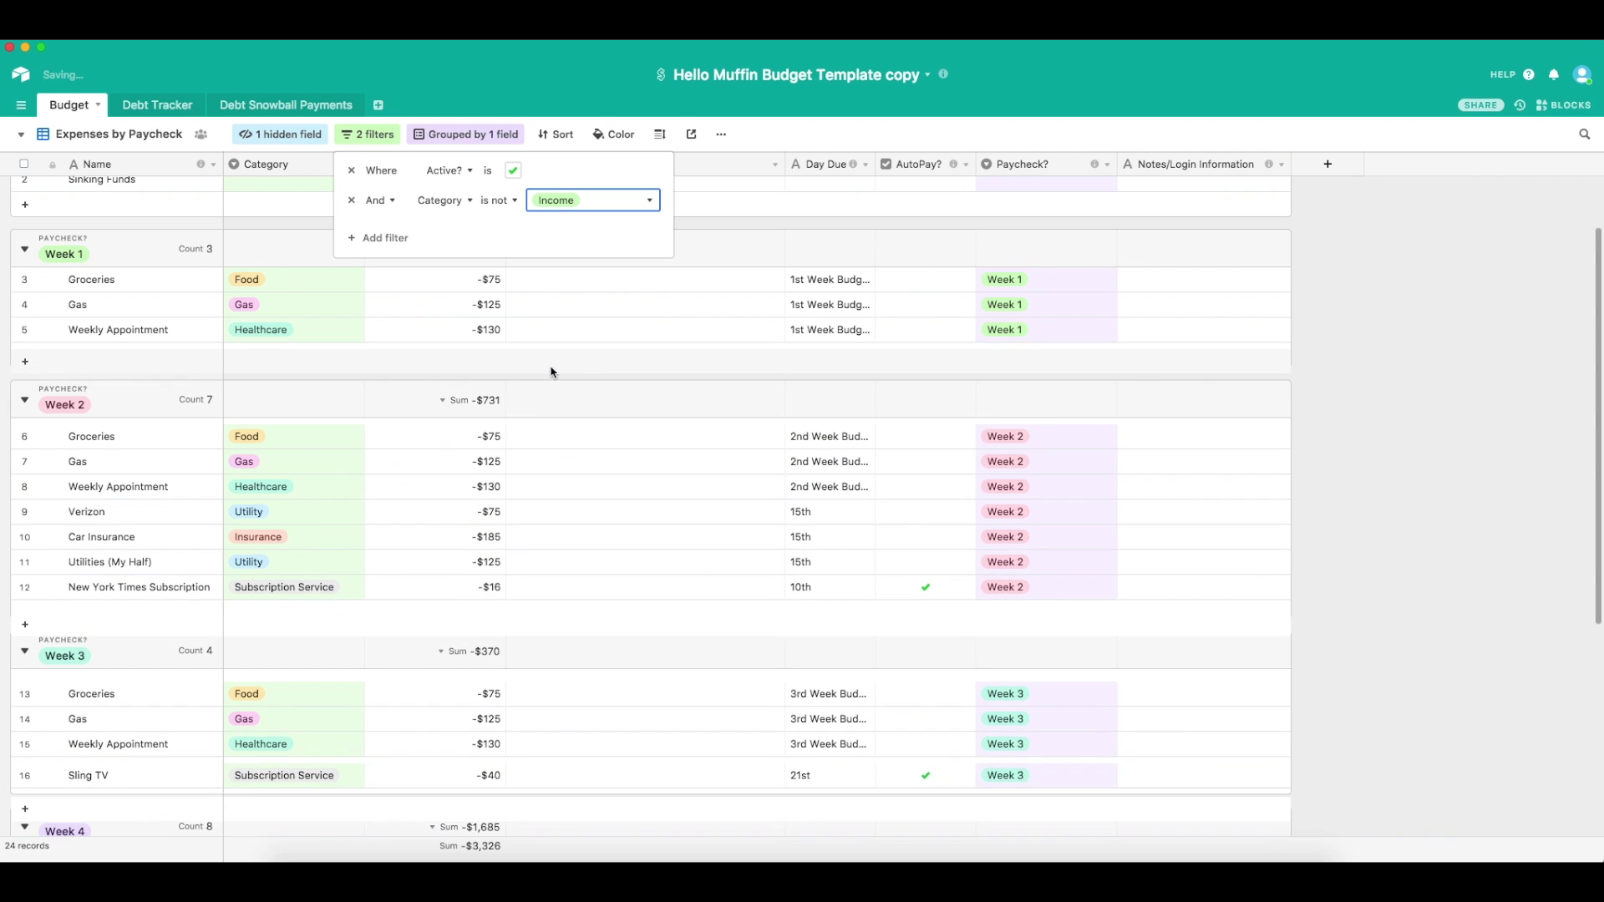
click(1382, 384)
scroll(533, 435, up, 2)
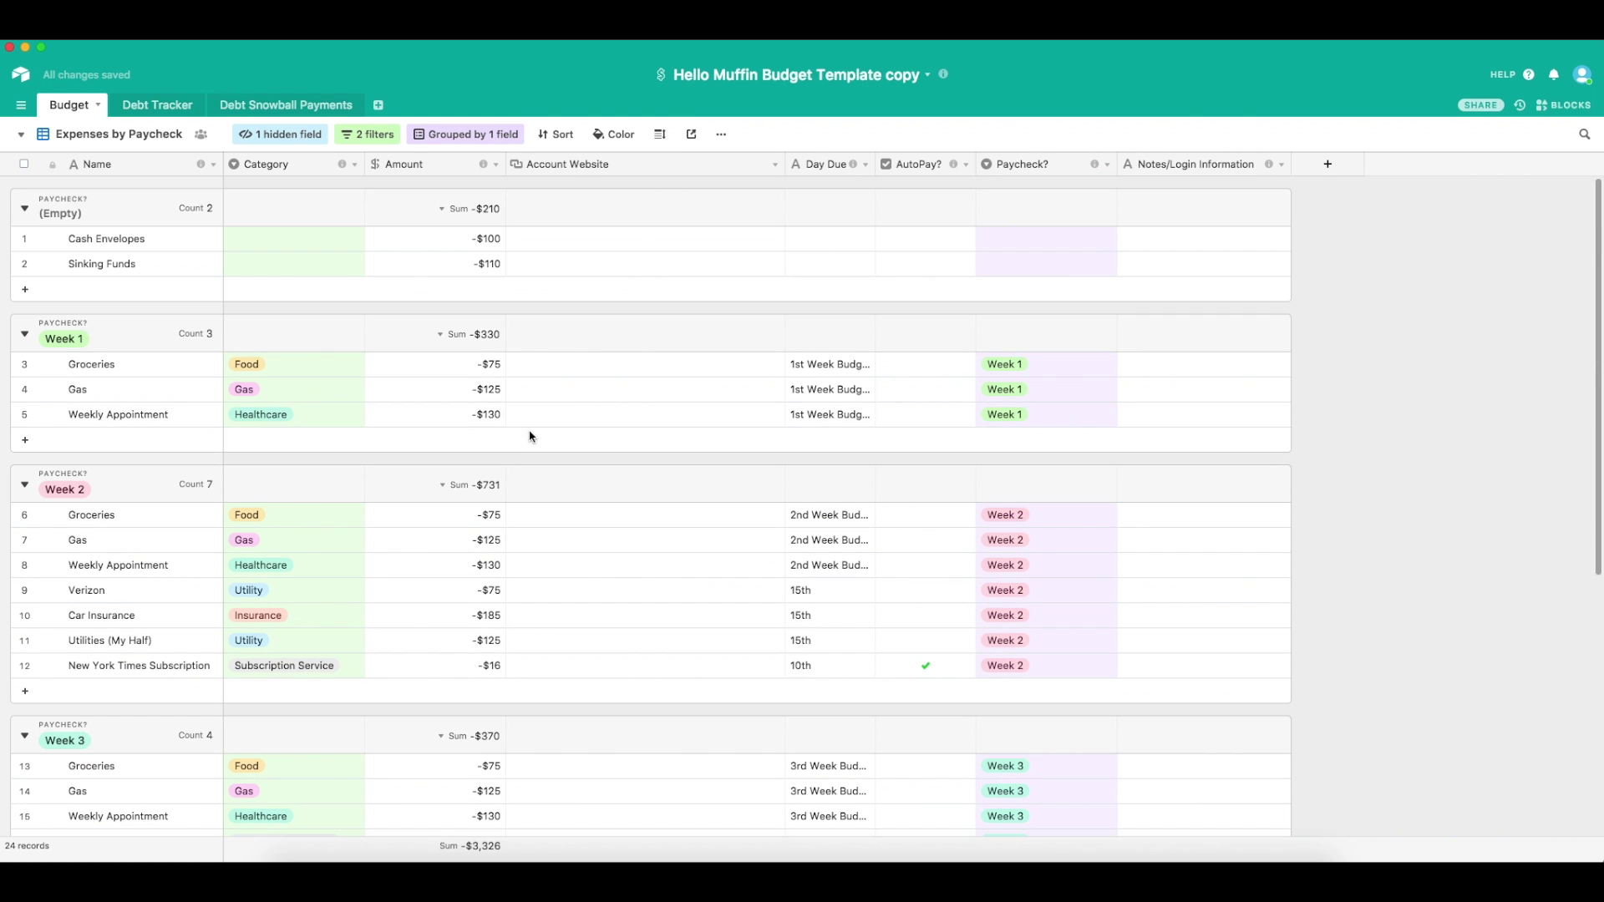
- Examine the records and amount sums of the ungrouped and Week 1 to Week 4 groups in the Expenses by Paycheck view
scroll(276, 290, down, 3)
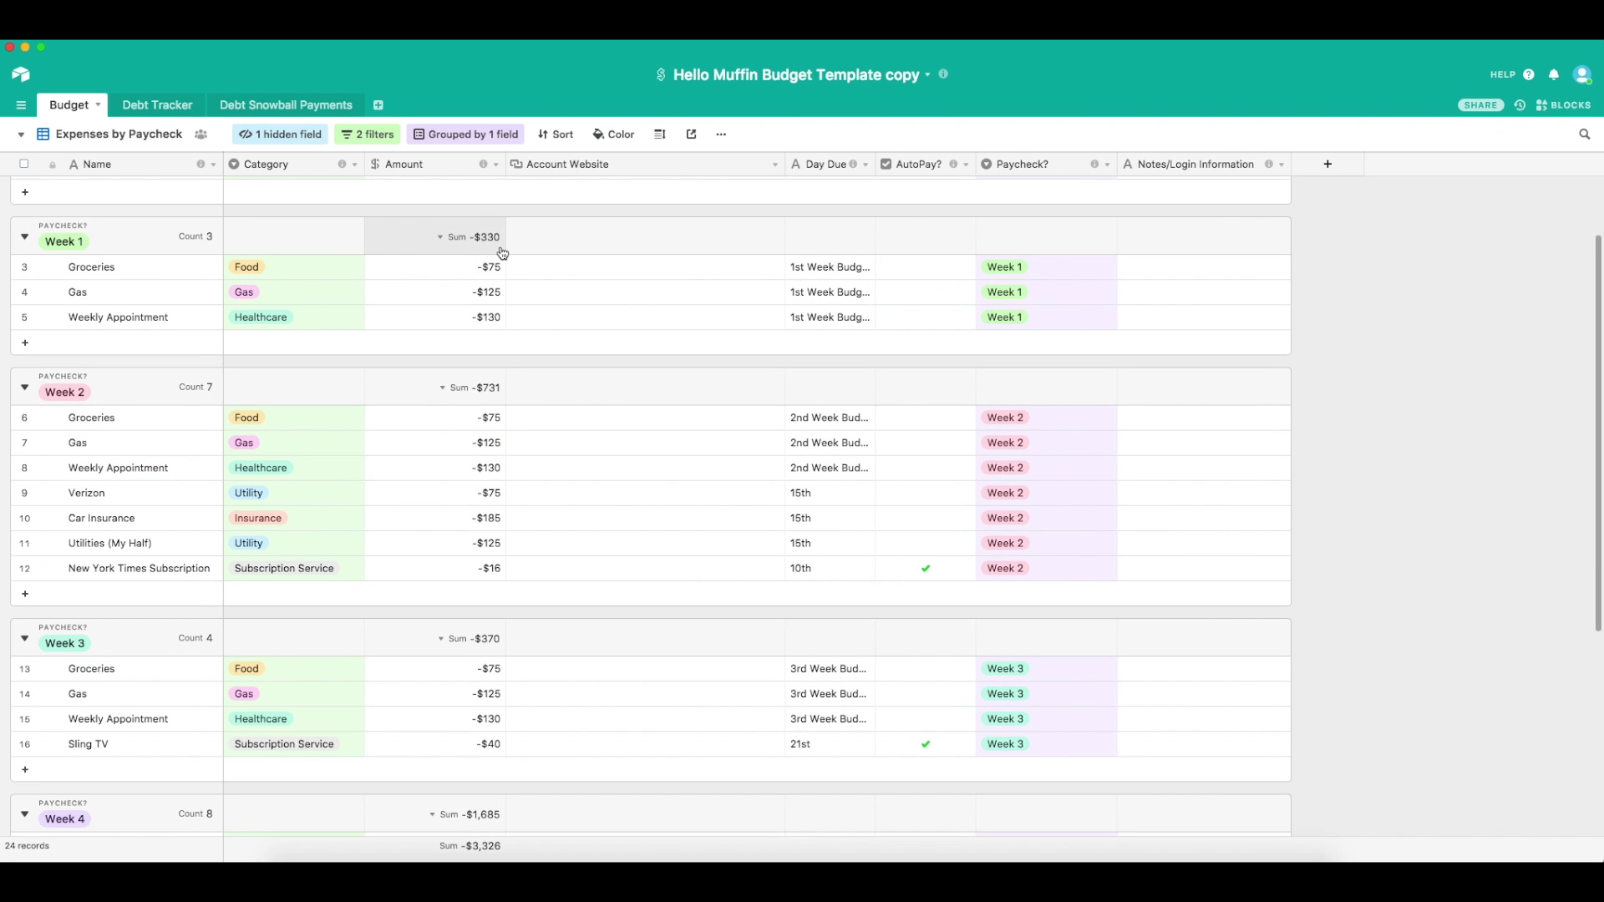
scroll(502, 253, down, 2)
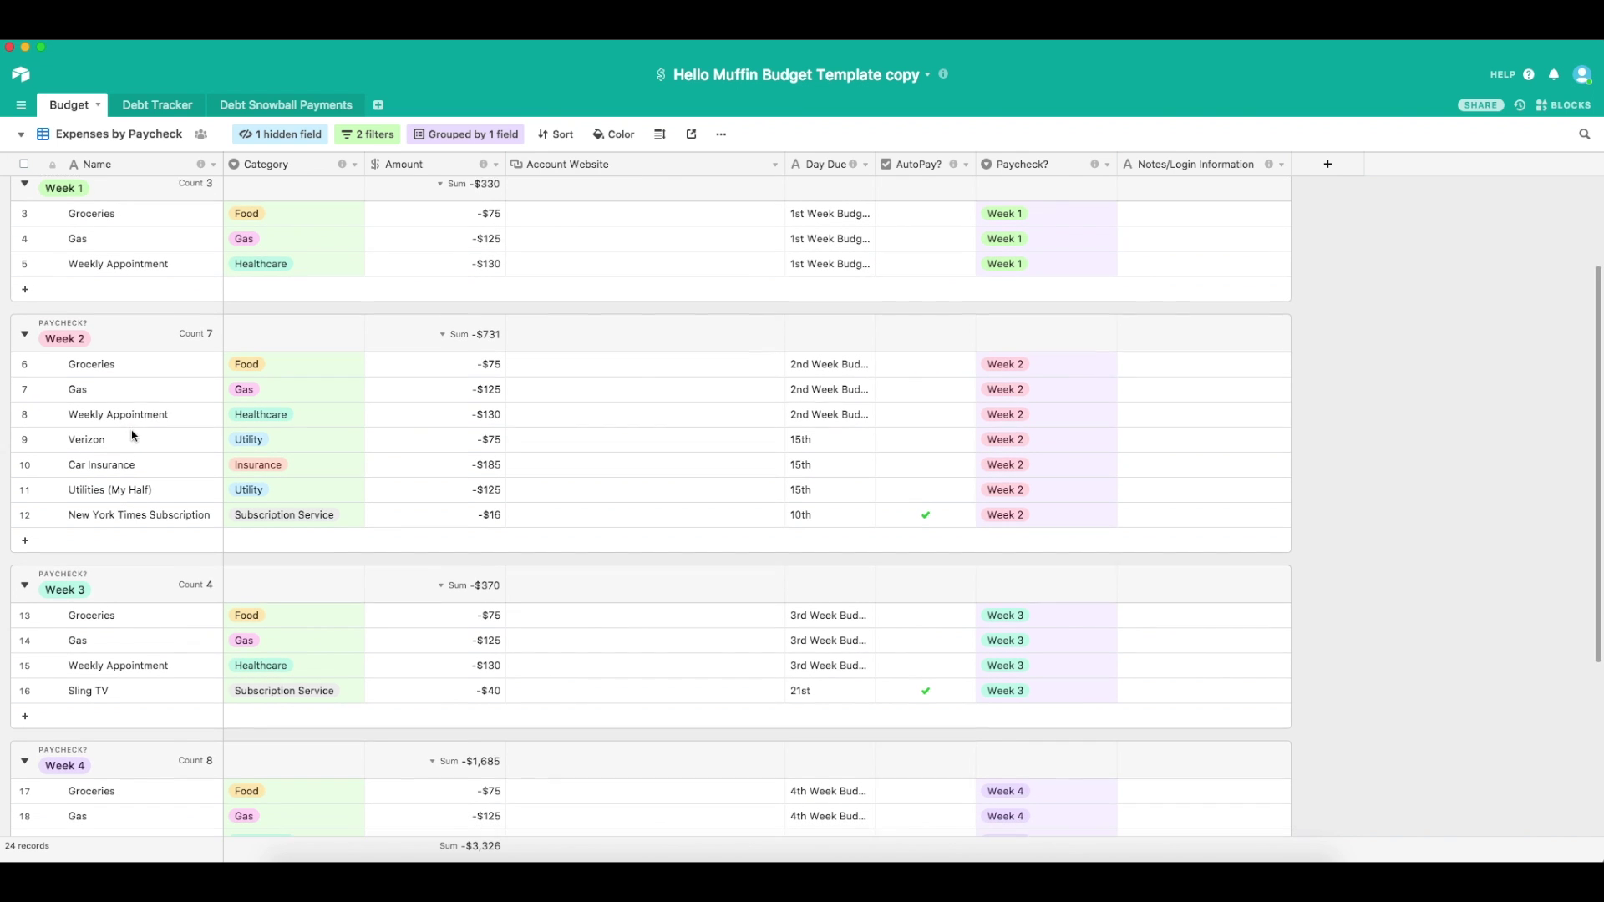
scroll(133, 435, down, 1)
scroll(500, 321, down, 1)
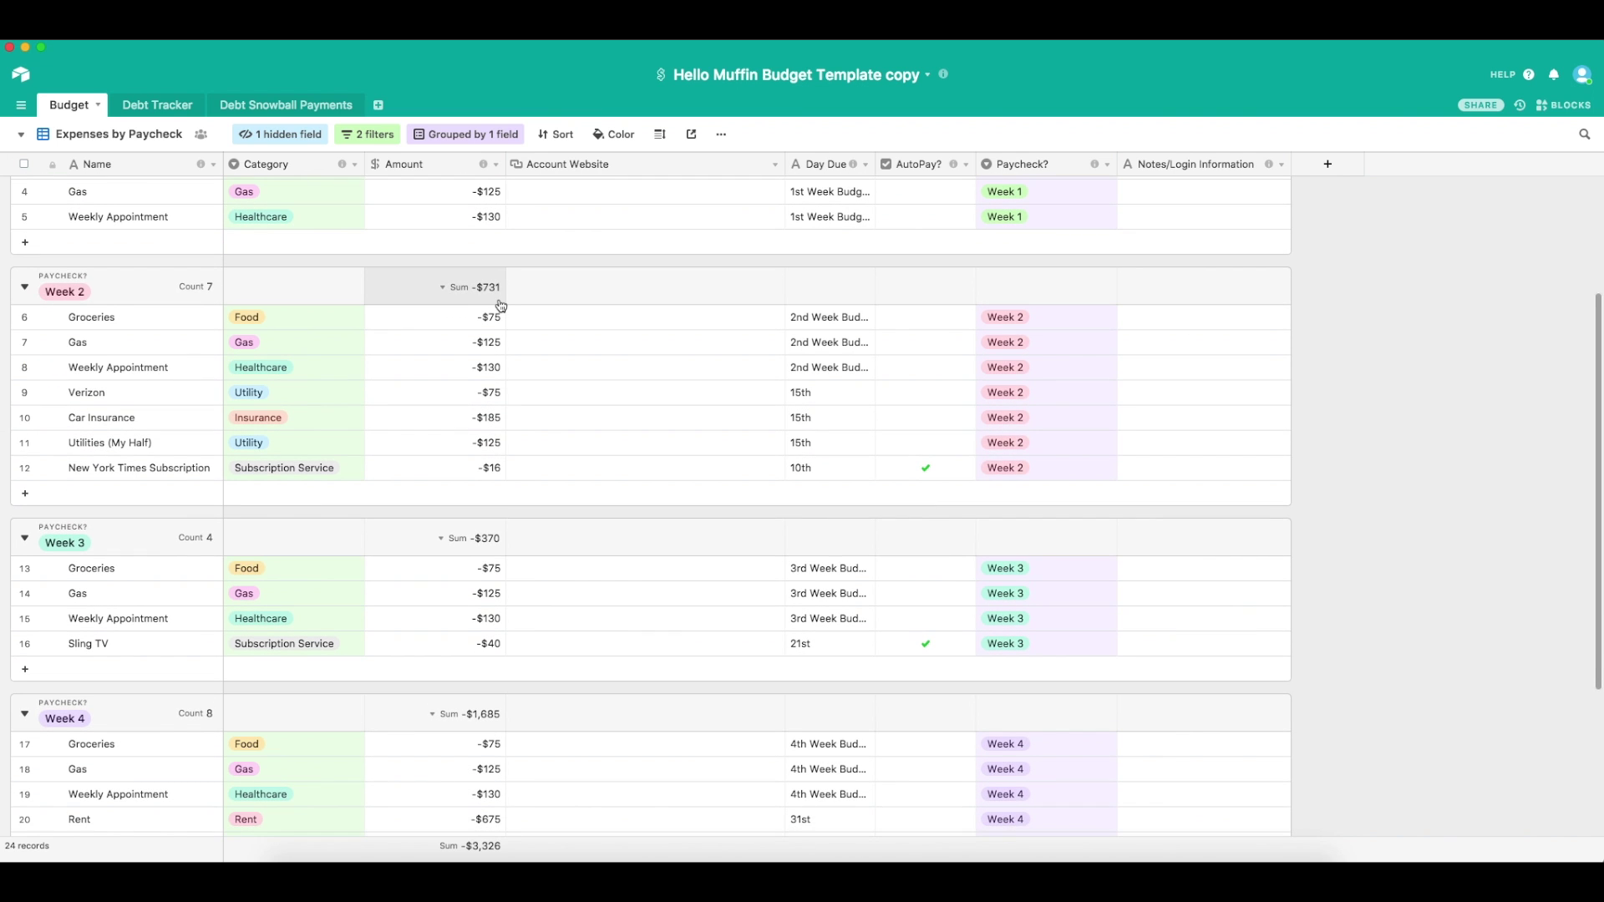
scroll(502, 306, down, 6)
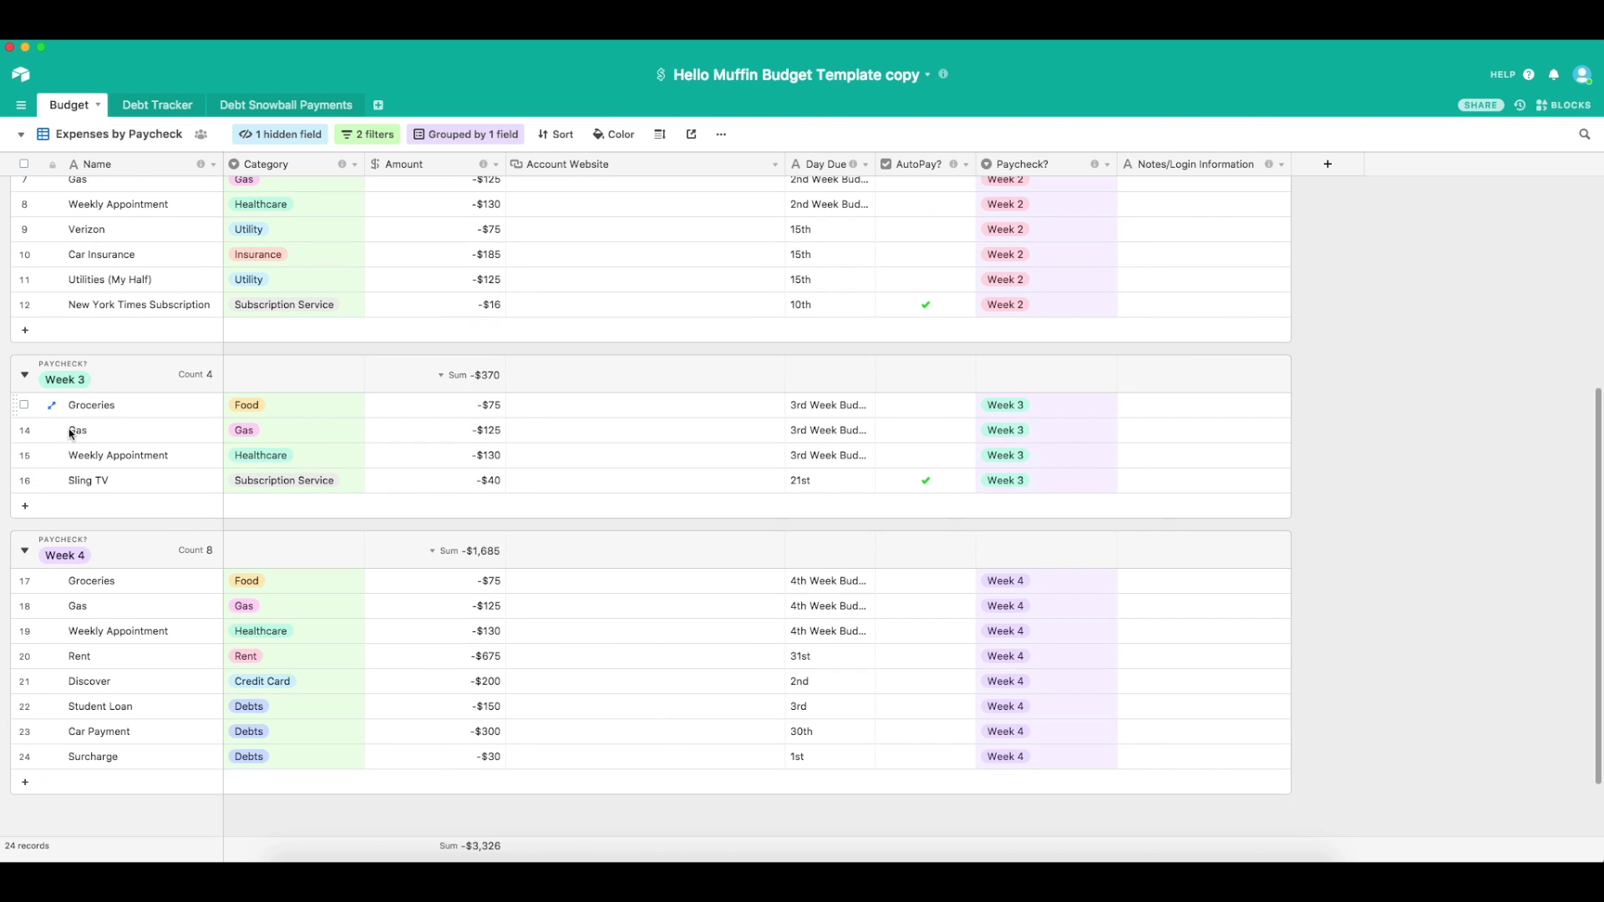
scroll(491, 394, down, 3)
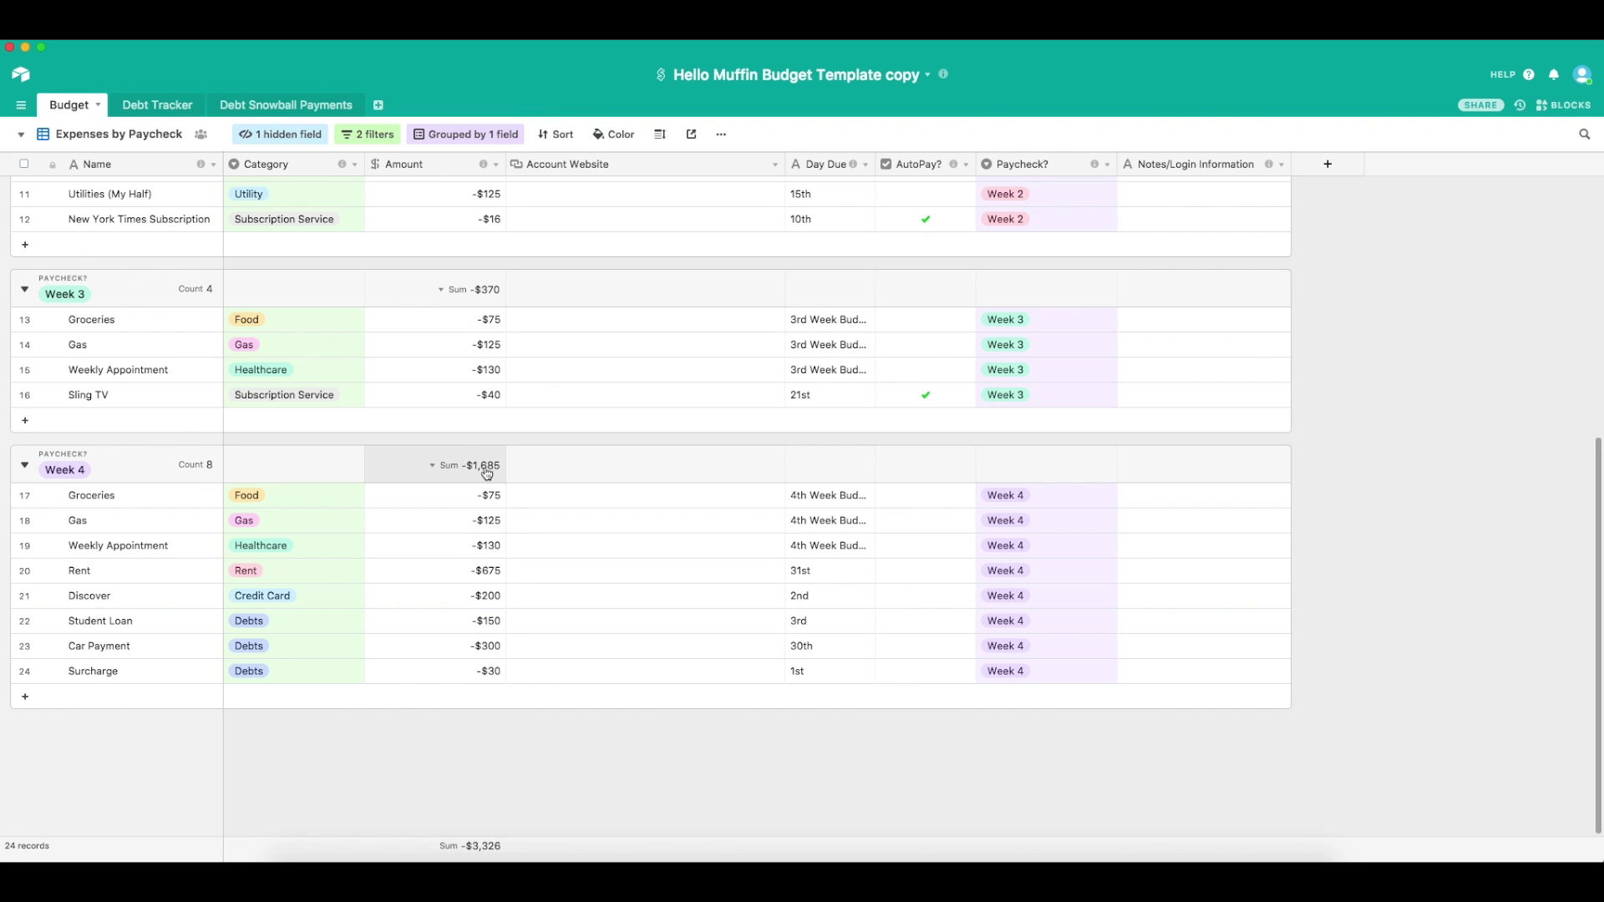
scroll(506, 518, up, 12)
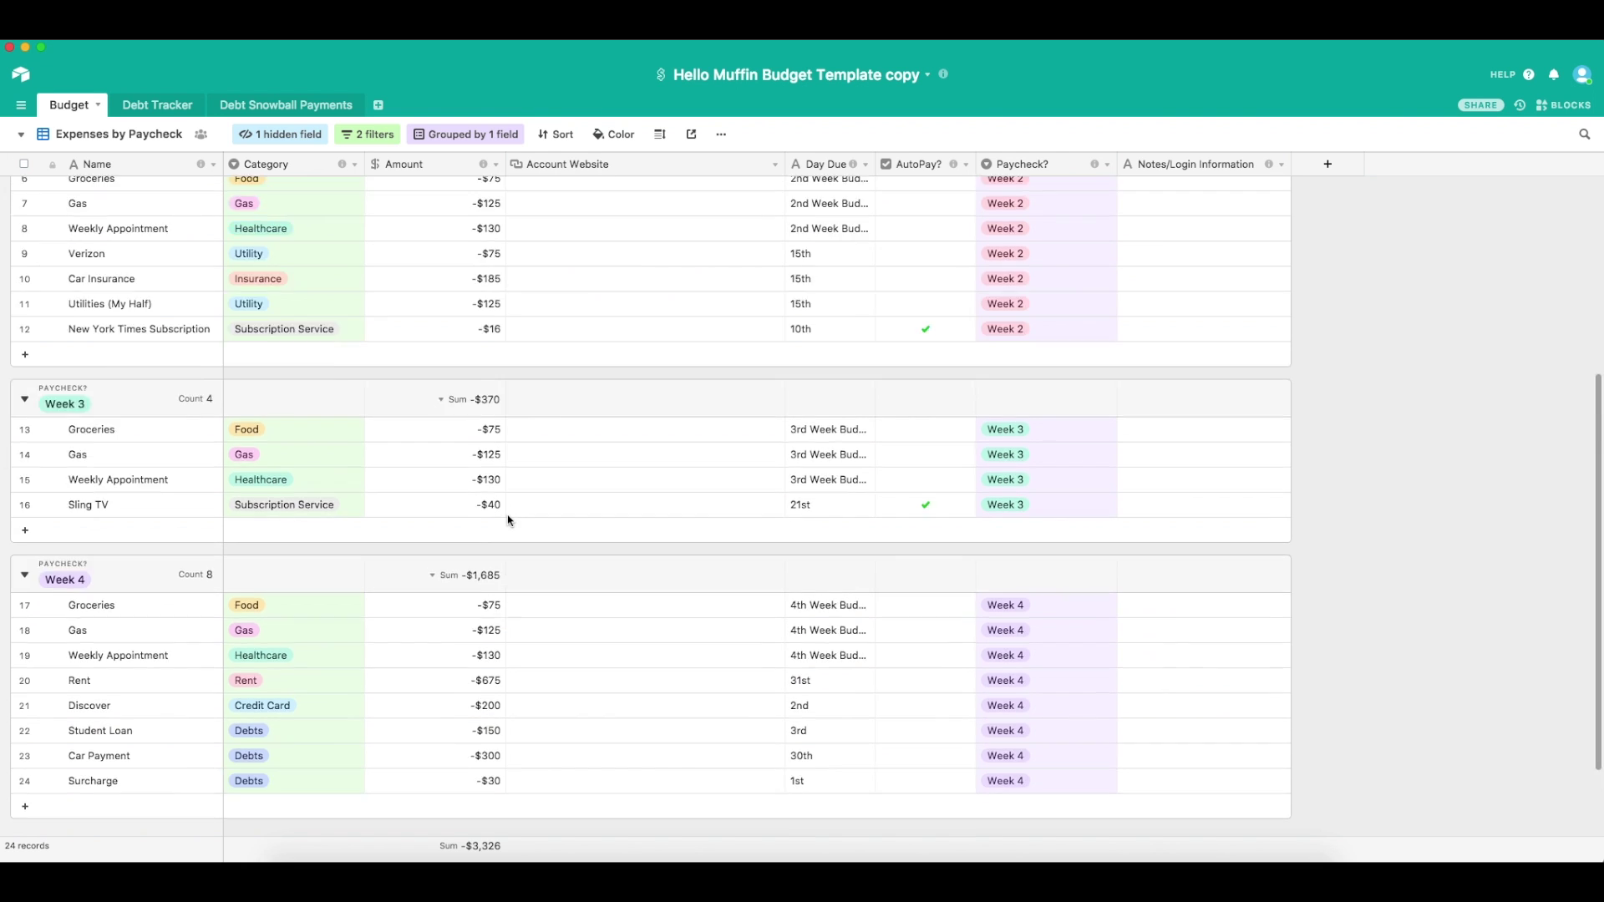
scroll(530, 544, up, 2)
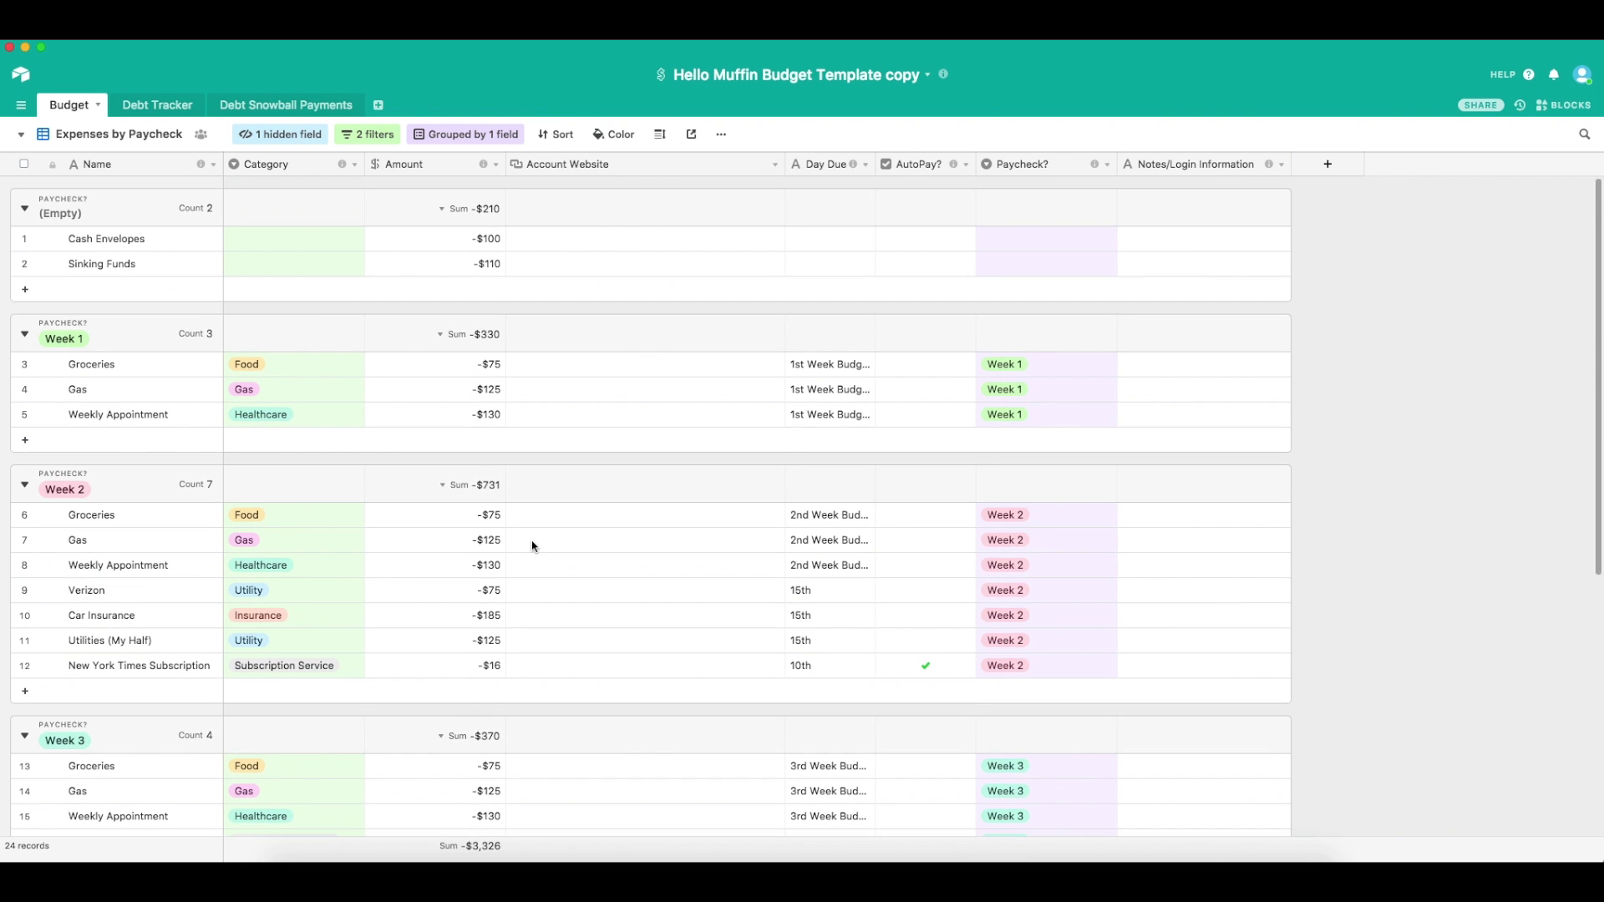
scroll(514, 434, down, 3)
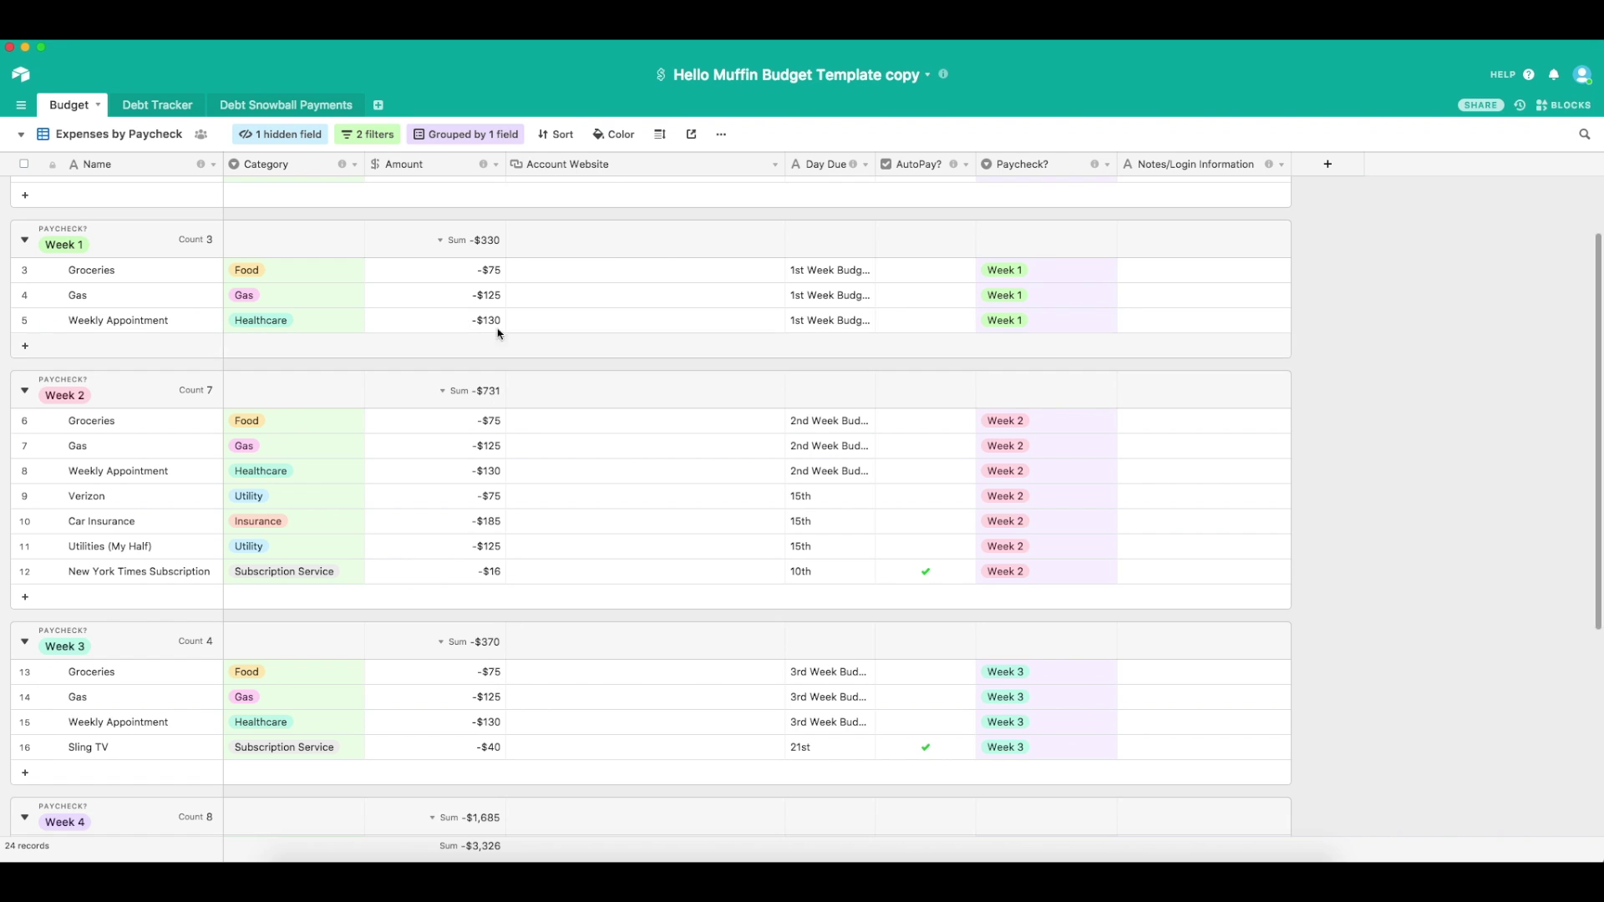
scroll(547, 639, up, 3)
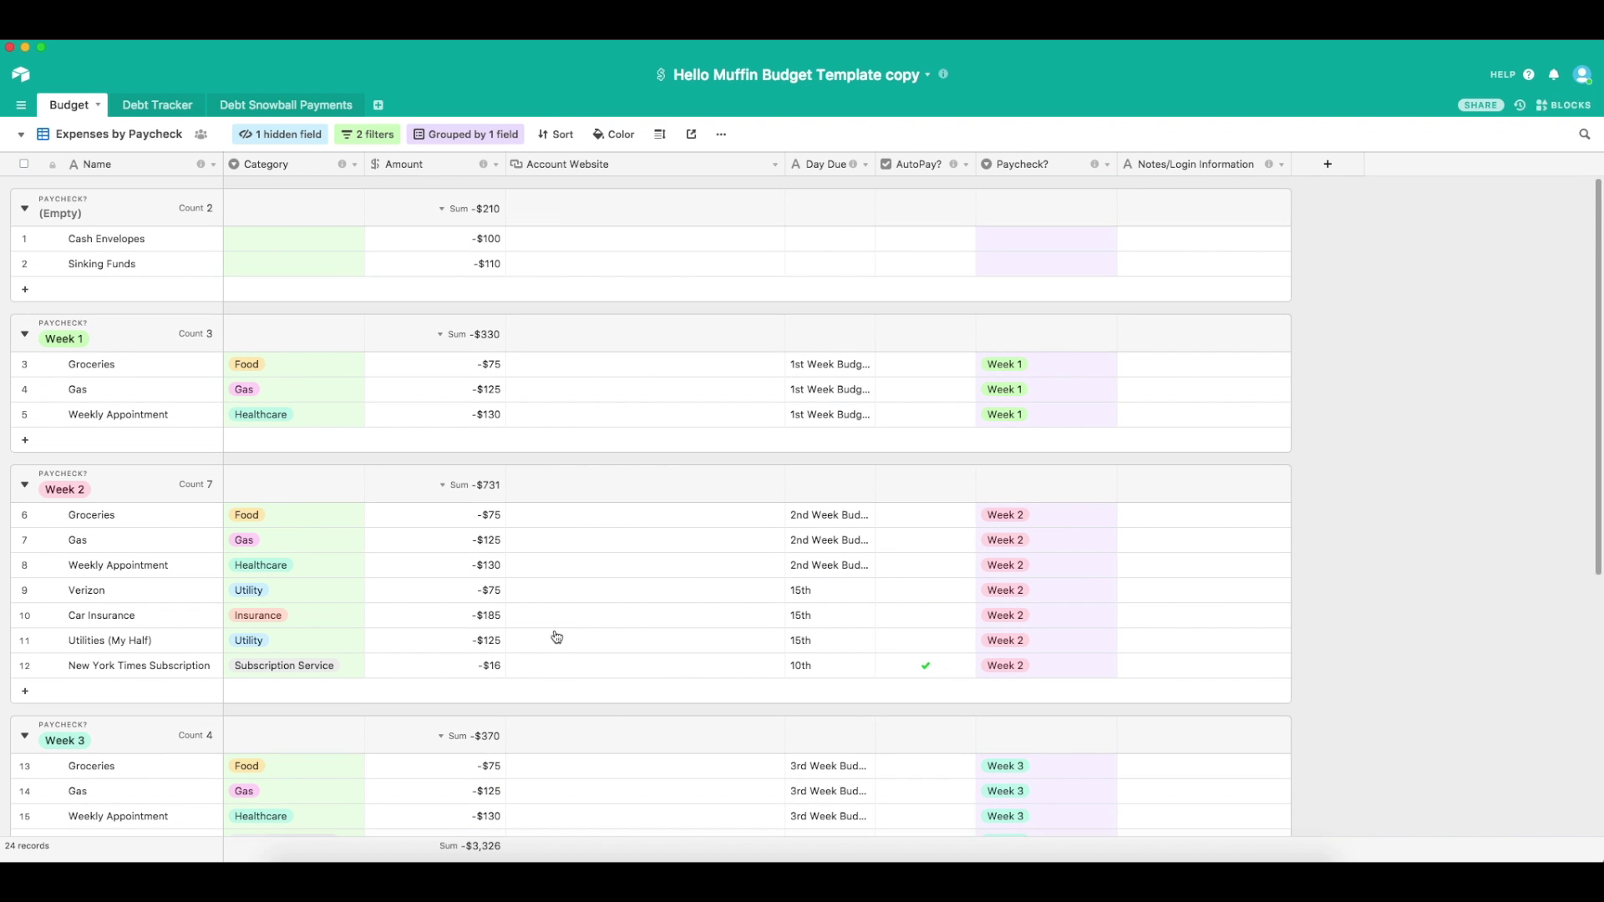
scroll(555, 659, down, 5)
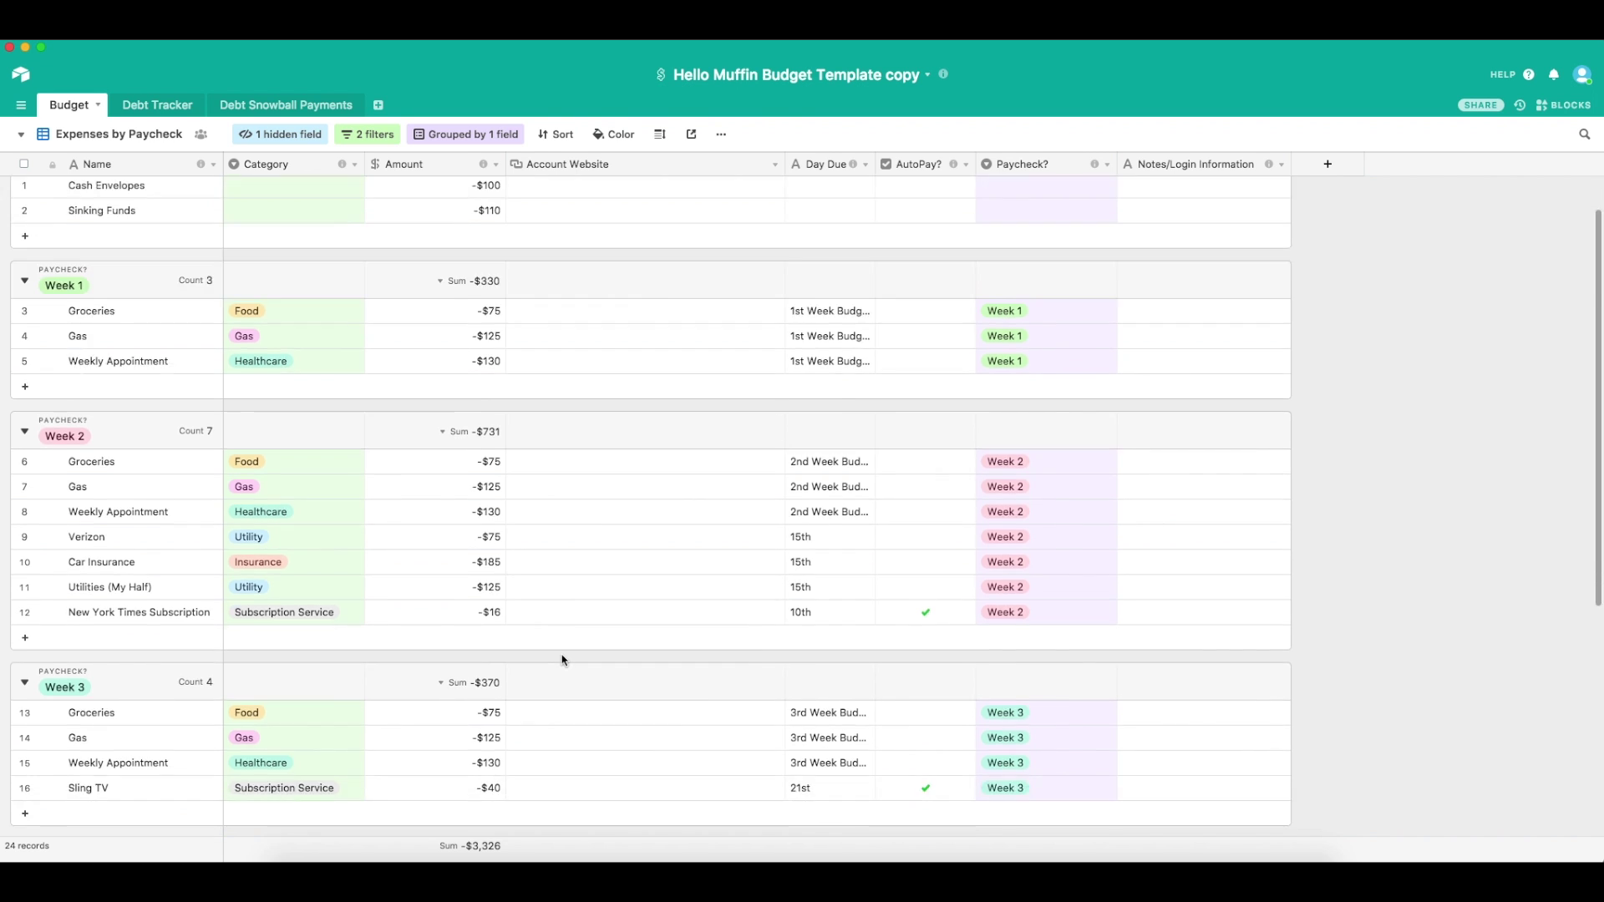
scroll(532, 554, down, 2)
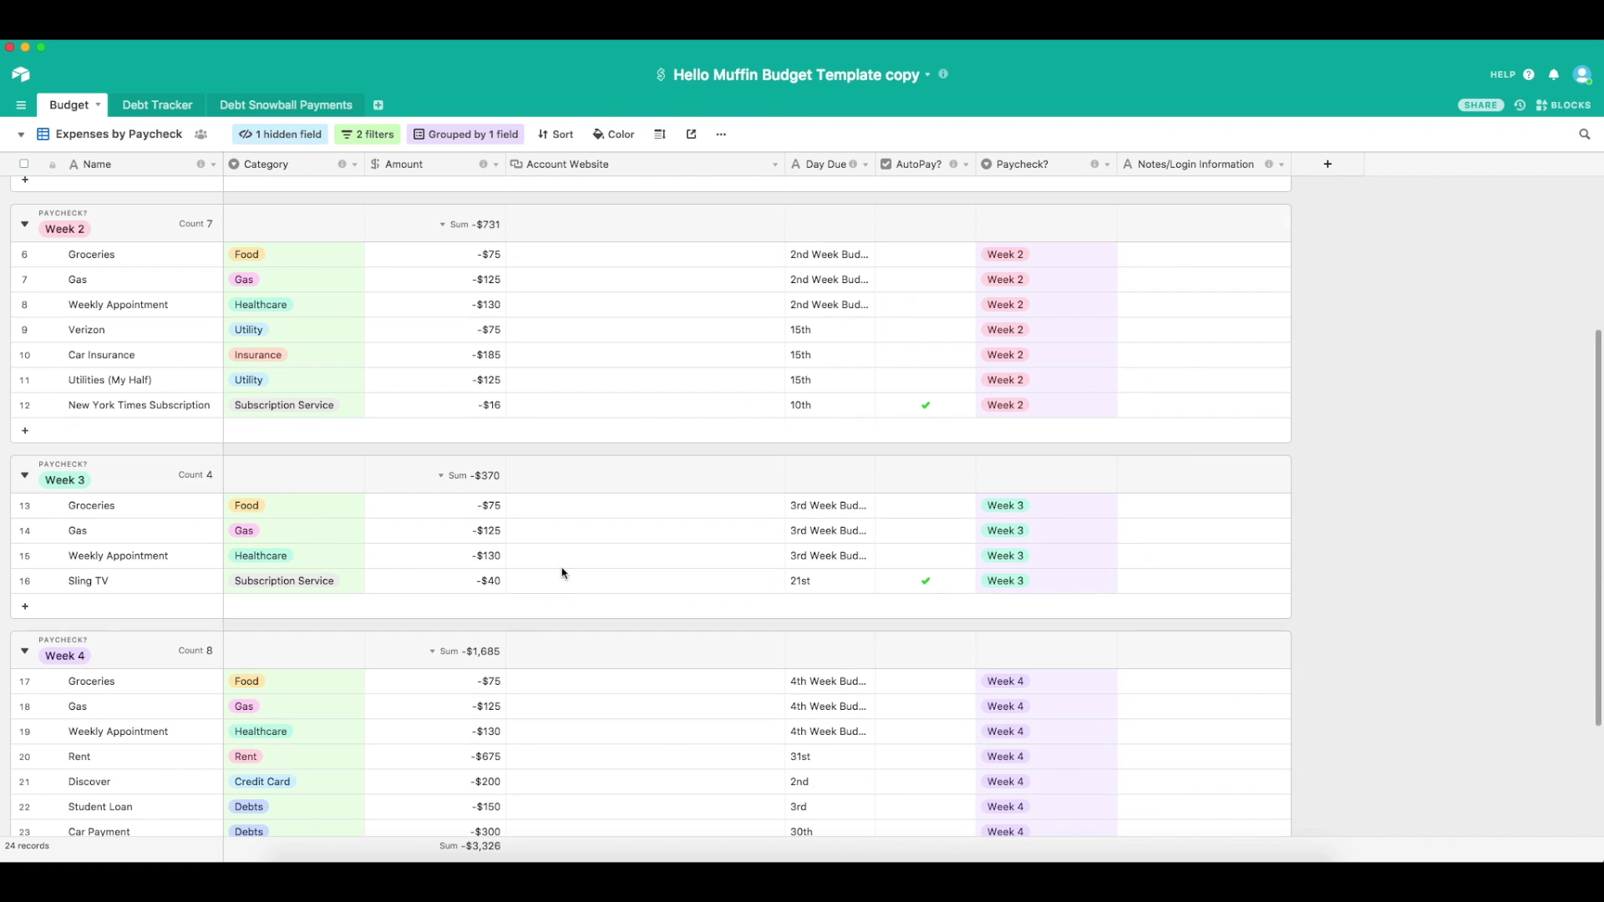
scroll(552, 655, up, 5)
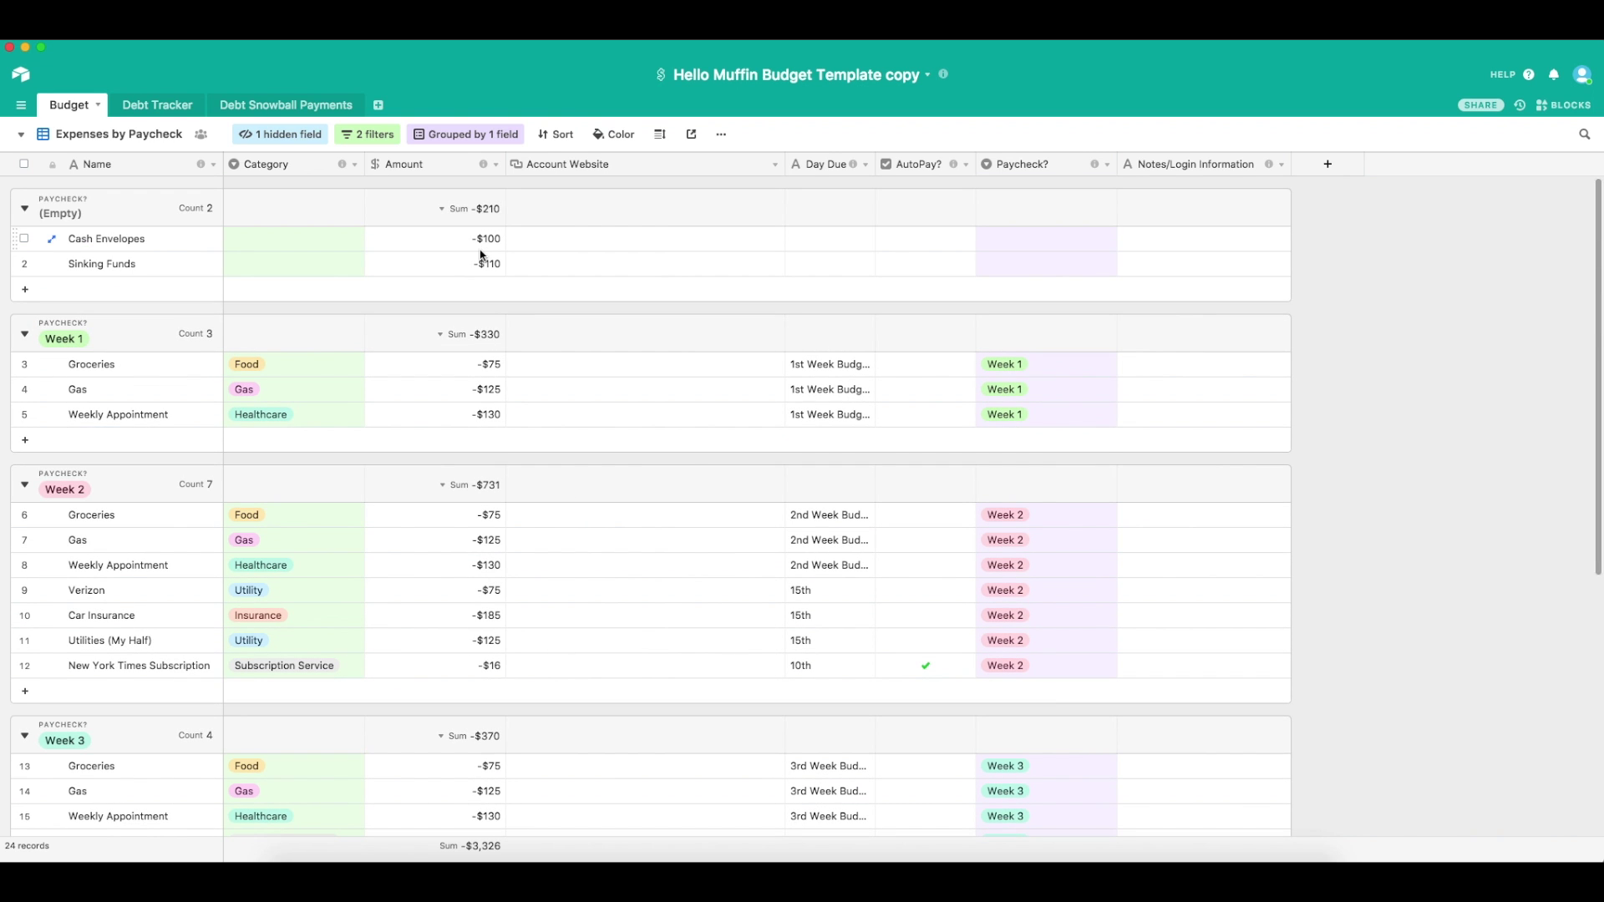
- Assign the Cash Envelopes and Sinking Funds records to the Week 1 paycheck
click(1016, 244)
click(1019, 242)
click(1028, 316)
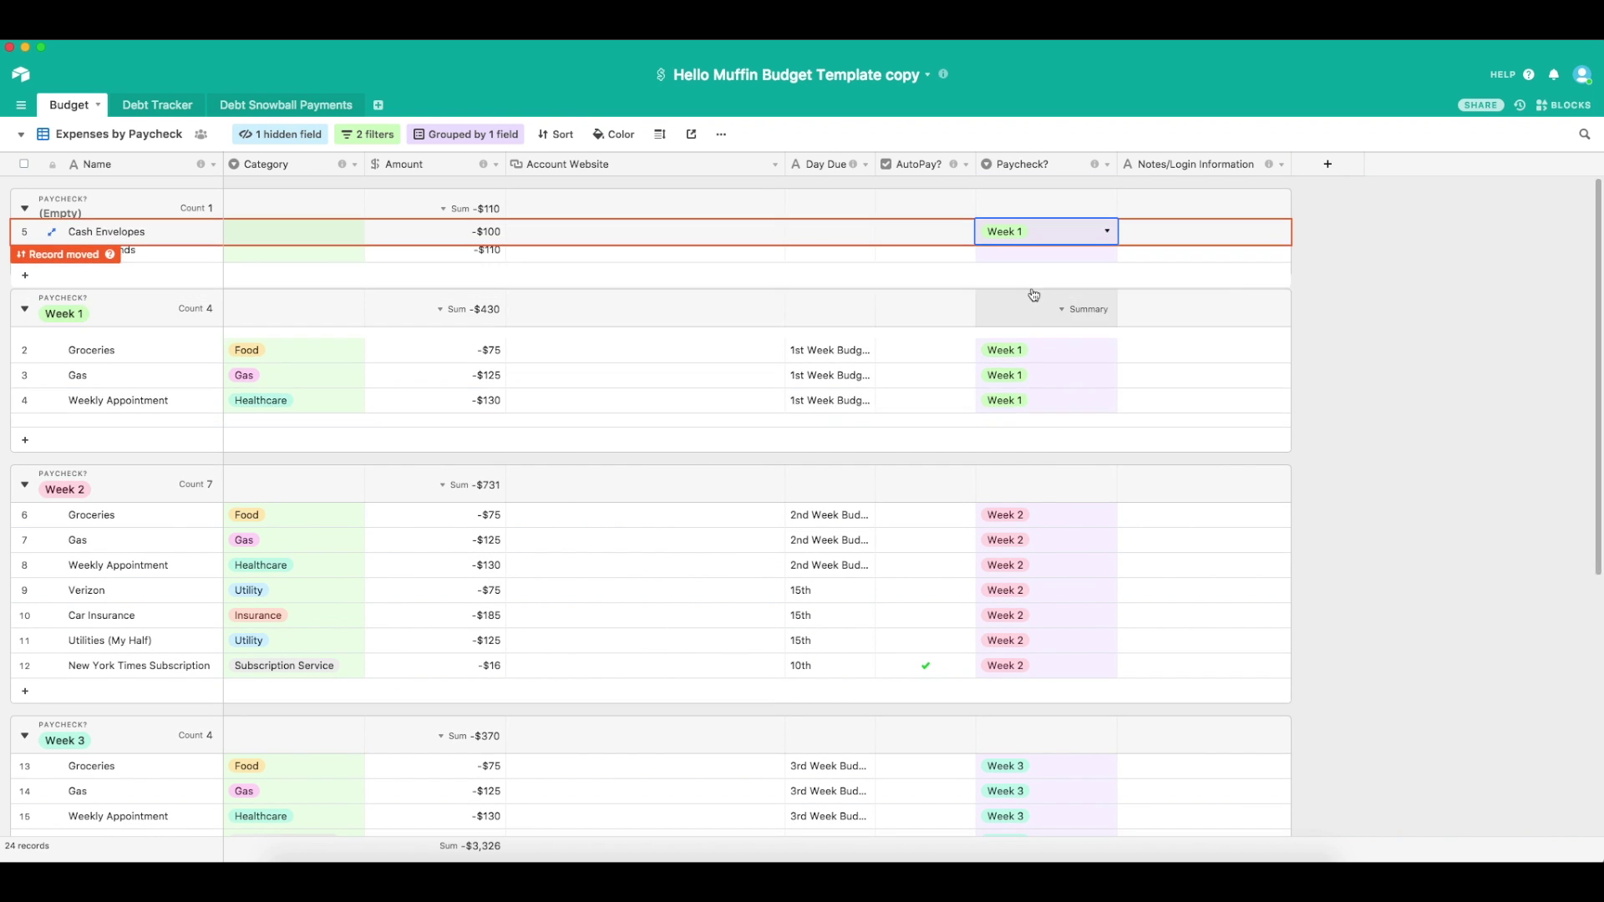
click(1017, 241)
click(1017, 242)
click(1008, 318)
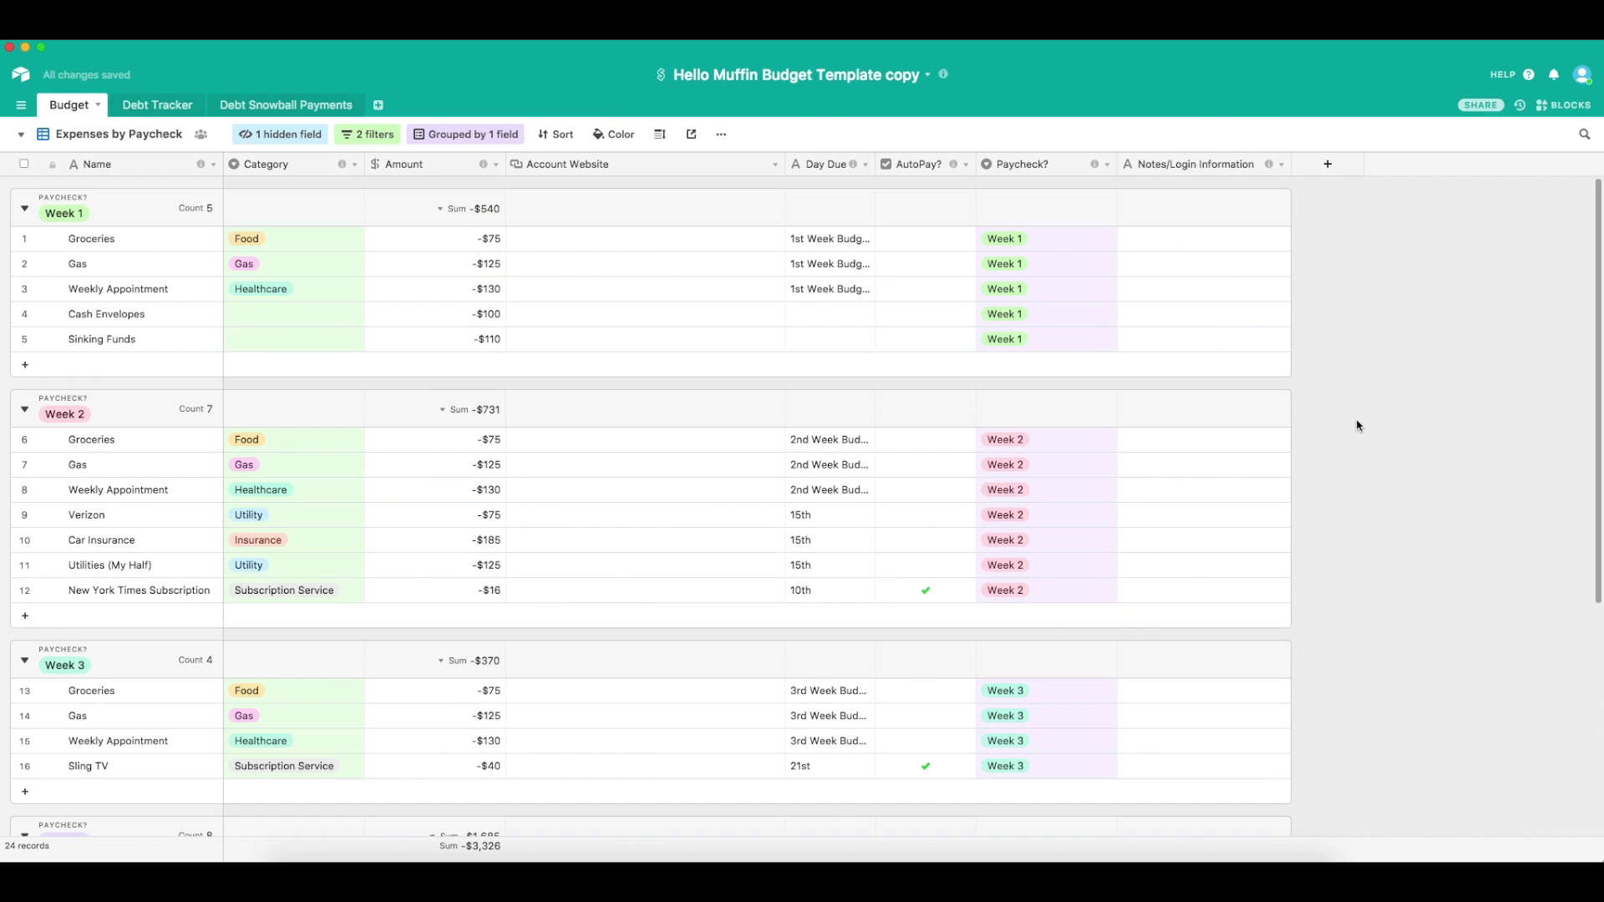
- Review the Week 1 to Week 4 groups and their amount sums with the reassigned records
scroll(1357, 426, down, 5)
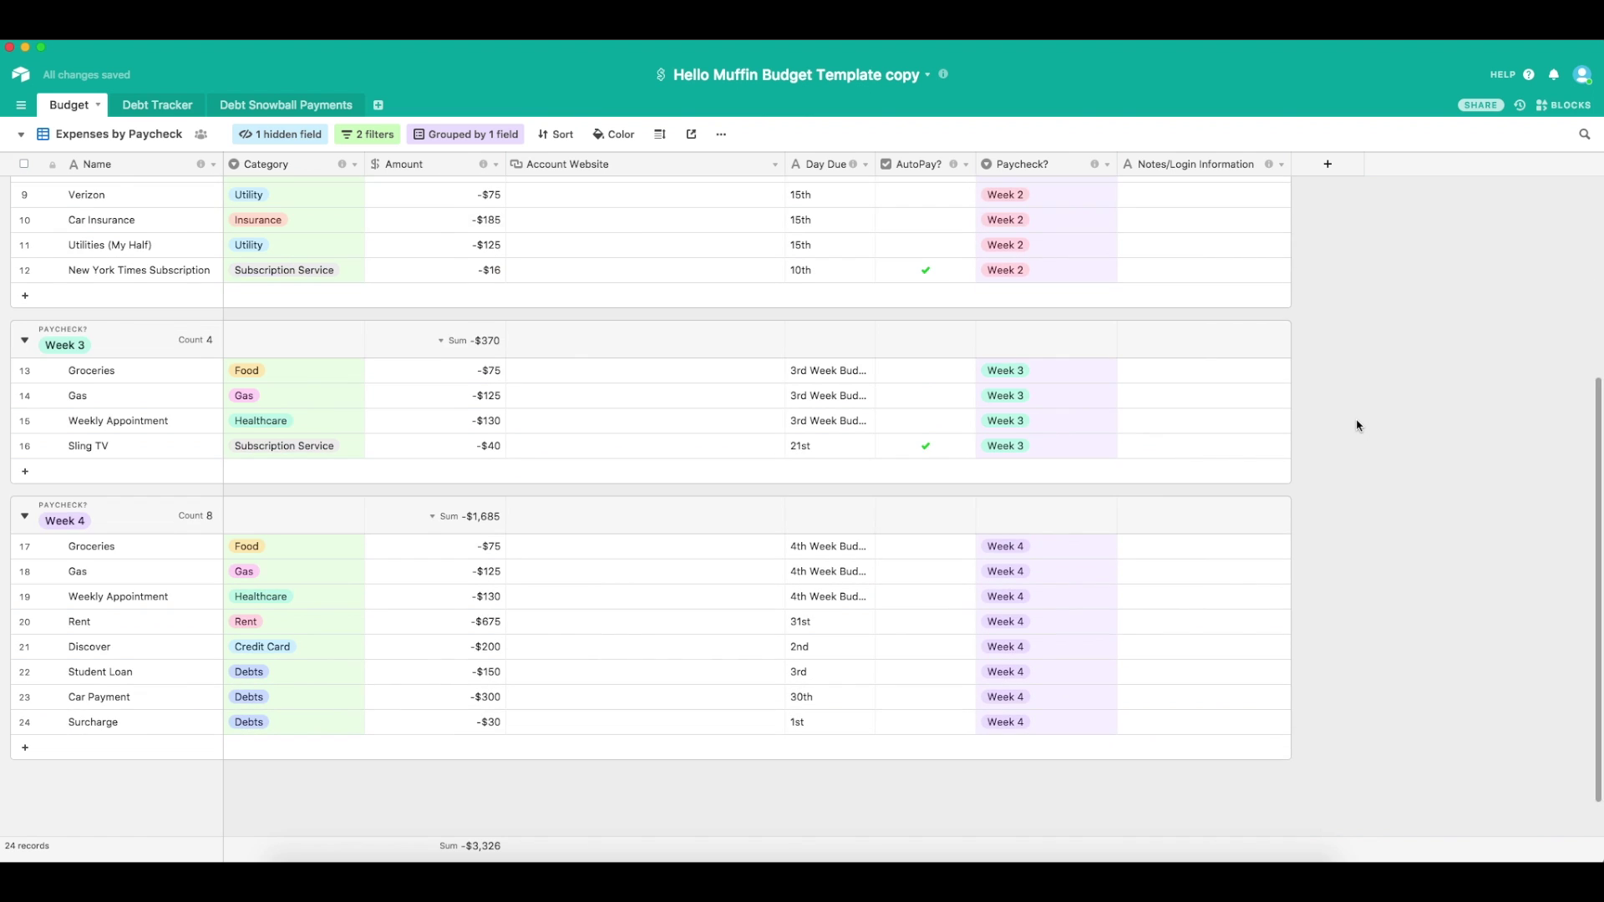
scroll(1356, 426, up, 1)
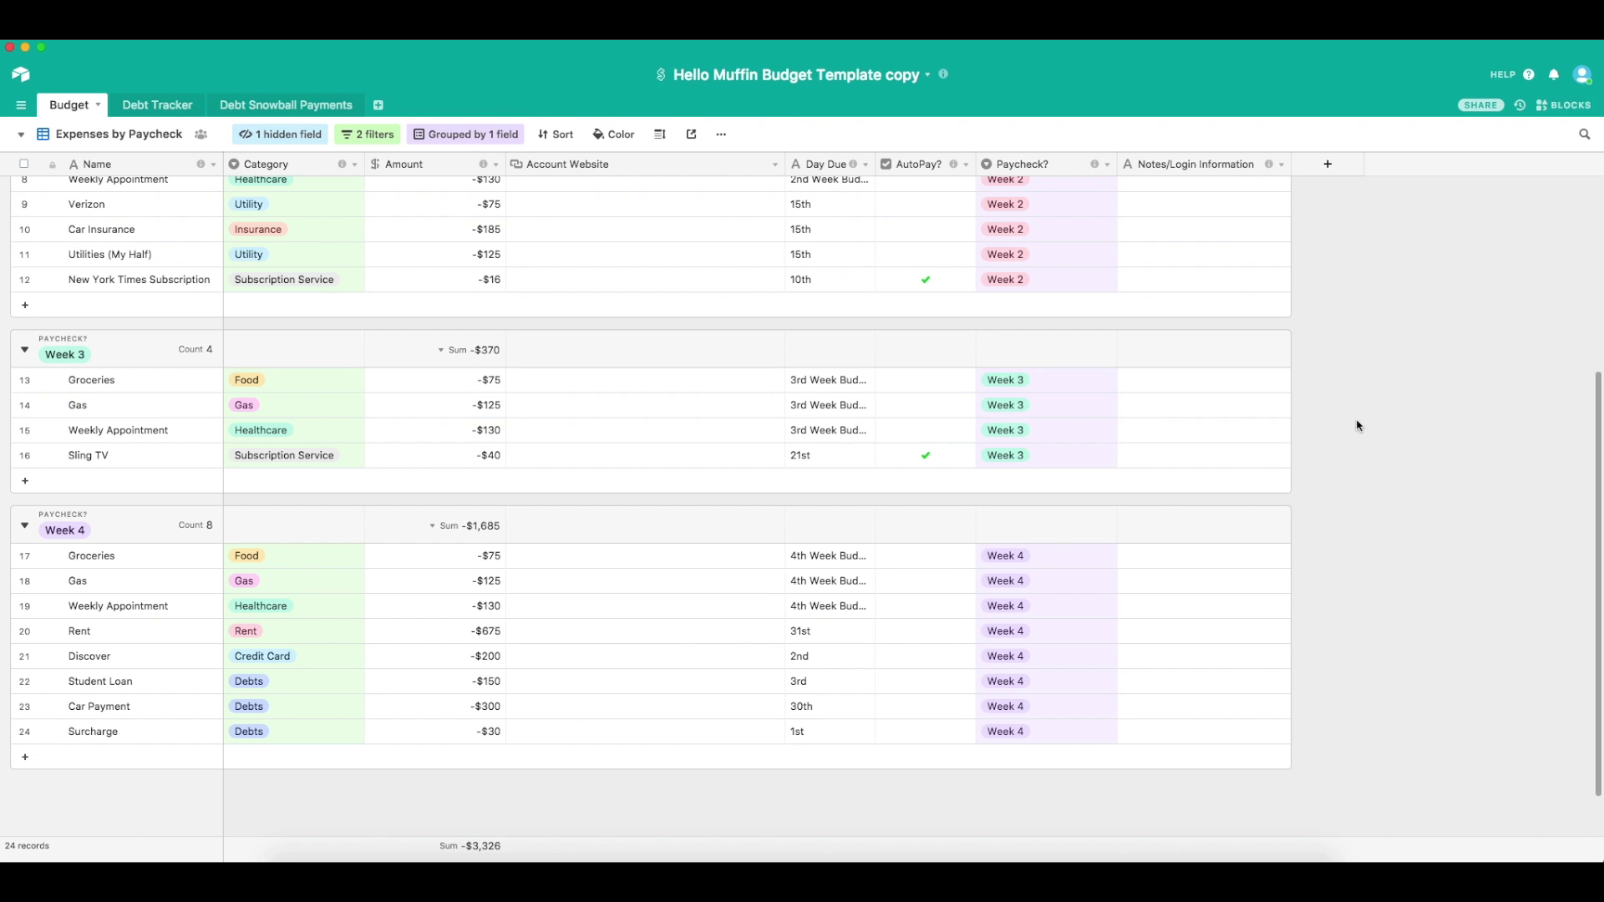
scroll(1356, 426, up, 1)
scroll(1357, 426, up, 3)
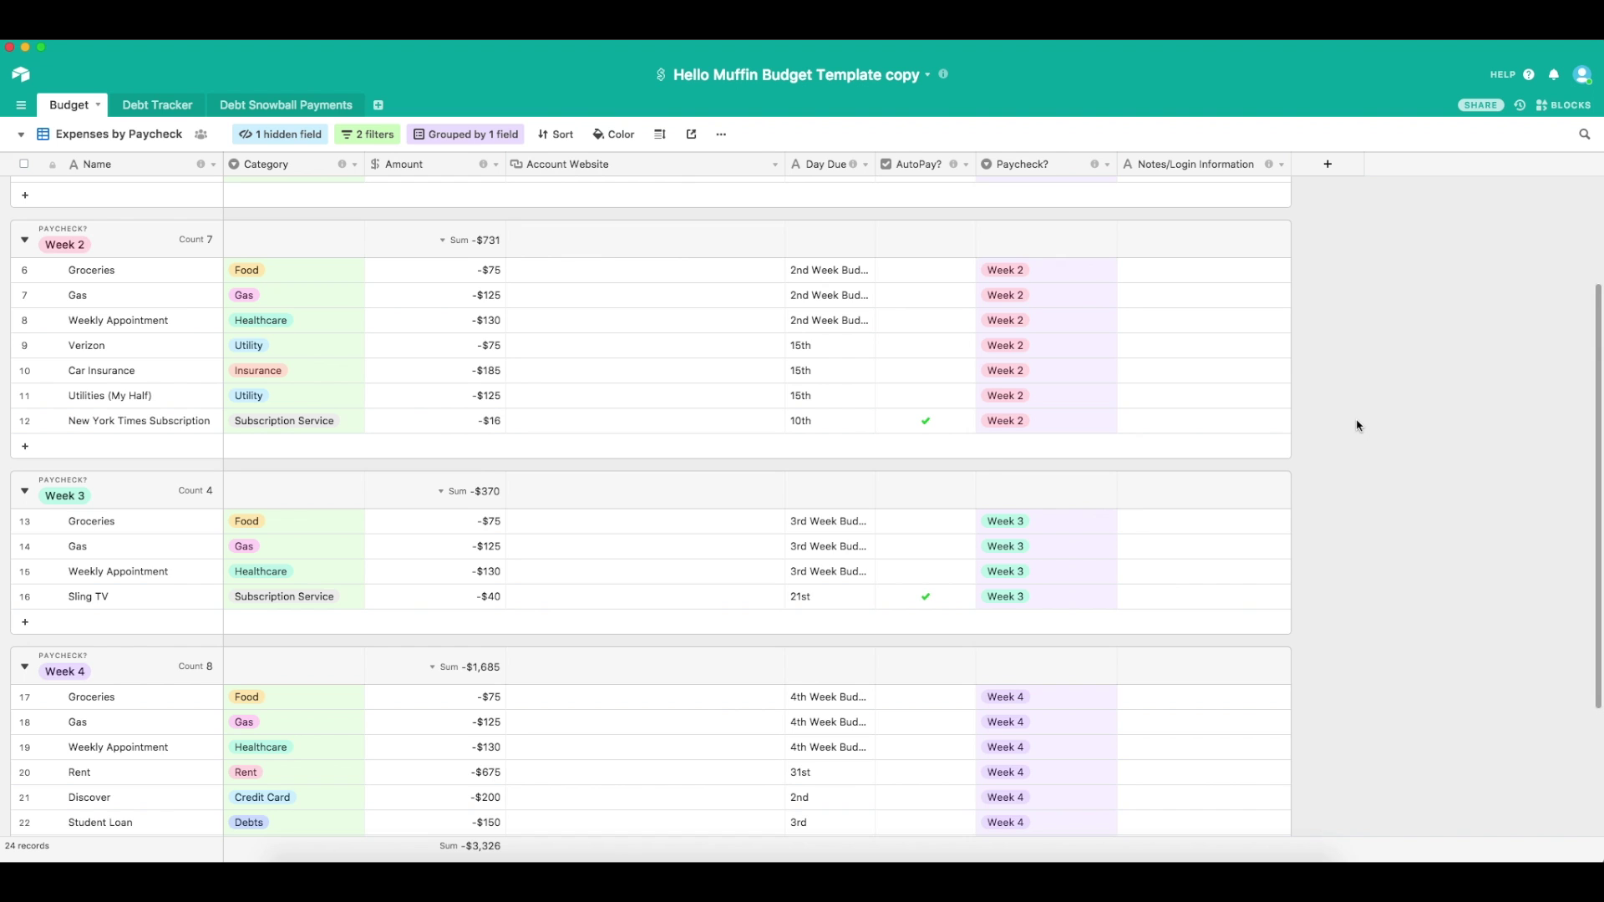
scroll(1357, 426, down, 5)
scroll(1357, 426, up, 10)
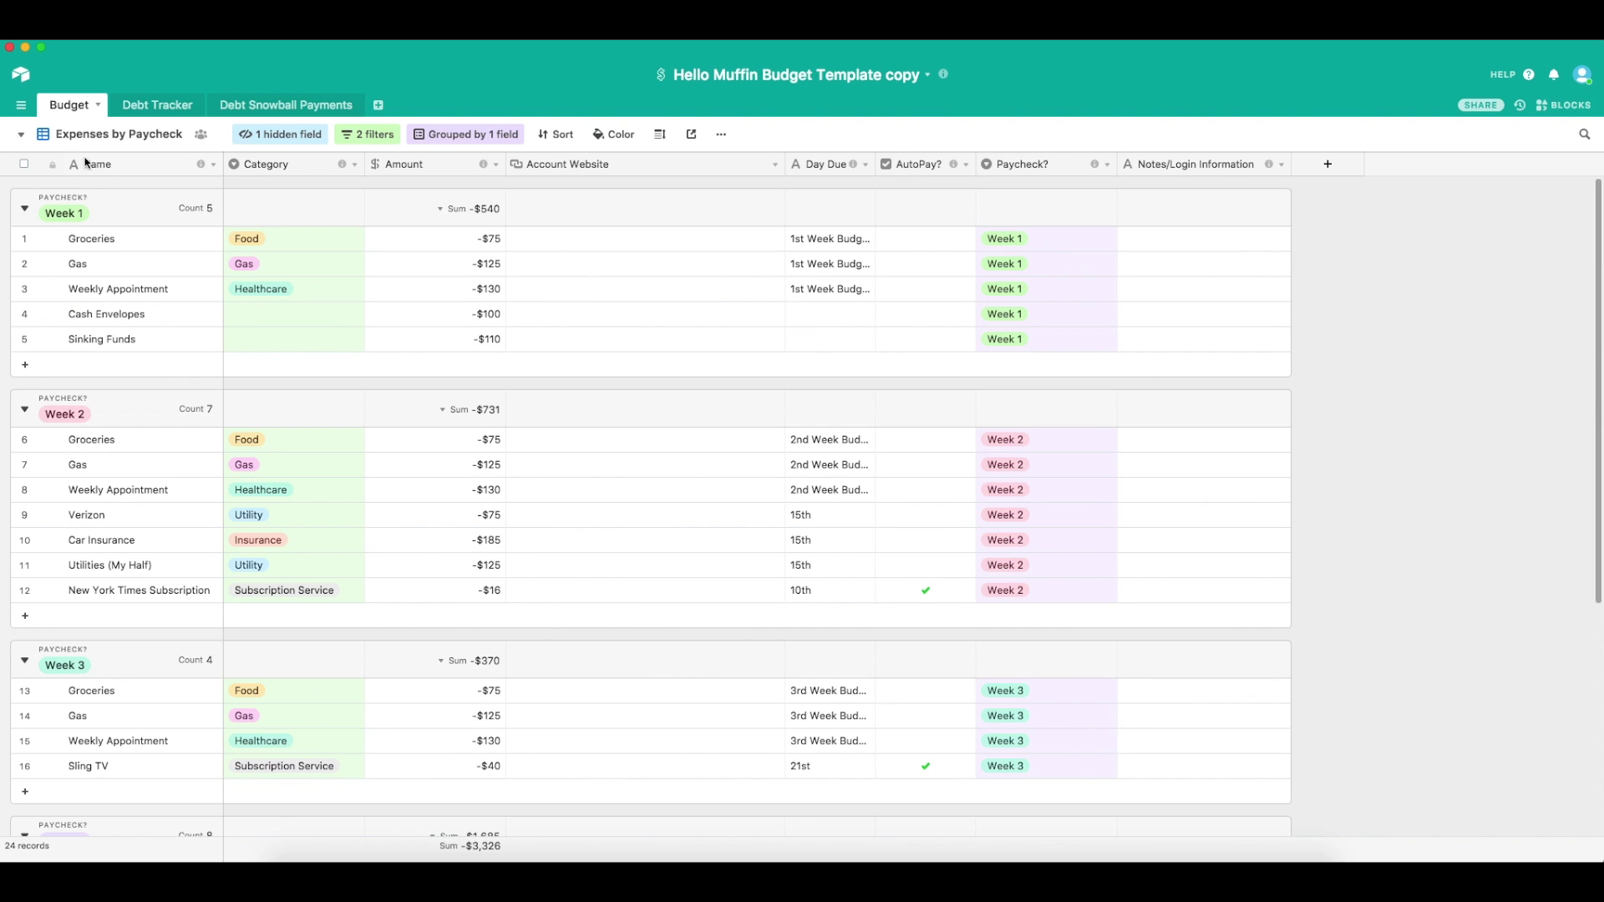
- In the All Expenses view, mark the Taxes record as active and assign it to the Week 1 paycheck
click(21, 135)
click(133, 297)
scroll(566, 477, down, 5)
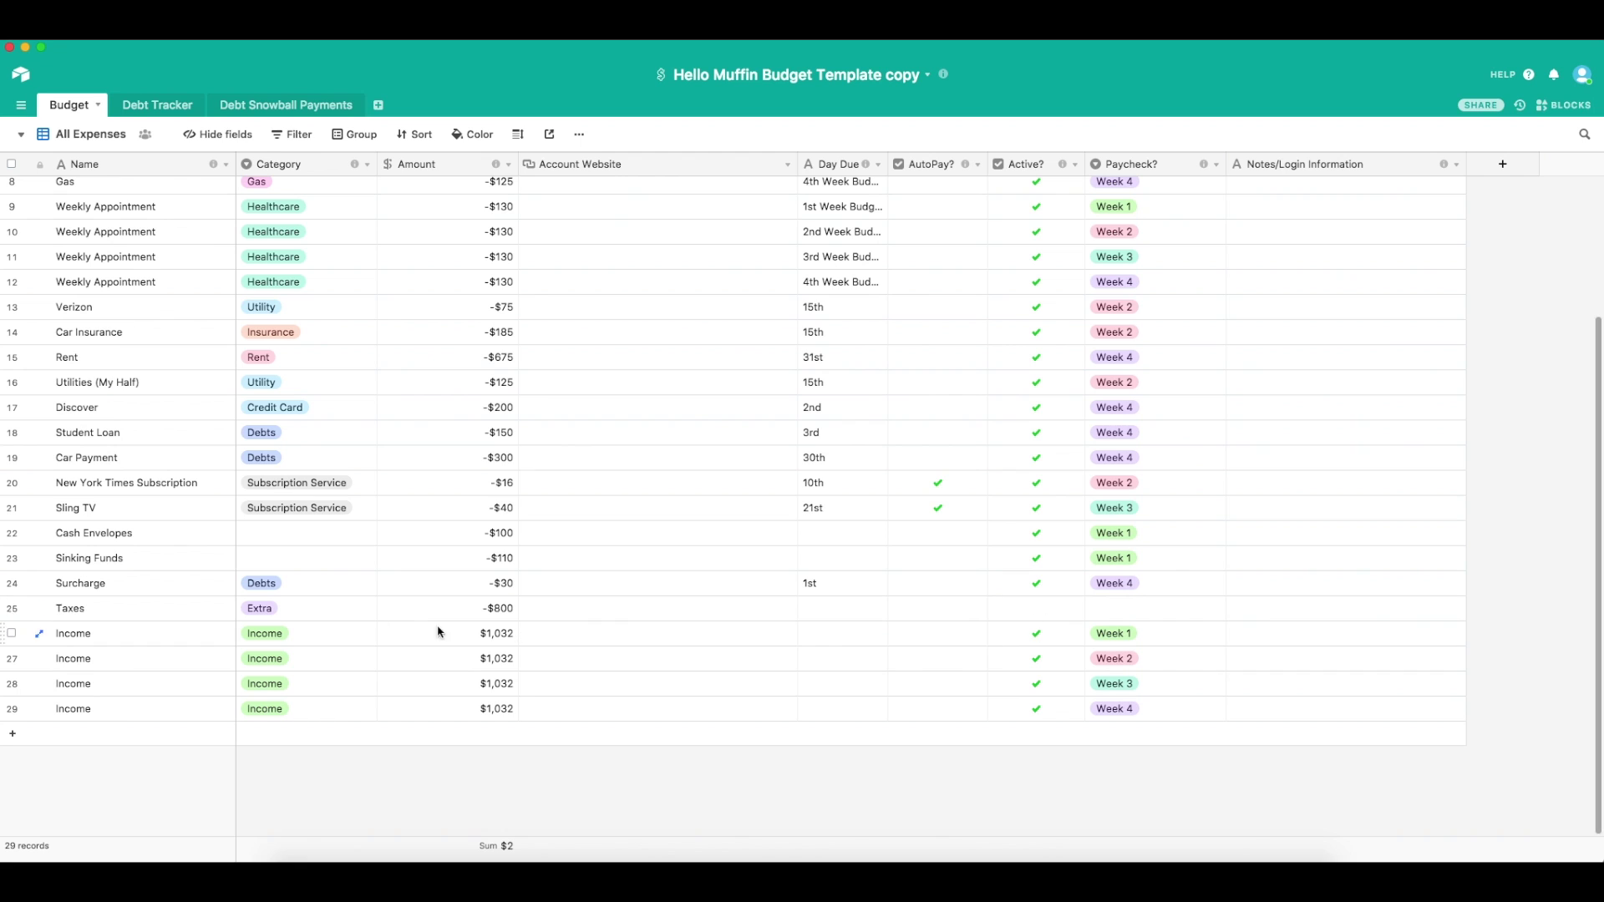
click(1037, 611)
click(1118, 616)
click(1119, 616)
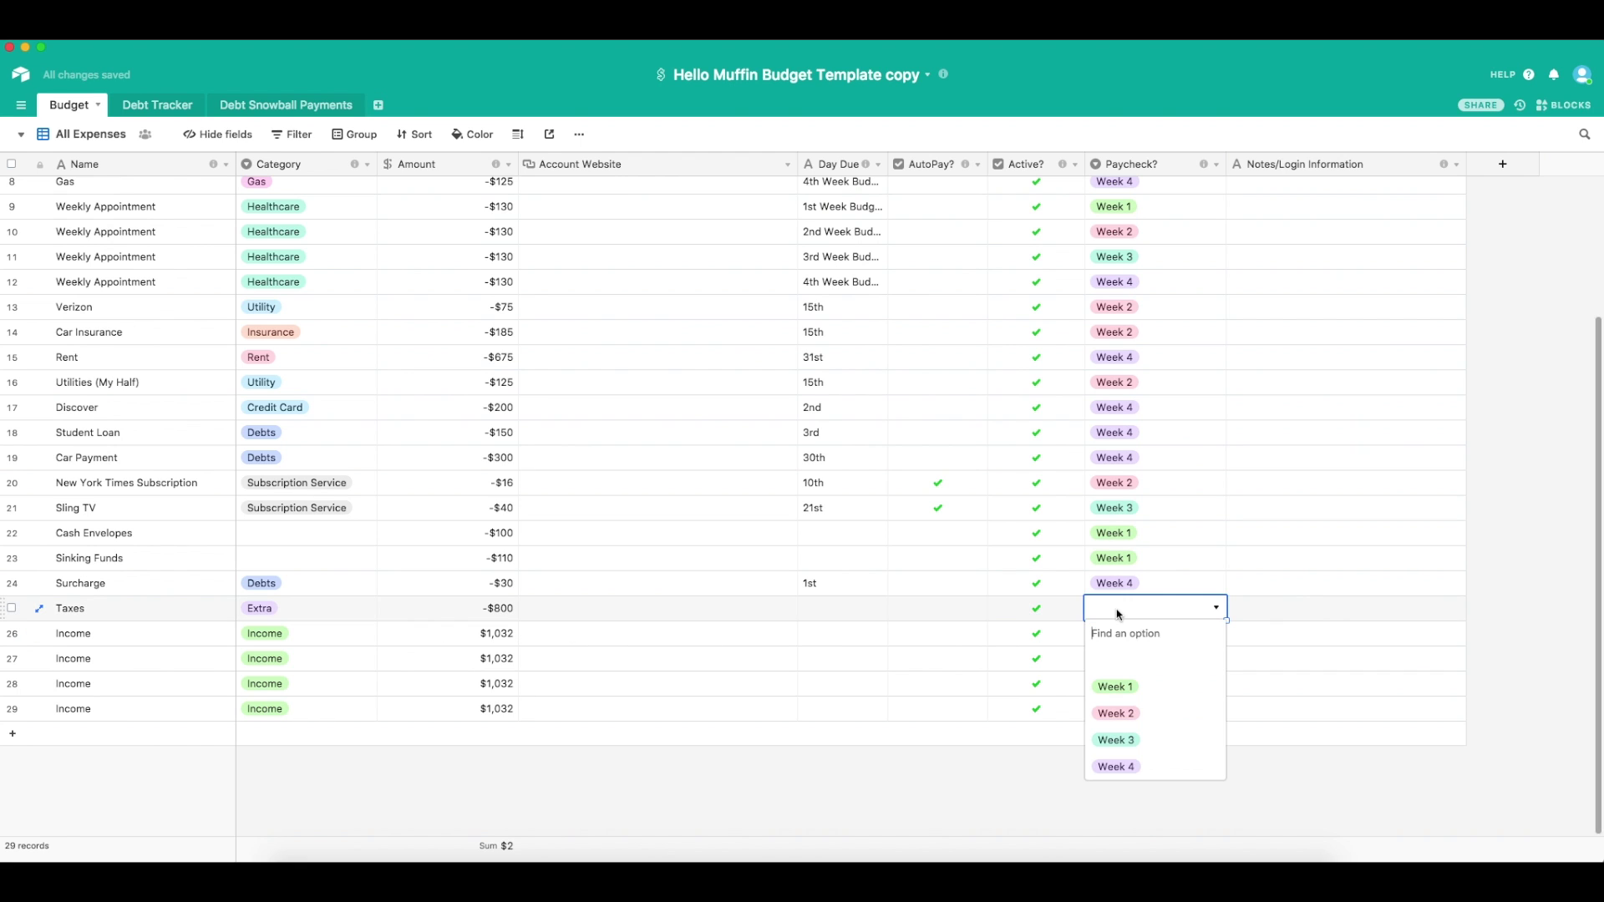
click(1148, 687)
click(747, 795)
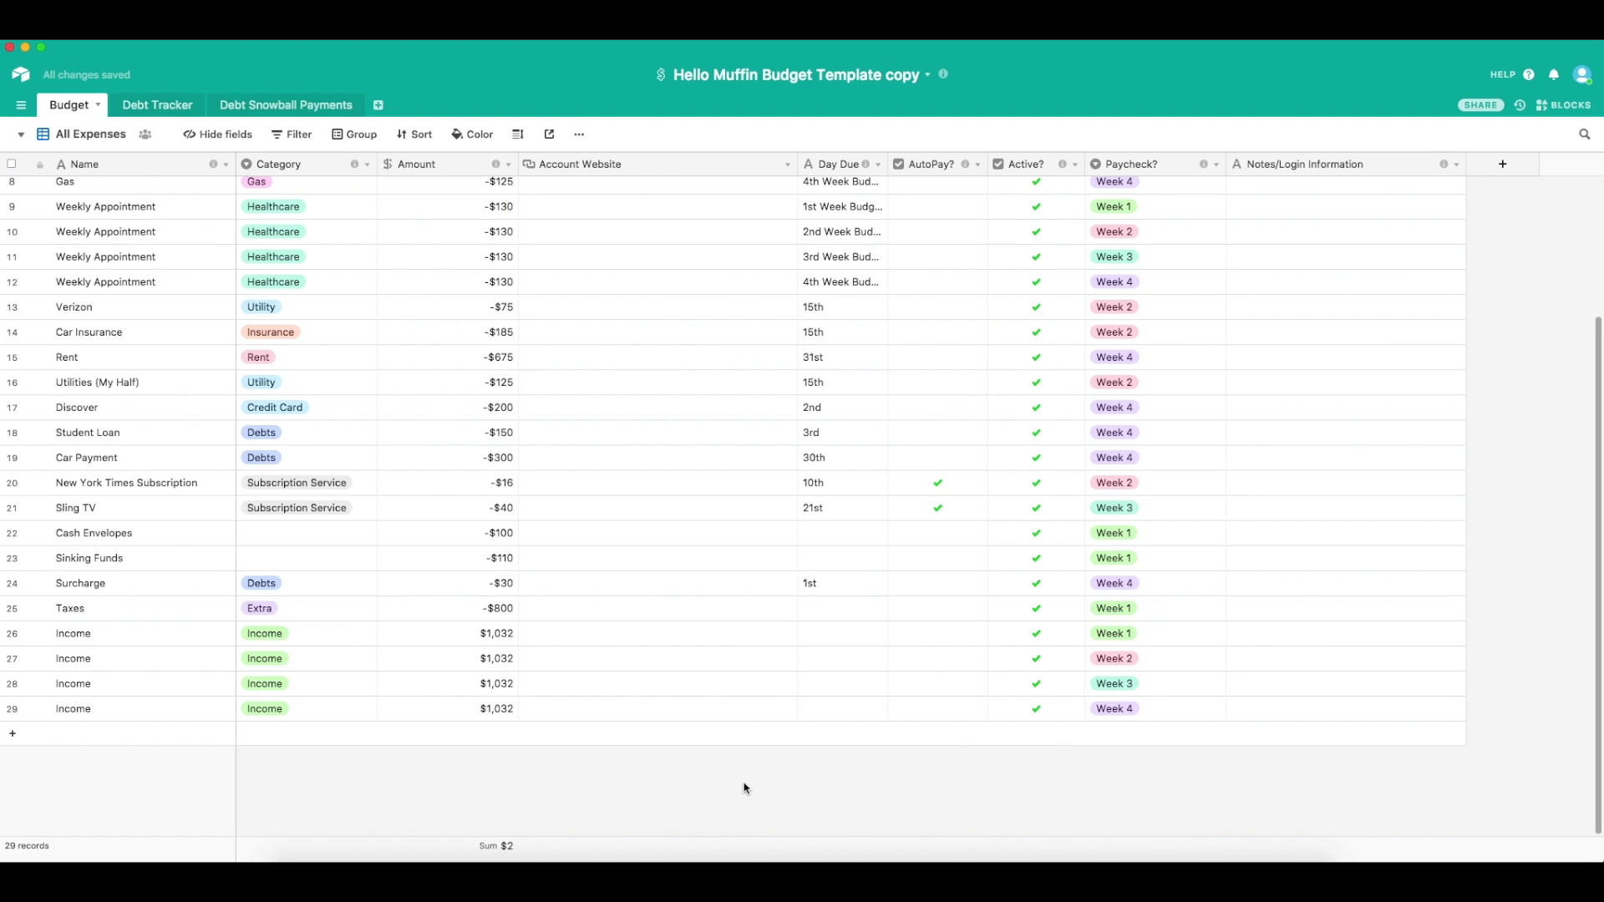
- Check the Week 1 group with Taxes in the Expenses by Paycheck view and return to the All Expenses view
click(21, 136)
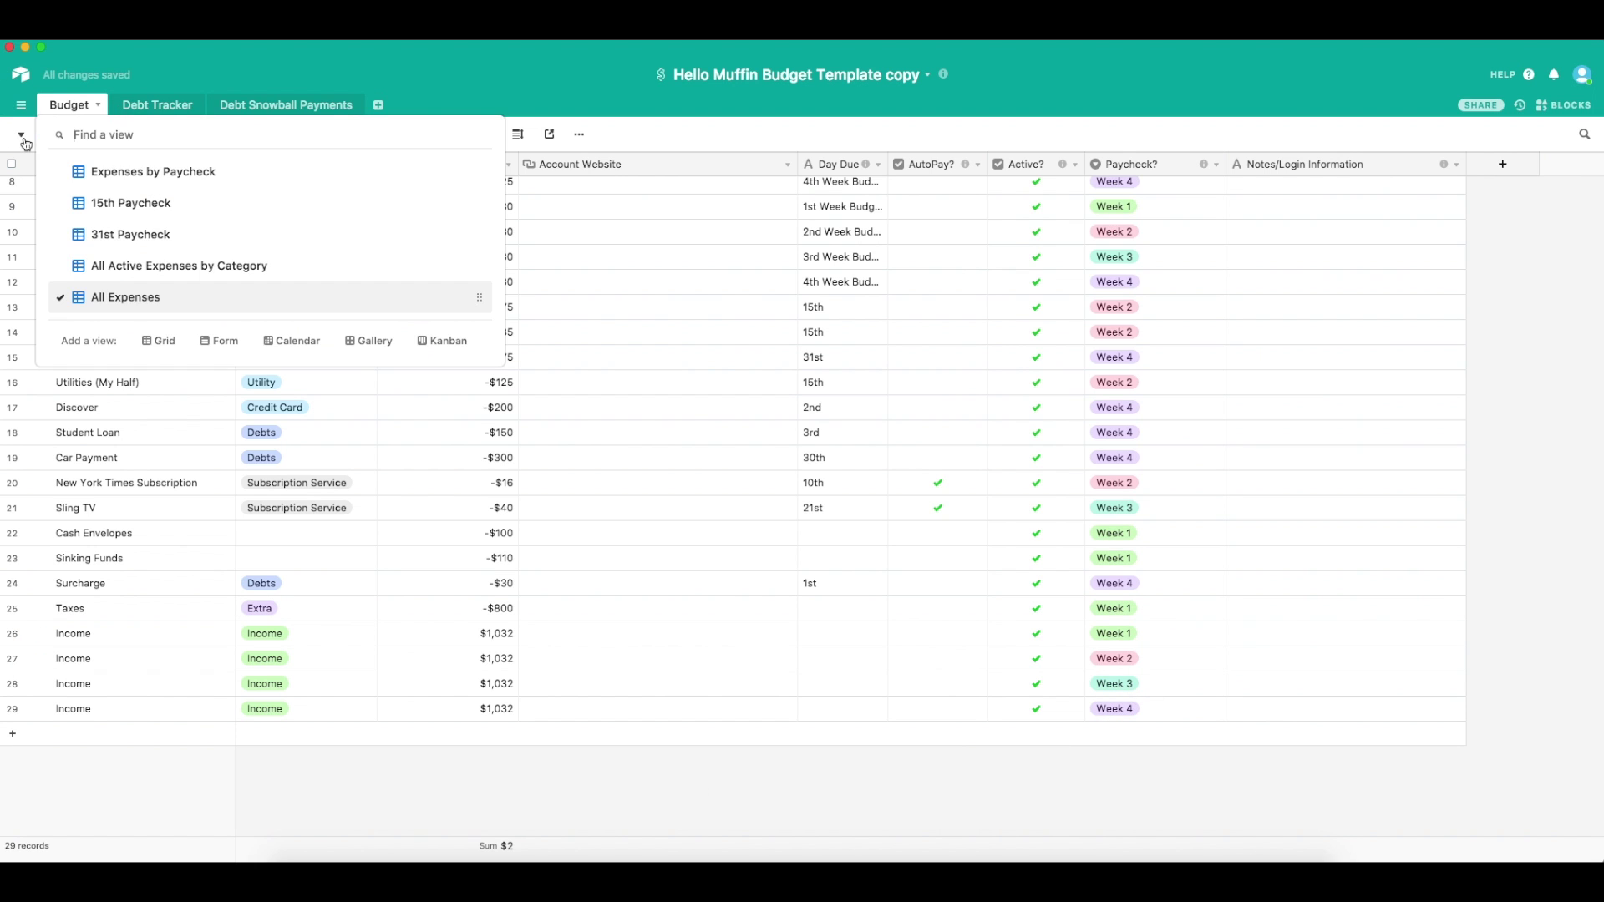
click(125, 169)
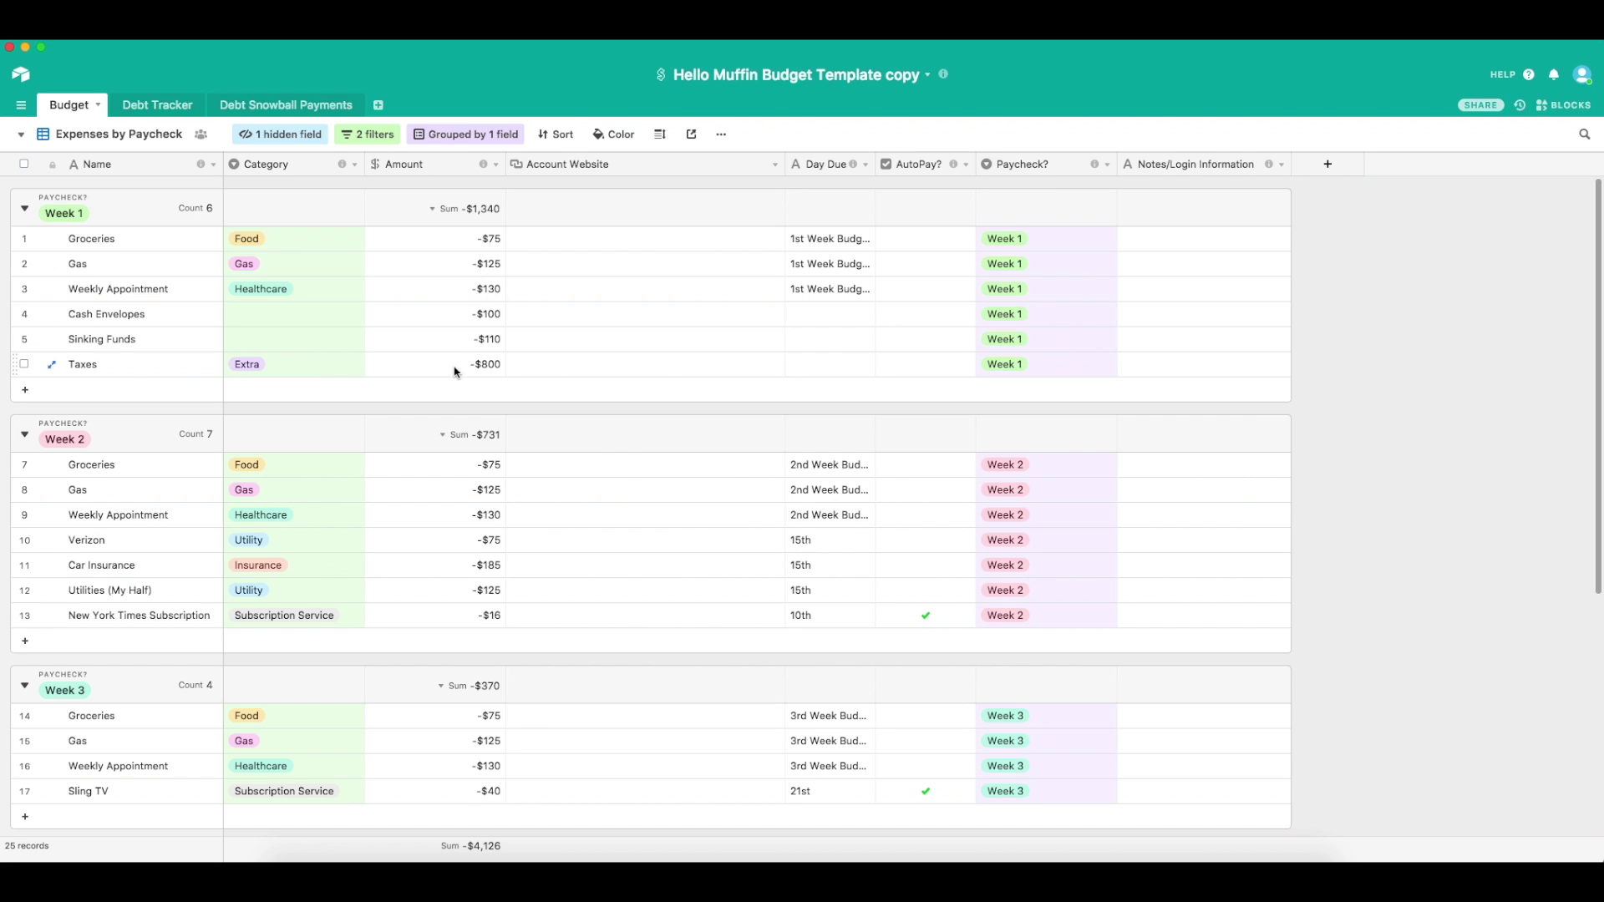
click(38, 136)
click(188, 308)
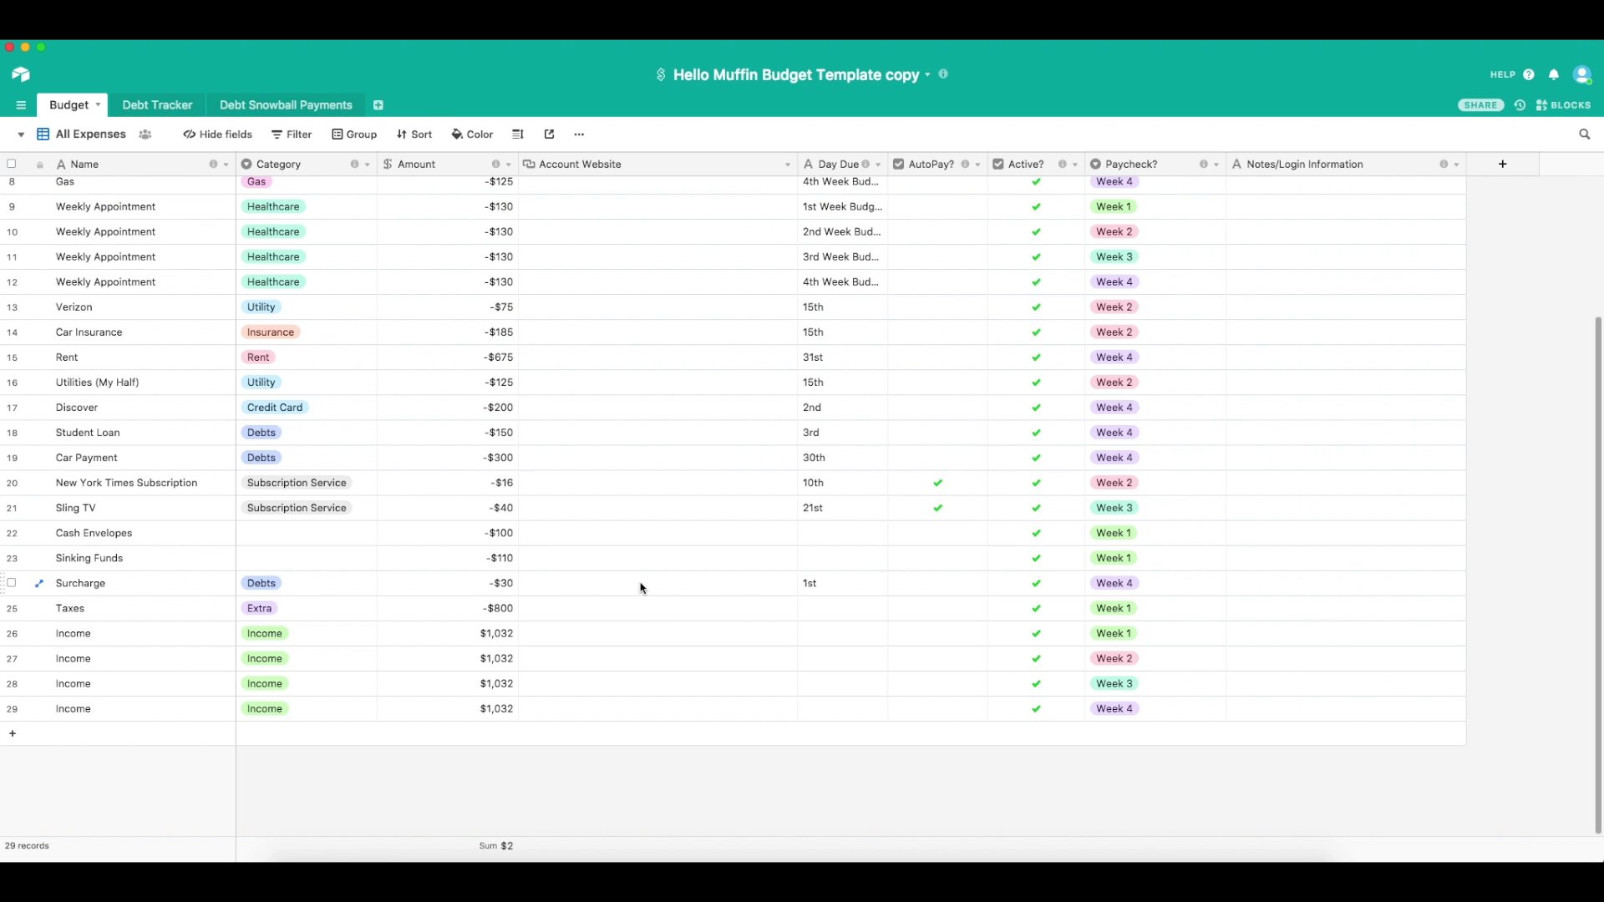
- Insert three blank records directly below the Taxes record
click(563, 609)
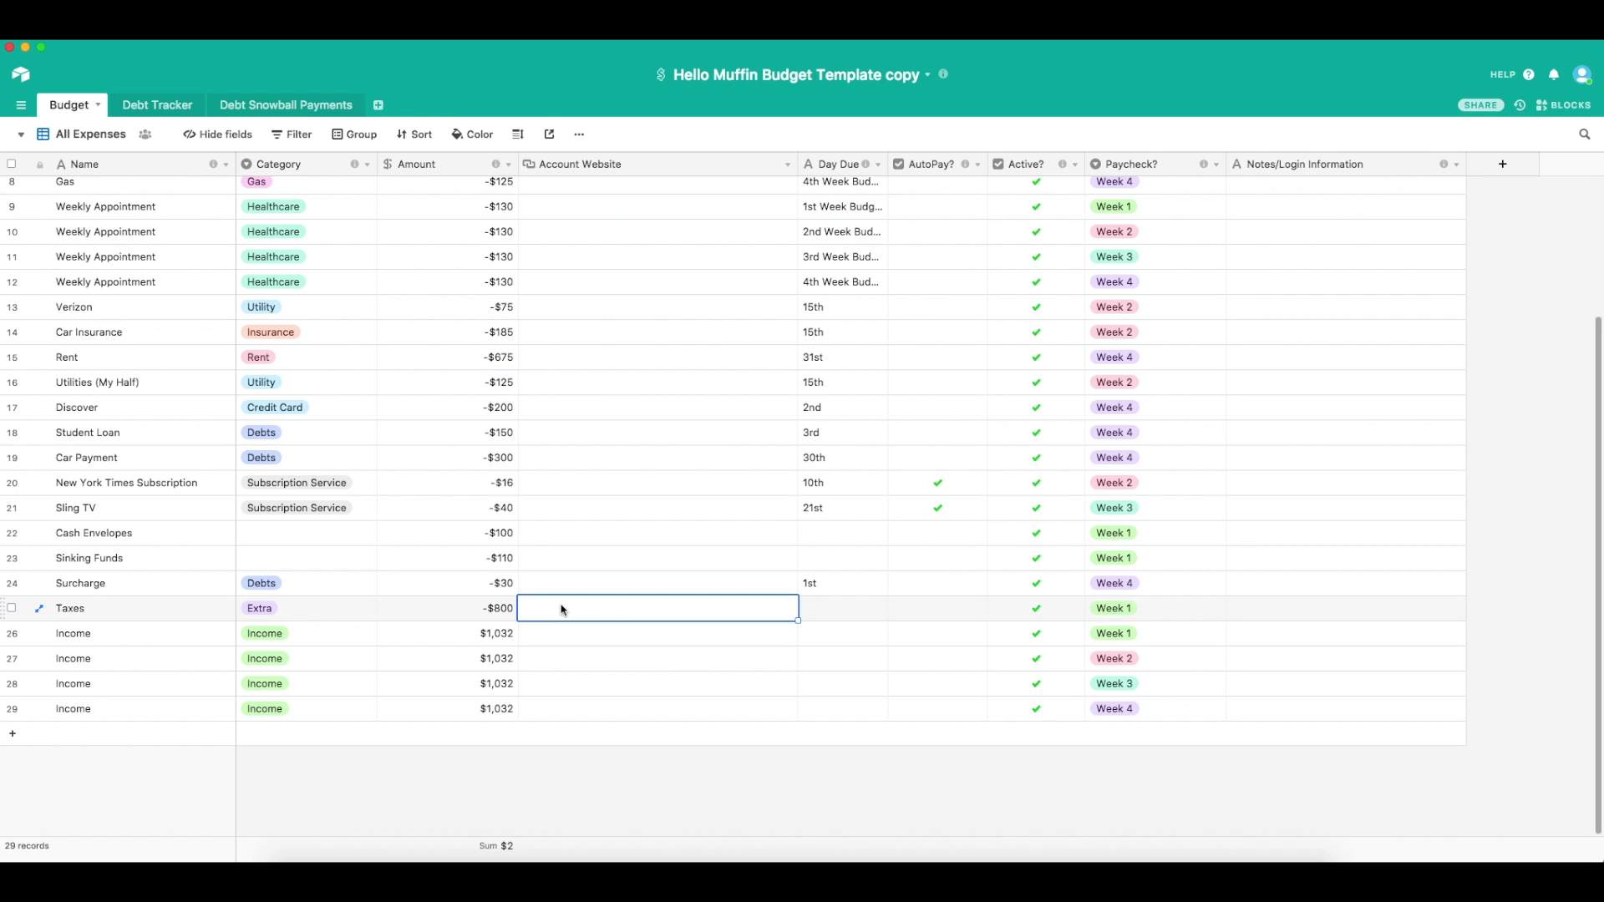
key(shift+Return)
key(shift+Return)
key(shift+Return)
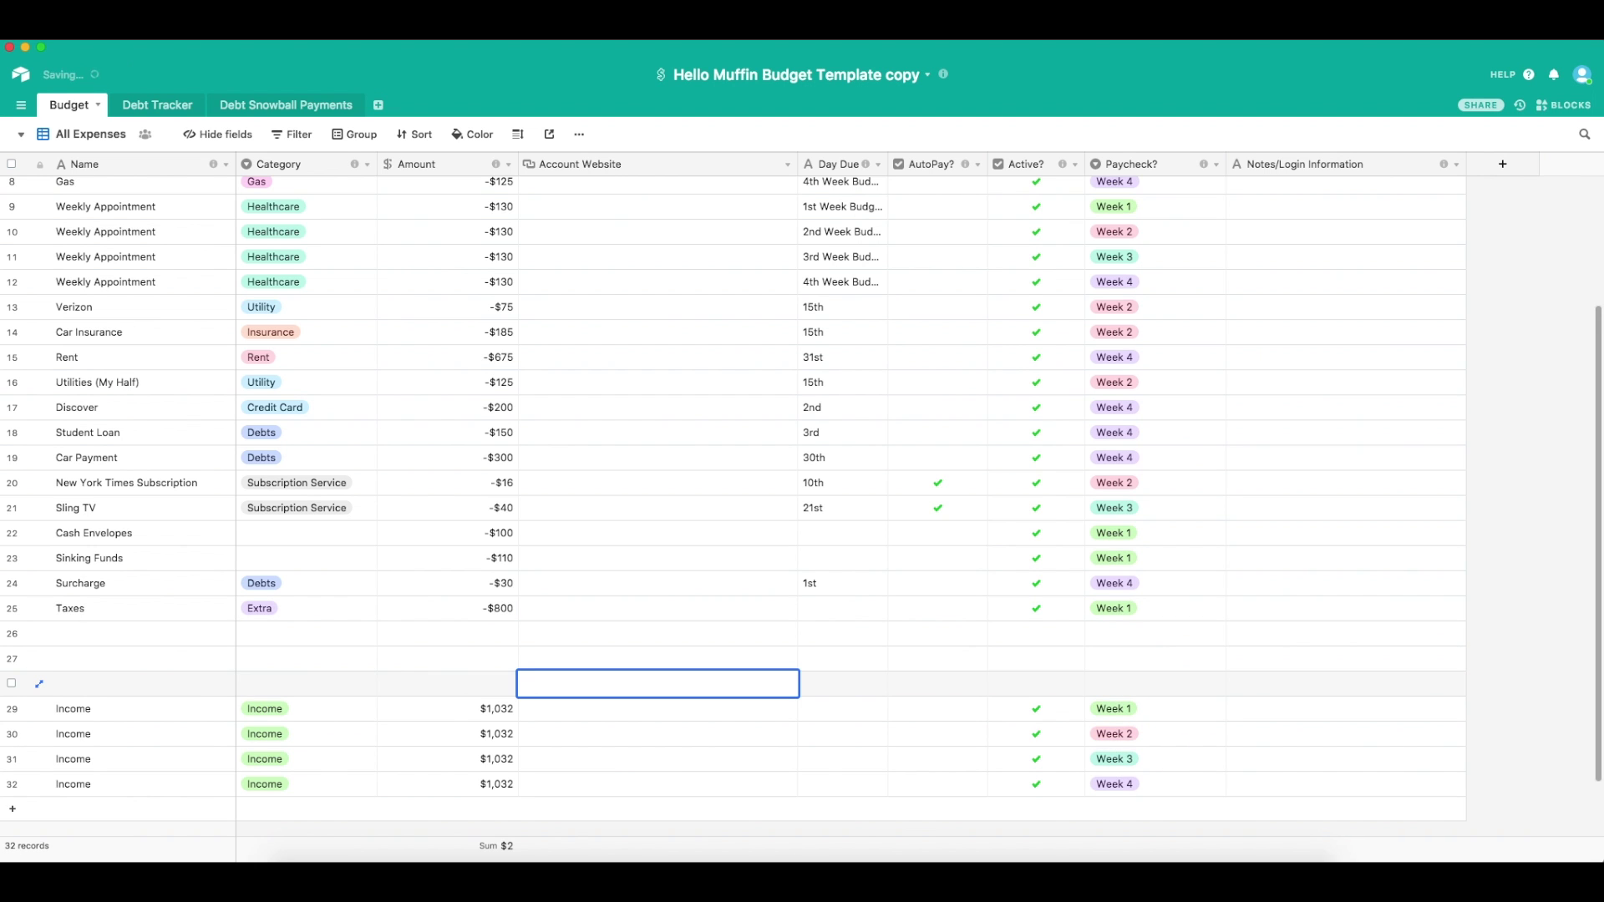
- Copy the Taxes record's values from Name through Paycheck? into the three blank records below it
scroll(562, 605, down, 3)
drag(158, 531, 1127, 539)
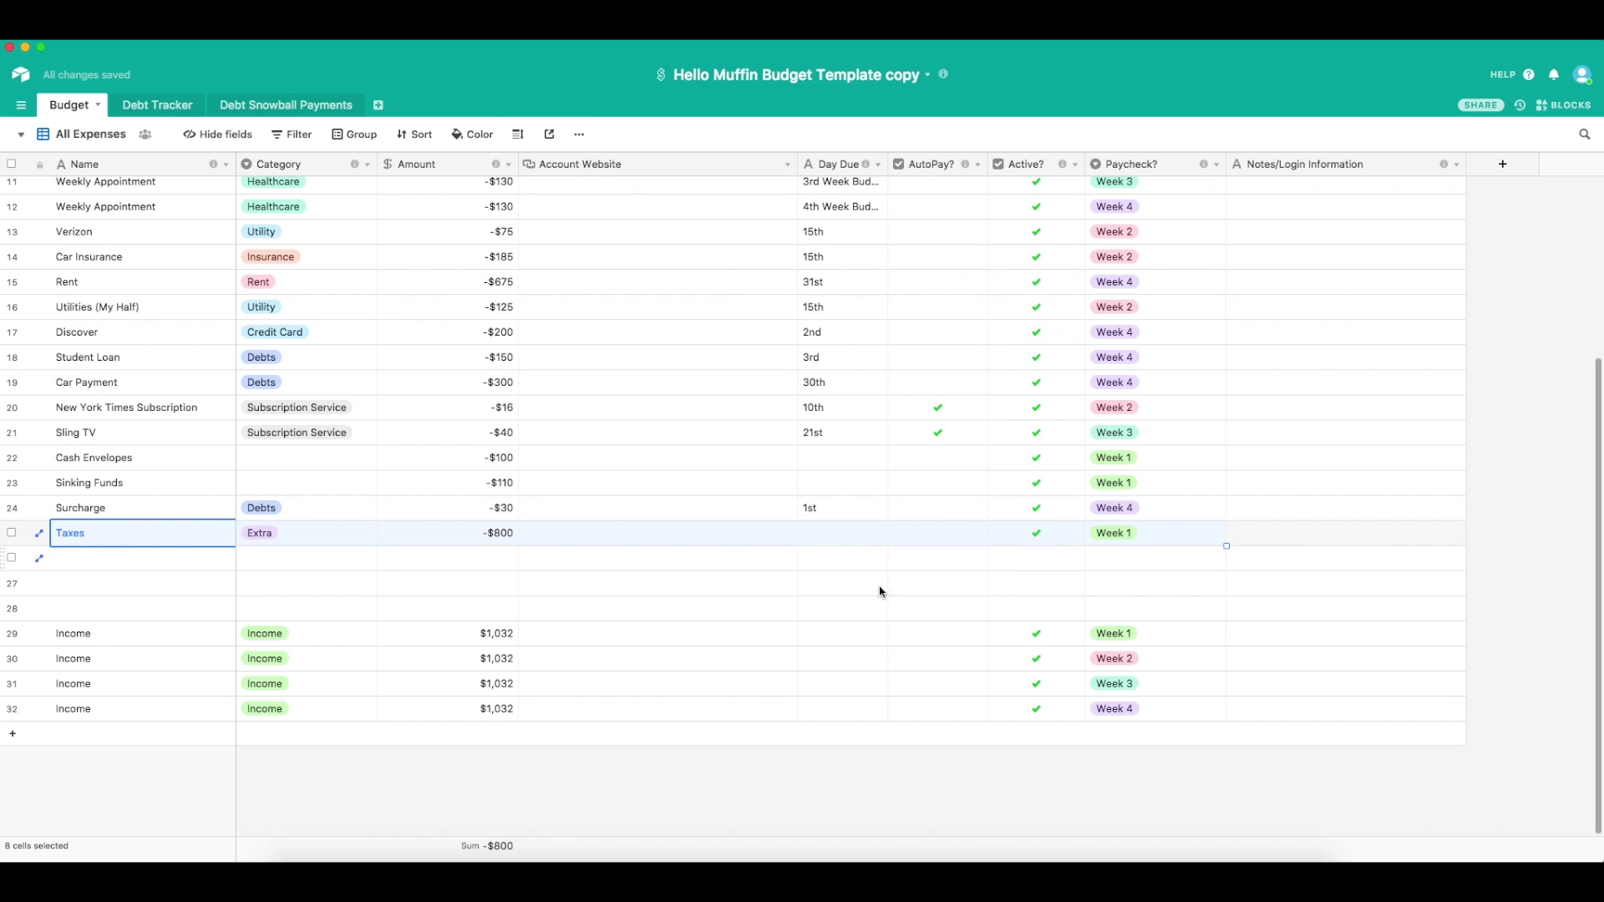
key(ctrl+c)
click(201, 562)
key(ctrl+v)
click(200, 590)
key(super+v)
click(209, 617)
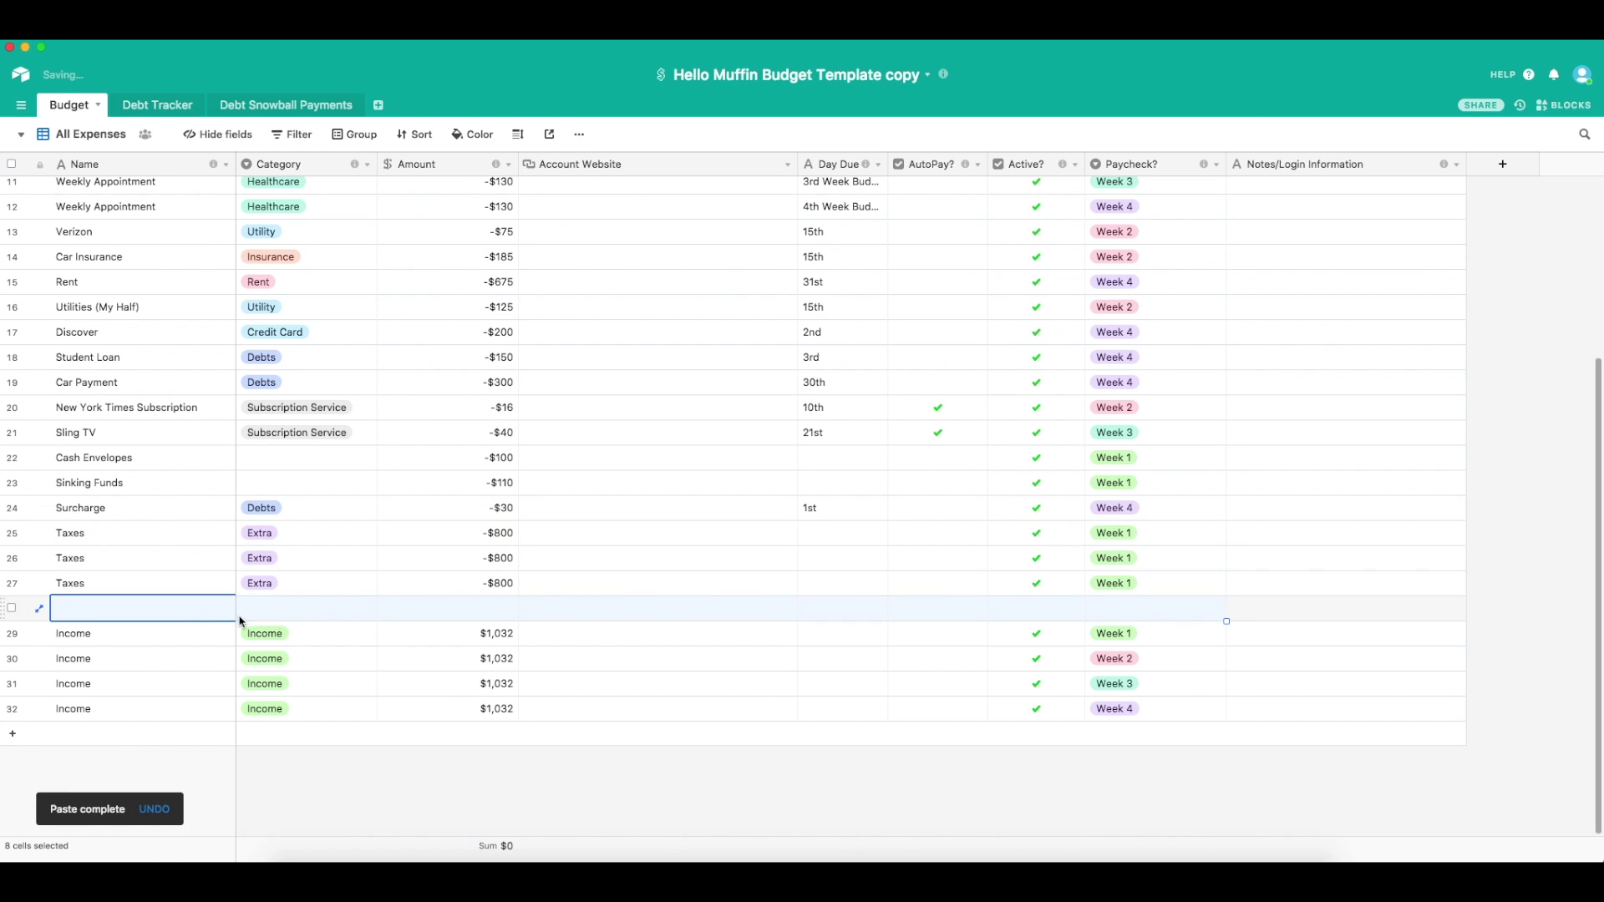
key(super+v)
- Assign the three copied Taxes records to the Week 2, Week 3 and Week 4 paychecks in order
double_click(1159, 561)
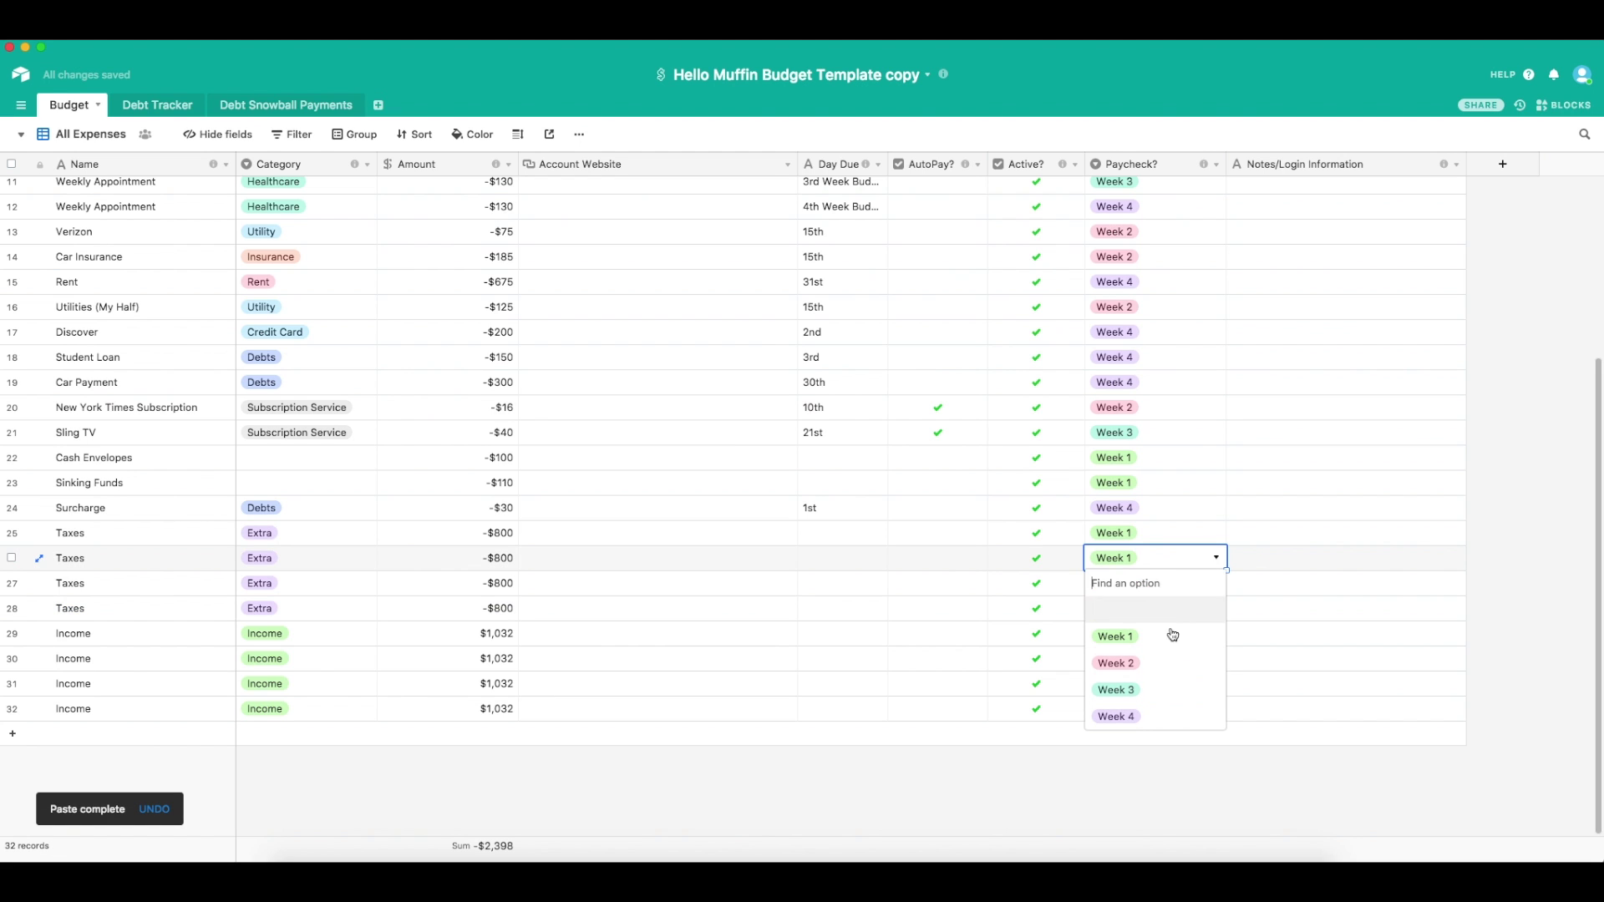
click(1153, 673)
click(1163, 594)
click(1161, 596)
click(1155, 715)
click(1166, 610)
click(1166, 610)
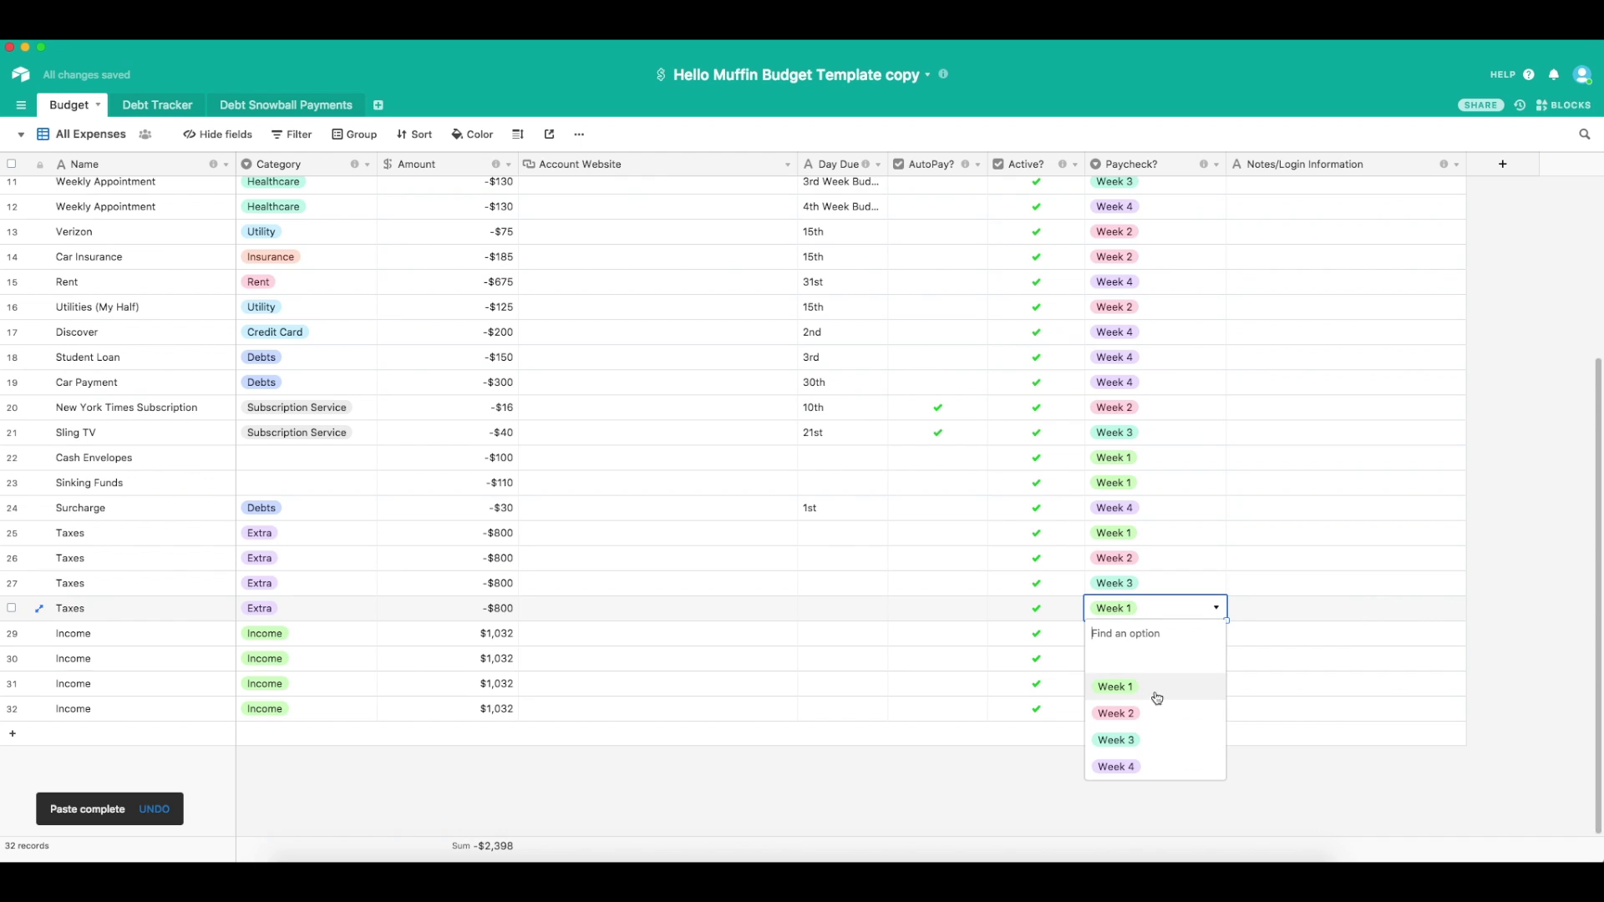
click(1176, 767)
- Set the first Taxes record's amount to -200 and copy it to the three Taxes records below
click(501, 558)
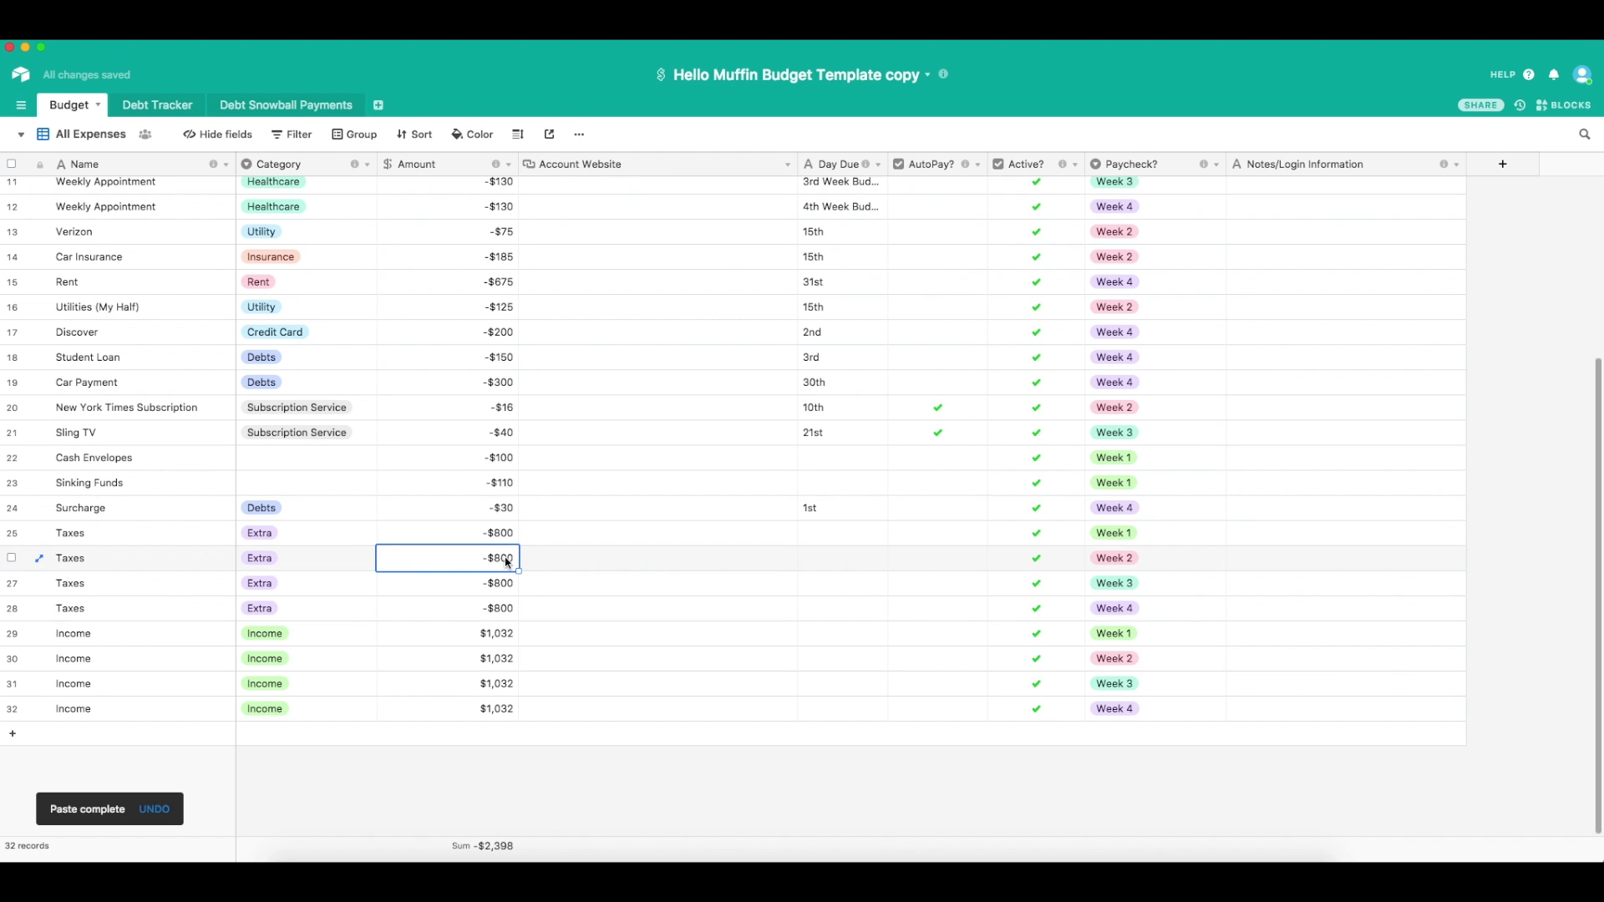
click(495, 533)
text(-200)
key(Return)
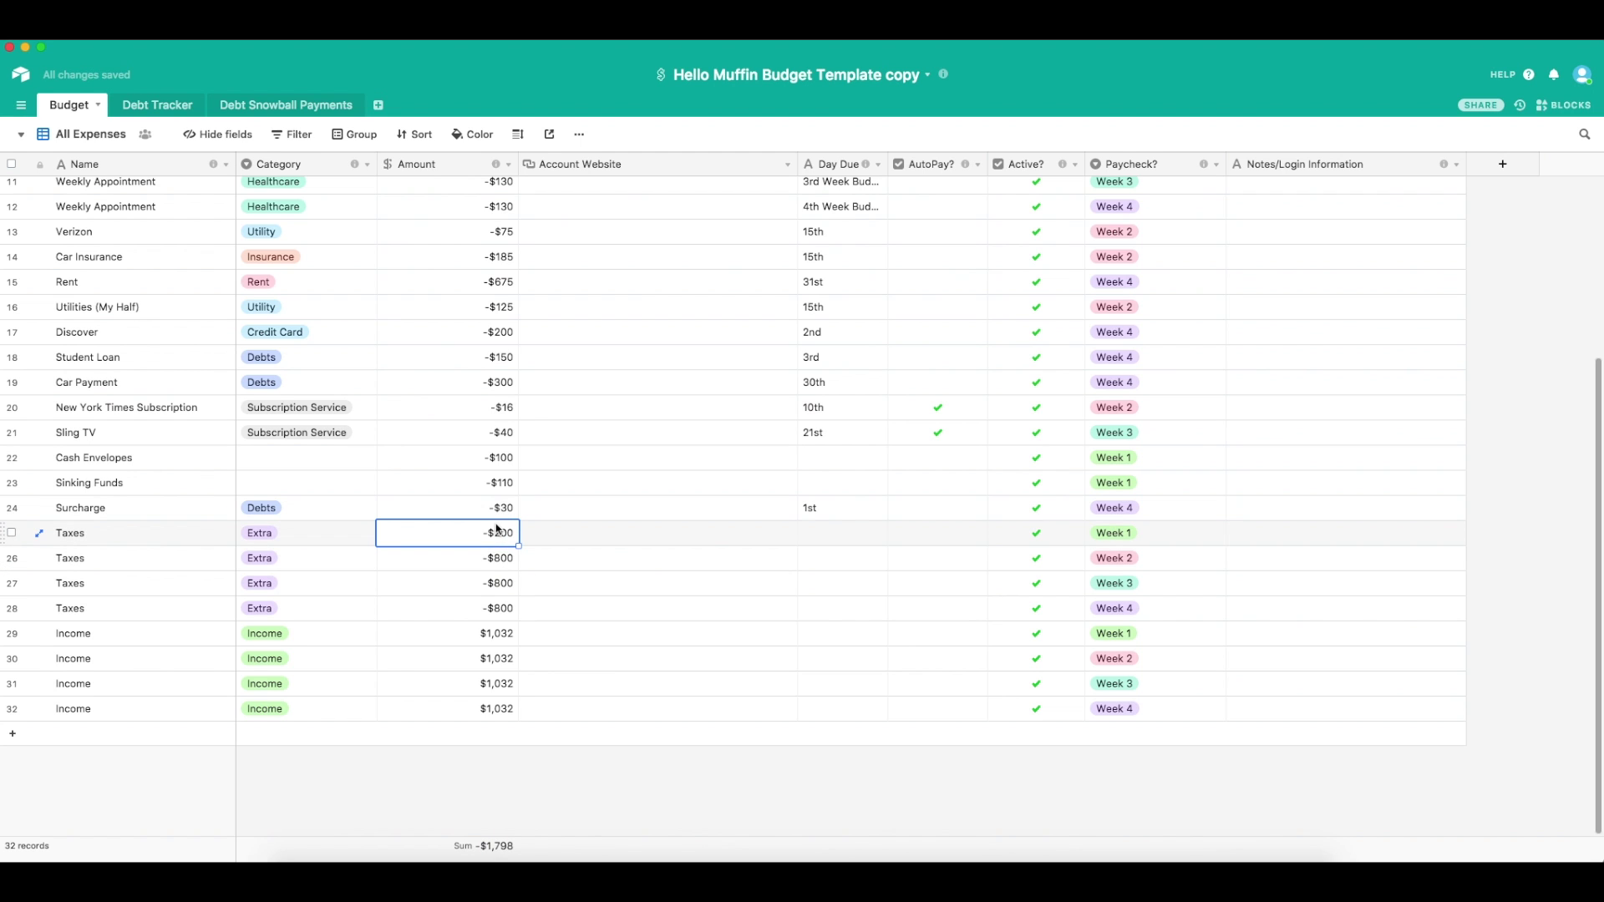
key(super+c)
drag(499, 556, 505, 607)
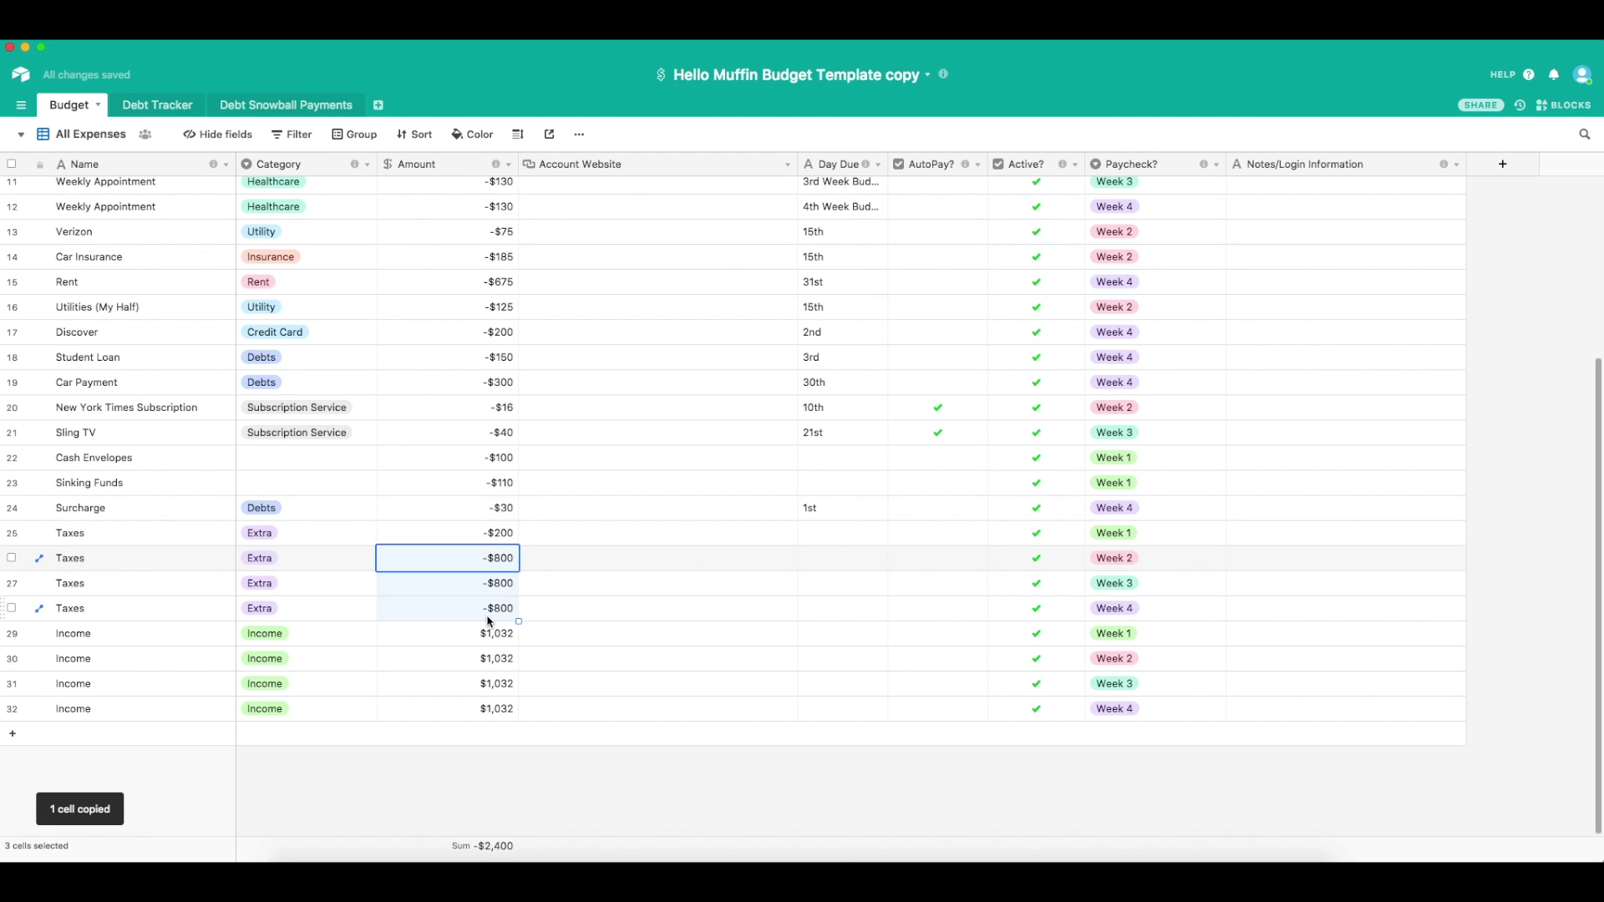
key(super+v)
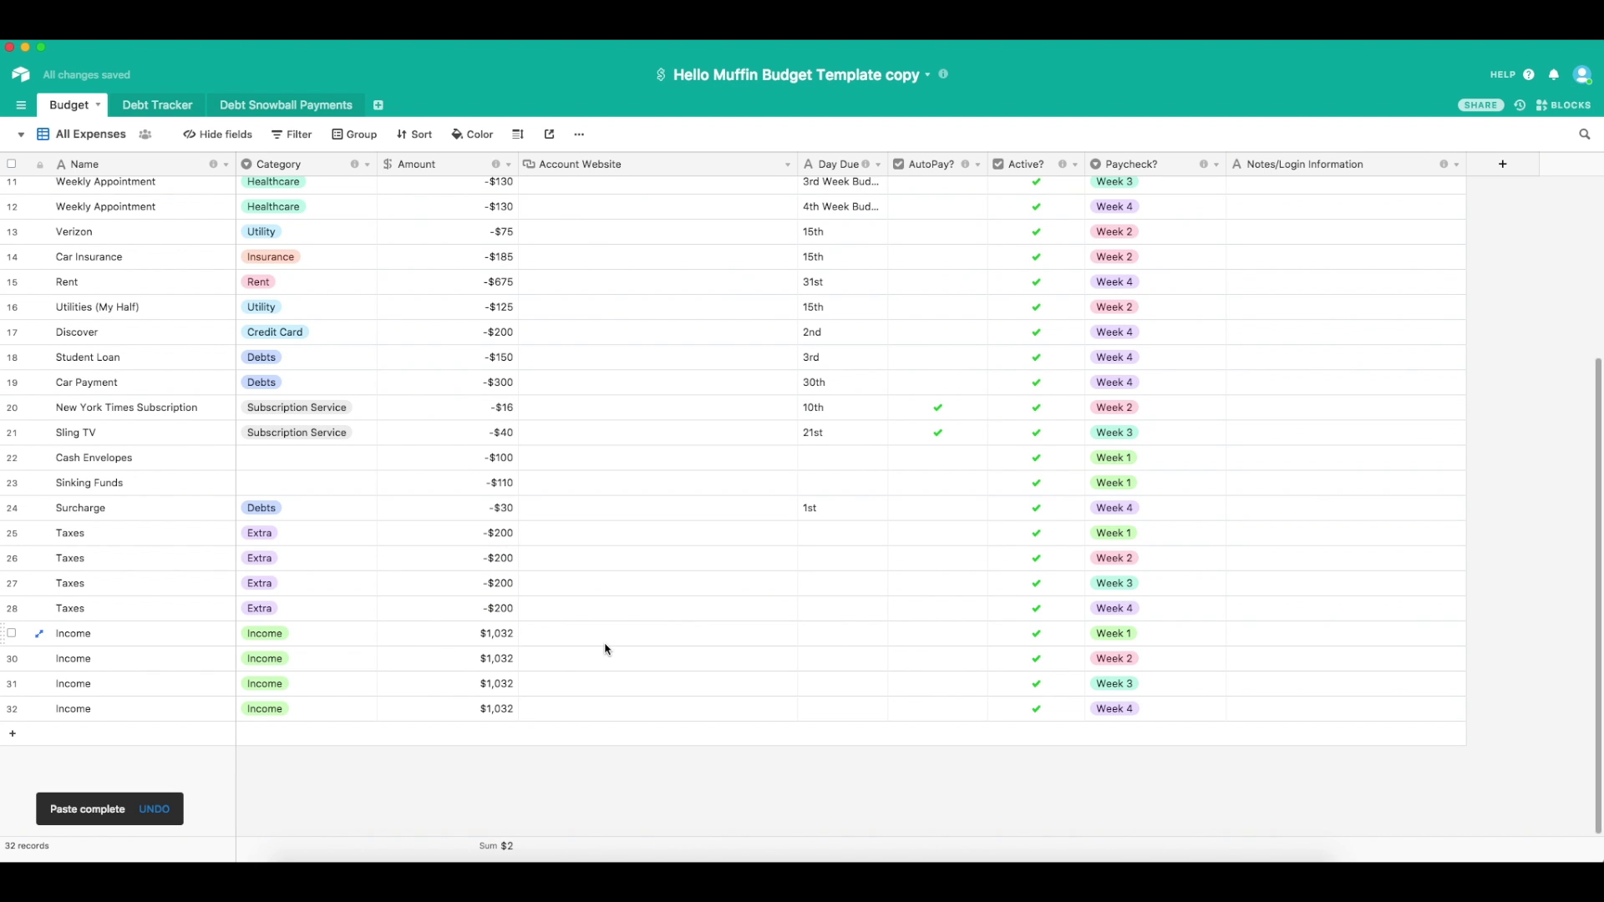
- Open the Expenses by Paycheck view and compare the expenses and amount sums of the Week 1 to Week 4 groups
click(21, 134)
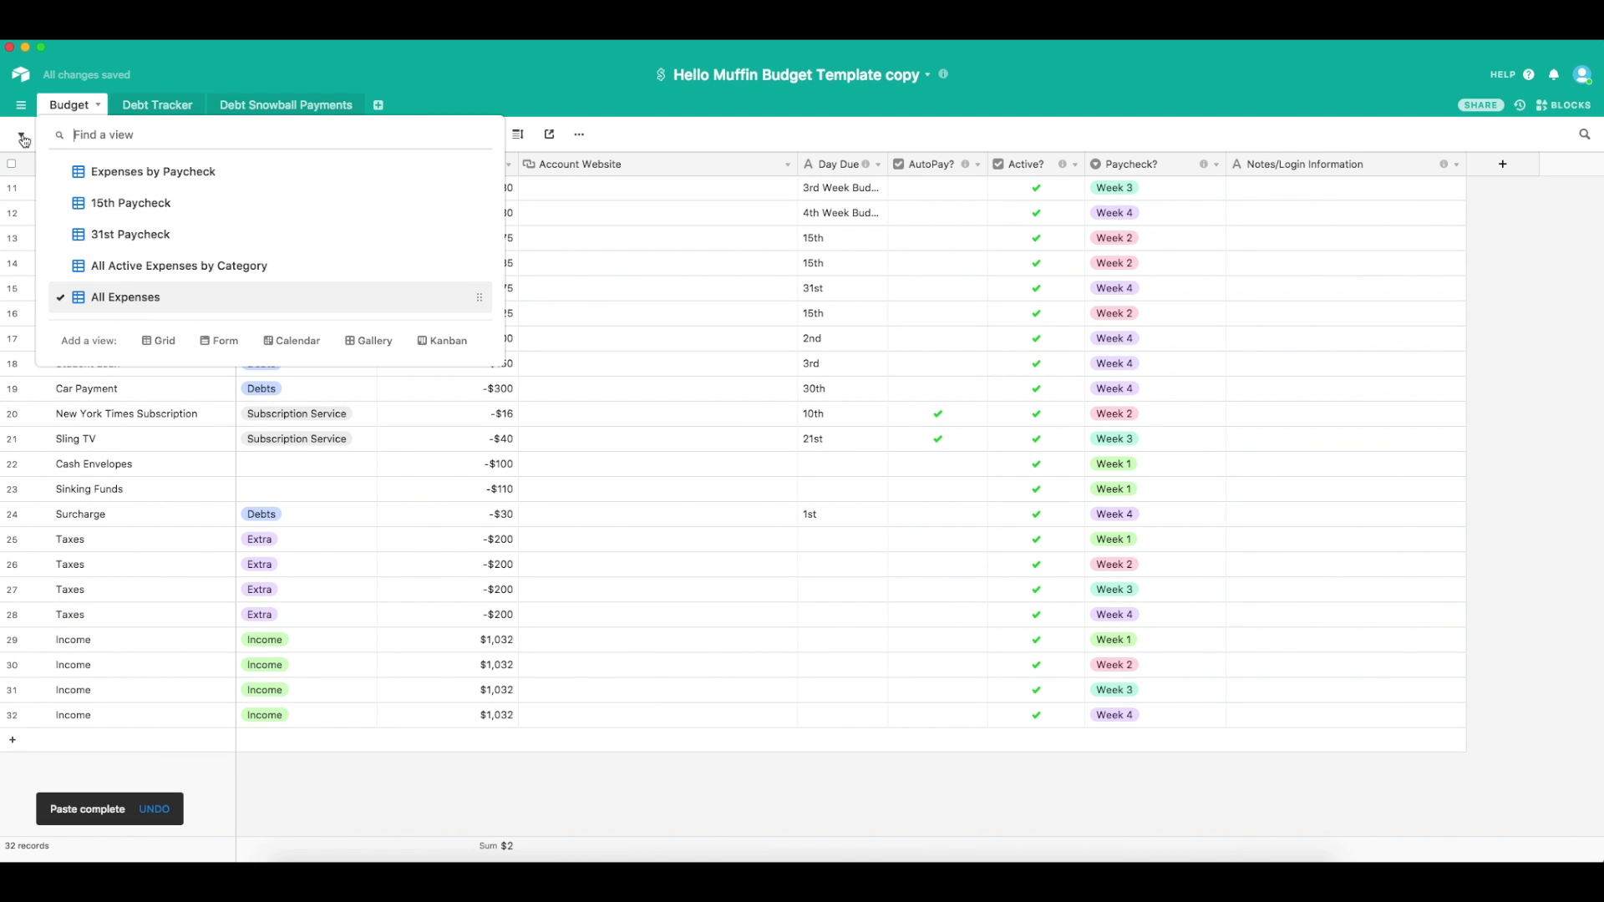
click(107, 176)
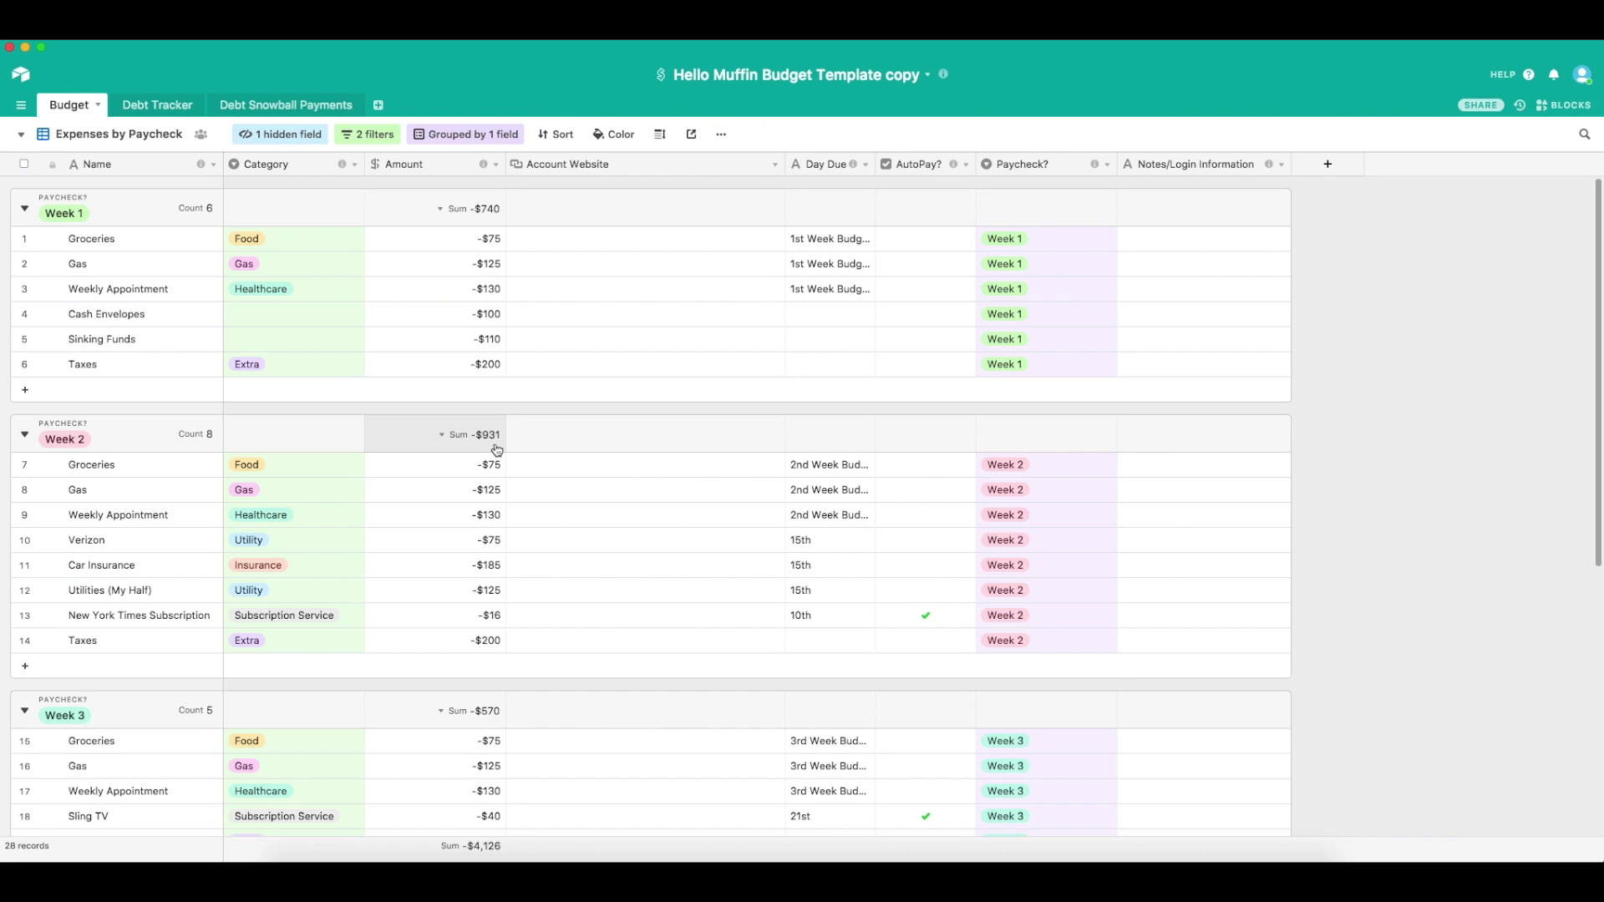
scroll(497, 449, down, 5)
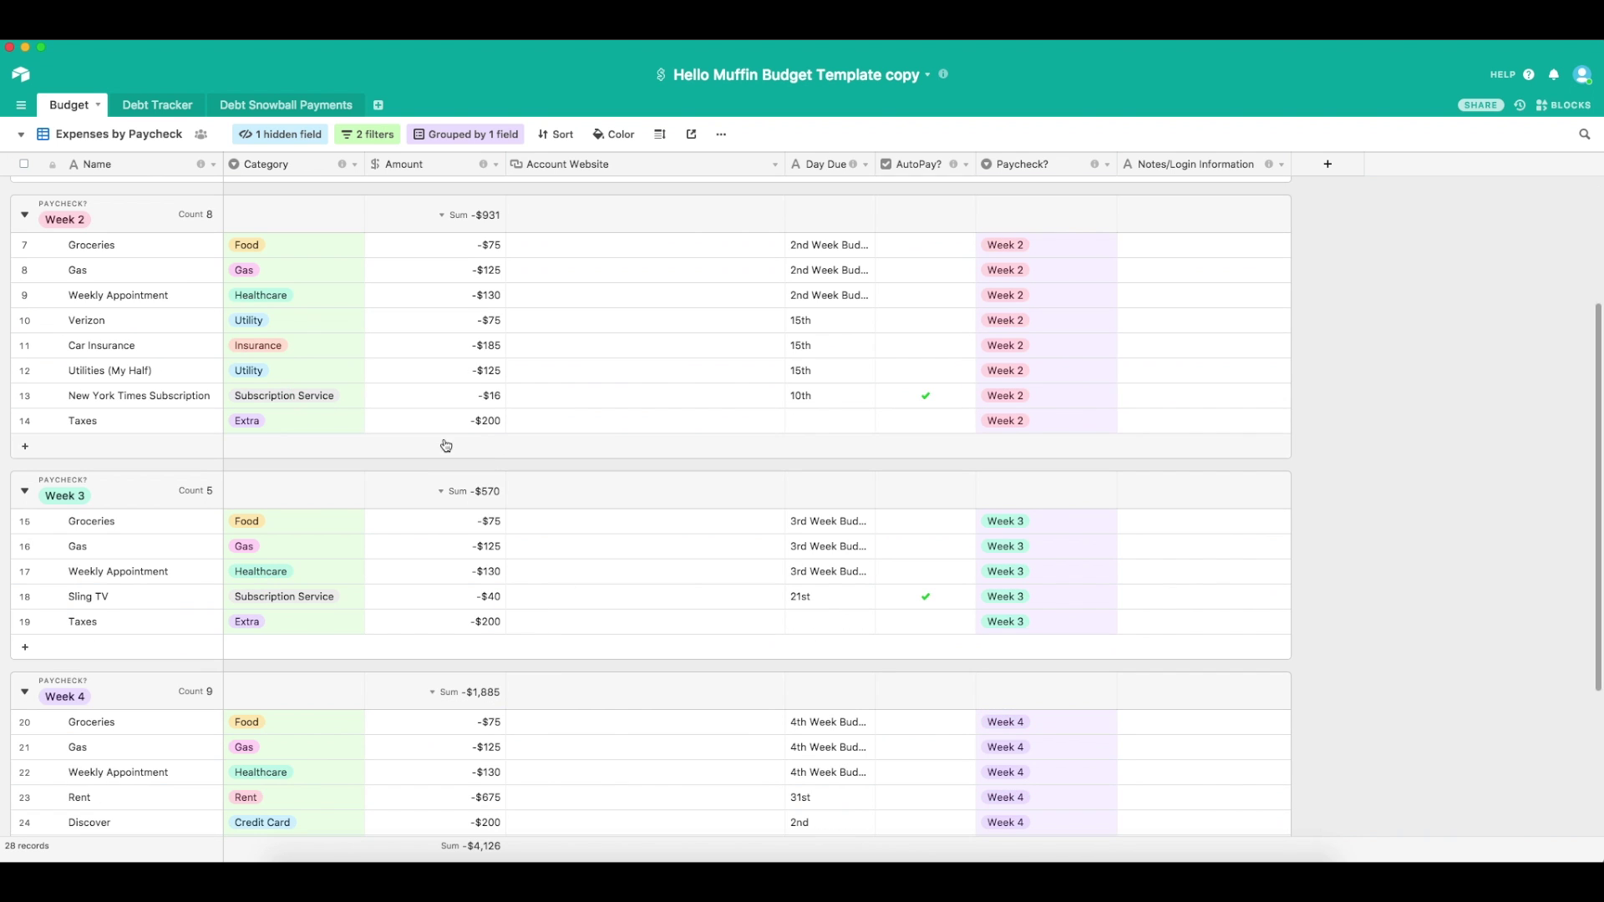
scroll(492, 512, down, 1)
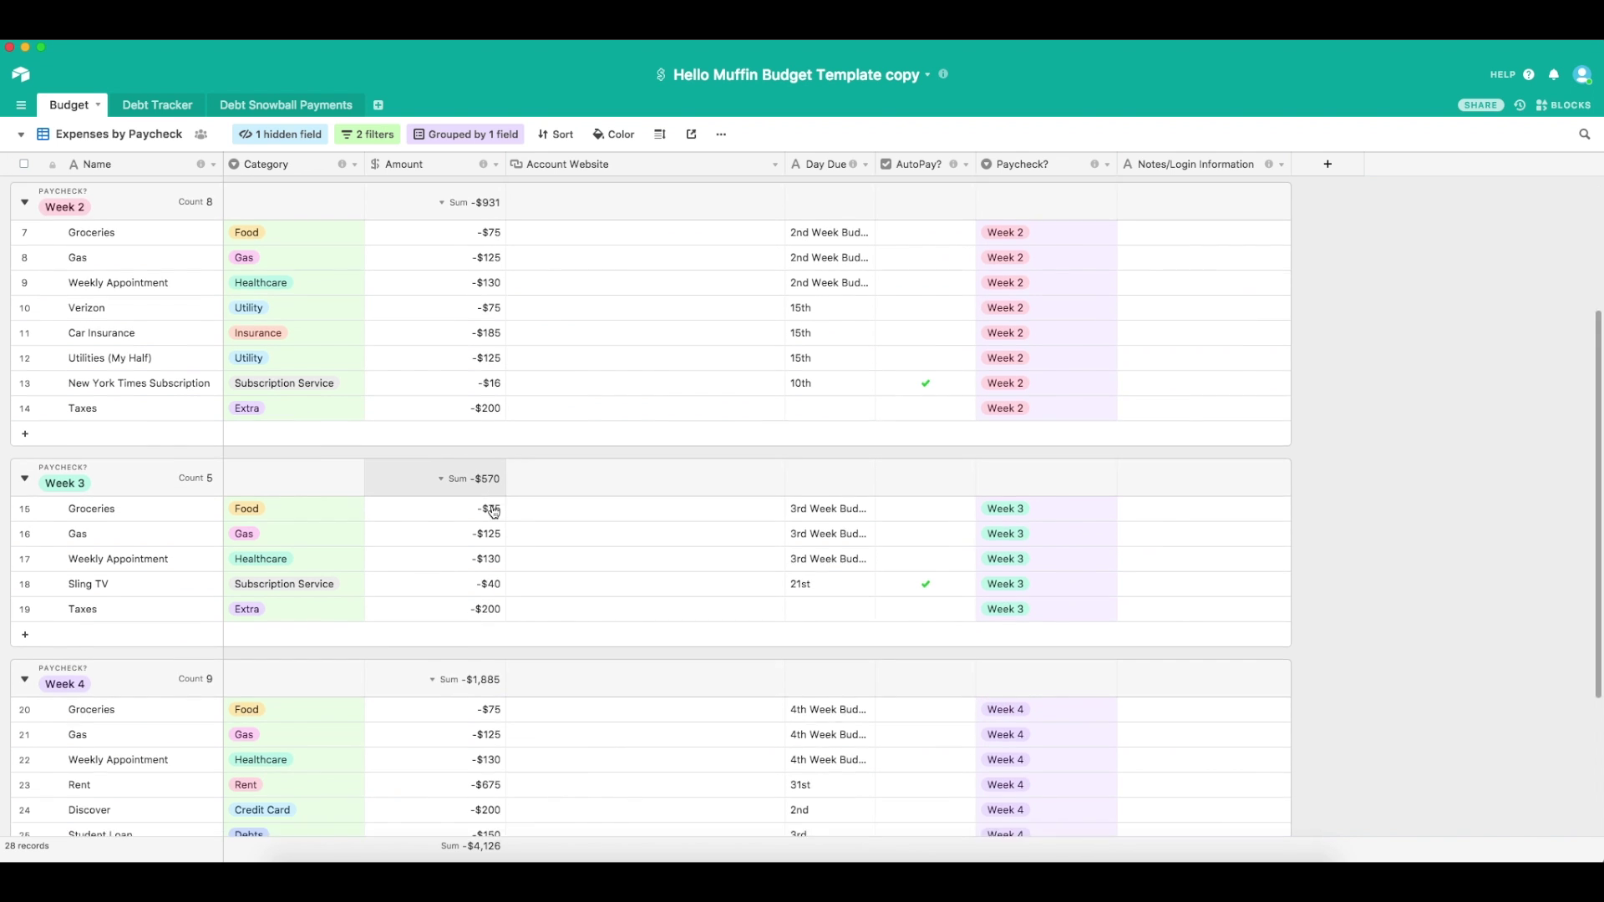
scroll(494, 512, down, 5)
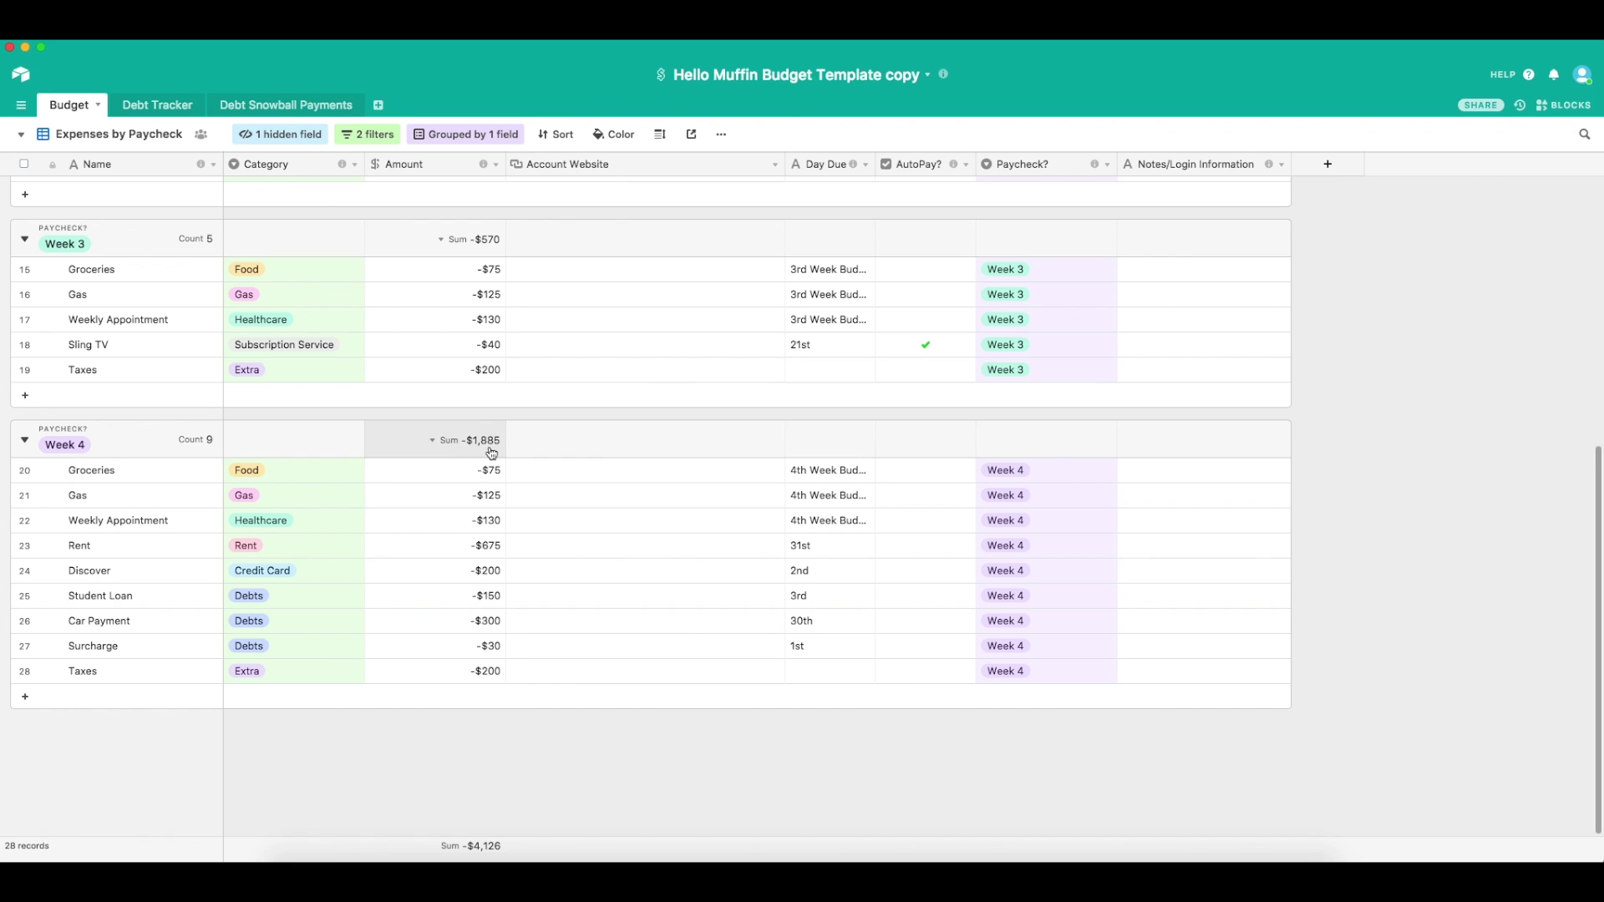
scroll(493, 468, up, 1)
scroll(502, 594, up, 3)
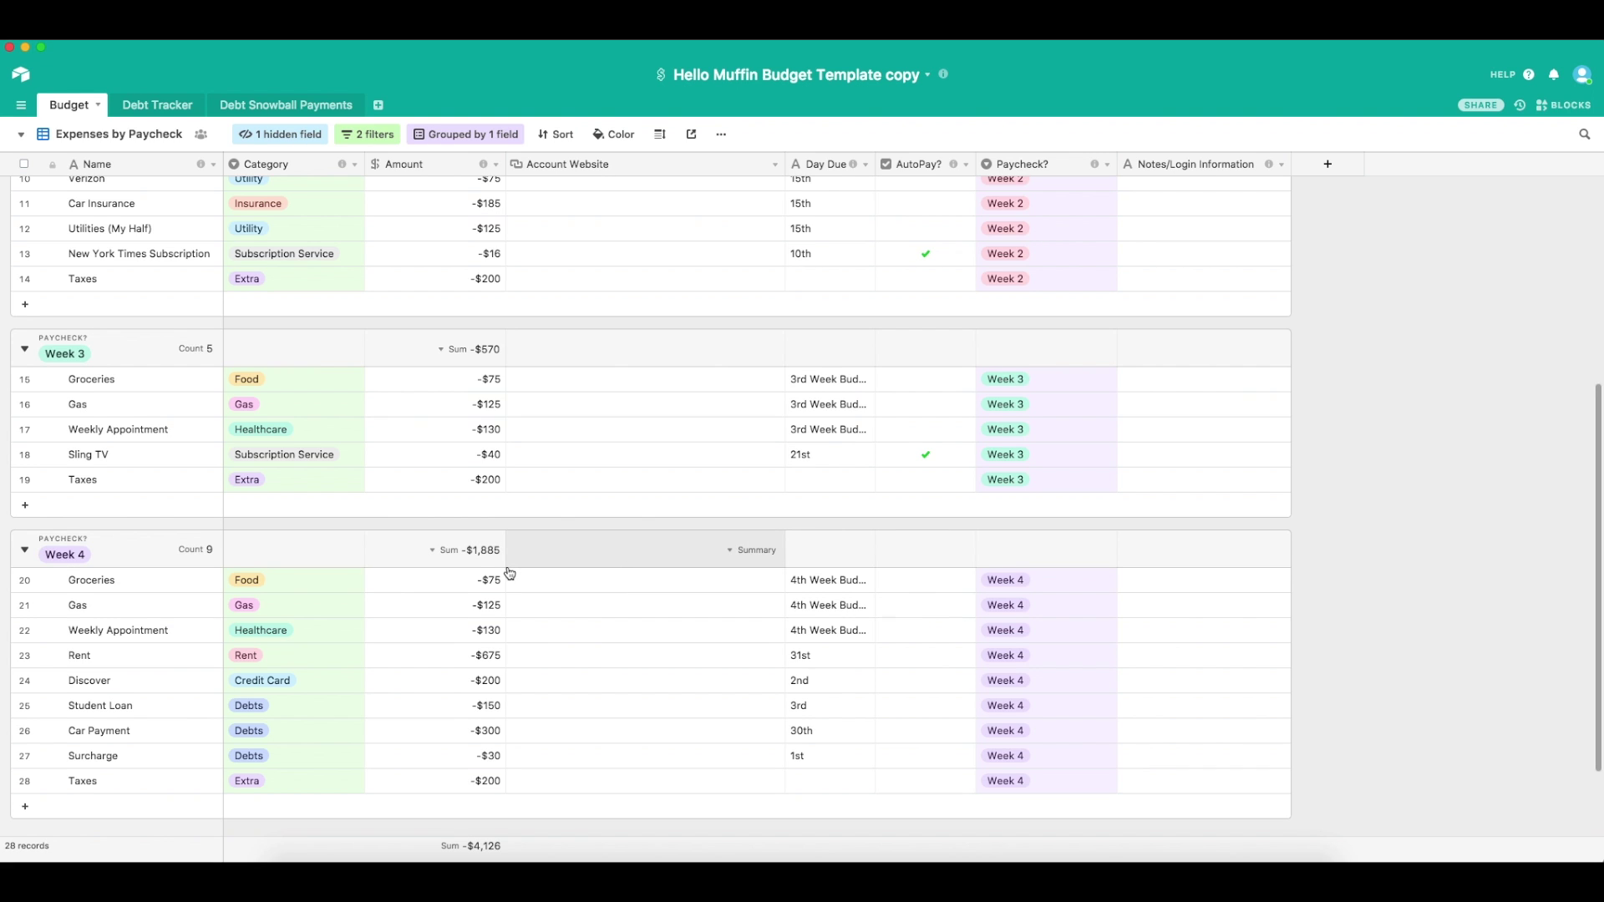
scroll(509, 573, up, 1)
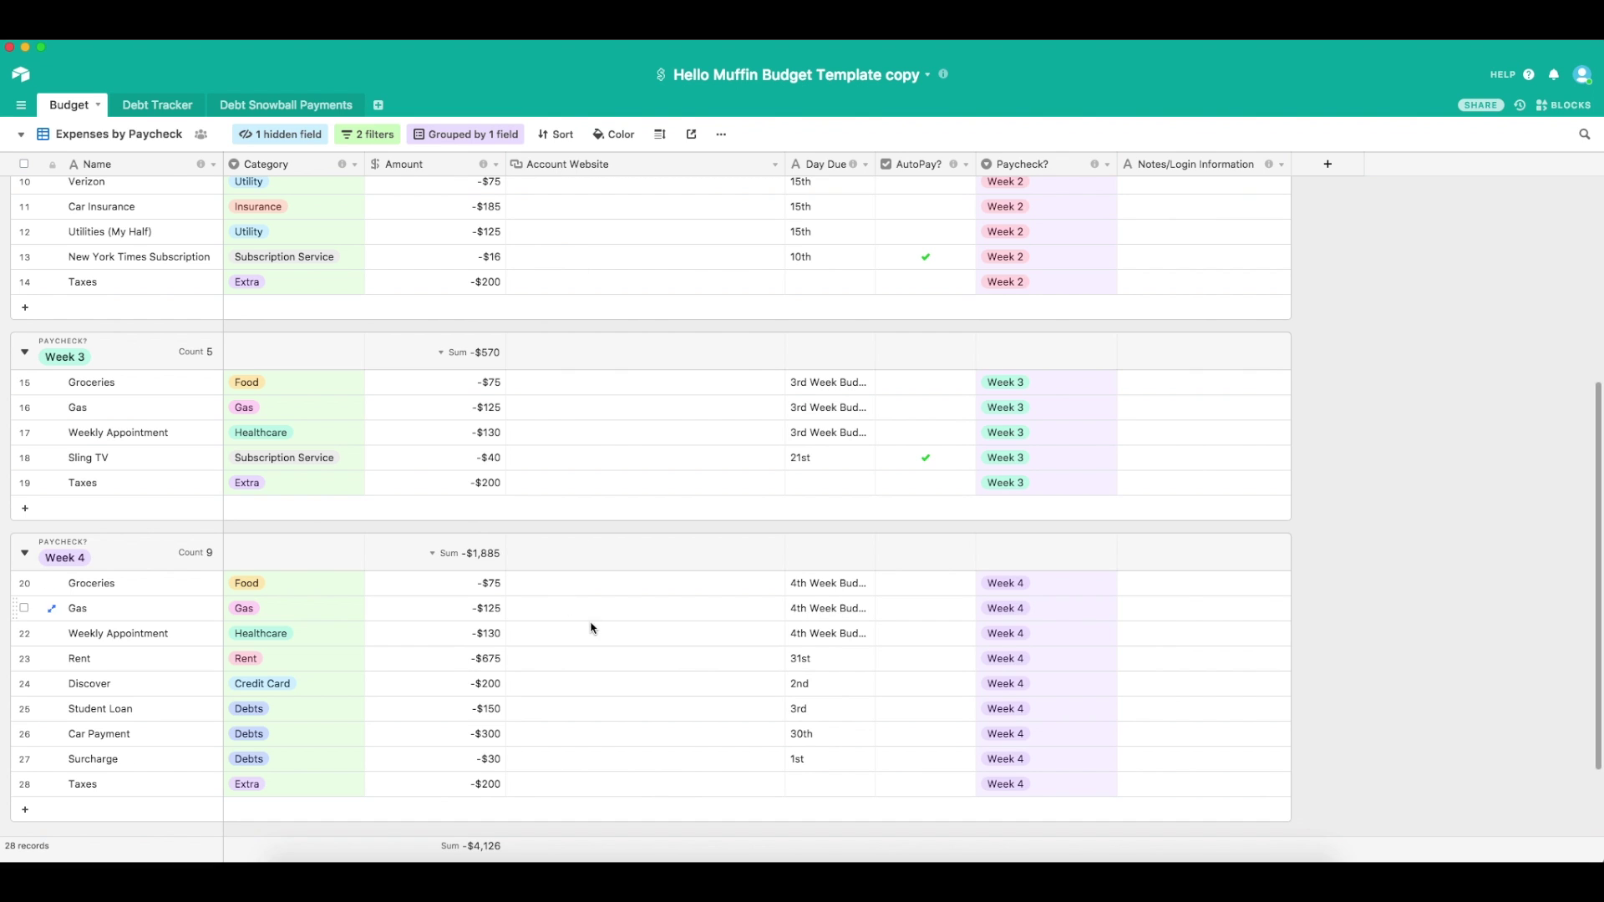
scroll(592, 628, up, 3)
scroll(592, 628, down, 3)
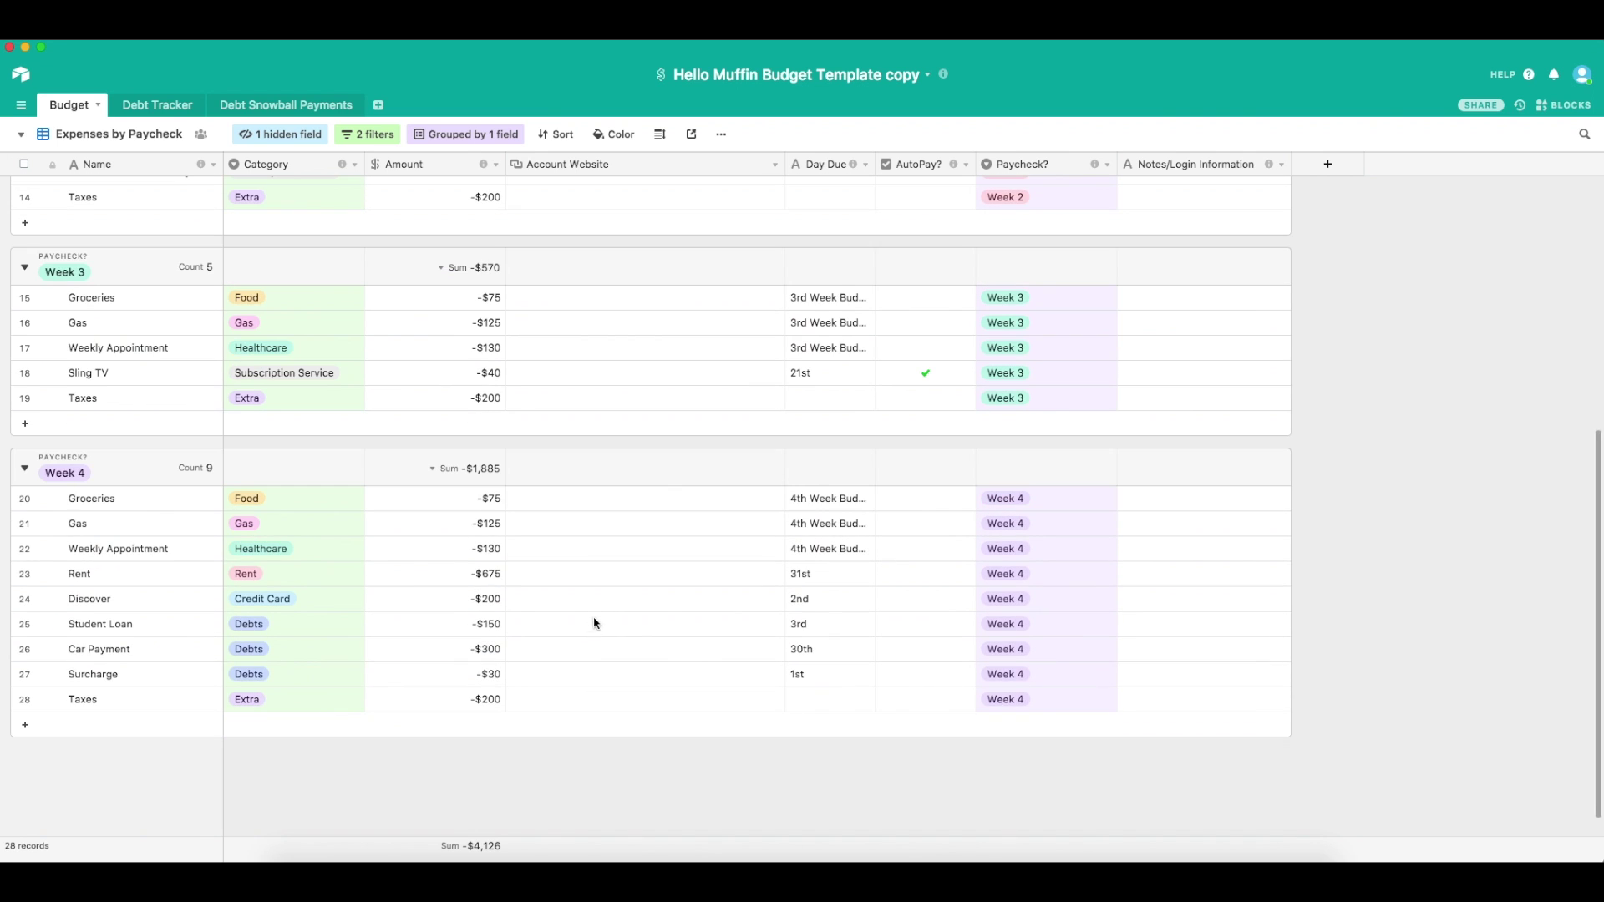
scroll(582, 573, up, 1)
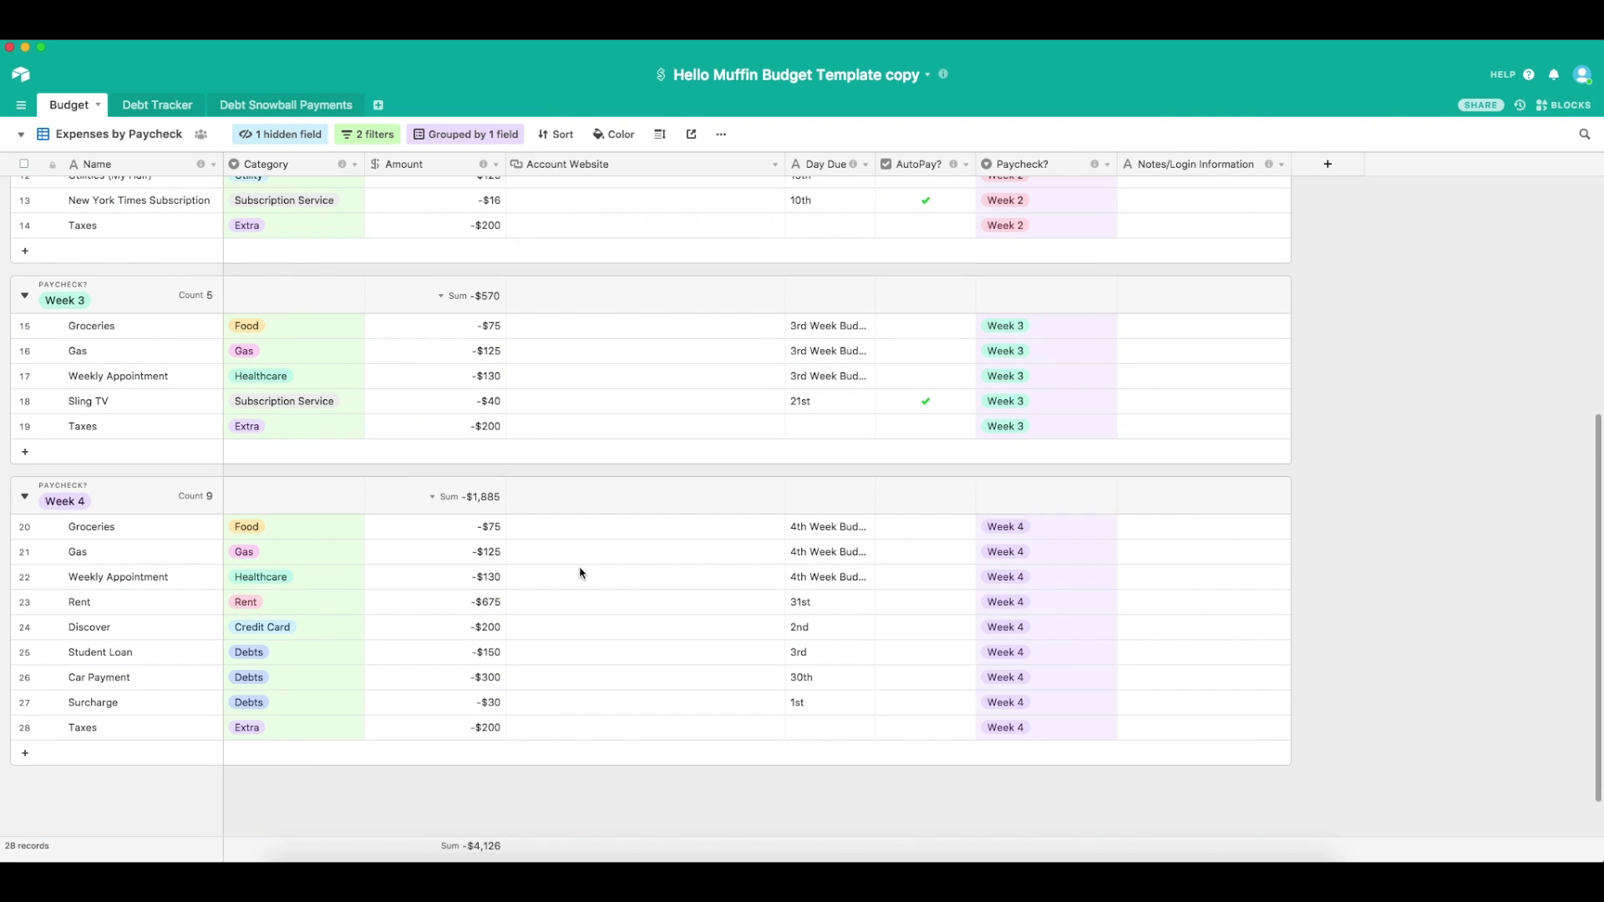
scroll(582, 573, up, 10)
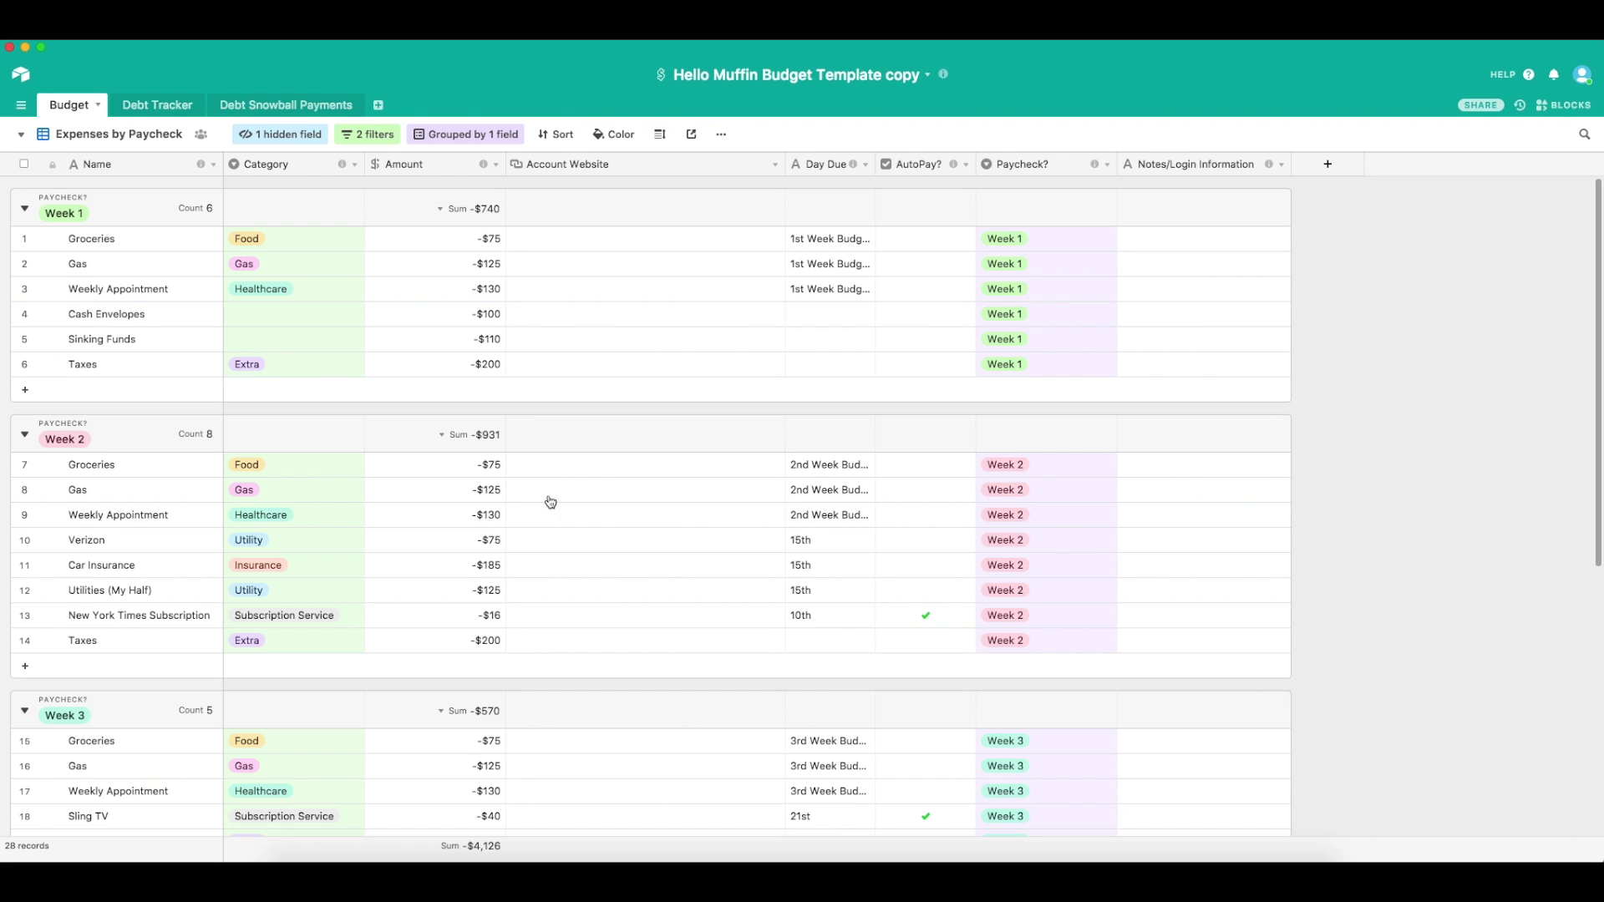
scroll(519, 631, down, 3)
scroll(511, 562, down, 10)
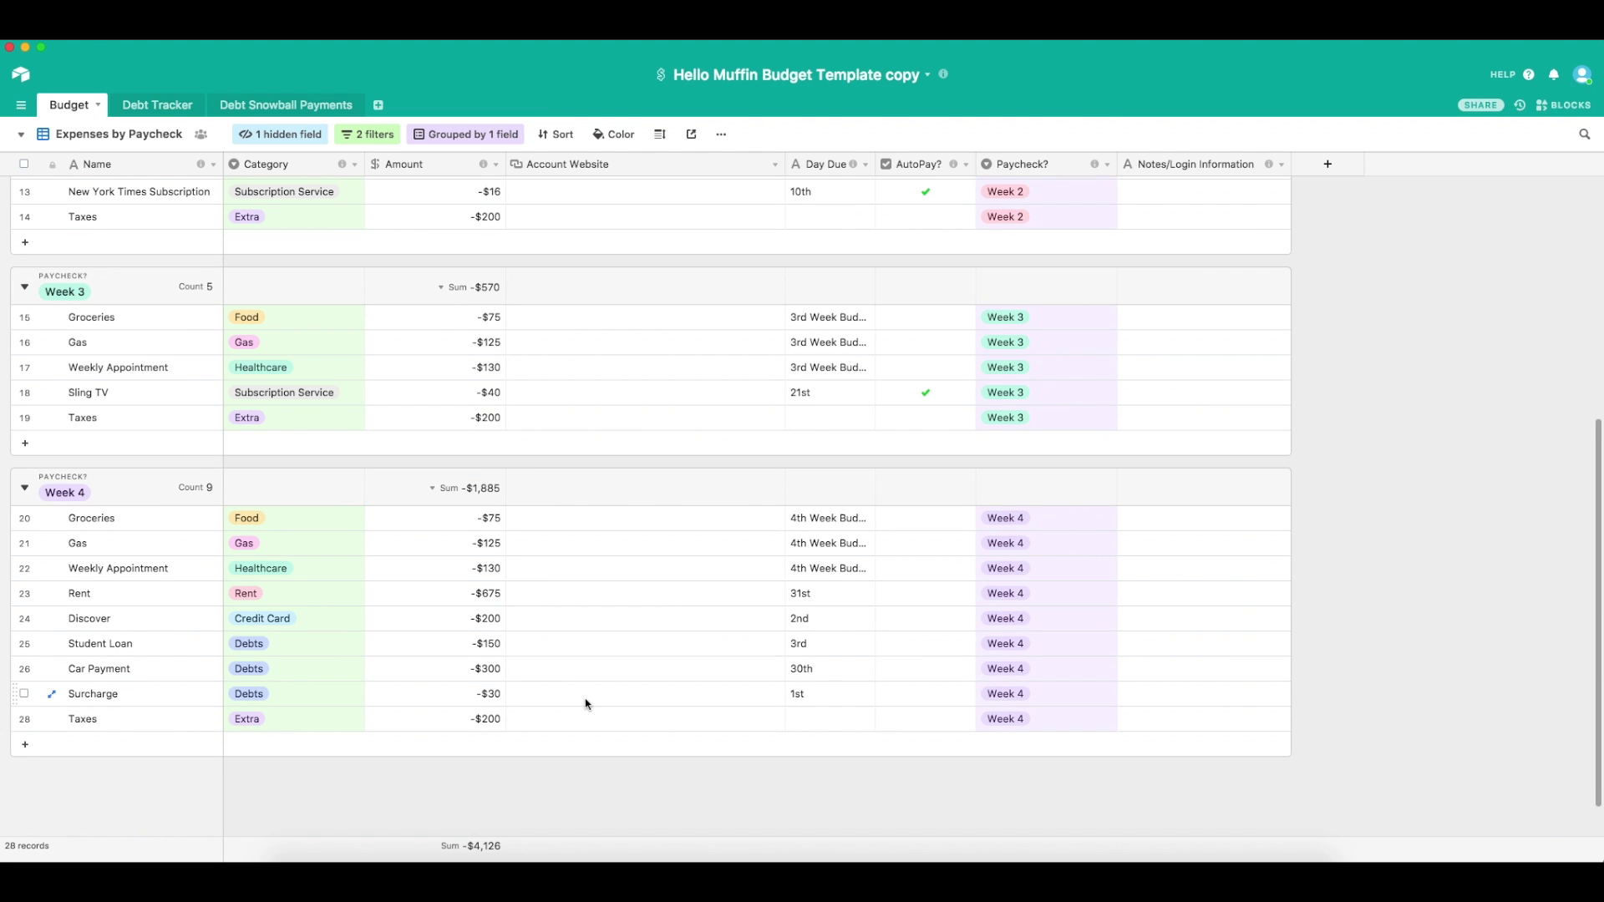
scroll(586, 704, up, 3)
scroll(586, 704, up, 3)
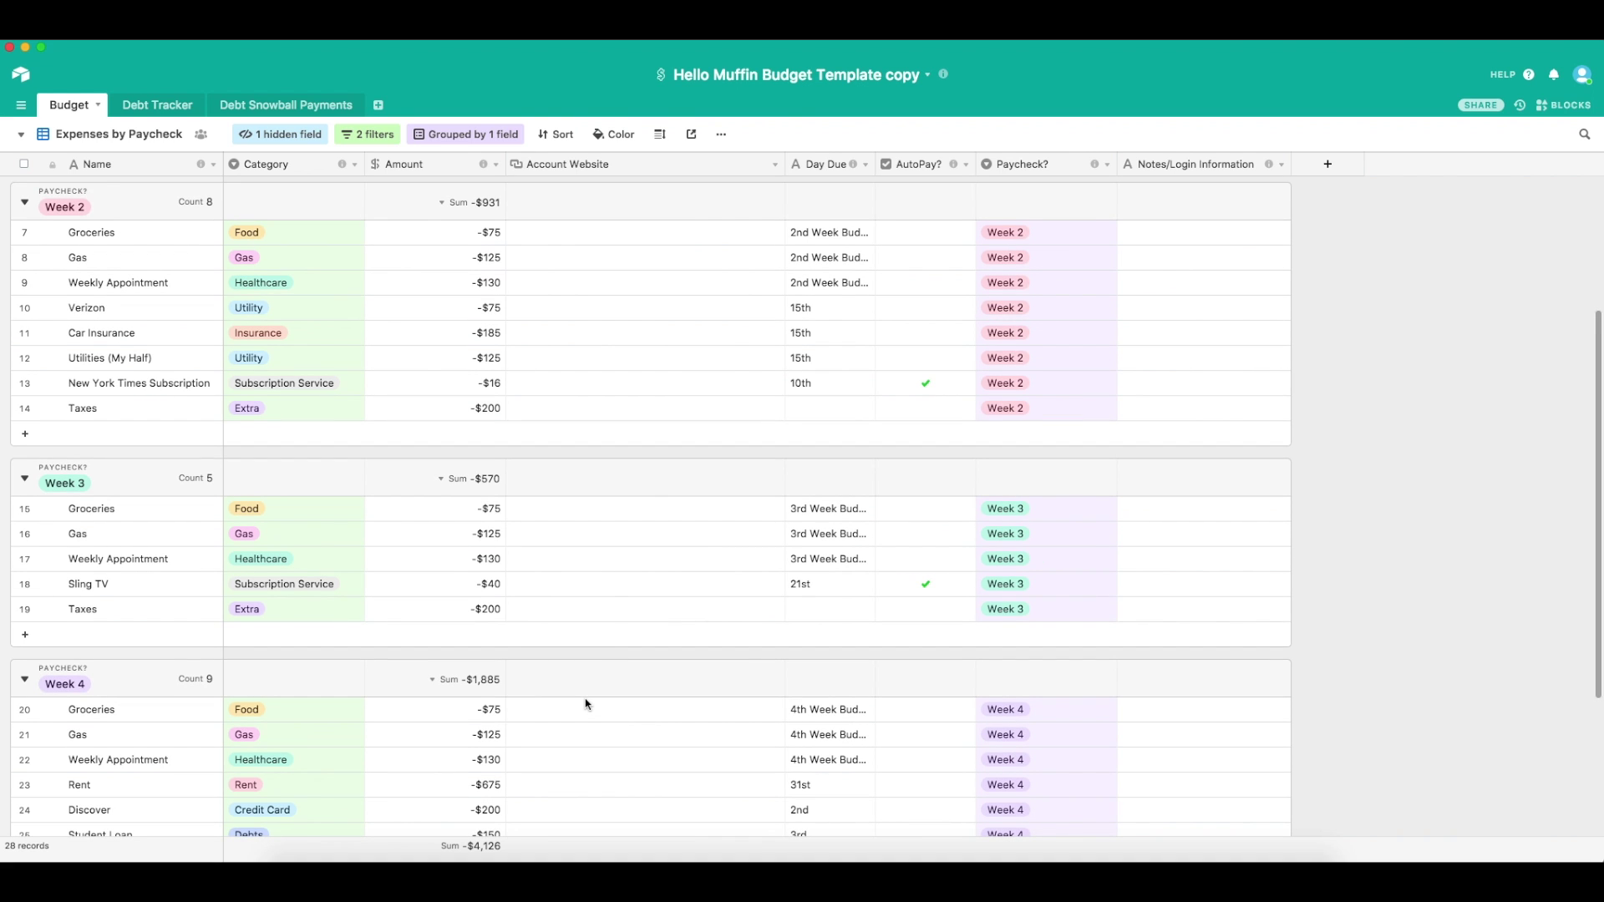
scroll(579, 702, down, 7)
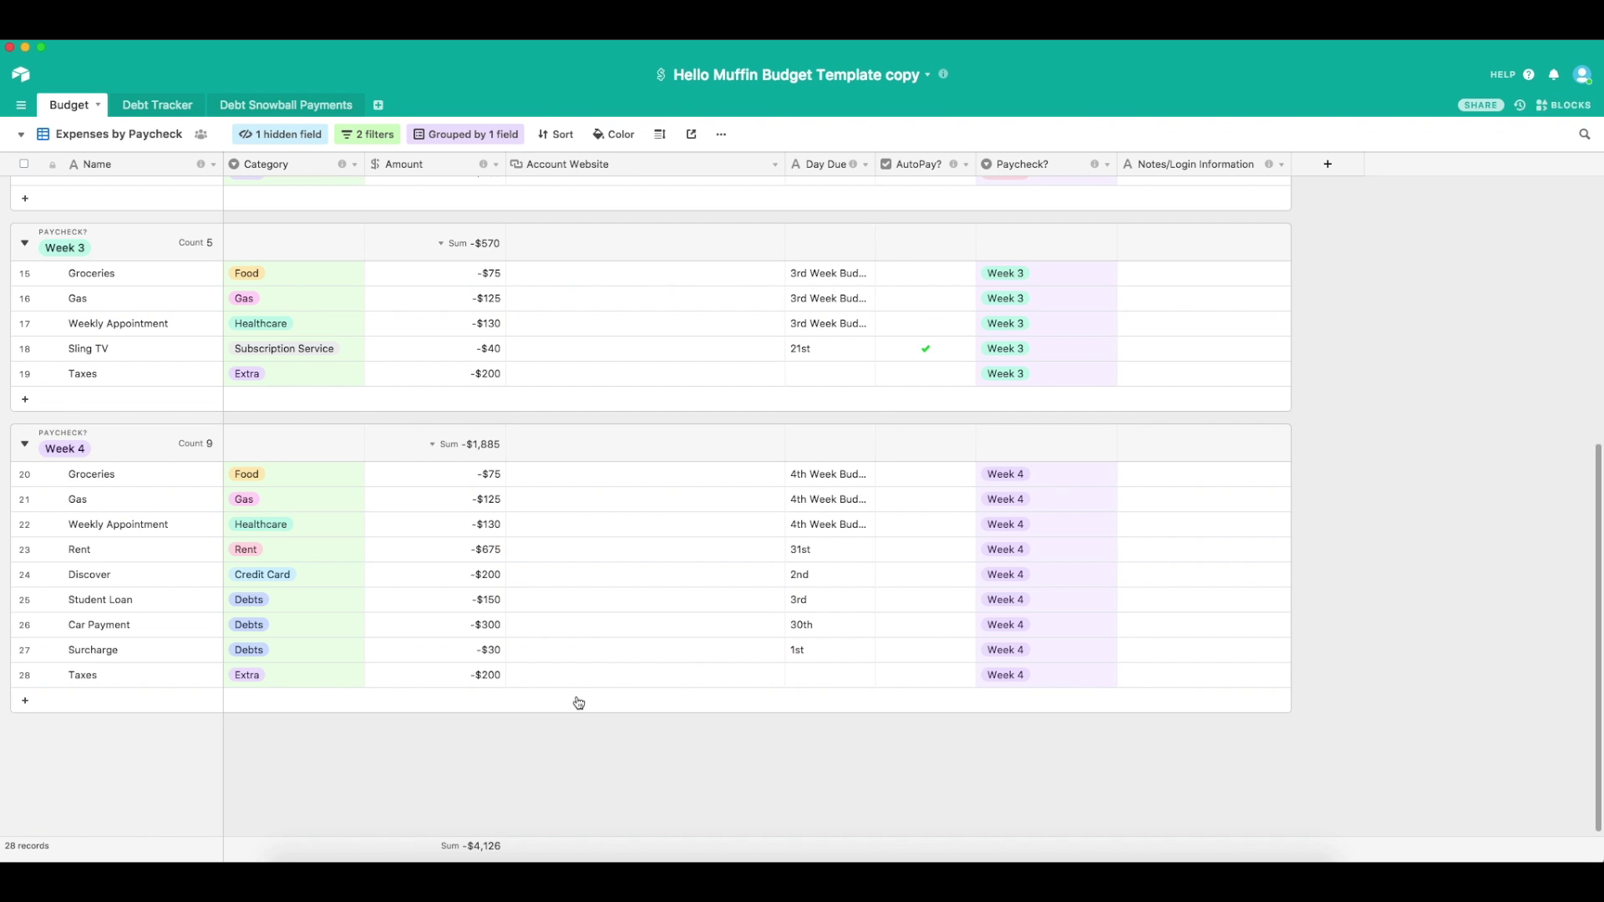
scroll(578, 703, up, 1)
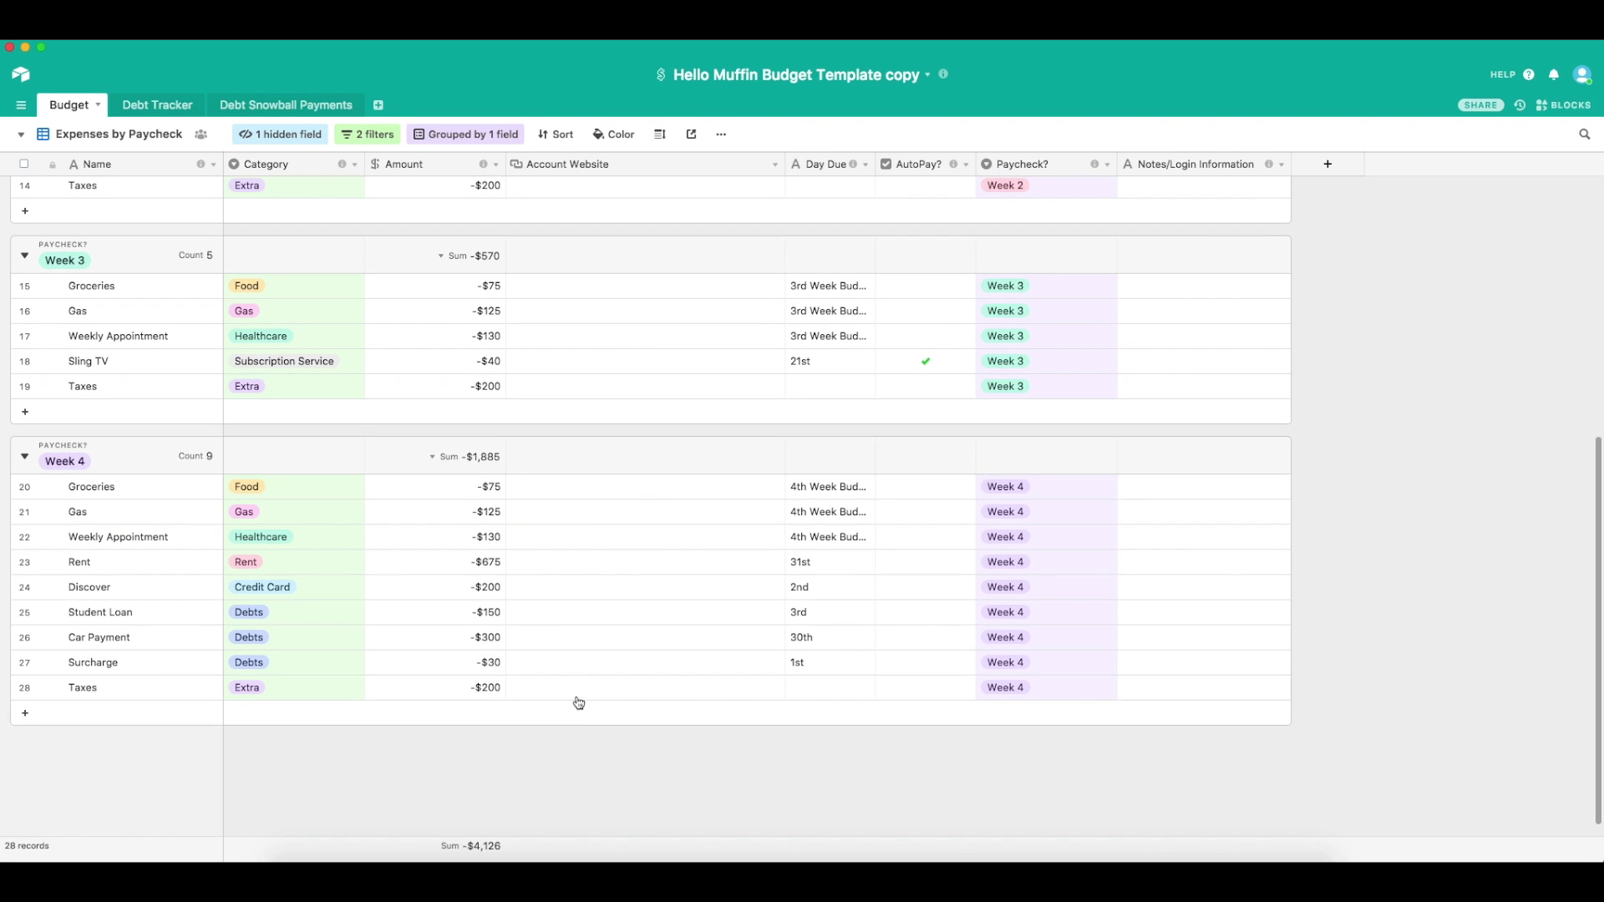
scroll(578, 703, up, 1)
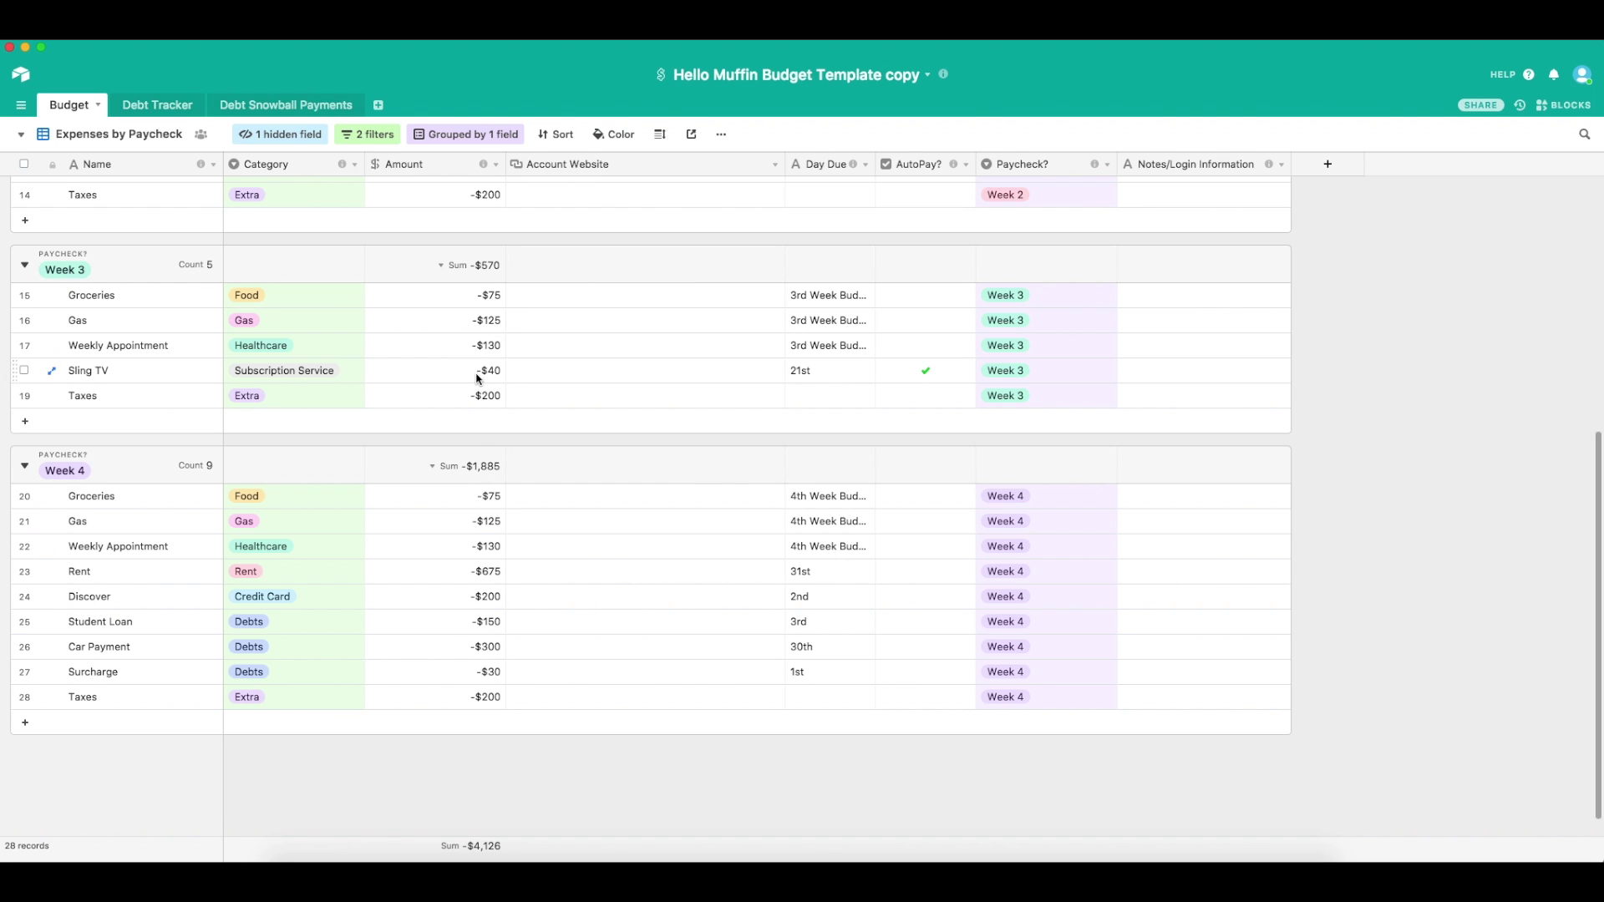
scroll(530, 609, up, 5)
scroll(528, 614, up, 6)
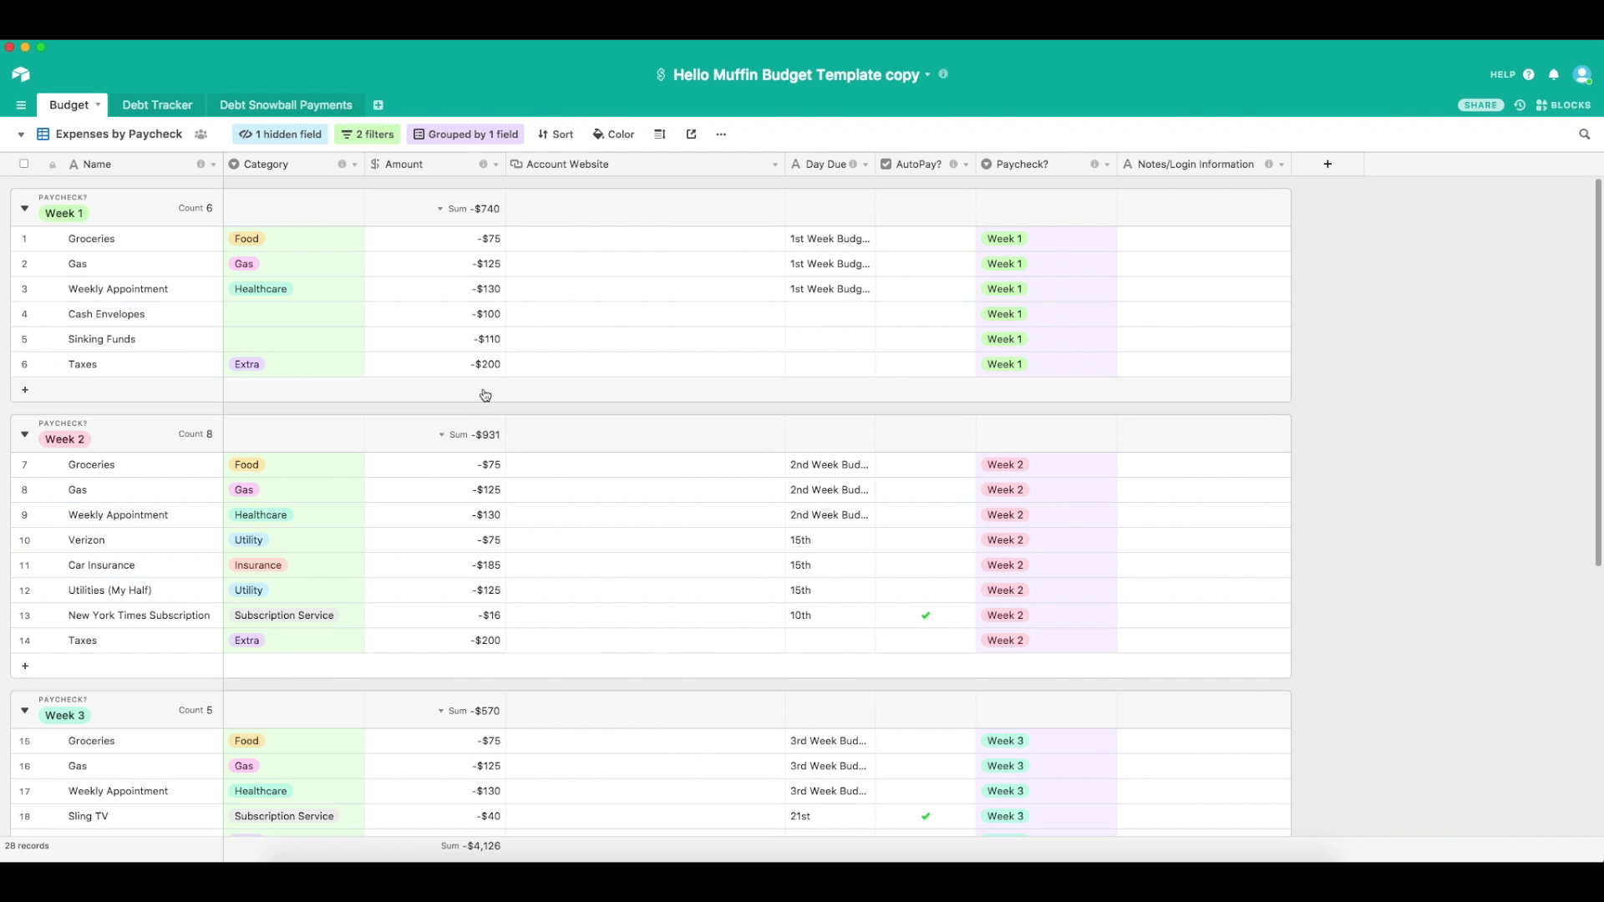
scroll(525, 618, down, 1)
scroll(527, 625, down, 10)
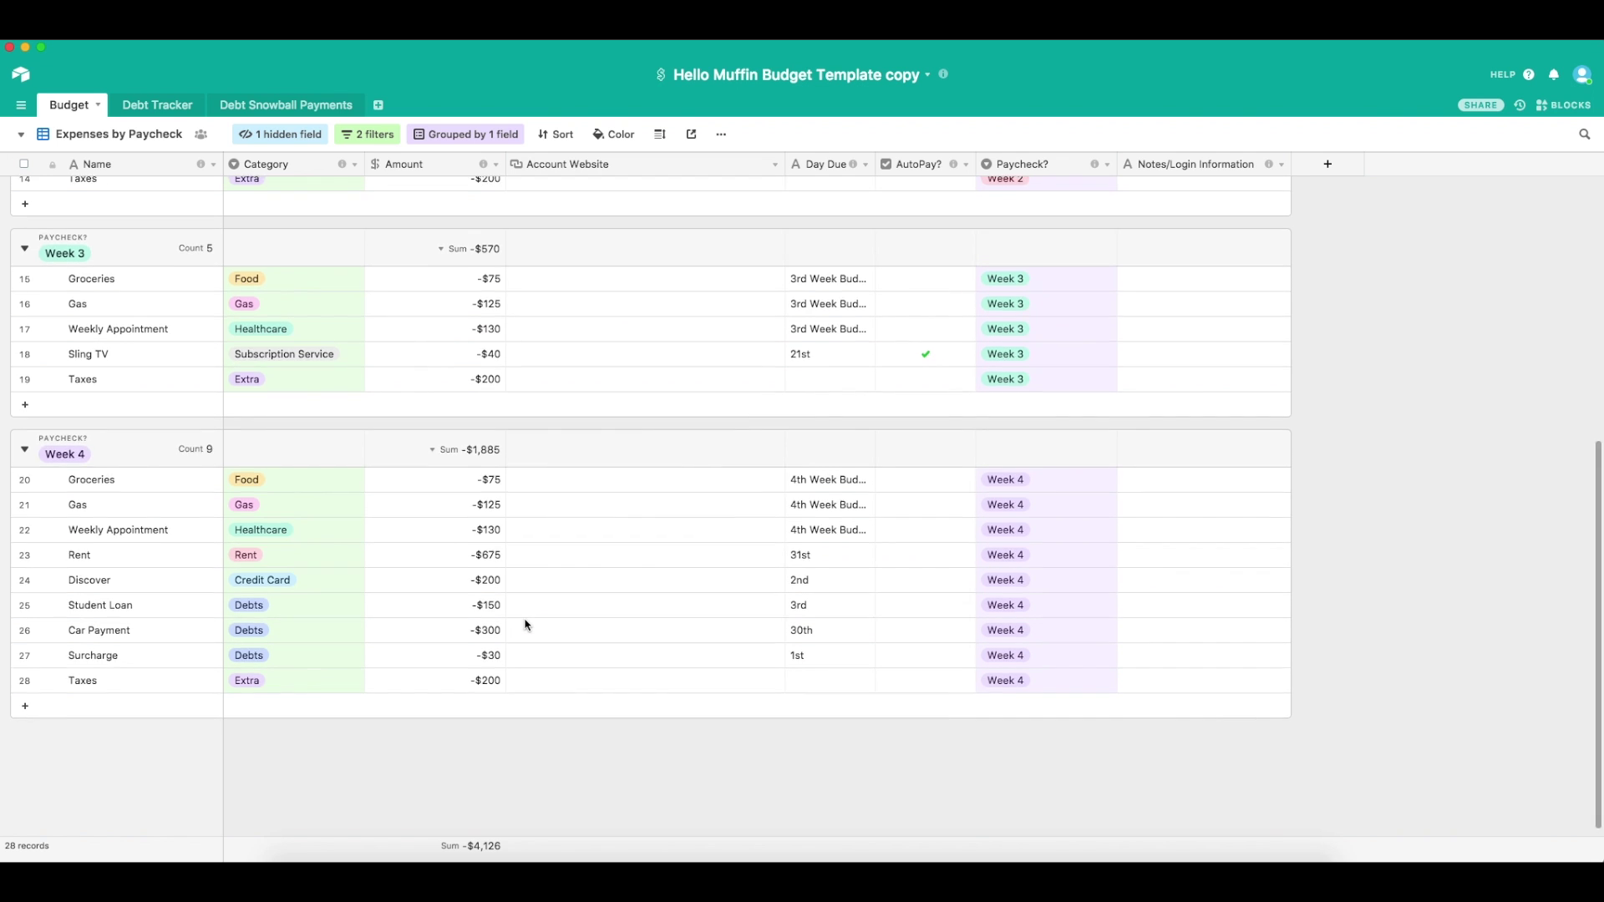
scroll(526, 624, up, 8)
scroll(525, 624, up, 2)
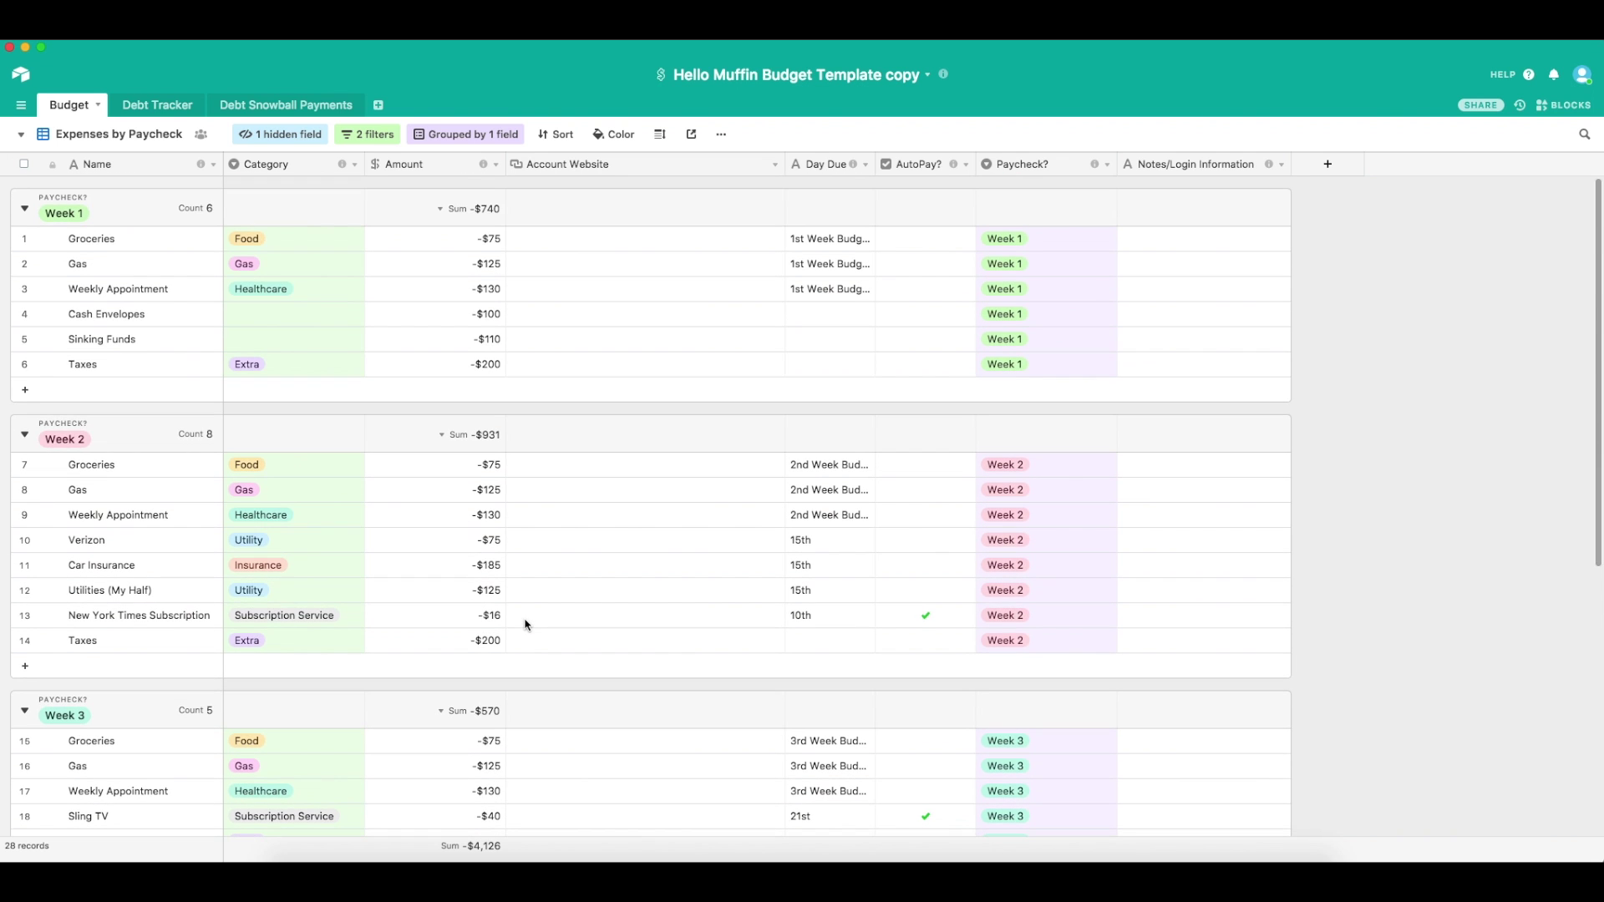
- Review the 15th Paycheck view with its filter conditions and the 31st Paycheck view, and return to Expenses by Paycheck
click(15, 128)
click(92, 205)
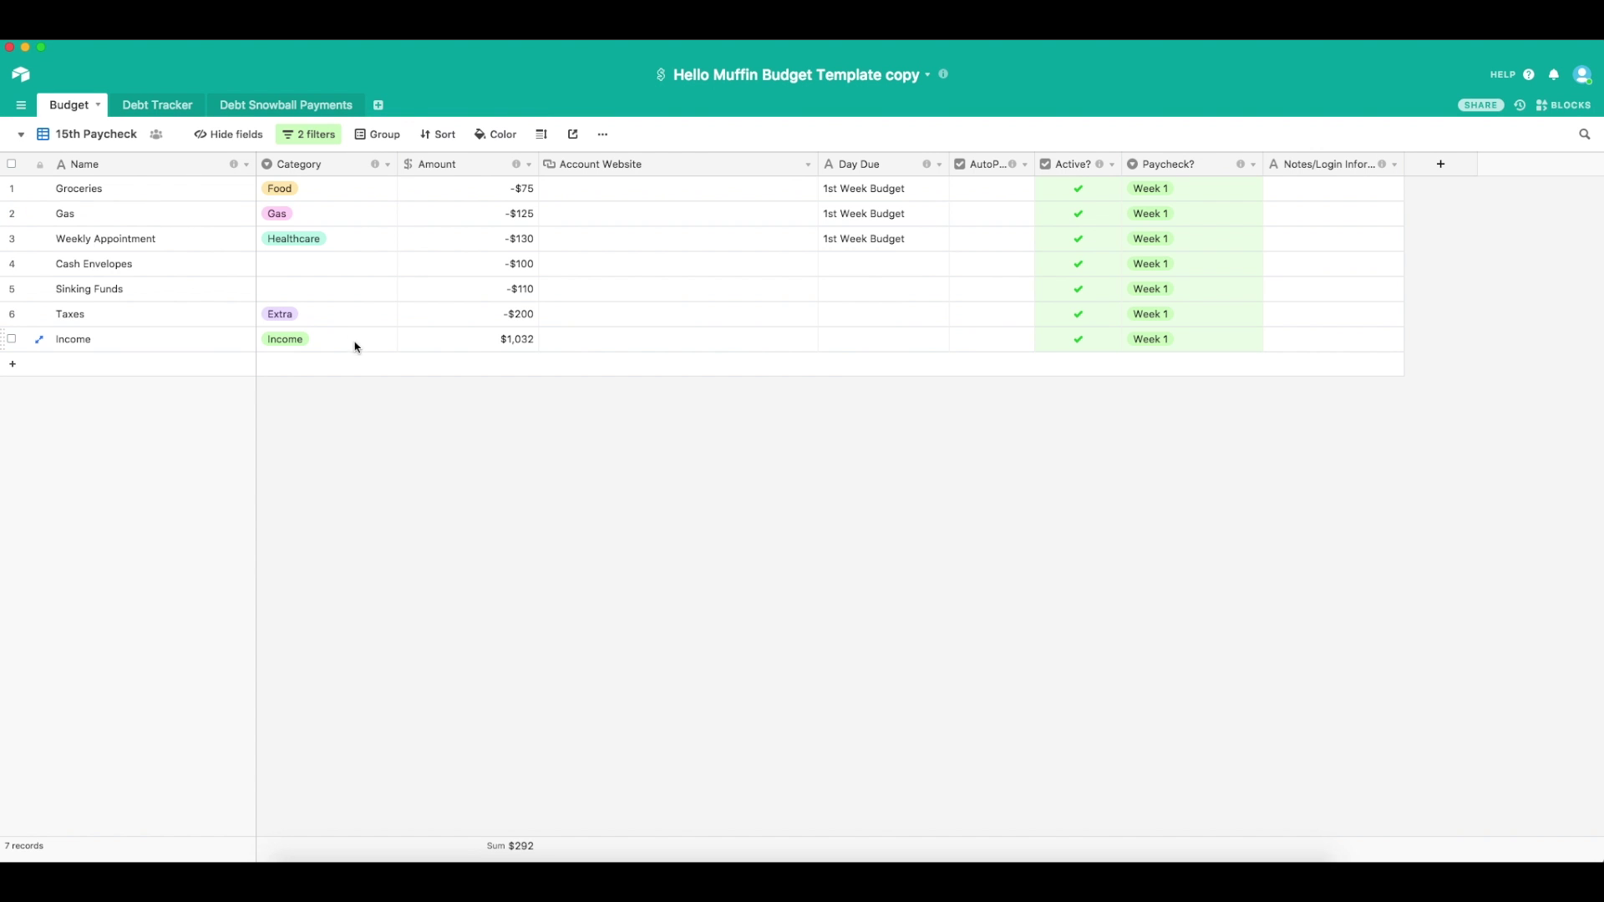
click(316, 136)
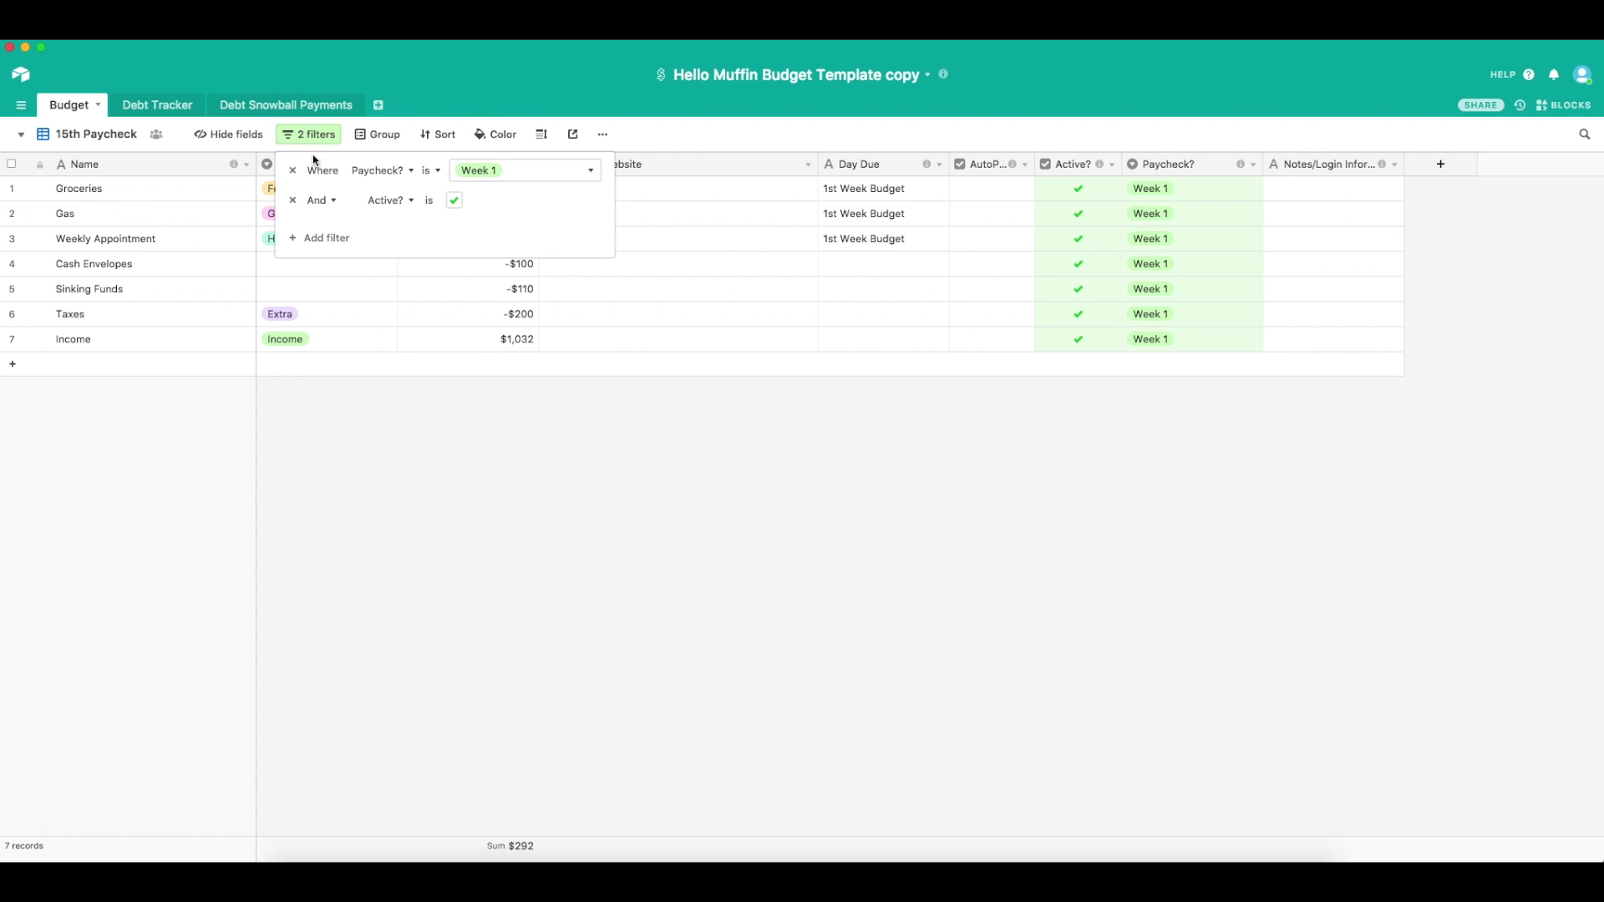
click(544, 561)
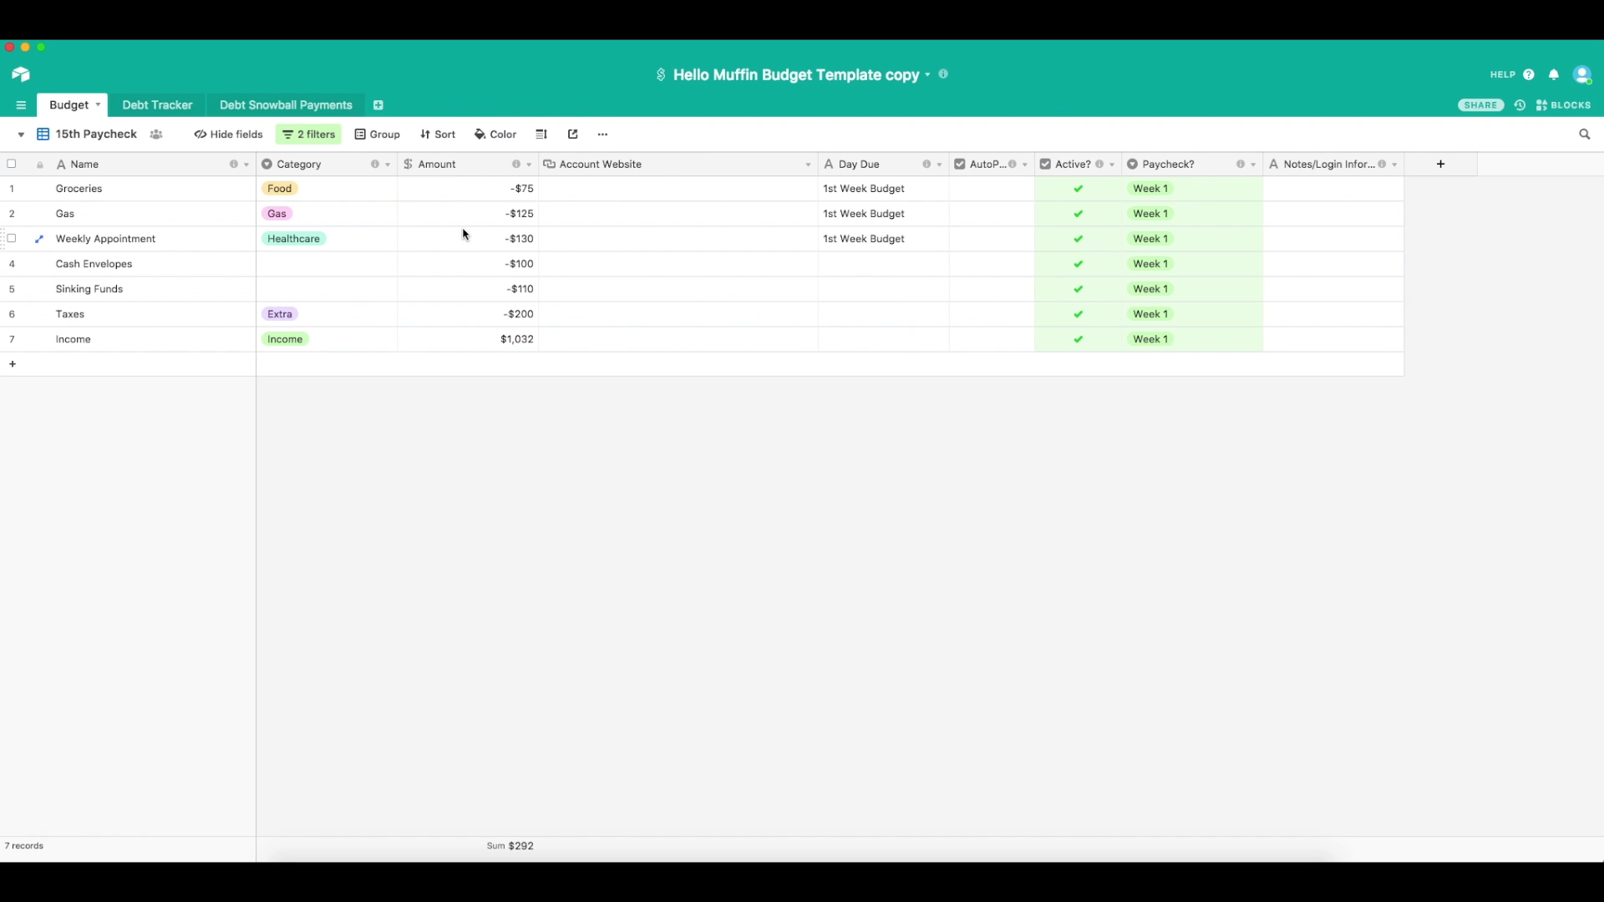
click(33, 141)
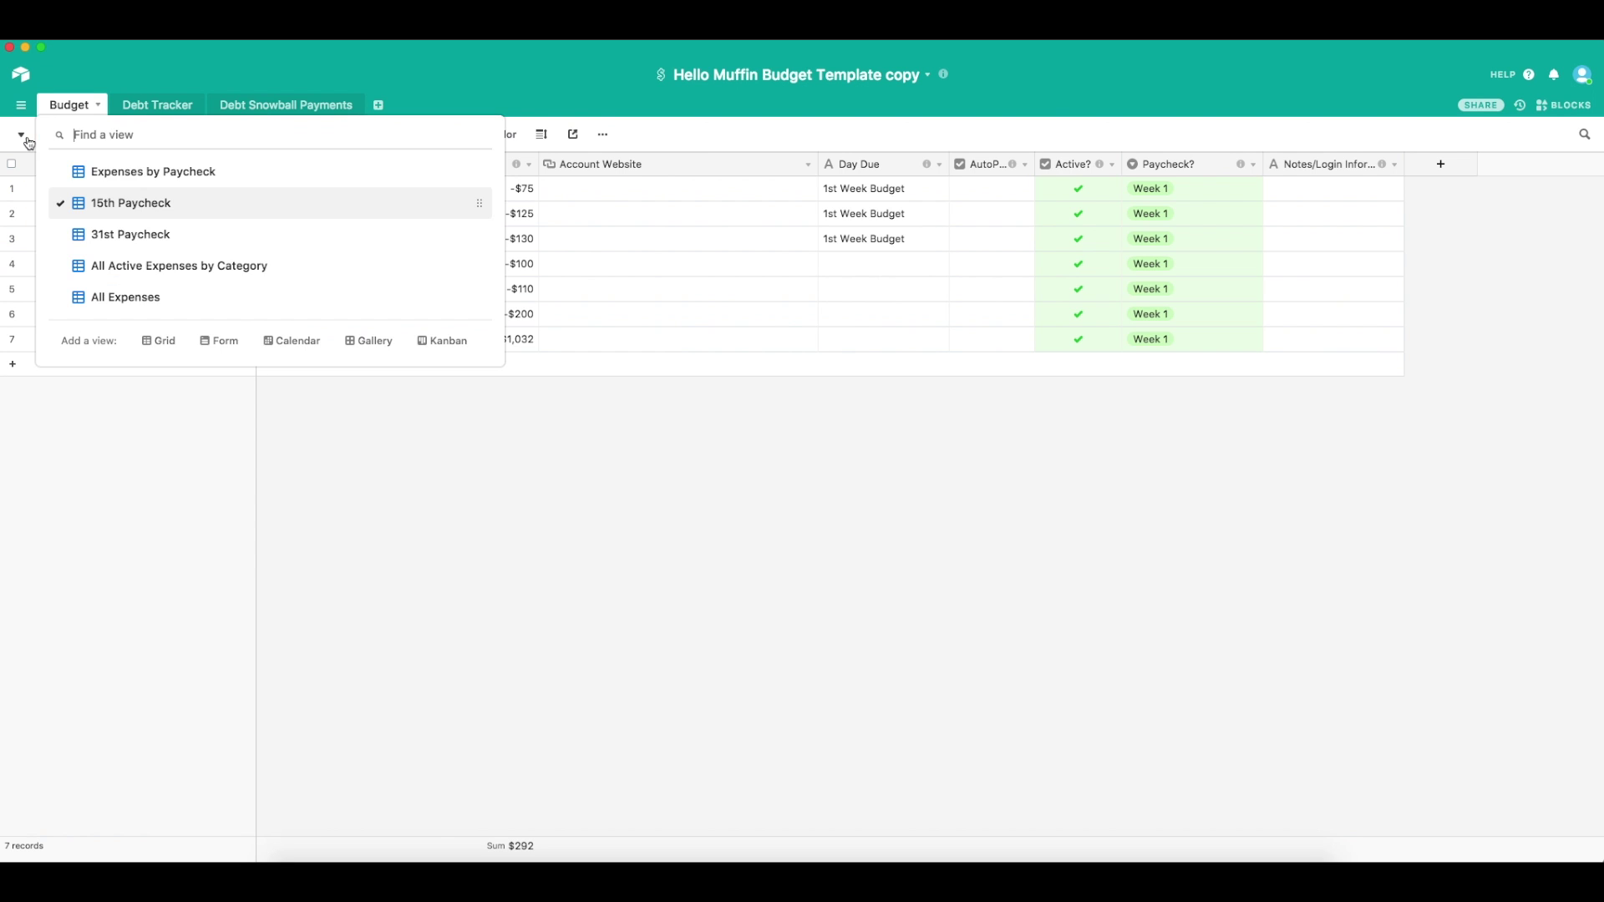
click(114, 235)
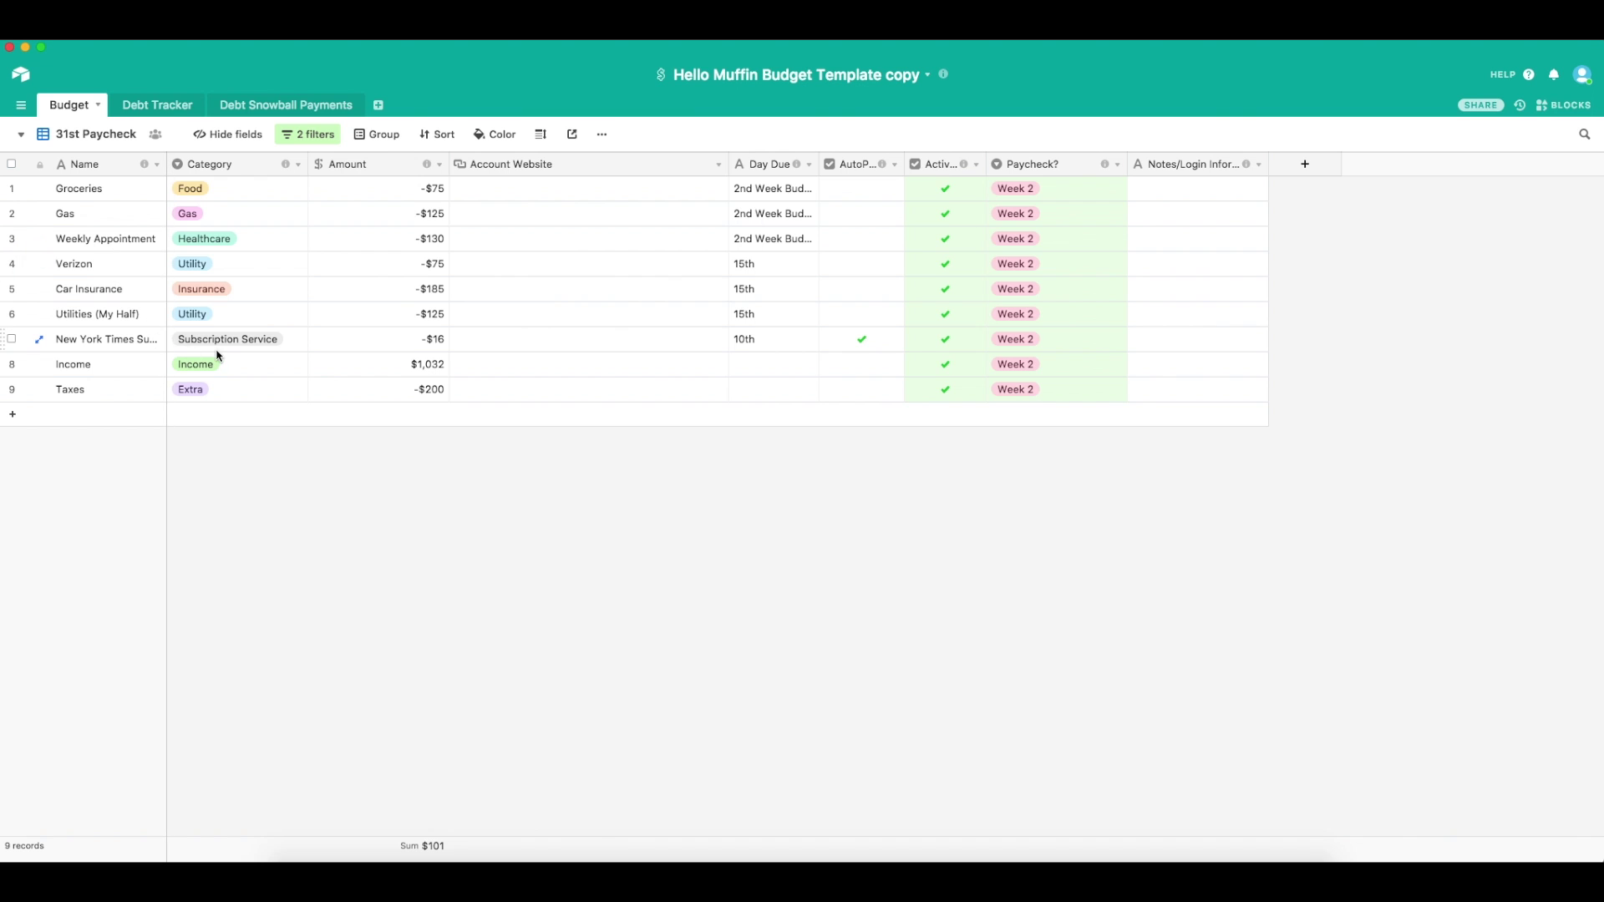
click(20, 136)
click(121, 173)
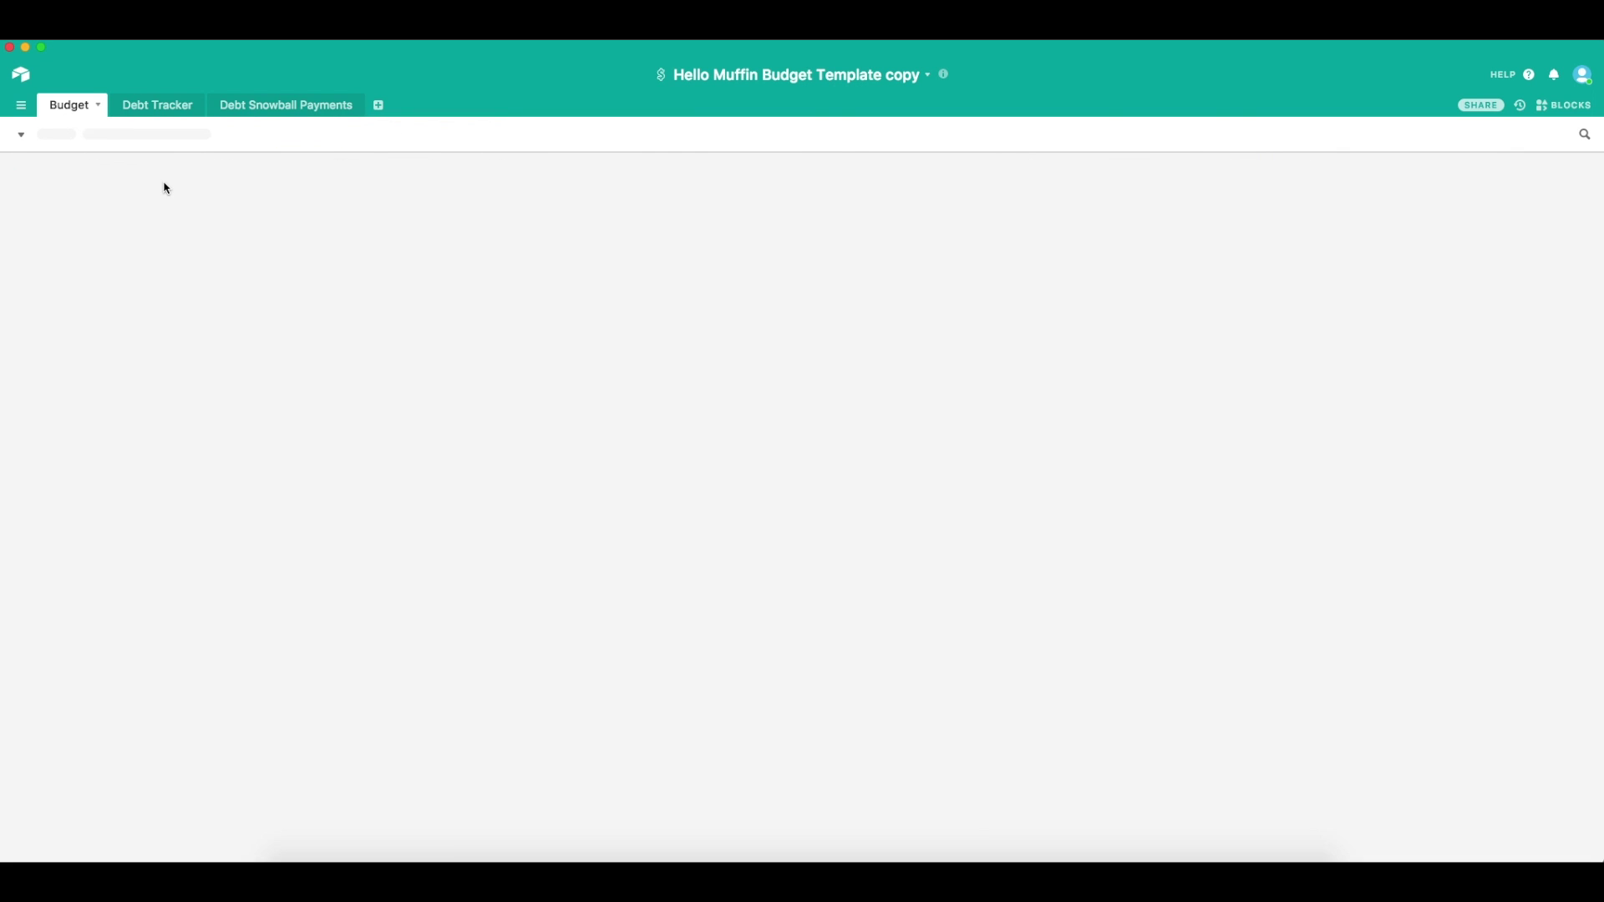
- Delete the 15th Paycheck view from the Budget table
click(21, 136)
click(200, 206)
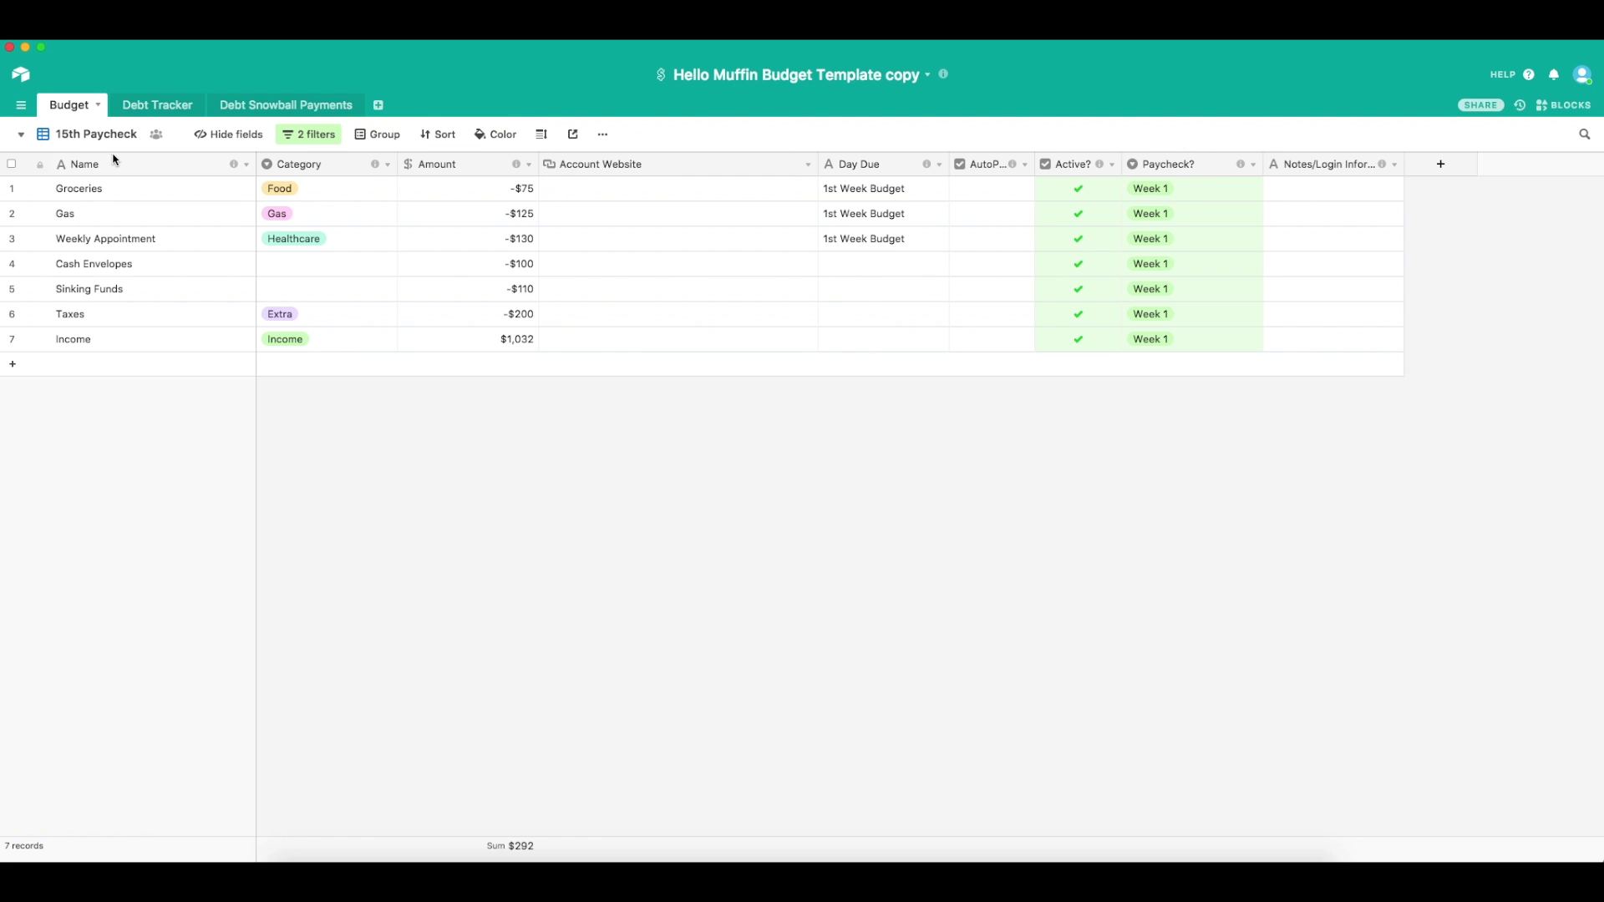
click(605, 135)
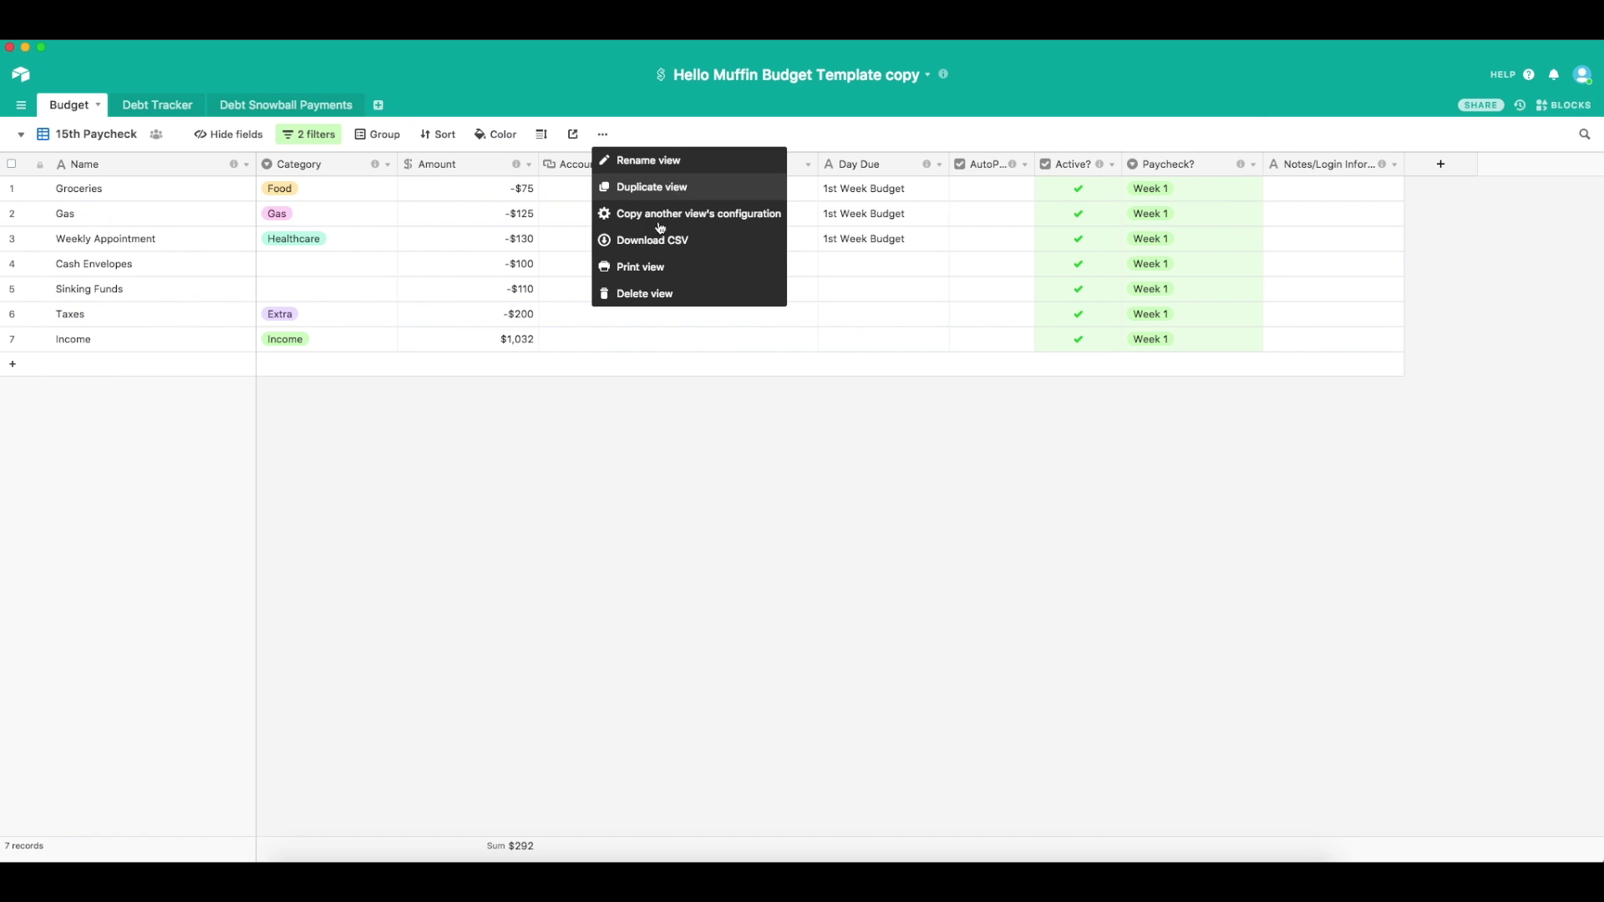
click(652, 296)
- Delete the 31st Paycheck view from the Budget table
click(21, 134)
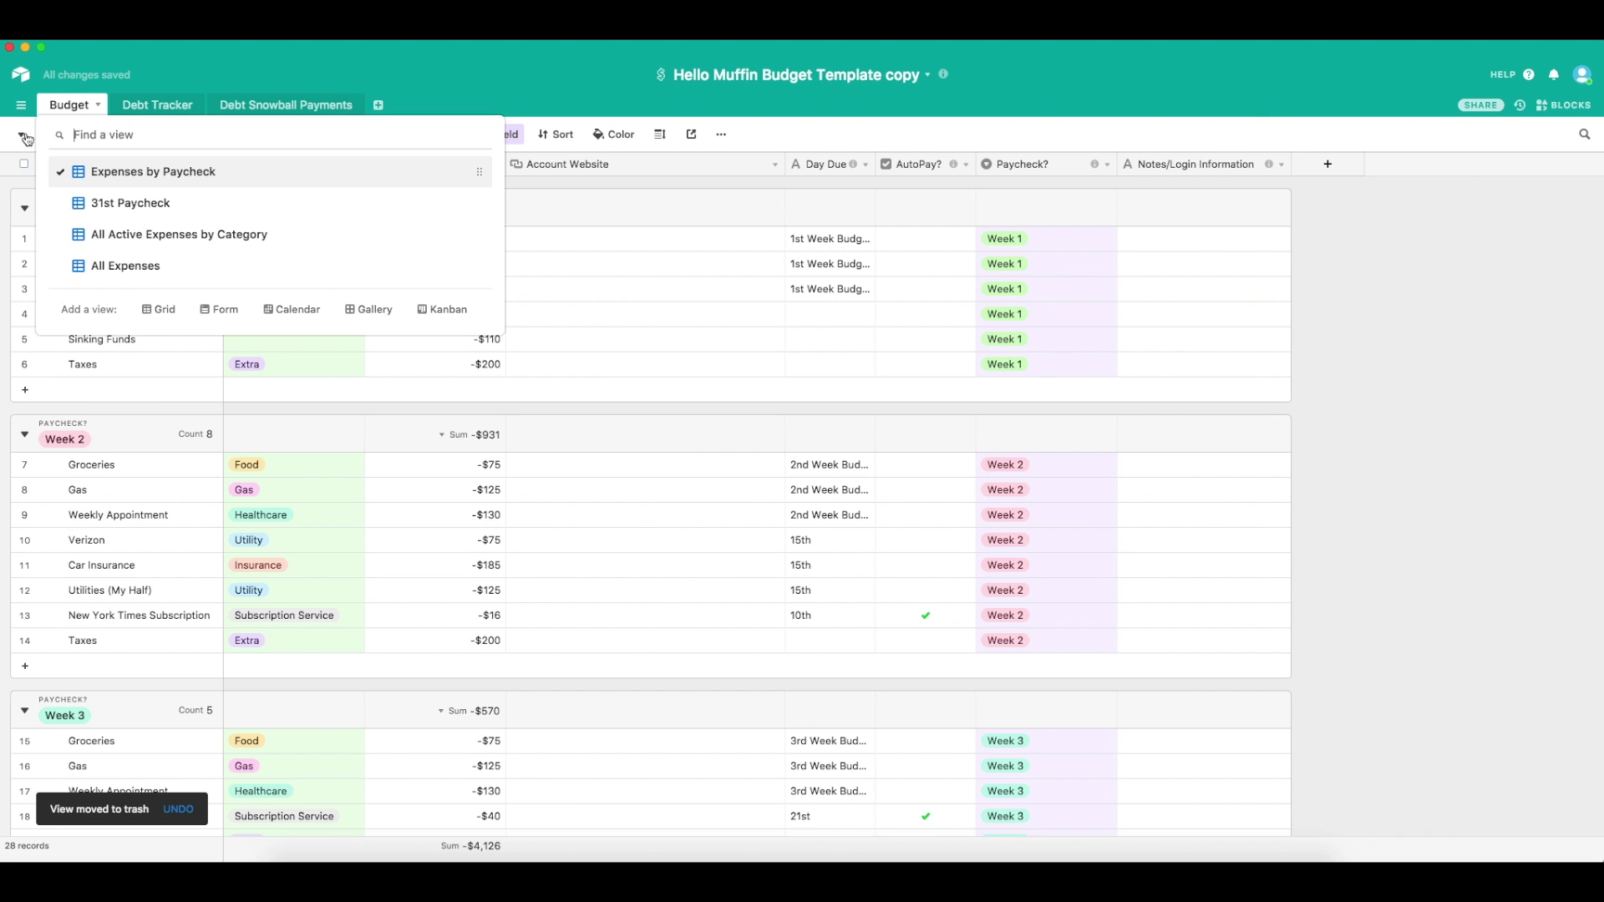
click(124, 211)
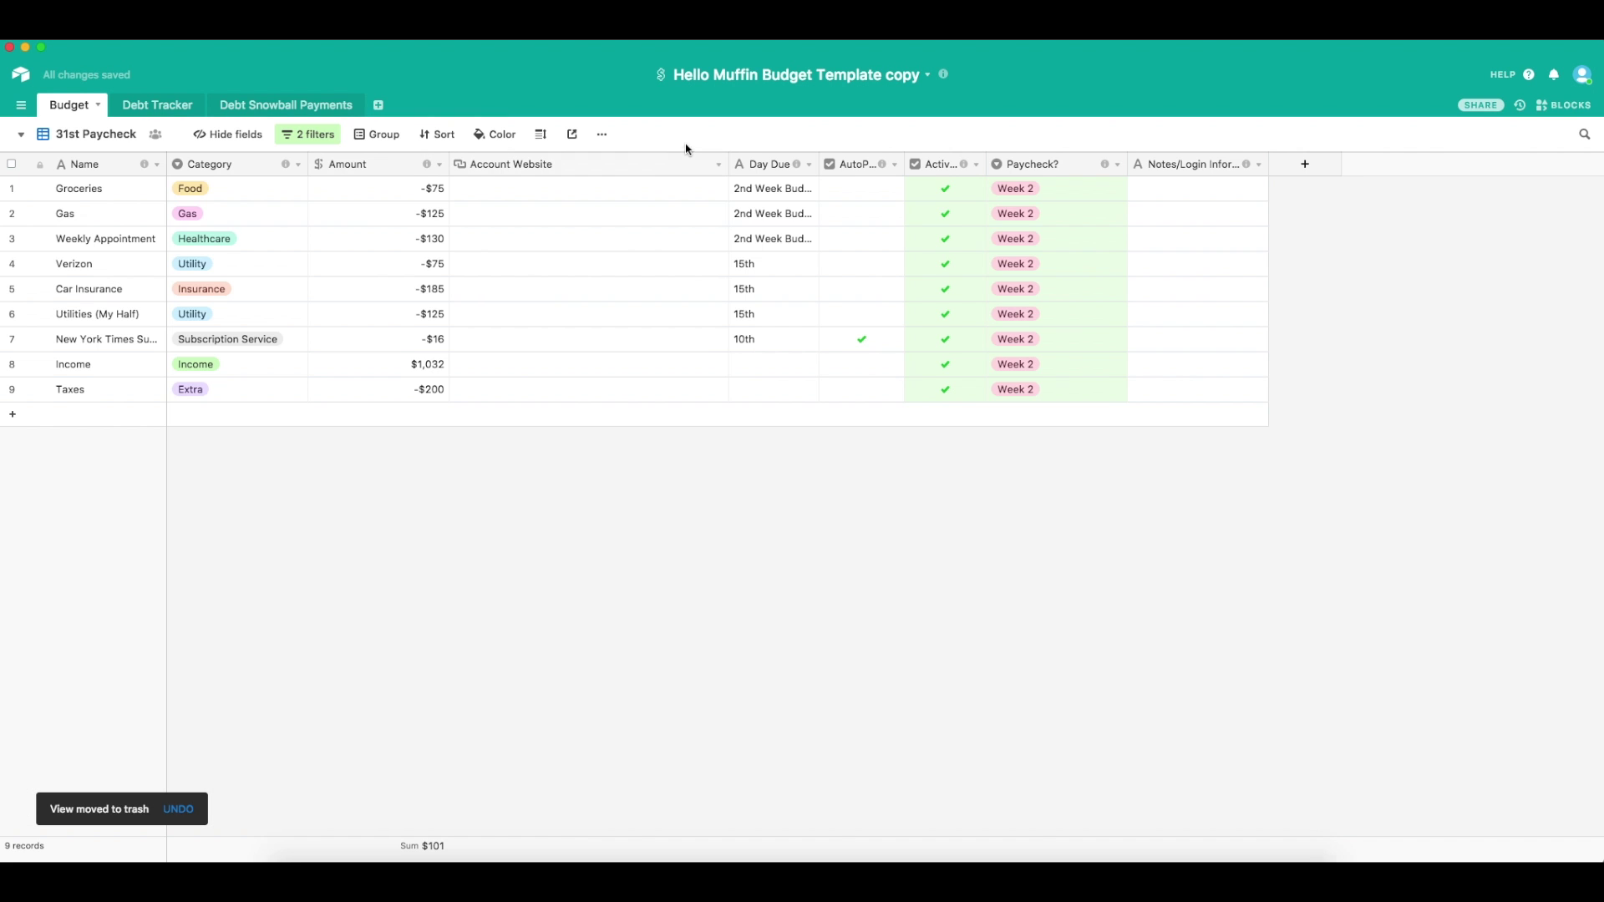
click(602, 135)
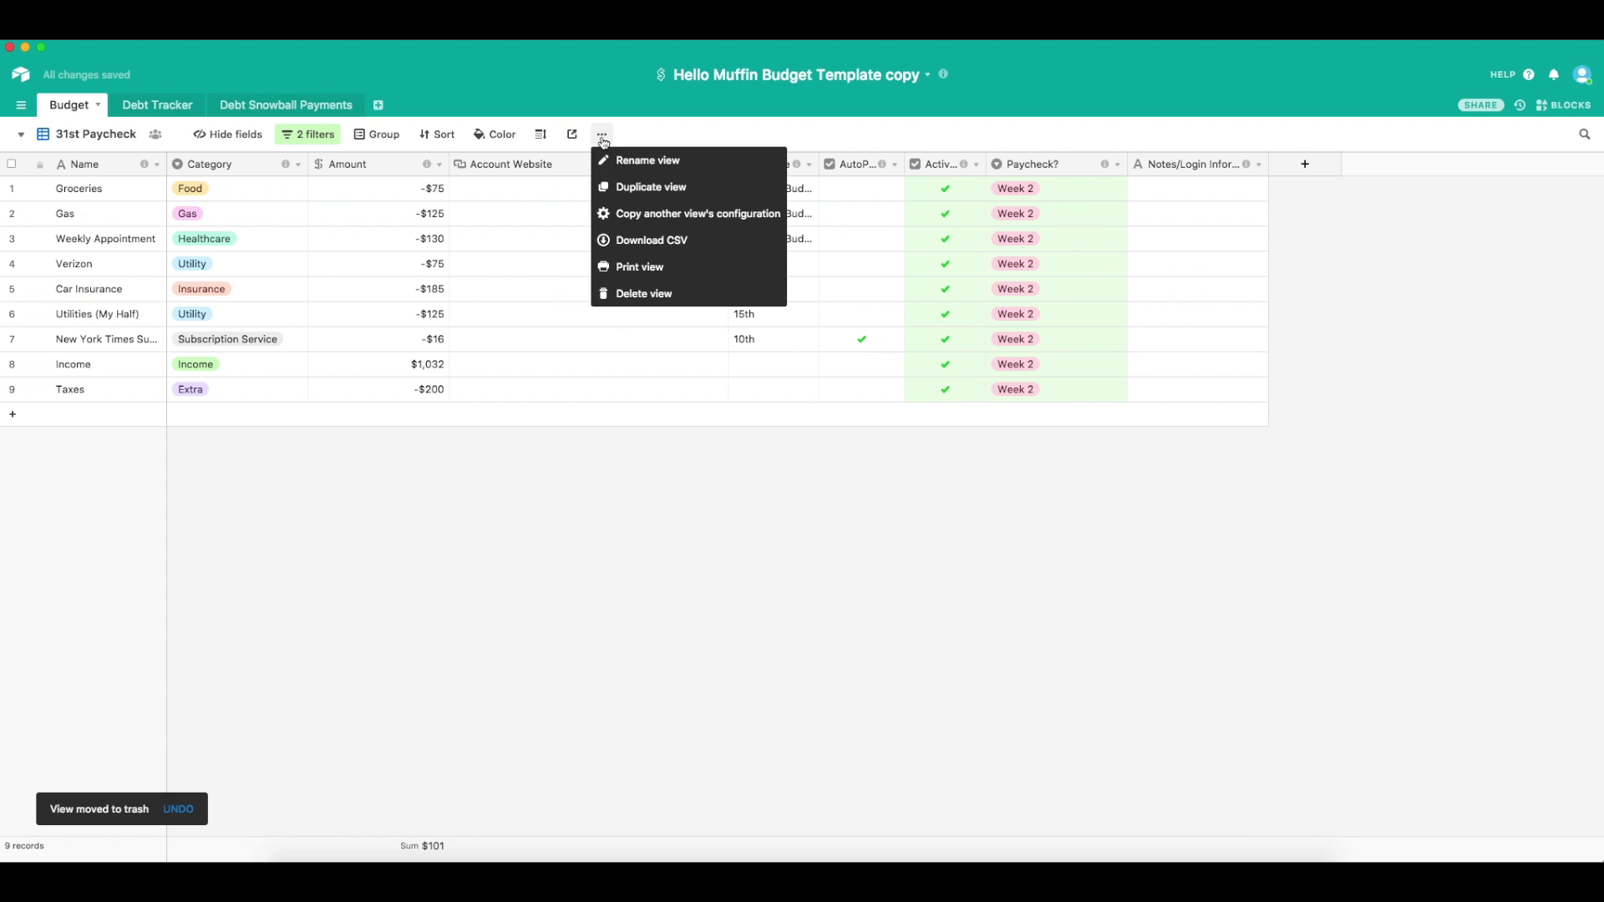
click(636, 295)
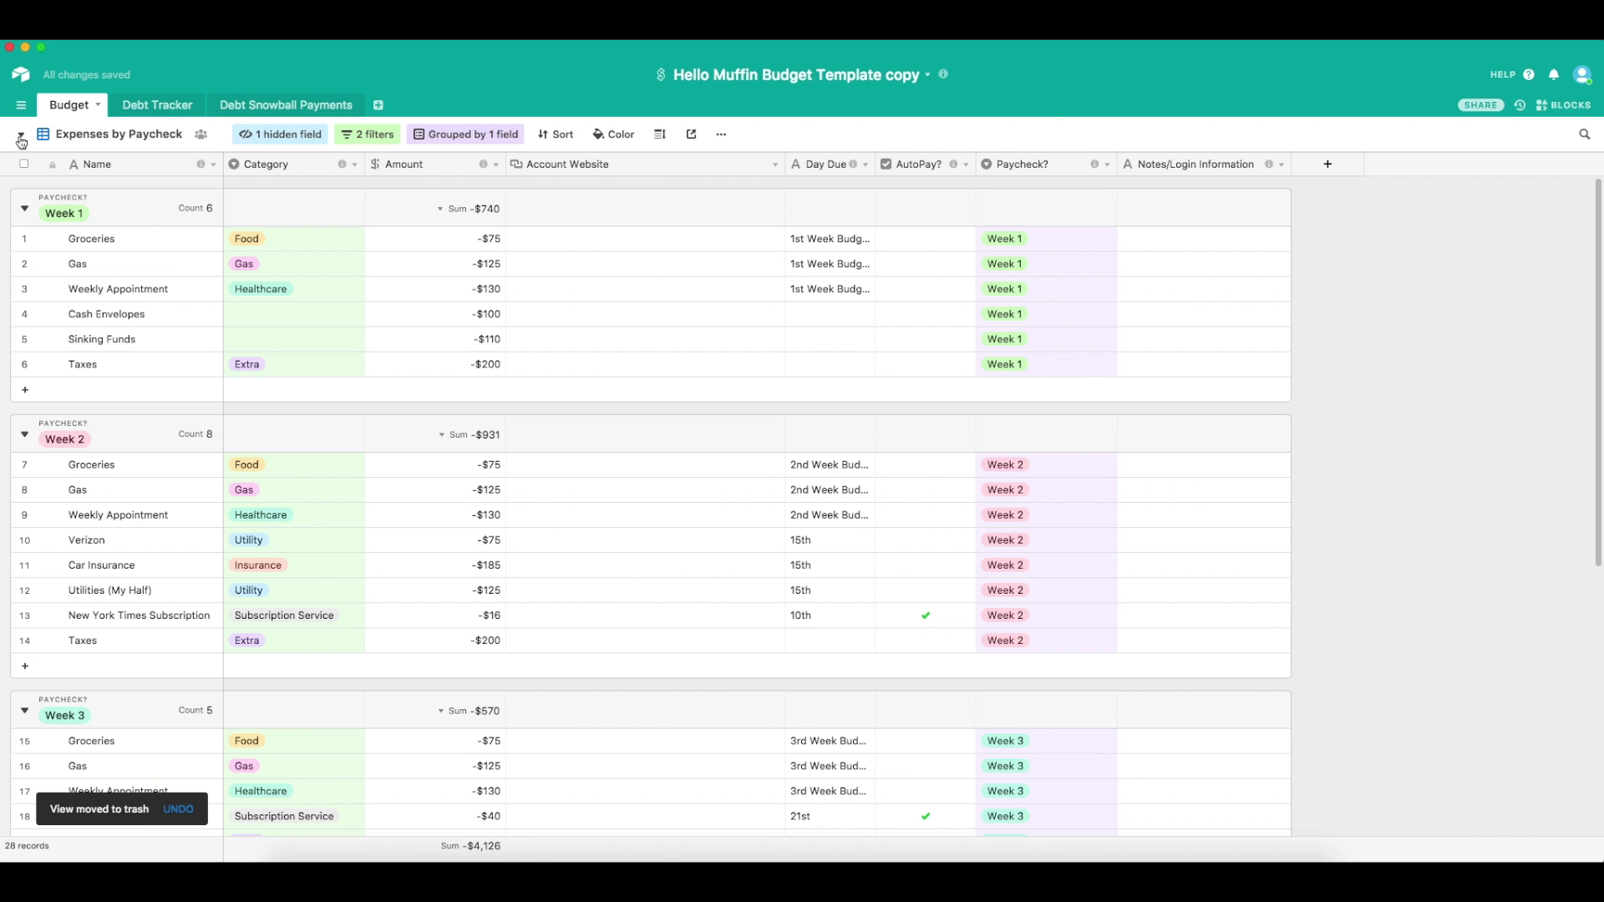
- Open the All Active Expenses by Category view and review its category groups and the category options available for Cash Envelopes
click(723, 134)
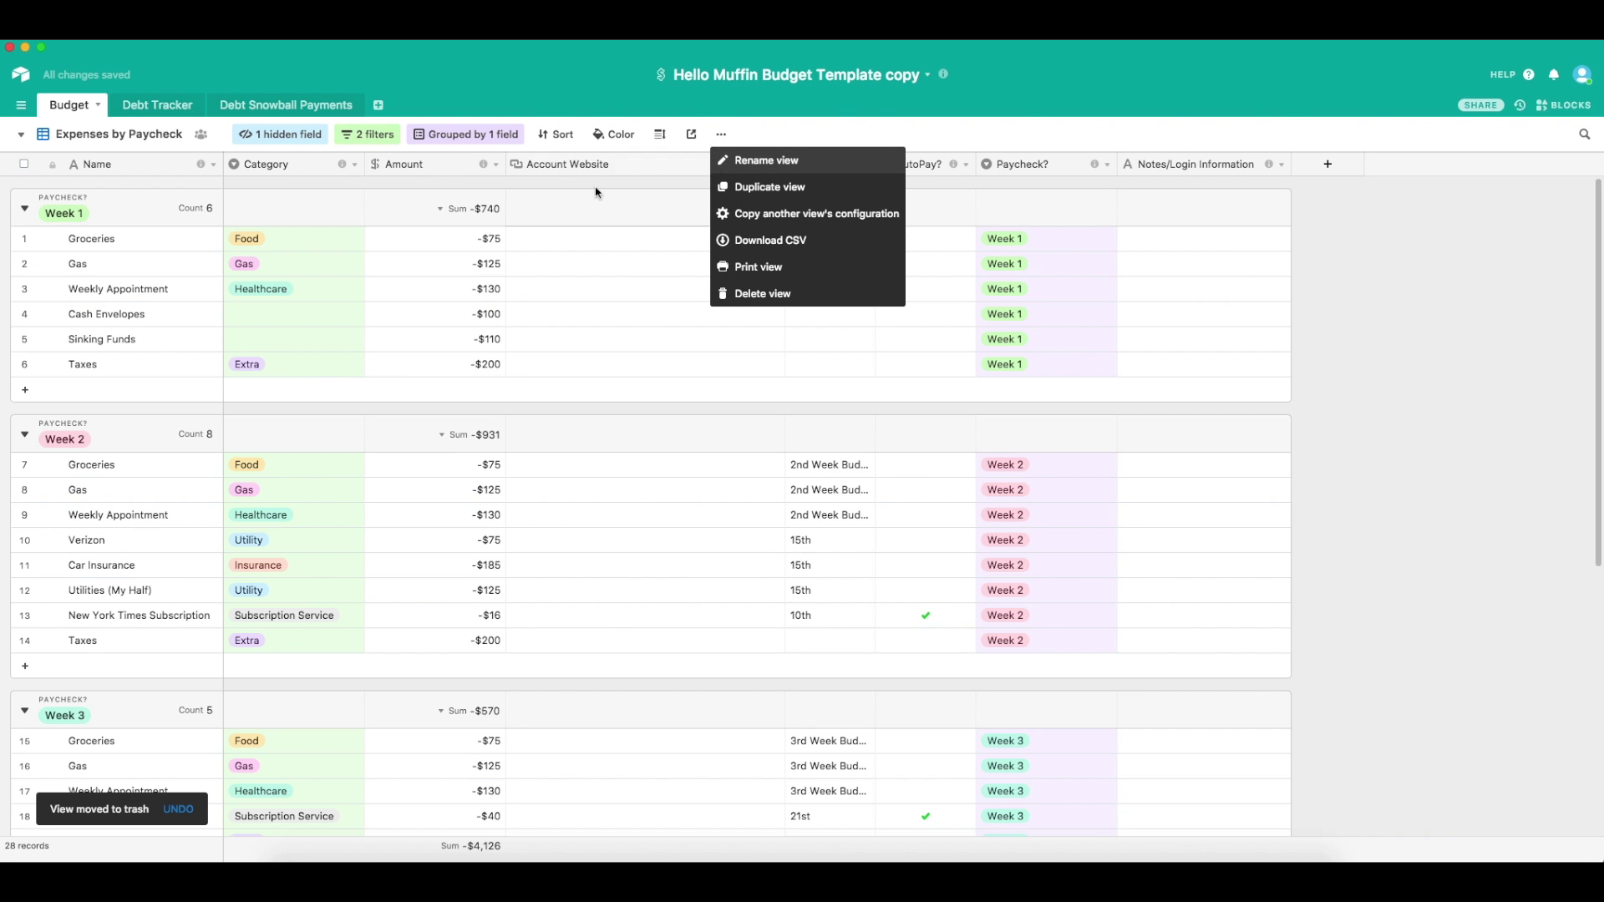
click(119, 134)
click(151, 205)
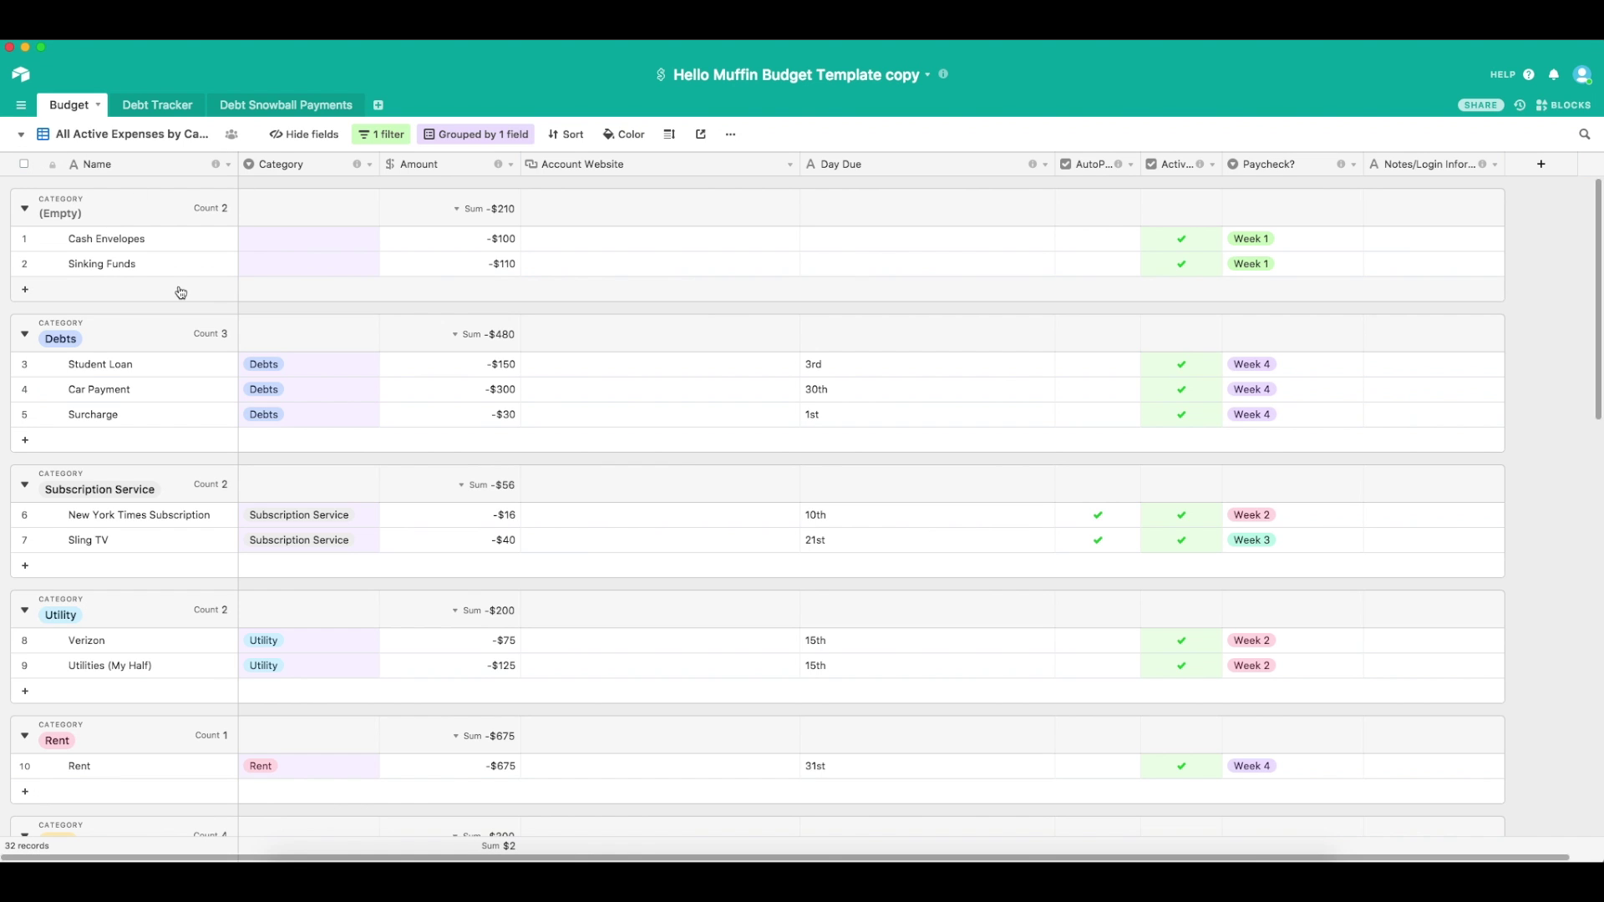
double_click(283, 244)
scroll(320, 341, down, 5)
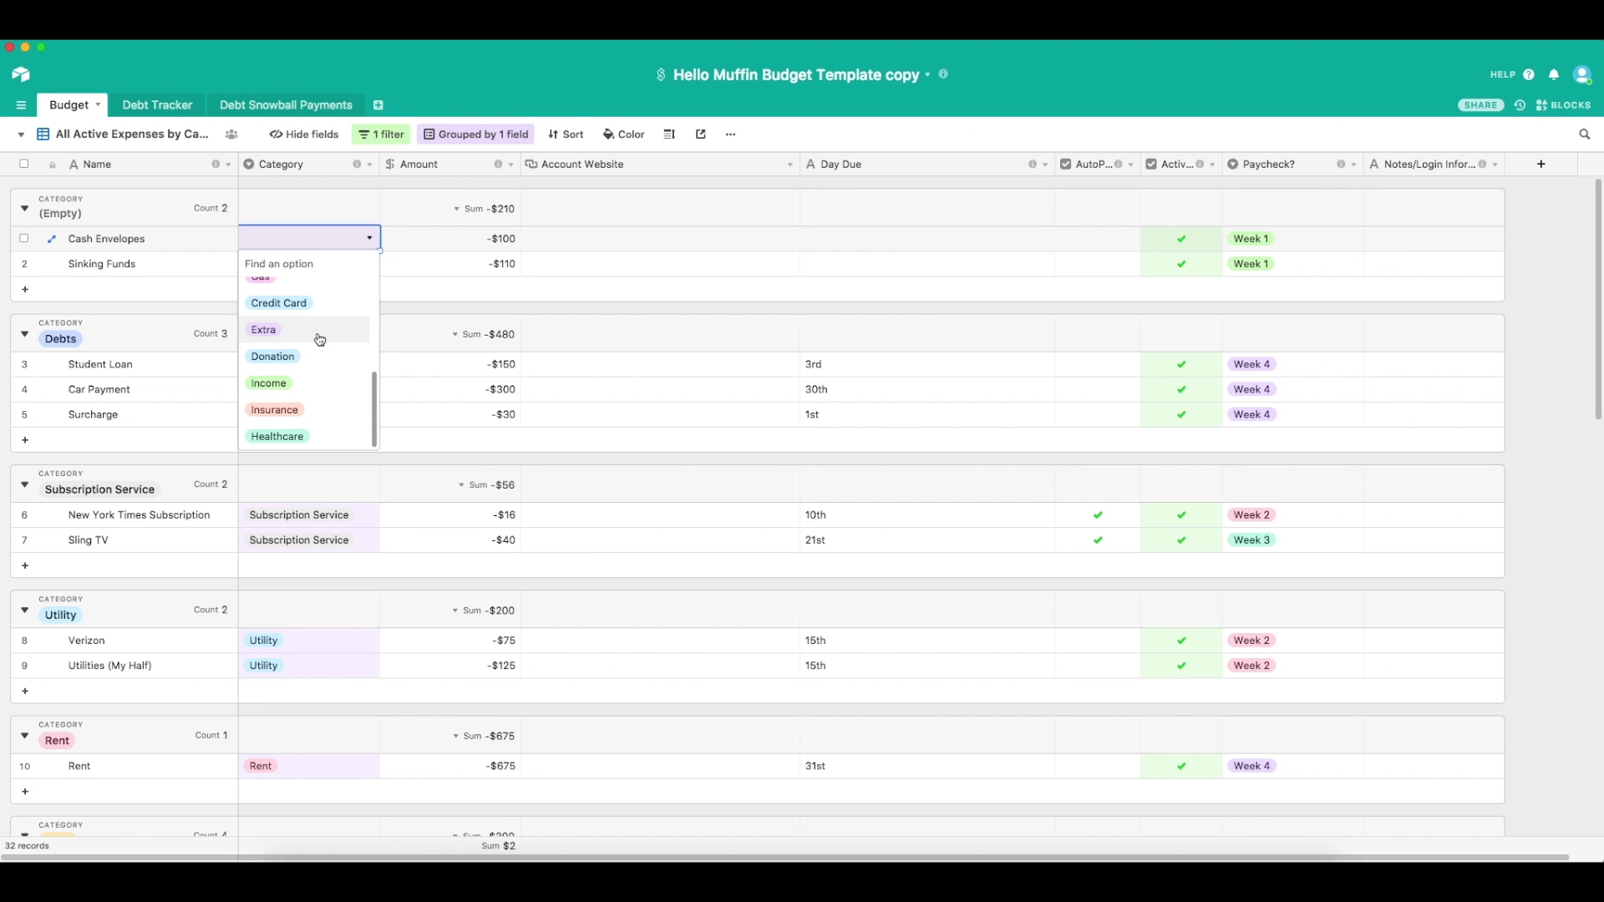
click(465, 313)
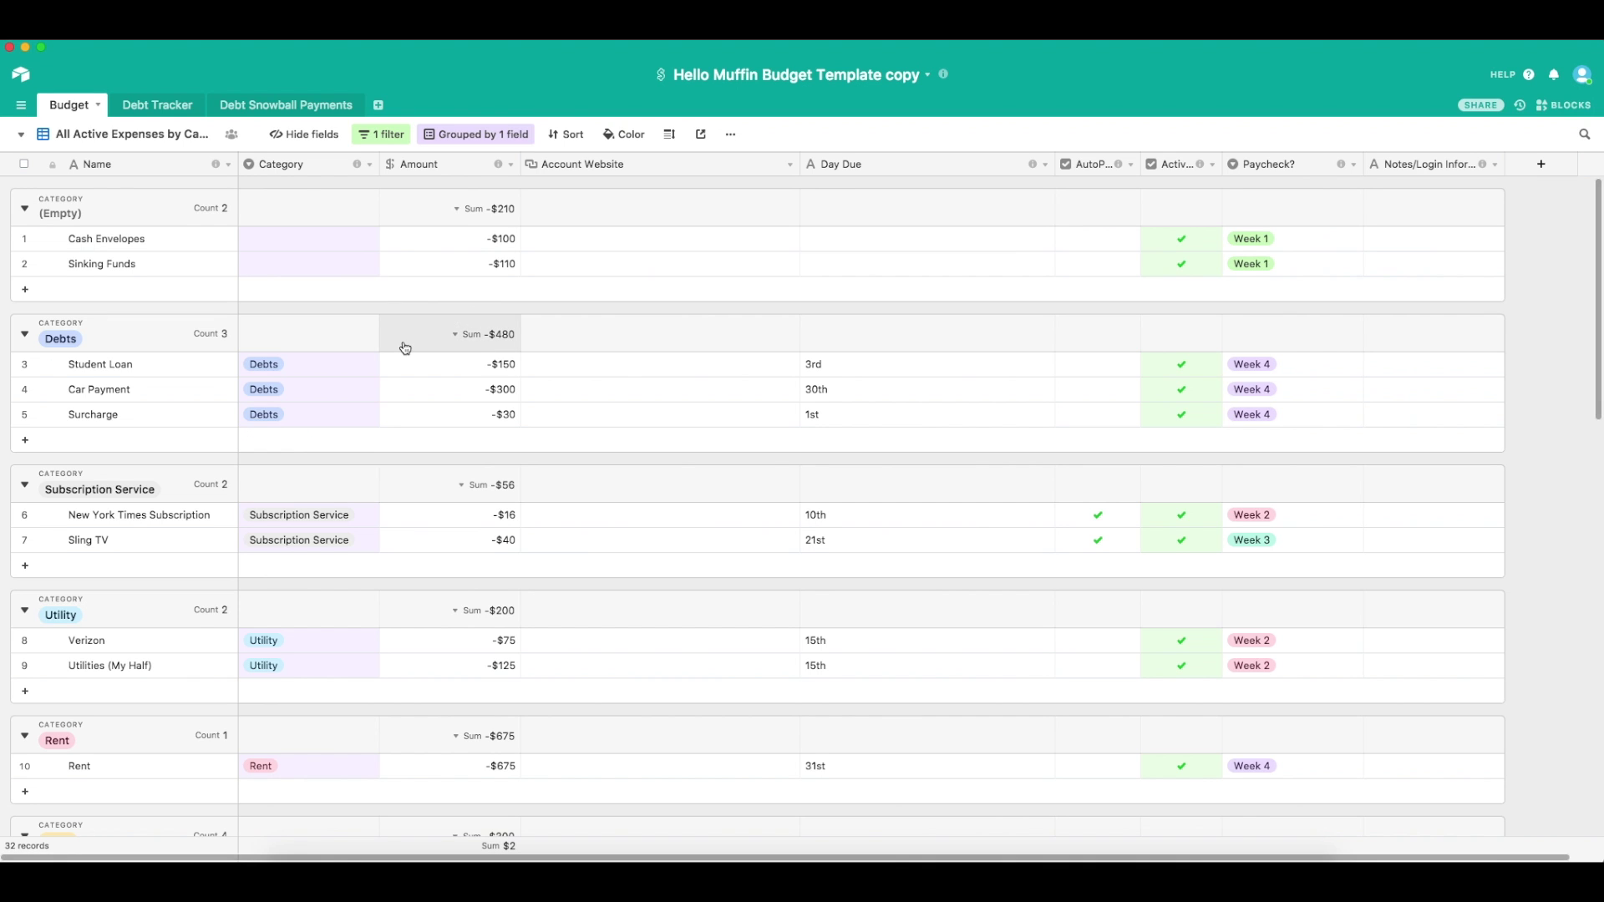
scroll(407, 349, down, 1)
scroll(434, 386, down, 1)
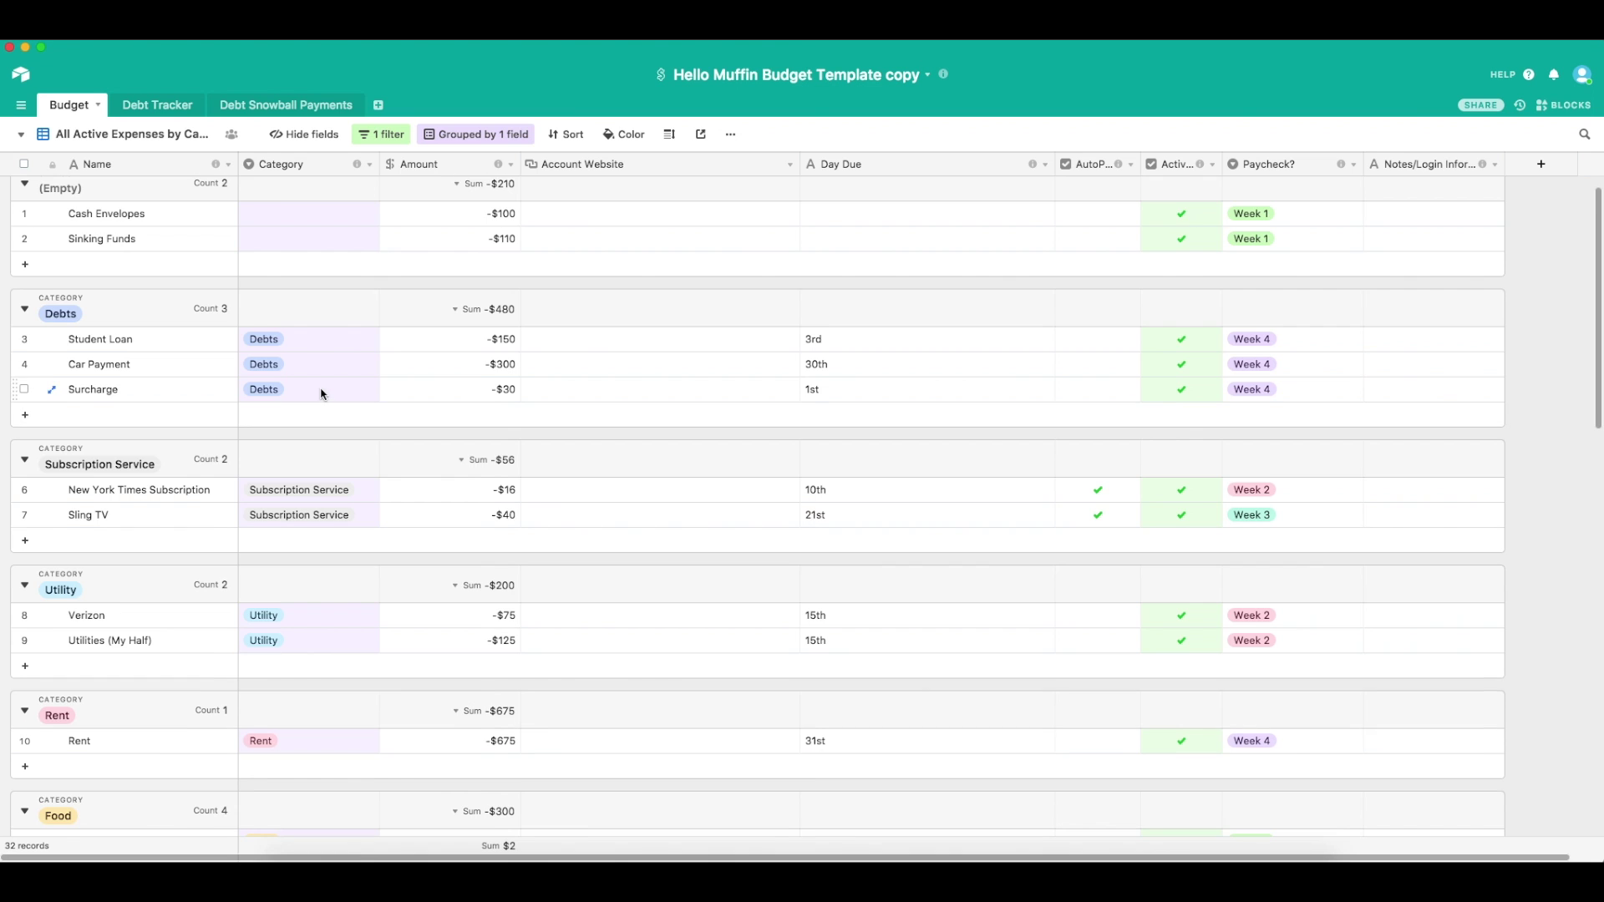
- Review the expense groups and their amount sums in the All Active Expenses by Category view, from Debts through Healthcare
scroll(322, 393, down, 3)
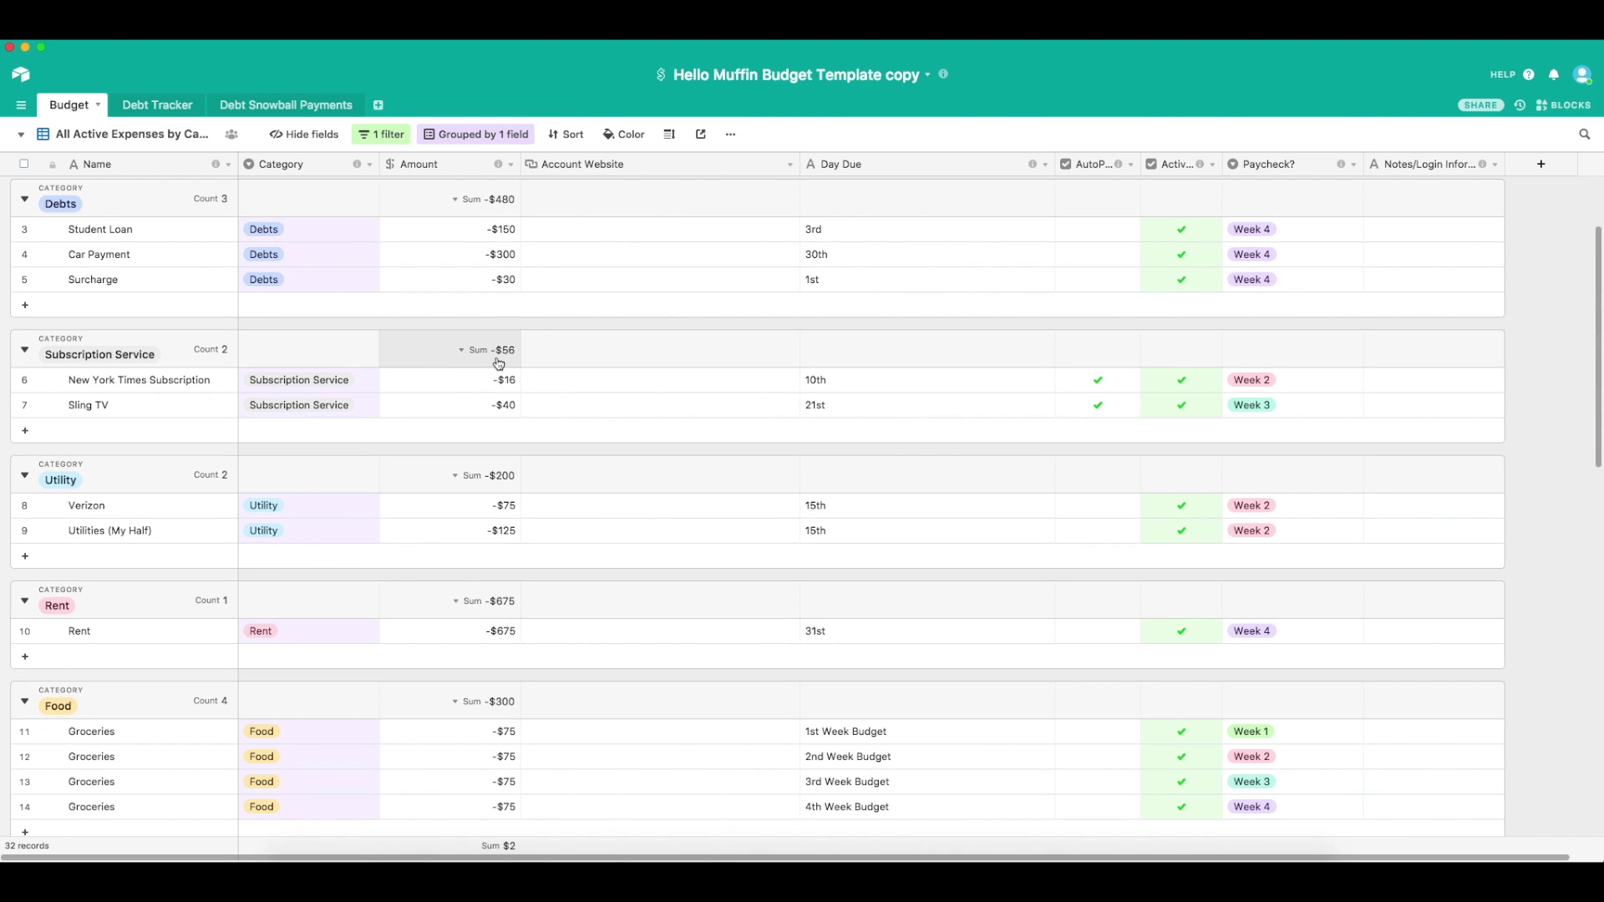
scroll(352, 393, down, 2)
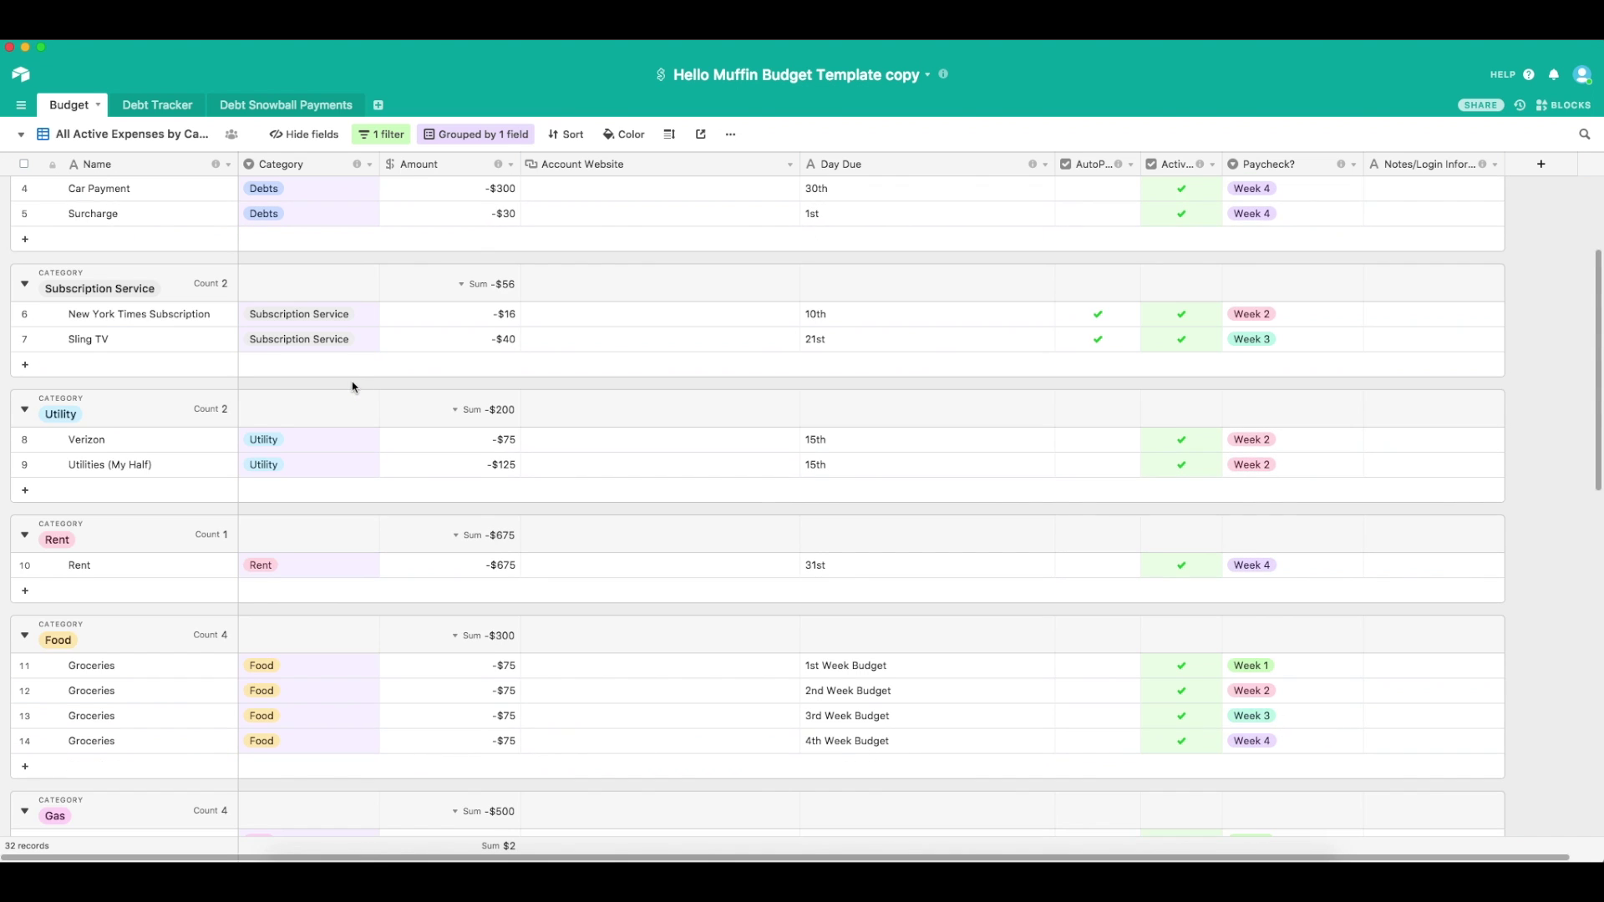
scroll(356, 389, down, 2)
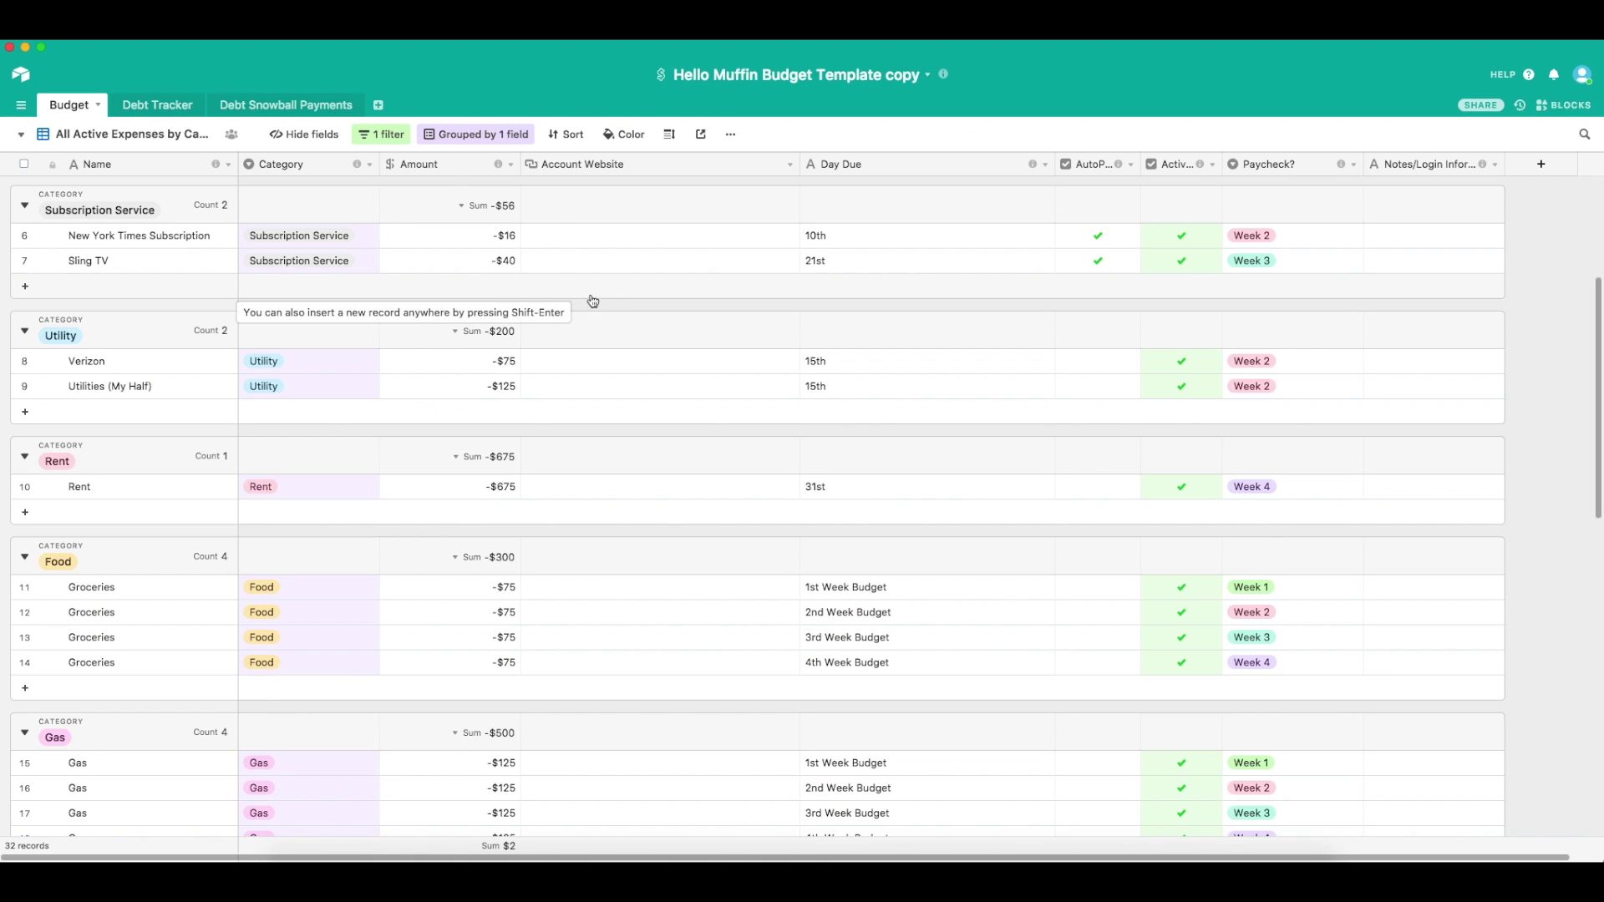
scroll(501, 385, down, 1)
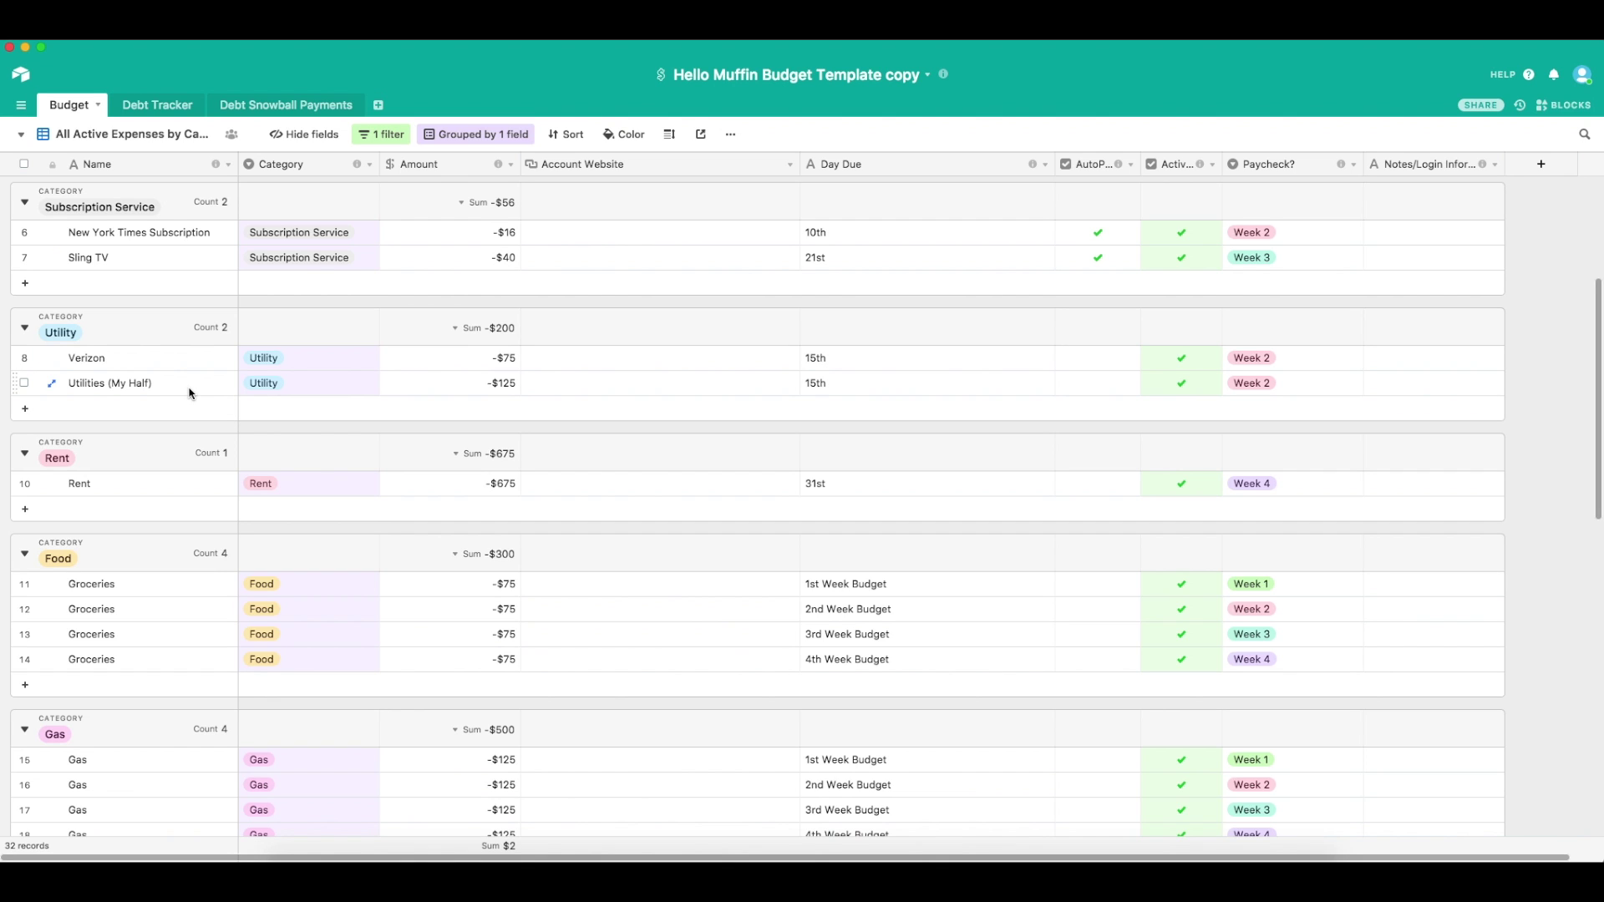
scroll(558, 430, down, 1)
scroll(558, 430, down, 4)
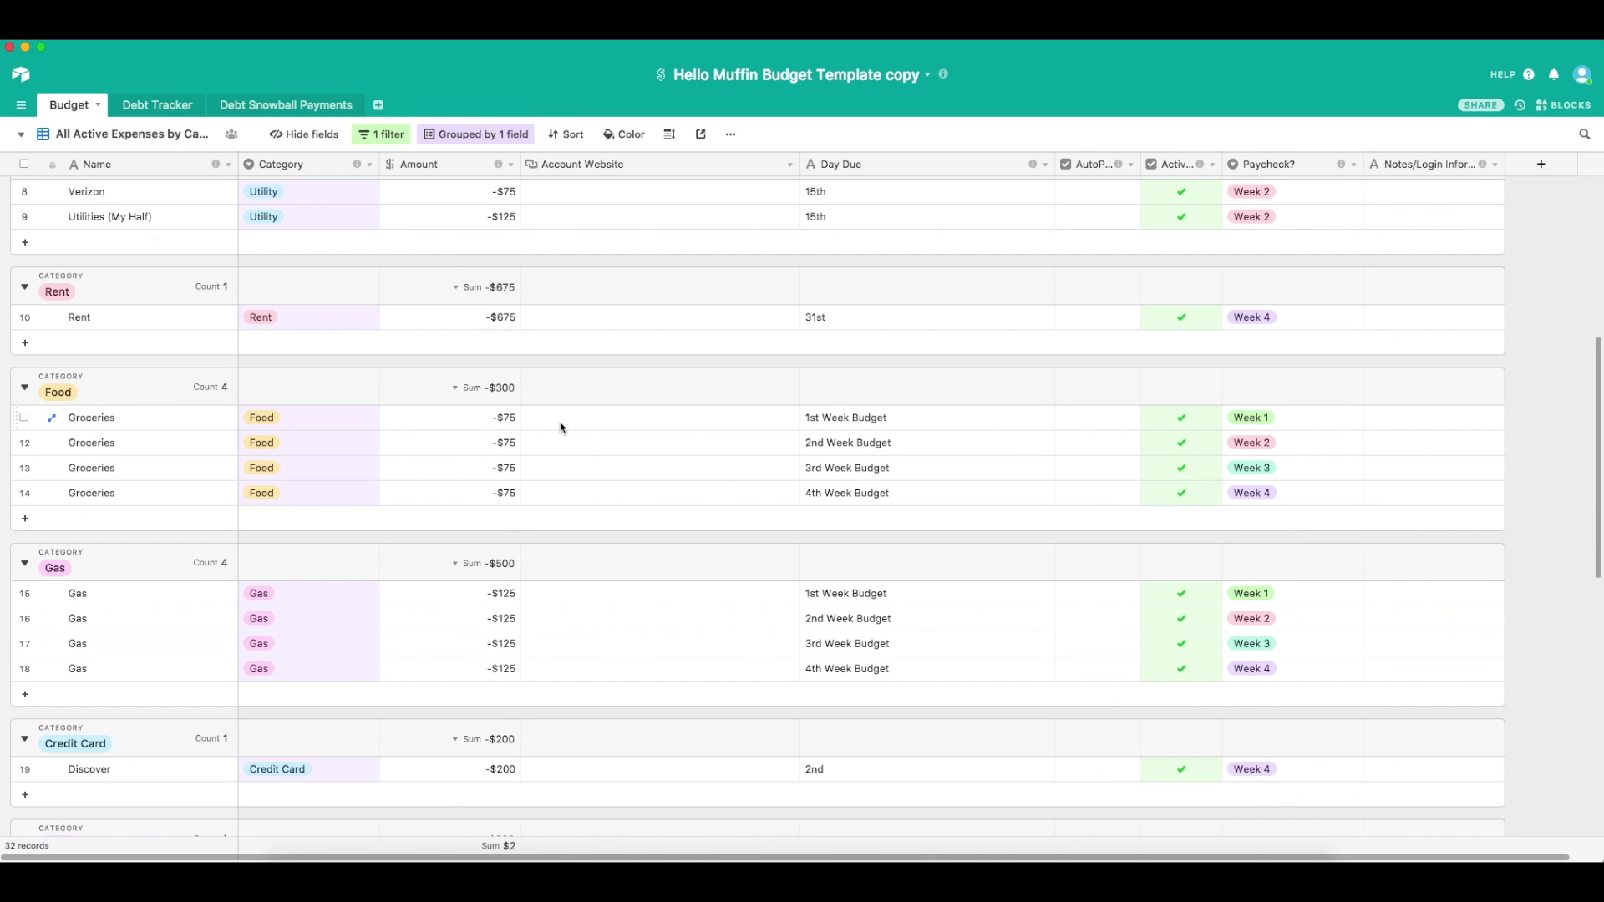
scroll(585, 467, down, 1)
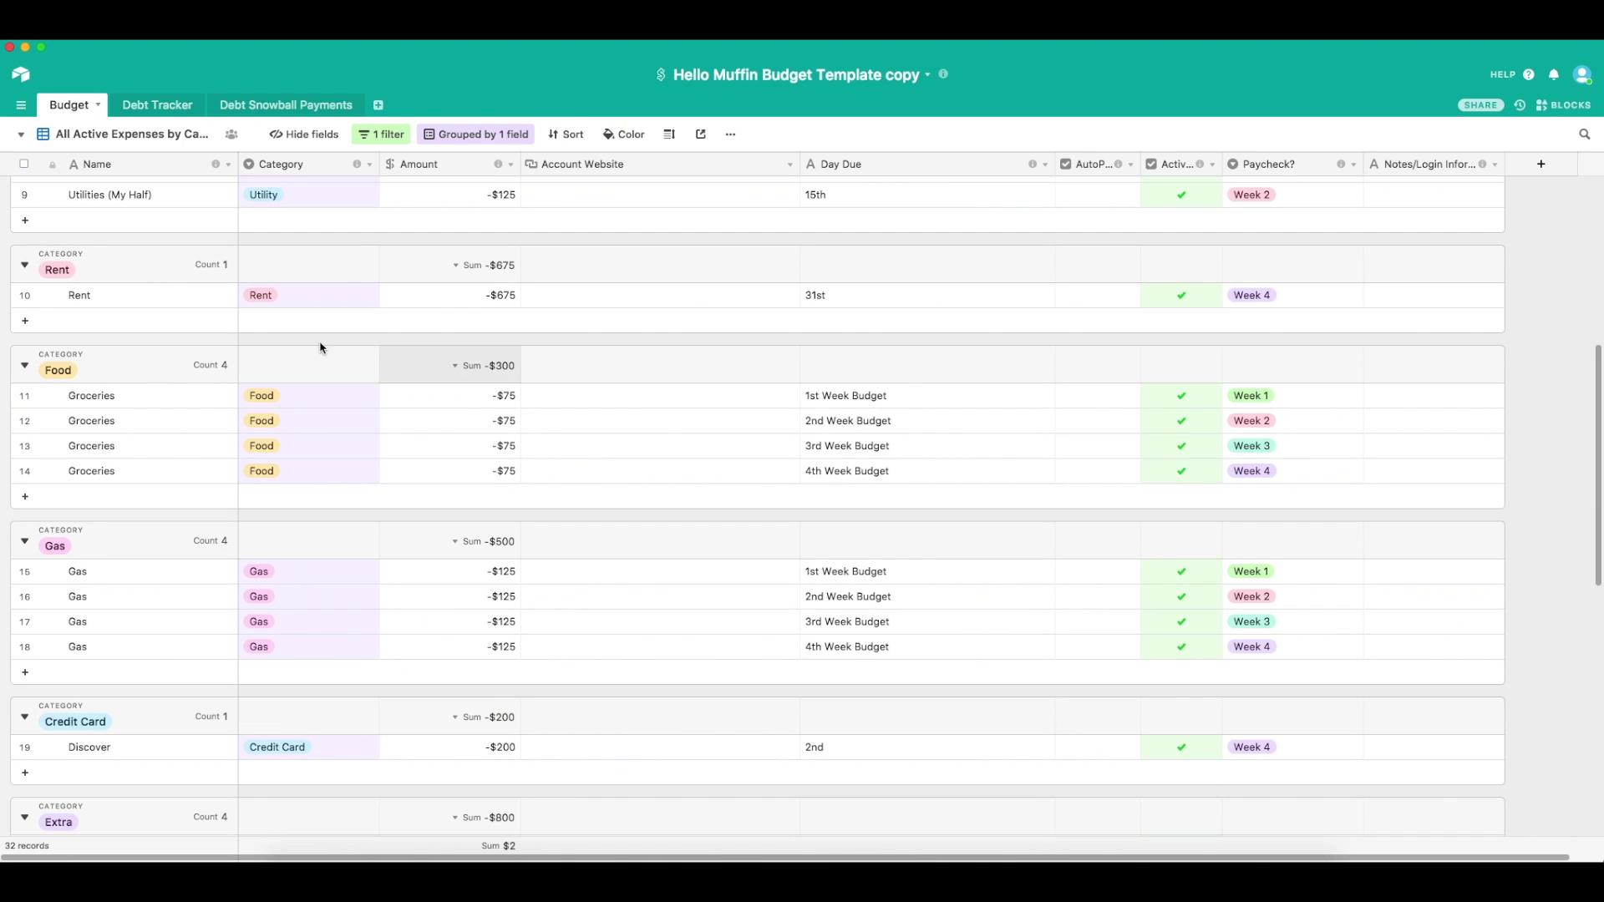
scroll(535, 325, down, 2)
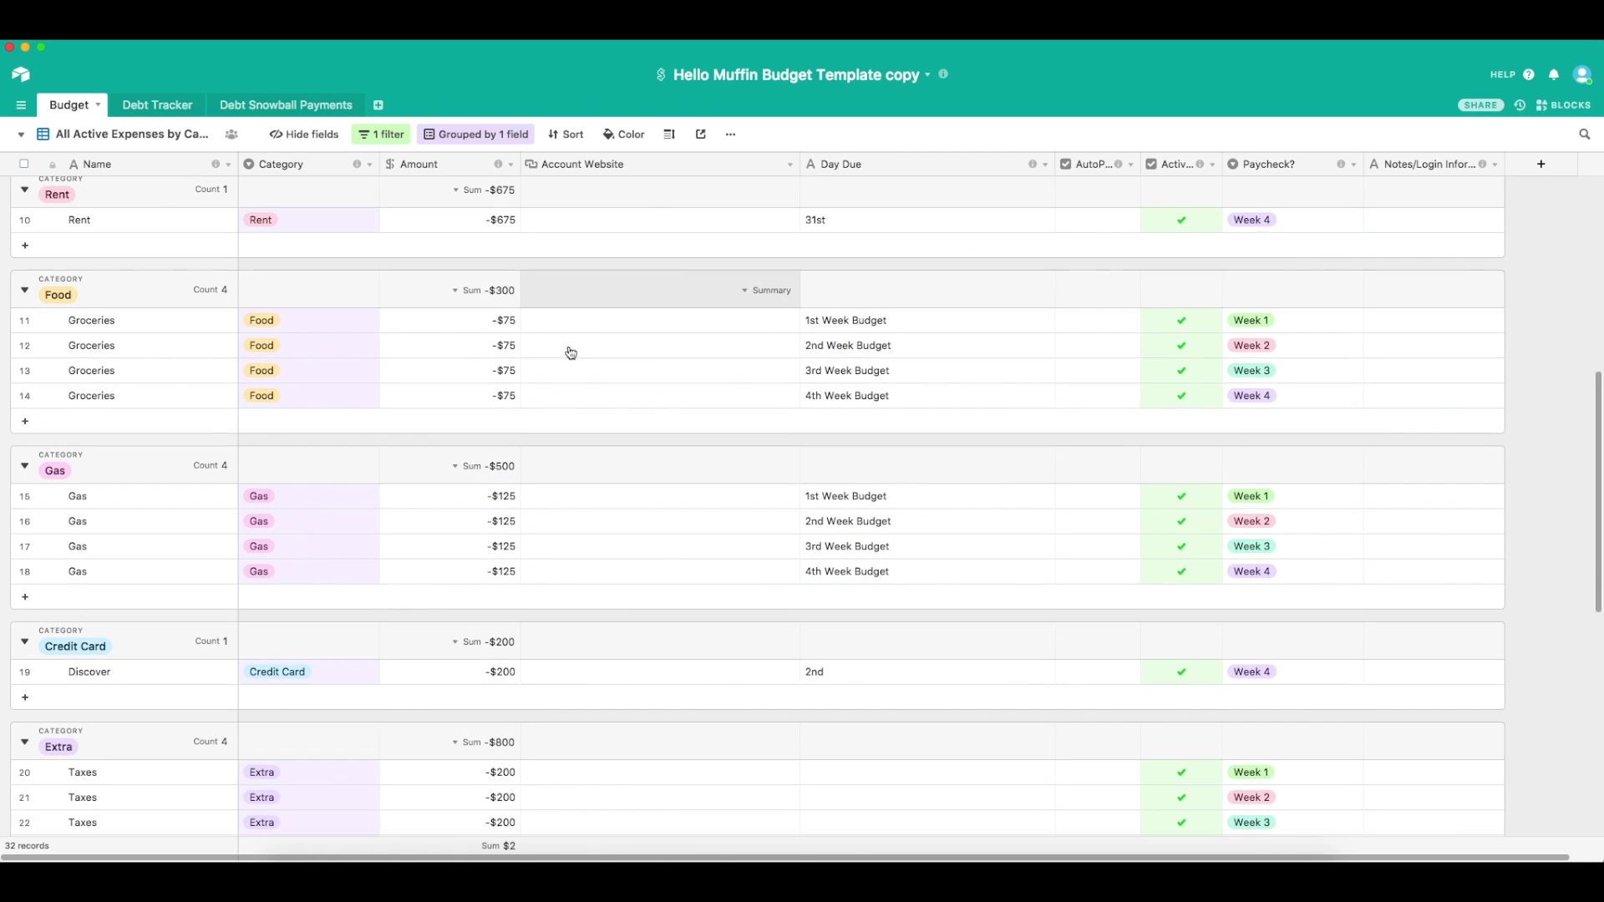
scroll(605, 454, down, 4)
scroll(605, 457, down, 2)
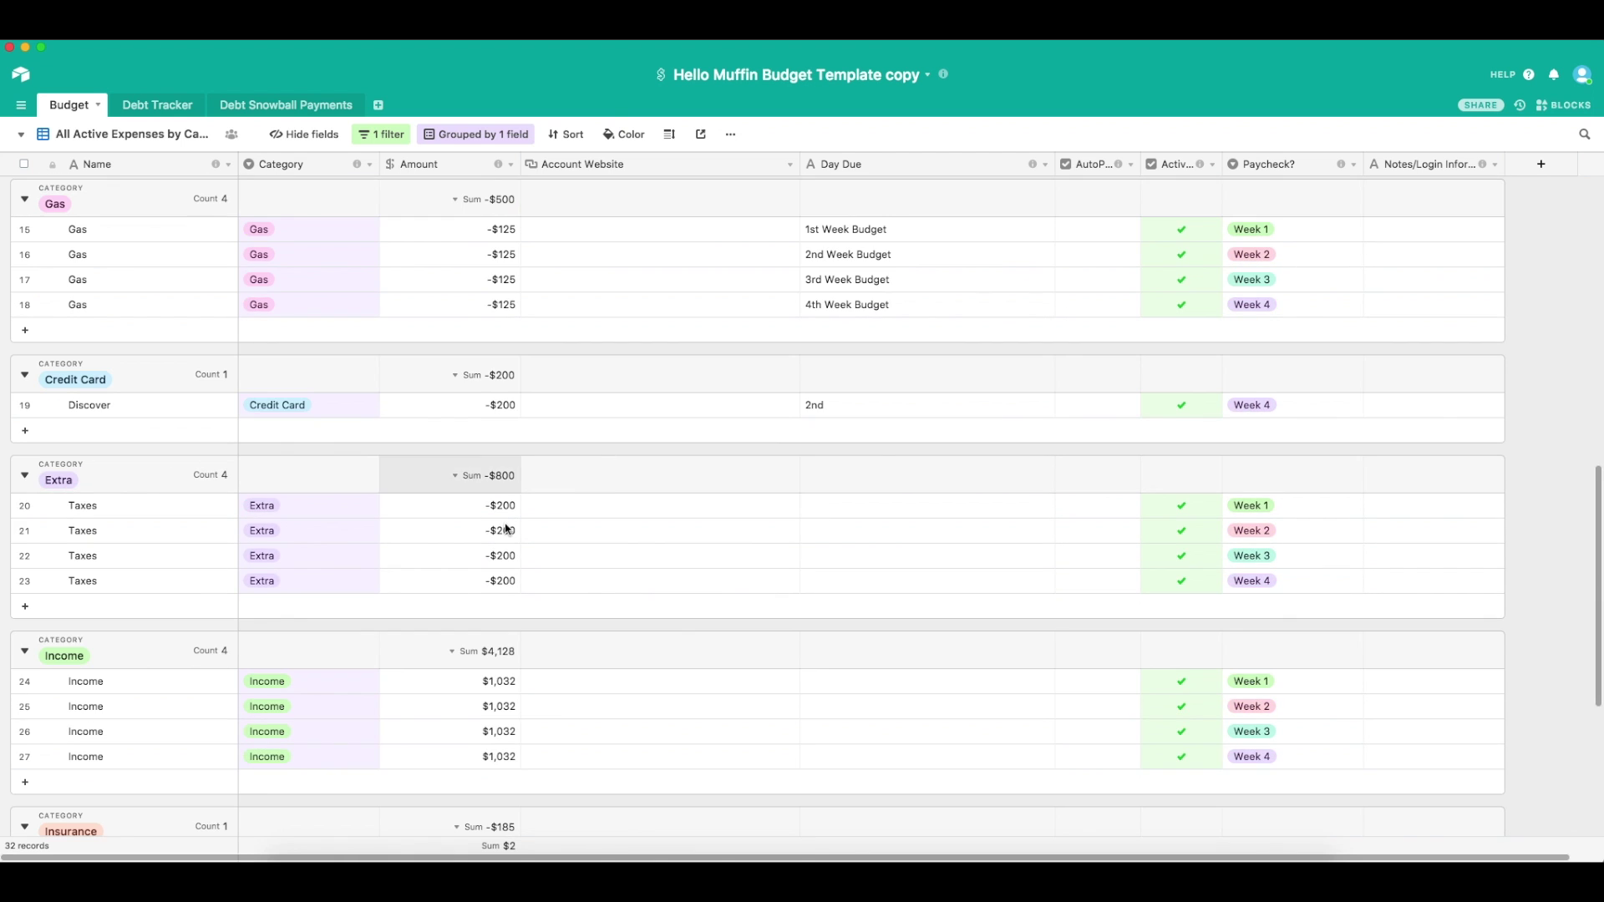
scroll(613, 512, down, 6)
scroll(613, 512, up, 2)
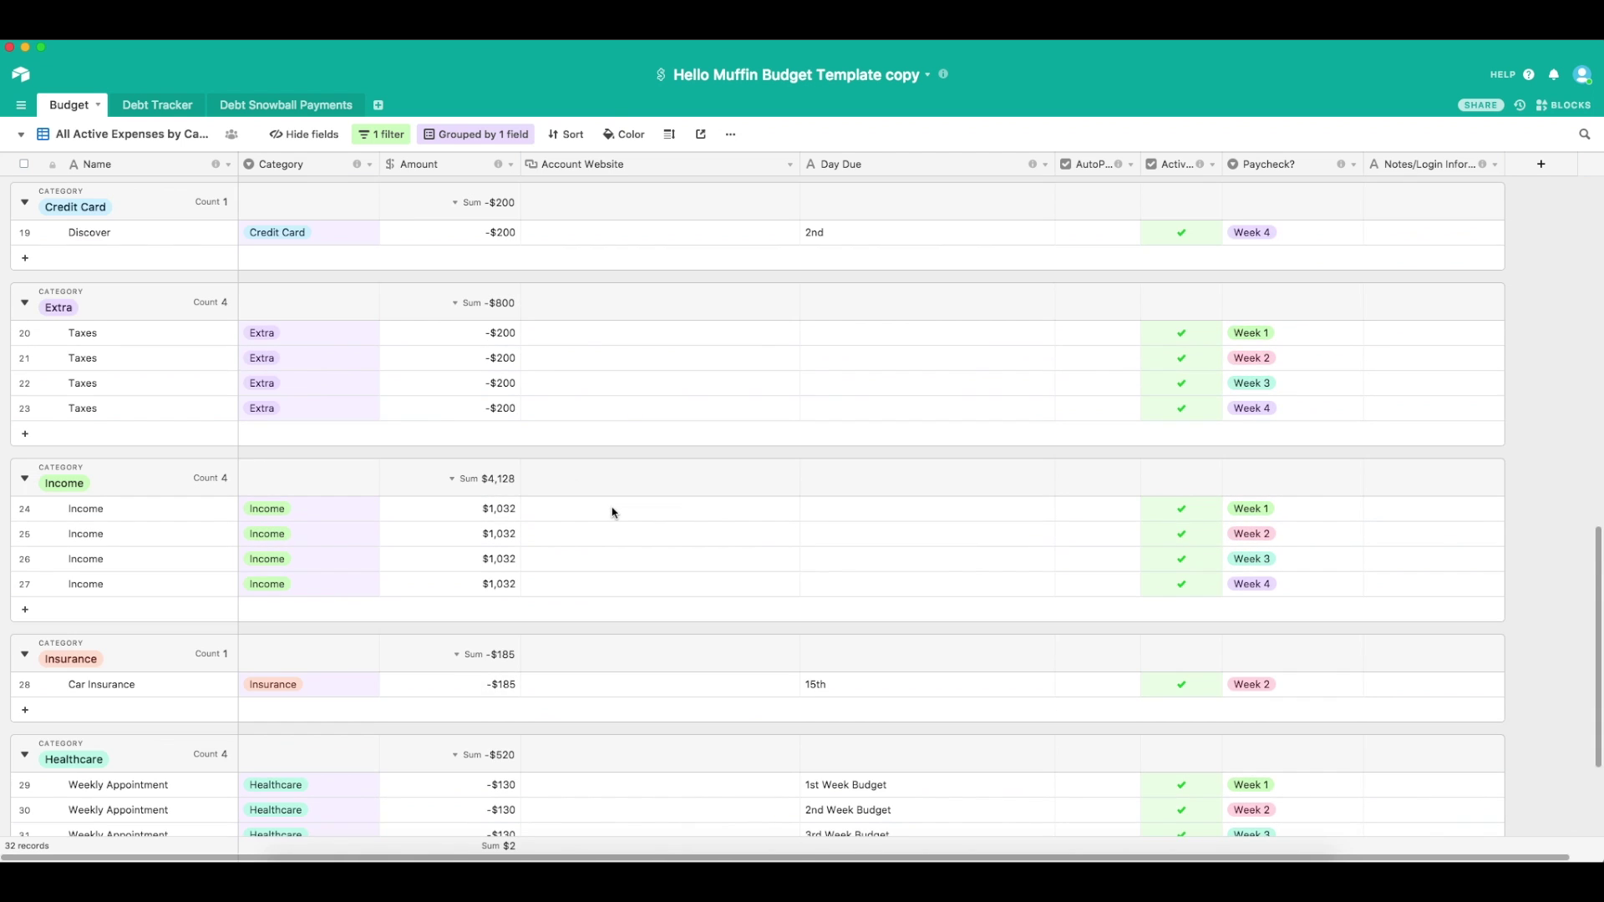
scroll(632, 517, down, 1)
scroll(631, 518, down, 2)
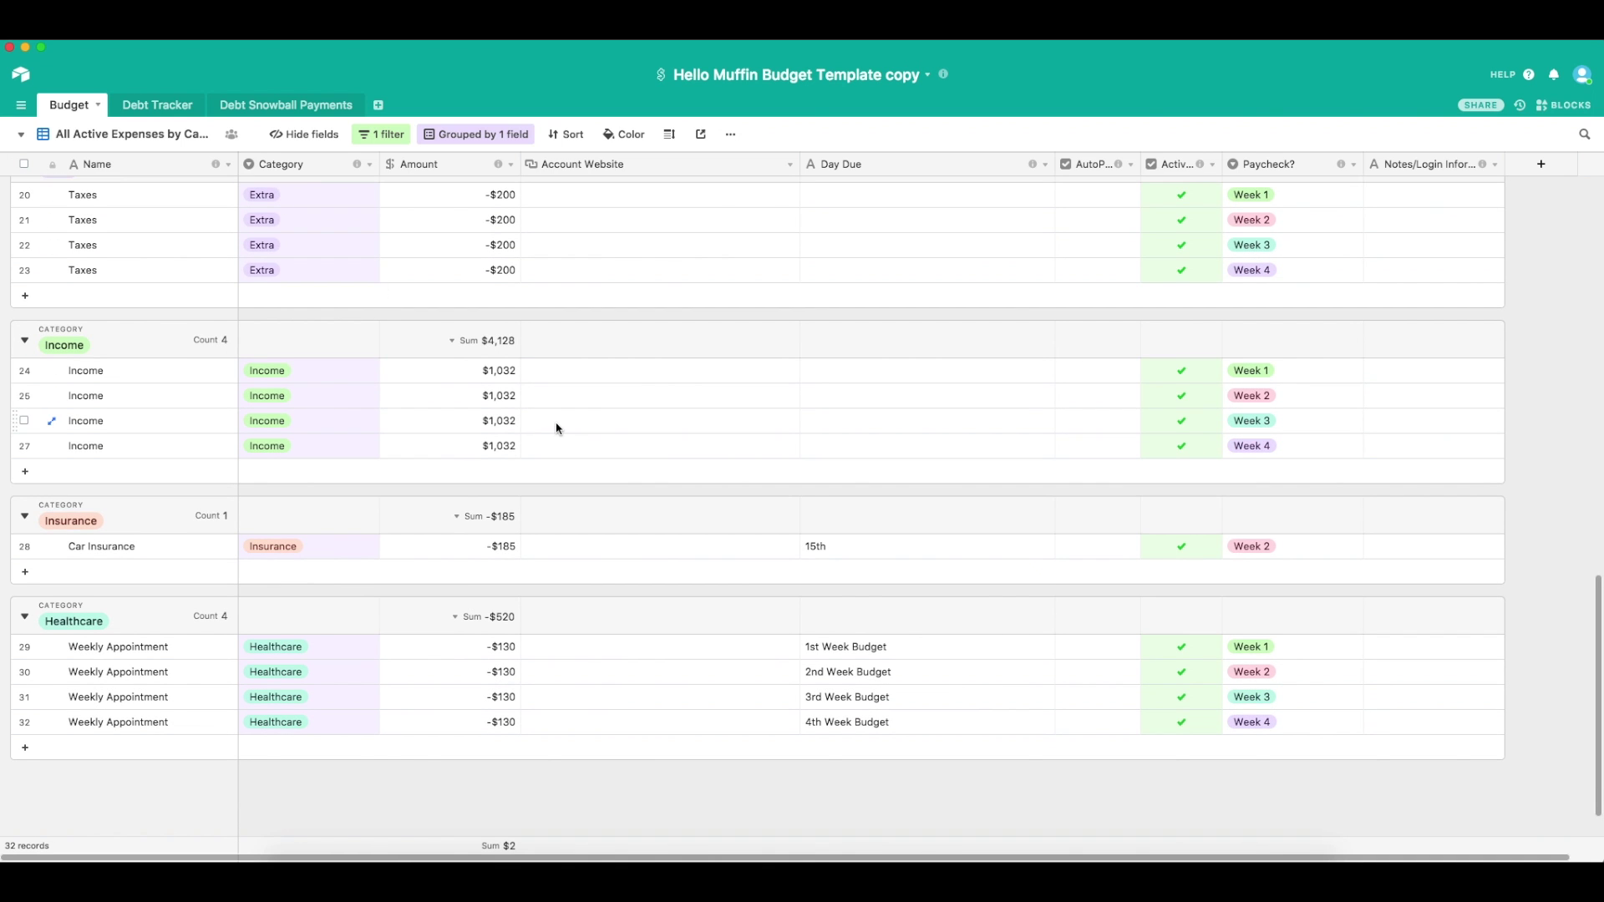
scroll(555, 426, down, 1)
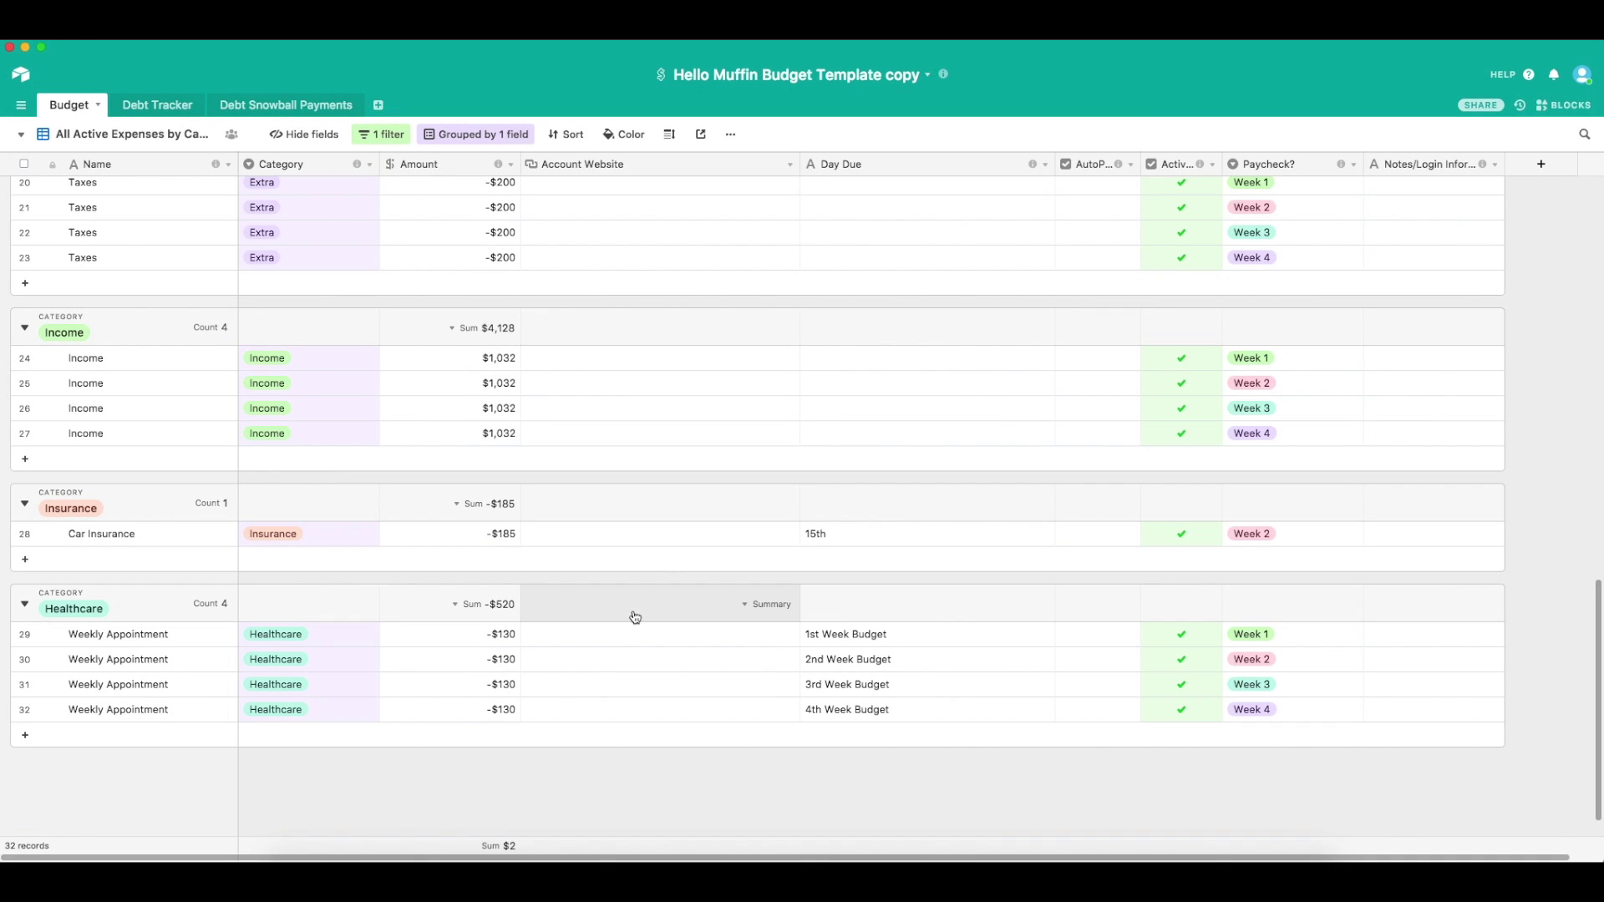
scroll(628, 652, up, 15)
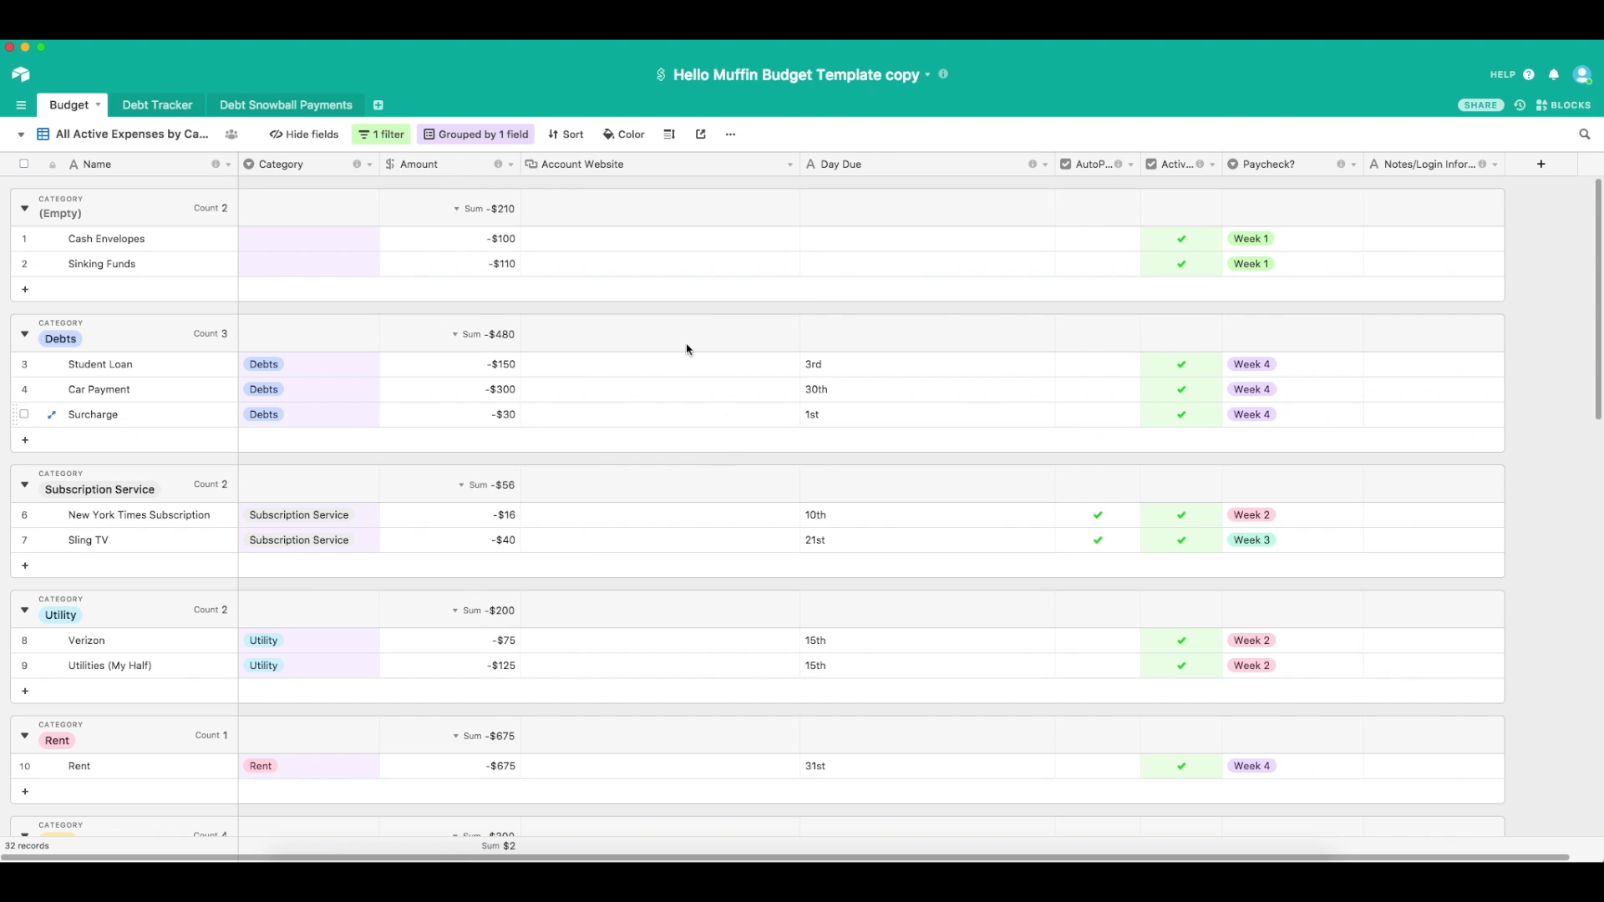
- View the Debt Tracker and Debt Snowball Payments tables, and return to the overview of all bases
click(159, 106)
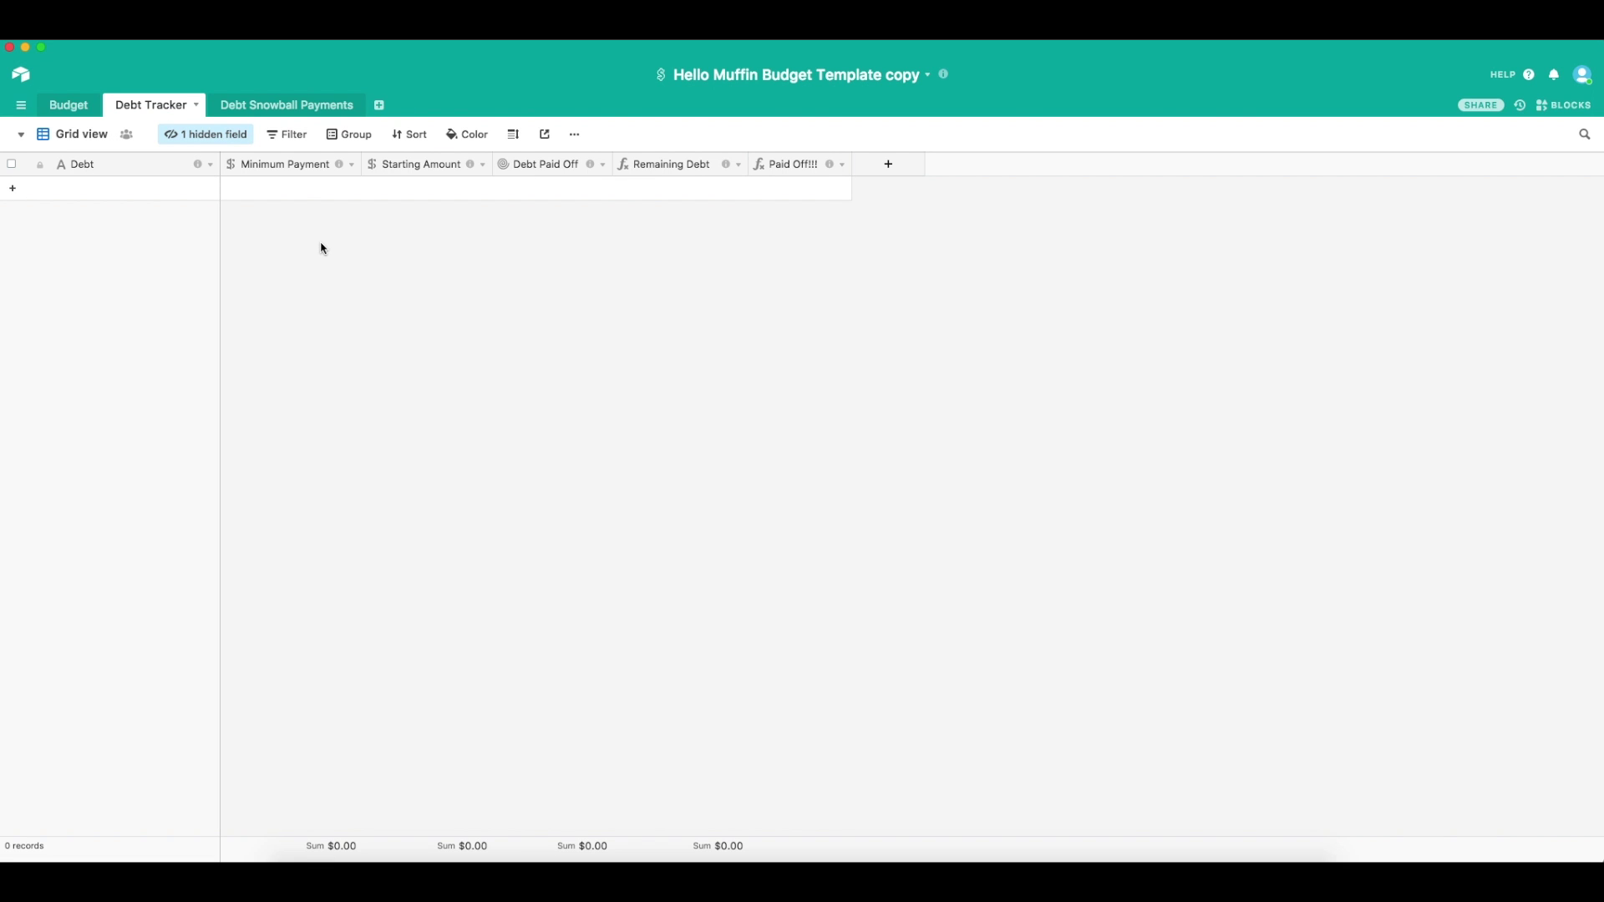
click(287, 104)
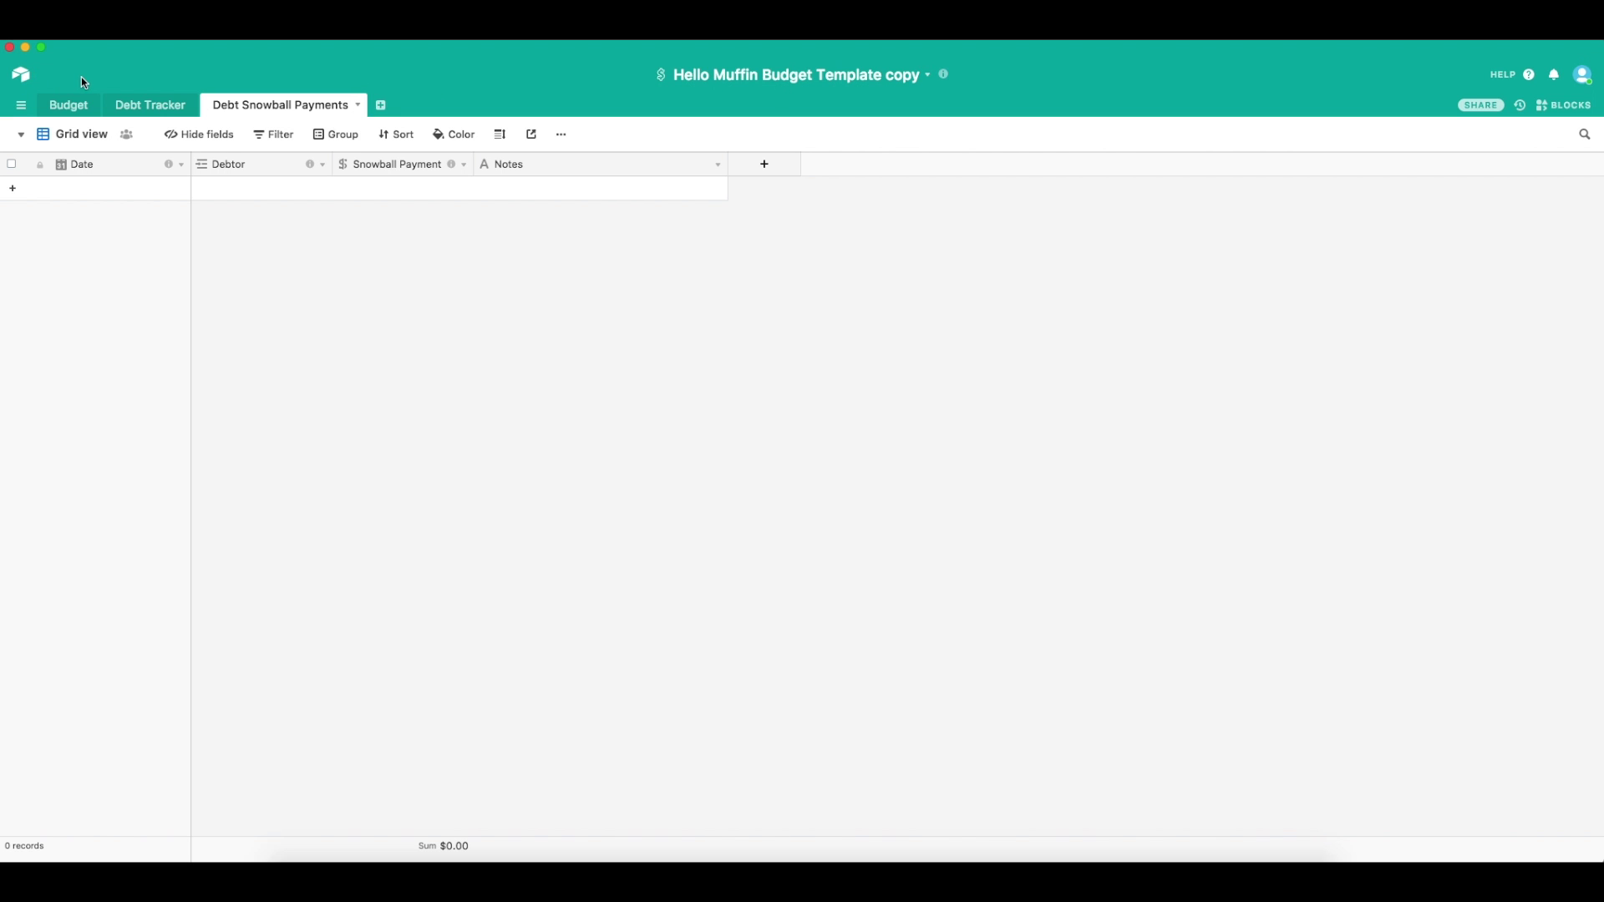
click(21, 75)
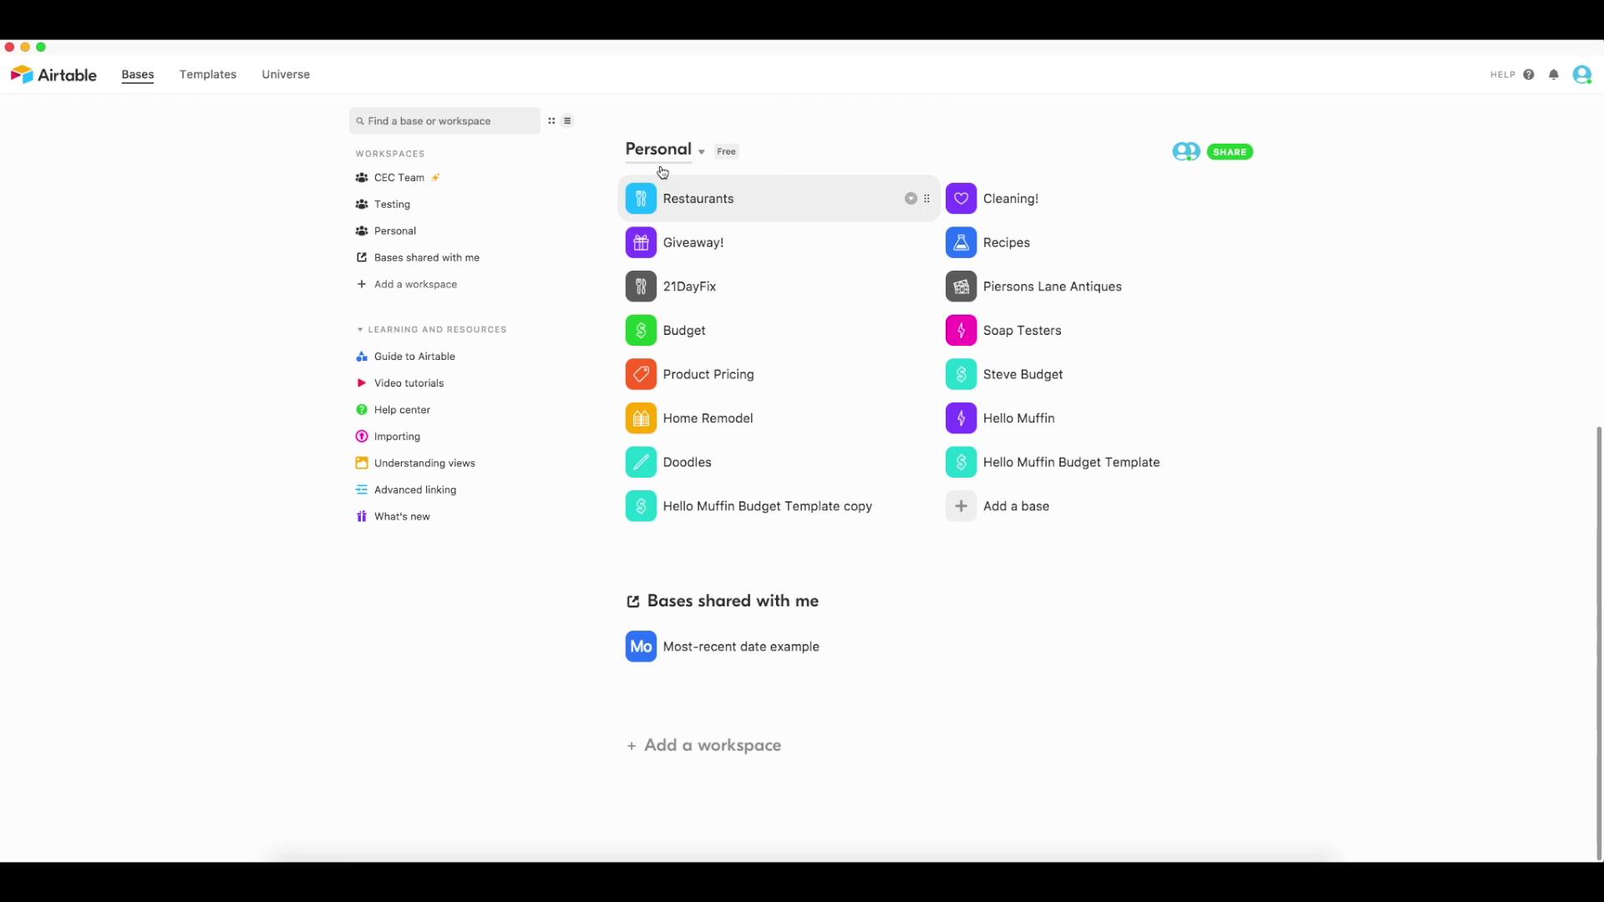
- Check the Personal workspace's options and the available ways to add a base, without choosing any
click(702, 152)
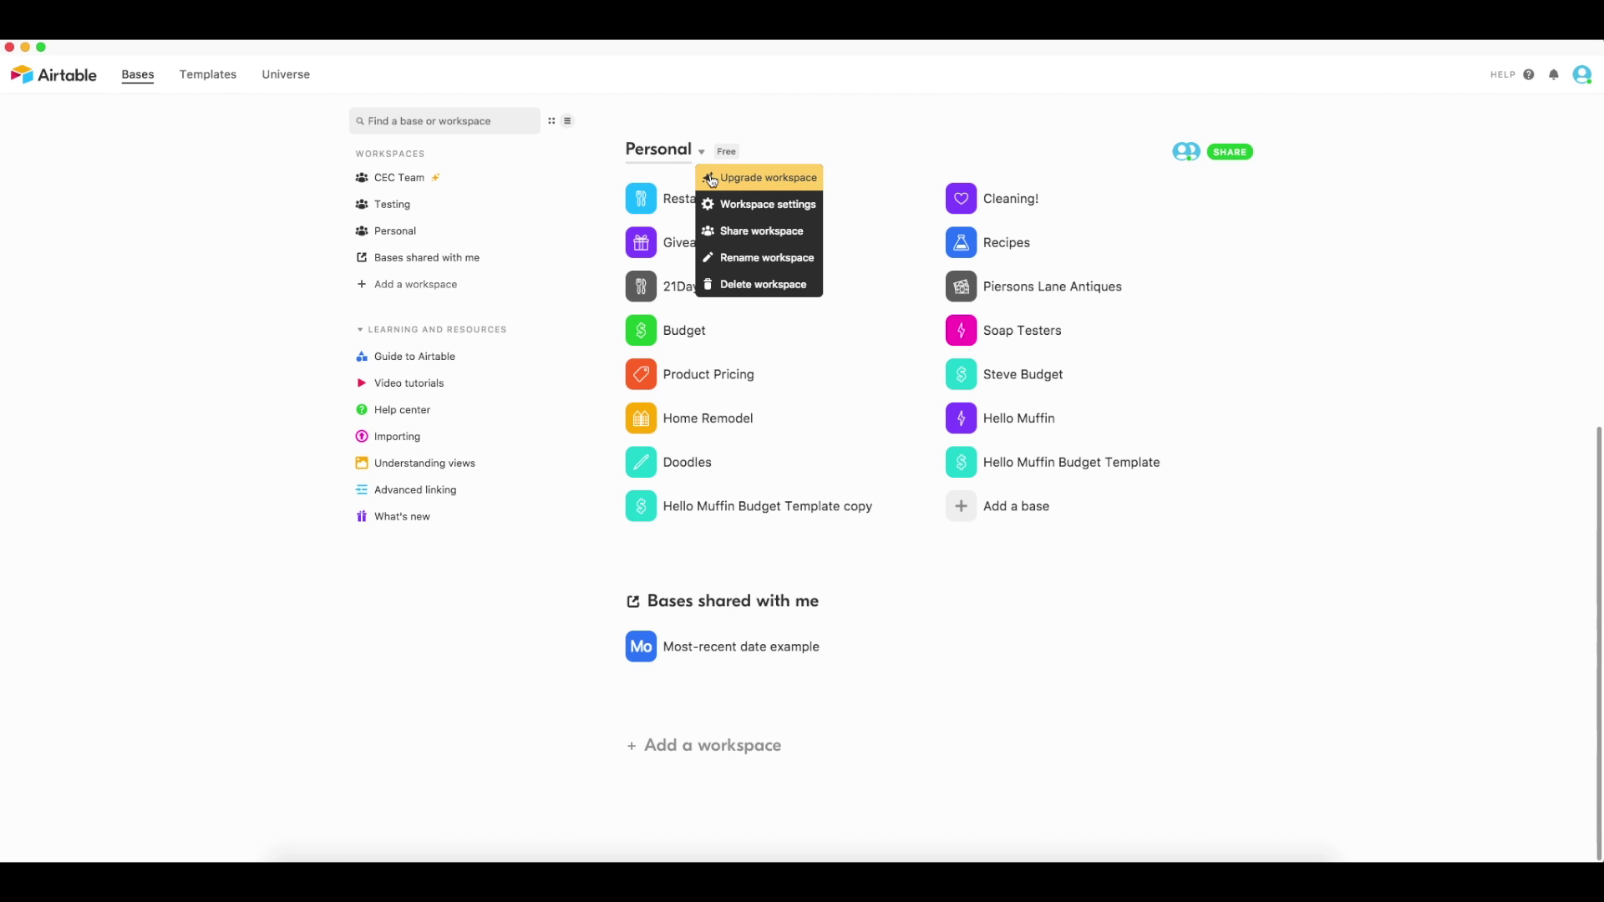
click(1026, 525)
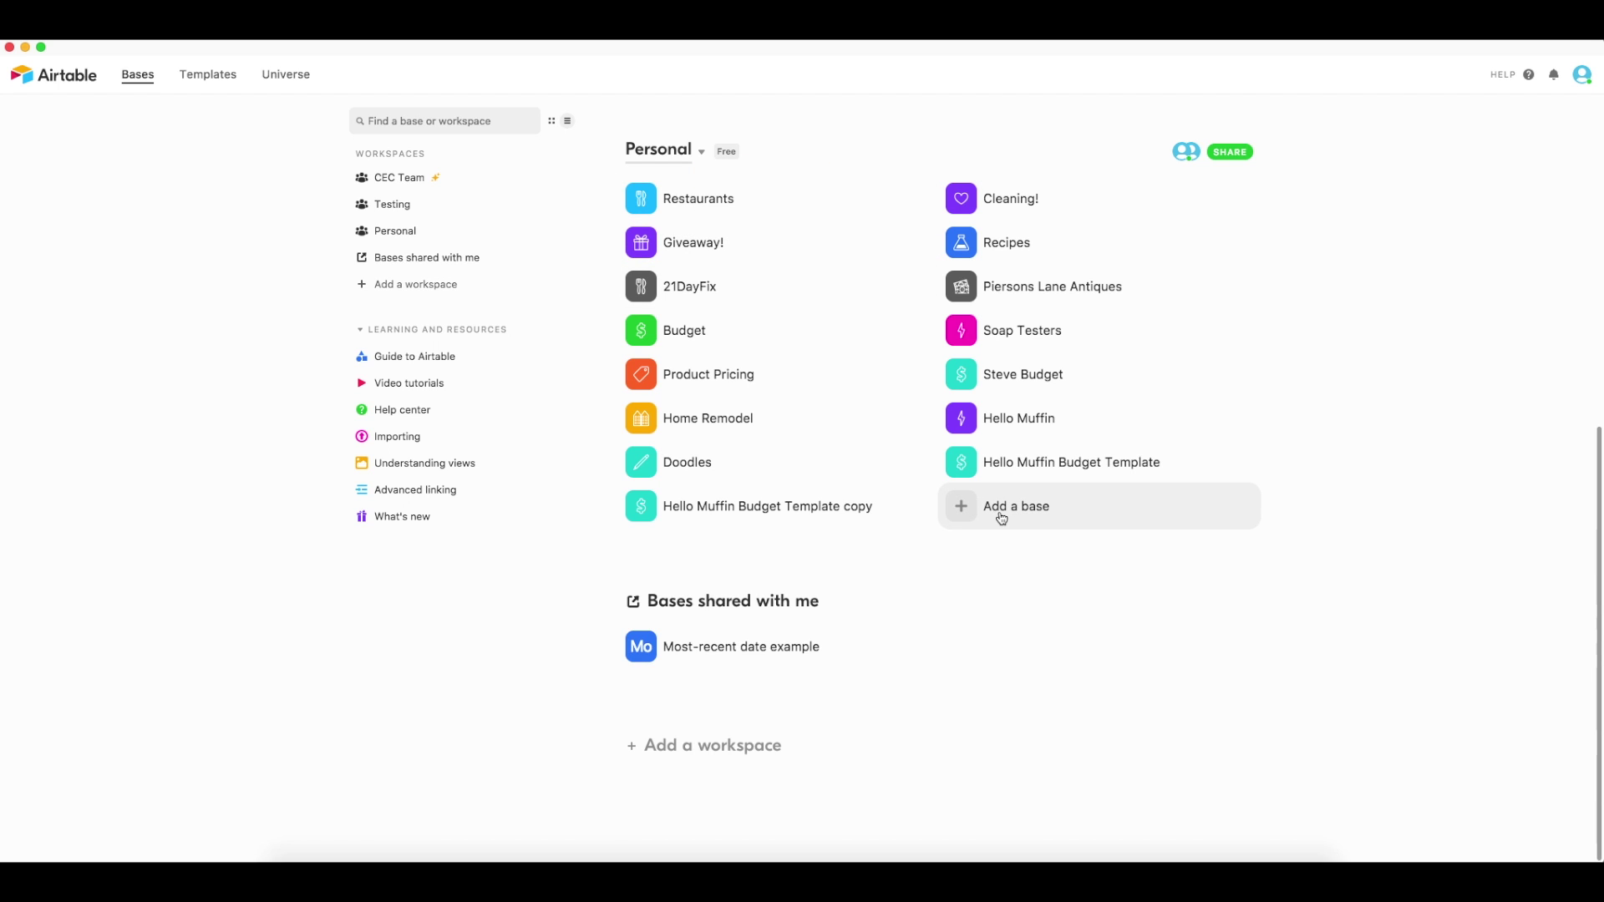
click(1021, 517)
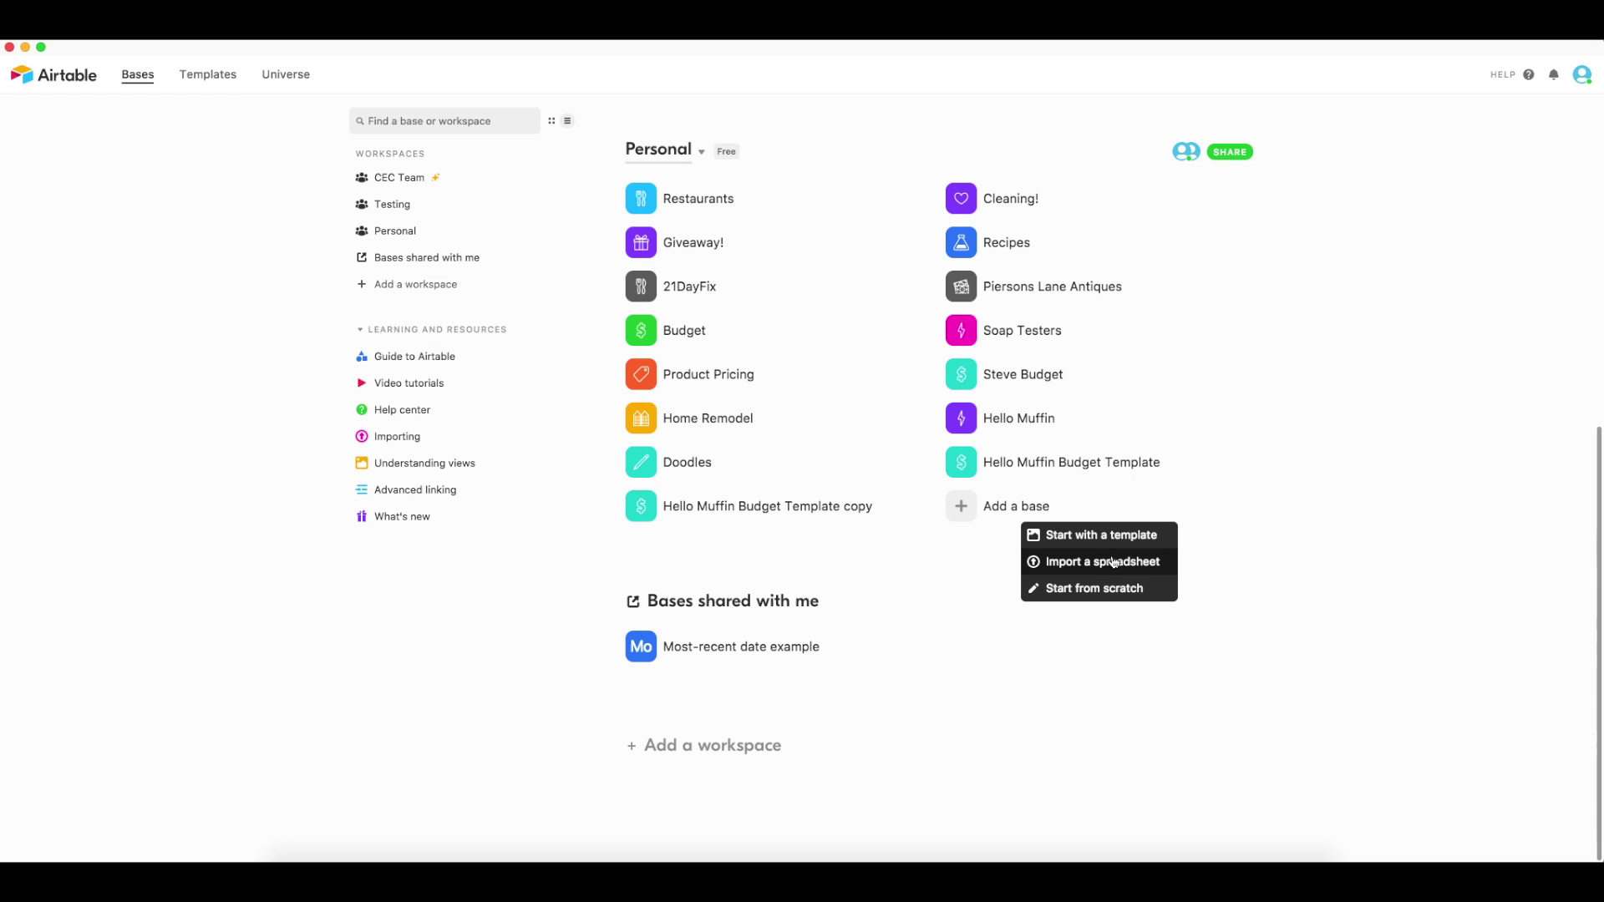
click(1297, 604)
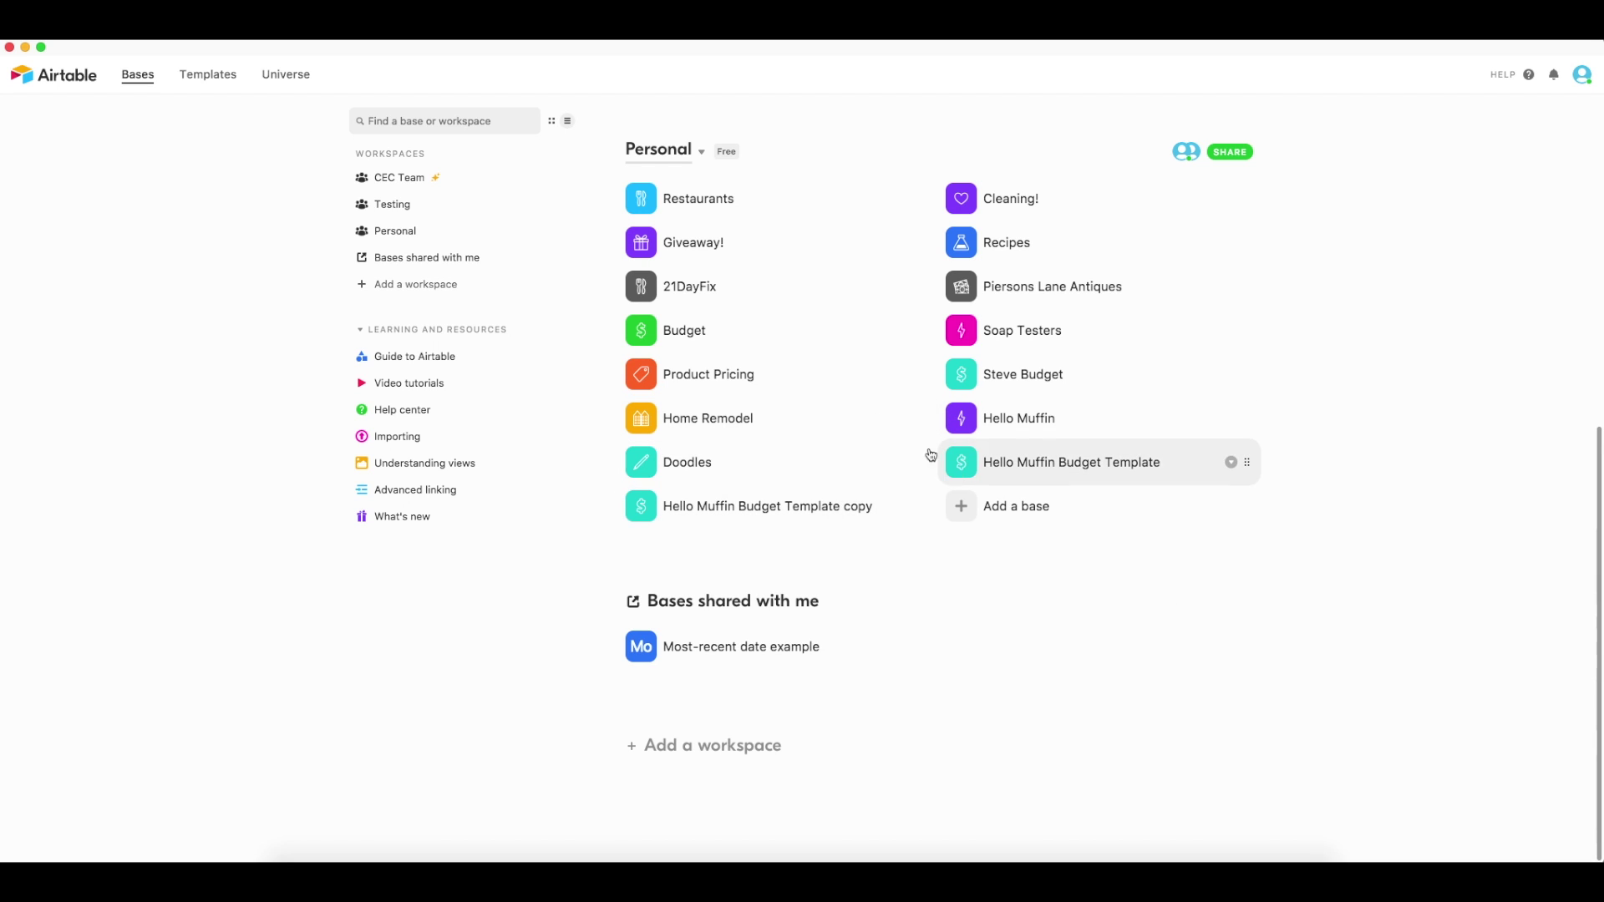
- Browse Airtable's template gallery through its categories, from Content production to Local Business
click(226, 80)
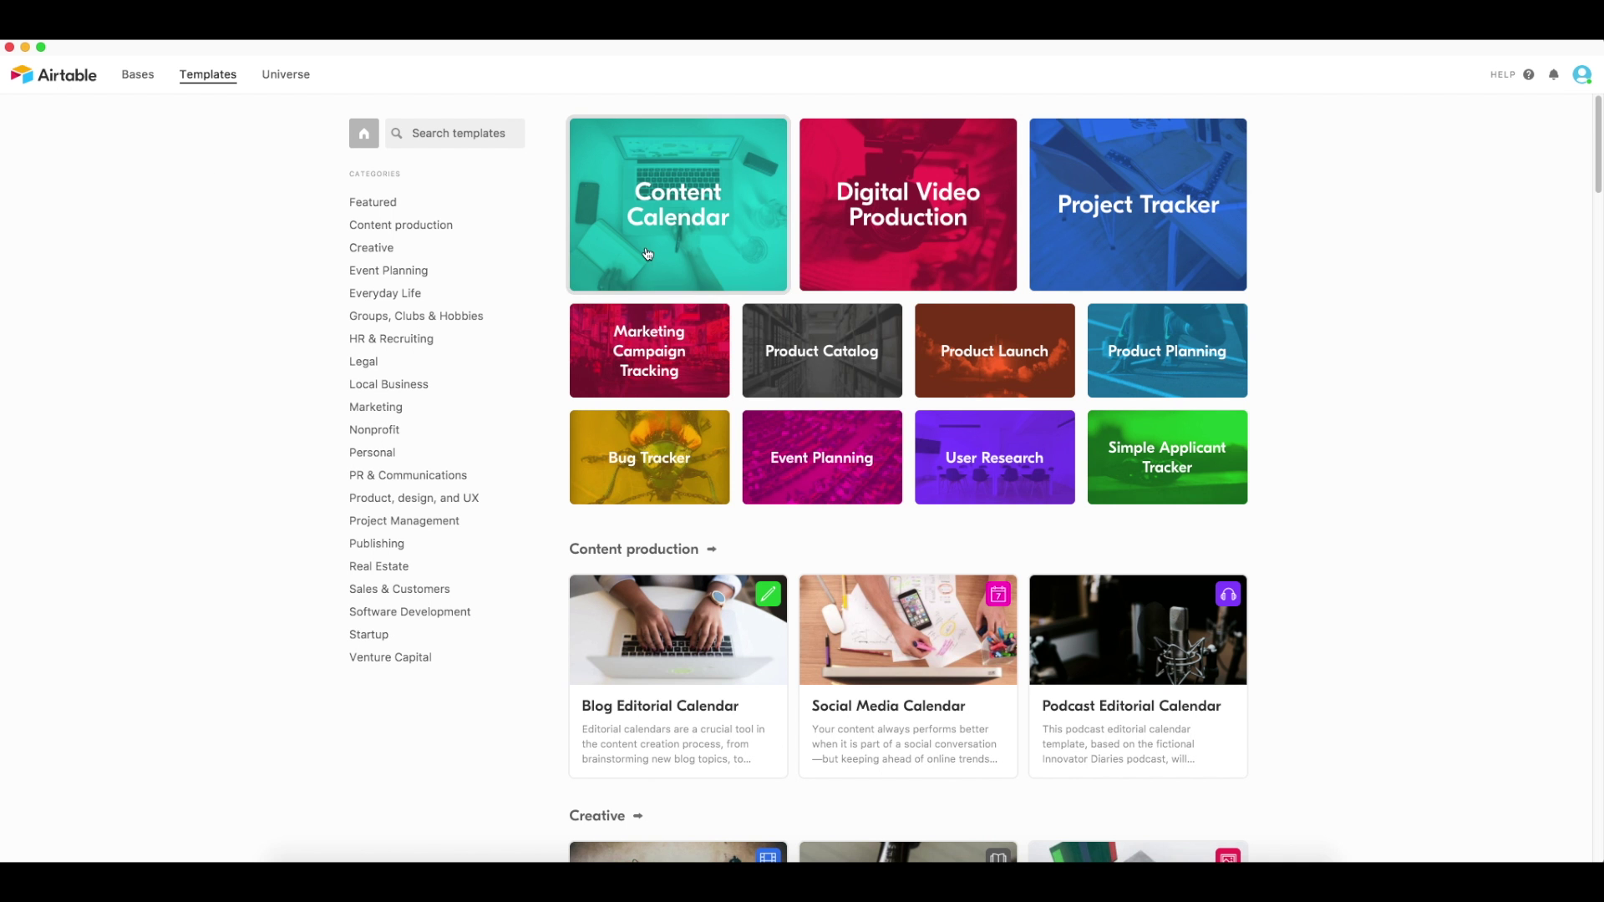
scroll(1274, 442, down, 6)
scroll(1276, 442, down, 13)
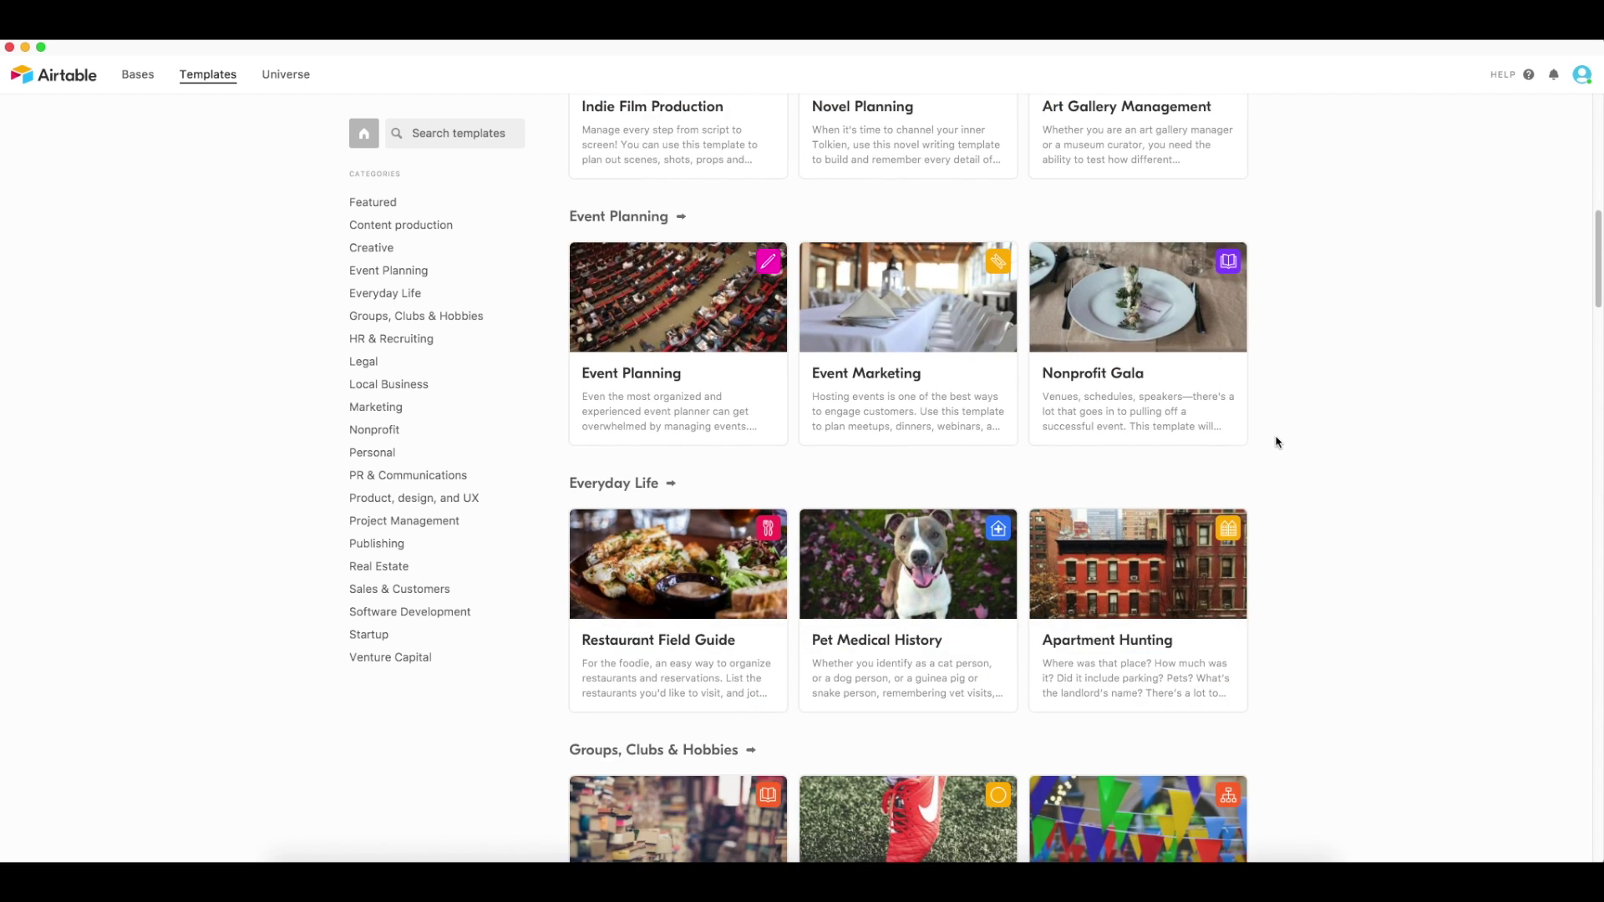
scroll(1276, 442, down, 4)
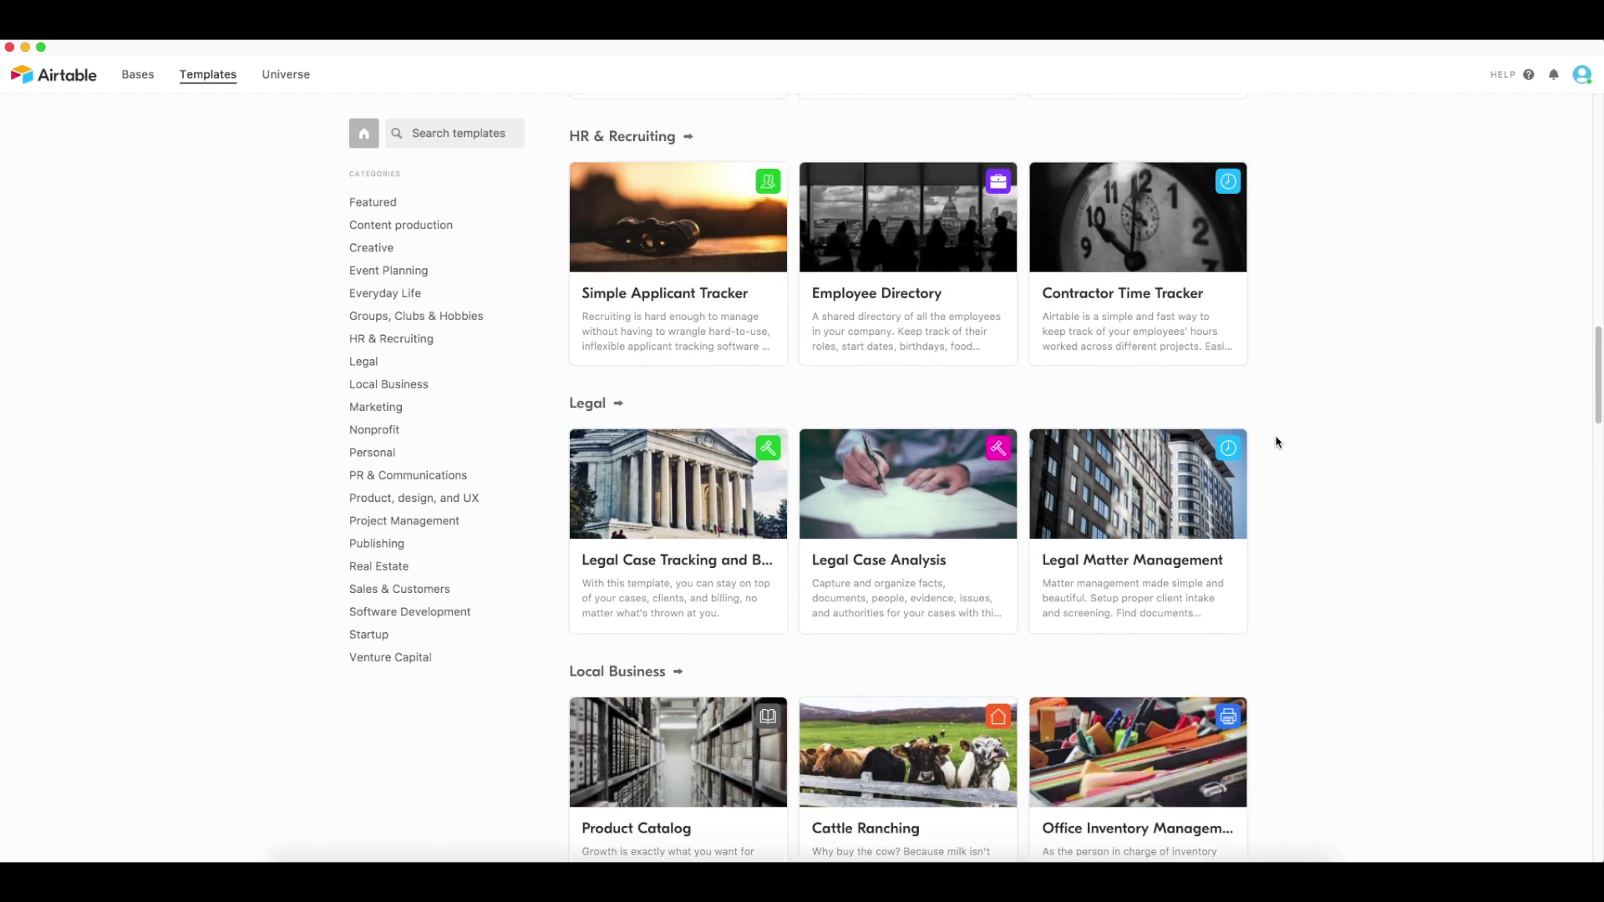
- Browse the featured bases shared in Airtable Universe and locate its search option
click(289, 79)
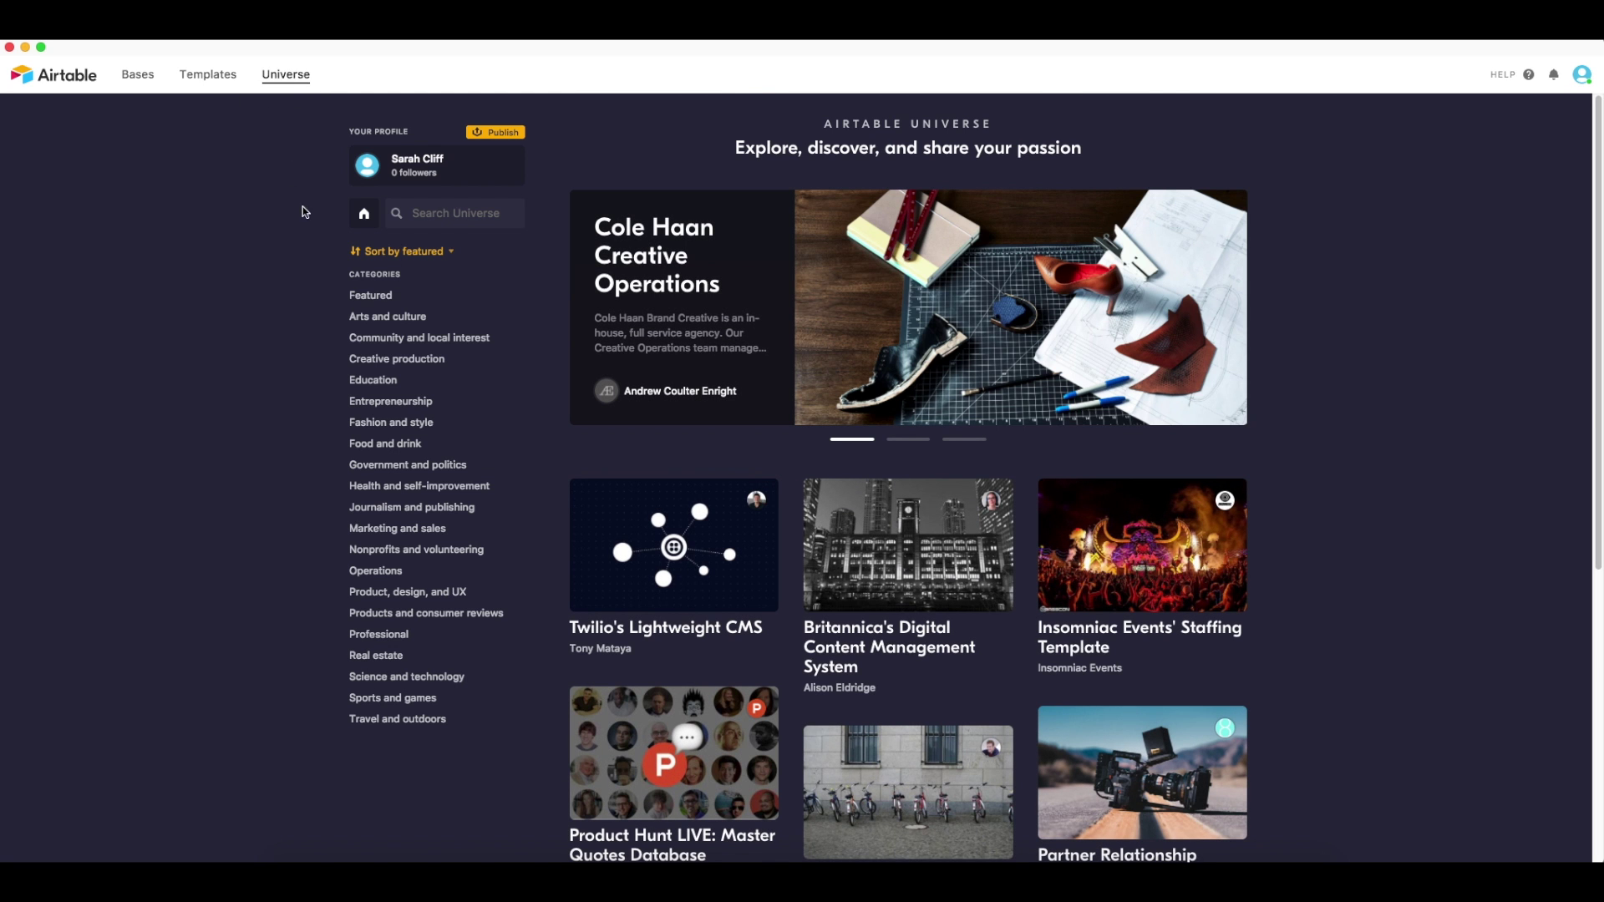
scroll(558, 330, down, 2)
scroll(558, 330, down, 3)
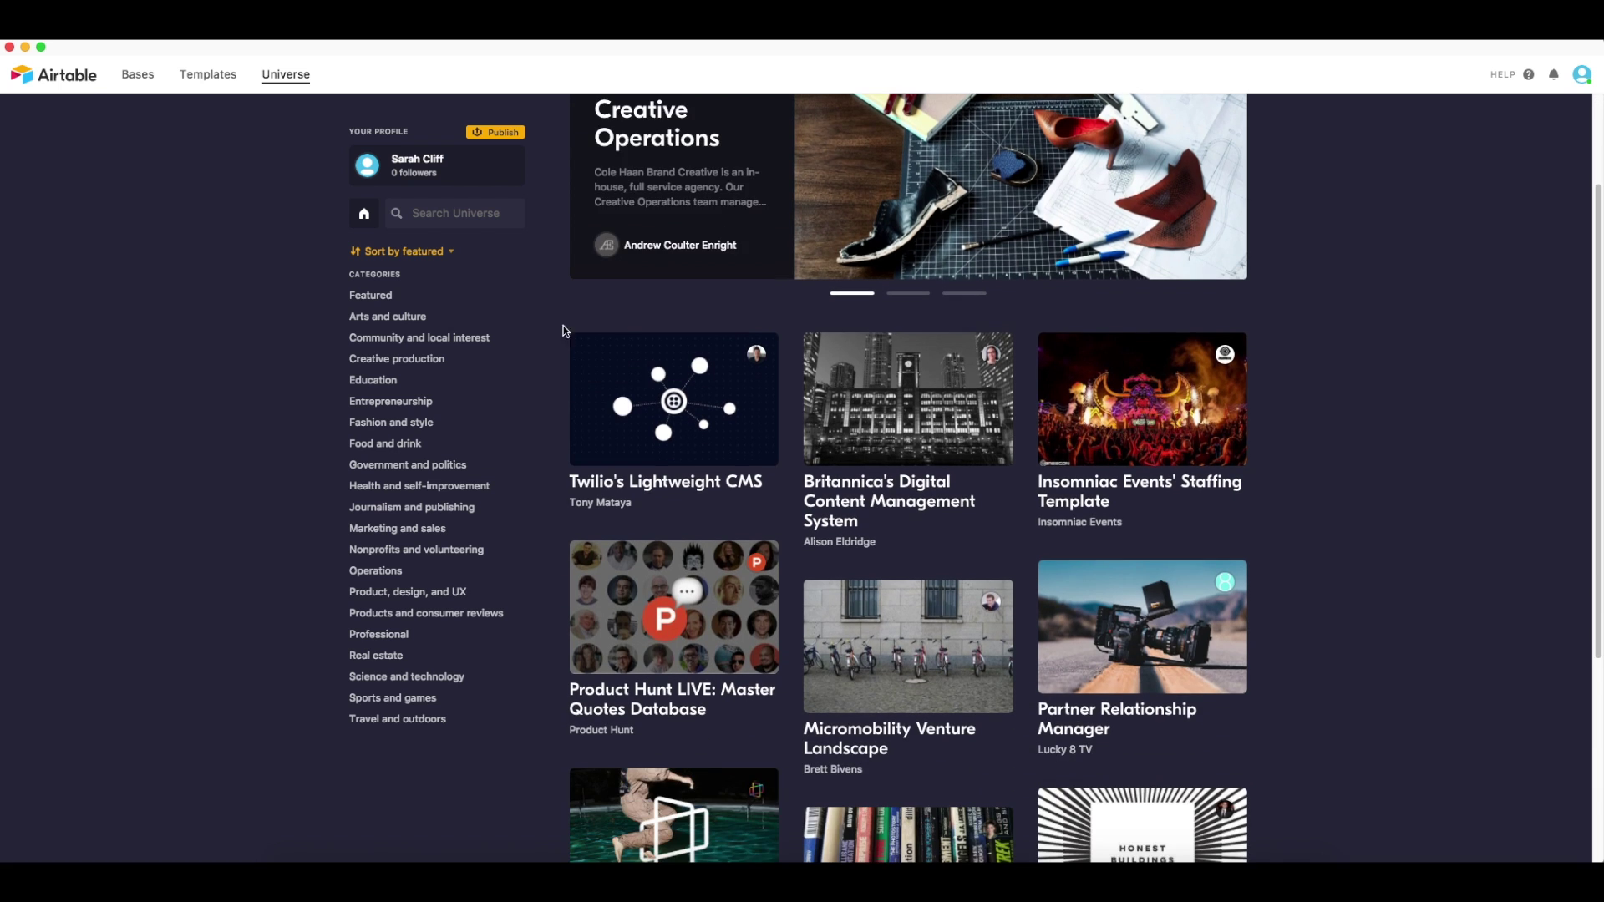
scroll(1109, 443, down, 5)
scroll(1110, 443, down, 5)
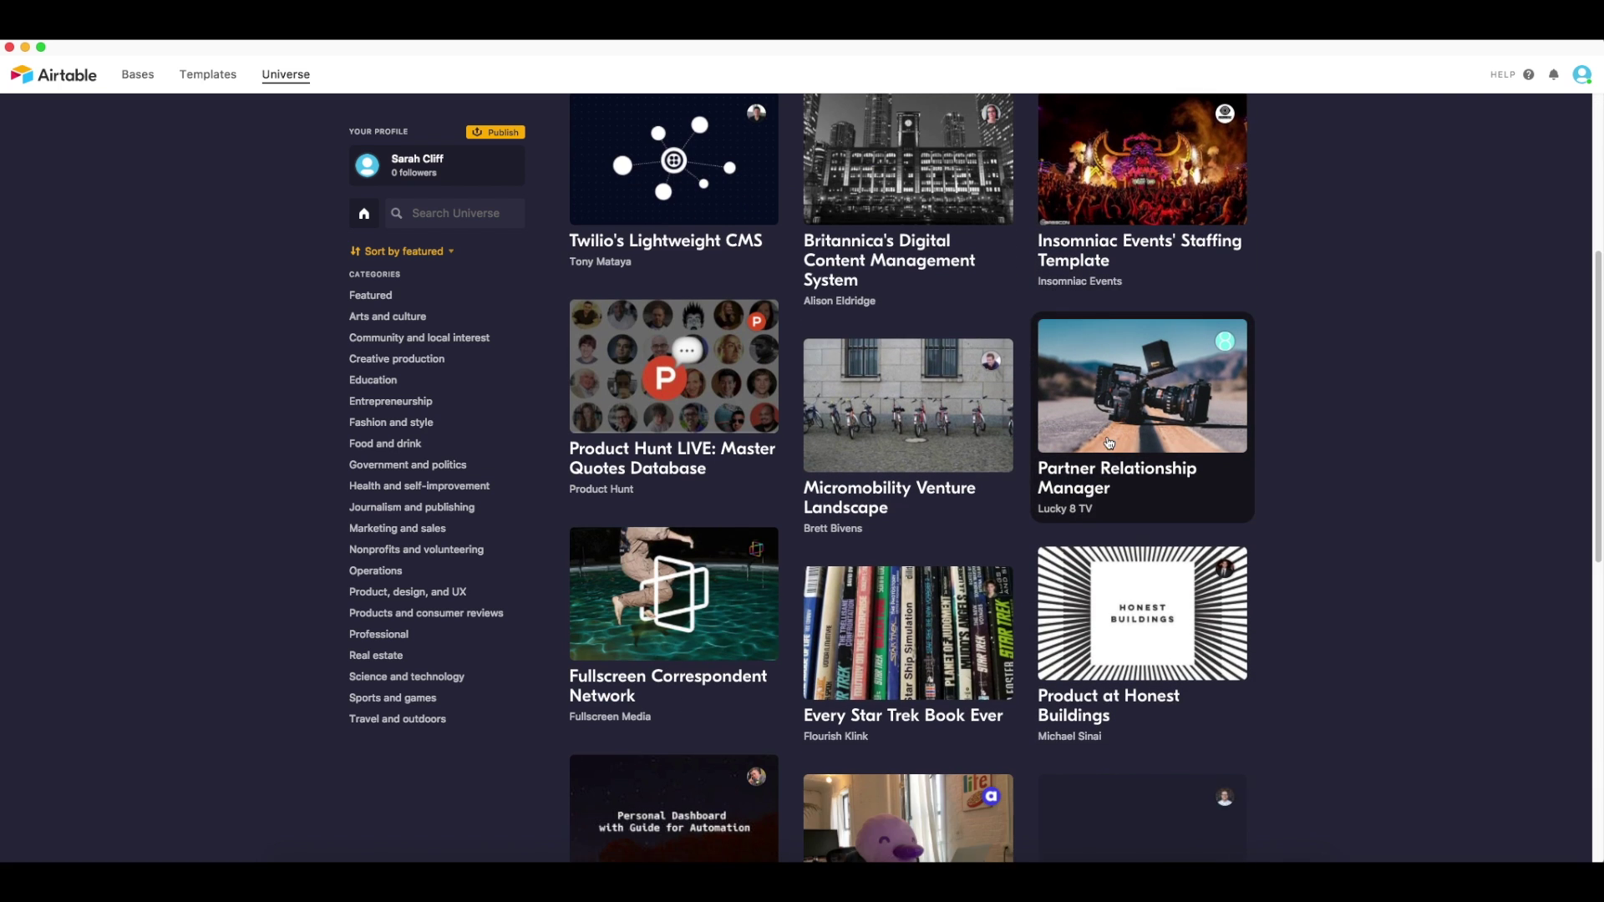
scroll(1109, 443, down, 5)
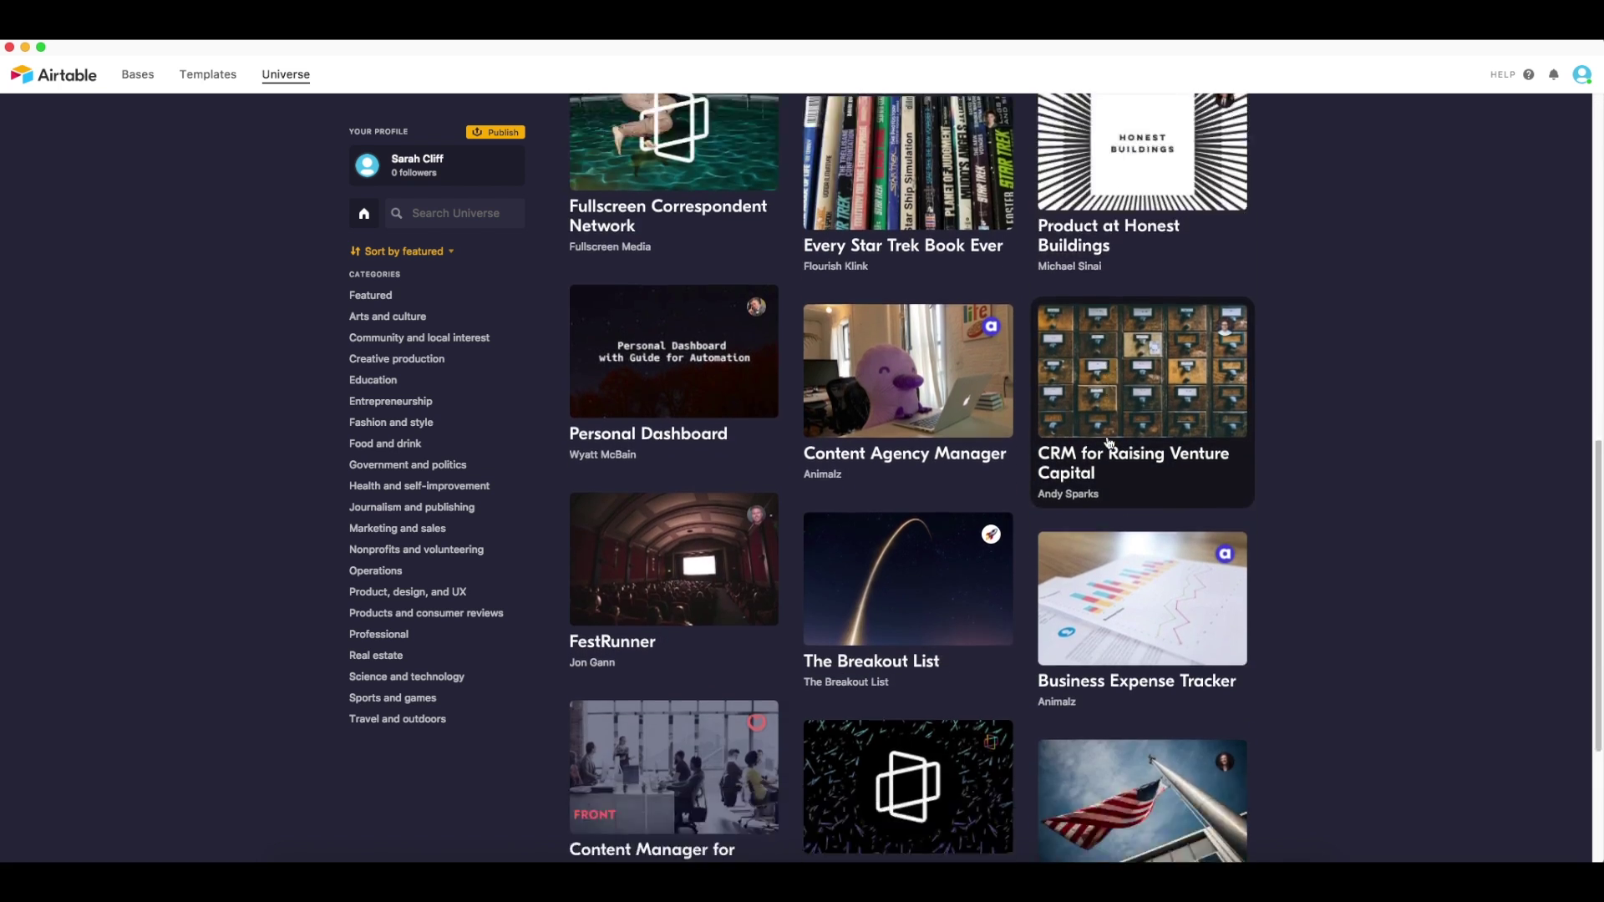
scroll(1010, 496, down, 2)
scroll(1010, 496, down, 3)
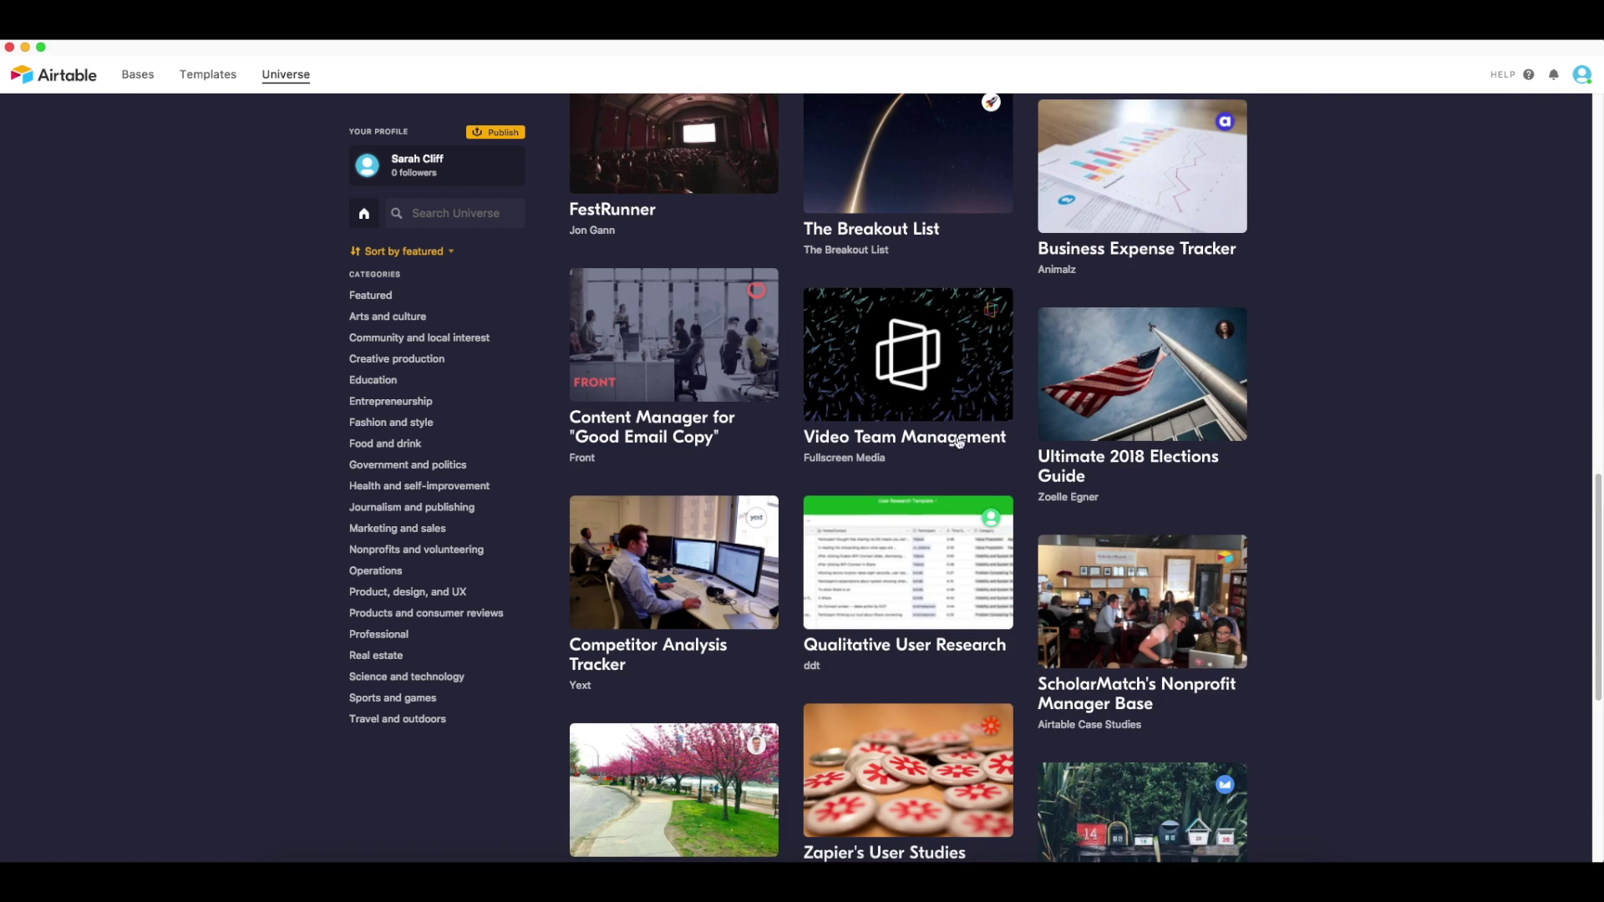
click(442, 222)
scroll(1410, 572, down, 1)
scroll(1411, 573, down, 5)
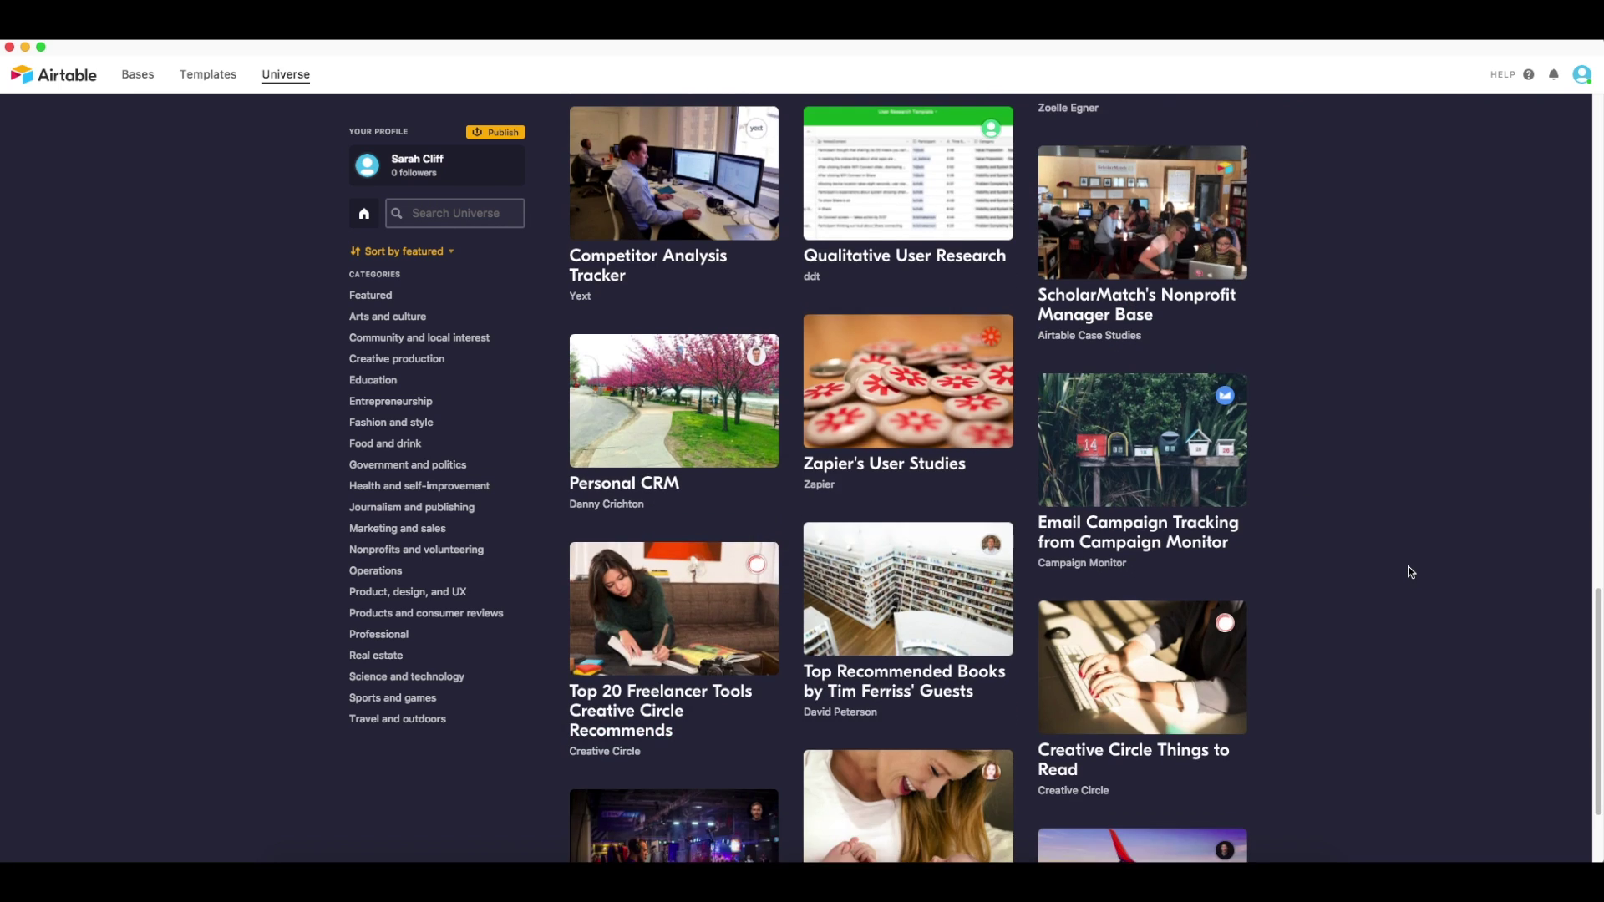
scroll(1410, 572, down, 5)
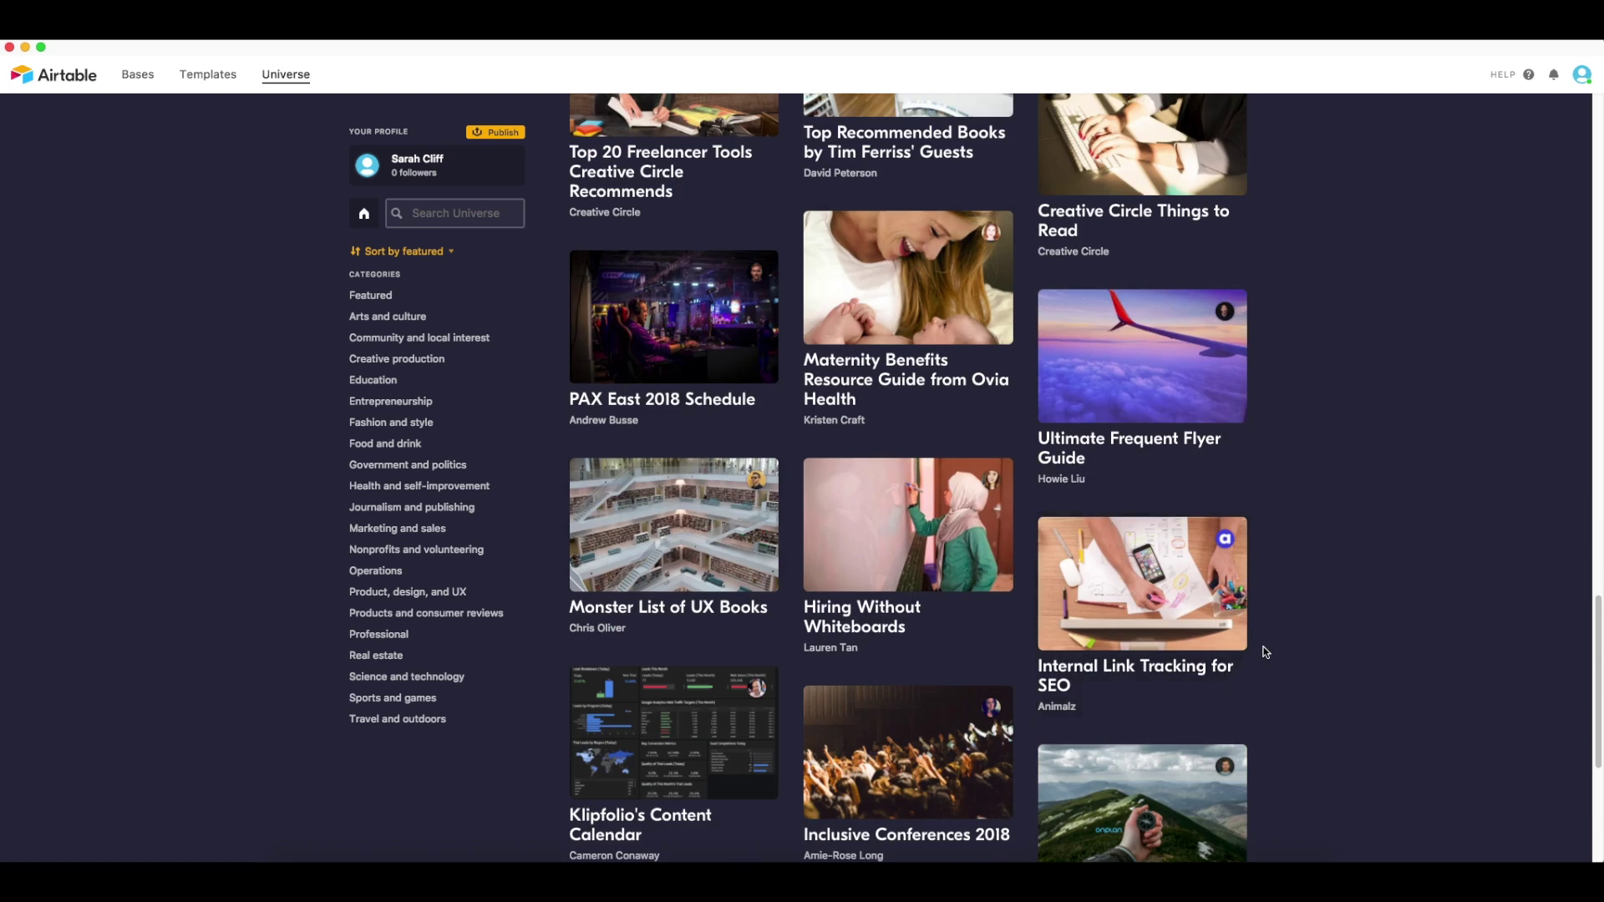
scroll(1260, 649, up, 15)
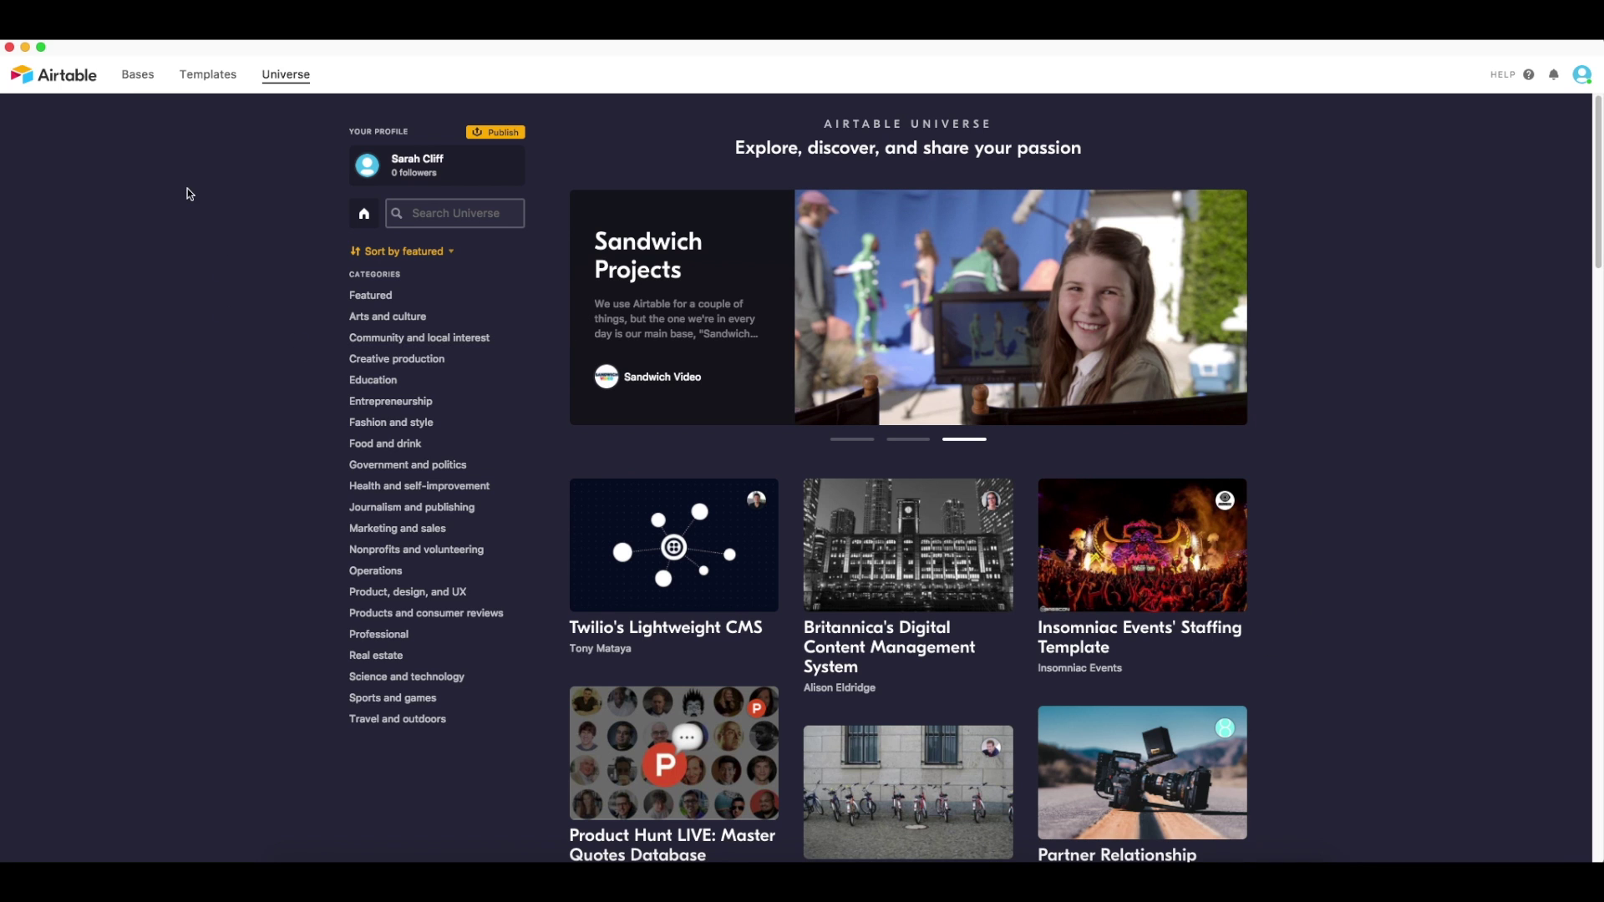
- Return to the list of bases and reopen the Budget table of Hello Muffin Budget Template copy
click(139, 79)
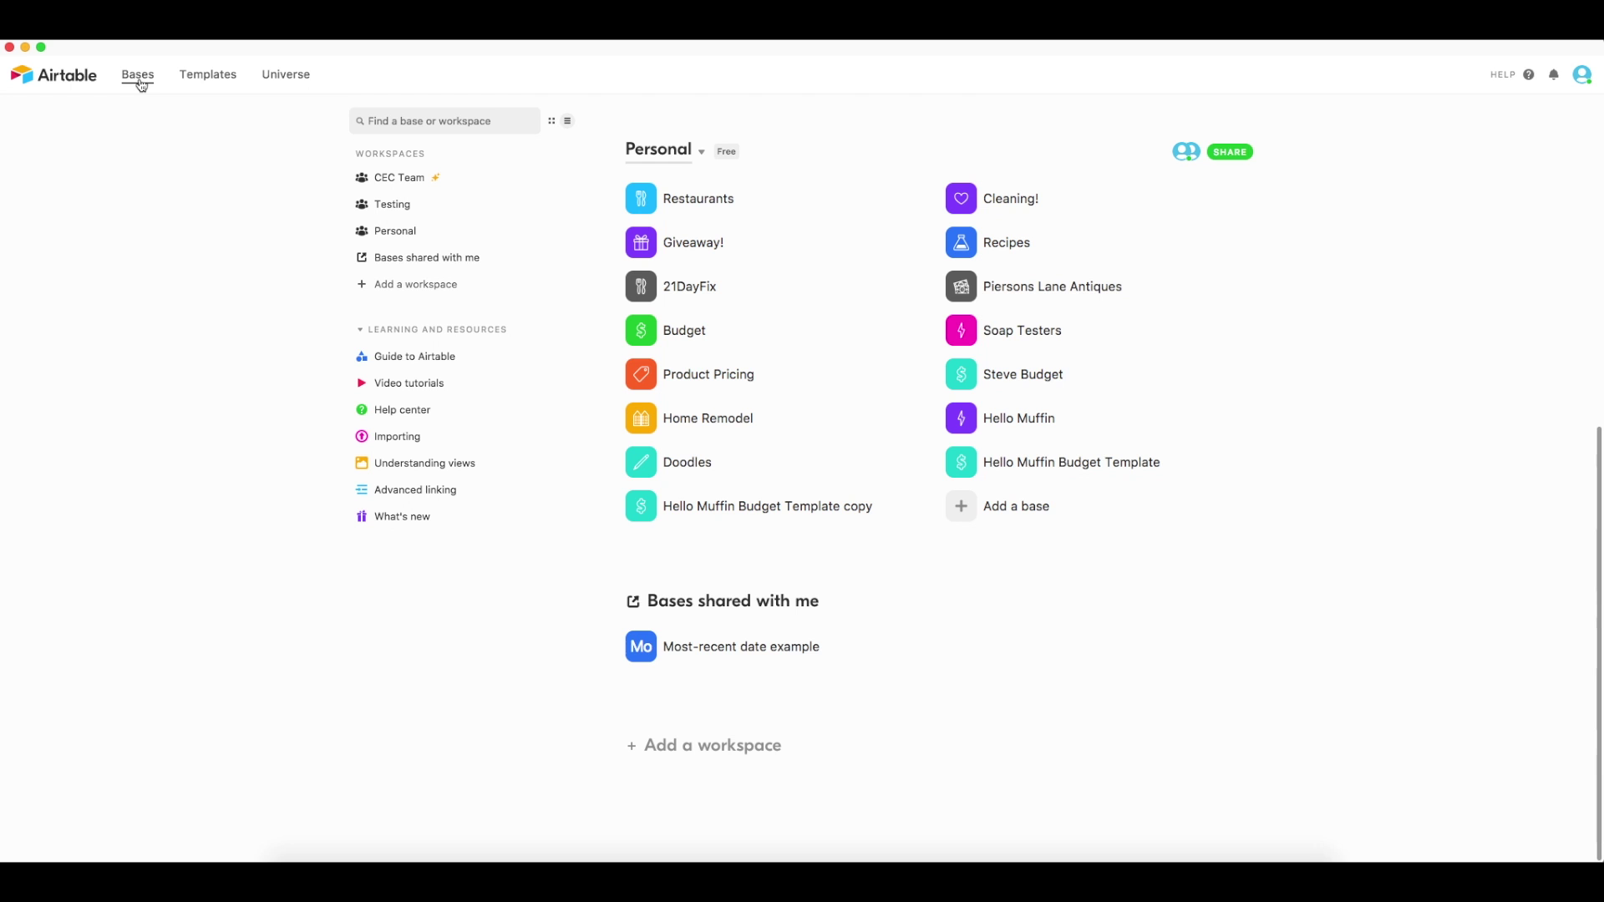
click(798, 510)
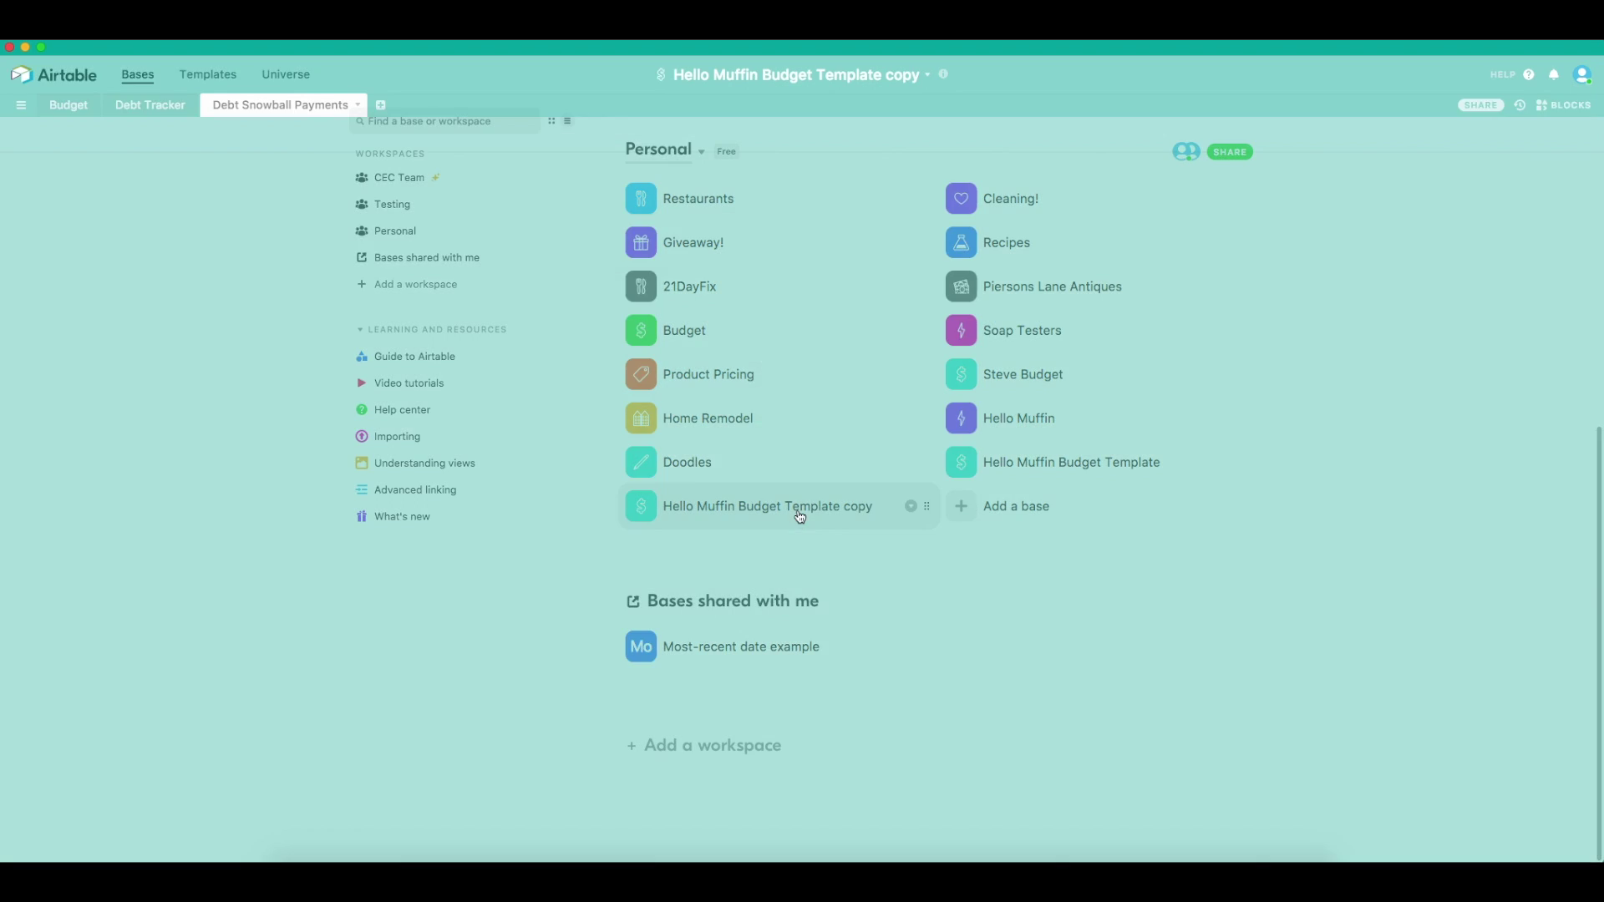
click(75, 107)
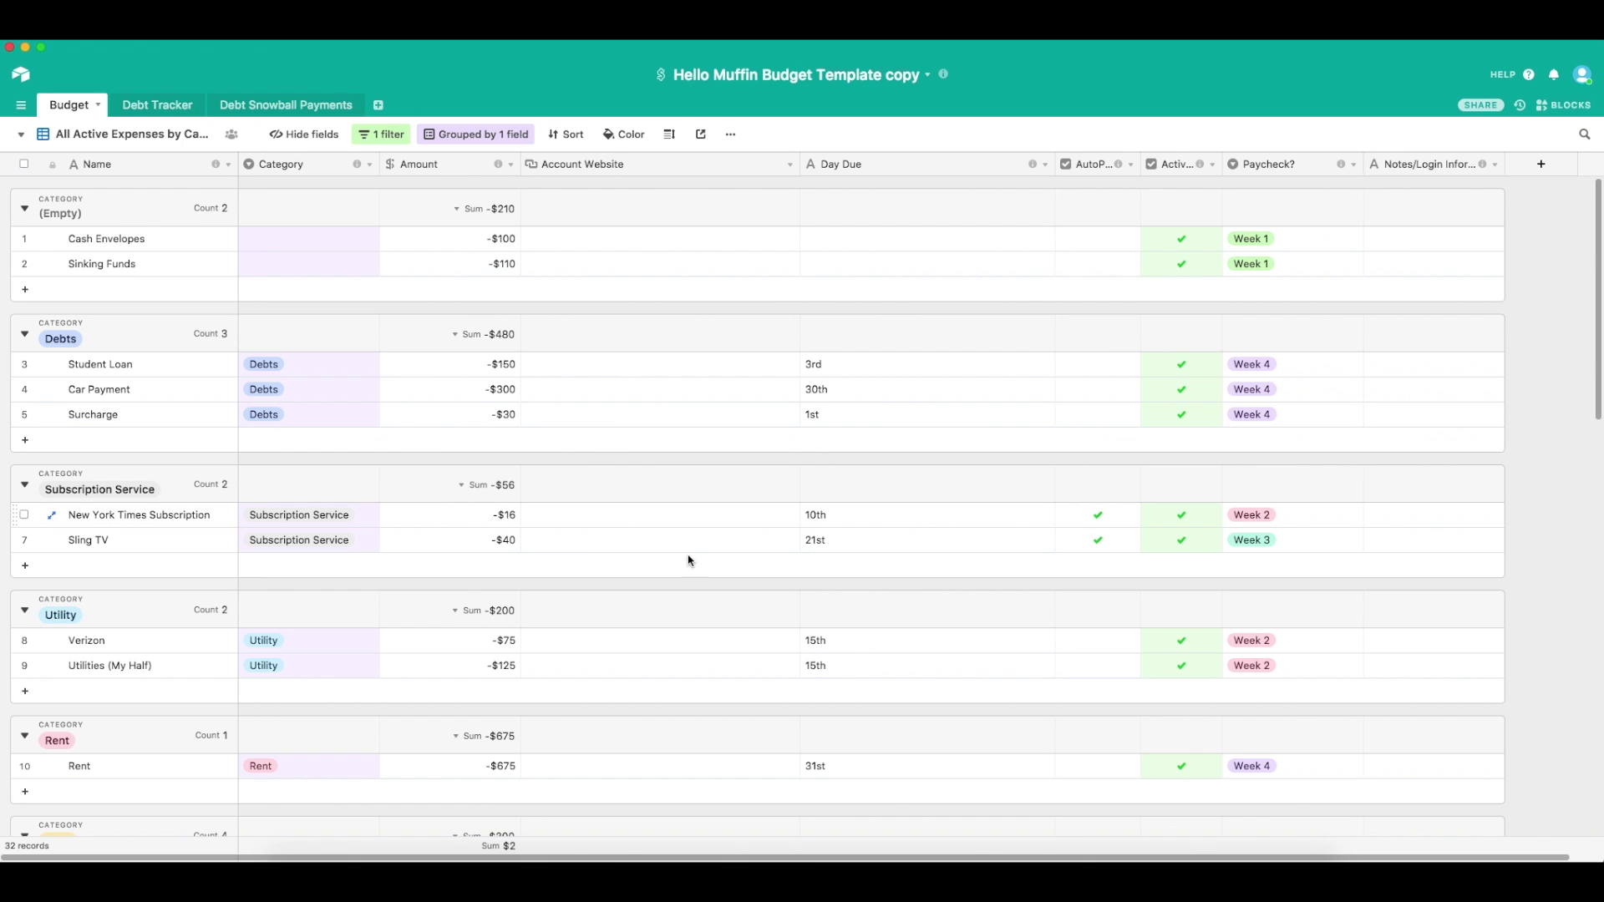
- Glance at the Debt Tracker table, and return to the Budget table to look through its expense category groups
click(154, 111)
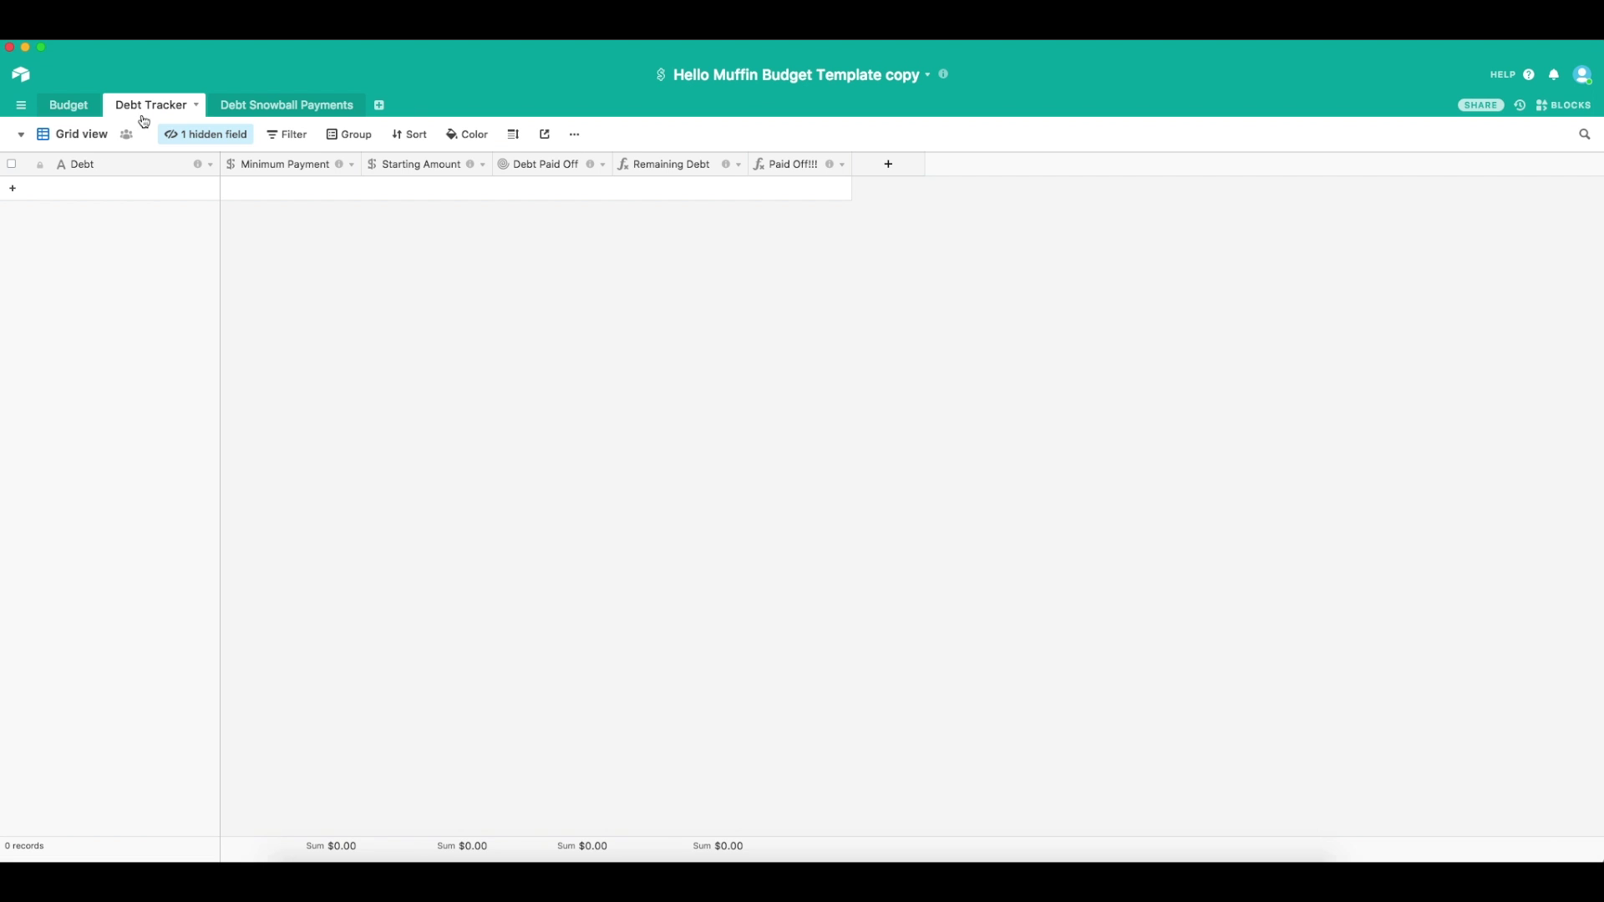
click(69, 109)
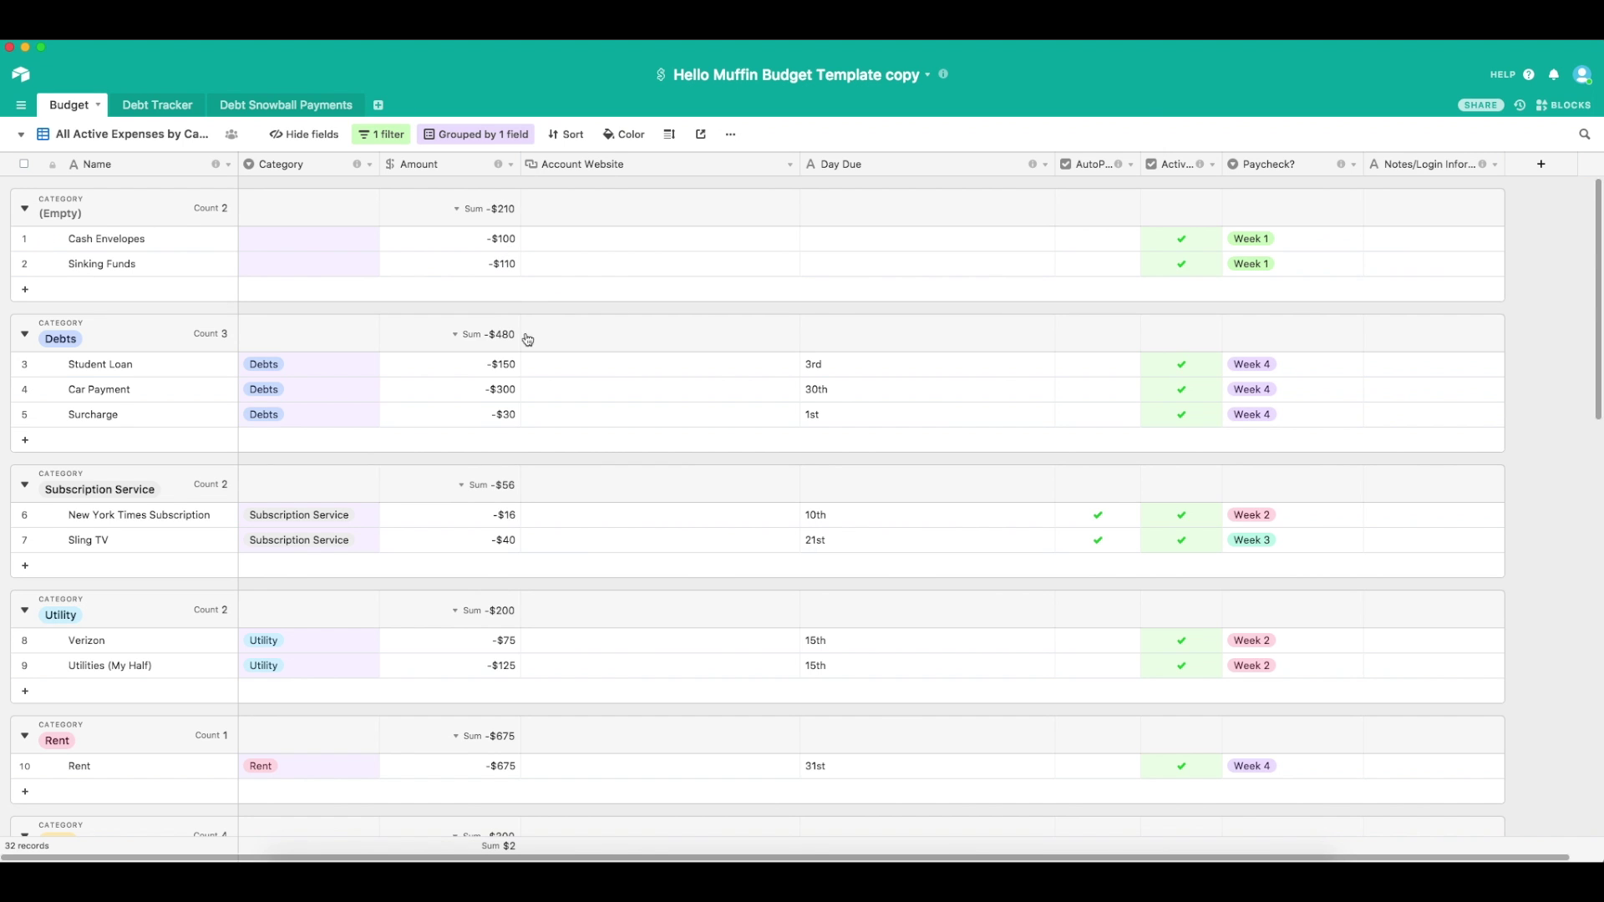
scroll(589, 493, down, 5)
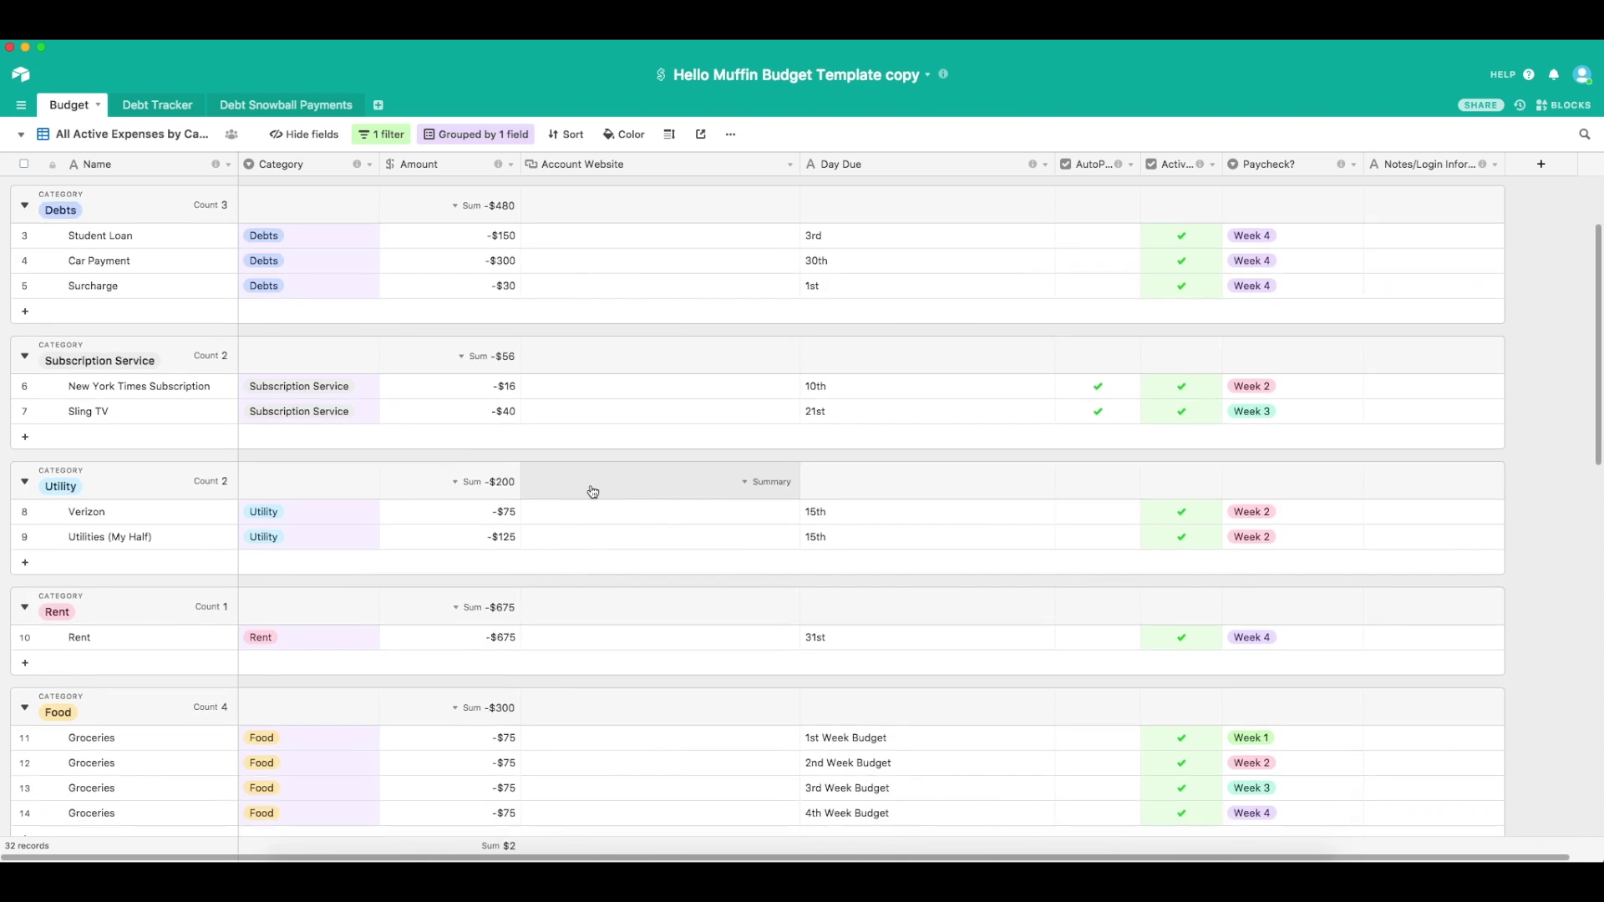
scroll(592, 491, down, 8)
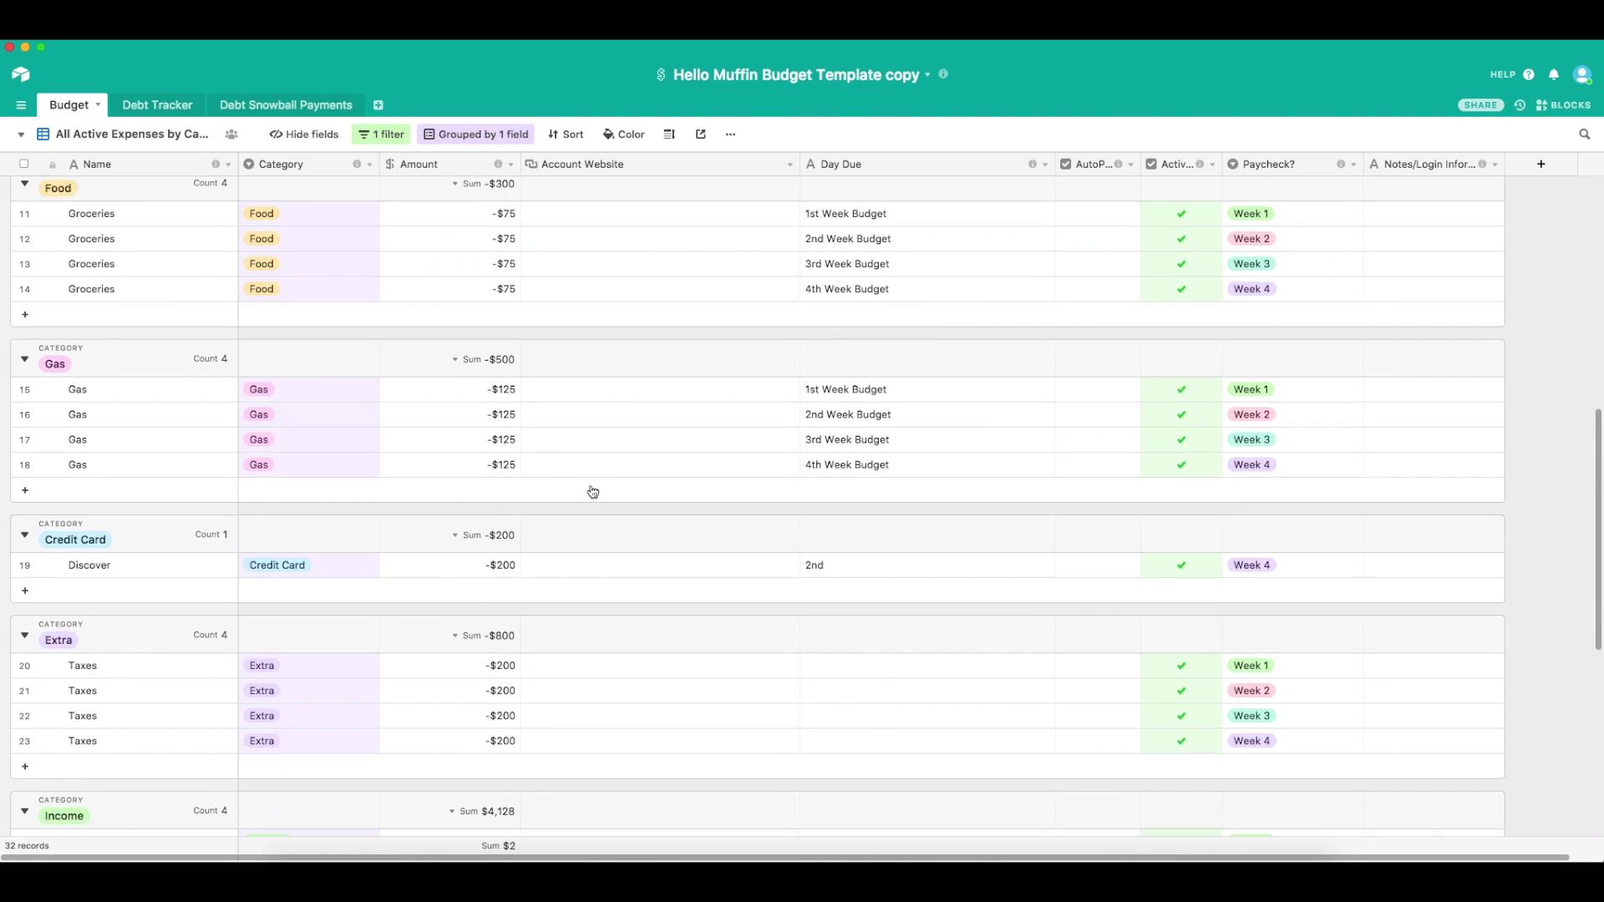
scroll(593, 491, down, 6)
scroll(593, 492, up, 20)
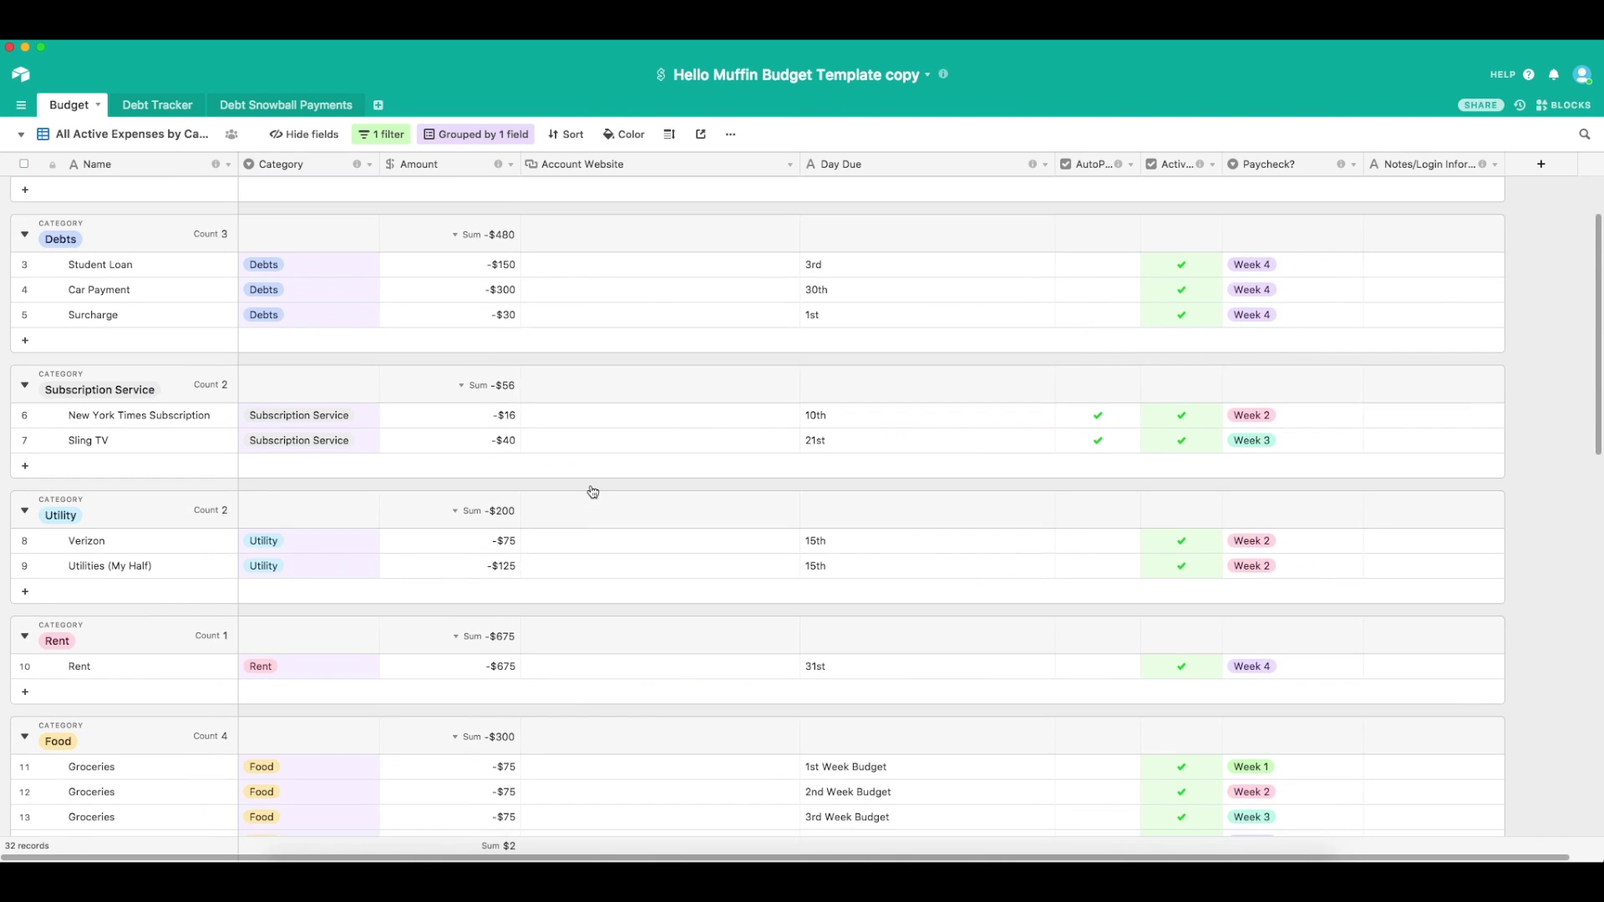